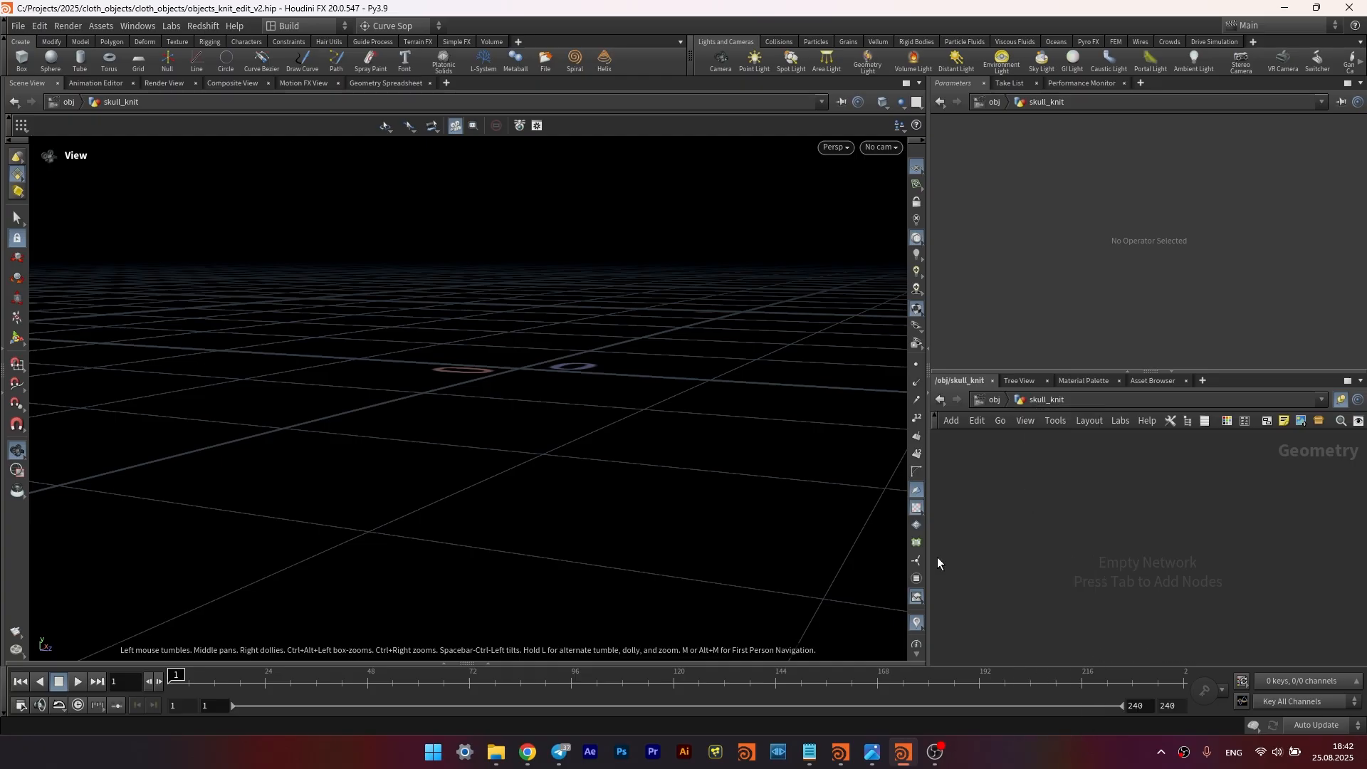
- Examine the knit stitch pattern in the reference image Screenshot_6.png and return to Houdini
left_click(873, 752)
scroll(628, 324, "up", 1)
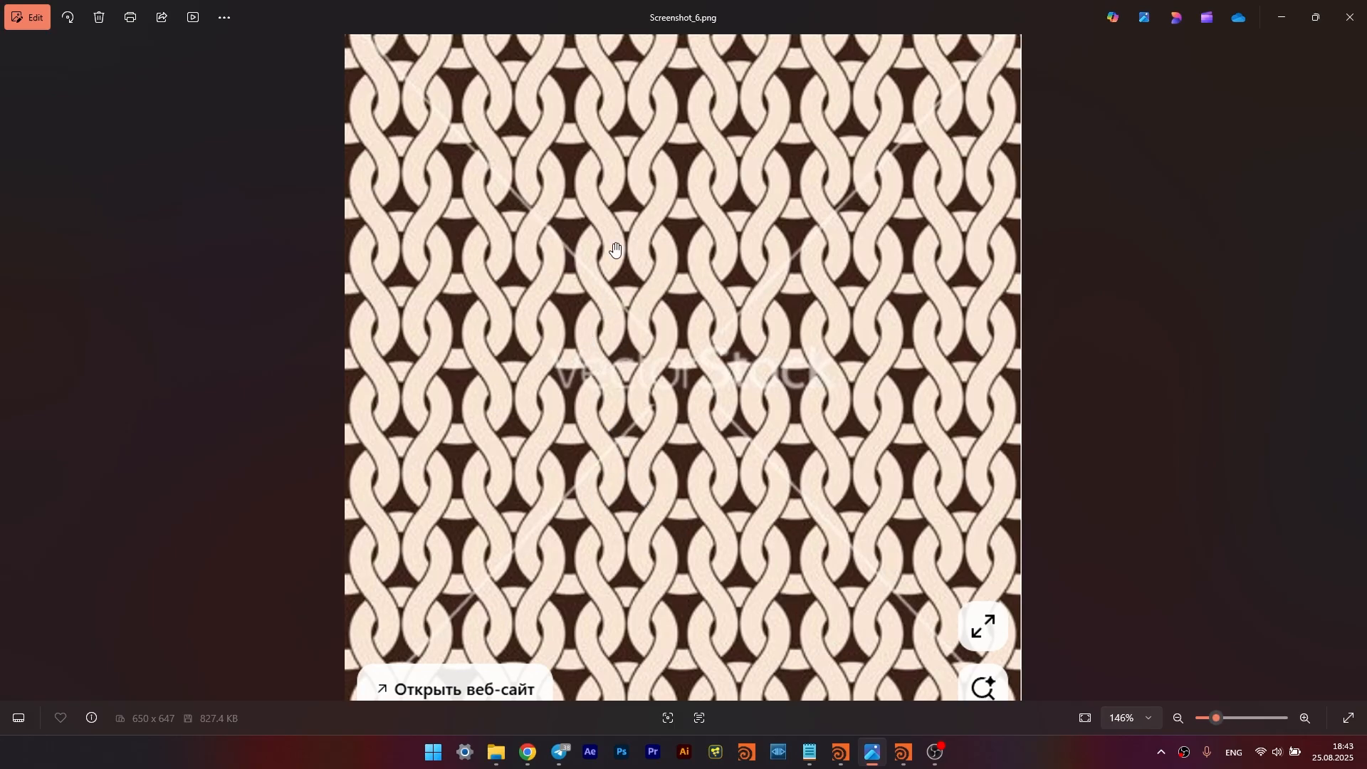
key("alt+Tab")
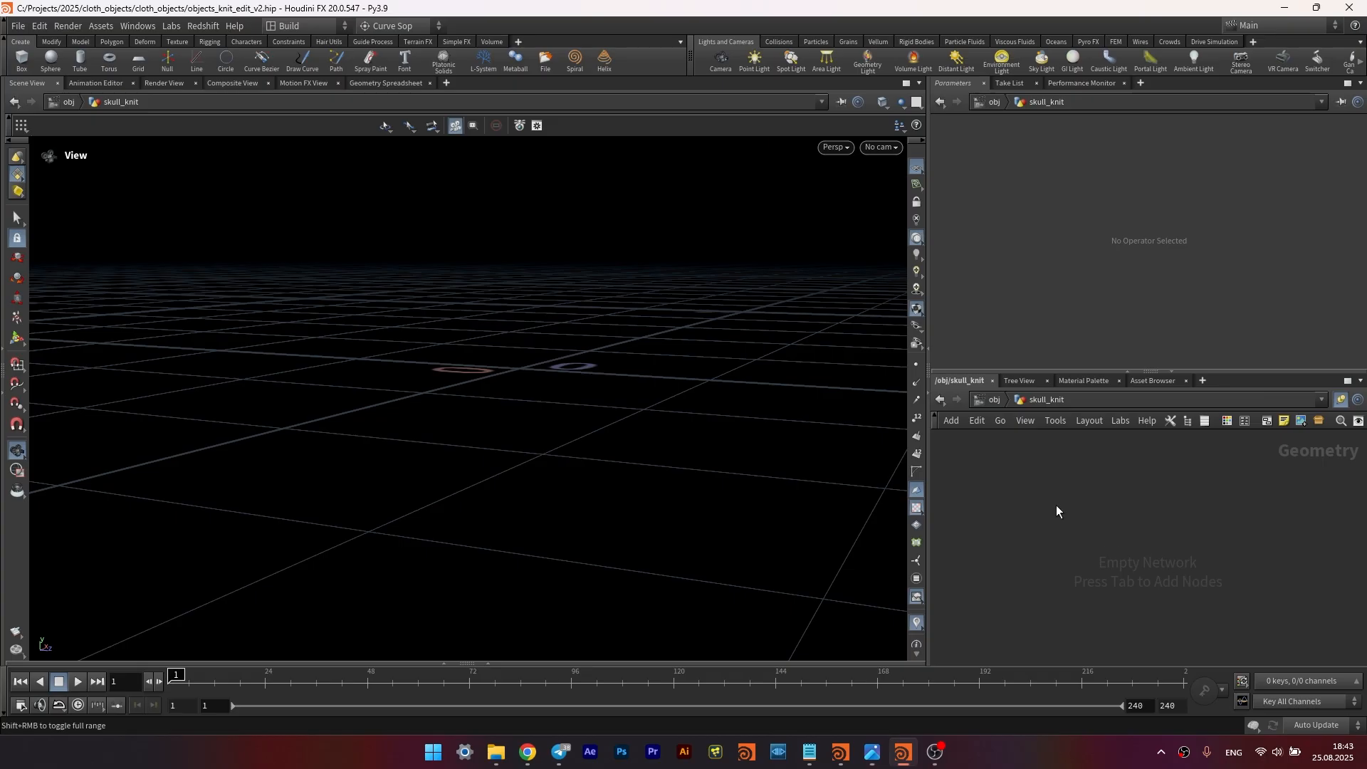
- Paste the copied polygon curve node into the empty skull_knit network
key("ctrl+v")
key("g")
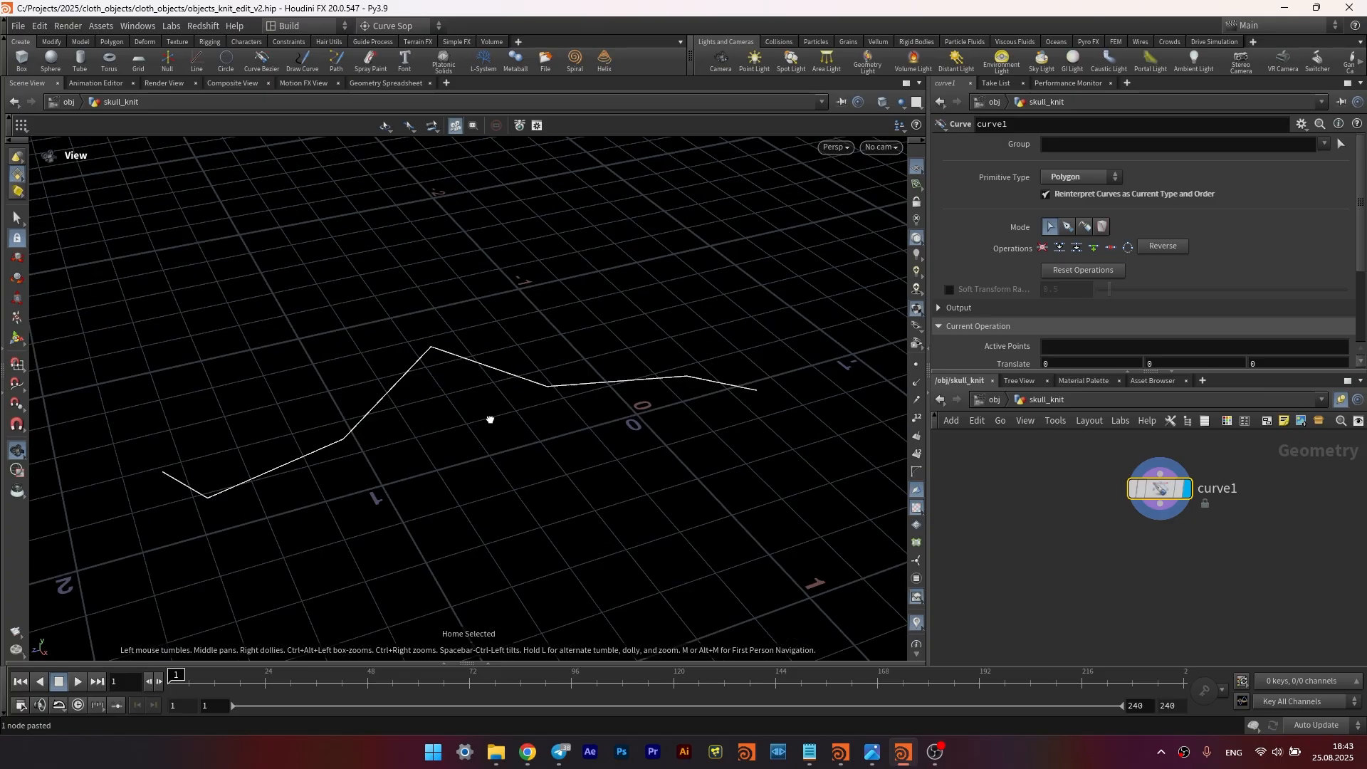
left_click_drag(490, 420, 484, 389)
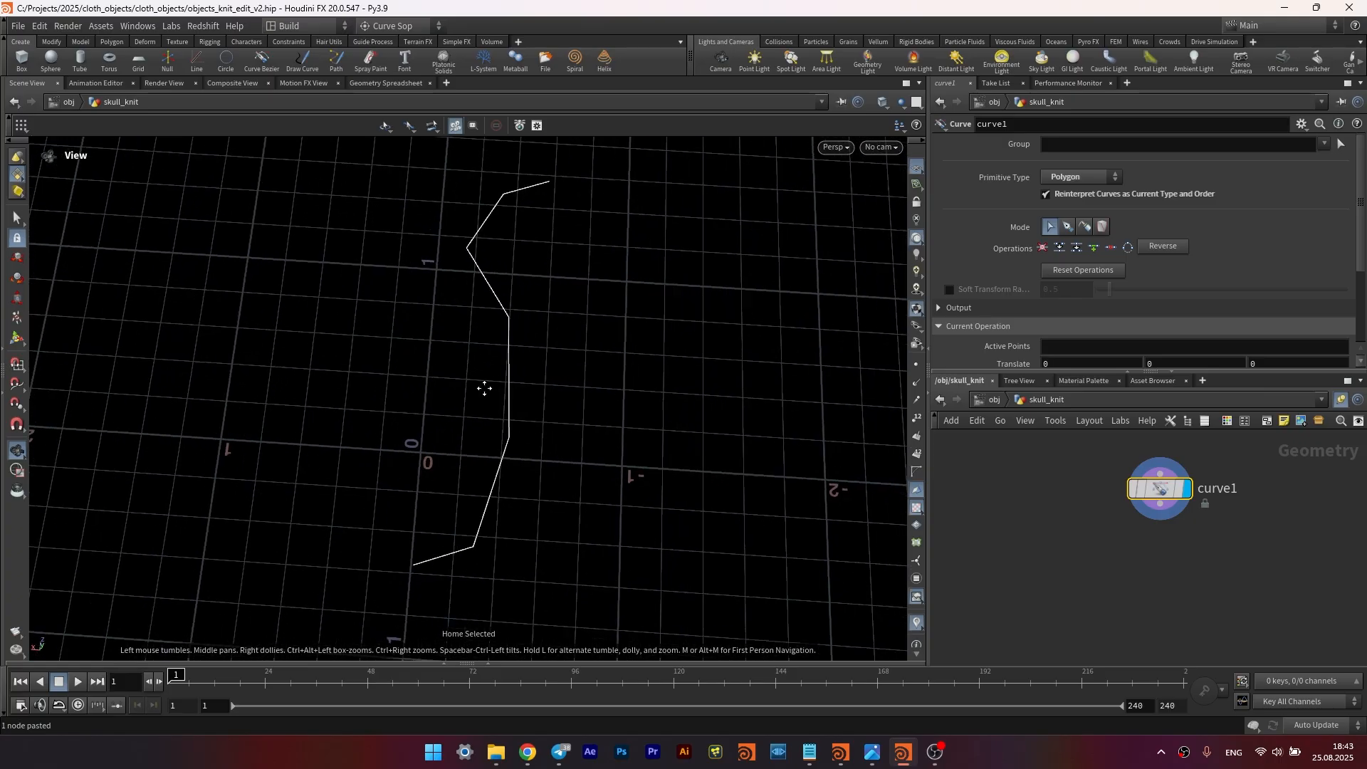
middle_click_drag(485, 388, 447, 366)
left_click_drag(447, 366, 453, 406)
scroll(479, 373, "down", 1)
middle_click_drag(554, 404, 517, 420)
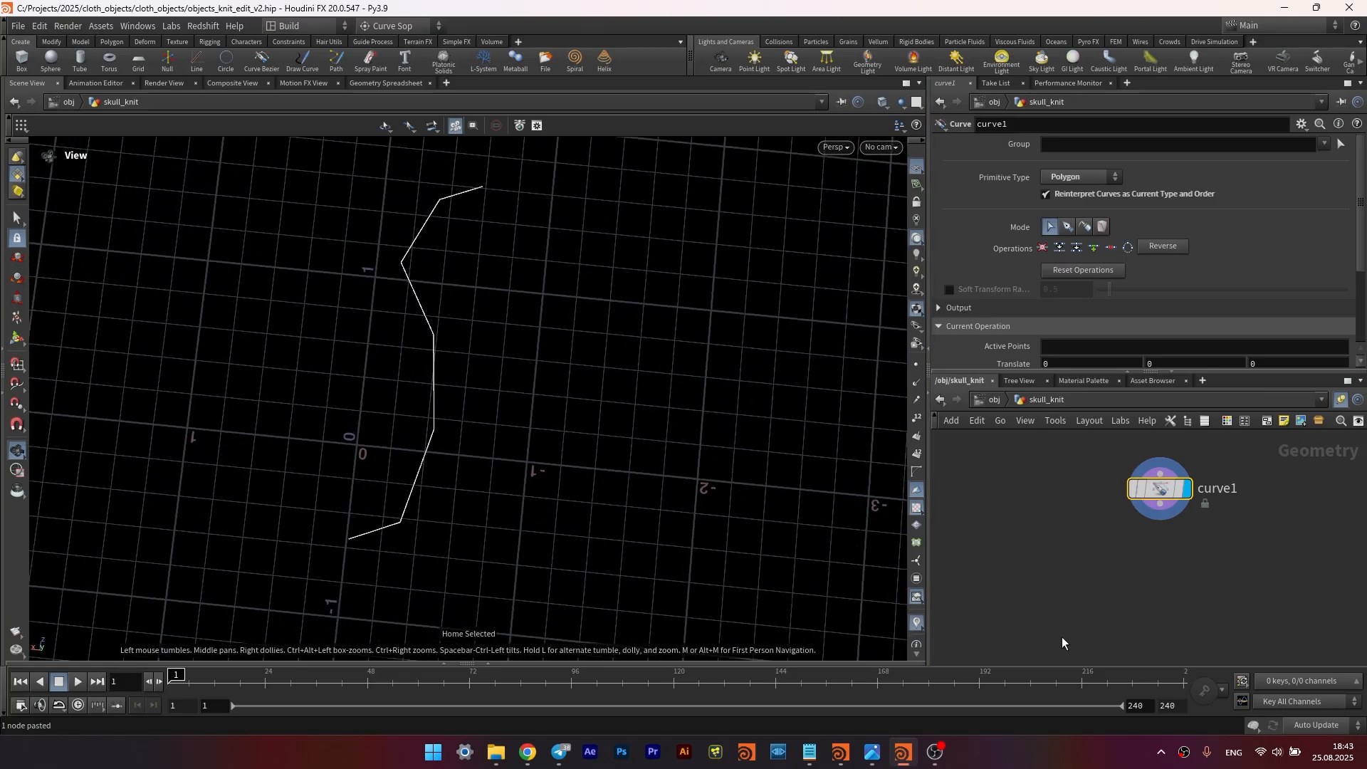
left_click_drag(485, 430, 626, 293)
- Add a Mirror node below the curve1 node
key("Tab")
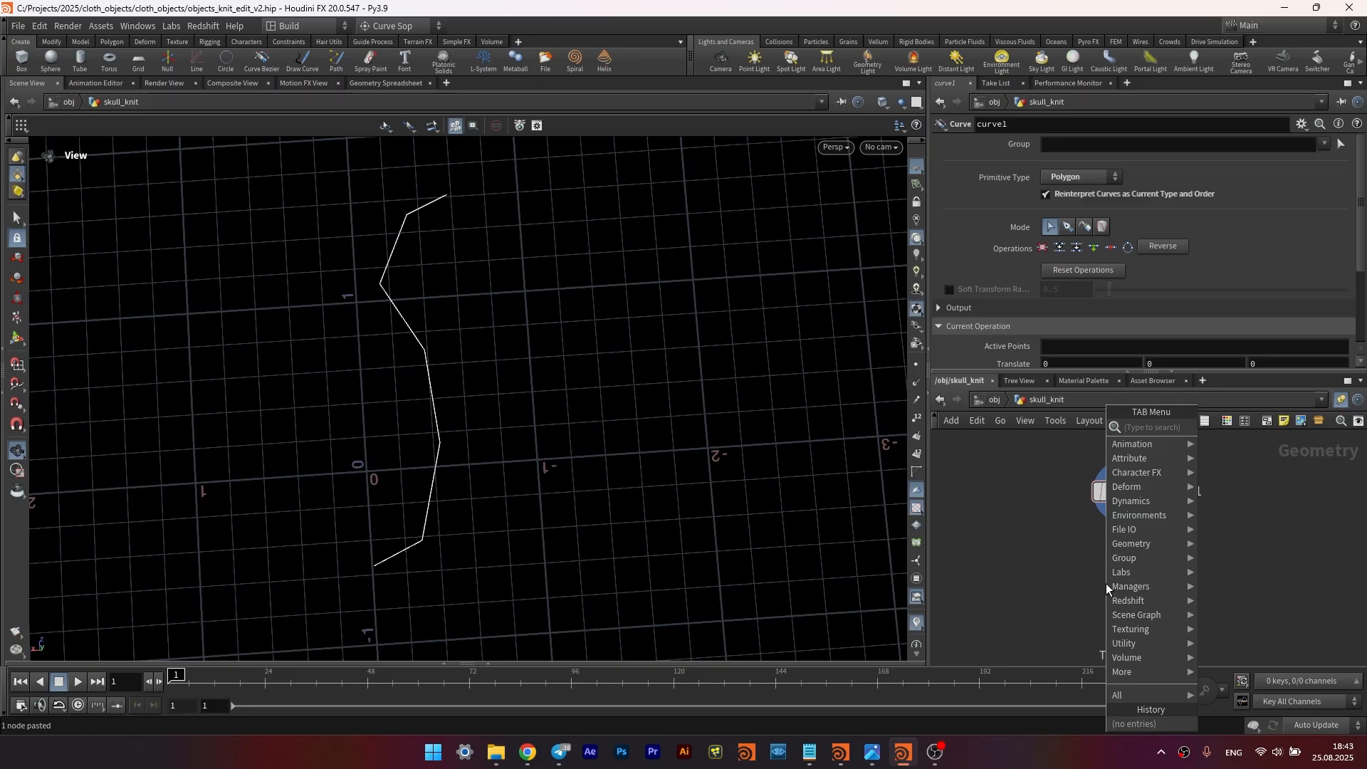
type("mir")
key("Return")
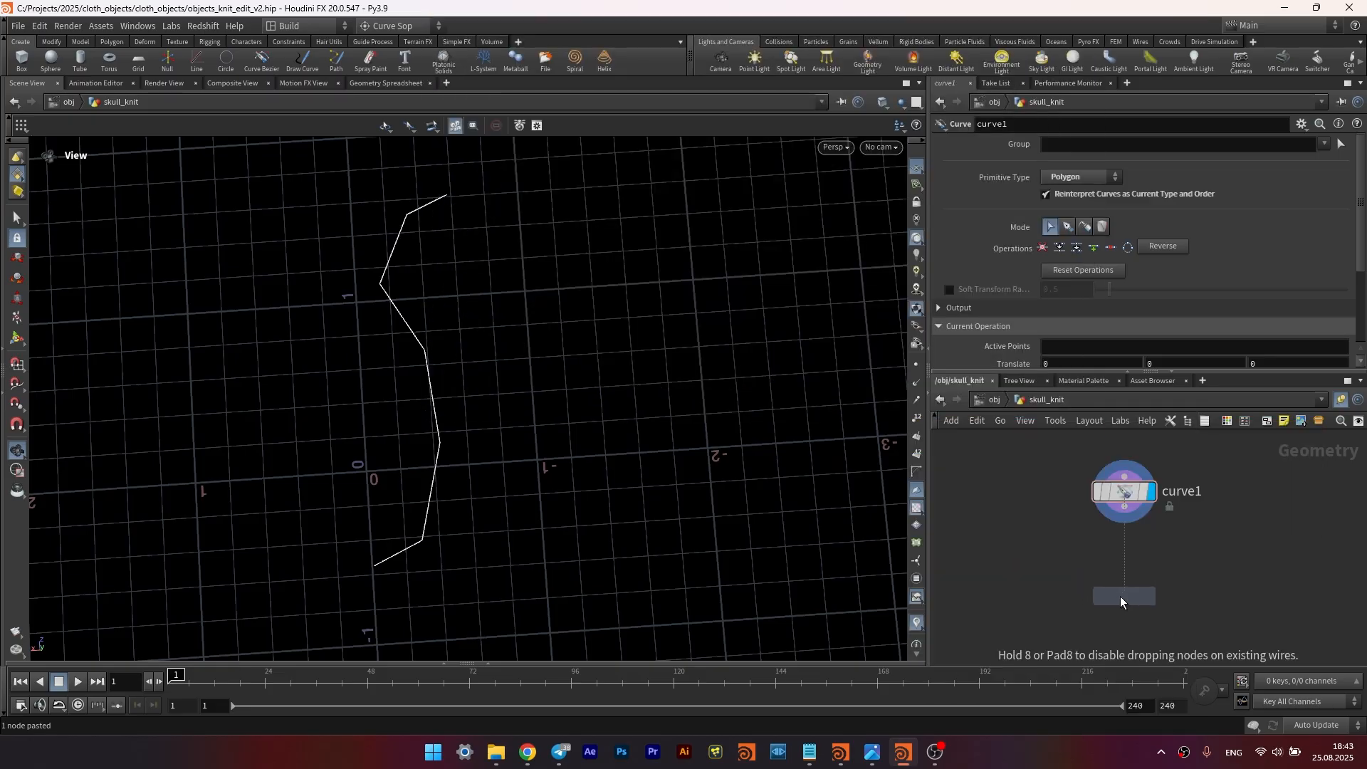
left_click(1121, 596)
- Add a Match Size node between curve1 and mirror1, fed by curve1
key("Tab")
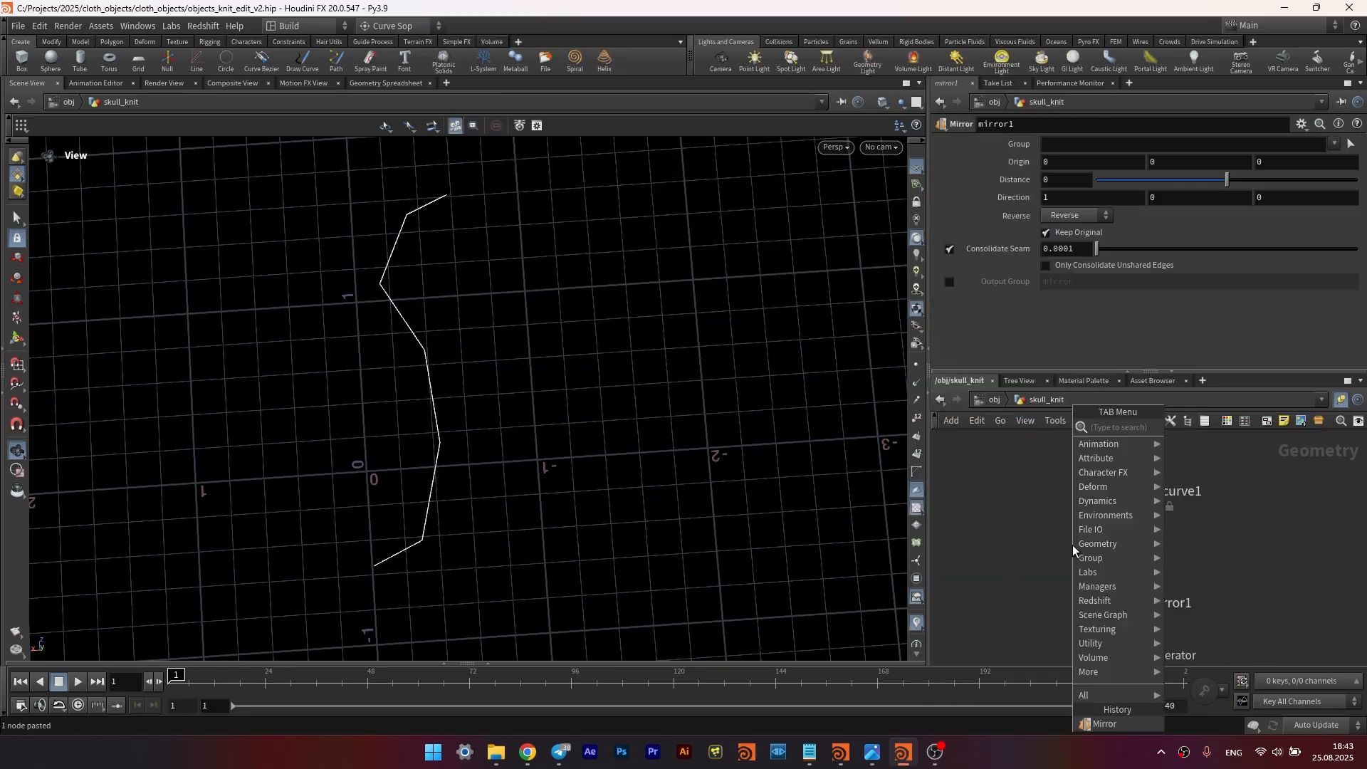
type("mat")
left_click(1168, 459)
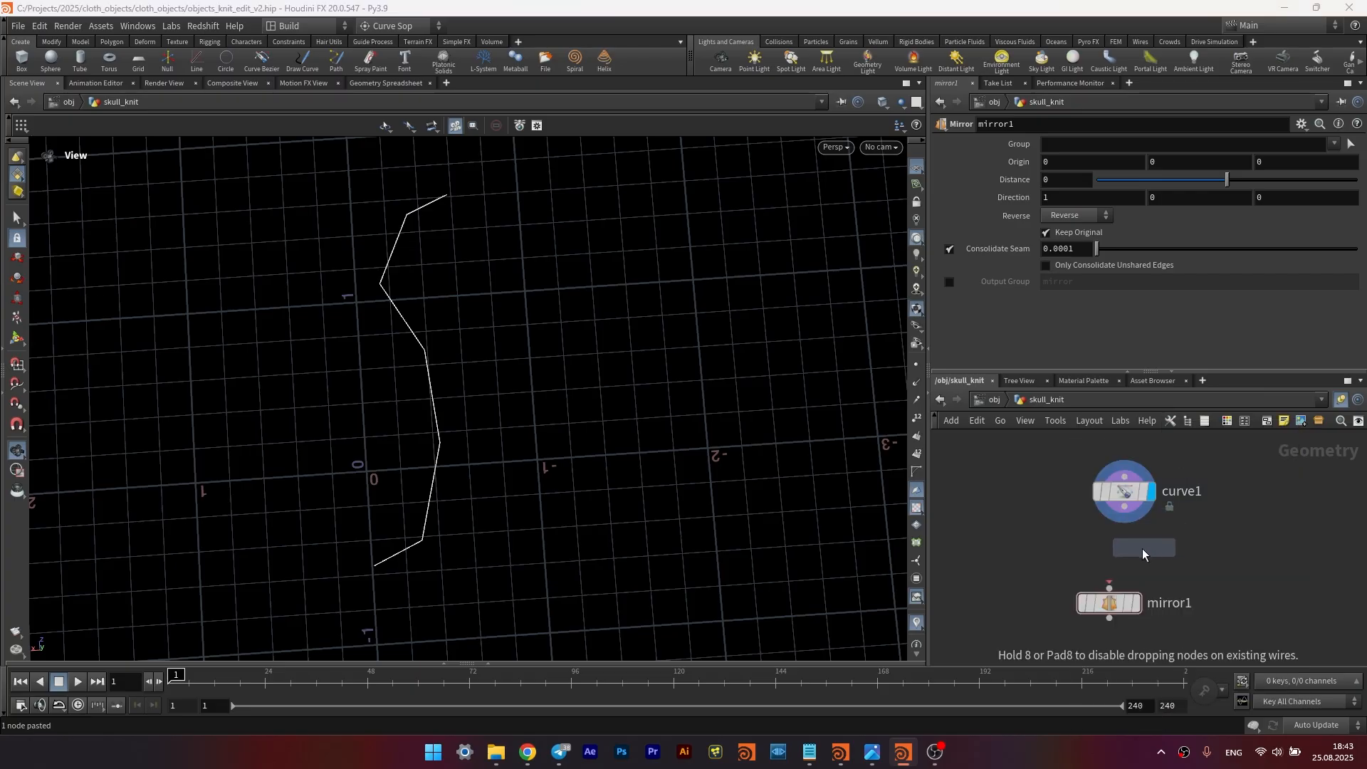
left_click(1122, 552)
left_click_drag(1073, 545, 1111, 542)
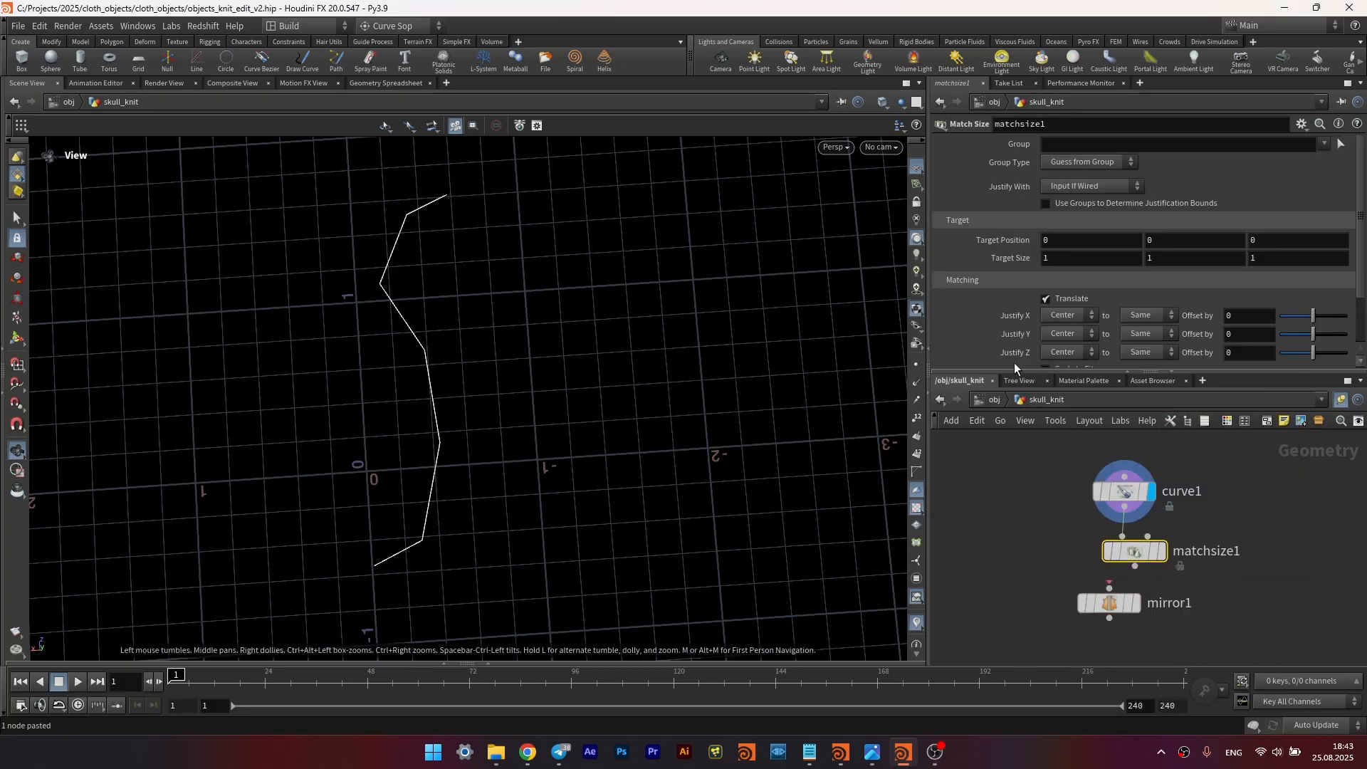
- Set Justify X to Max on matchsize1 and display that node's result
left_click(1062, 319)
left_click(1061, 369)
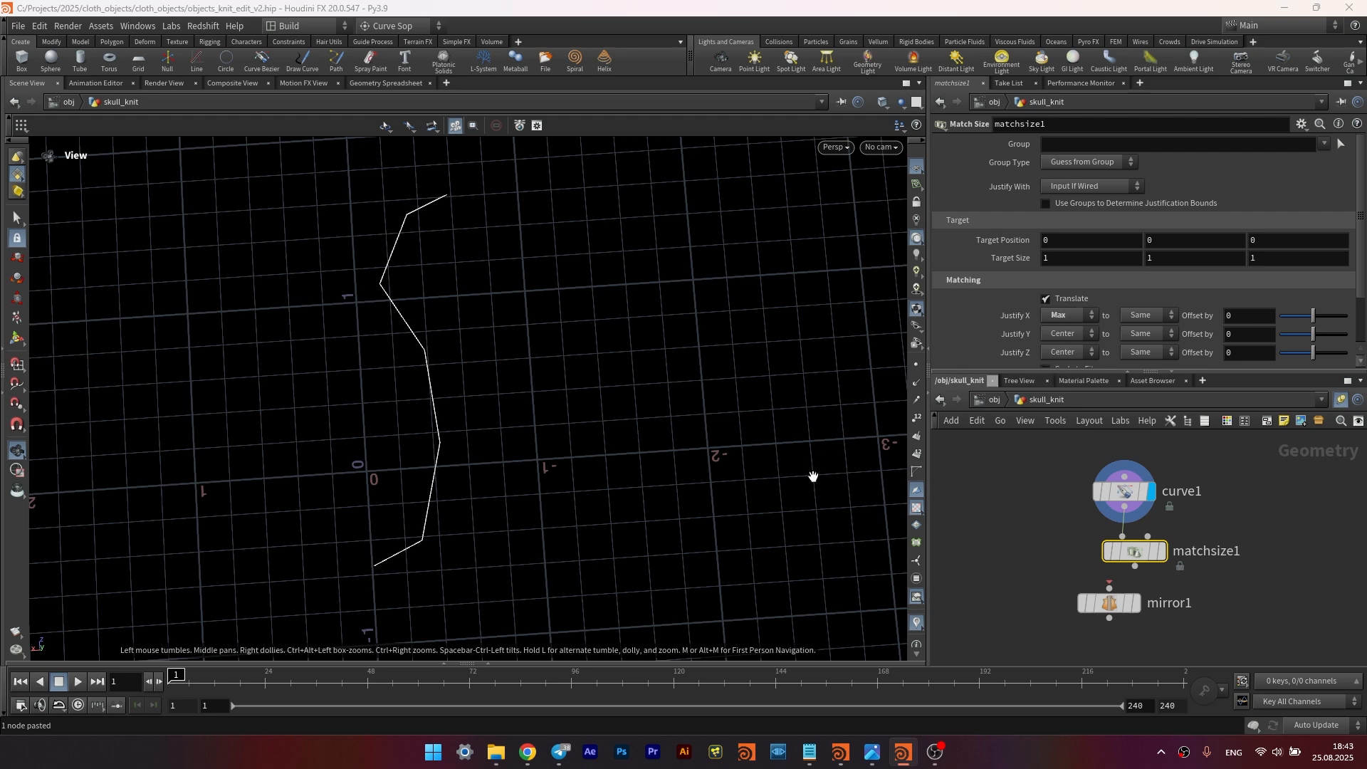
left_click(1162, 552)
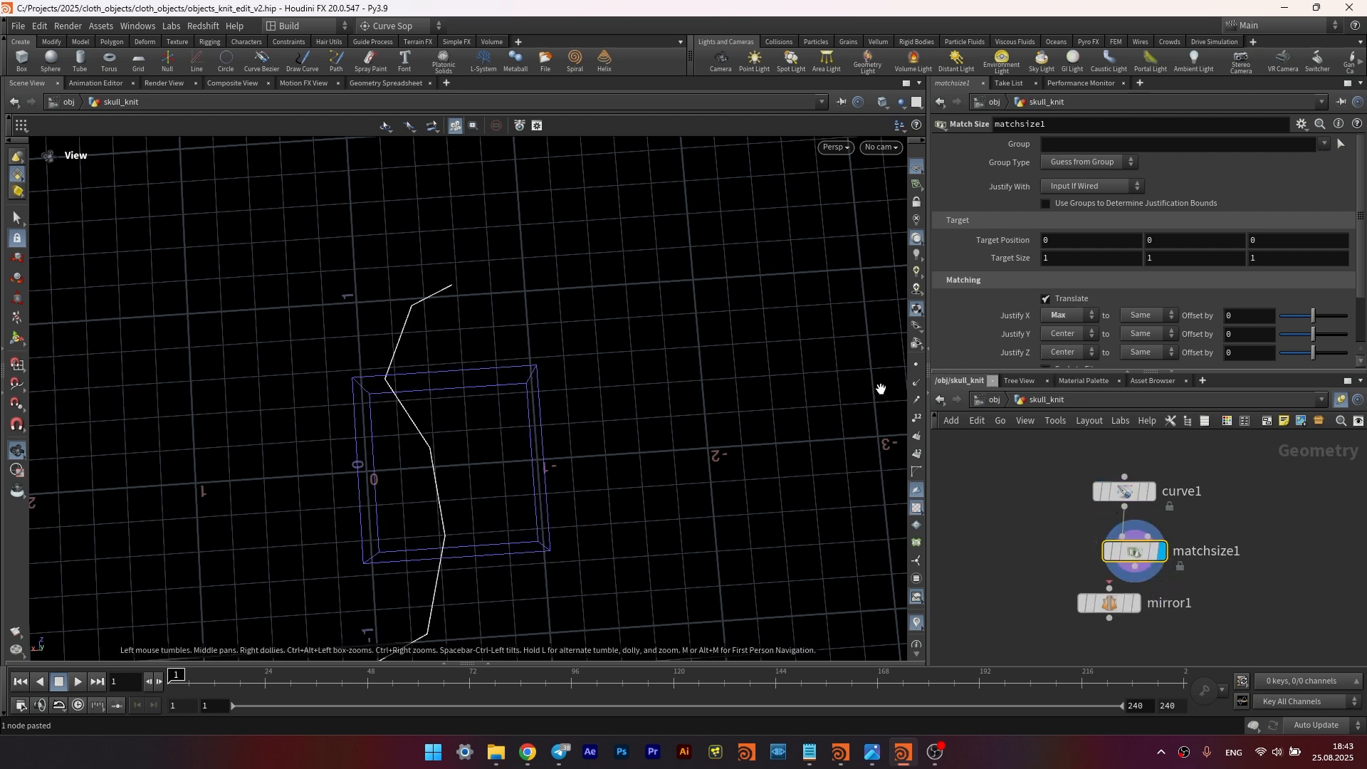
left_click(1050, 315)
left_click(1061, 369)
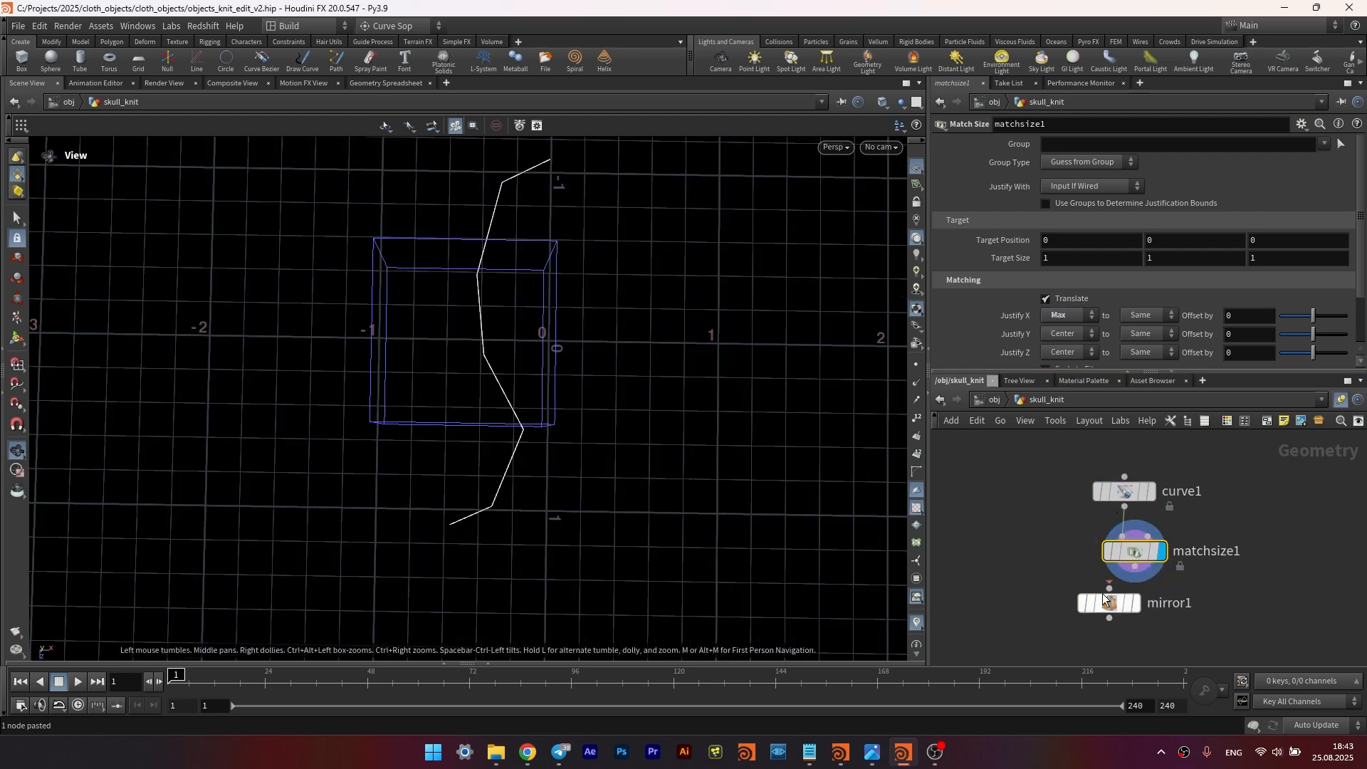
- Feed matchsize1 into mirror1 and display the mirrored curve
left_click_drag(1108, 603, 1125, 631)
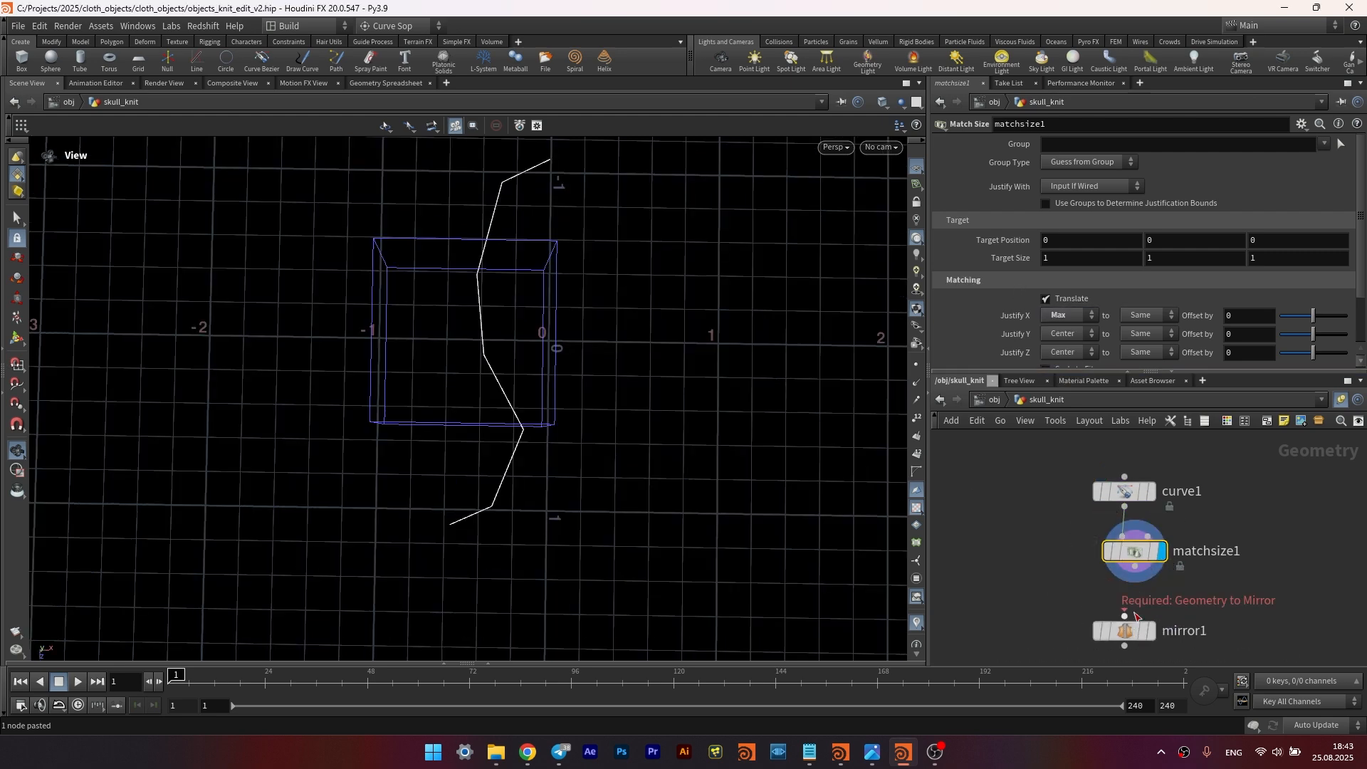
left_click(1135, 566)
left_click(1125, 614)
middle_click_drag(1155, 629, 1138, 592)
left_click(1135, 592)
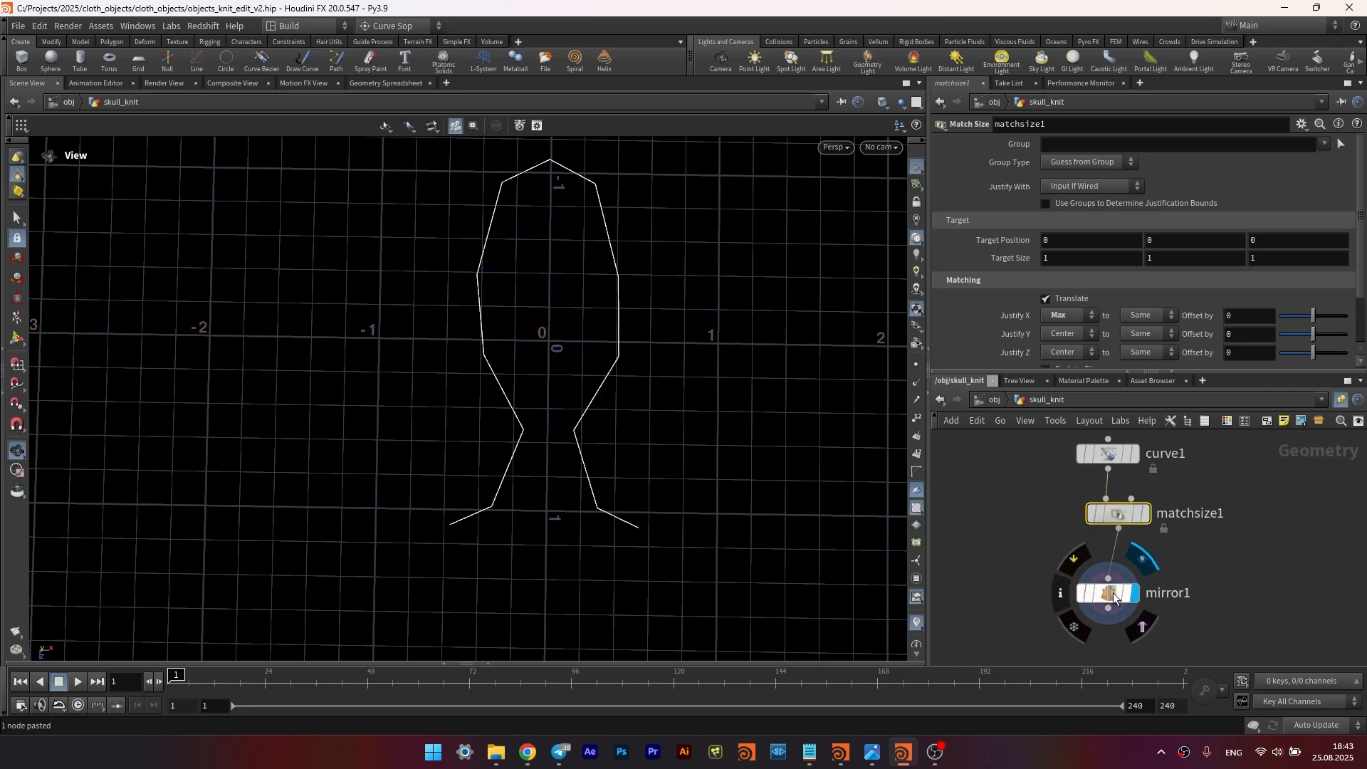
left_click_drag(1113, 592, 1112, 604)
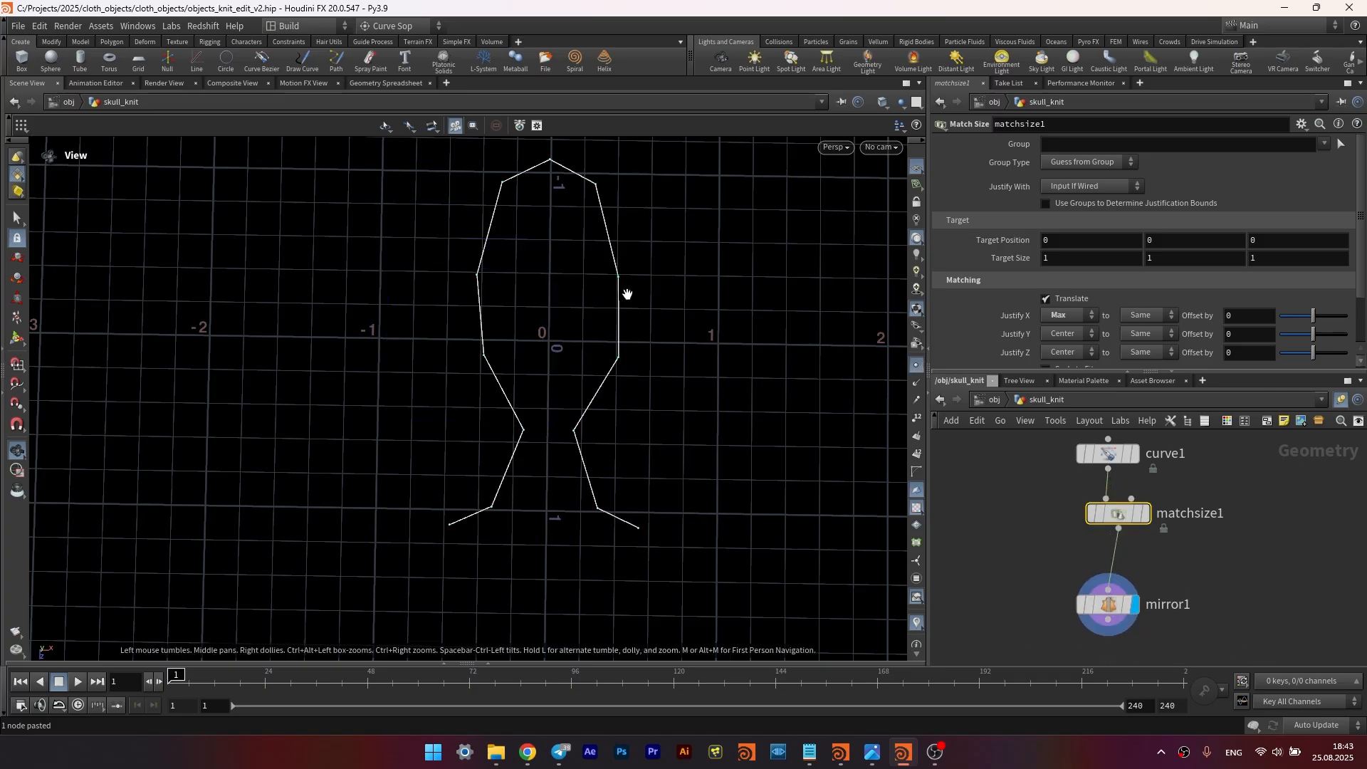
- Add a PolyPath node after mirror1 to join the two mirrored curve halves
left_click_drag(625, 296, 564, 325)
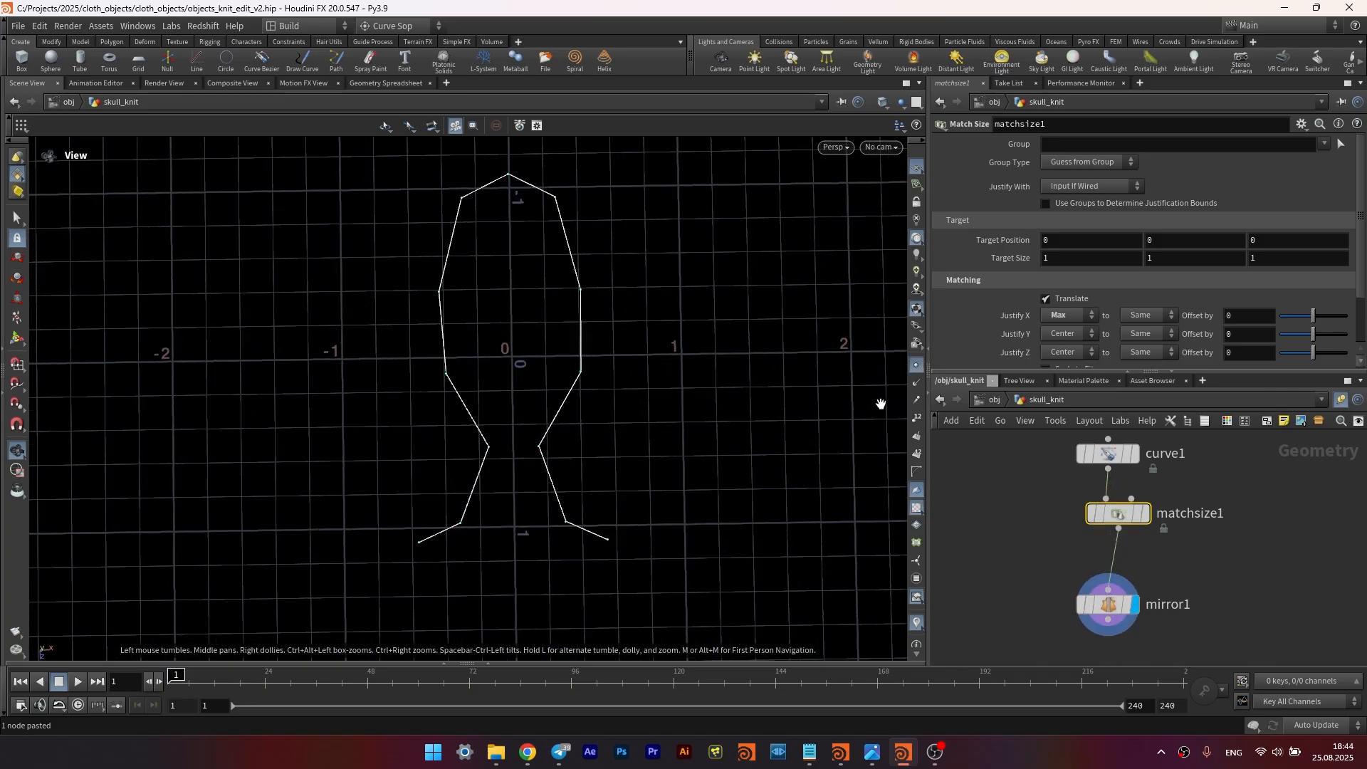
middle_click(1105, 604)
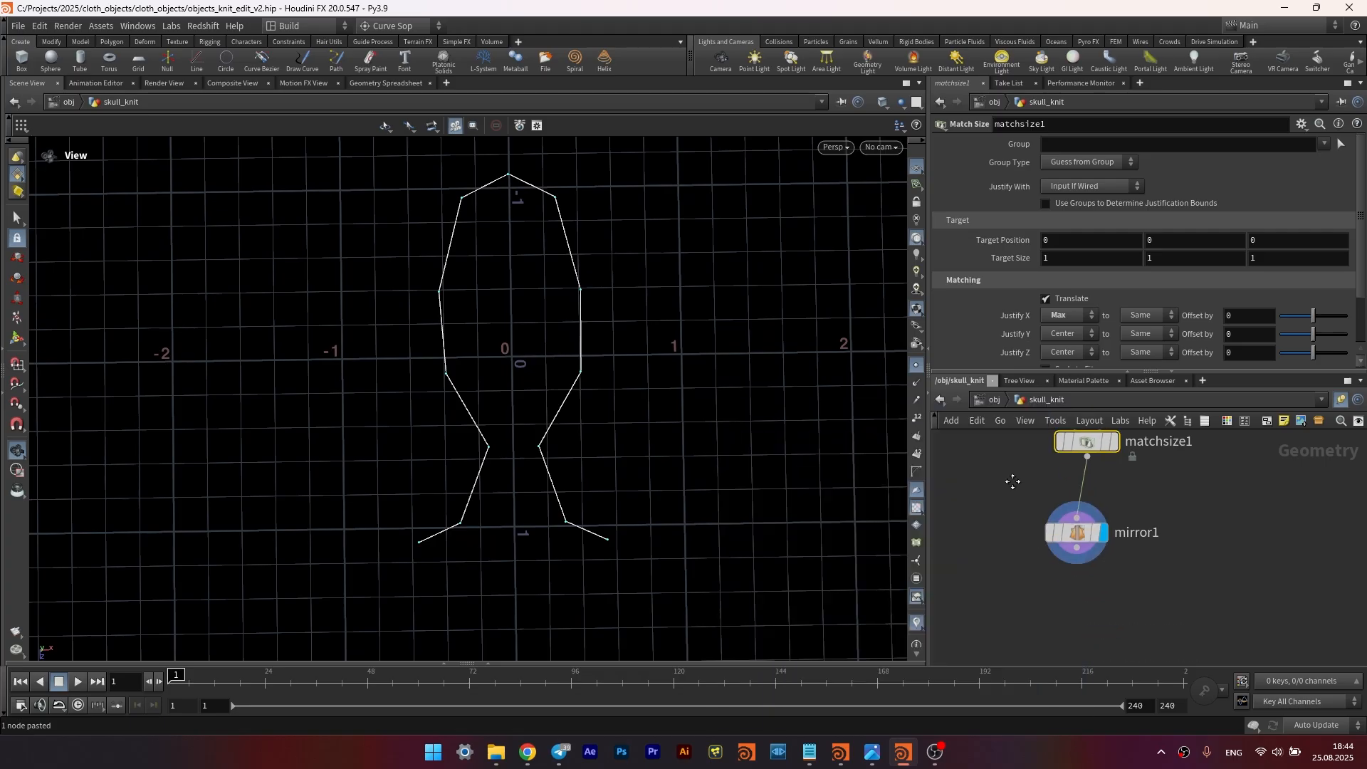
key("Tab")
type("pol")
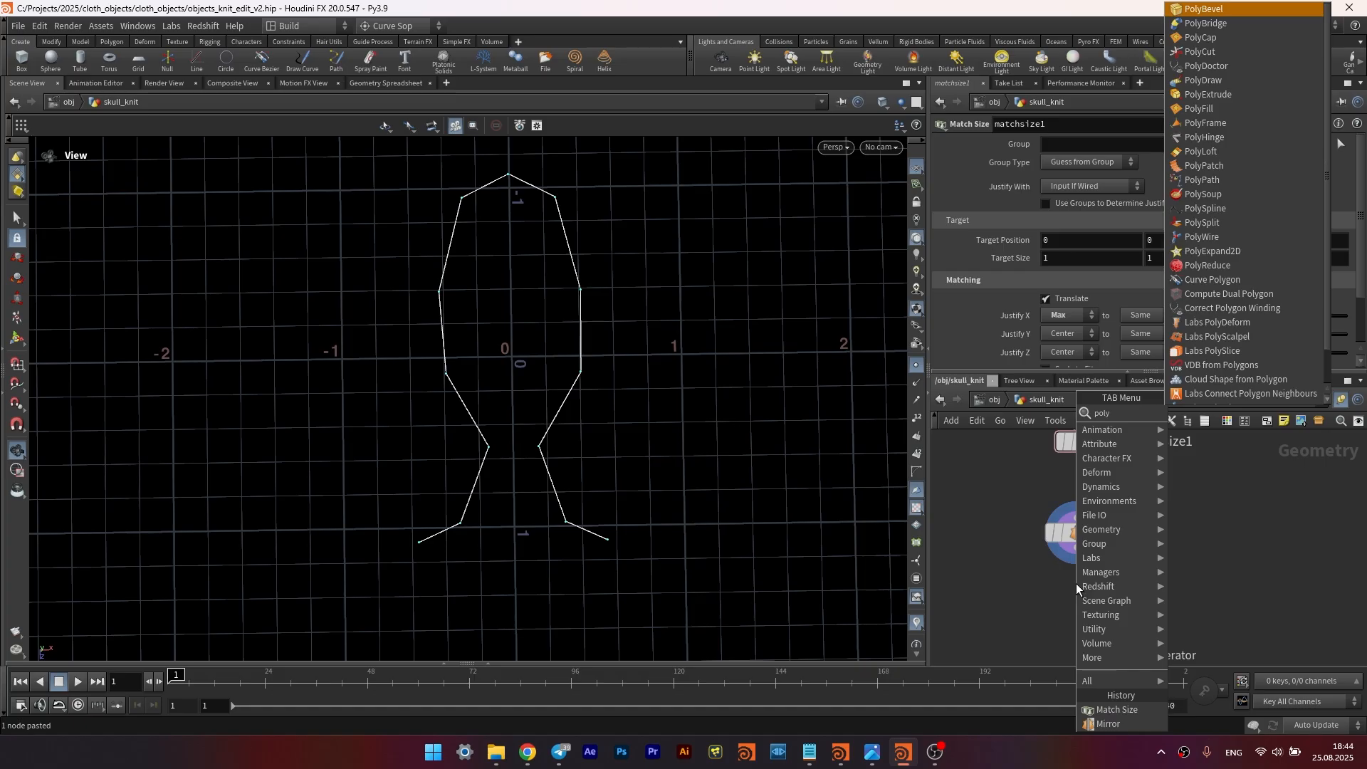
type("yp")
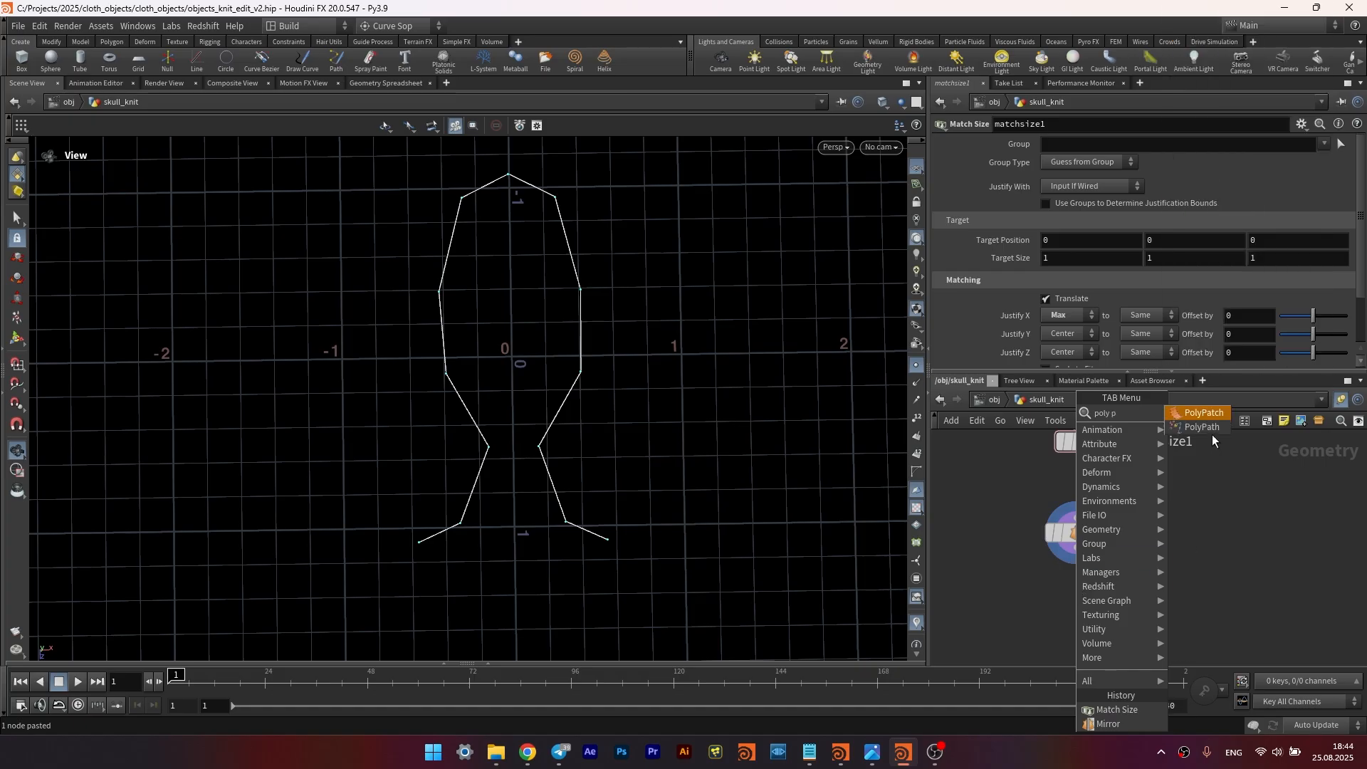
left_click(1212, 429)
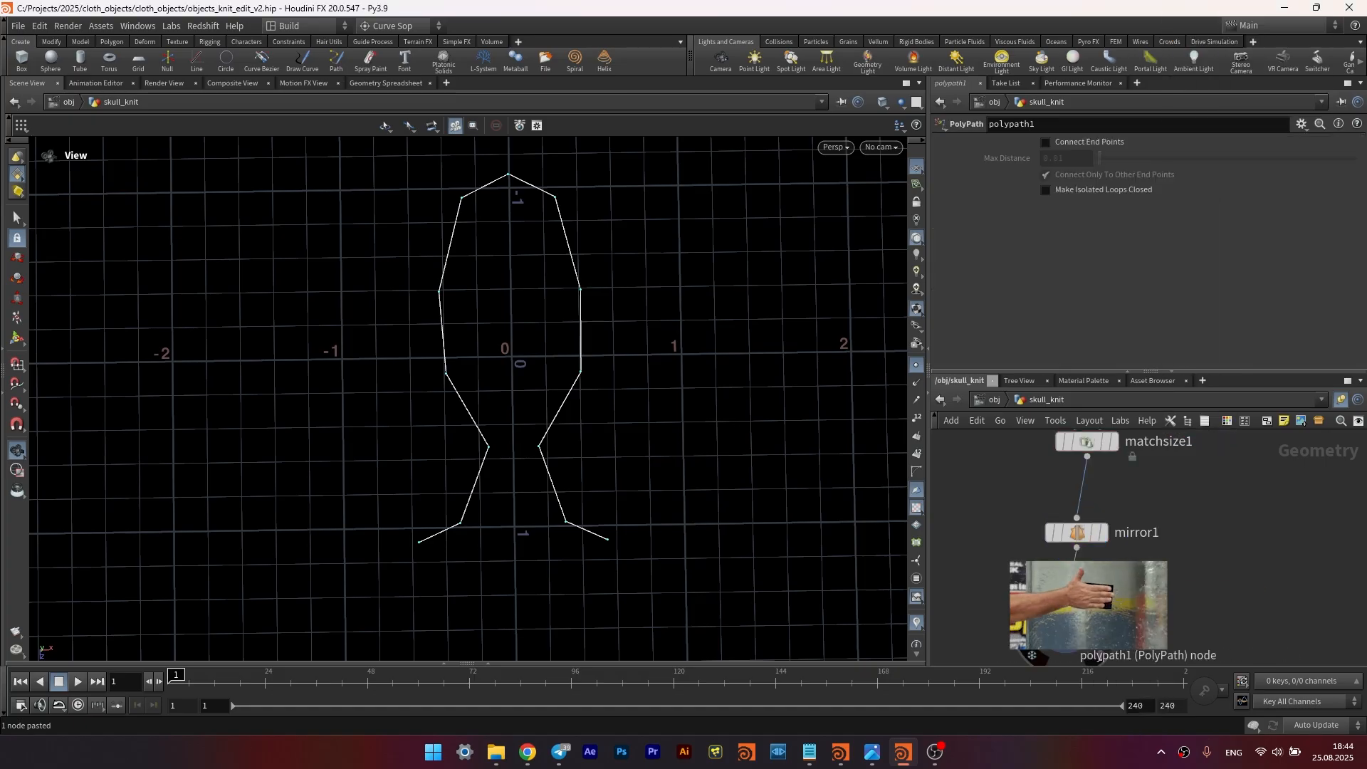
left_click(1066, 622)
middle_click(1063, 624)
left_click_drag(1063, 625, 1075, 598)
- Space out the node chain and insert a Carve node between matchsize1 and mirror1
left_click(1081, 534, "shift")
left_click_drag(1081, 534, 1091, 517)
scroll(1089, 541, "down", 2)
middle_click_drag(1053, 456, 1024, 573)
left_click_drag(1053, 539, 1053, 499)
left_click_drag(1059, 604, 1058, 555)
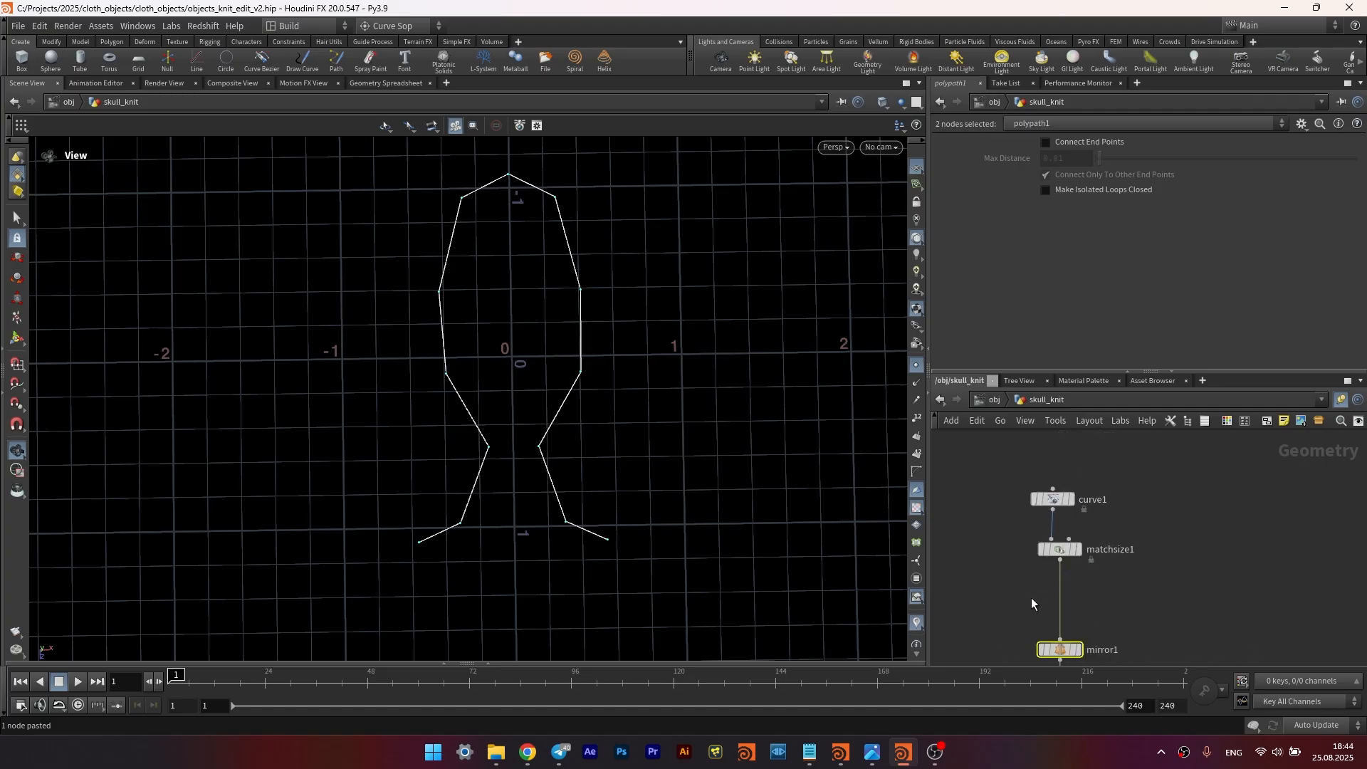
key("Tab")
type("car")
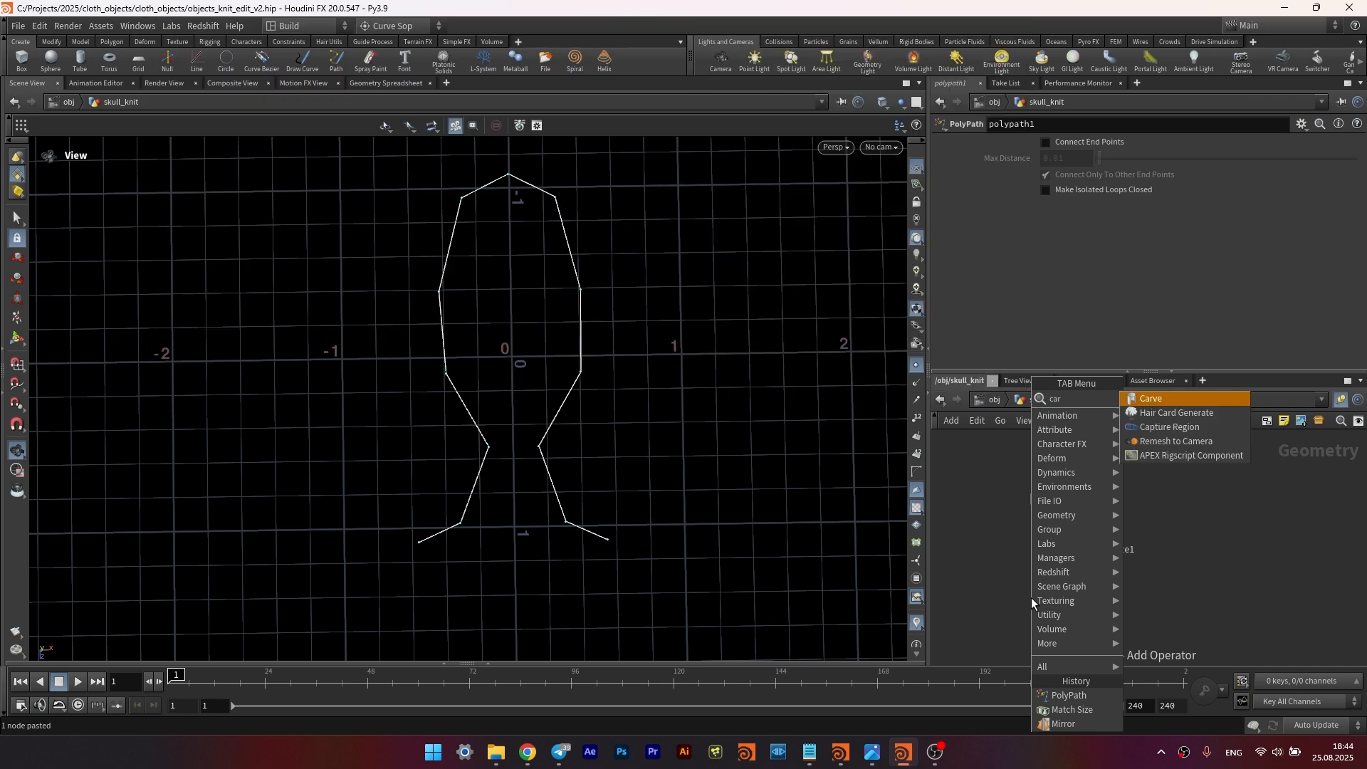
key("Return")
left_click(1056, 597)
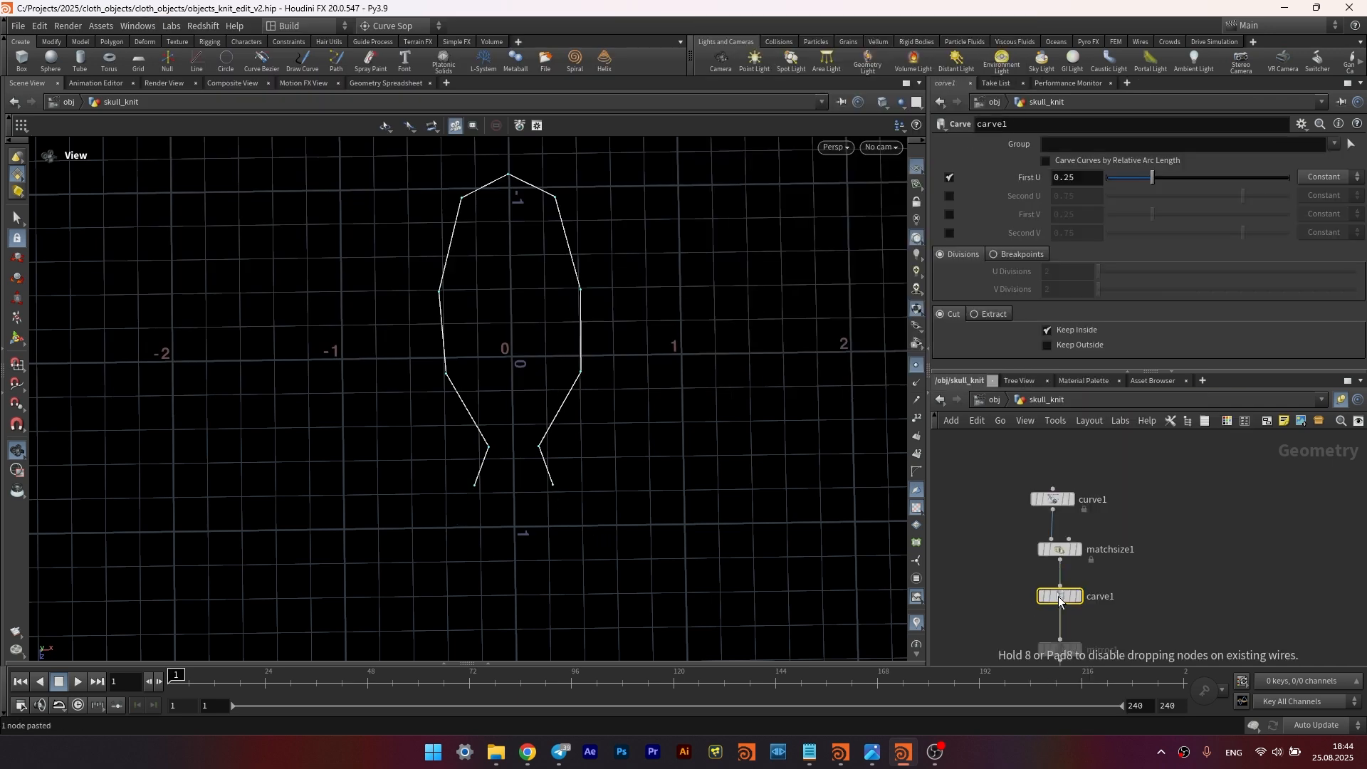
- Trim both ends of the half curve in carve1 with First U 0.016 and Second U 0.972
mouse_move(1153, 178)
left_mouse_down()
mouse_move(1175, 180)
mouse_move(1138, 183)
left_mouse_up()
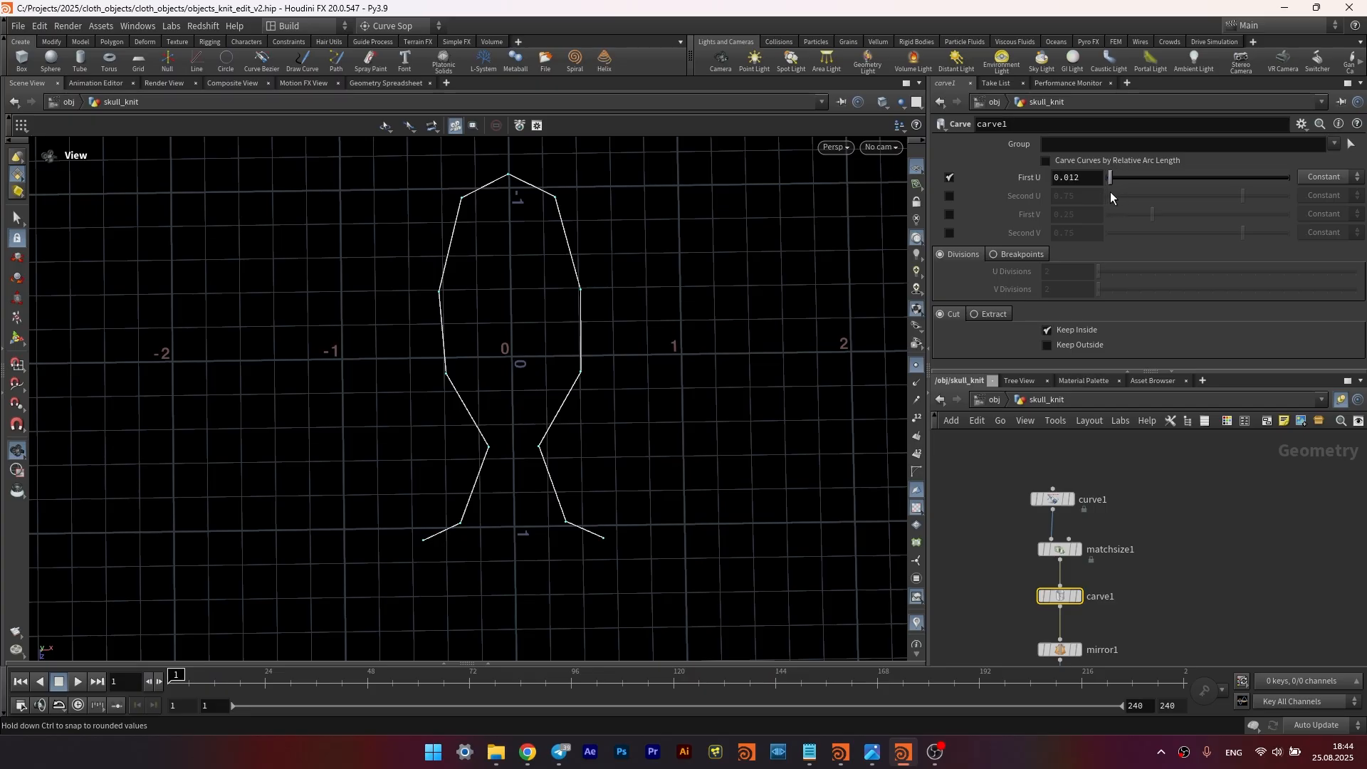
left_click(949, 195)
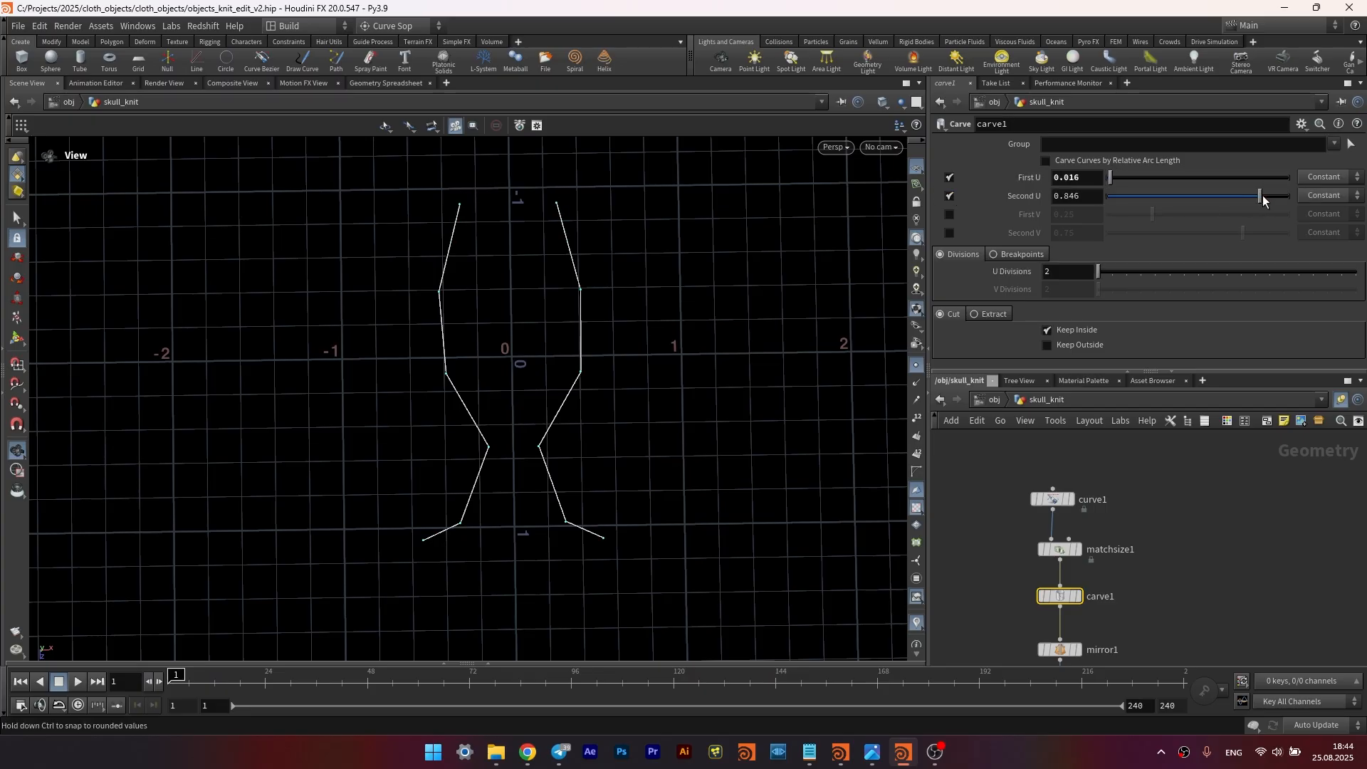
left_click_drag(1263, 195, 1304, 200)
middle_click_drag(1087, 634, 1068, 556)
left_click_drag(1068, 557, 1055, 502)
left_click_drag(1287, 196, 1285, 202)
middle_click_drag(1138, 651, 1162, 528)
scroll(1163, 528, "down", 1)
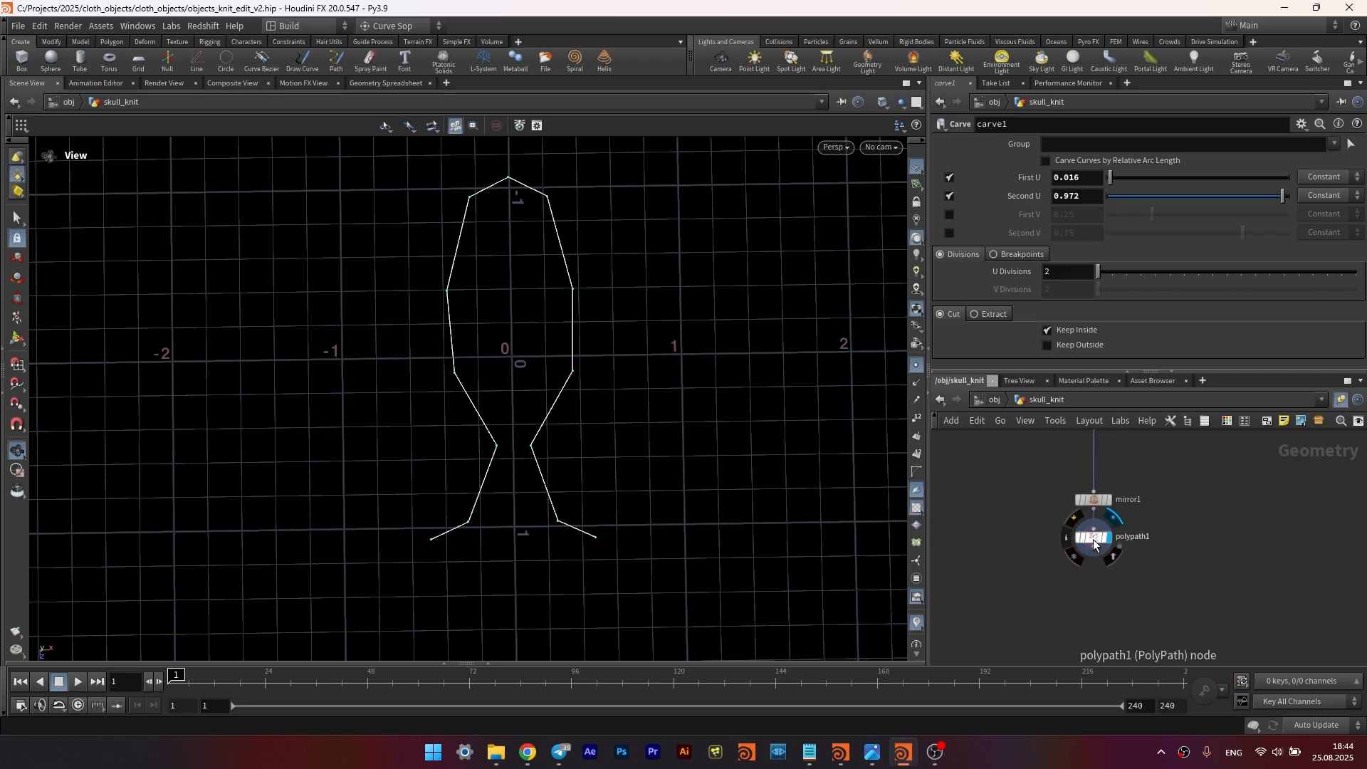
- Add a second Match Size node fed by polypath1 and display its result
middle_click_drag(1092, 587, 1066, 541)
key("Tab")
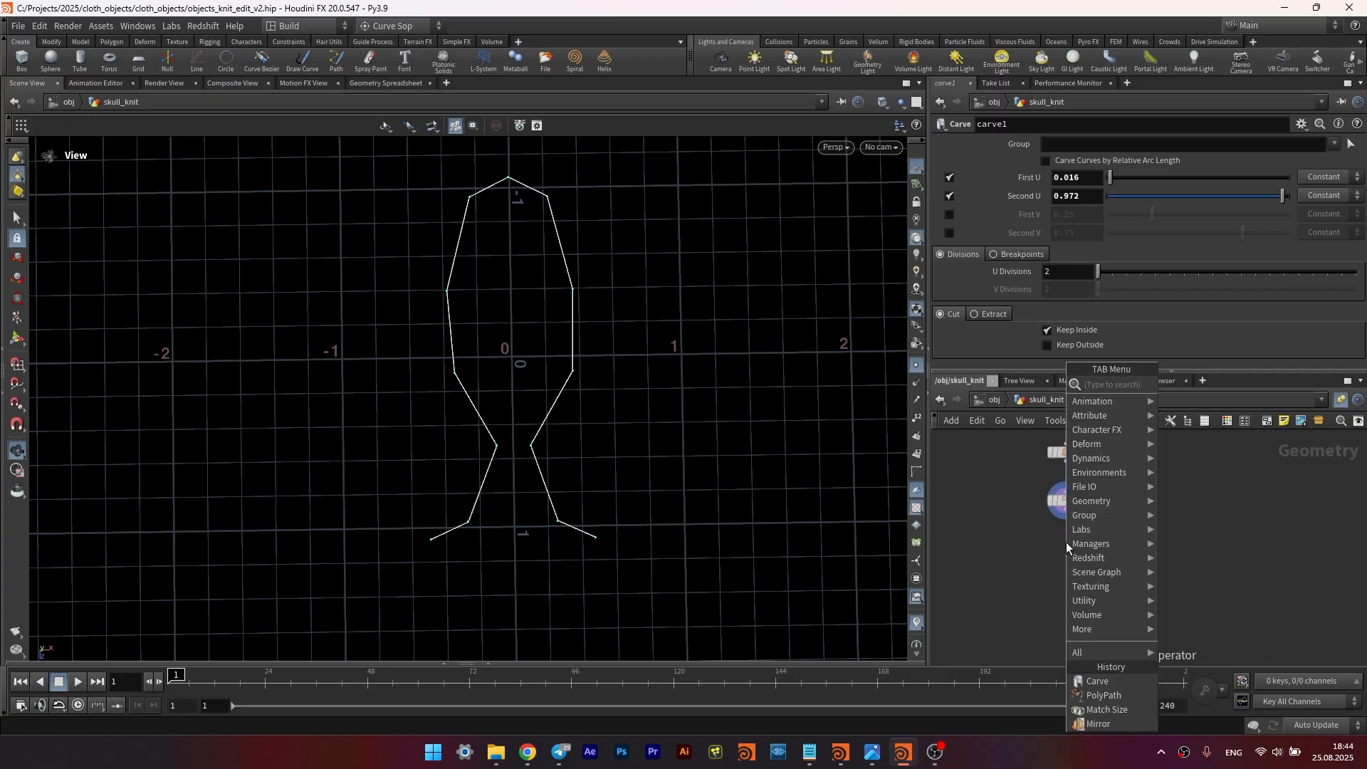
type("mat")
left_click(1194, 413)
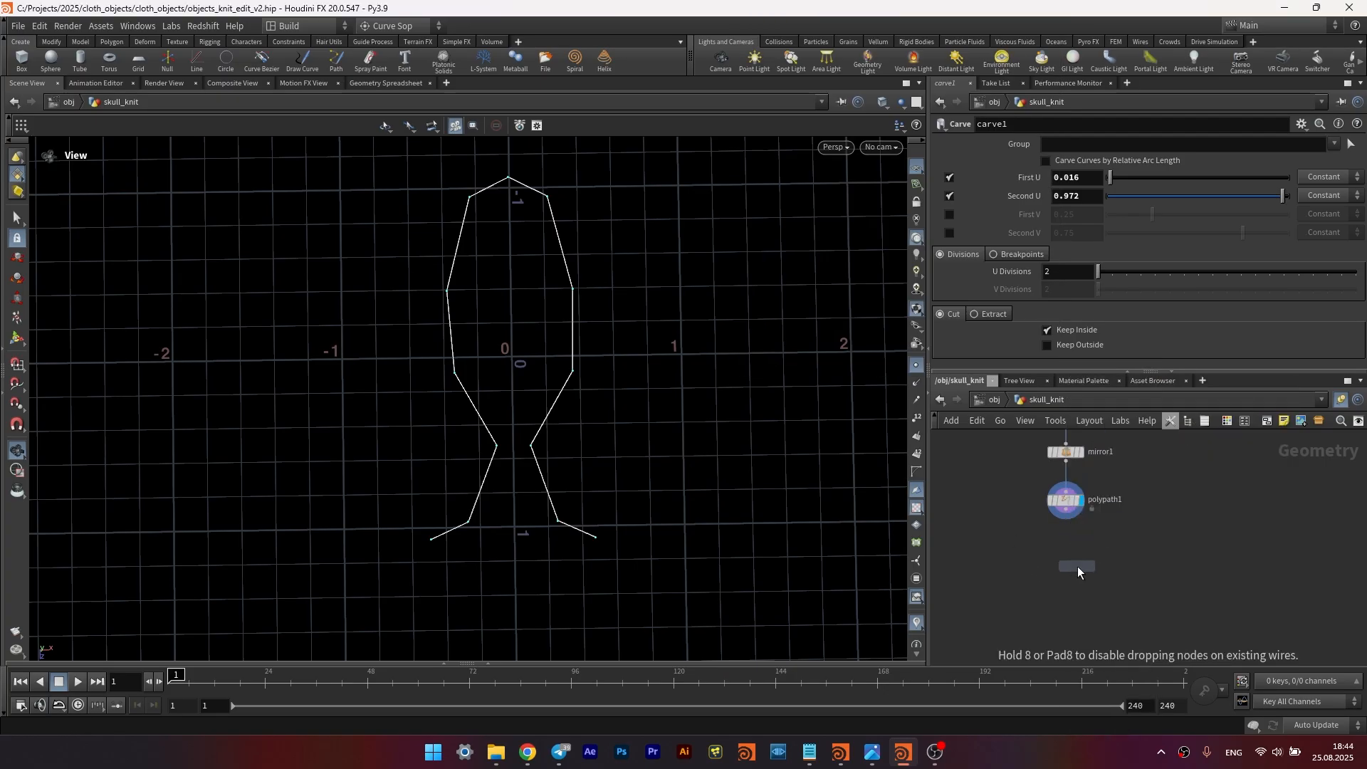
left_click(1078, 566)
left_click_drag(1066, 511, 1077, 567)
left_click(1079, 567)
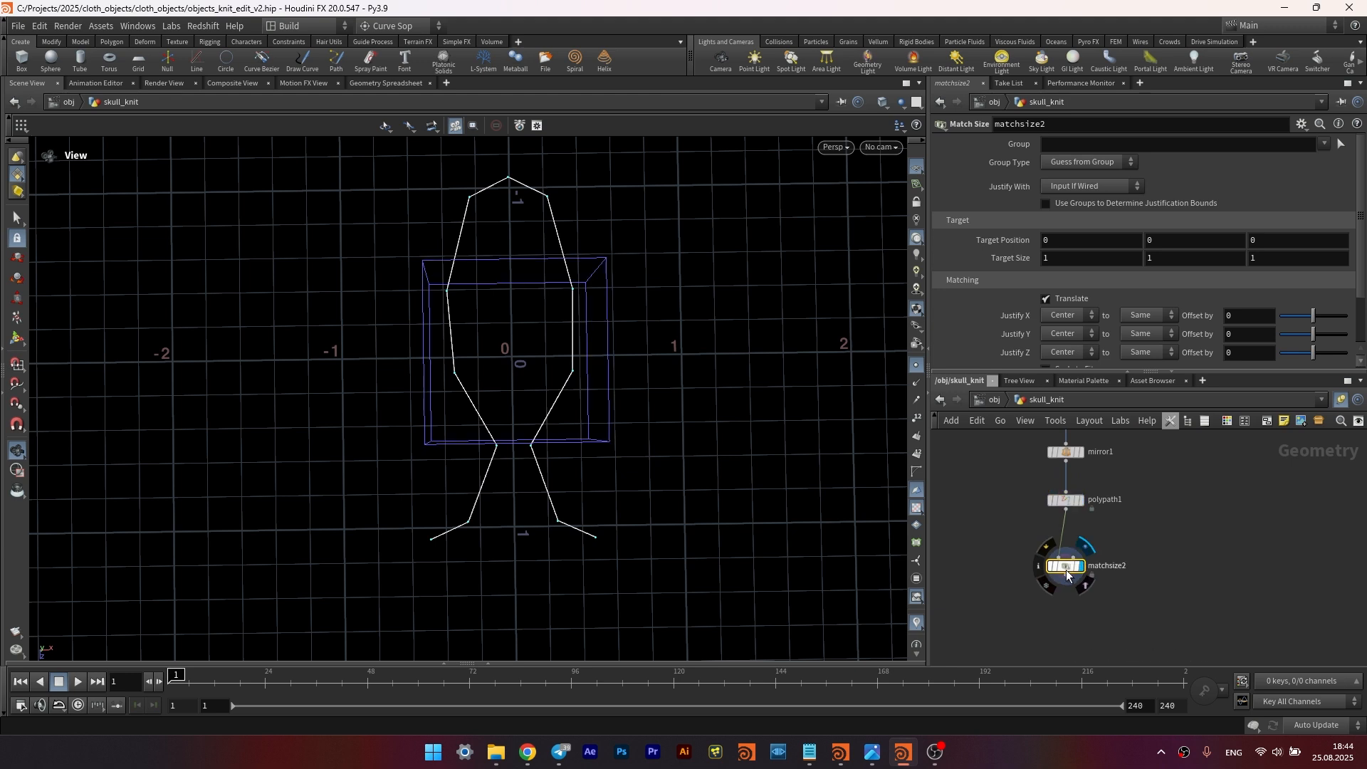
- Enable Scale to Fit with Uniform Scale on the matchsize2 node
scroll(1054, 346, "down", 1)
left_click(1061, 353)
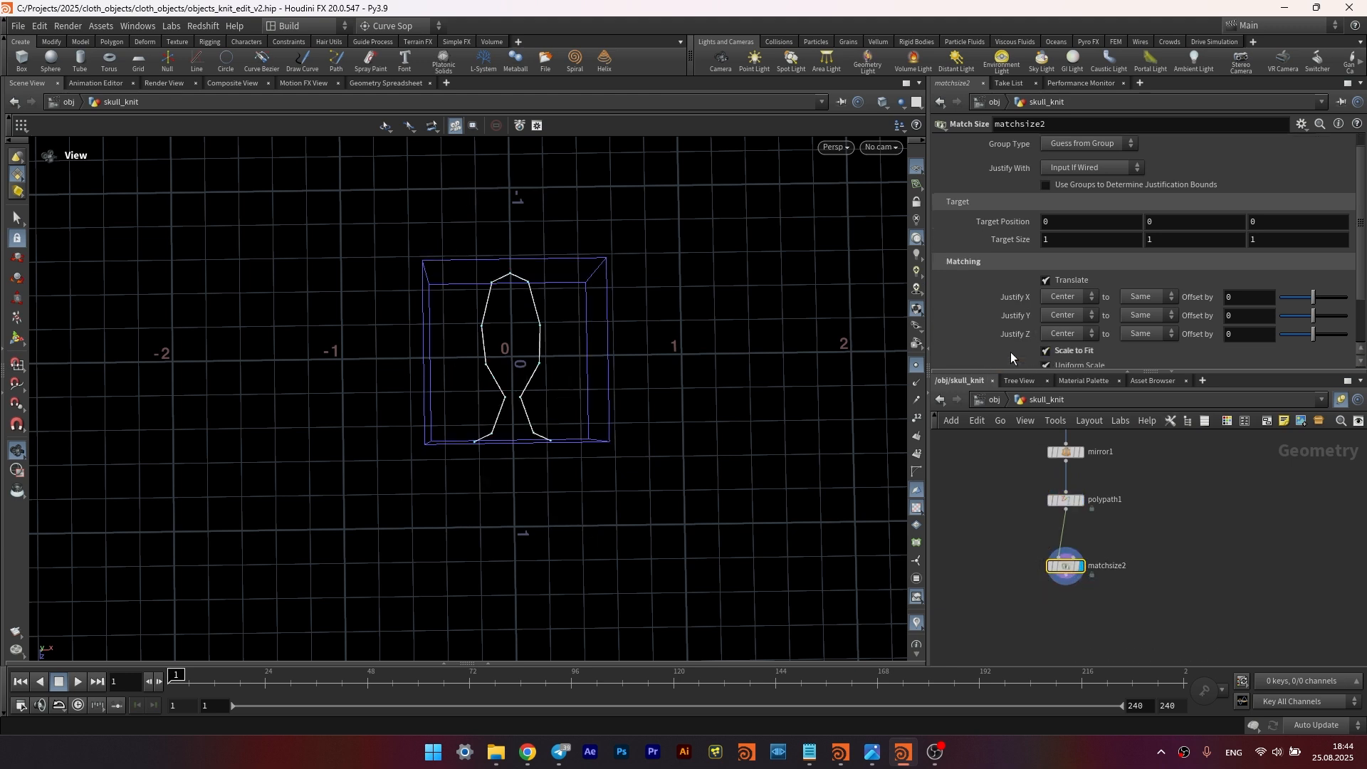
scroll(1058, 341, "down", 3)
left_click(1063, 302)
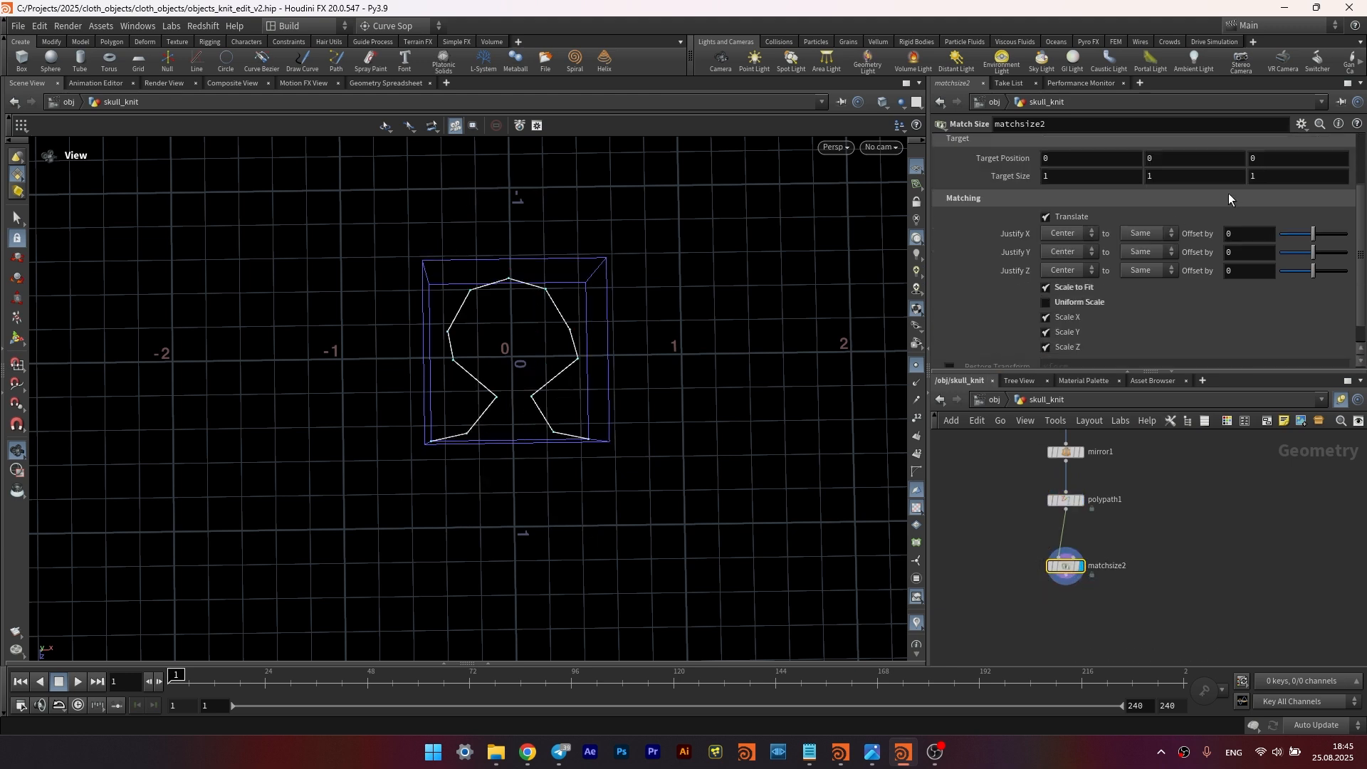
left_click(1071, 302)
- Set the matchsize2 target size to 0.2 in Y and 1.1 in Z
left_click(1279, 180)
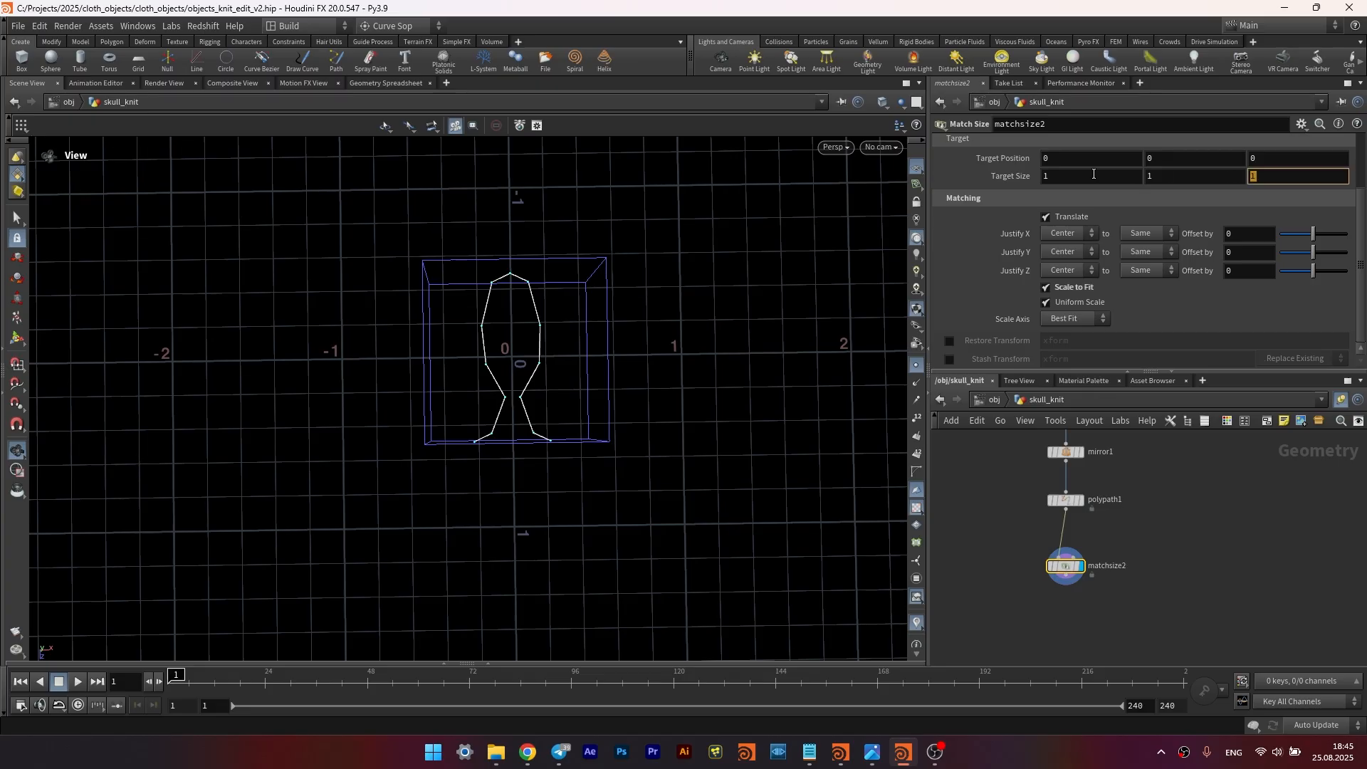
left_click_drag(1168, 177, 1068, 175)
type(".2")
key("Return")
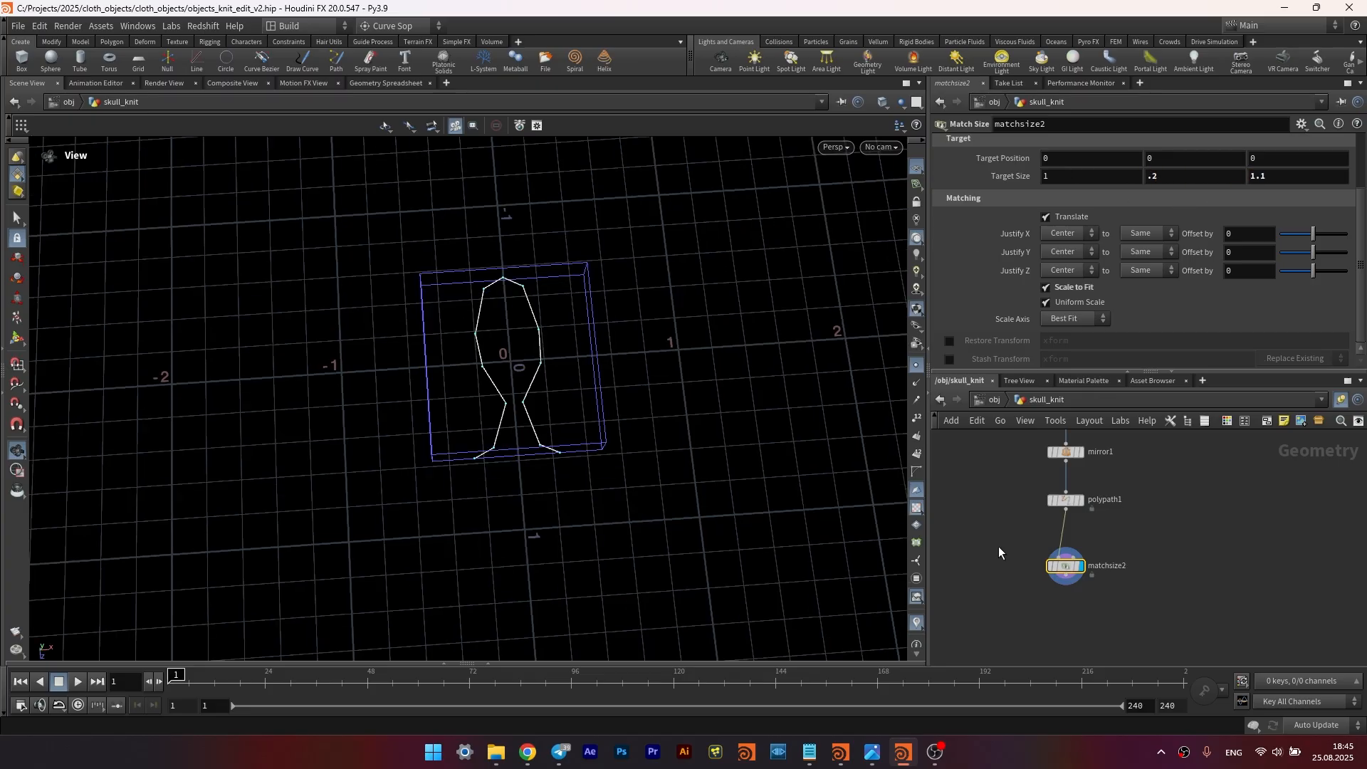
middle_click_drag(1008, 574, 1066, 524)
scroll(1065, 524, "down", 2)
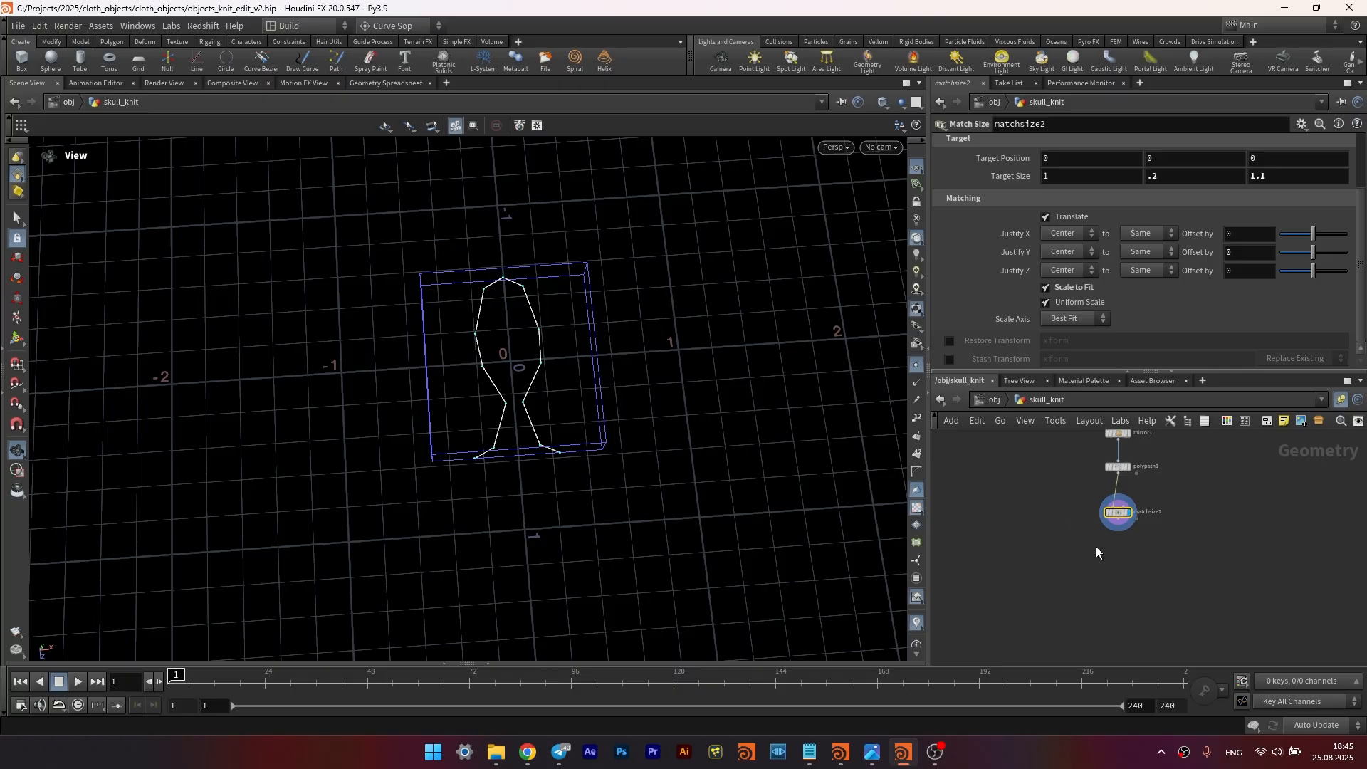
- Add a Copy and Transform node below matchsize2, display its result and set its Z translation to -0.5
key("Tab")
type("cop")
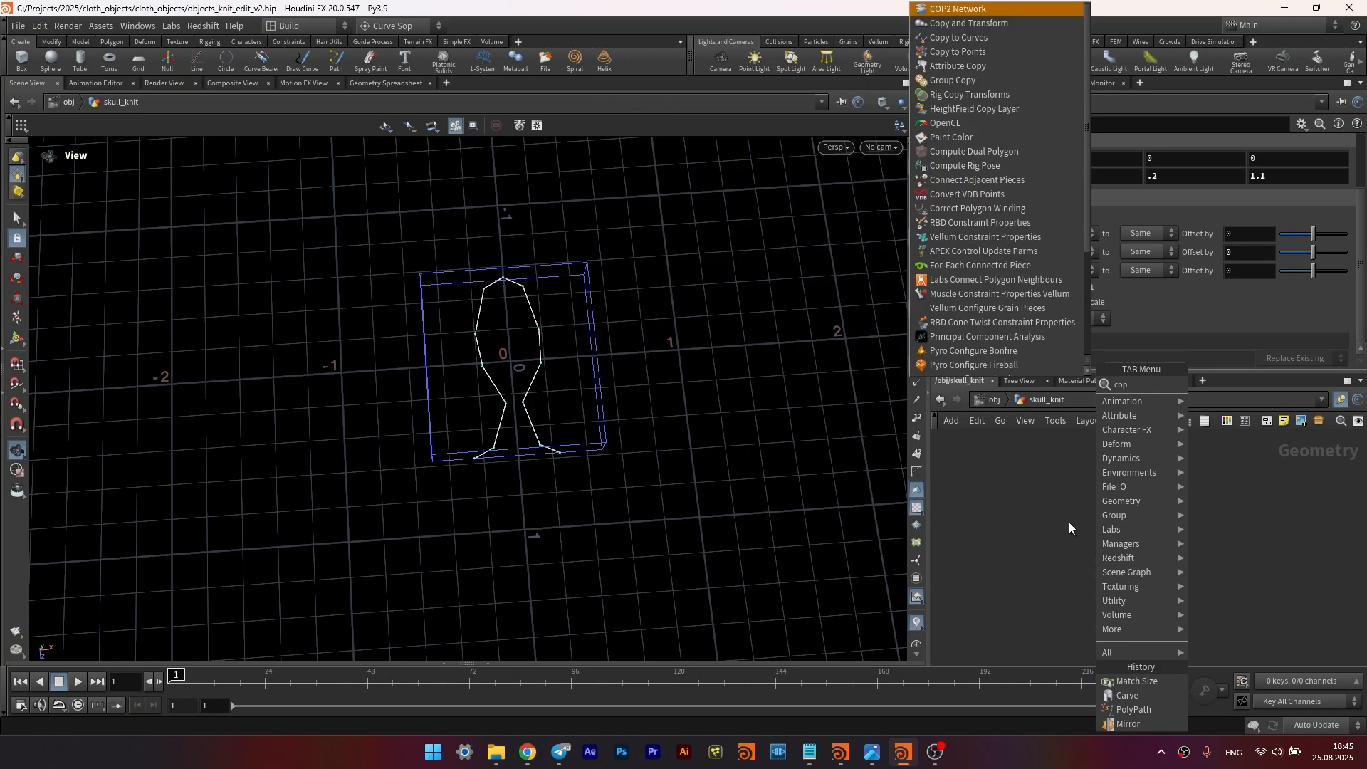
left_click(969, 23)
scroll(1120, 559, "up", 3)
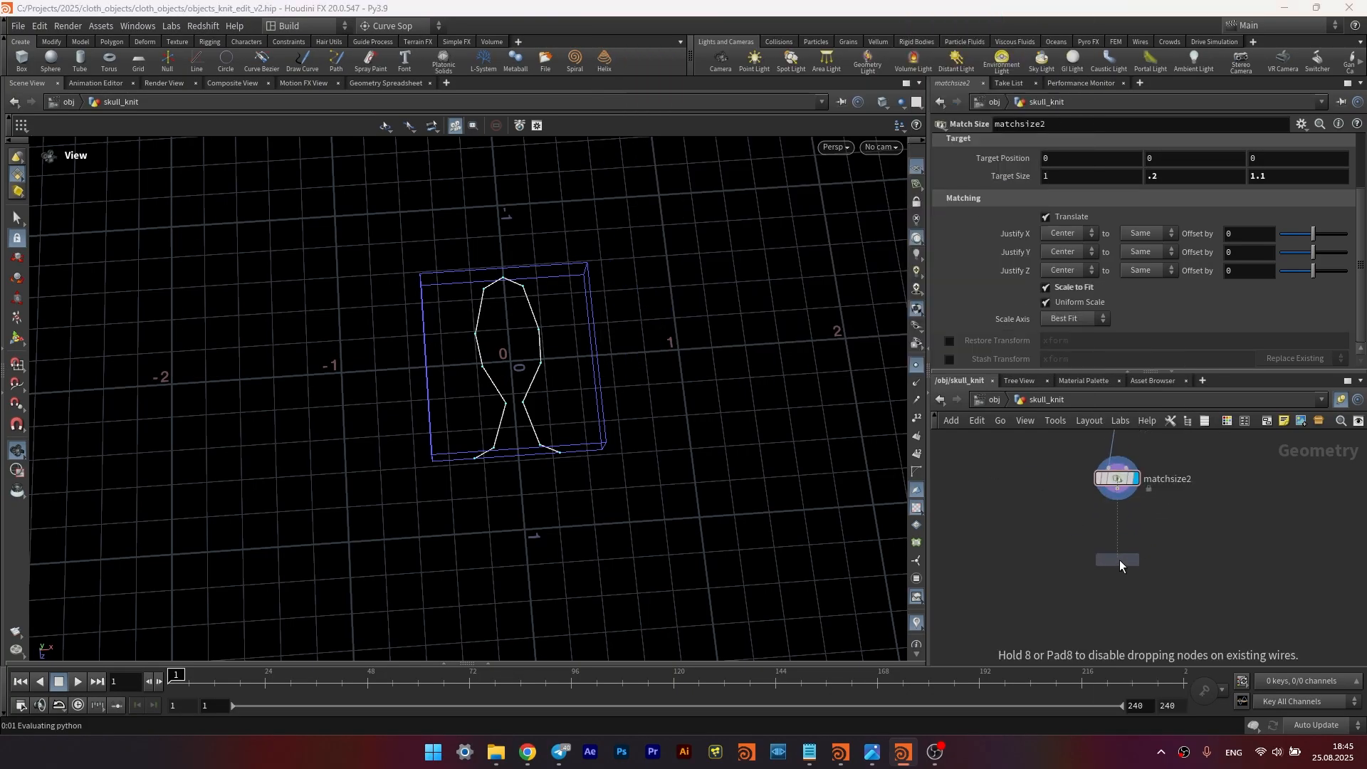
left_click(1118, 555)
left_click_drag(1117, 489, 1118, 548)
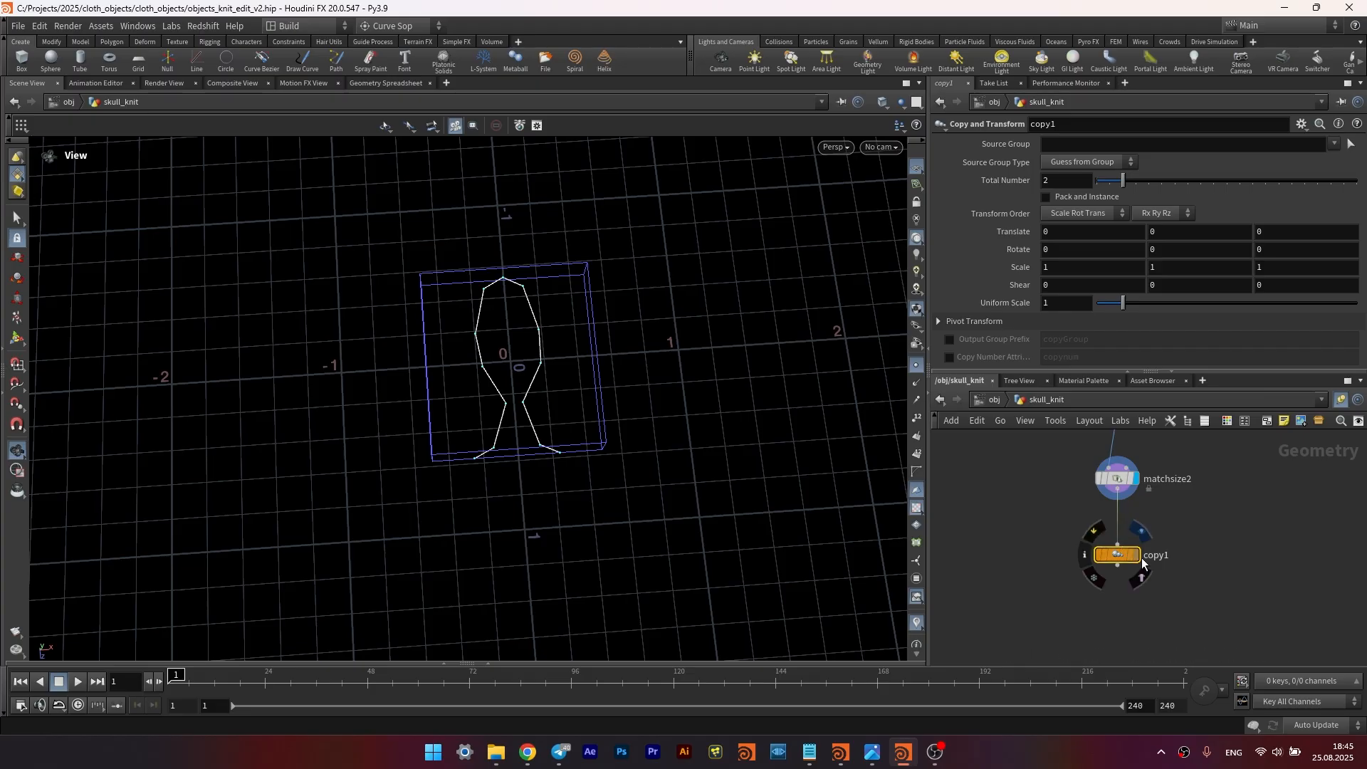
left_click(1137, 555)
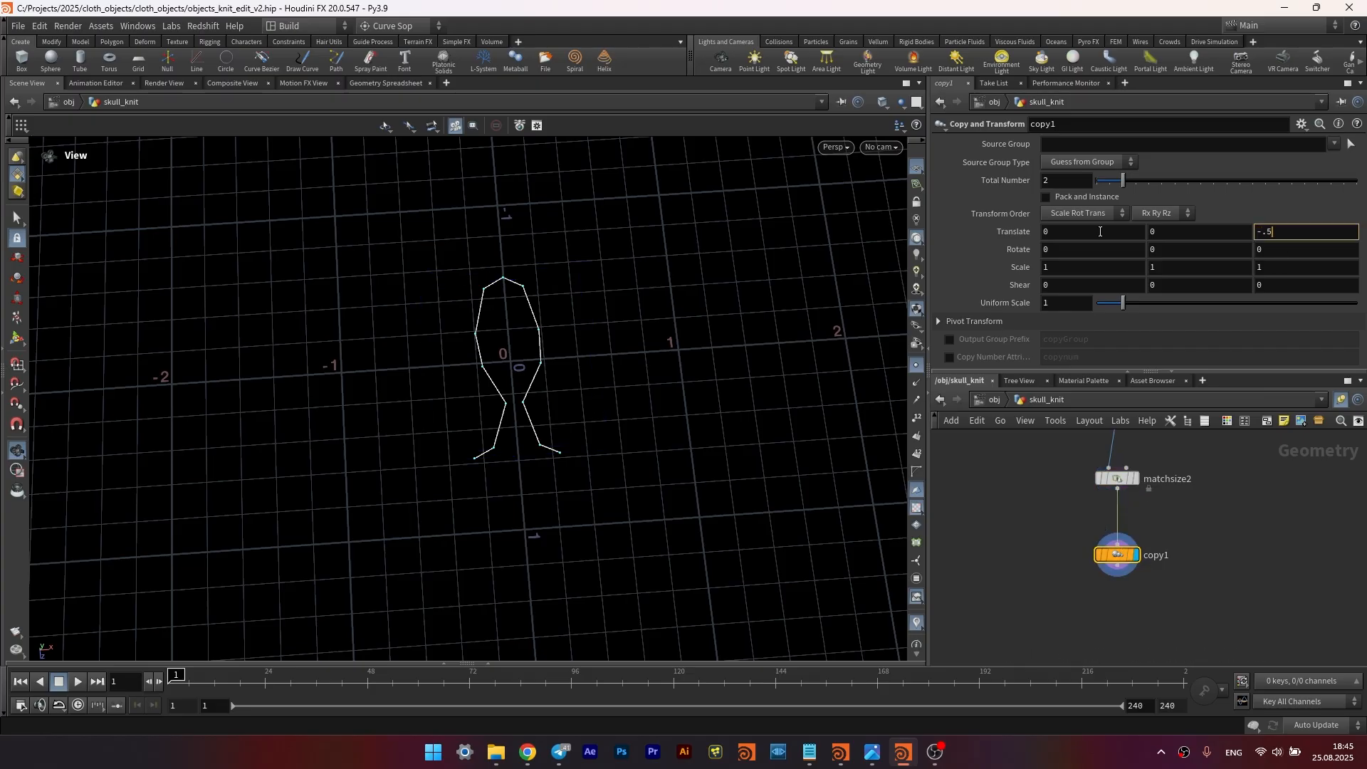
key("Return")
mouse_move(606, 398)
left_mouse_down()
mouse_move(715, 263)
mouse_move(702, 418)
mouse_move(615, 394)
left_mouse_up()
- Turn off Uniform Scale on the matchsize2 node
middle_click_drag(1061, 516, 1051, 575)
left_click(1108, 538)
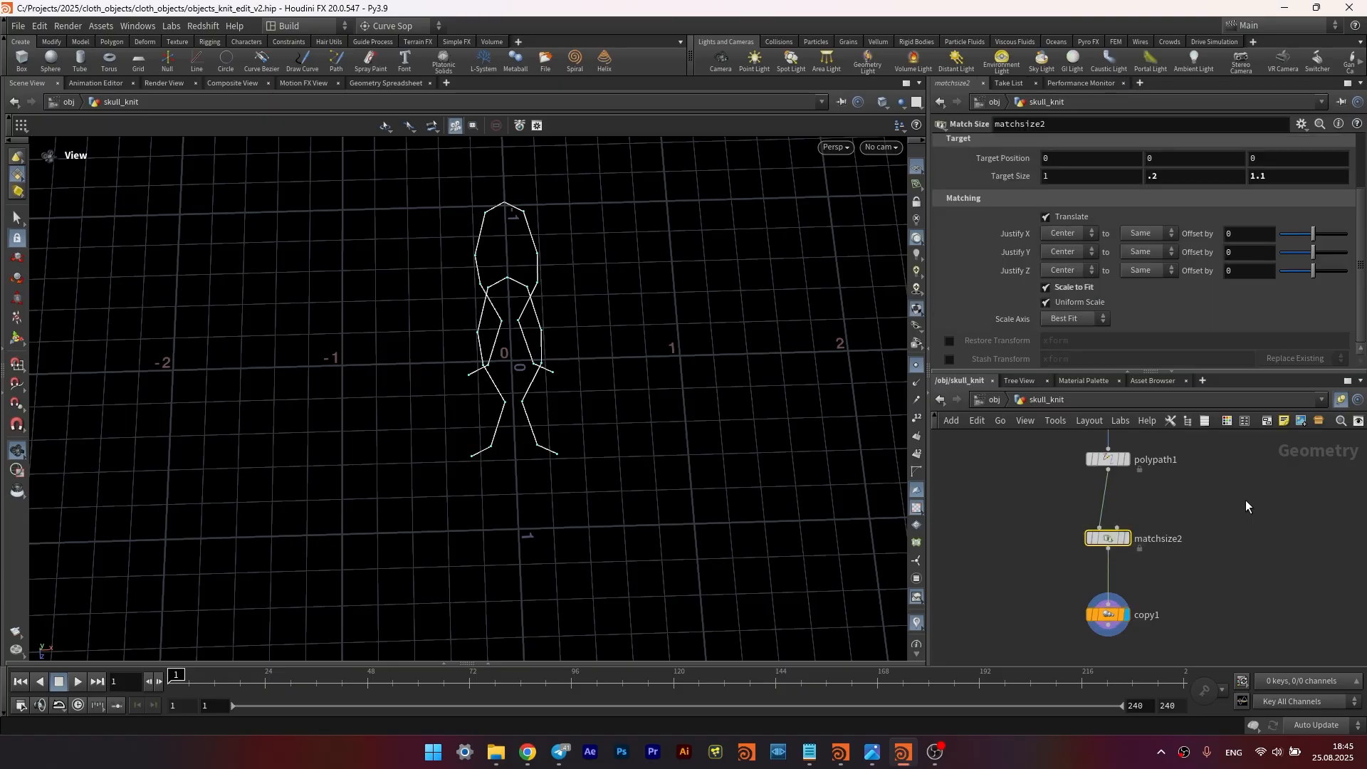
key("ctrl+z")
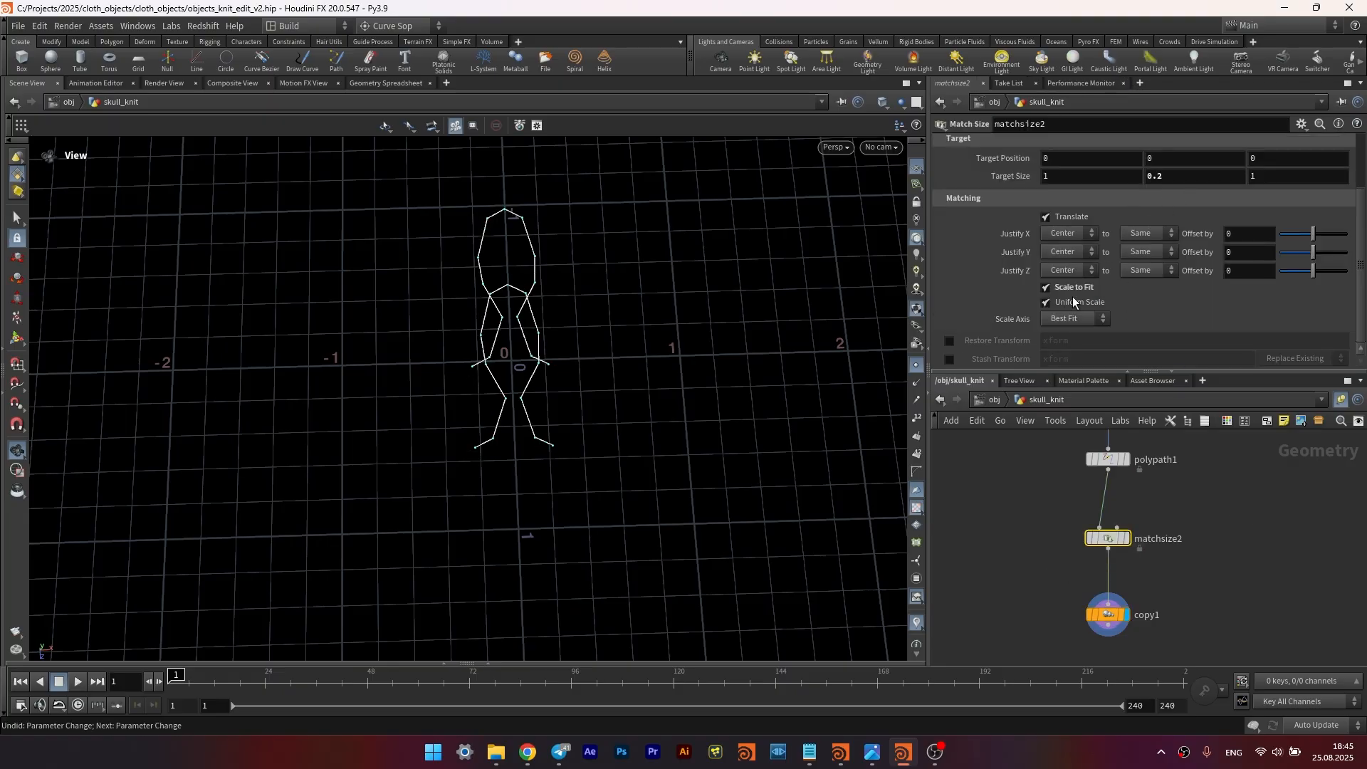
left_click(1046, 302)
left_click_drag(542, 307, 516, 315)
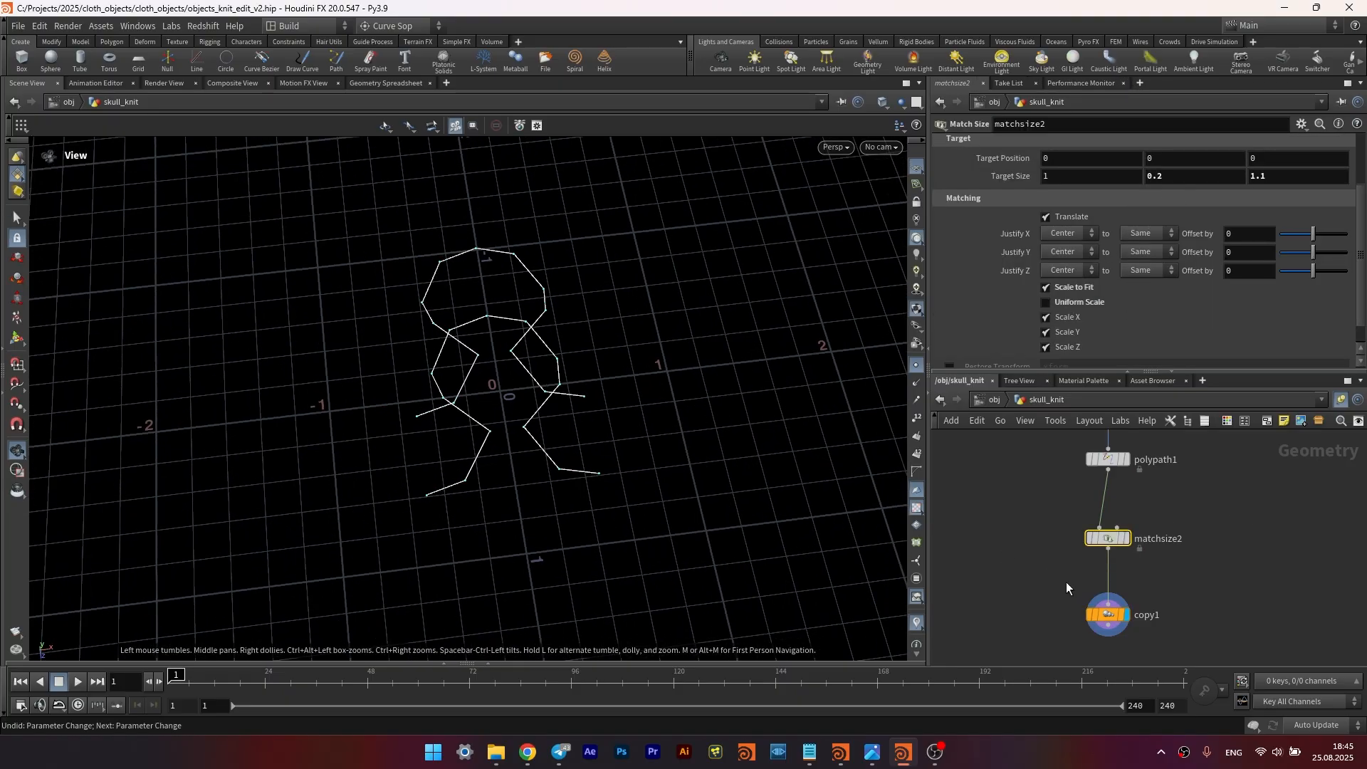
- Add a Grid node in free space beside the stitch curve's node chain
scroll(1120, 529, "down", 2)
middle_click_drag(1066, 582, 1135, 595)
key("Tab")
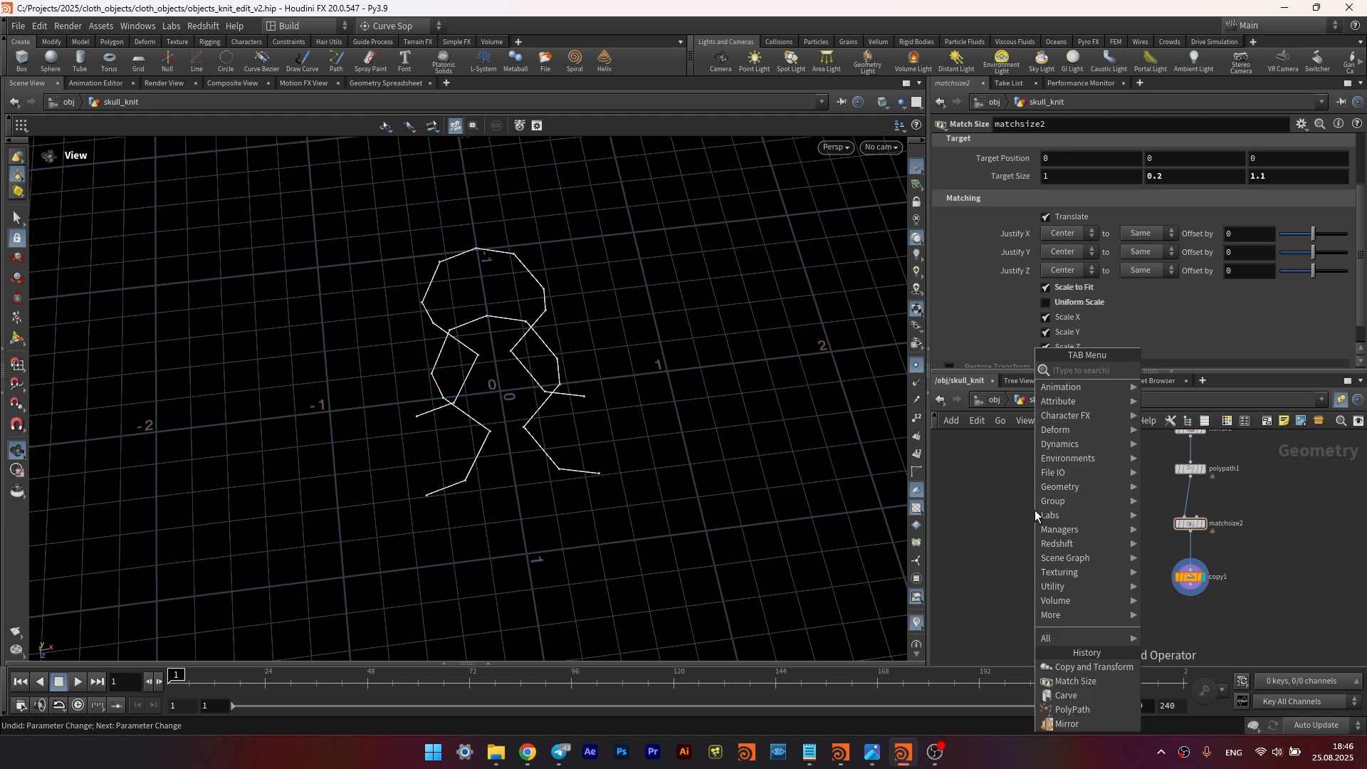
type("grid")
key("Return")
left_click(1036, 508)
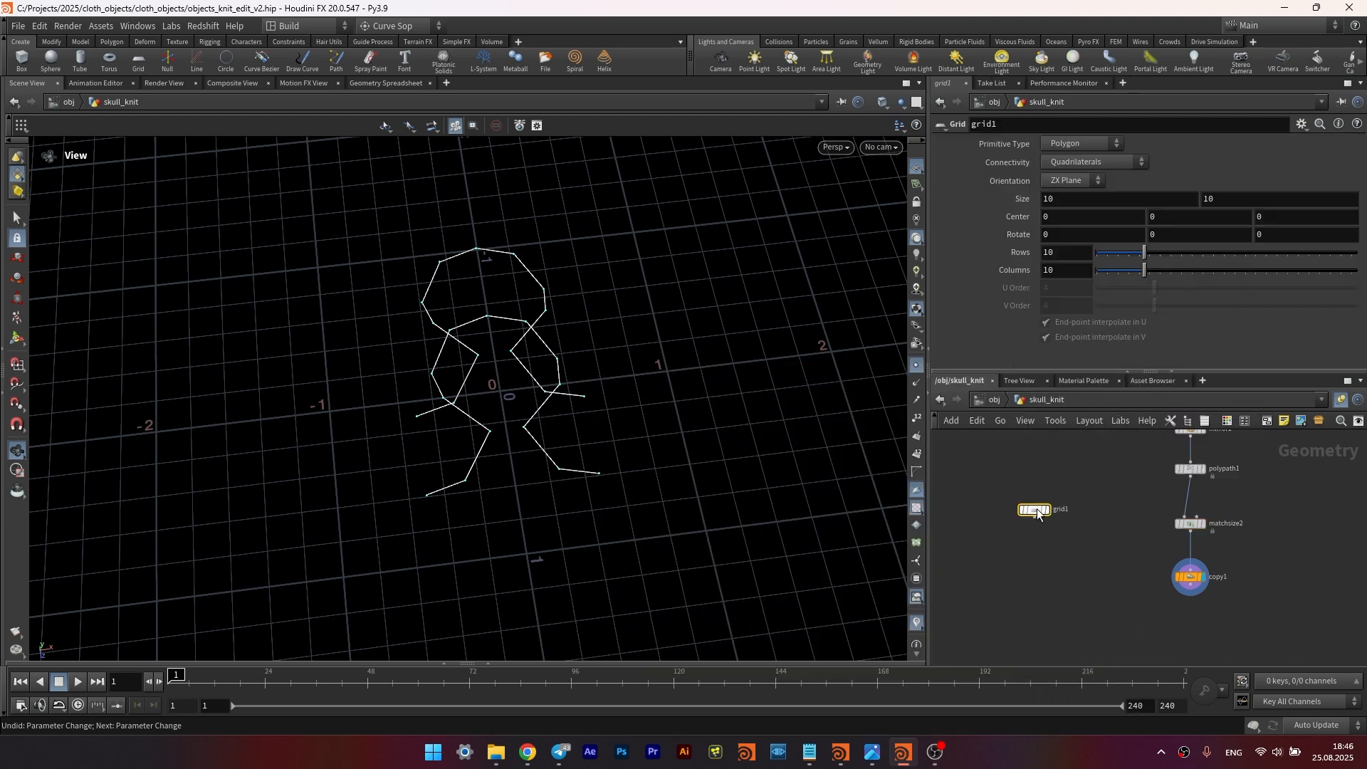
- Set the size of the new grid to 1.05 by 1.05
key("BackSpace")
key("Tab")
type("1")
left_click(1095, 198)
key("Tab")
type("1.05")
key("Return")
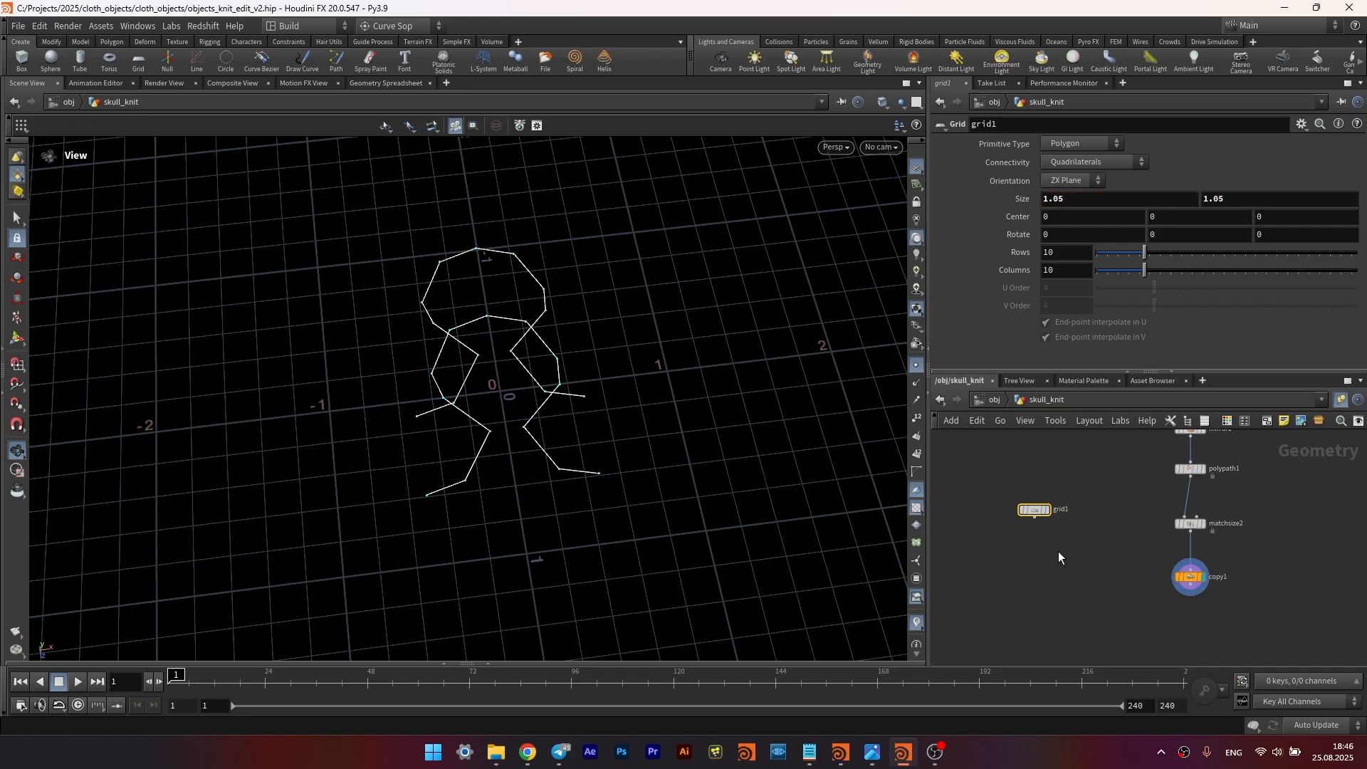
- Add a Points from Volume node fed by grid1 and display its result
middle_click_drag(1058, 551, 1062, 515)
key("Tab")
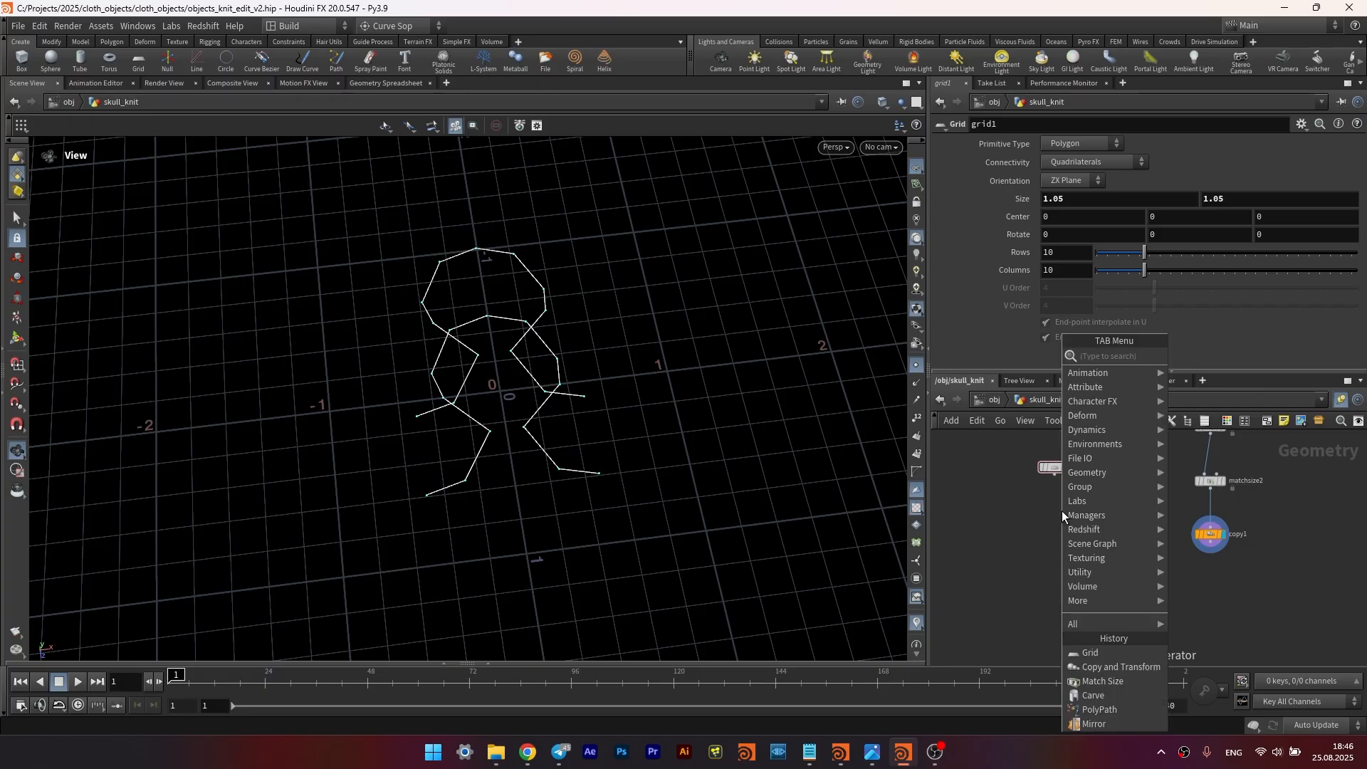
type("pfv")
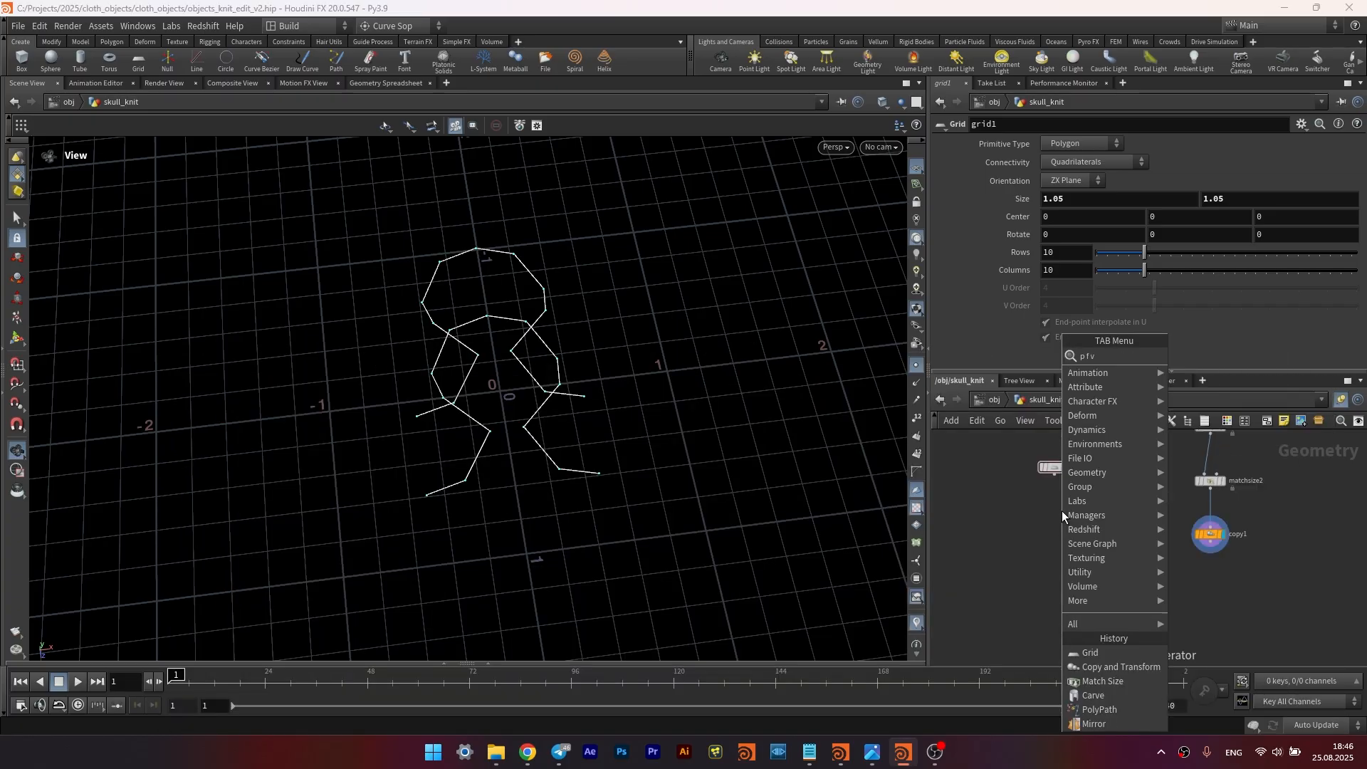
key("Return")
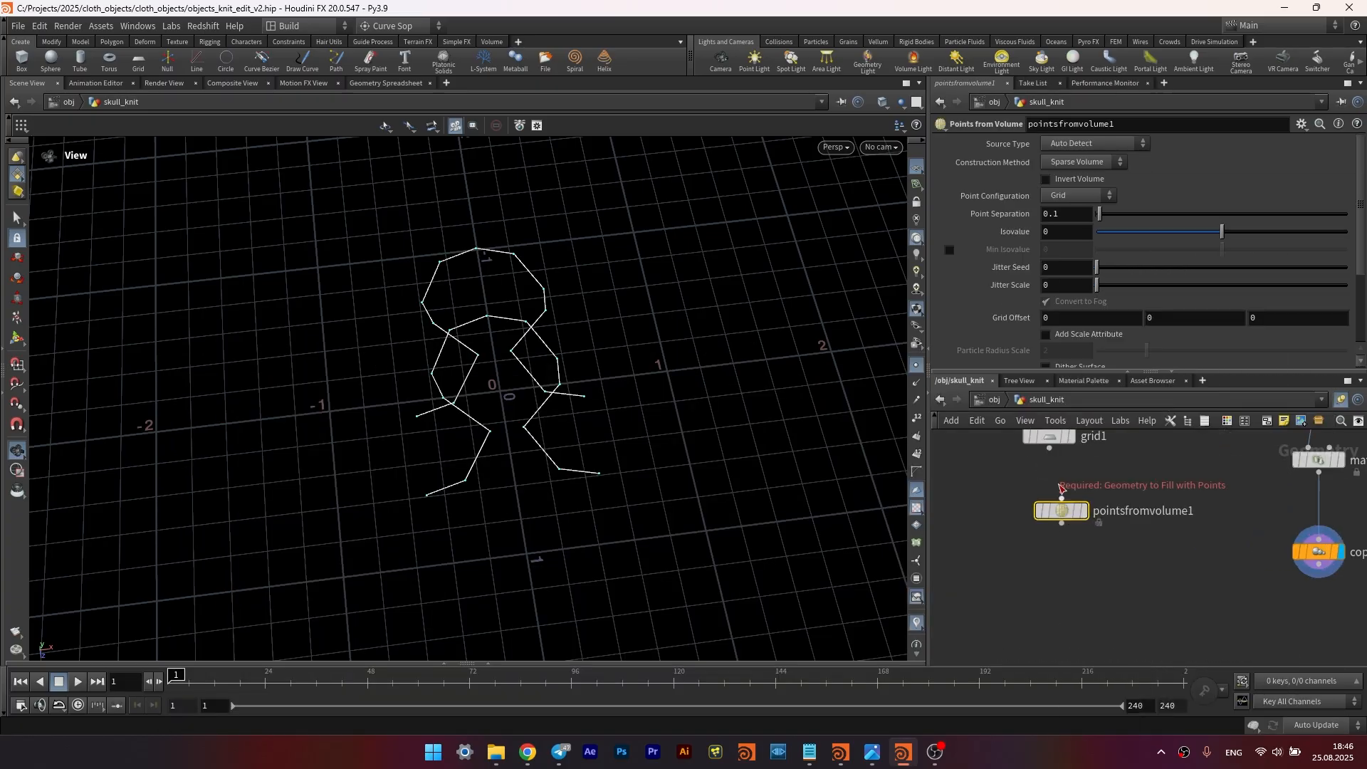
left_click(1050, 530)
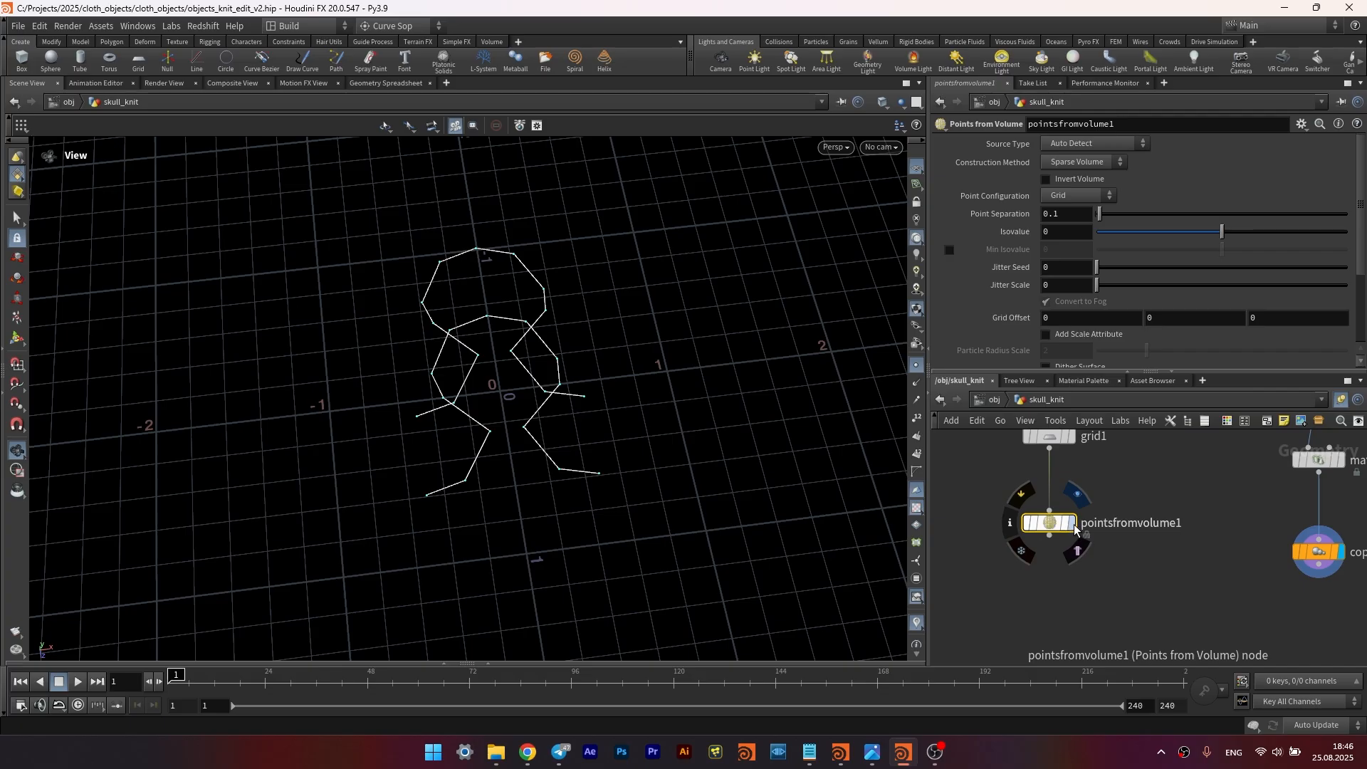
left_click(1073, 524)
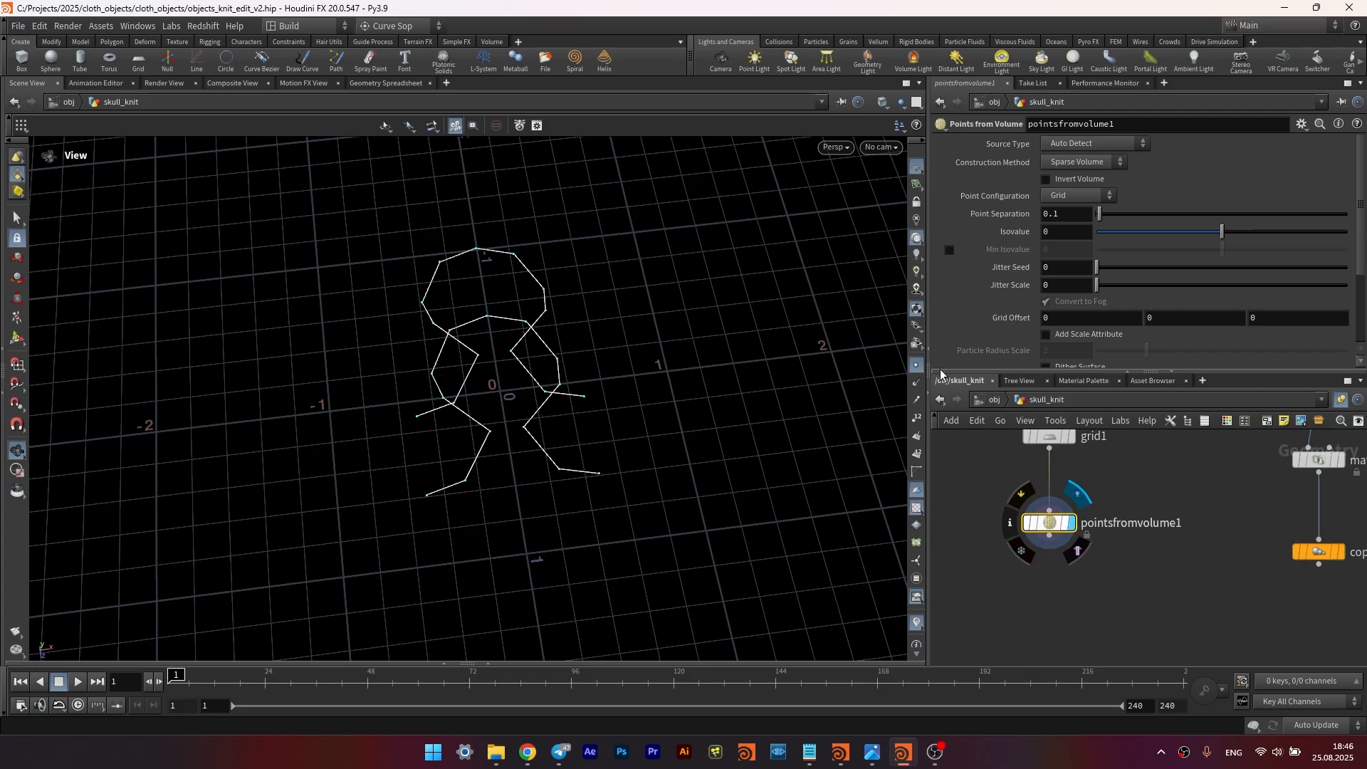
- Reduce the Point Separation on pointsfromvolume1 to 0.054
middle_click(1058, 214)
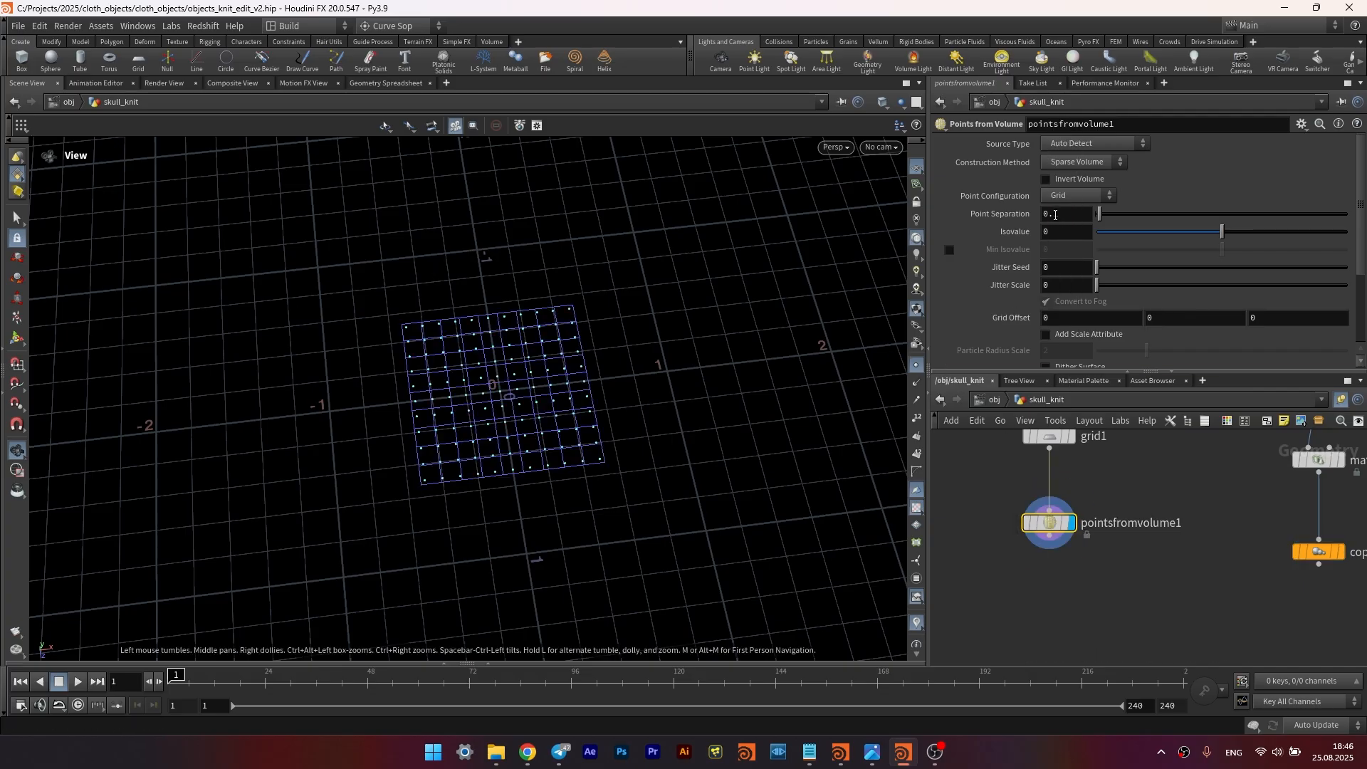
middle_click_drag(1055, 214, 1013, 264)
middle_click_drag(797, 260, 755, 262)
- Enable Add Scale Attribute on pointsfromvolume1 and set the Particle Radius Scale to 2
scroll(1083, 301, "down", 2)
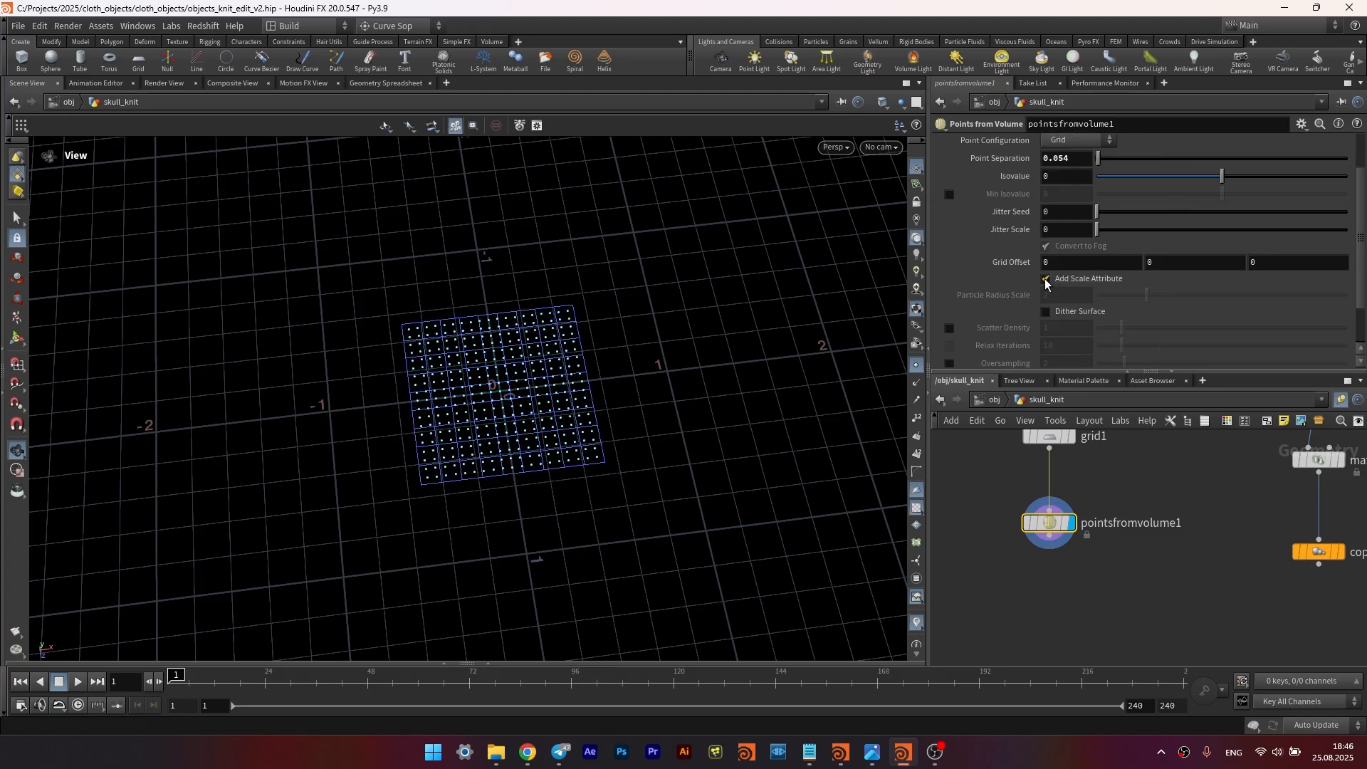
left_click(1044, 279)
left_click_drag(1062, 294, 990, 296)
type("1")
key("Return")
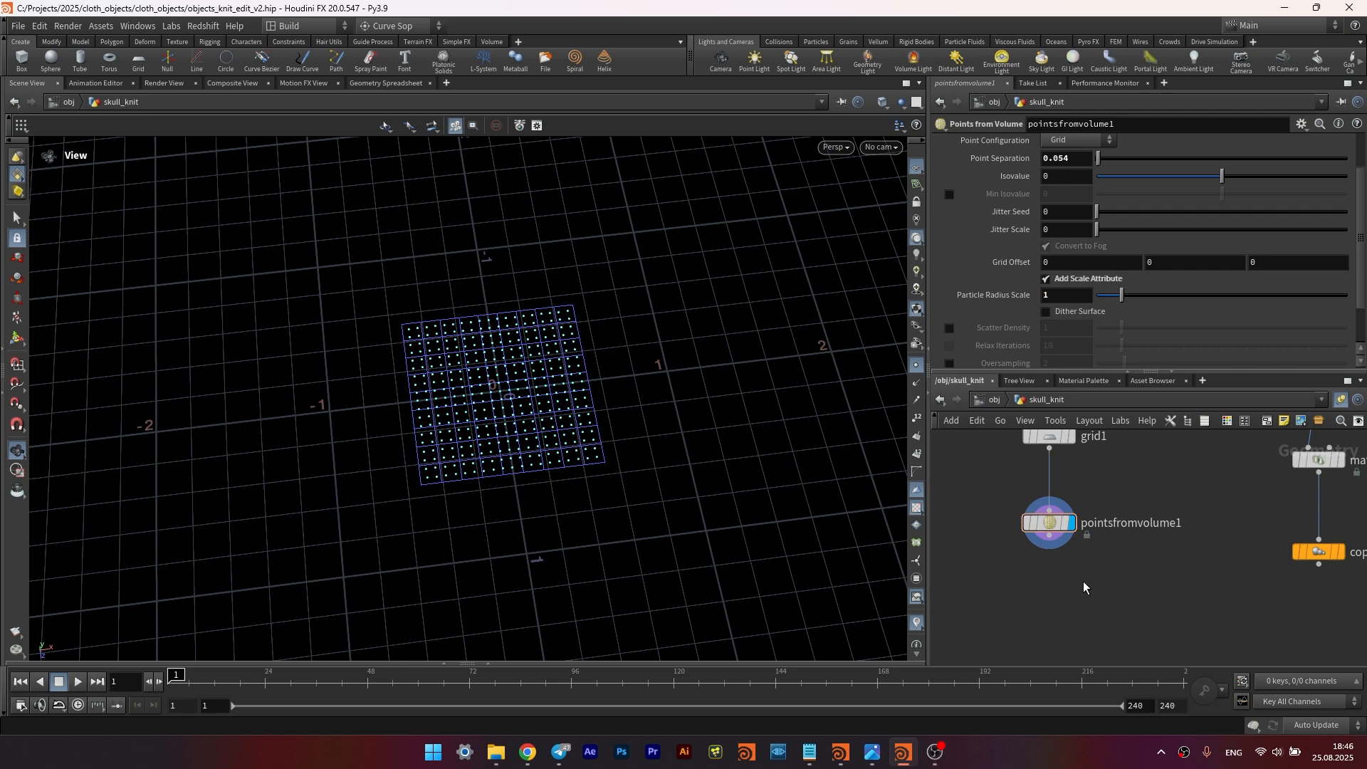
middle_click_drag(1085, 586, 1059, 555)
double_click(1059, 296)
type("2")
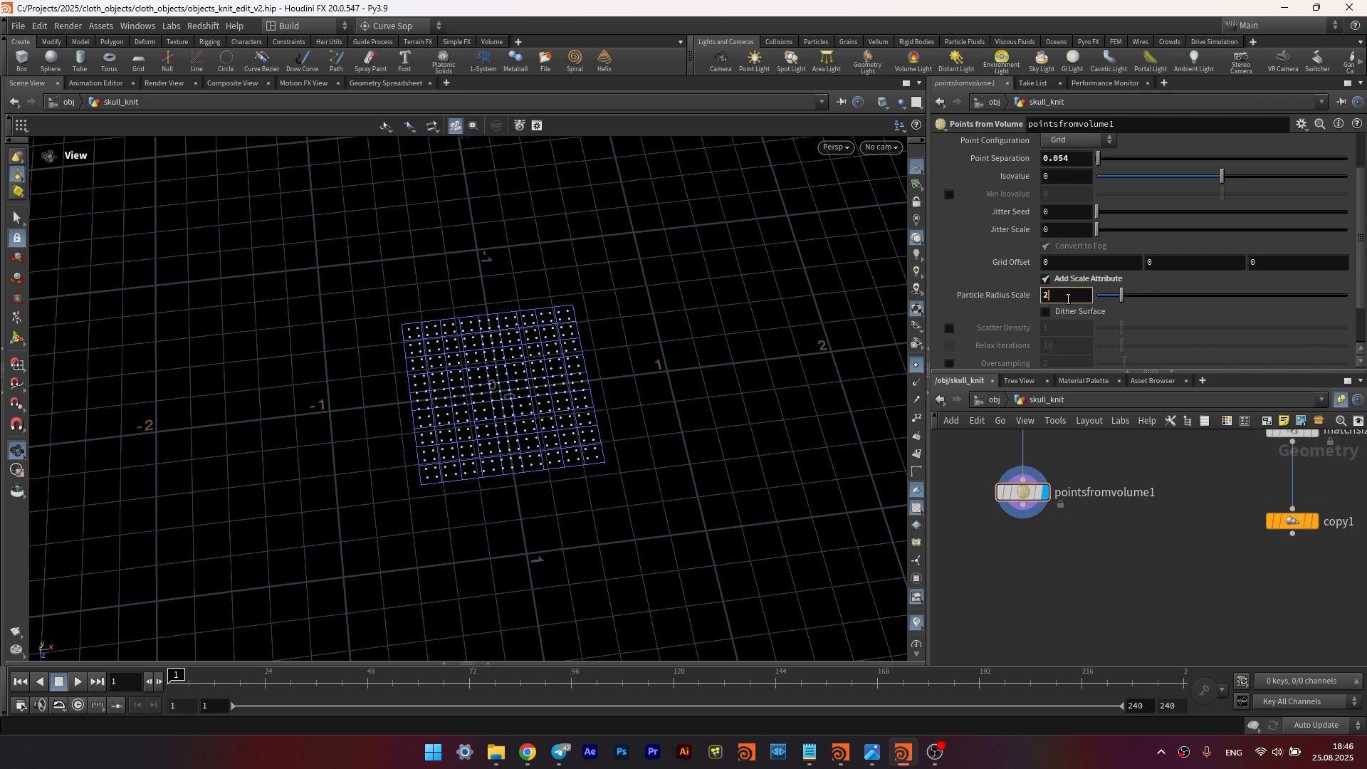
key("Return")
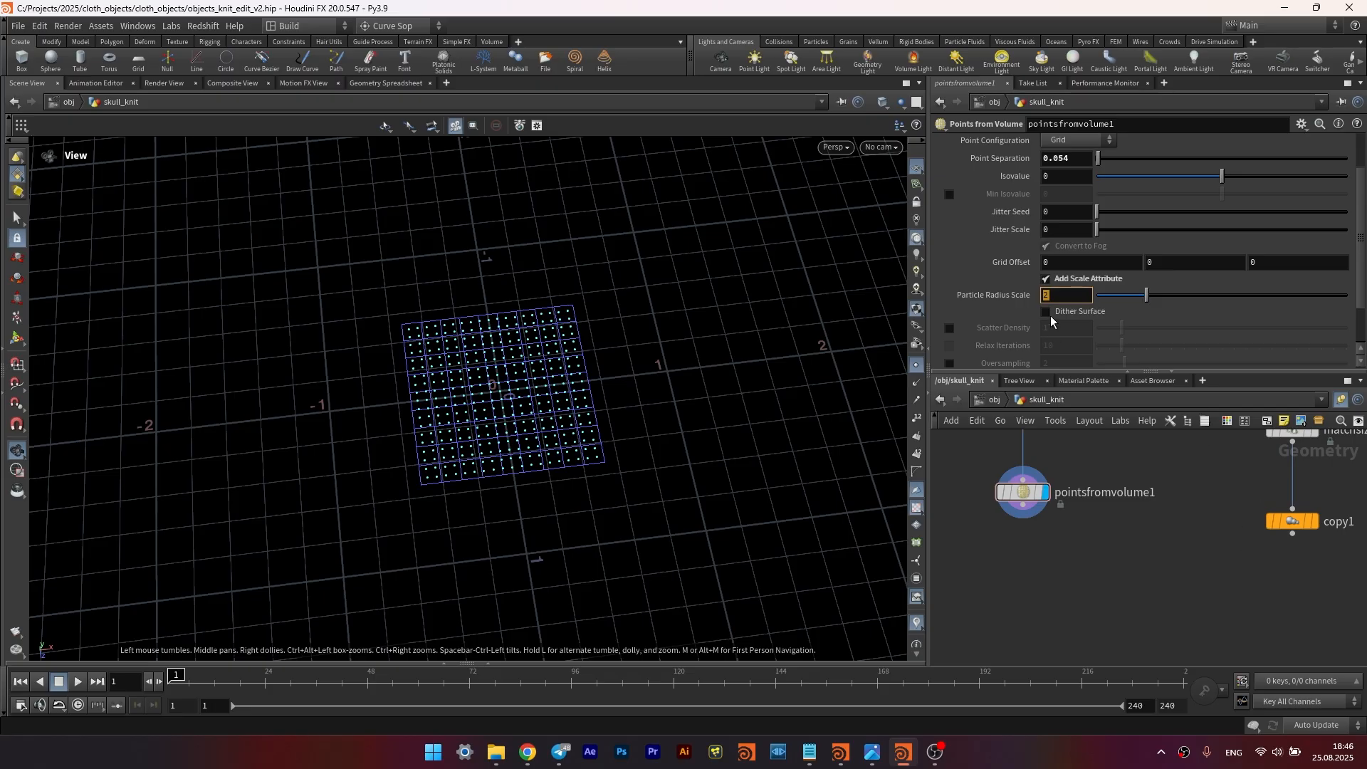
key("Return")
- Align pointsfromvolume1 with copy1 and place a Copy to Points node below and between them
left_click_drag(980, 537, 1026, 526)
left_click(1292, 521)
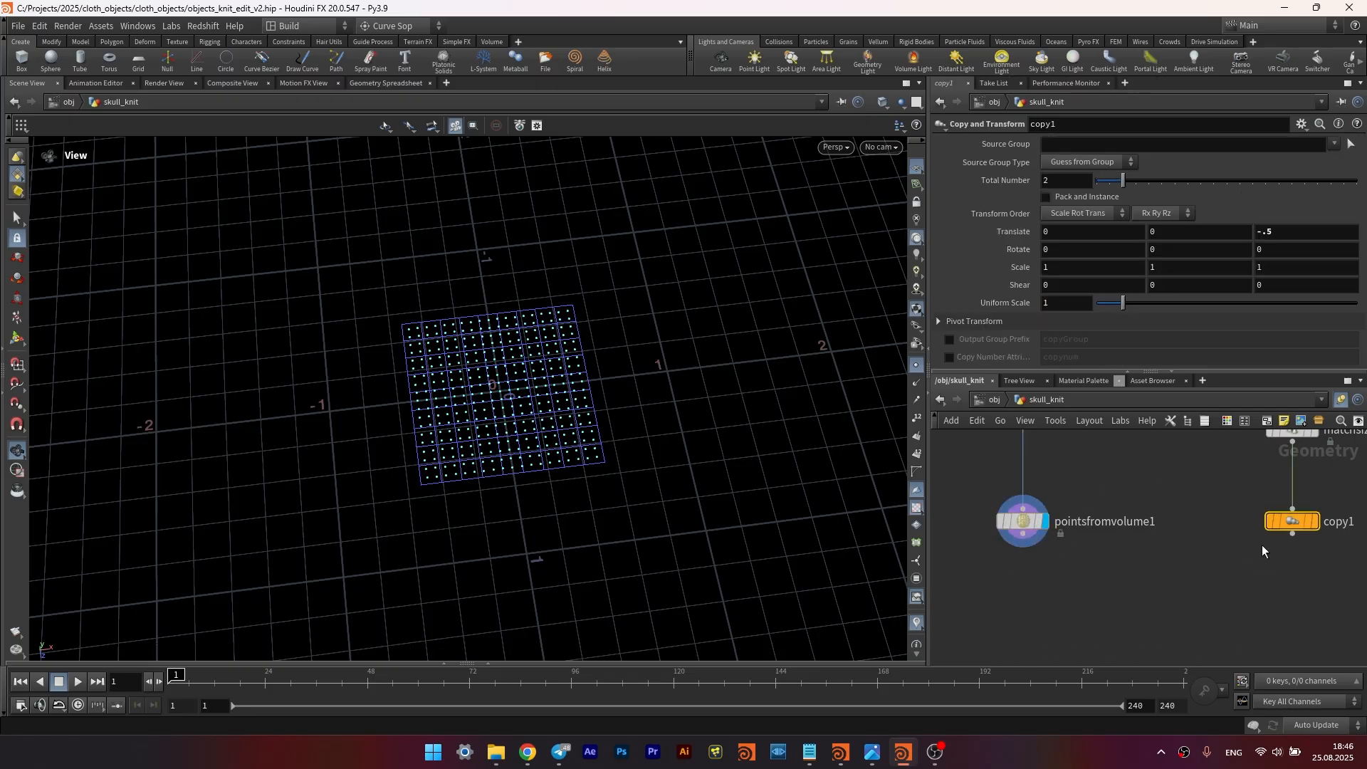
key("Tab")
type("copy")
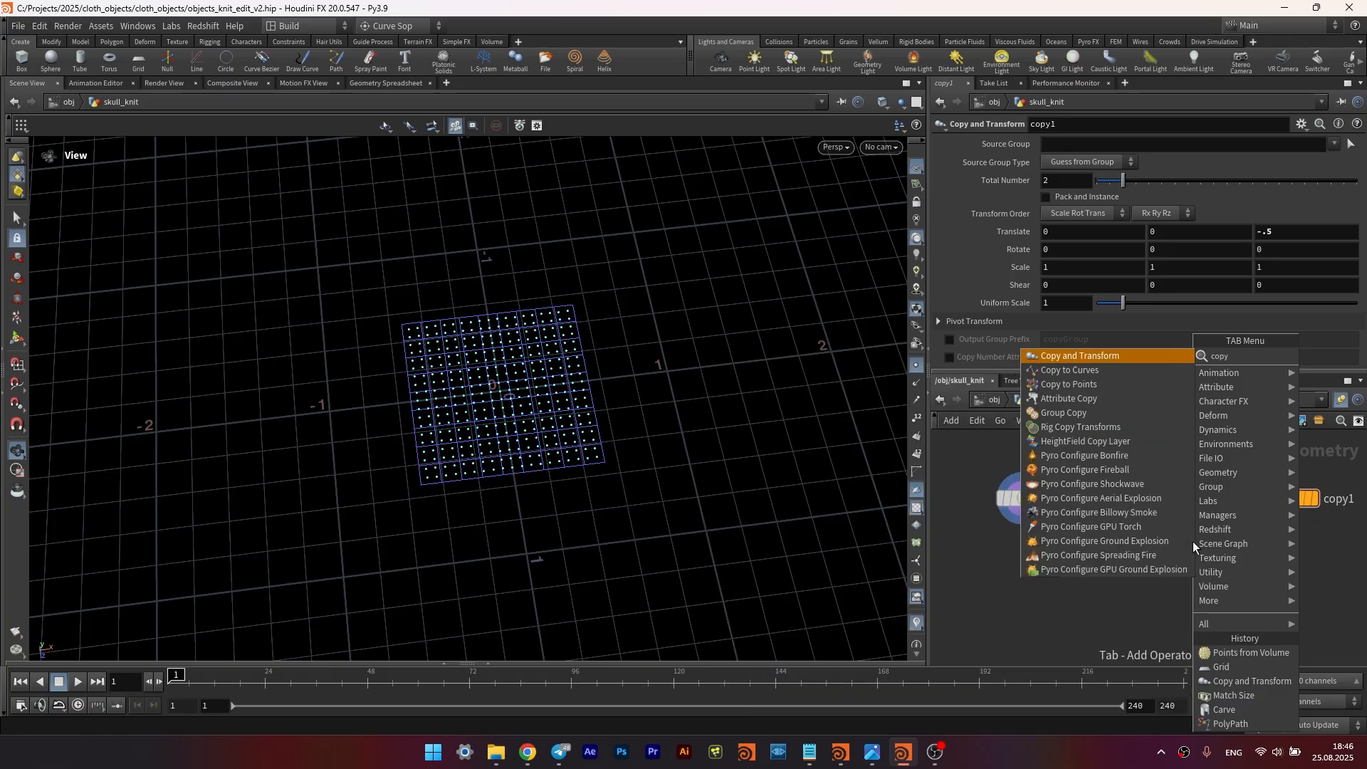
key("Down")
key("Down")
key("Return")
left_click(1155, 582)
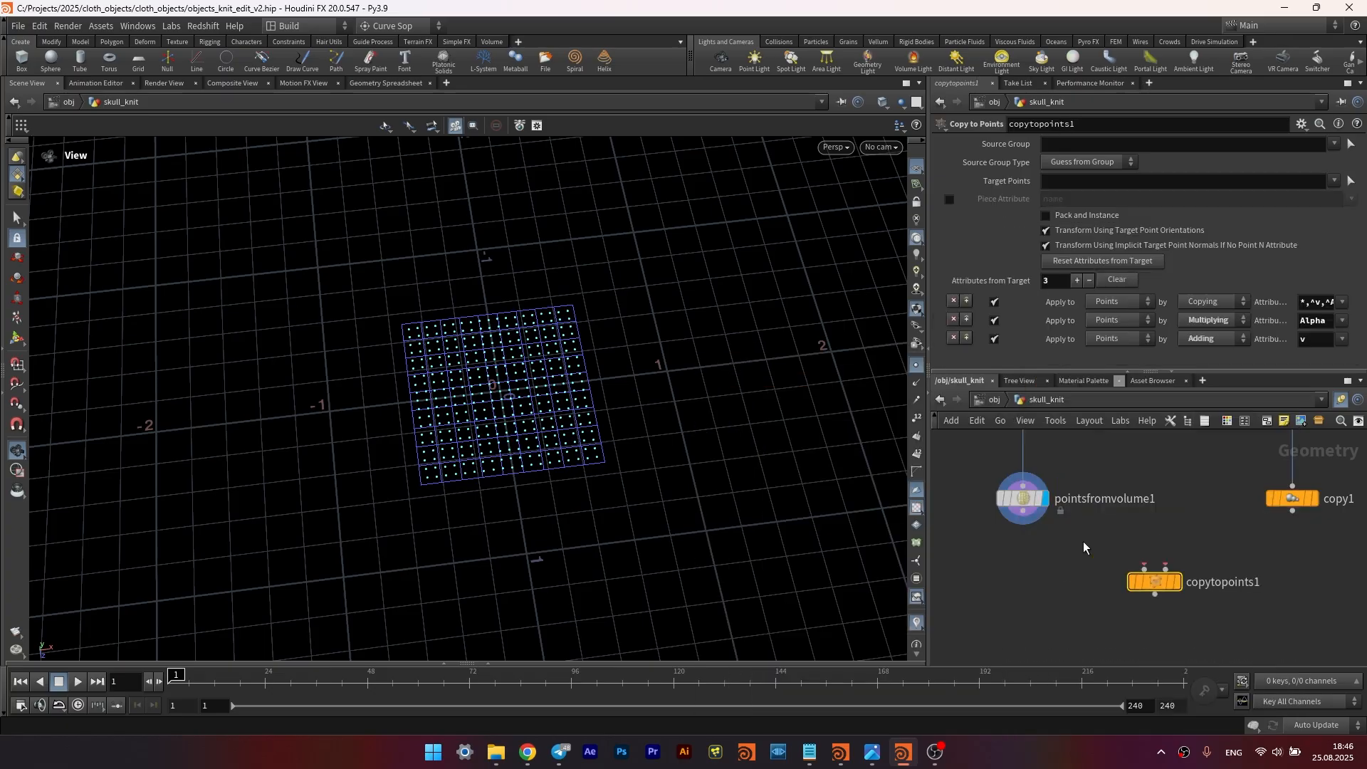
- Connect copy1 as the geometry and pointsfromvolume1 as the target points of copytopoints1, and display the result
left_click_drag(1024, 512, 1144, 568)
left_click_drag(1292, 510, 1166, 568)
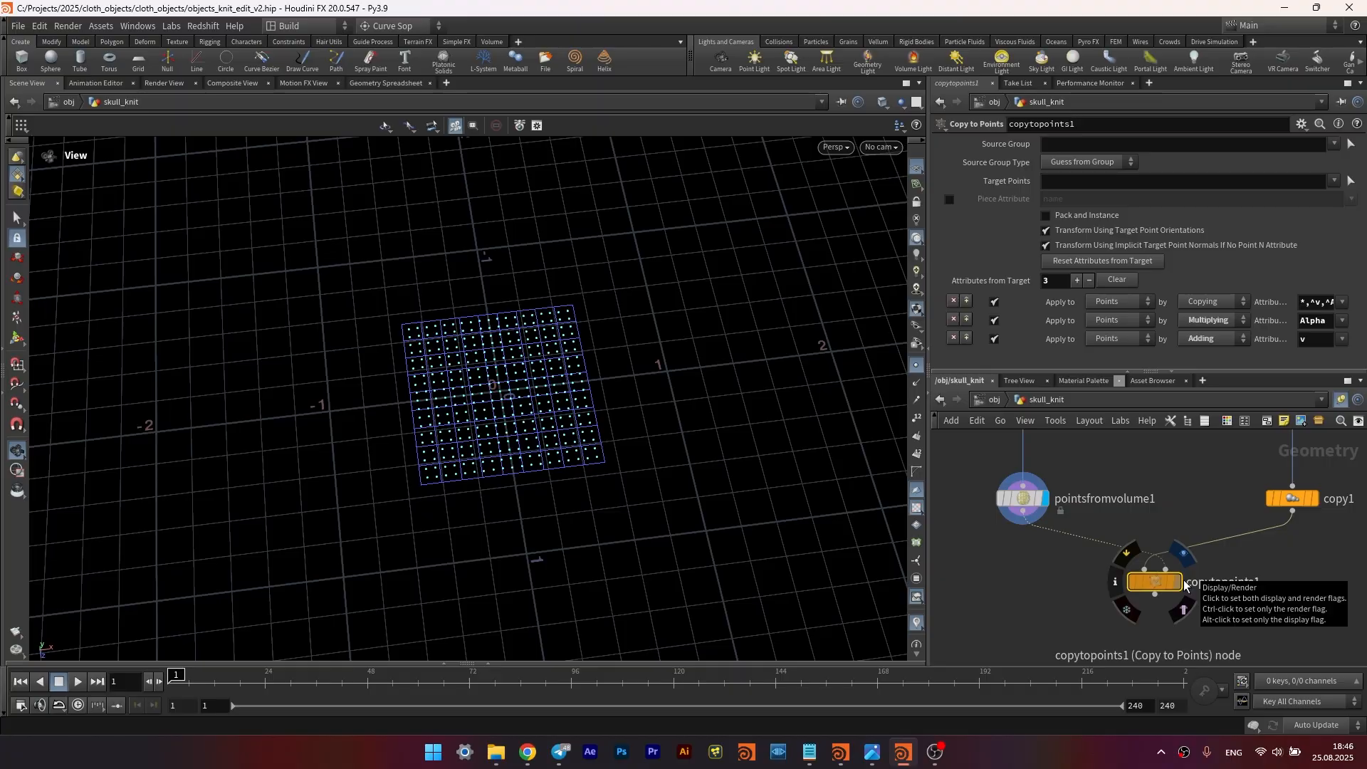
left_click(1176, 582)
- Turn off point display in the viewport and inspect the interlocking knit loops up close
left_click_drag(708, 473, 548, 367)
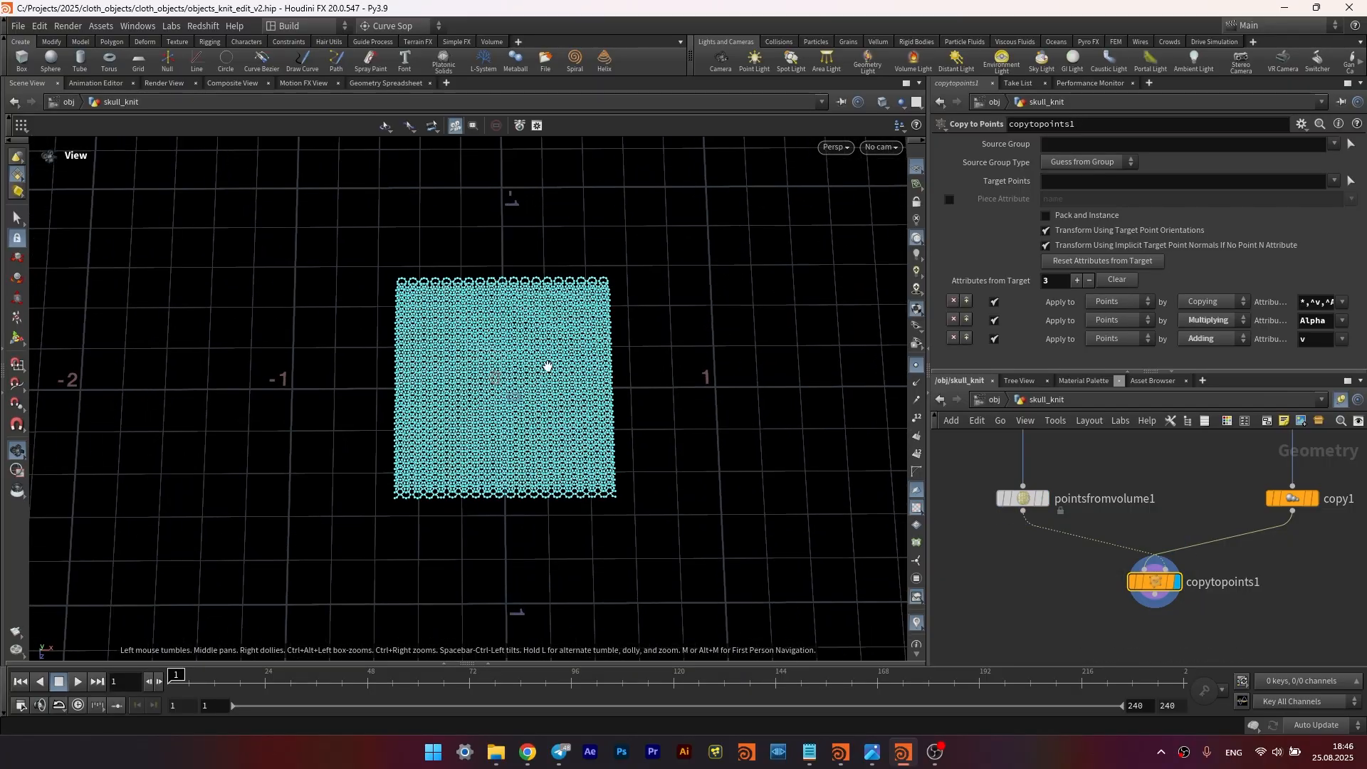
left_click(915, 368)
scroll(527, 388, "up", 8)
left_click_drag(537, 434, 556, 406)
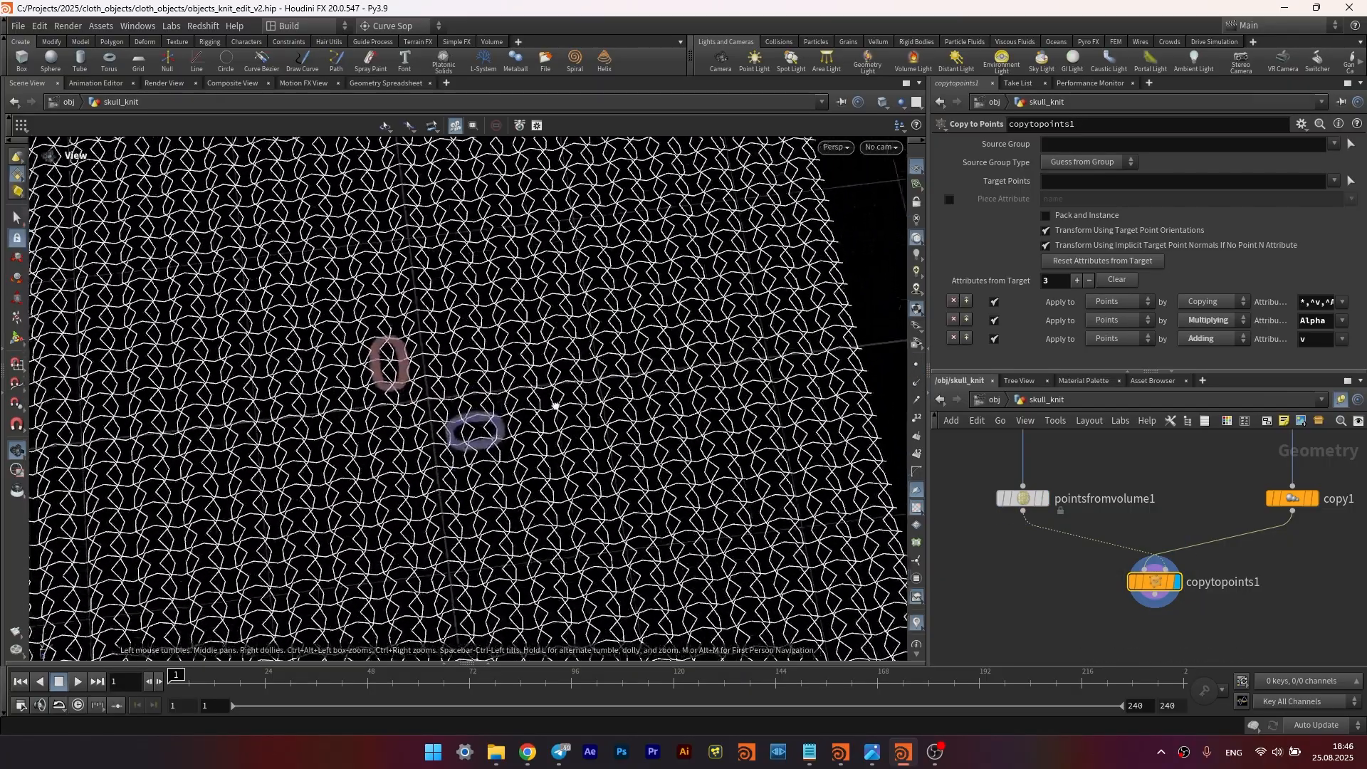
scroll(555, 406, "down", 10)
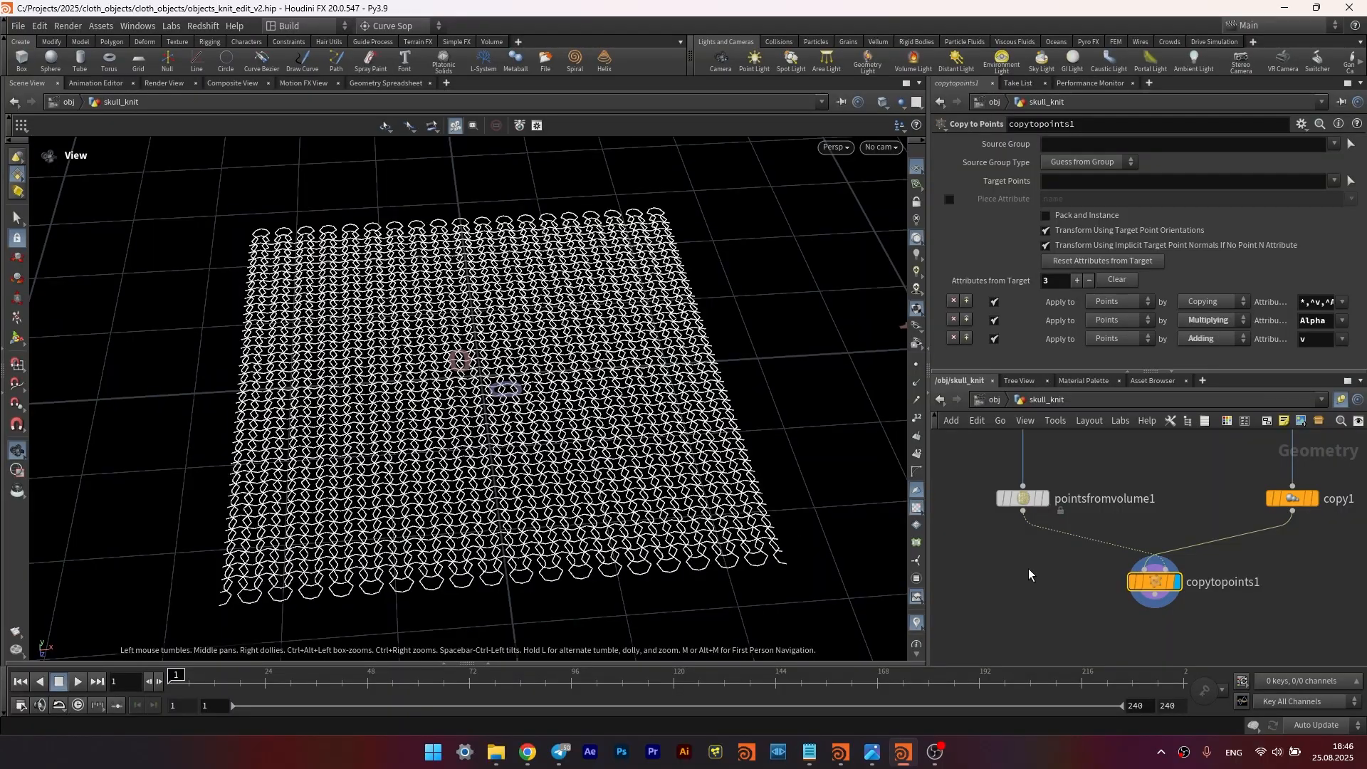
- Add a second PolyPath node fed by copytopoints1 and display its result
key("Tab")
type("poly")
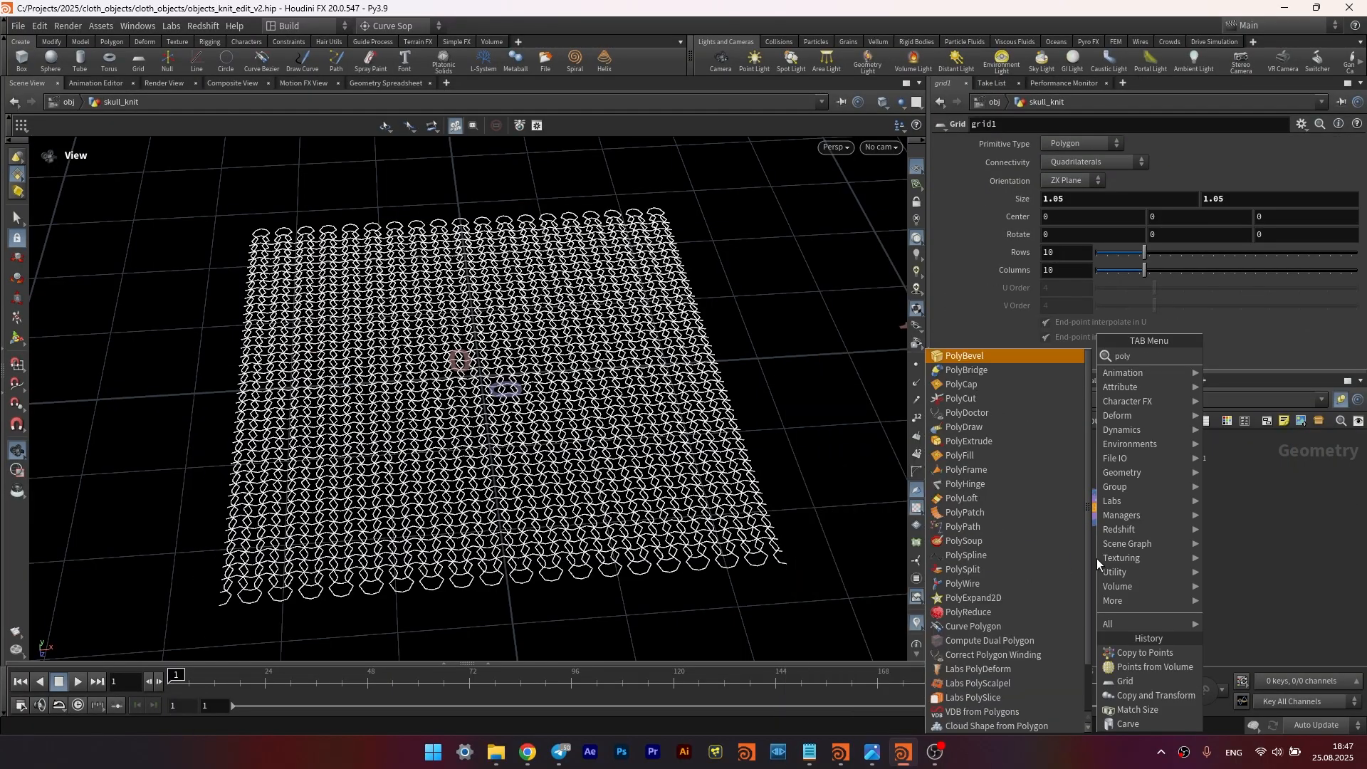
type("p")
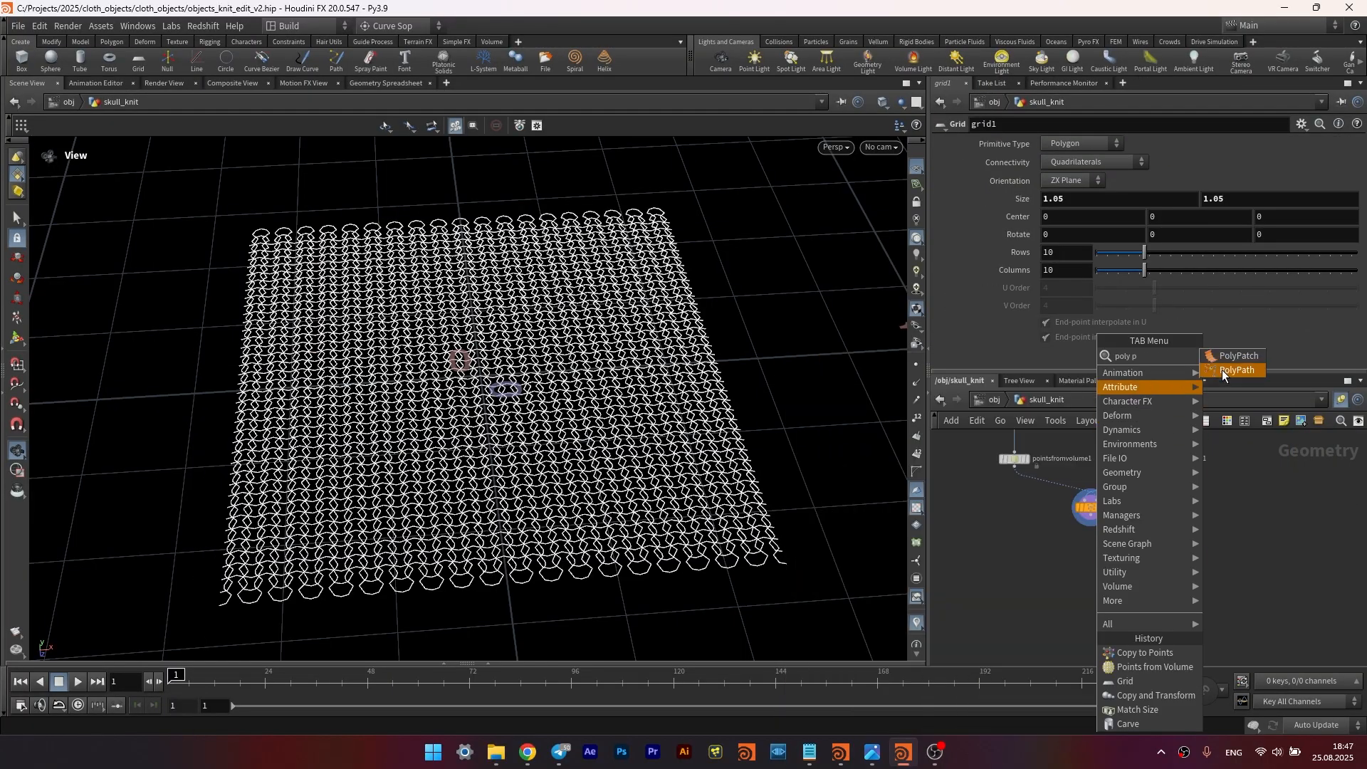
left_click(1223, 371)
left_click(1090, 579)
scroll(1092, 511, "up", 3)
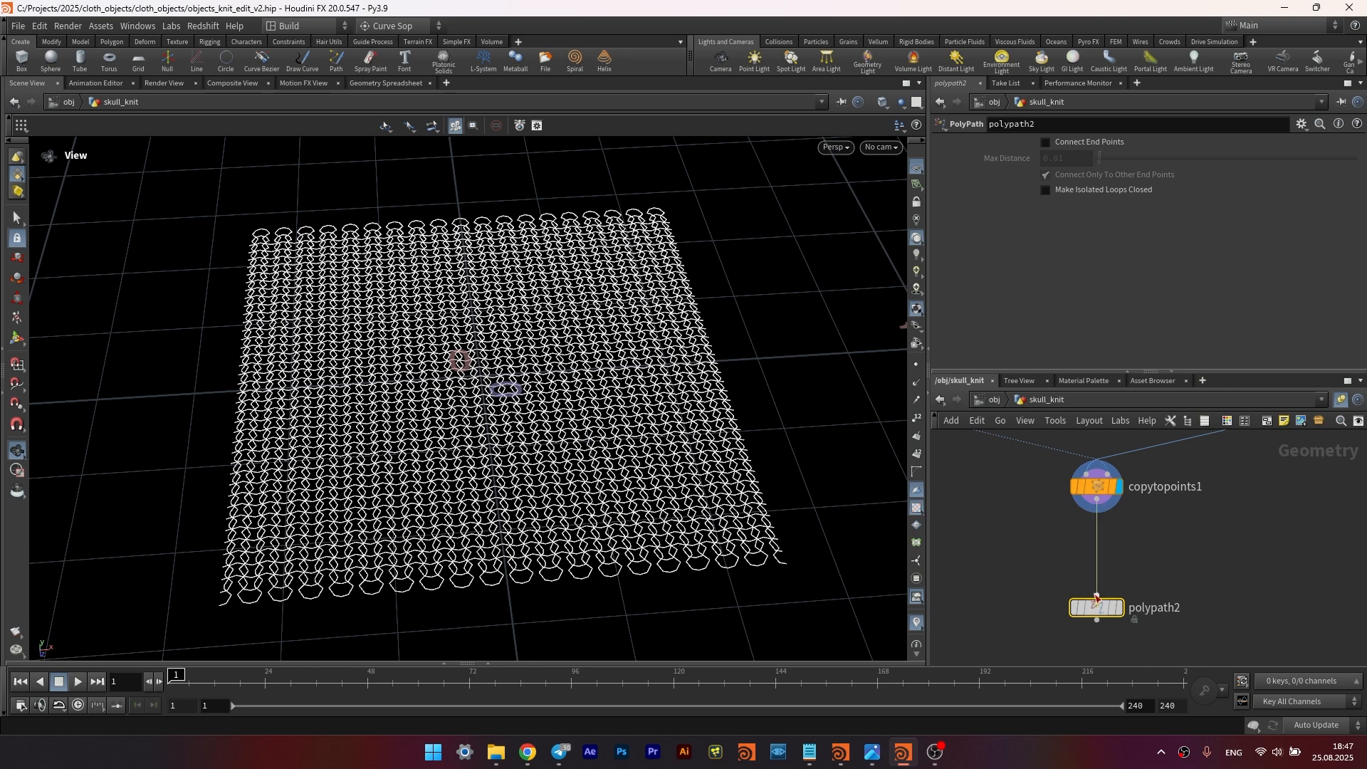
left_click_drag(1096, 597, 1097, 589)
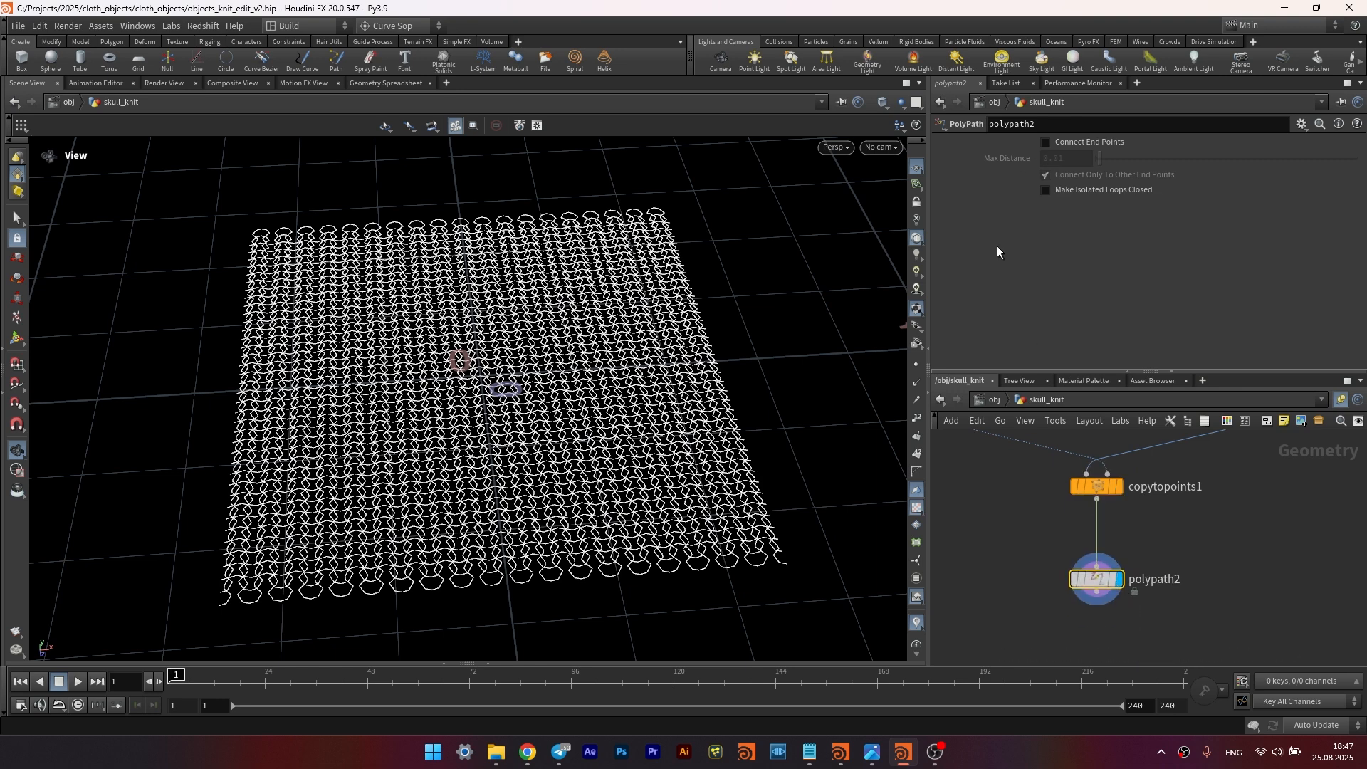
- Enable Connect End Points on polypath2 and compare its geometry info with that of copytopoints1
middle_click(1096, 578)
middle_click(1098, 494)
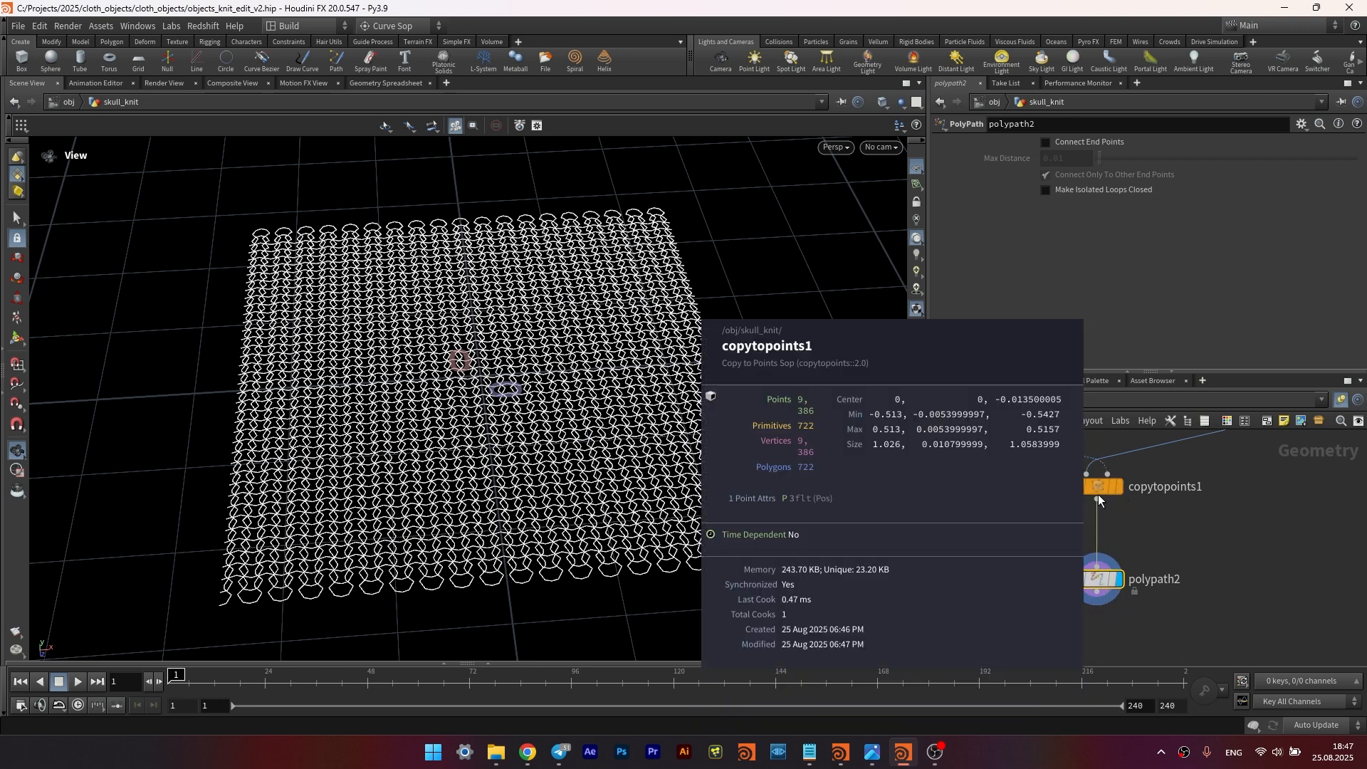
left_click(1080, 141)
middle_click(1095, 579)
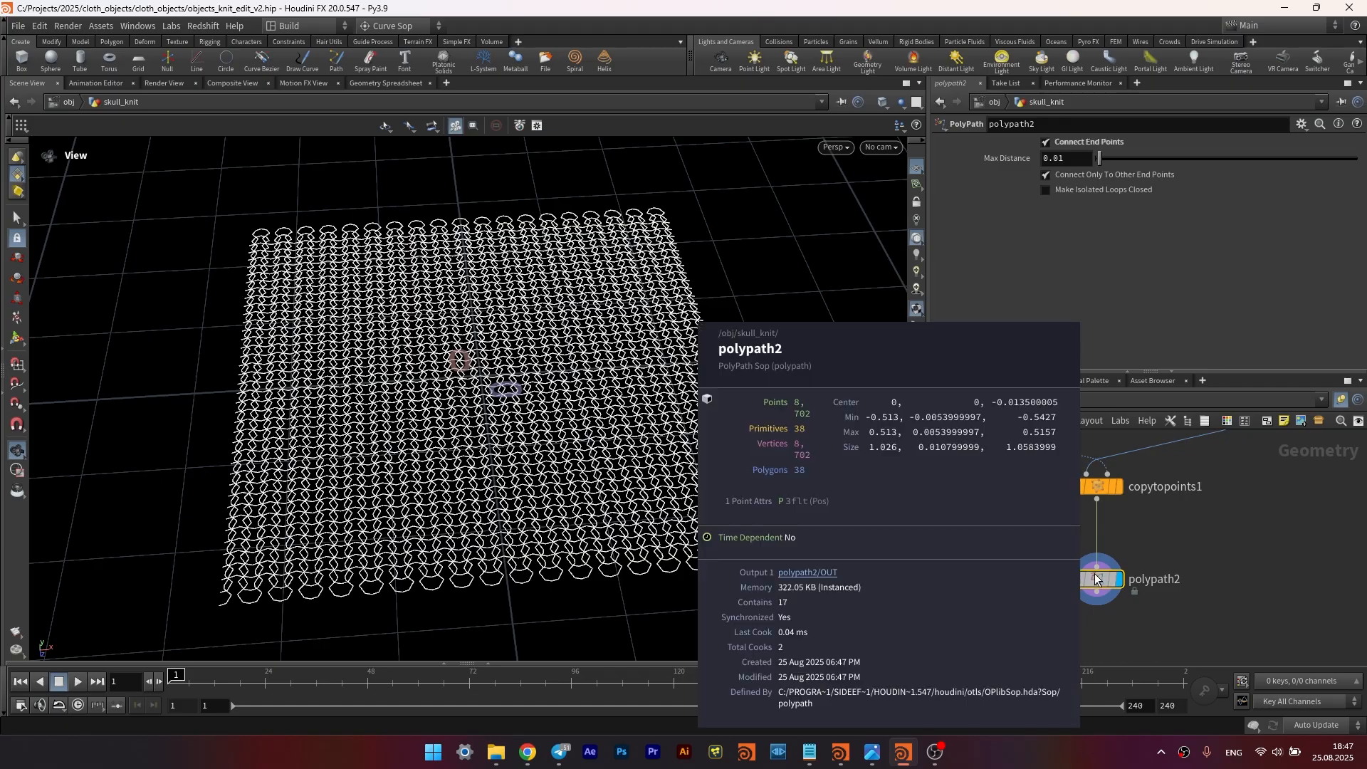
middle_click(1096, 488)
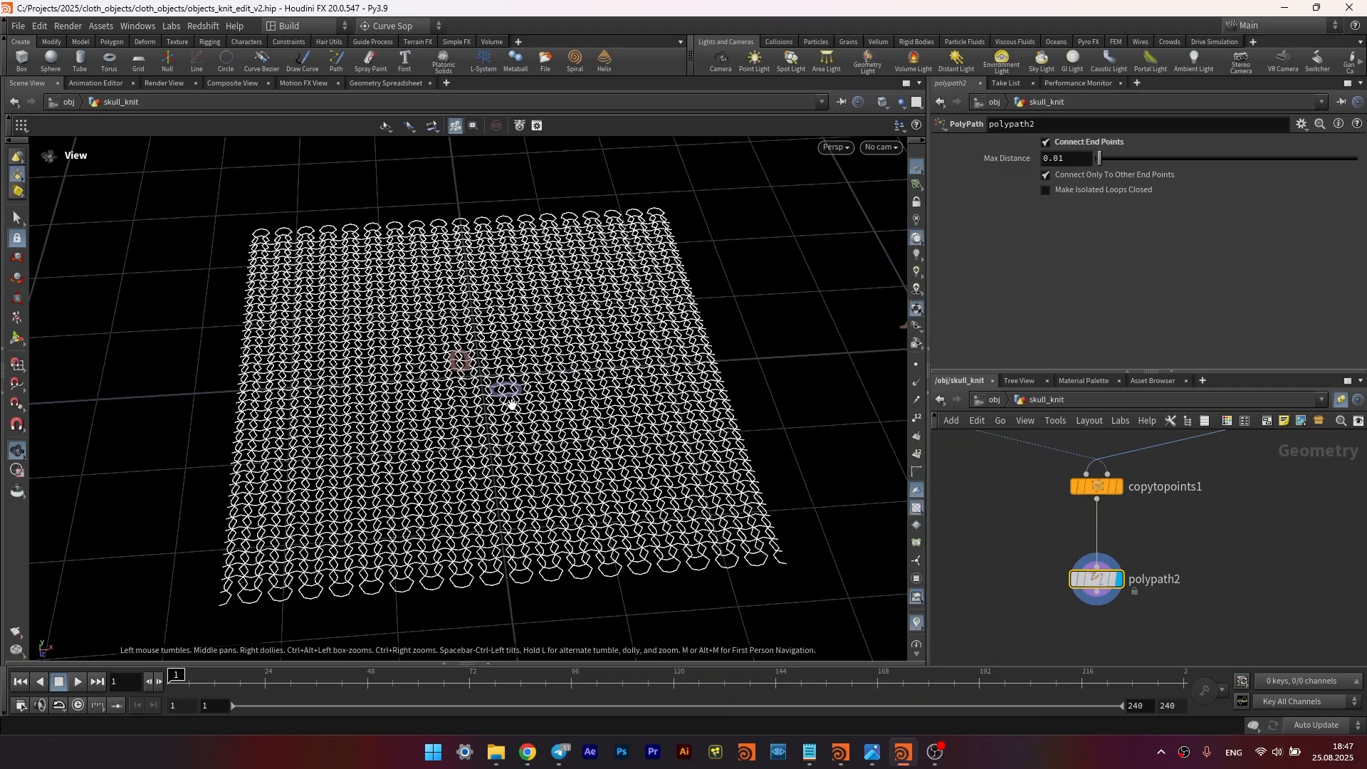
left_click_drag(510, 397, 695, 498)
scroll(1019, 602, "down", 5)
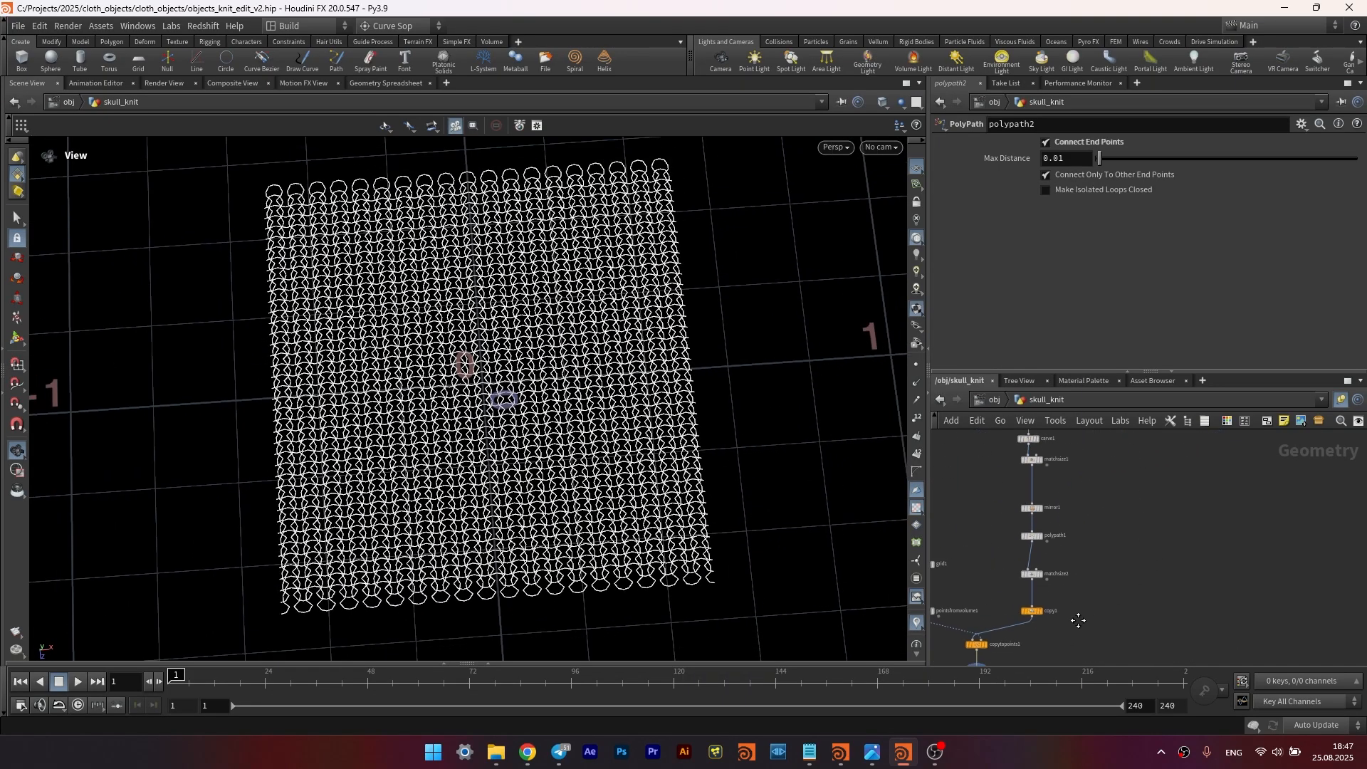
- Add a File node, load $HIP/geo/Skull01.FBX as its geometry and frame the skull
key("Tab")
type("file")
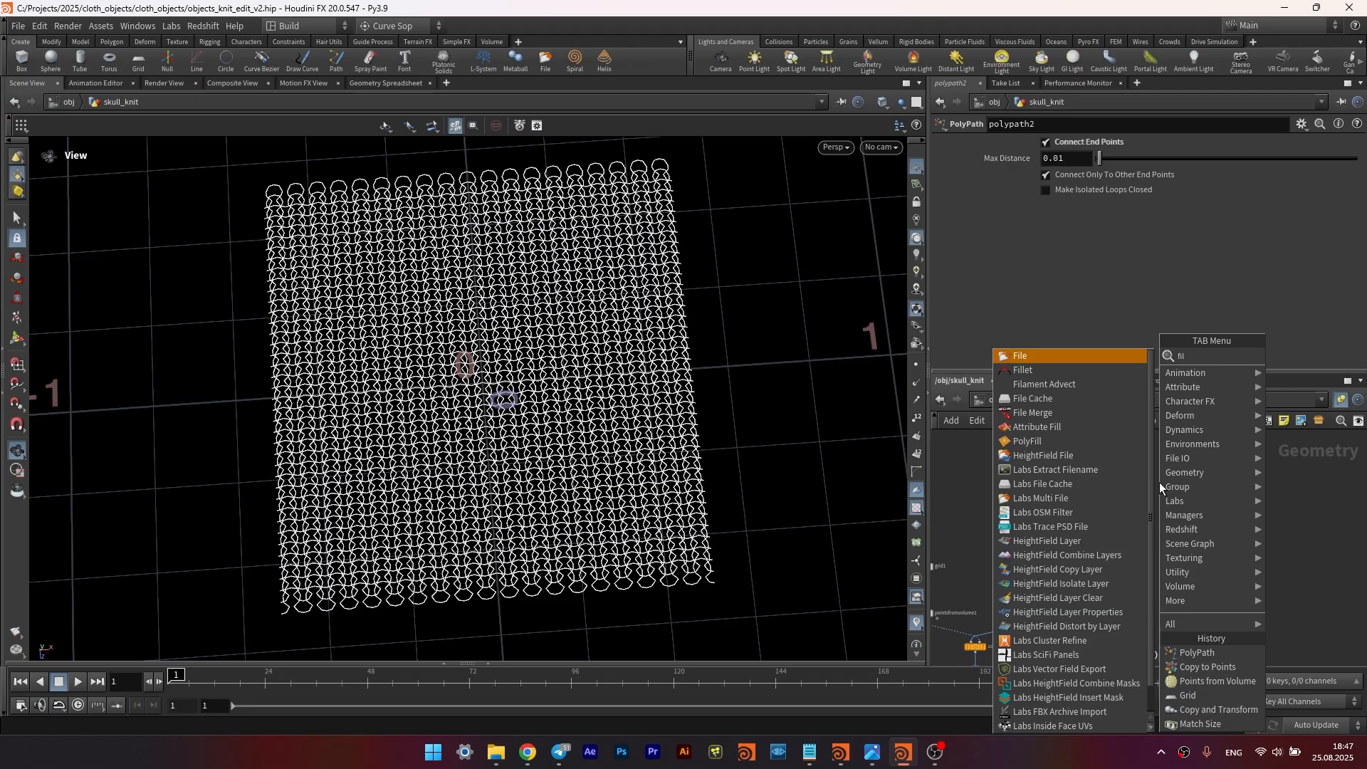
key("Return")
left_click(1160, 482)
left_click(1351, 163)
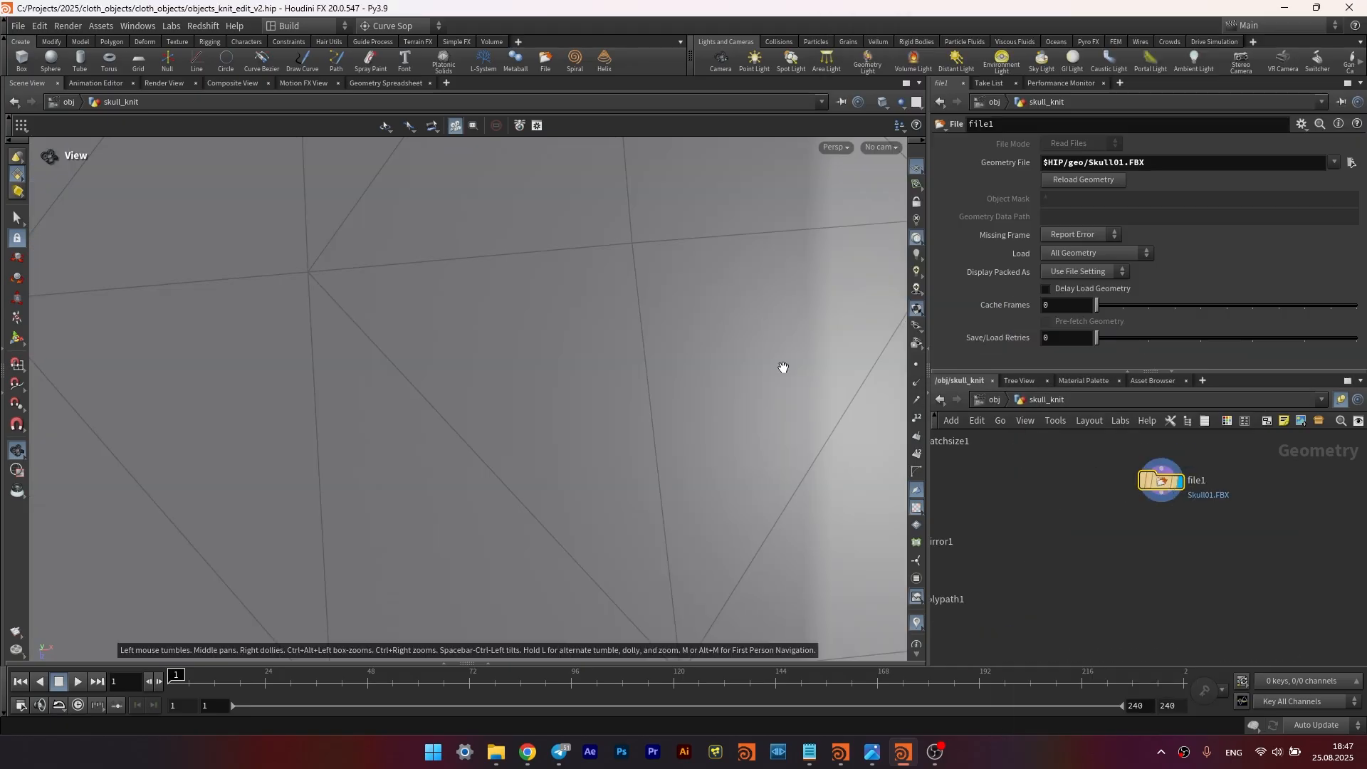
key("space+g")
left_click_drag(662, 310, 490, 374)
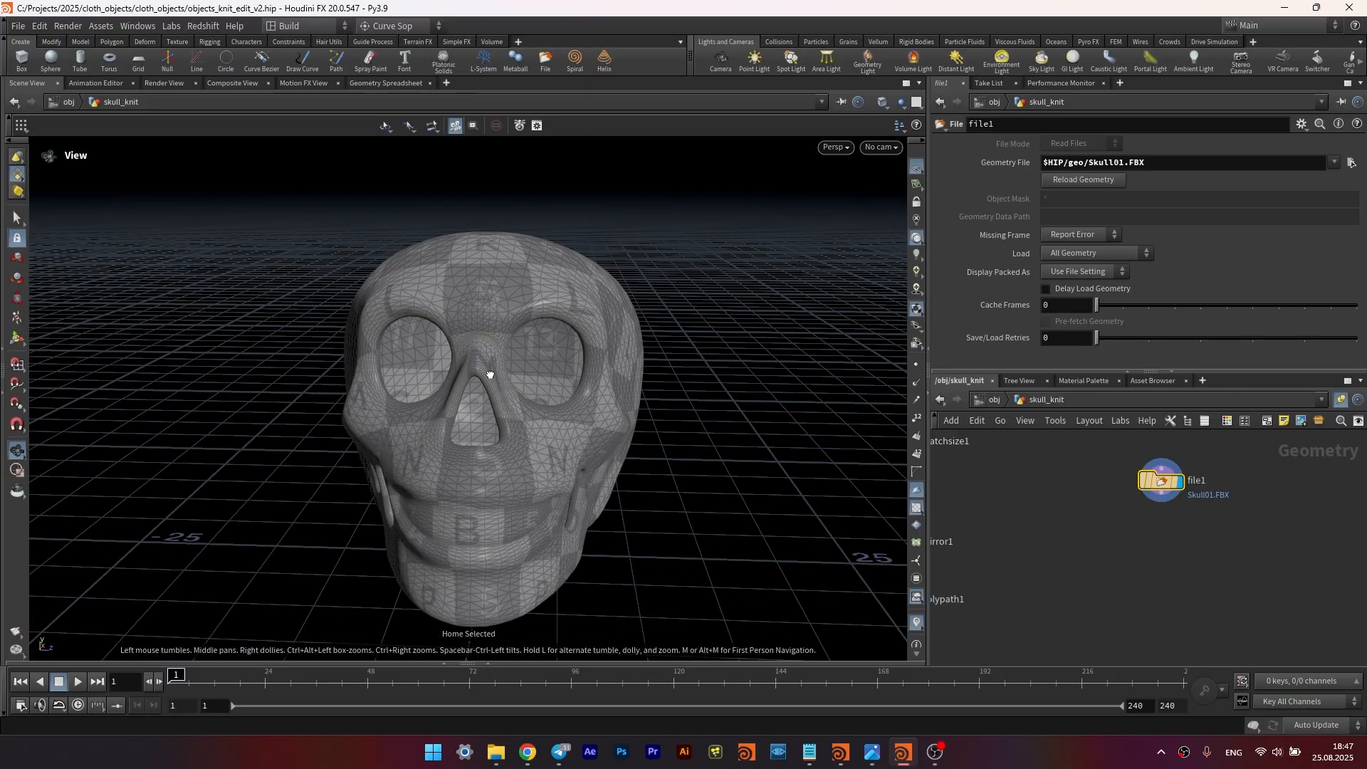
- Add a Clean node fed by file1 with Remove Degenerate Primitives and Remove Unused Points turned off
key("Tab")
type("clean")
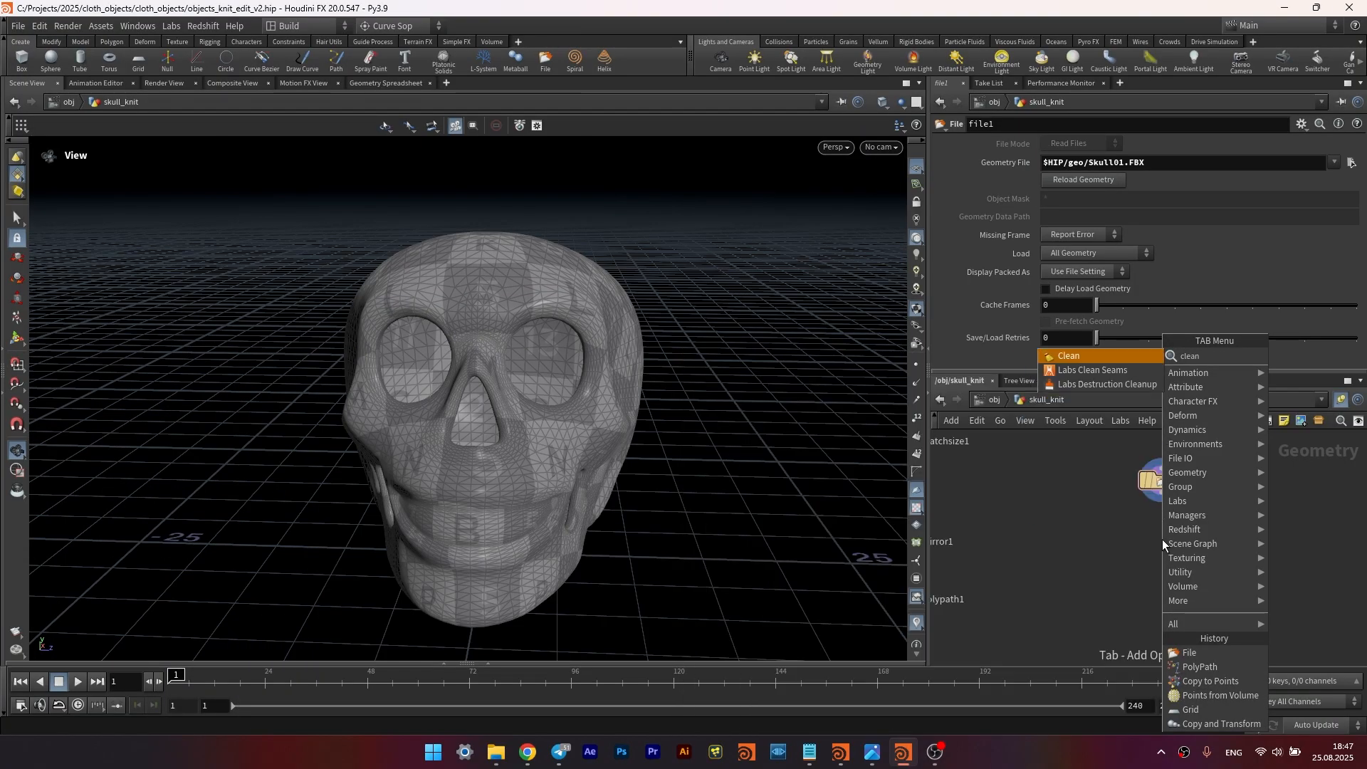
key("Return")
left_click(1162, 540)
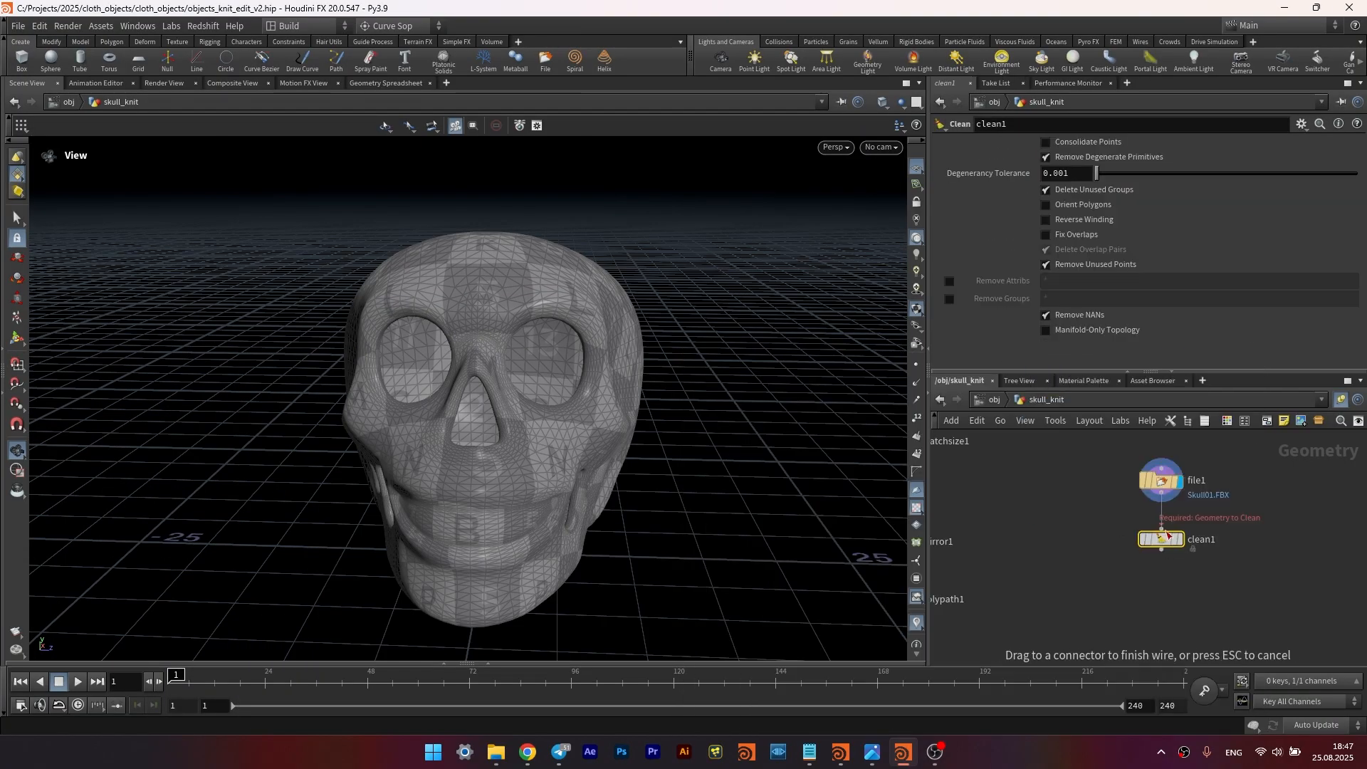
left_click(1047, 157)
left_click(1046, 232)
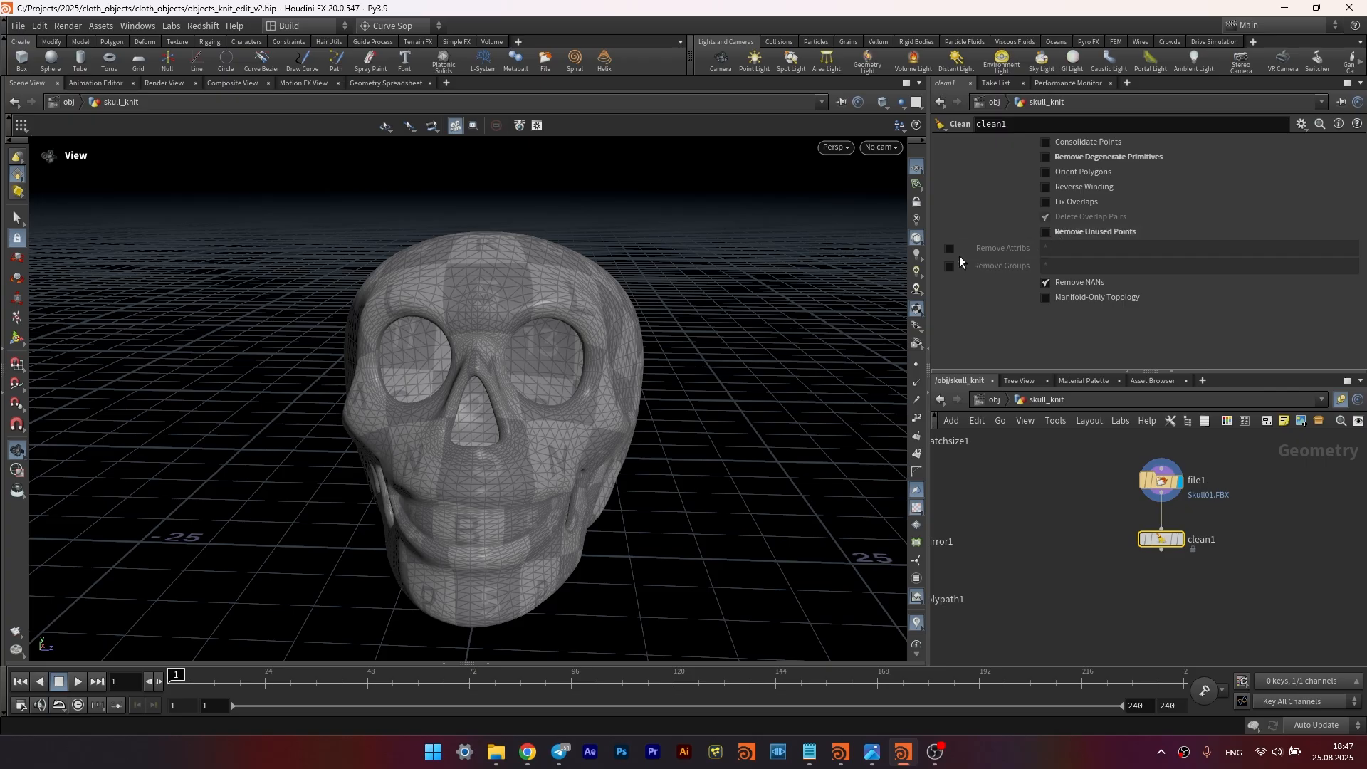
- Enable Remove Attribs on clean1 with the pattern "* ^N ^uv" and display the result
left_click(950, 248)
left_click(1079, 251)
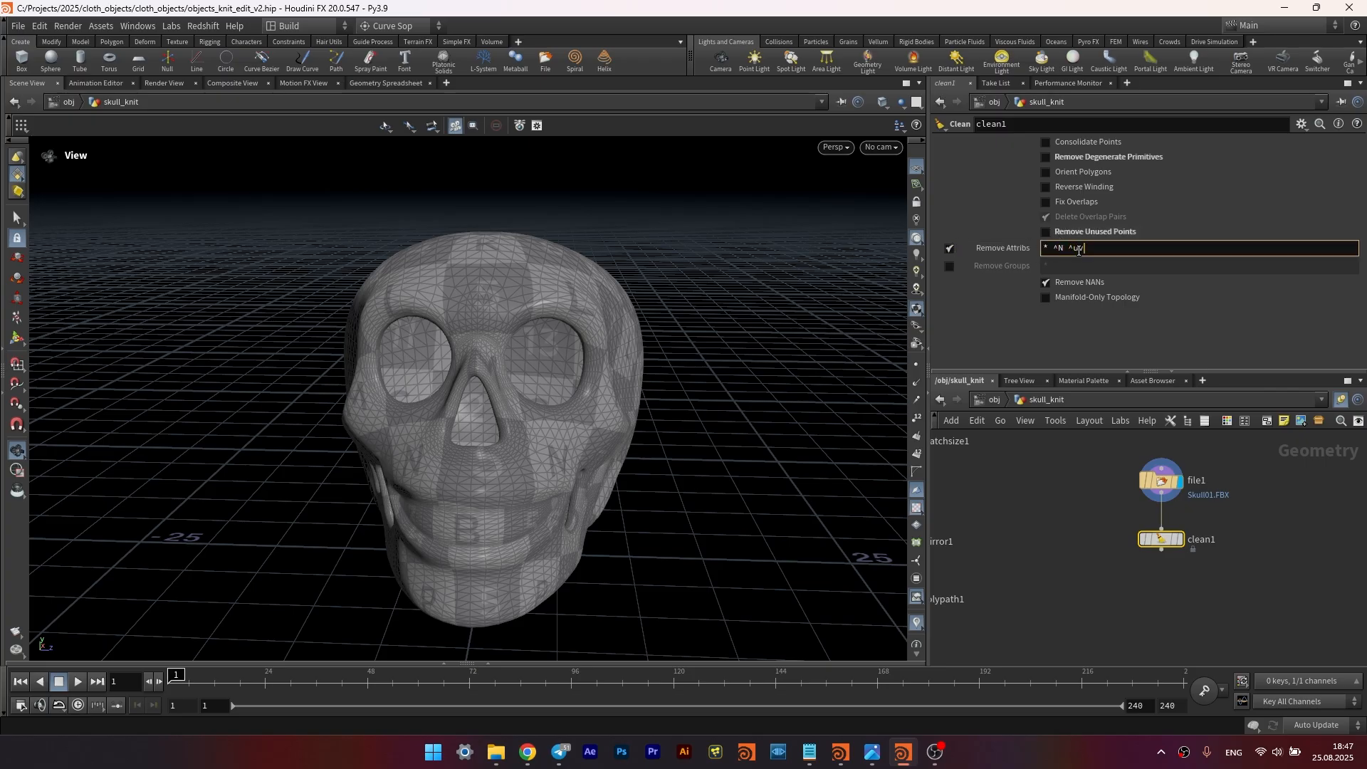
left_click(1064, 638)
left_click(1179, 539)
middle_click_drag(1116, 600, 1071, 546)
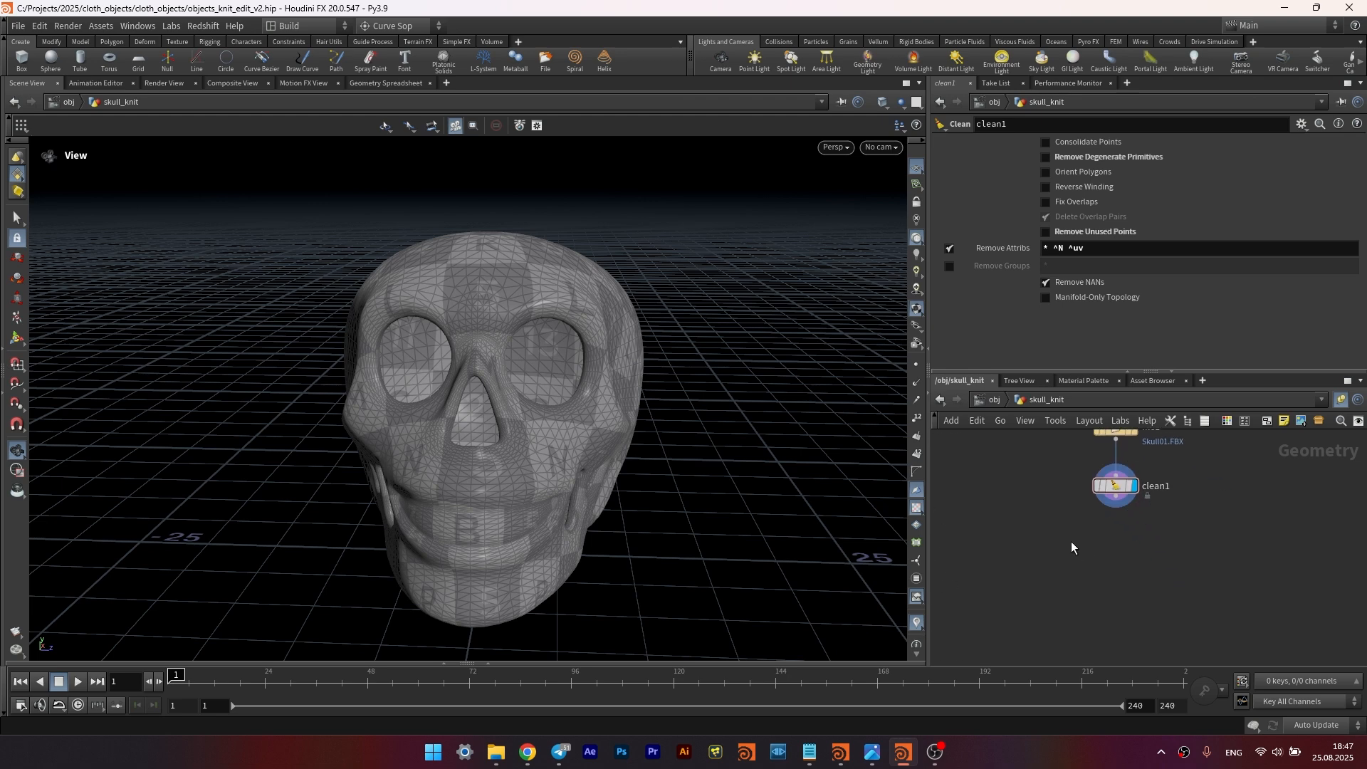
- Add a For-Each Connected Piece block fed by clean1 and move its connectivity1 node closer to clean1
key("Tab")
type("for")
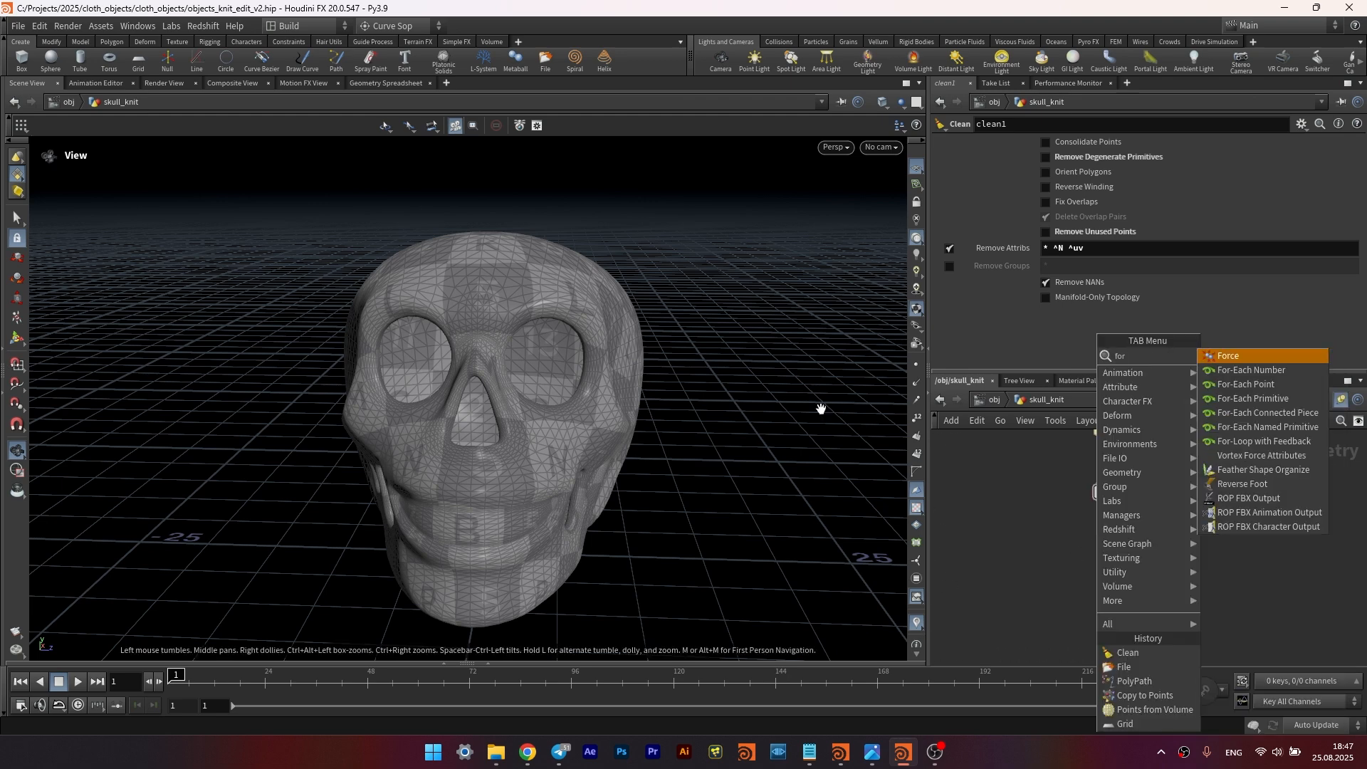
left_click(1241, 413)
left_click(1113, 580)
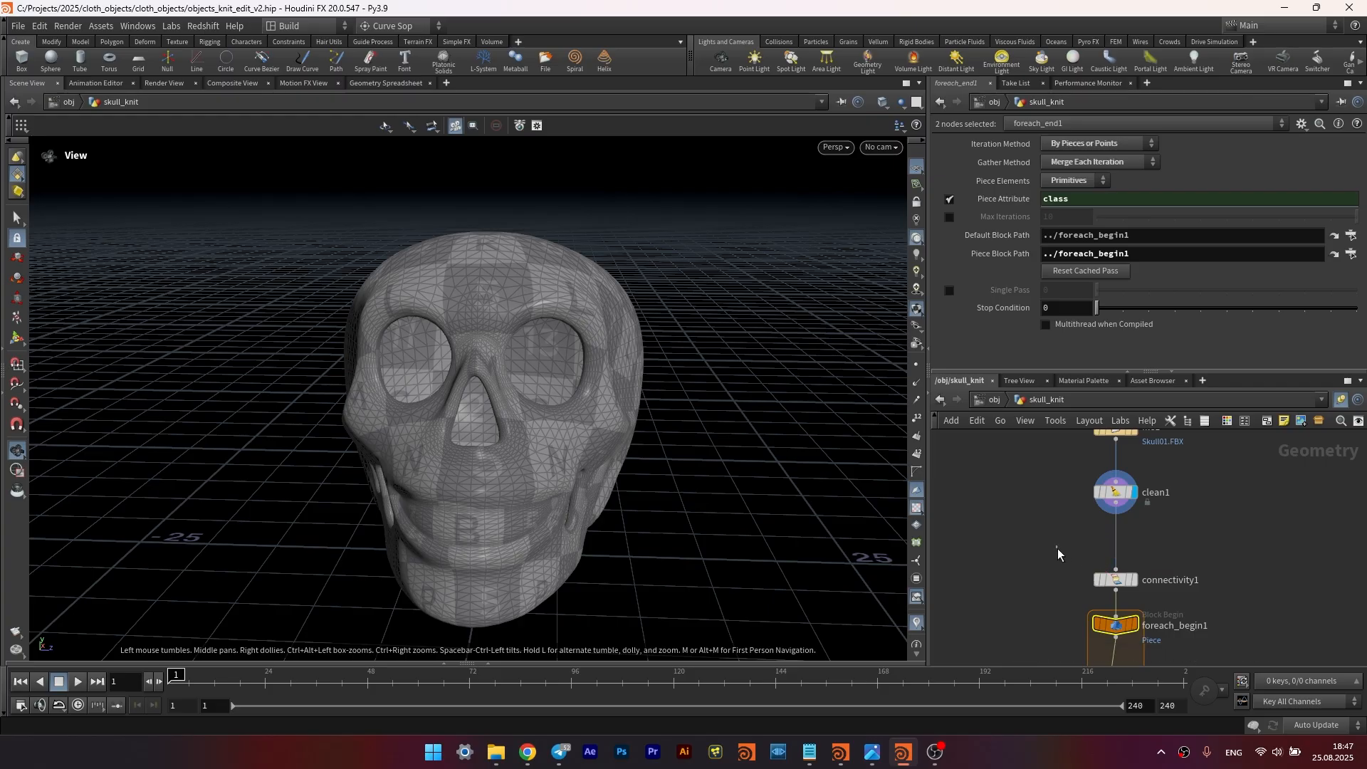
left_click(1113, 581)
left_click_drag(1114, 583, 1115, 545)
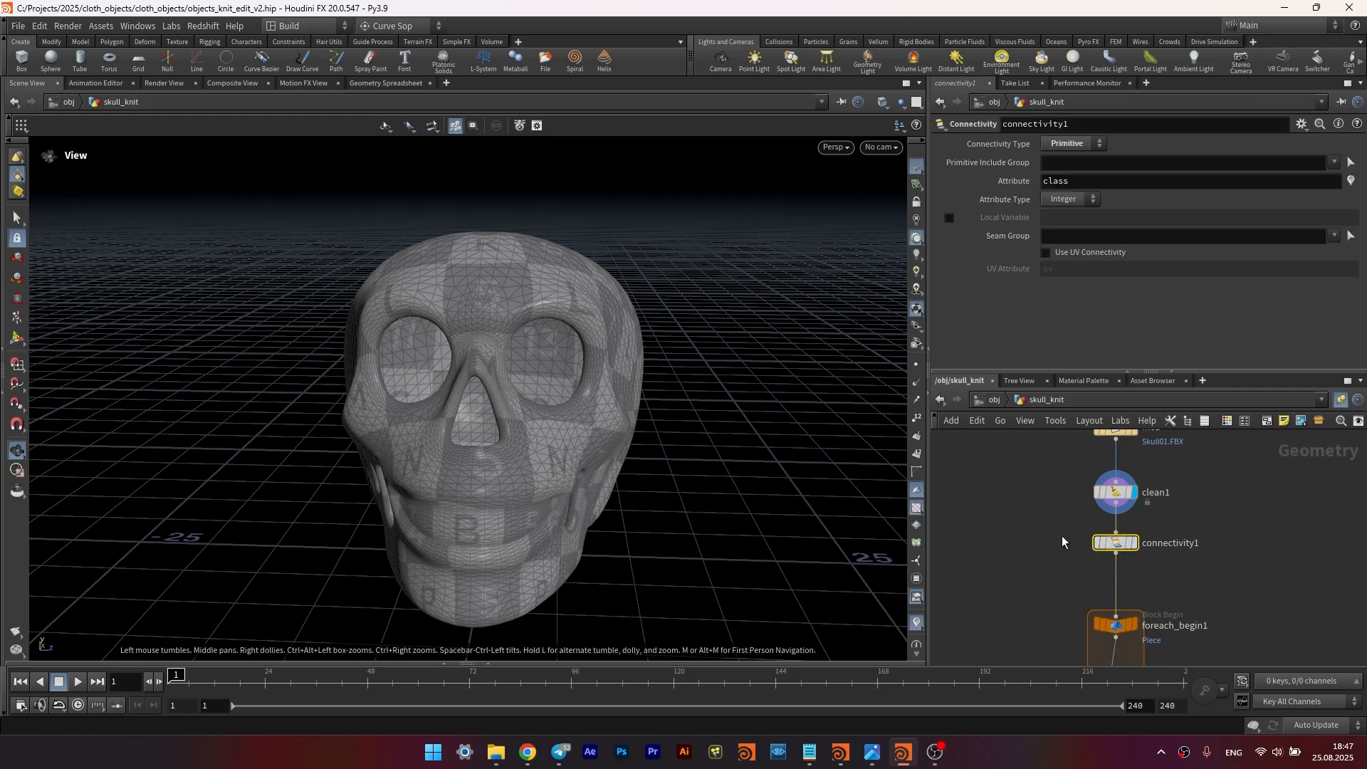
- Display connectivity1 and enable Use UV Connectivity with the uv attribute, keeping class as the output attribute
left_click(1136, 544)
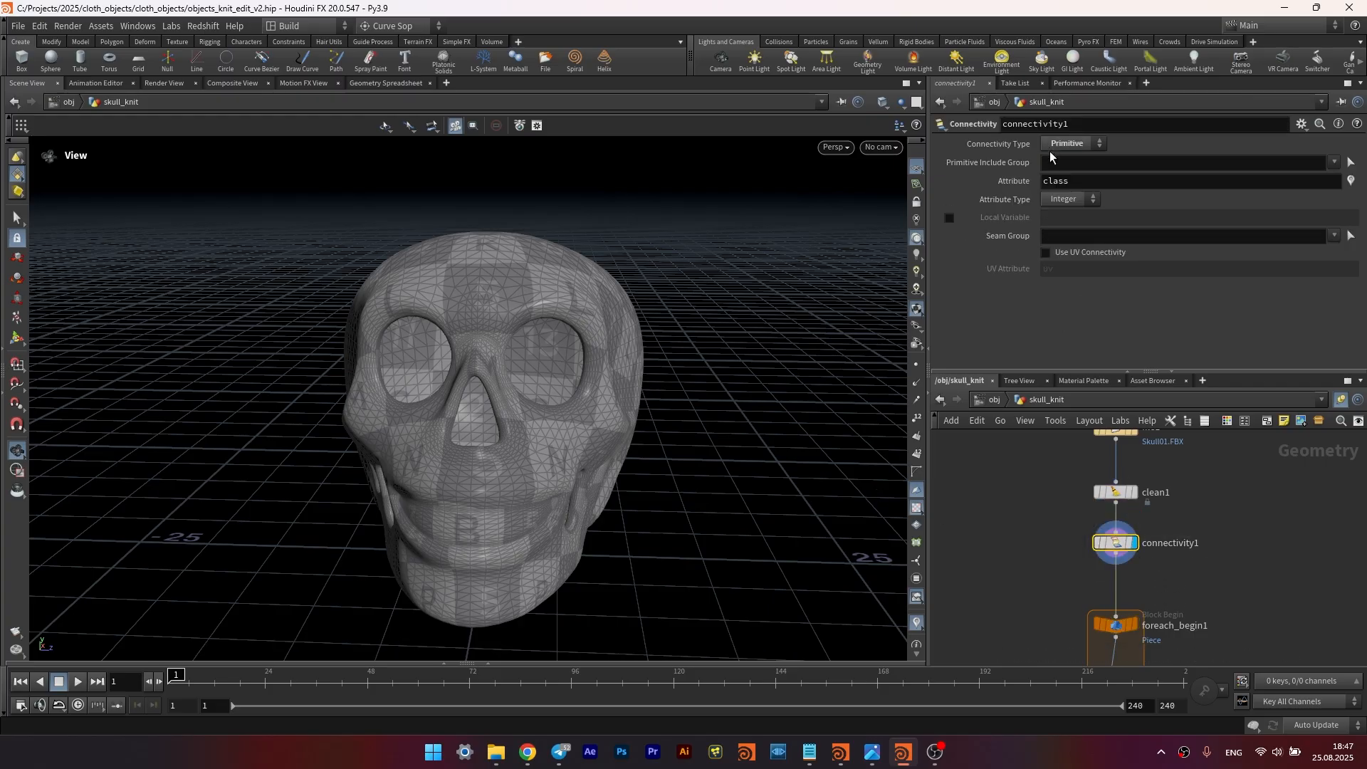
left_click(1048, 254)
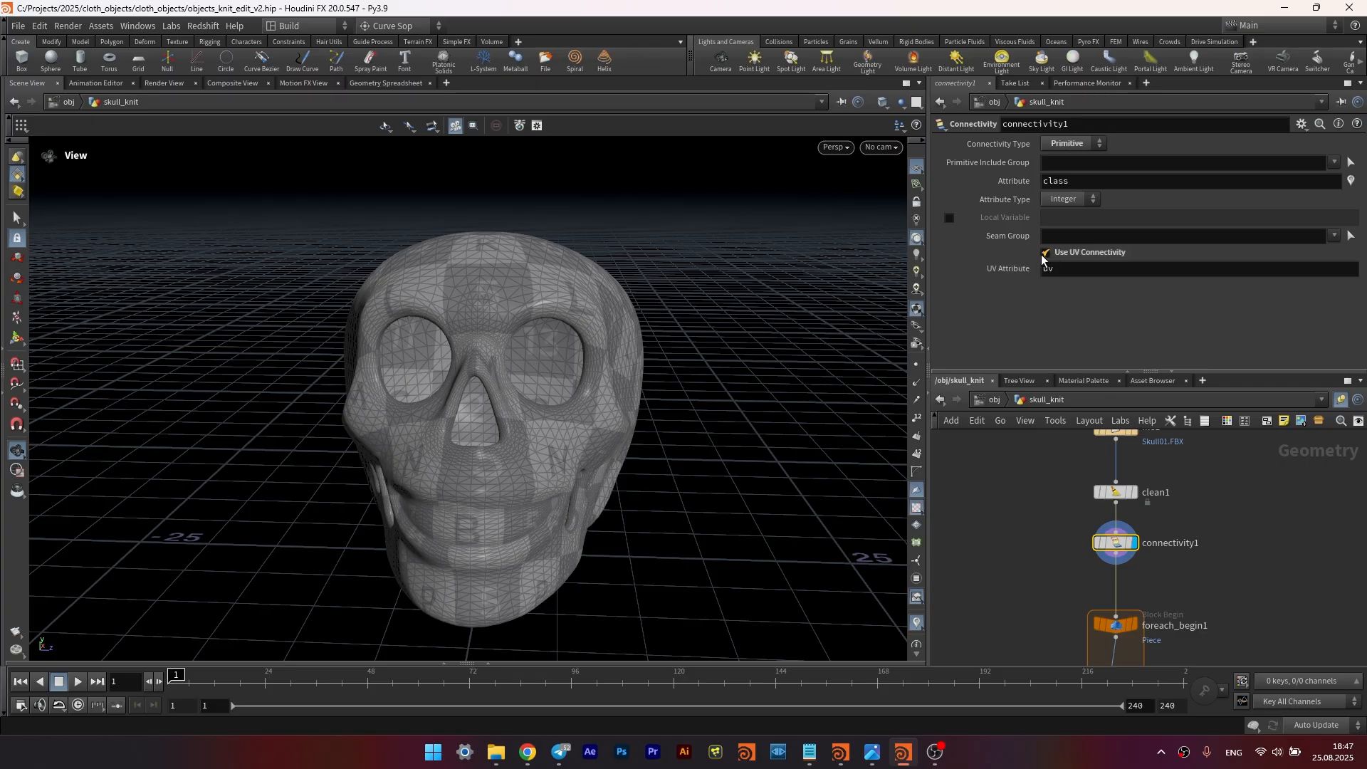
left_click_drag(1054, 271, 1041, 268)
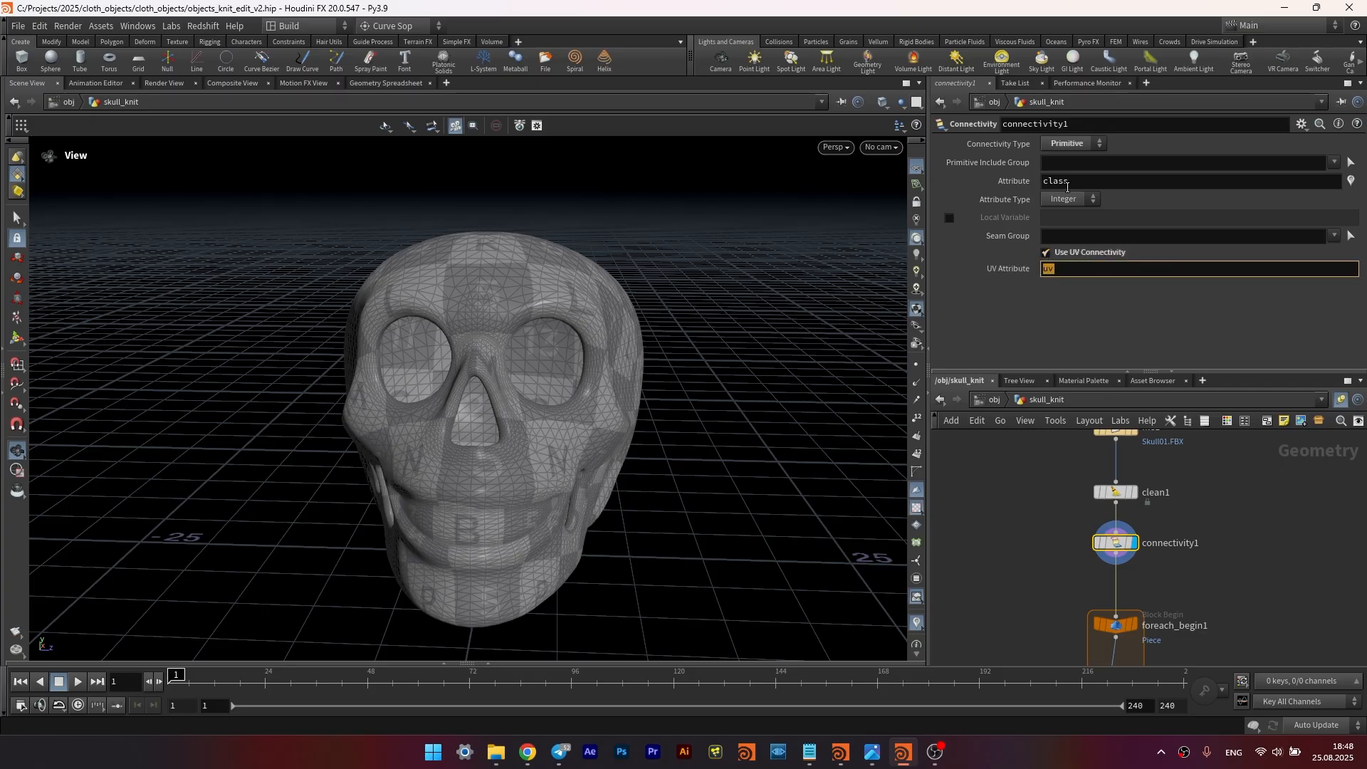
left_click_drag(1067, 187, 1045, 182)
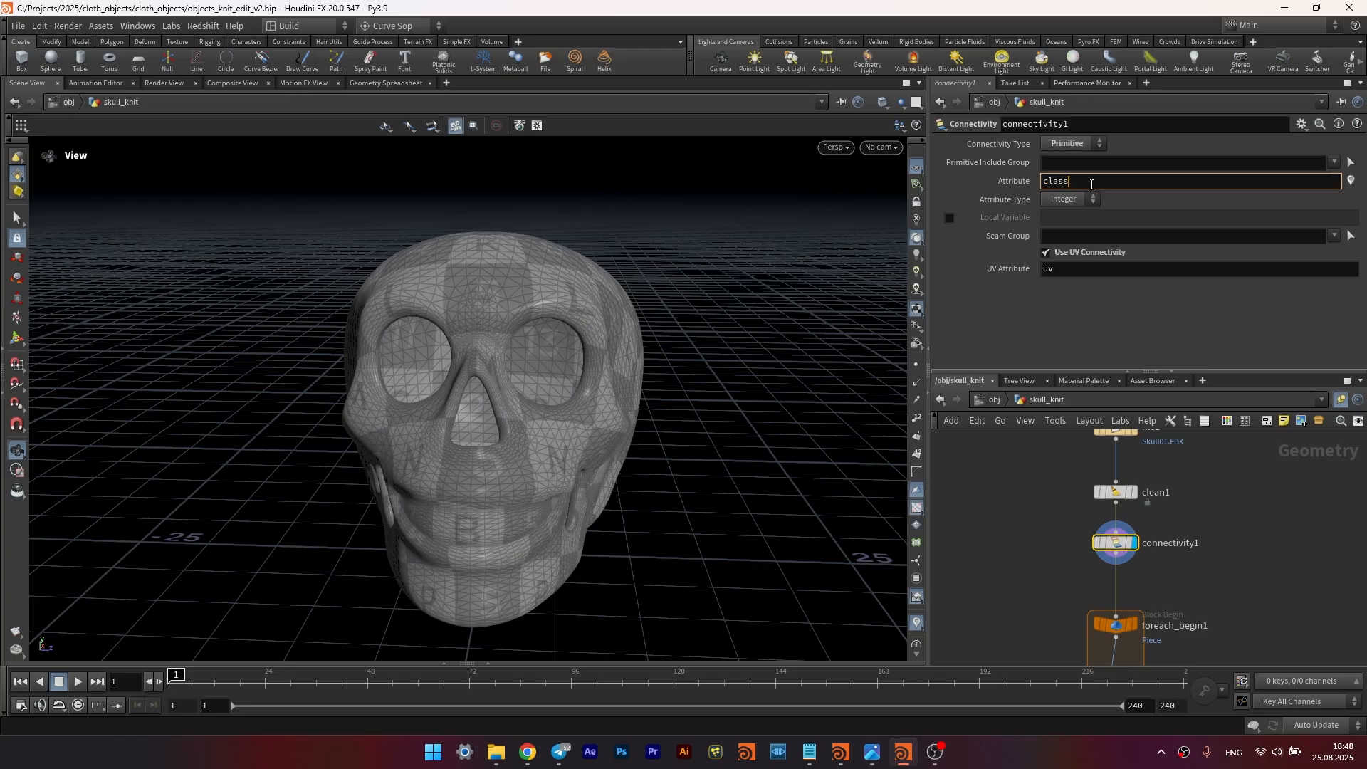
- Inspect the skull's UV islands in the UV viewport and return to the perspective view
left_click(833, 148)
mouse_move(861, 177)
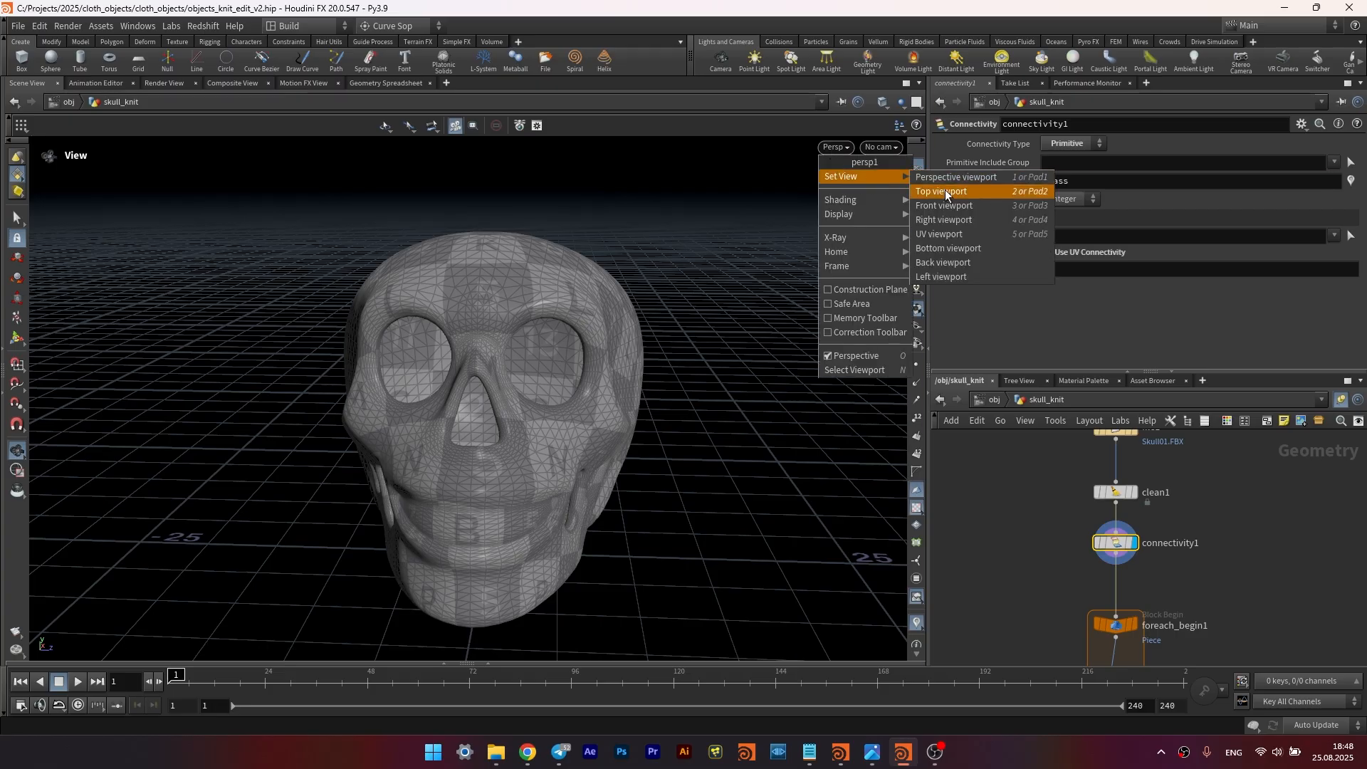
left_click(940, 234)
scroll(600, 233, "up", 3)
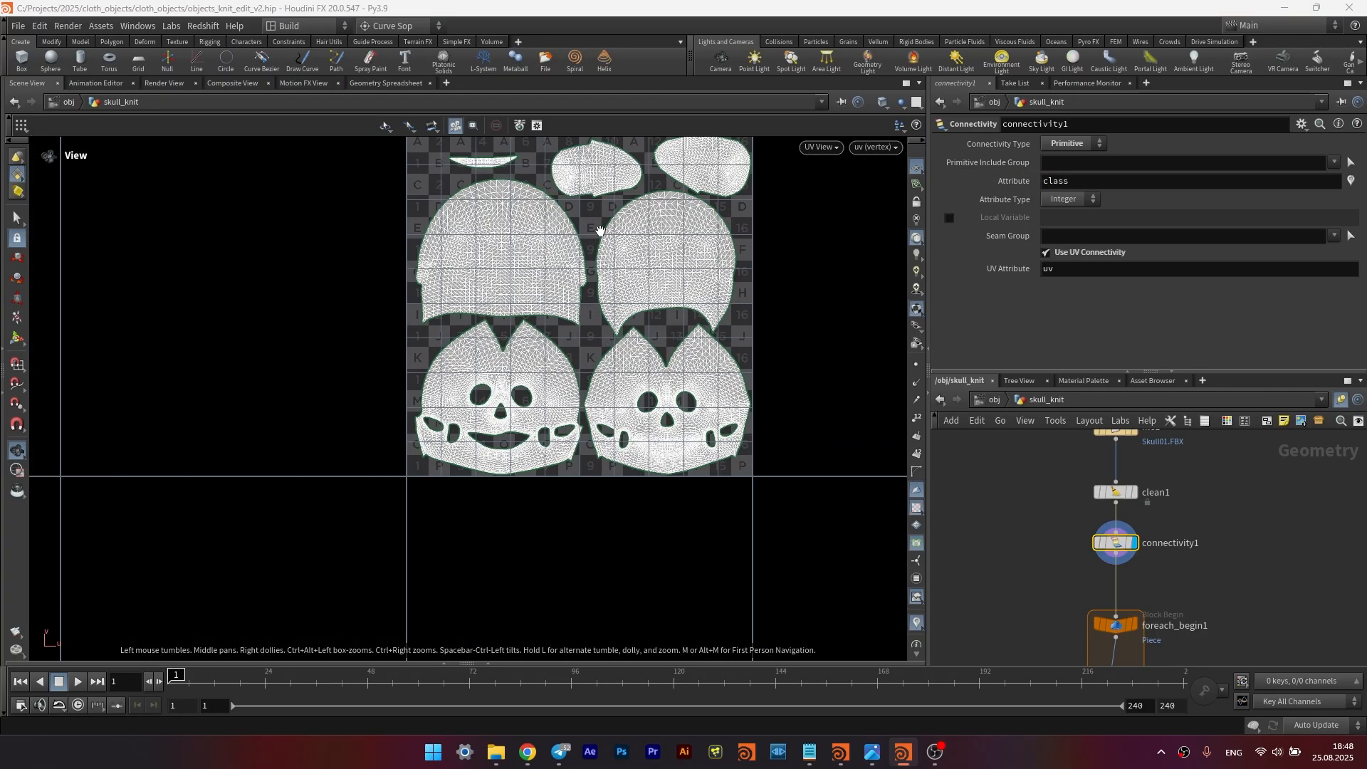
middle_click_drag(601, 232, 556, 298)
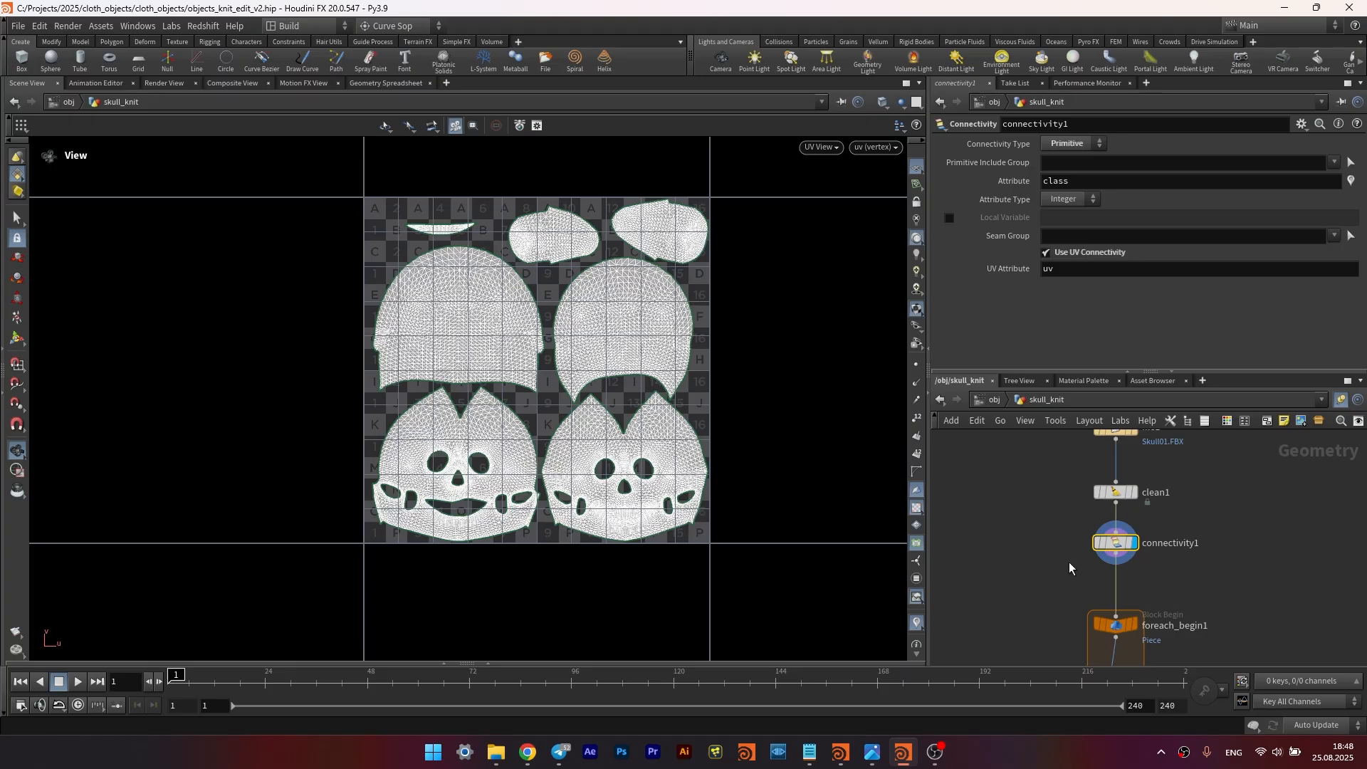
left_click(817, 148)
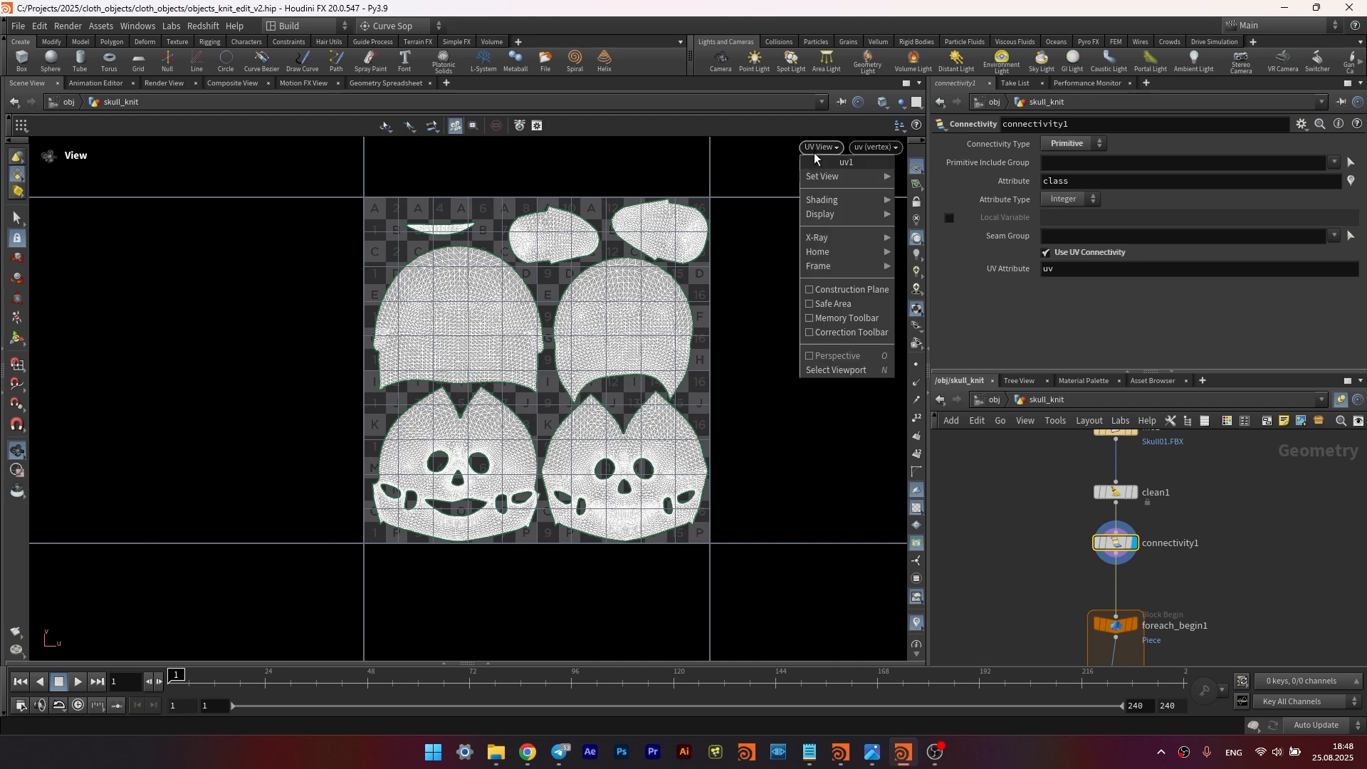
mouse_move(844, 176)
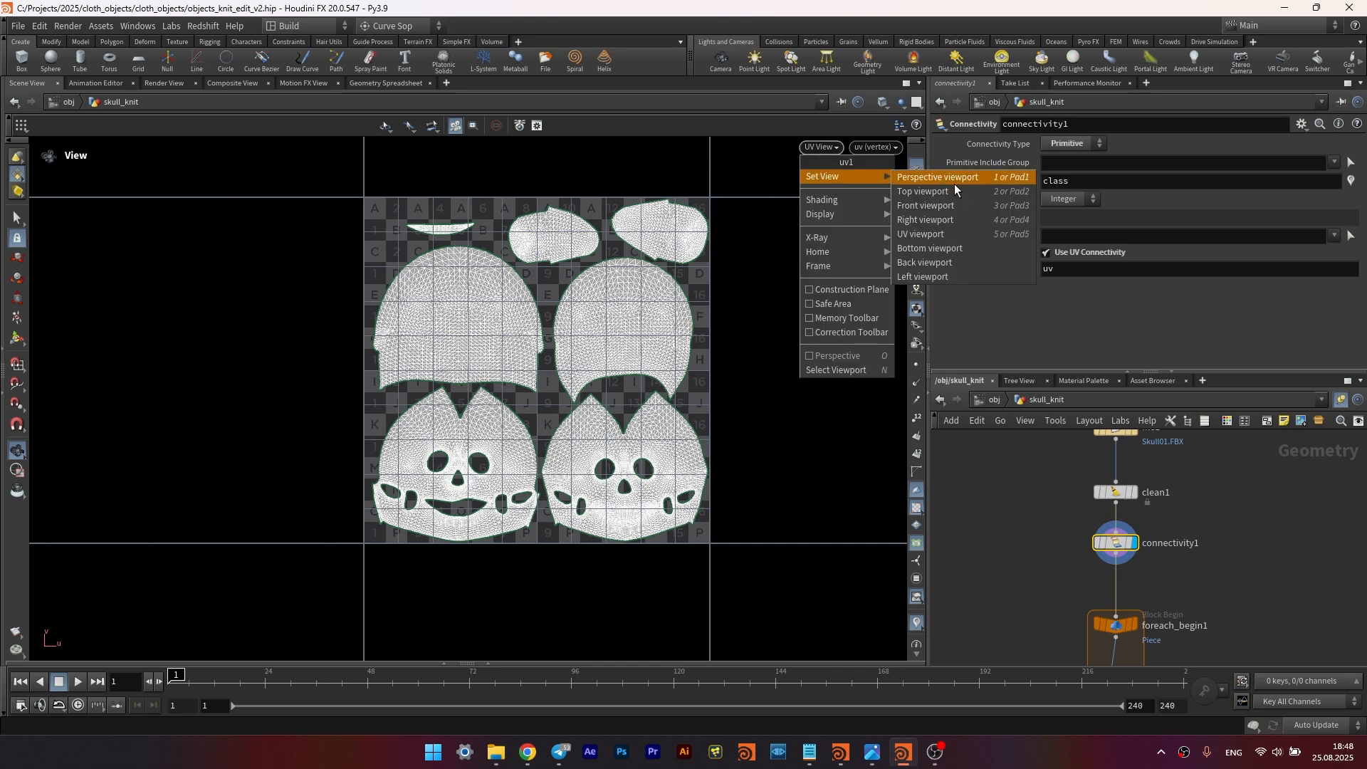
left_click(955, 181)
left_click_drag(442, 488, 186, 673)
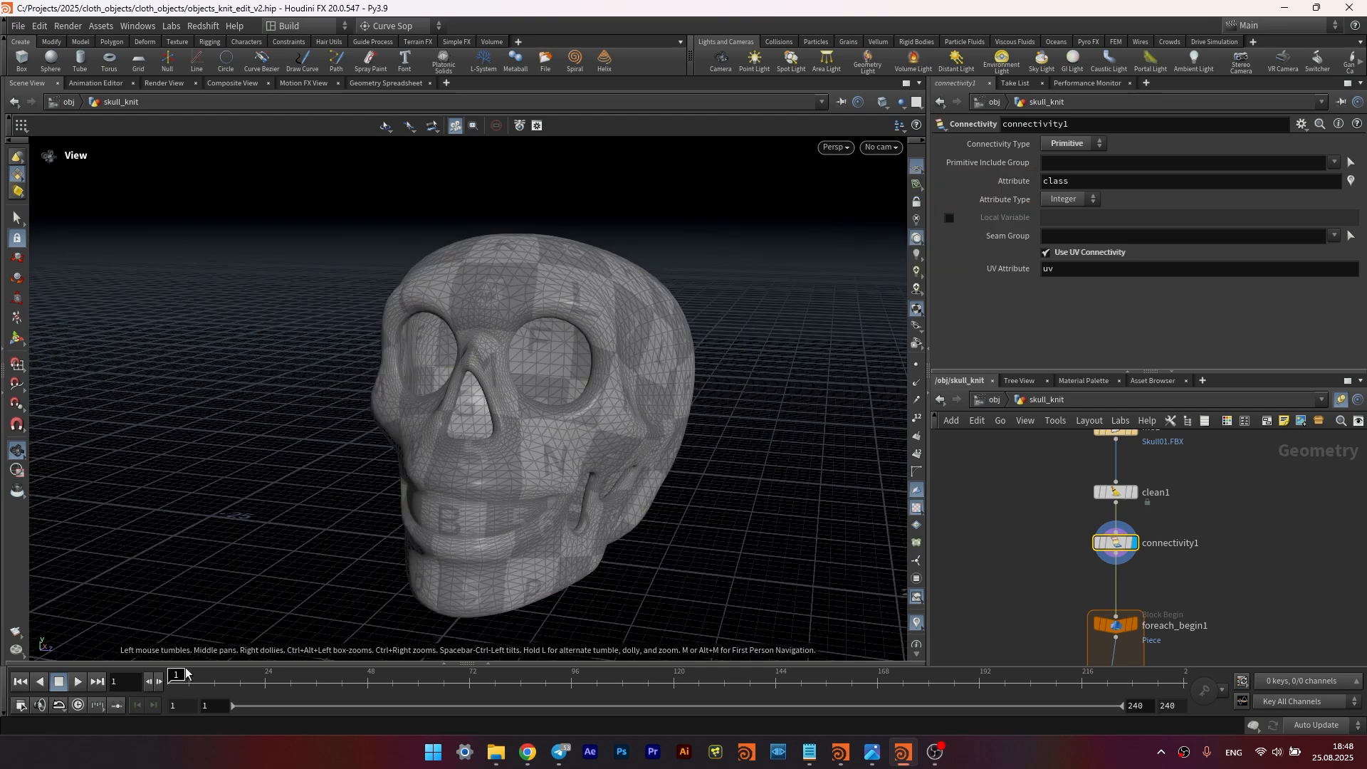
- Examine the primitive class values of connectivity1 in the Geometry Spreadsheet, sorted by class, and collapse the spreadsheet pane
left_click(487, 663)
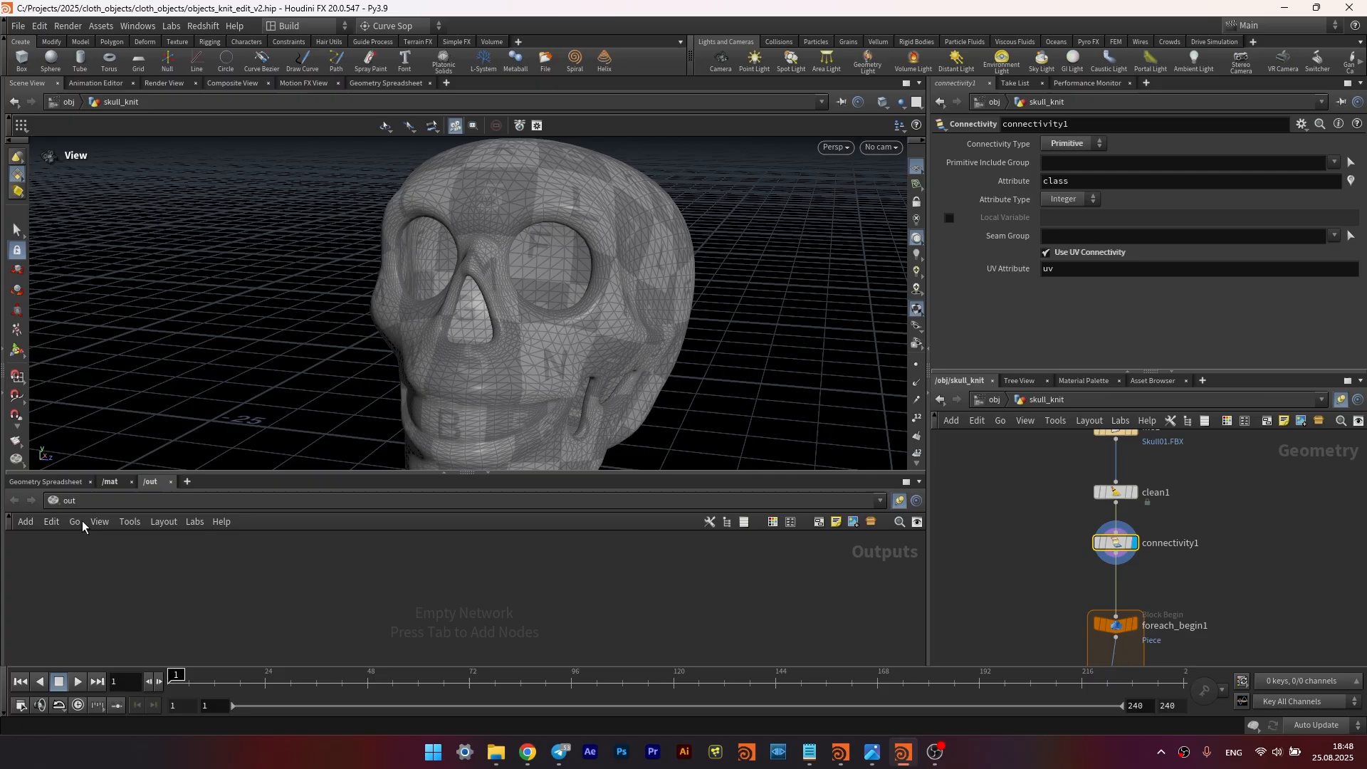
left_click(105, 482)
left_click(46, 483)
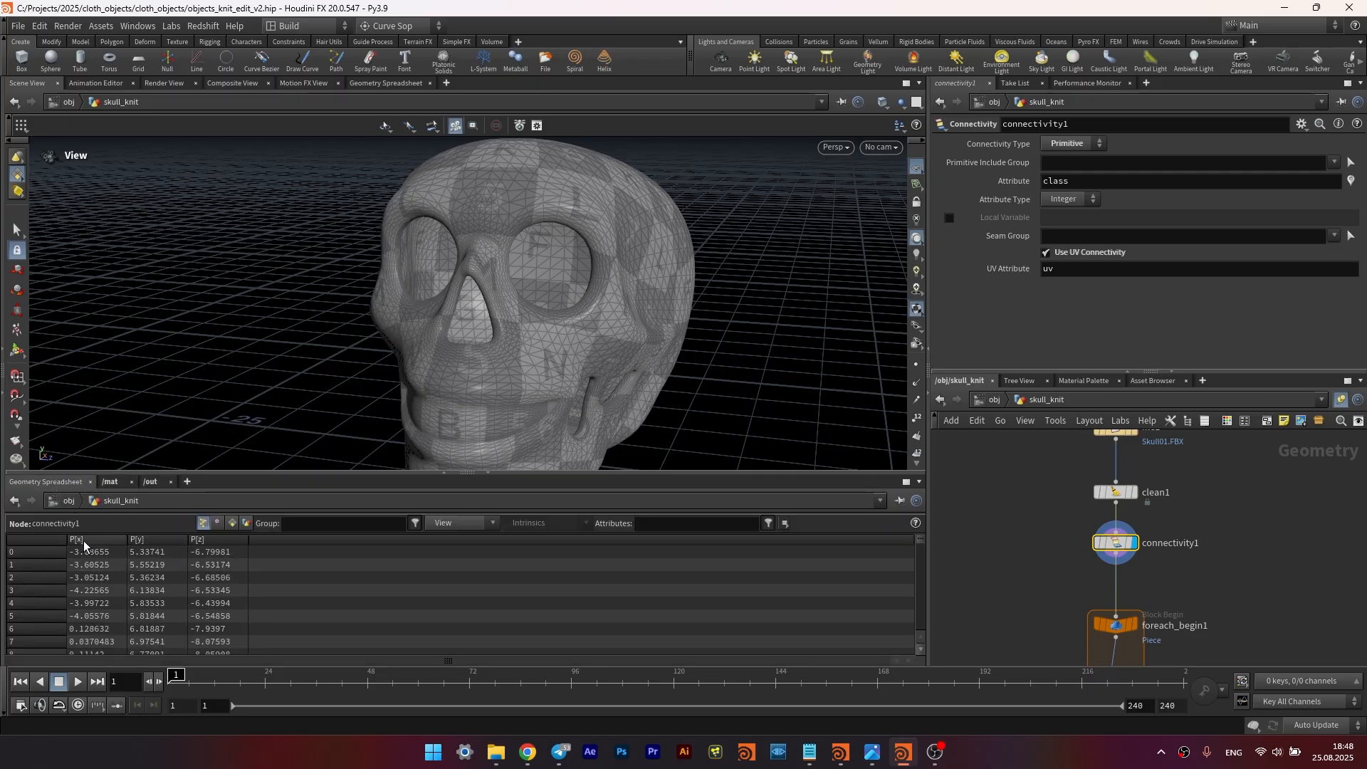
left_click(233, 523)
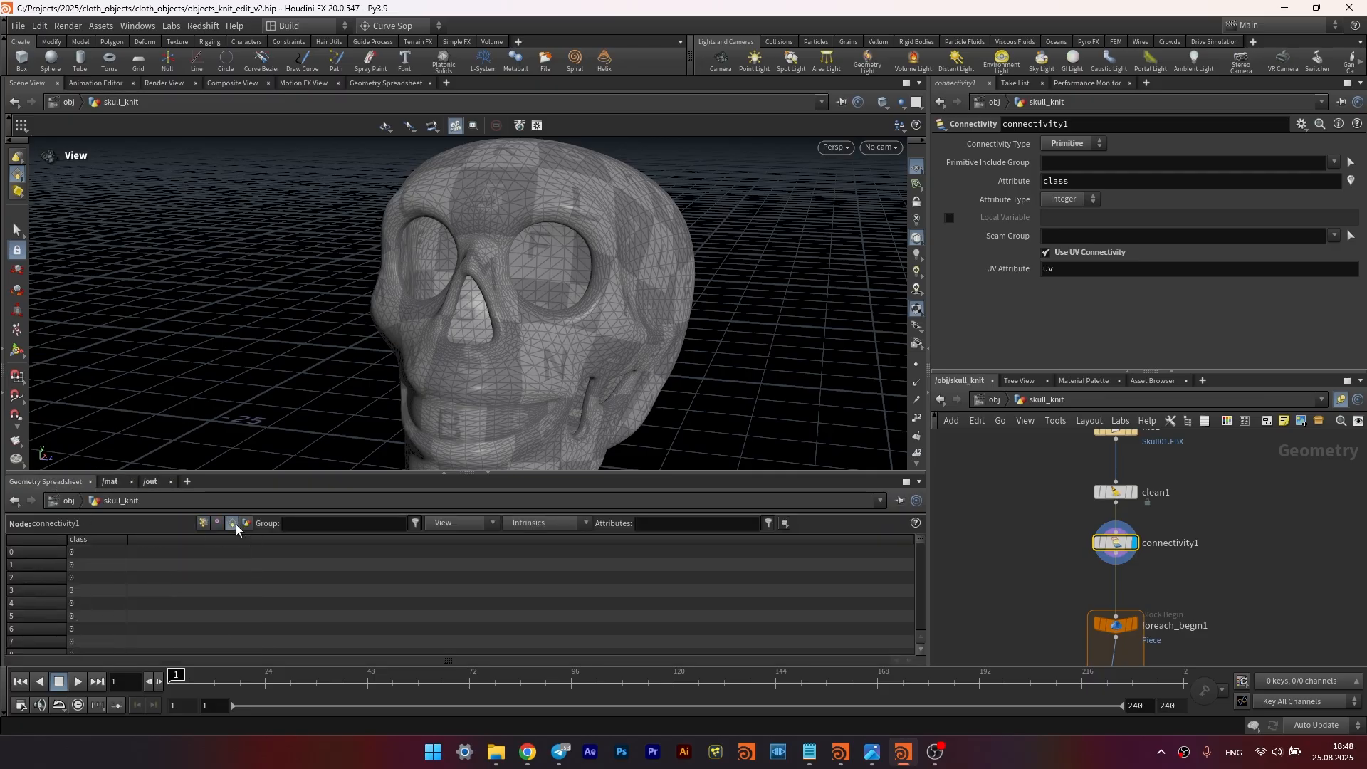
left_click(80, 541)
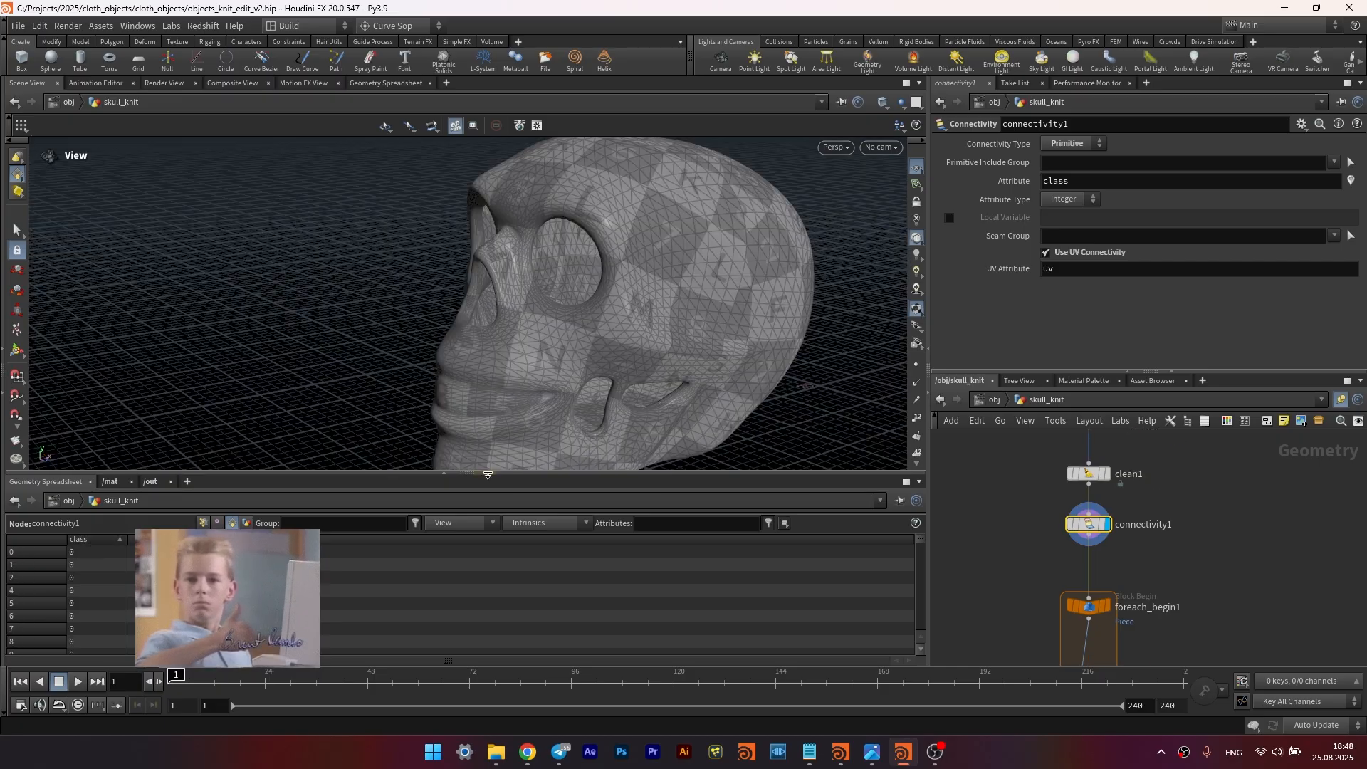
left_click(488, 473)
left_click_drag(608, 380, 526, 371, "alt")
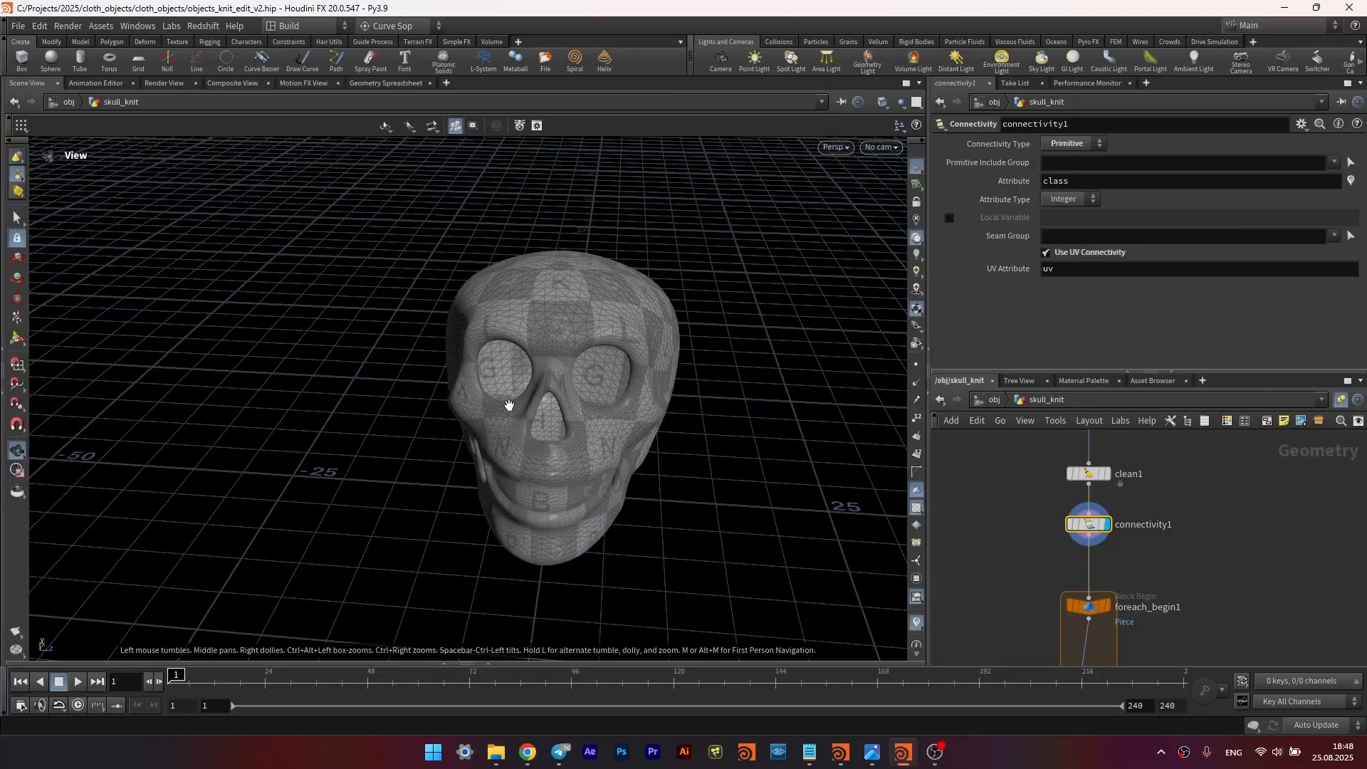
left_click_drag(1057, 269, 933, 271)
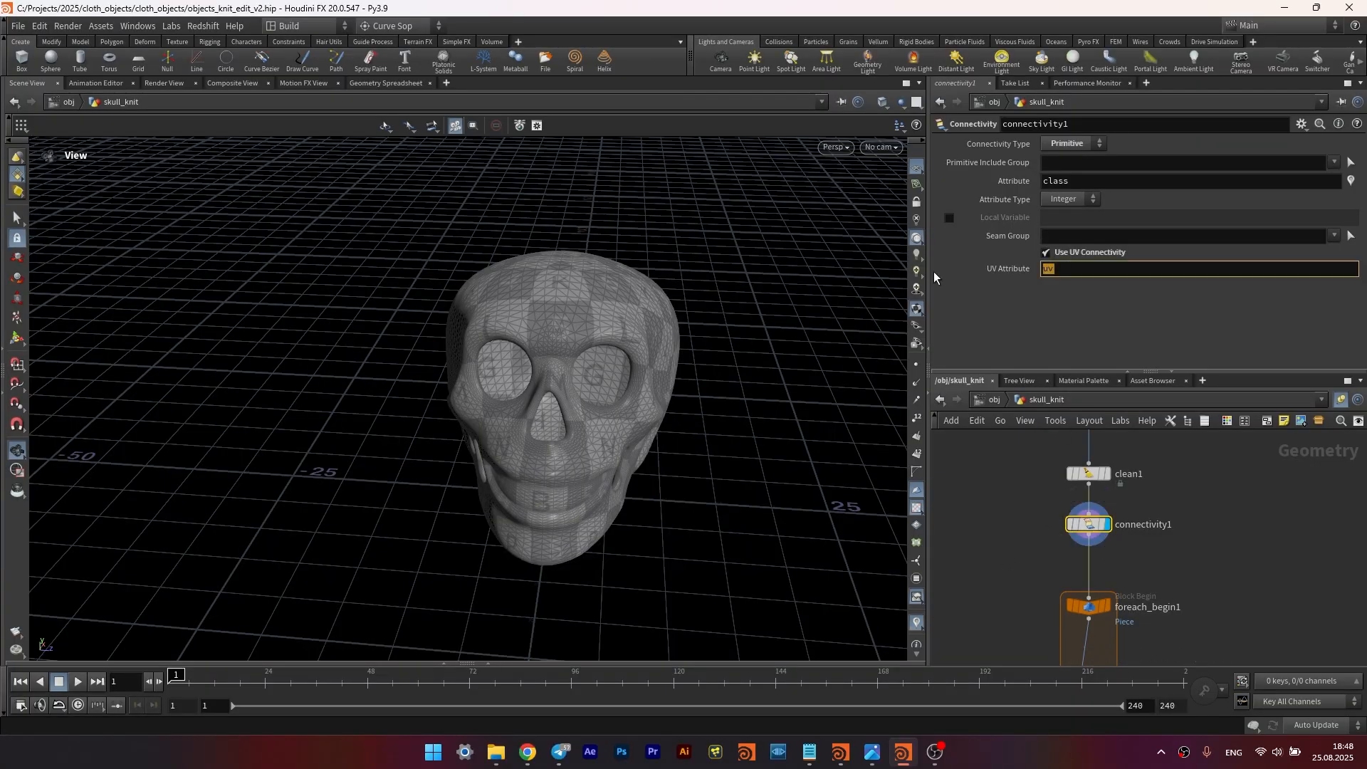
left_click(1022, 531)
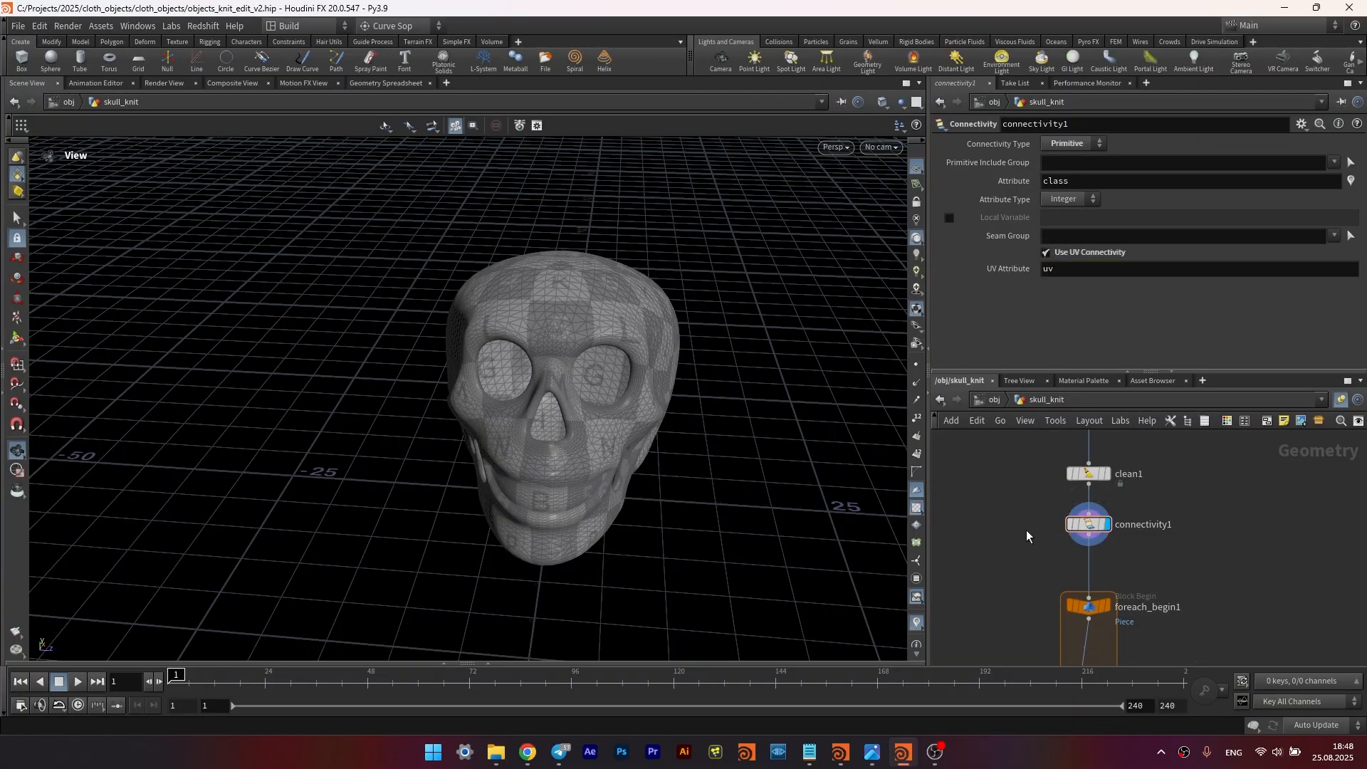
left_click_drag(1027, 529, 1181, 524)
middle_click_drag(1032, 528, 1072, 516)
left_click_drag(1063, 265, 1042, 271)
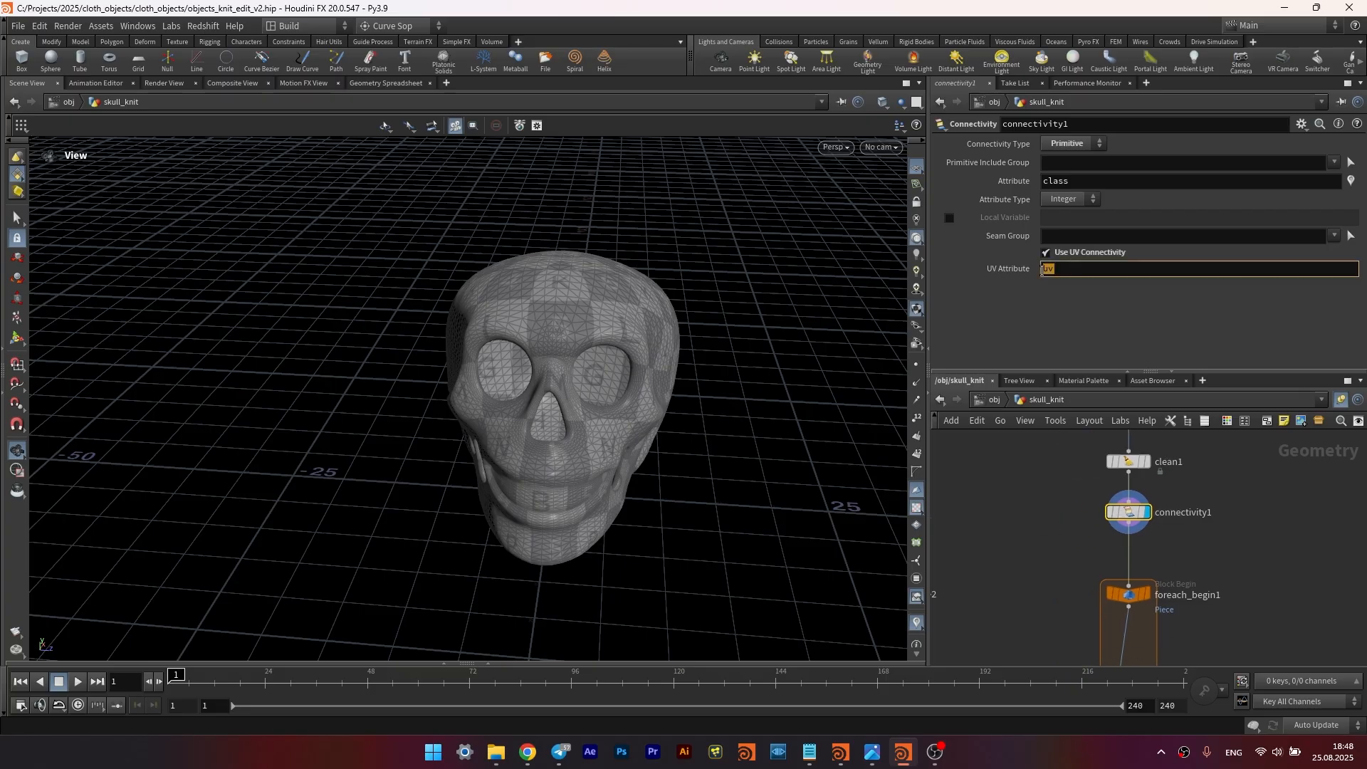
- Select polypath2, display its knit grid and frame it in the viewport
scroll(1031, 556, "down", 5)
middle_click_drag(968, 627, 1084, 528)
scroll(1041, 575, "up", 3)
left_click(1041, 526)
left_click(1029, 528)
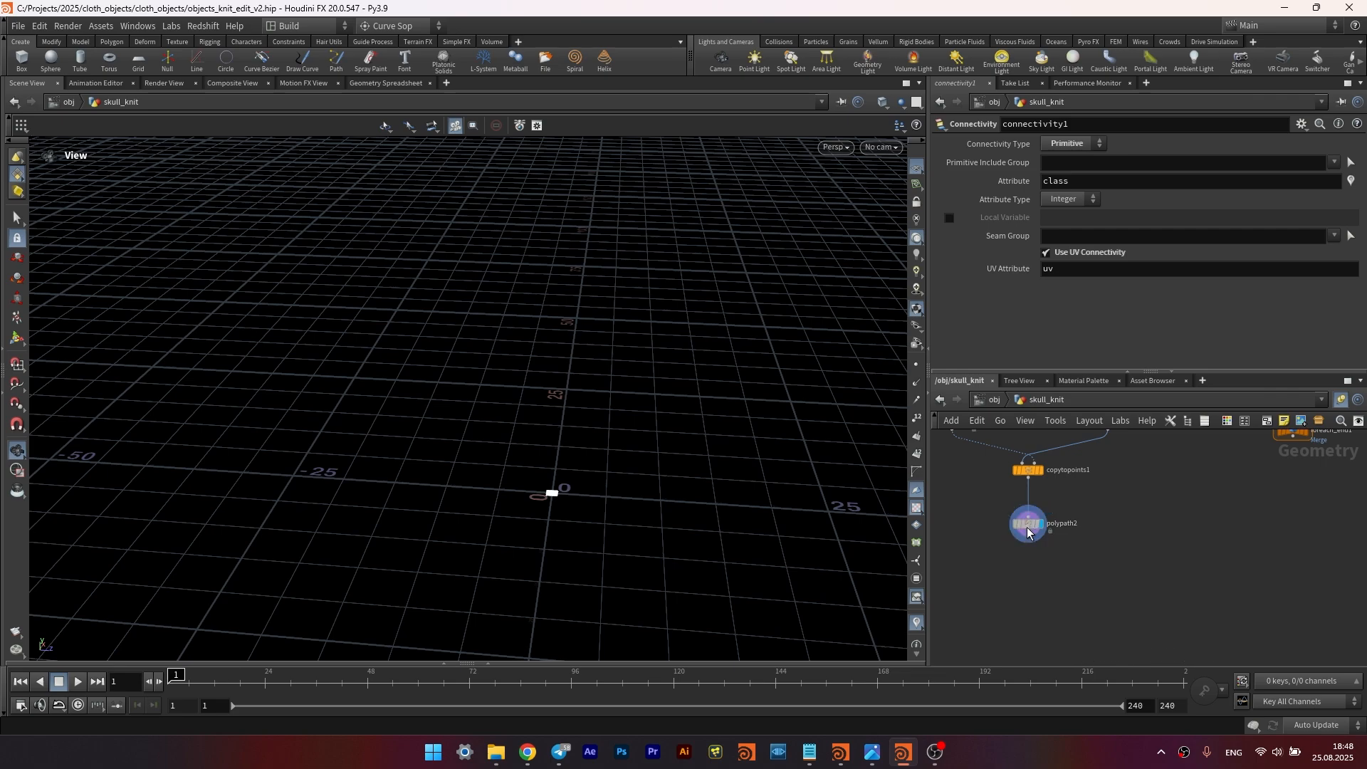
left_click_drag(544, 481, 646, 503)
key("space+g")
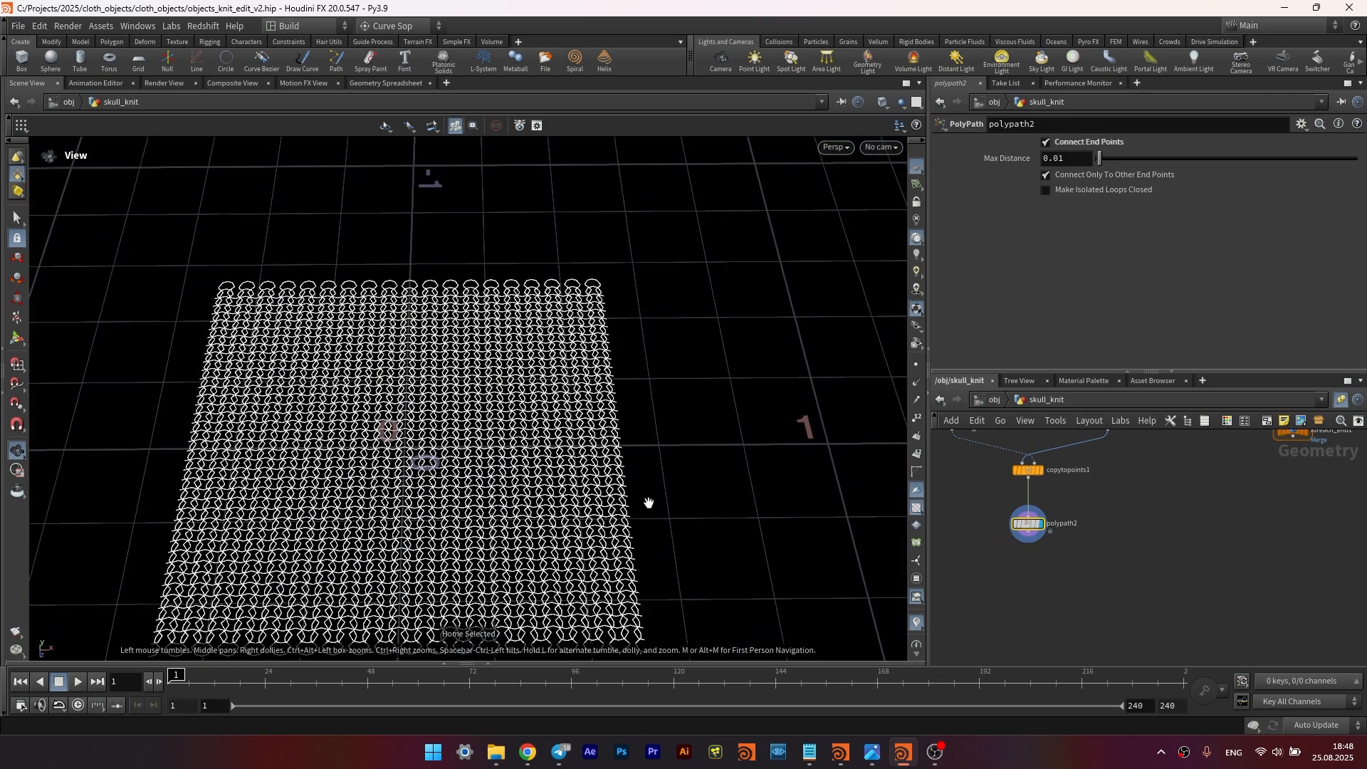
right_click_drag(646, 504, 618, 477)
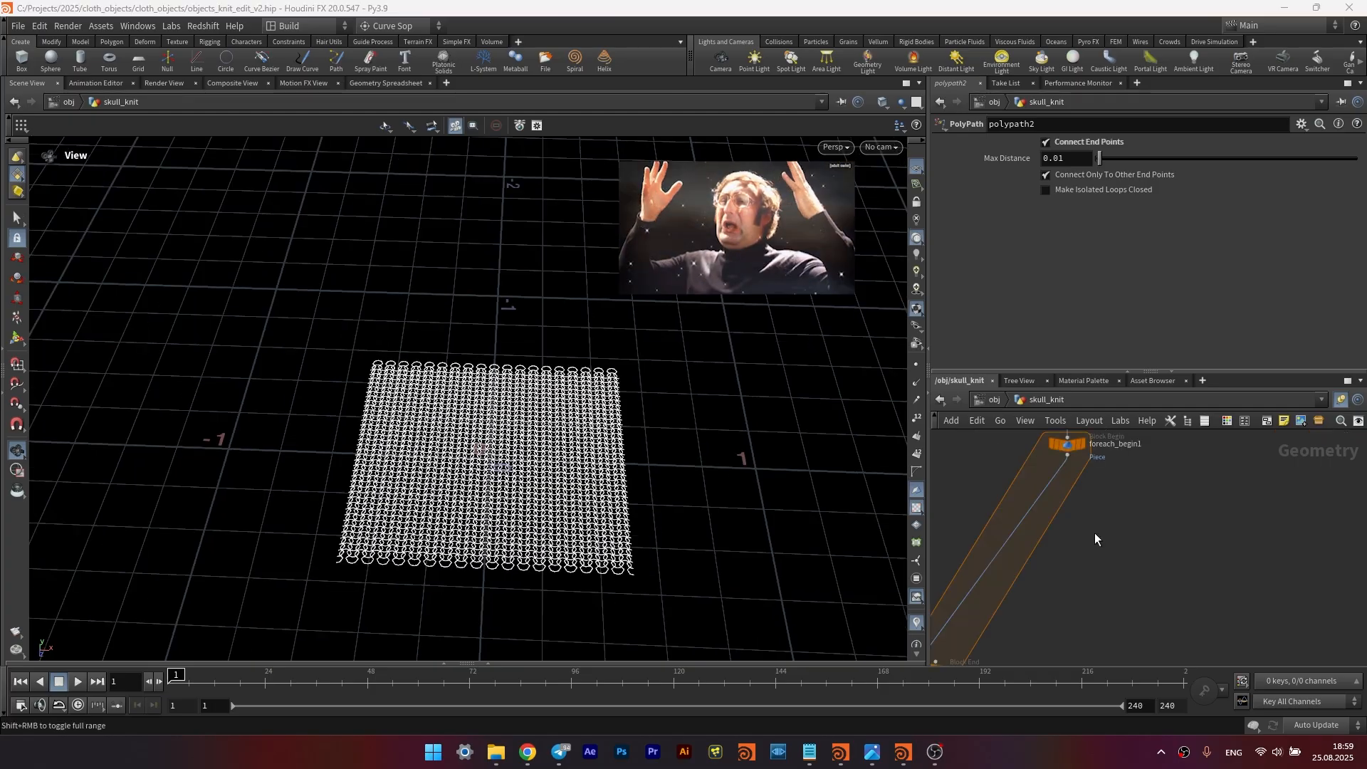
- Insert a Vertex Split between foreach_begin1 and foreach_end1, splitting by the uv attribute with Promote to Point Attribute enabled
scroll(1043, 502, "down", 2)
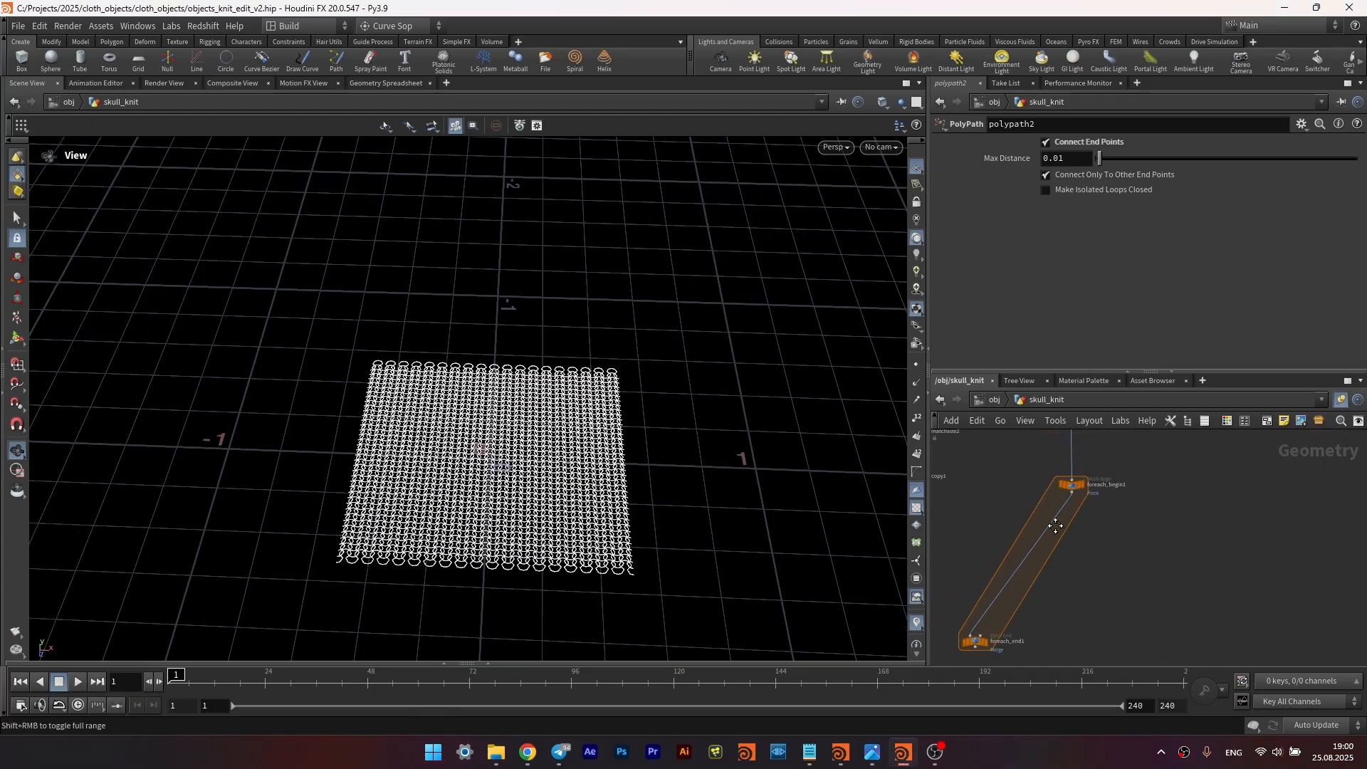
left_click_drag(977, 654, 1022, 629)
key("Tab")
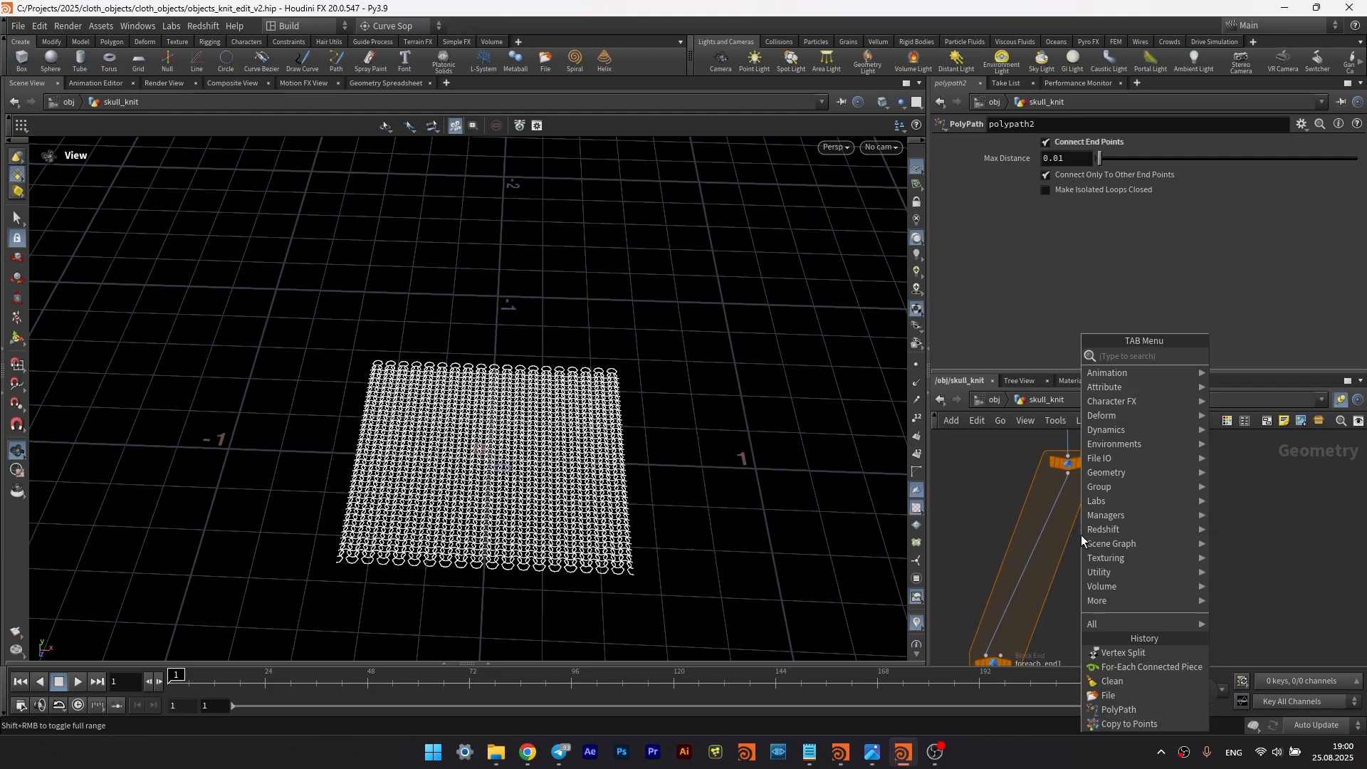
type("ver")
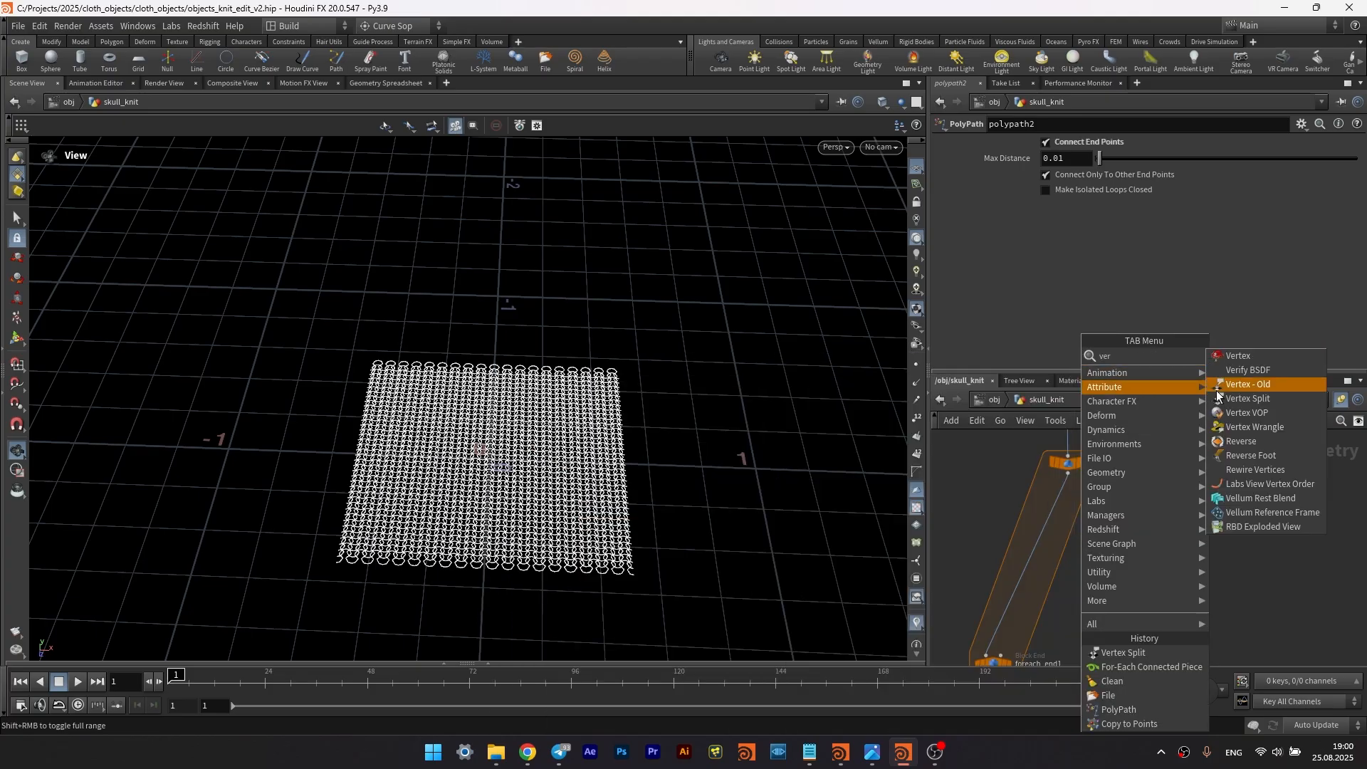
left_click(1247, 399)
left_click(1066, 515)
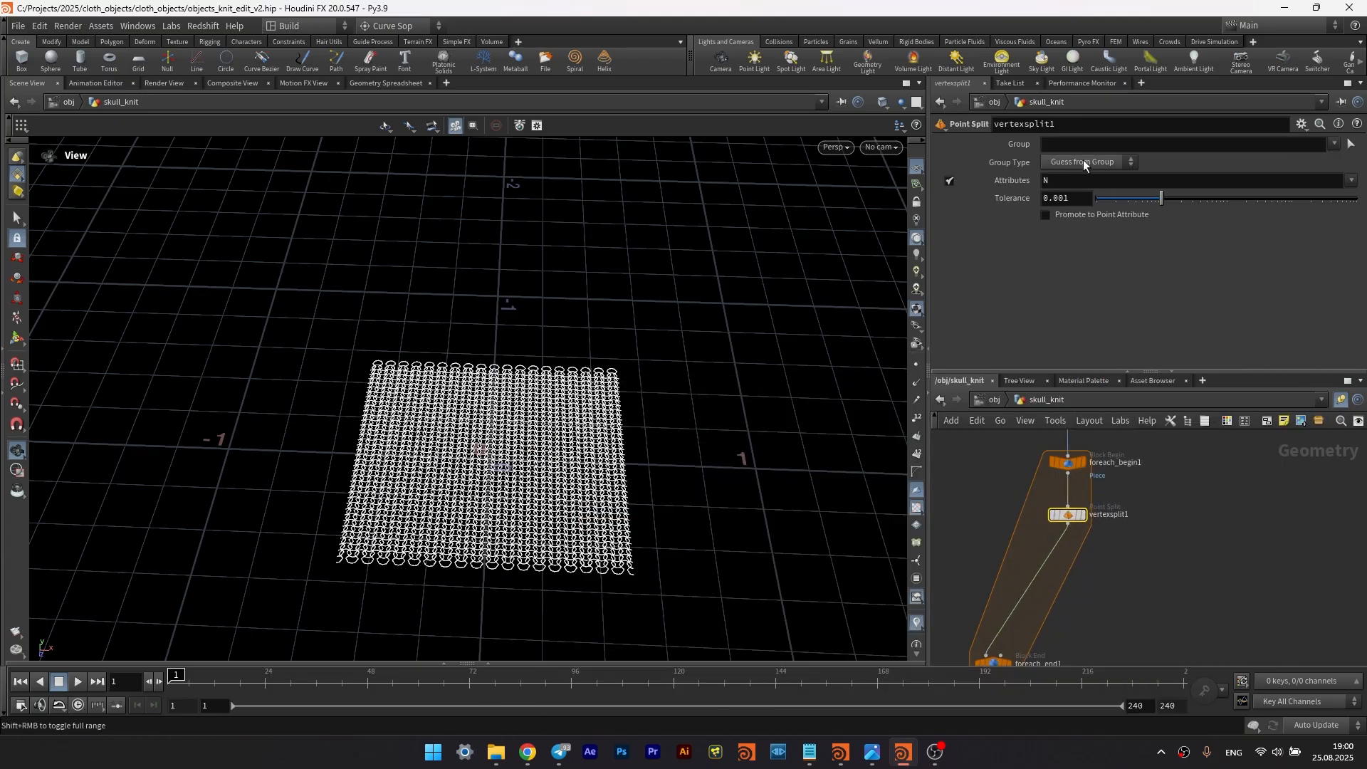
left_click_drag(1059, 181, 974, 189)
type("uv")
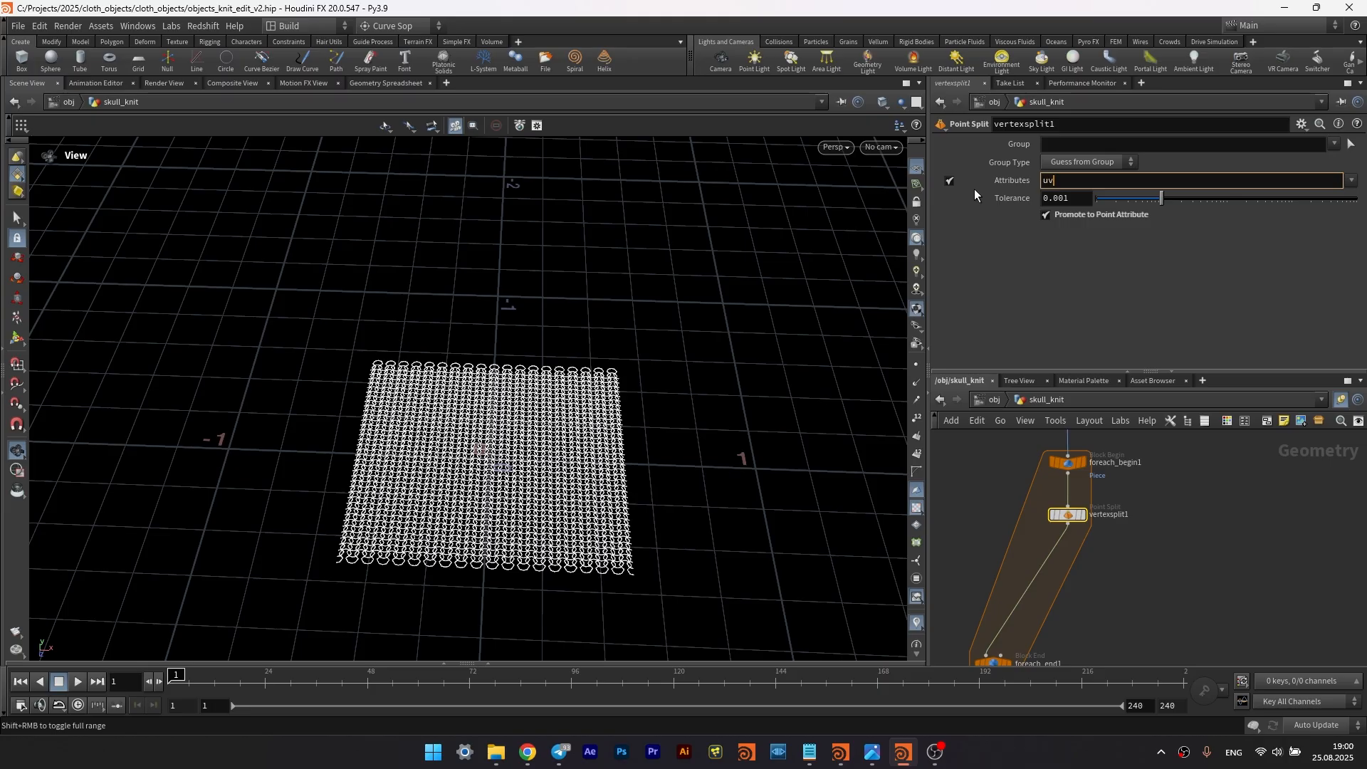
key("Return")
- Insert an Attribute Swap node after vertexsplit1 inside the for-each loop, offset from the vertical wire
key("Tab")
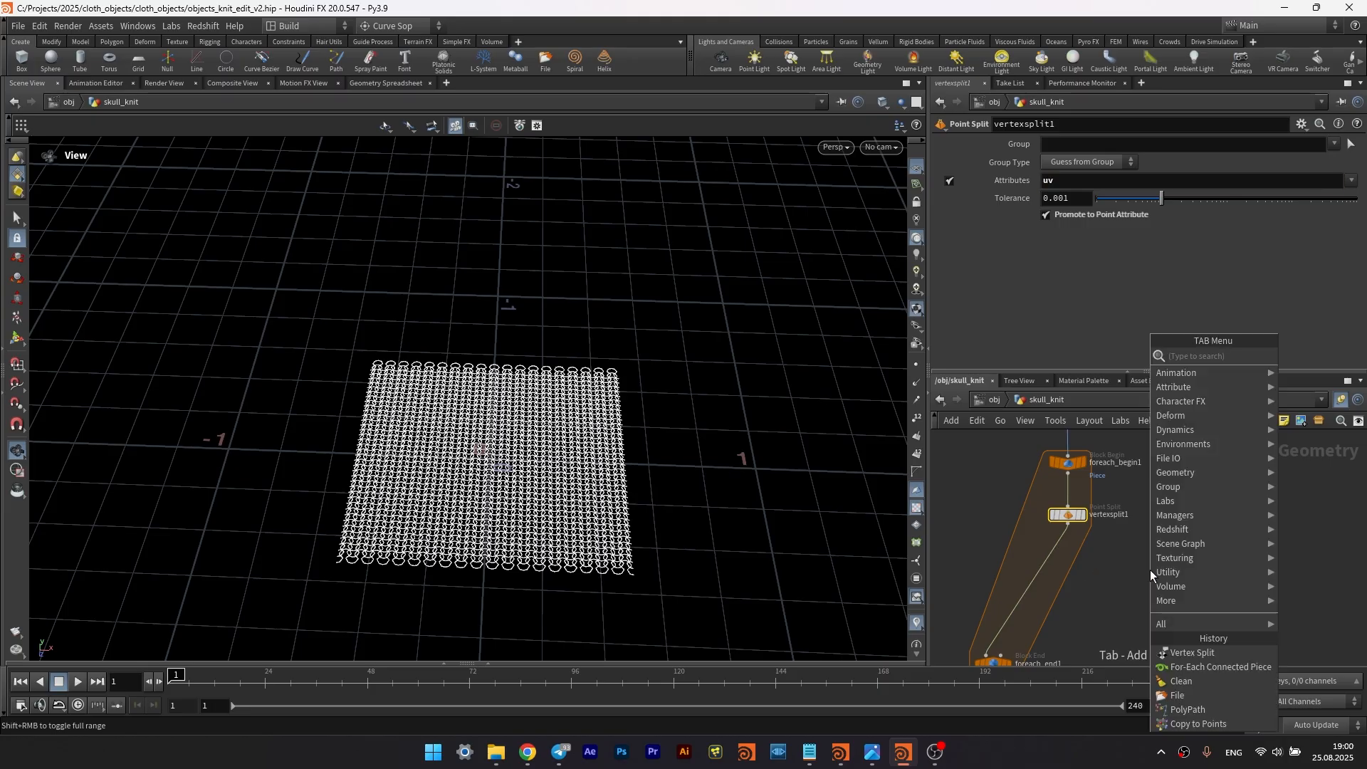
type("att sw")
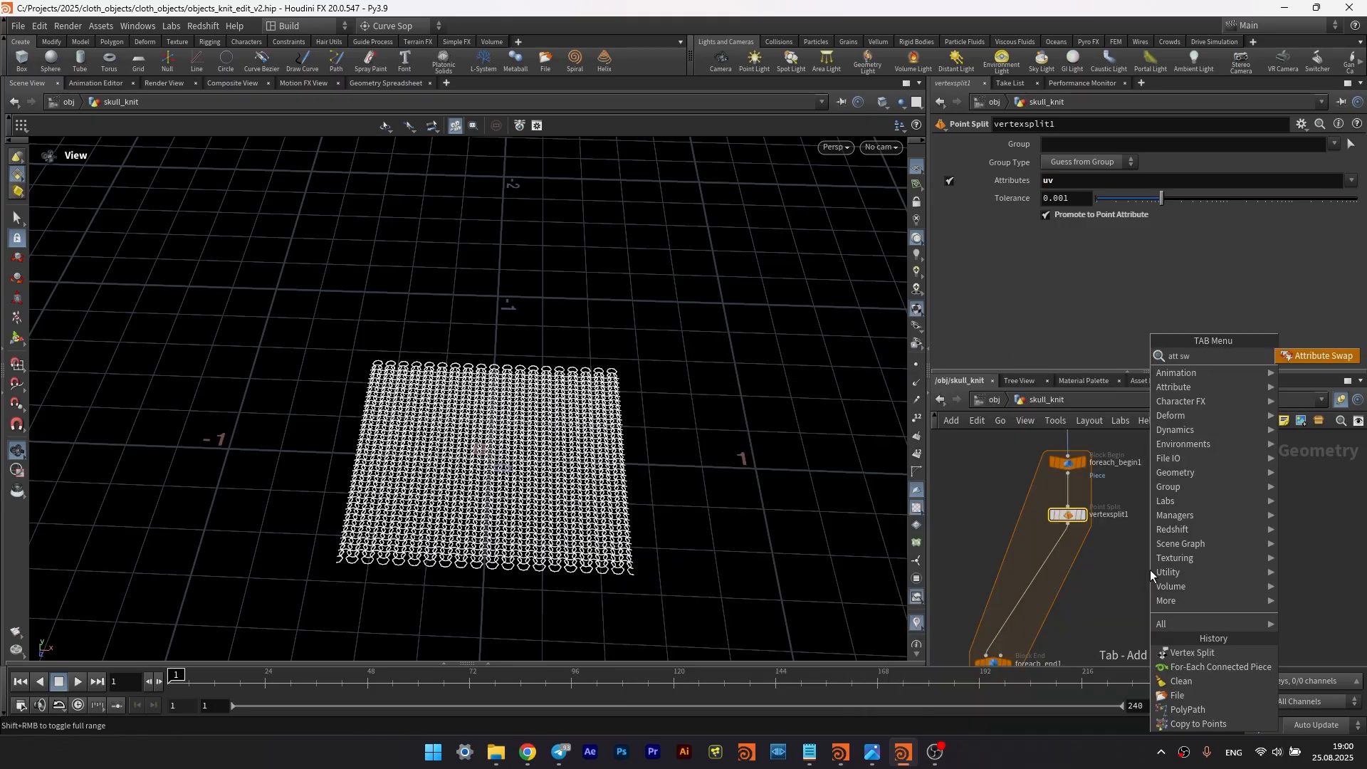
key("Return")
left_click(1045, 549)
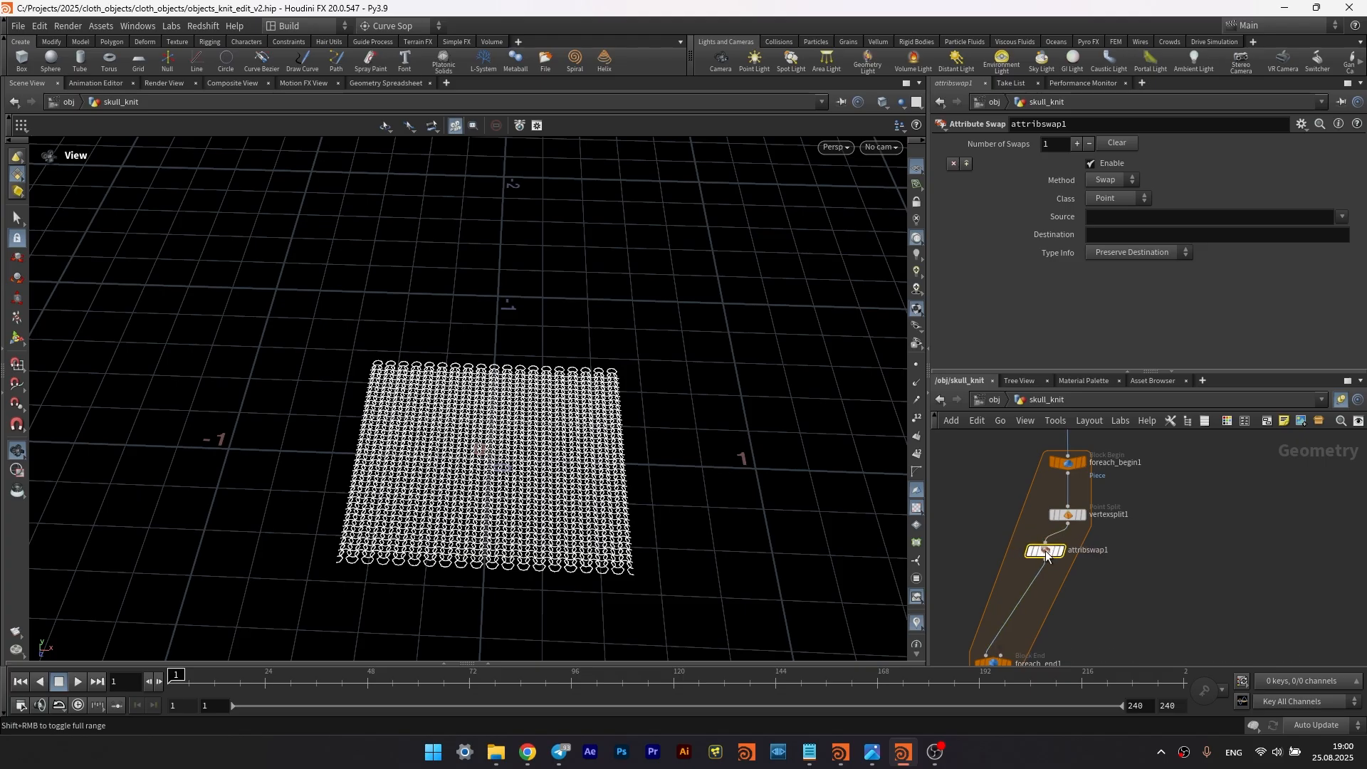
left_click_drag(1046, 550, 1114, 552)
- Set the point attribute swap's source to P and destination to uv, and display attribswap1 in the viewport
left_click(1109, 218)
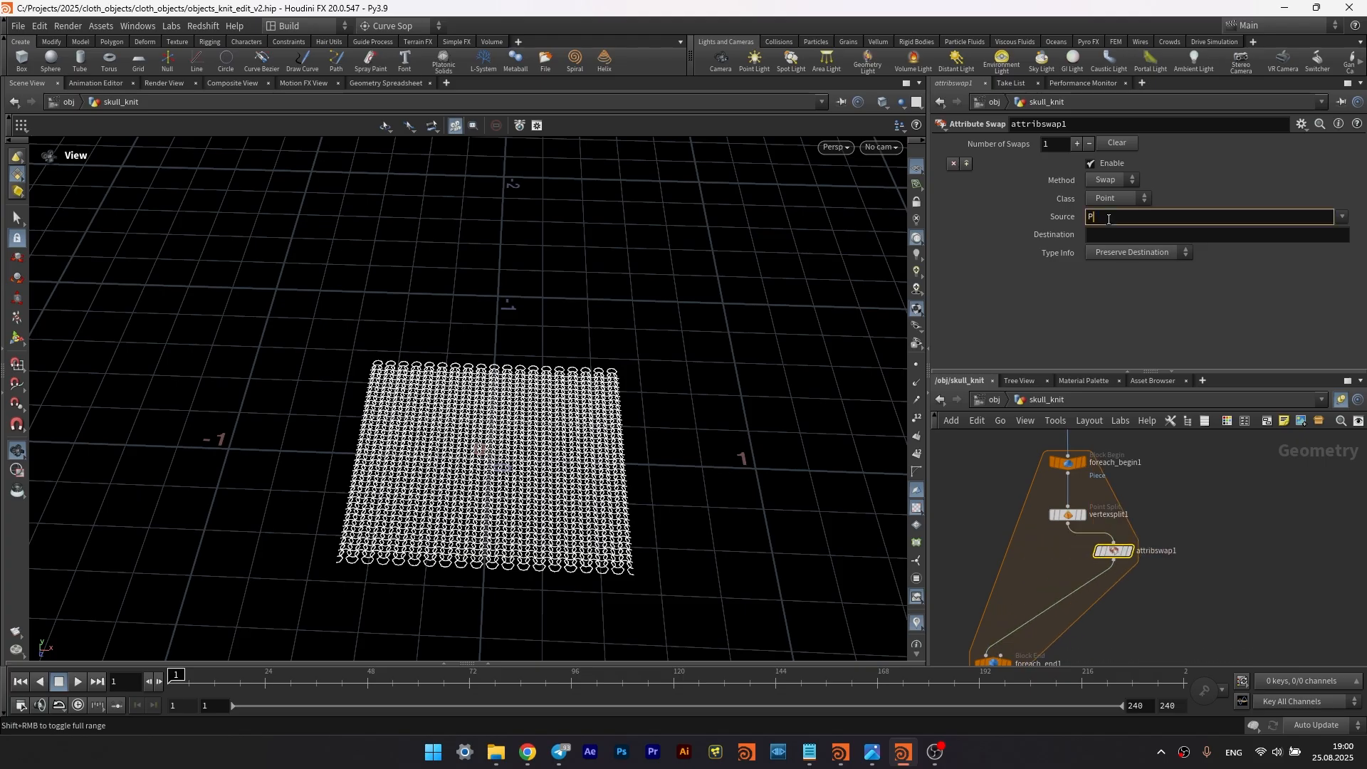
type("P")
key("Tab")
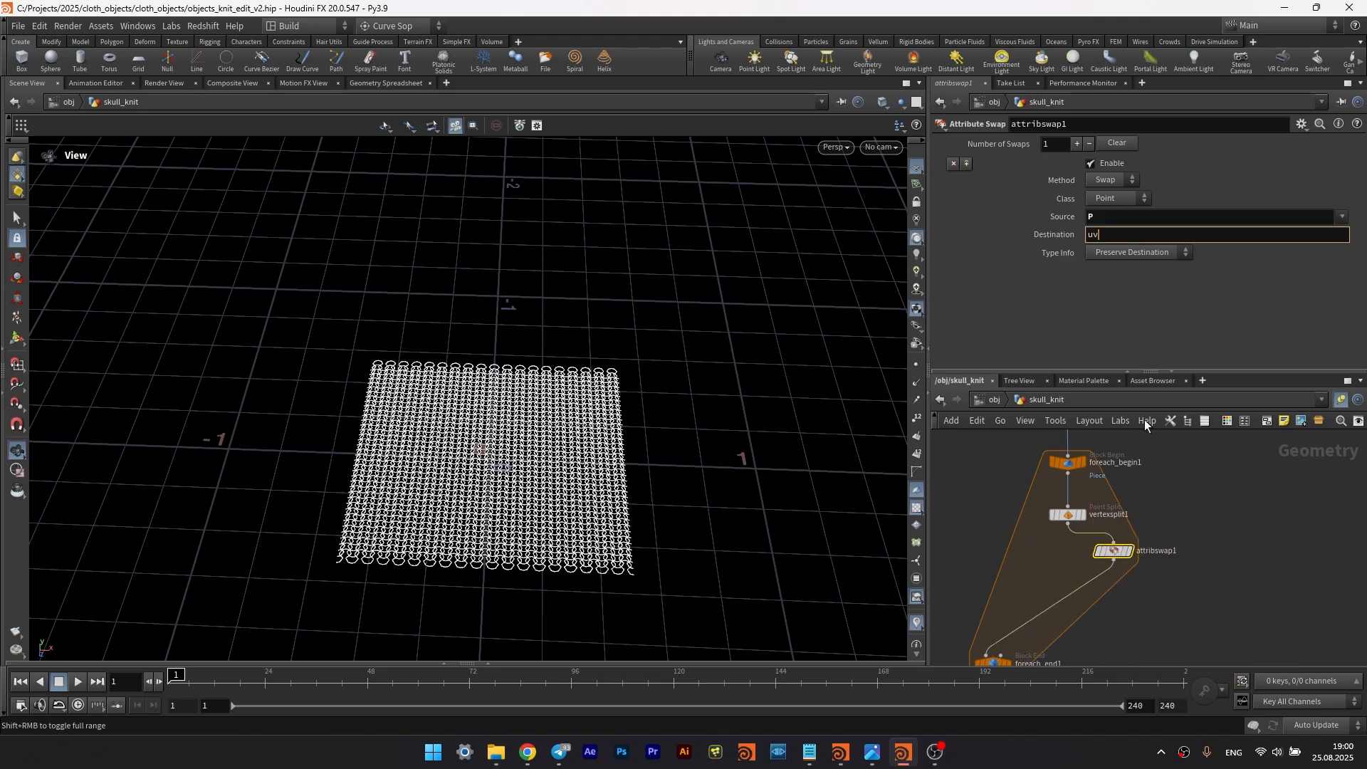
key("Return")
left_click(1135, 530)
left_click_drag(629, 421, 587, 372)
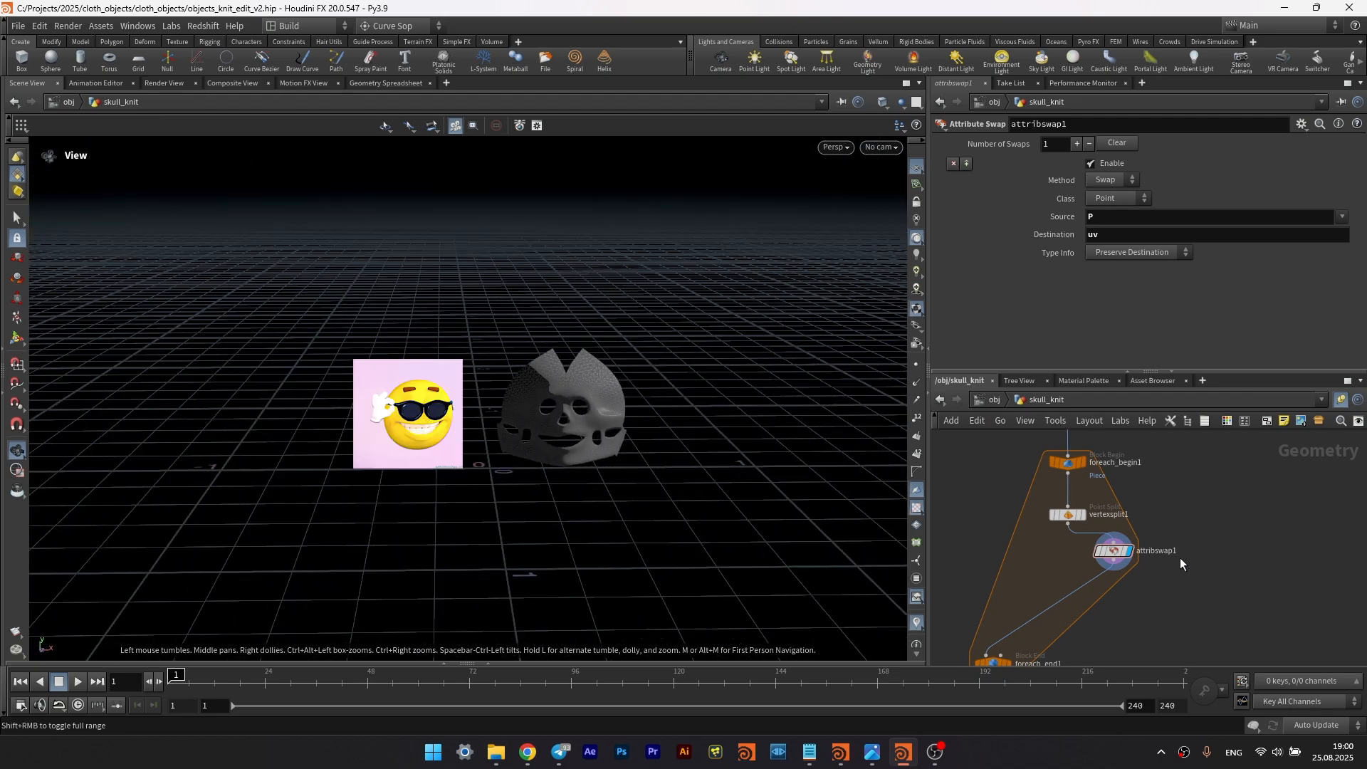
- Add a Divide node beside the loop's main branch and feed it from attribswap1
middle_click_drag(1181, 557, 1156, 506)
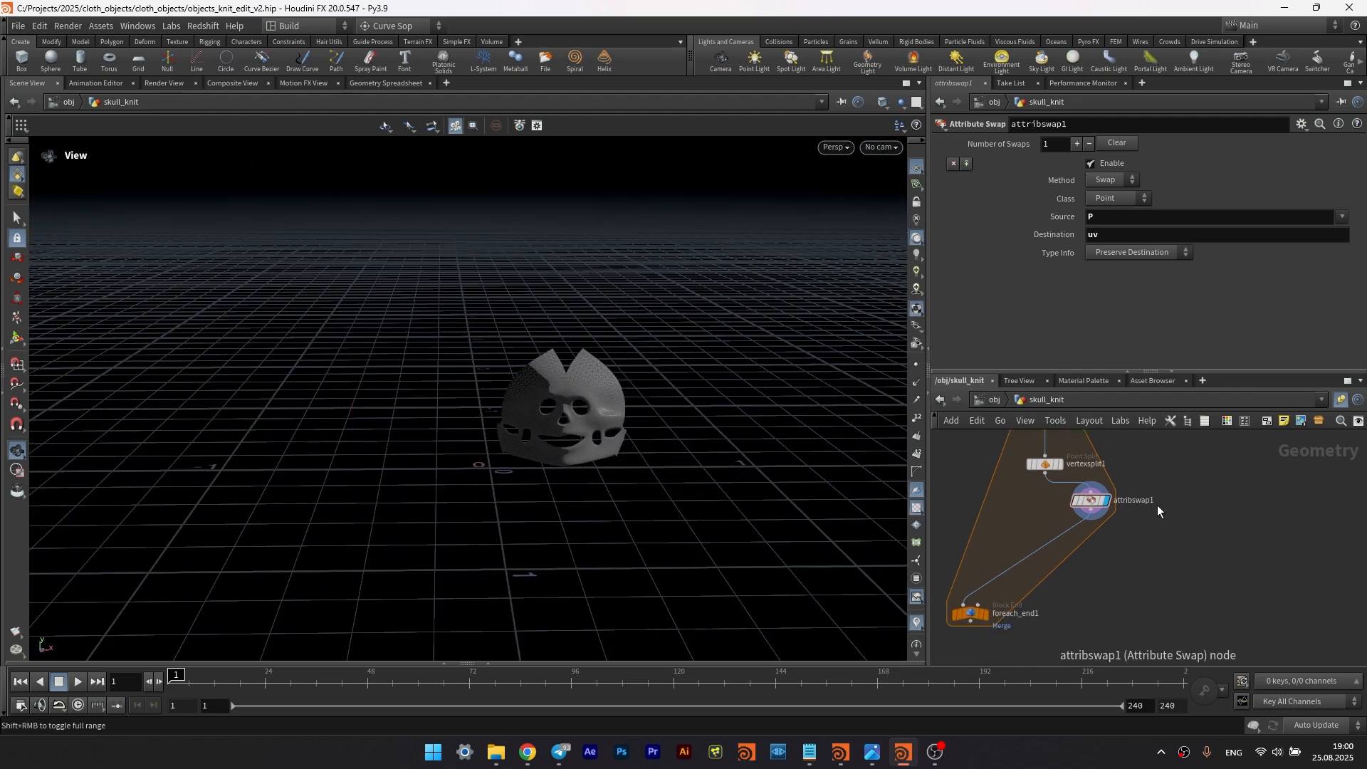
key("Tab")
type("div")
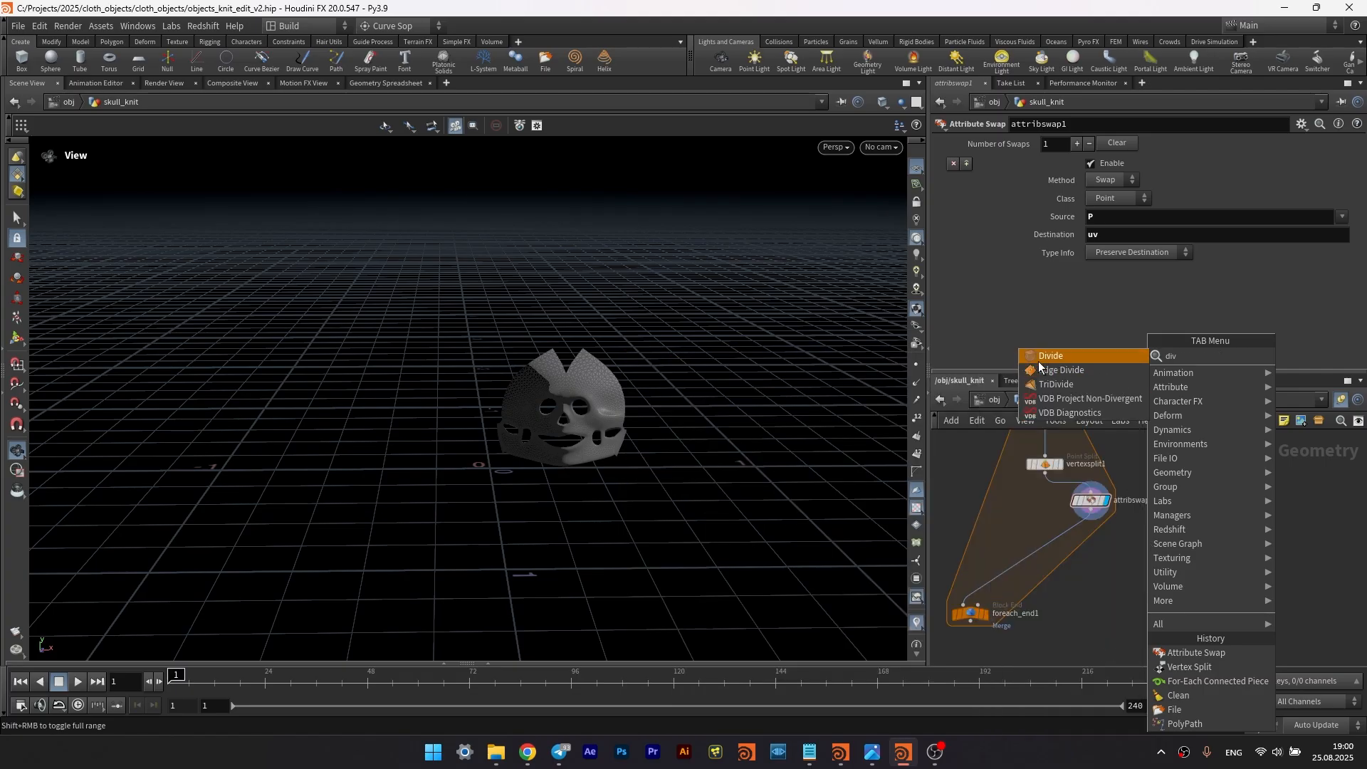
key("Return")
left_click(1140, 536)
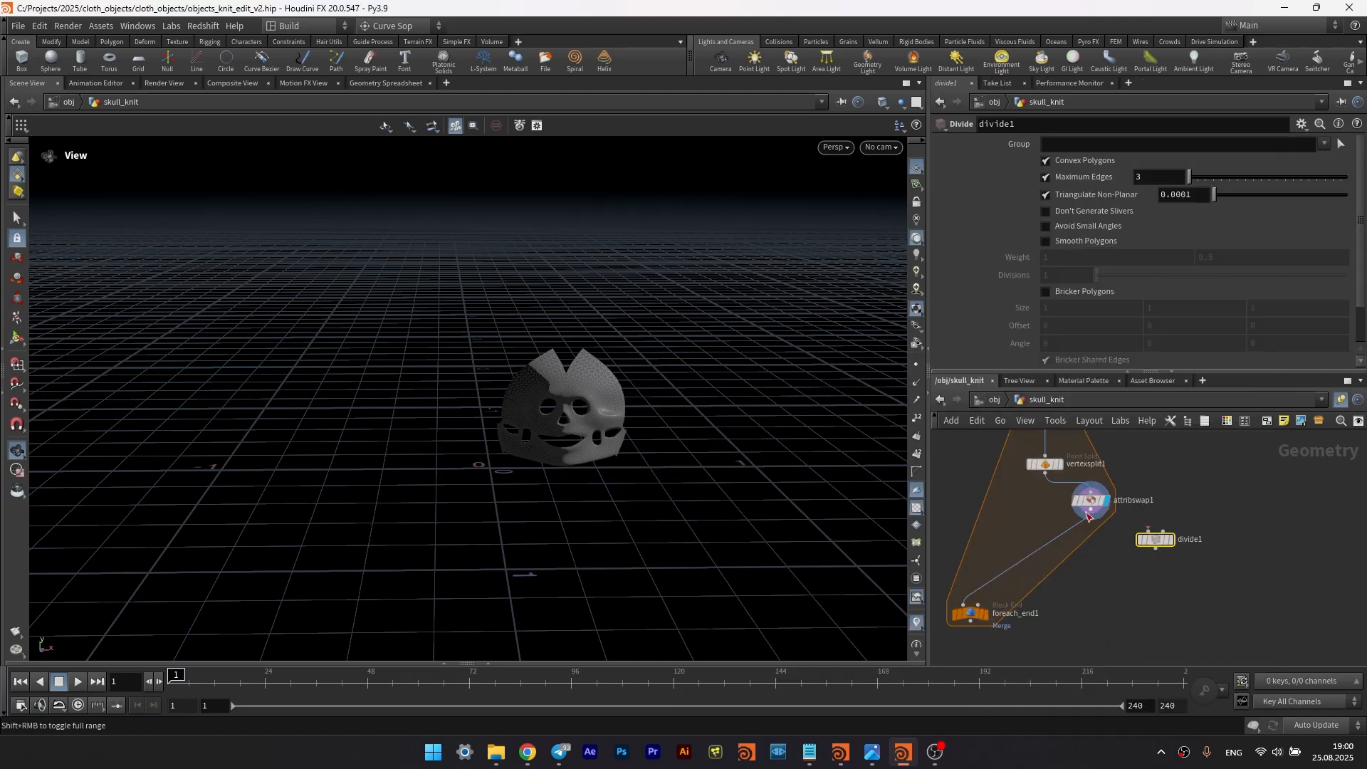
- Add an Ends node below divide1 and connect it to the Divide output
key("Tab")
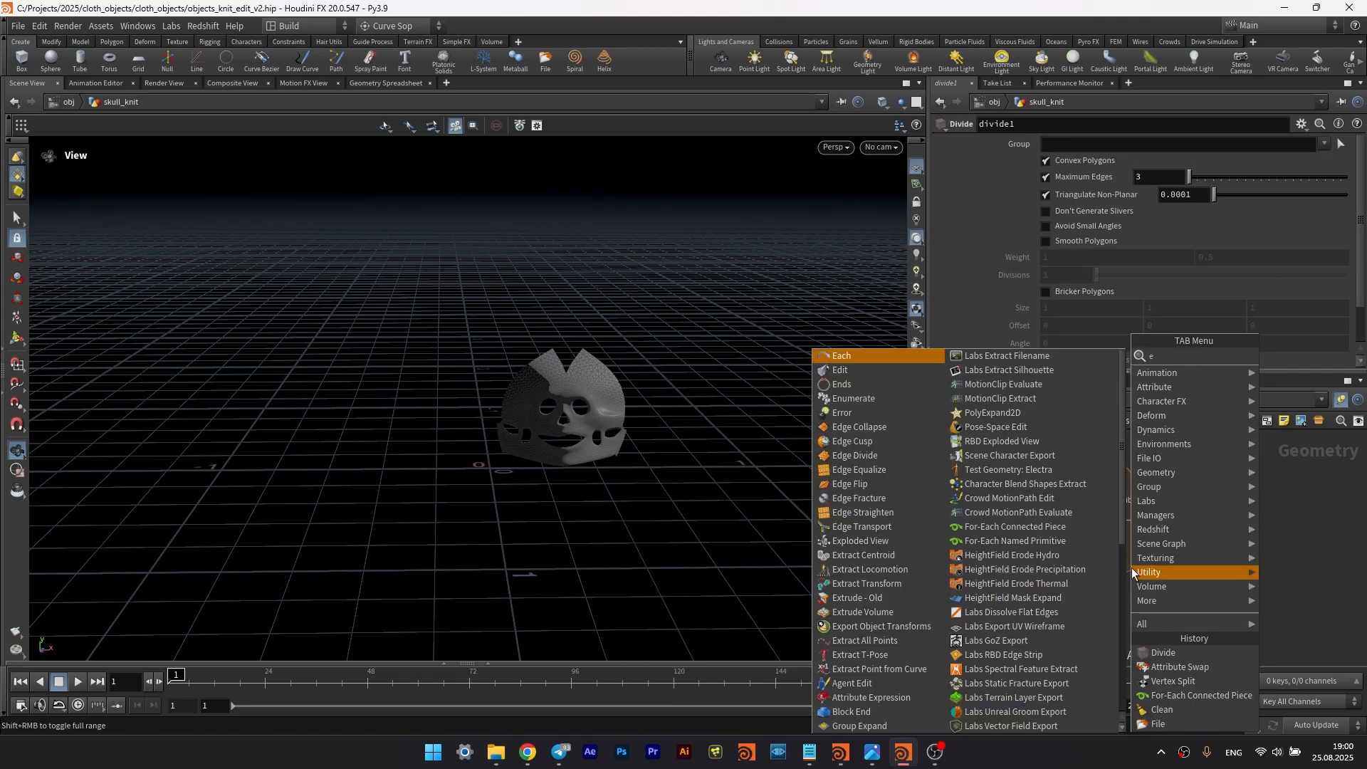
type("end")
key("Return")
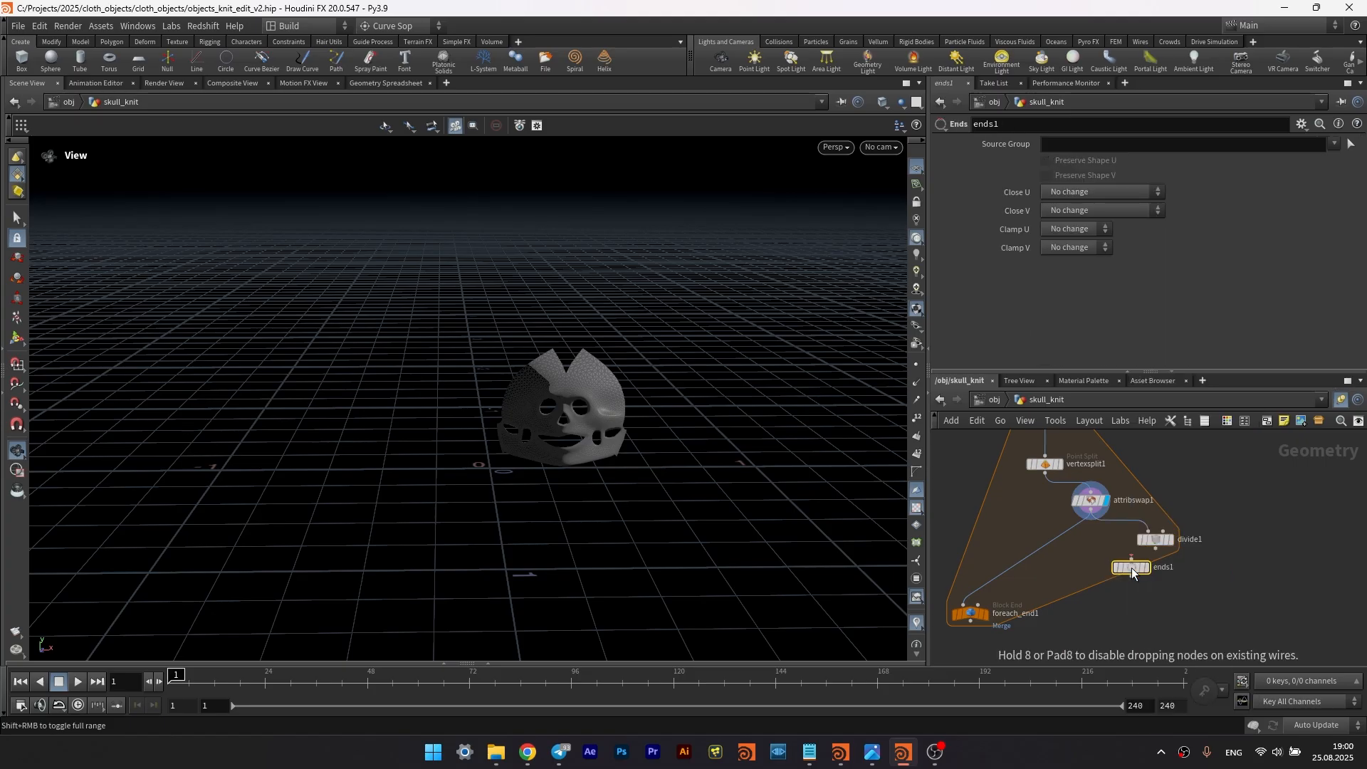
left_click(1132, 570)
left_click_drag(1133, 568, 1149, 608)
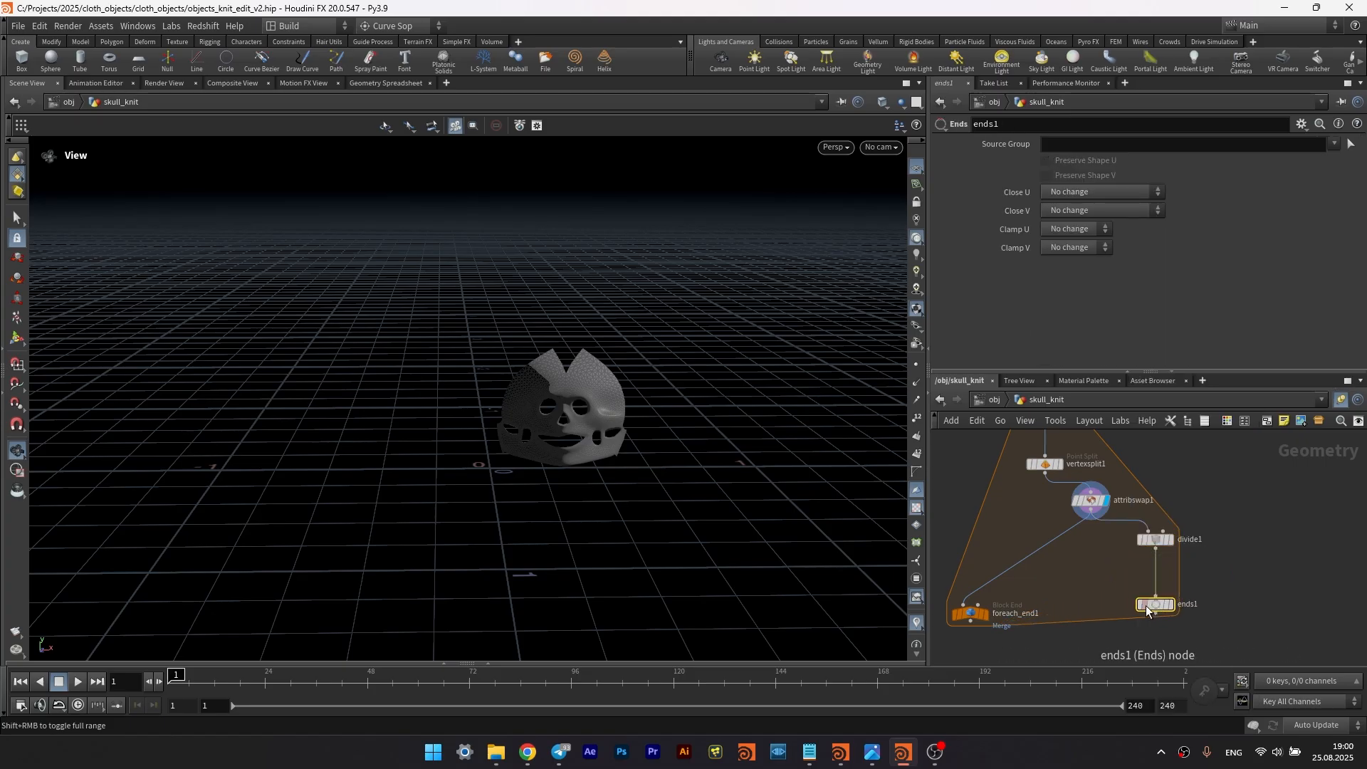
- Add a Null node inside the loop as a separate branch fed by vertexsplit1
middle_click_drag(1077, 563, 1086, 510)
left_click_drag(981, 566, 1078, 526)
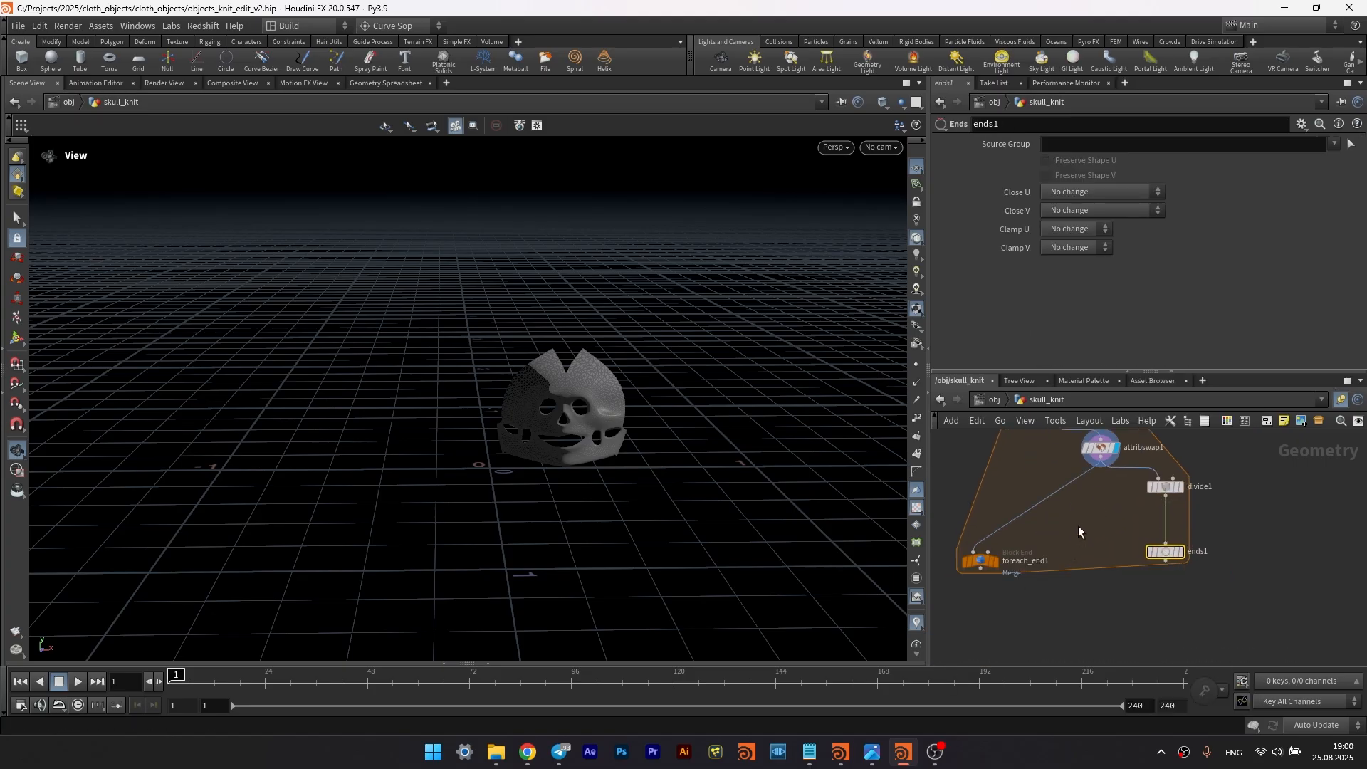
key("Tab")
type("nu")
key("Return")
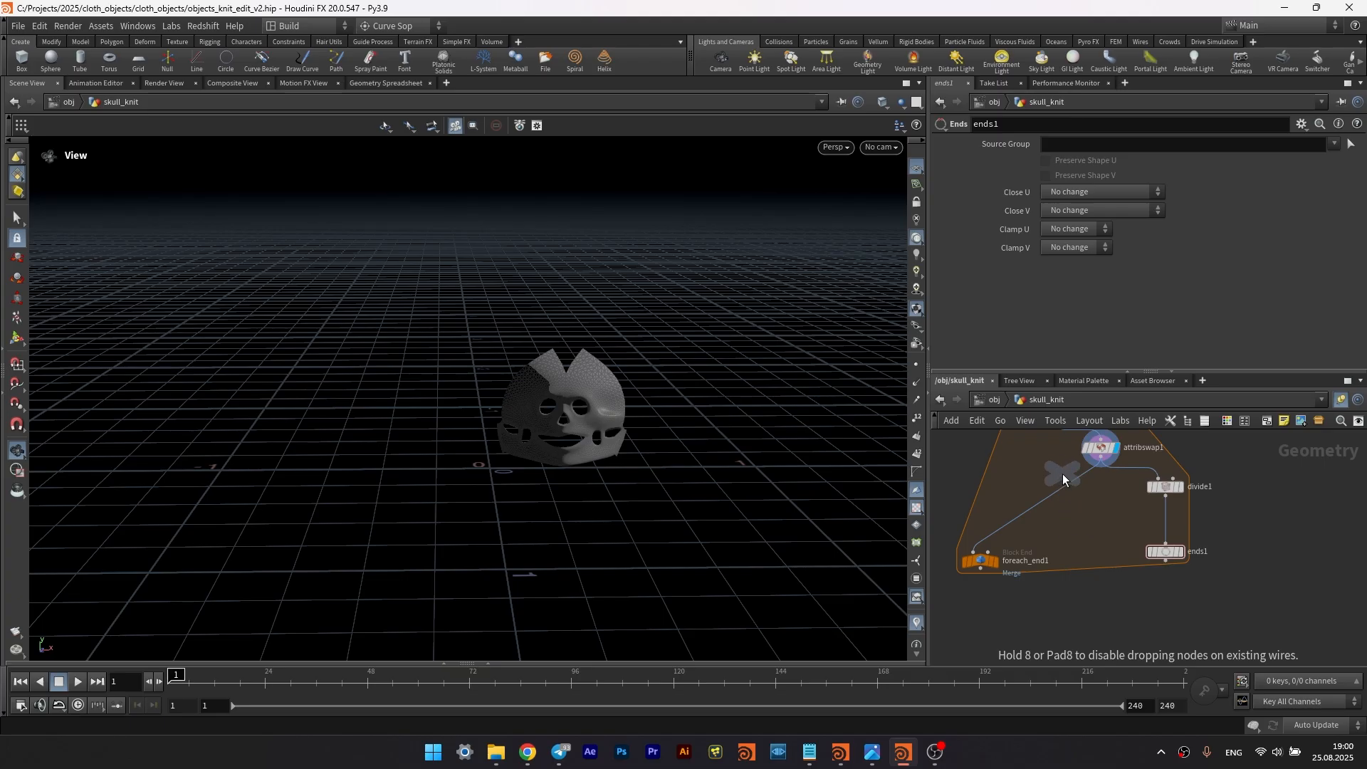
left_click(1044, 464)
middle_click_drag(1078, 463, 1089, 535)
left_click_drag(1066, 494, 1056, 527)
left_click_drag(1055, 541, 1032, 560)
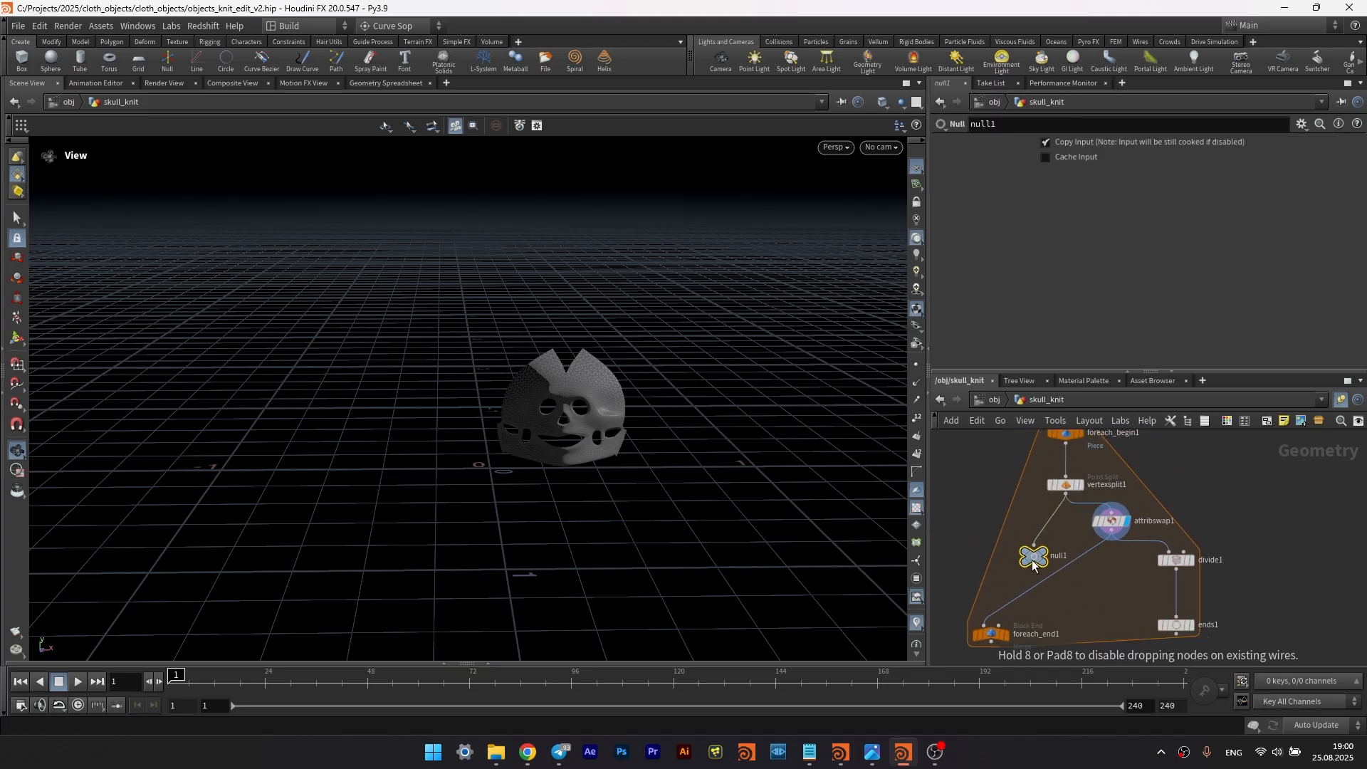
- Rename the null under vertexsplit1 as mesh_3d_space and move foreach_end1 lower to make room
middle_click_drag(1032, 560, 1215, 554)
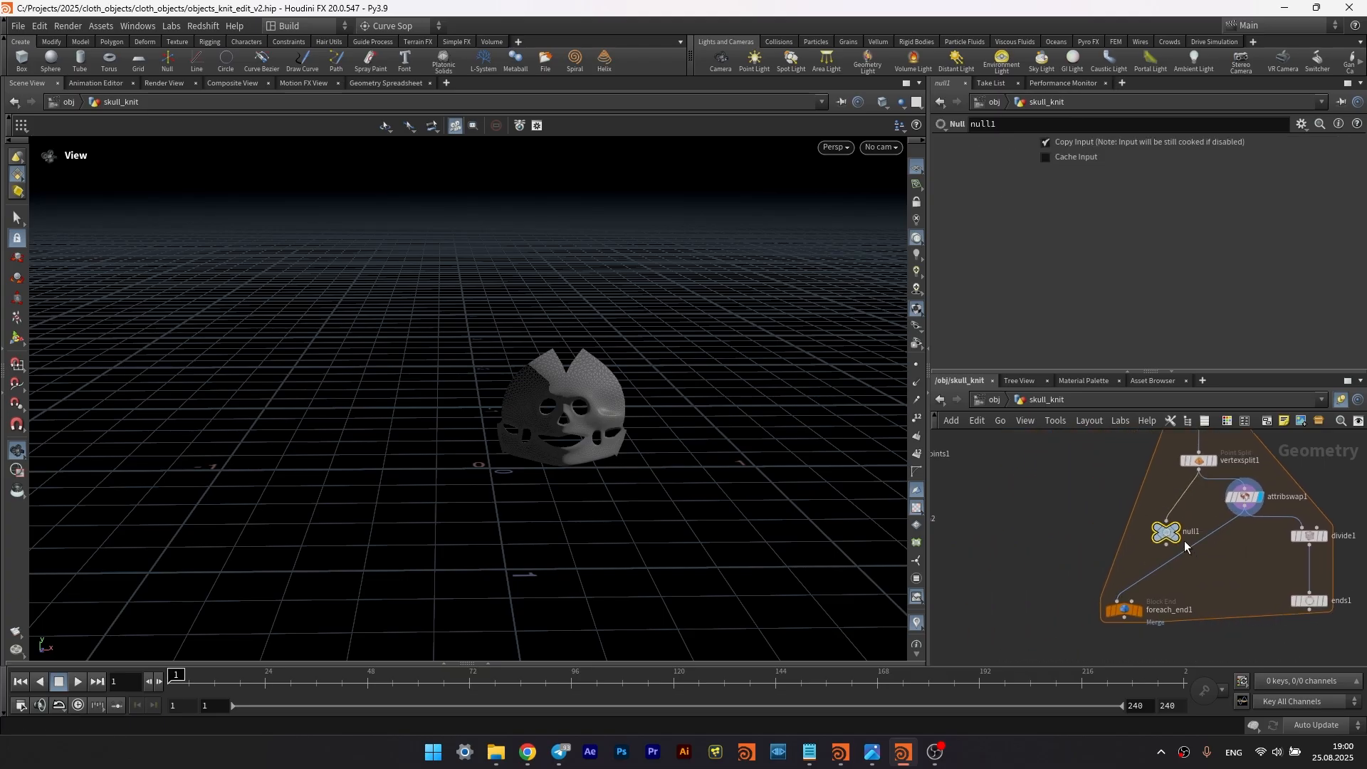
type("mesh_3d_space")
key("Return")
left_click_drag(1125, 604, 1087, 648)
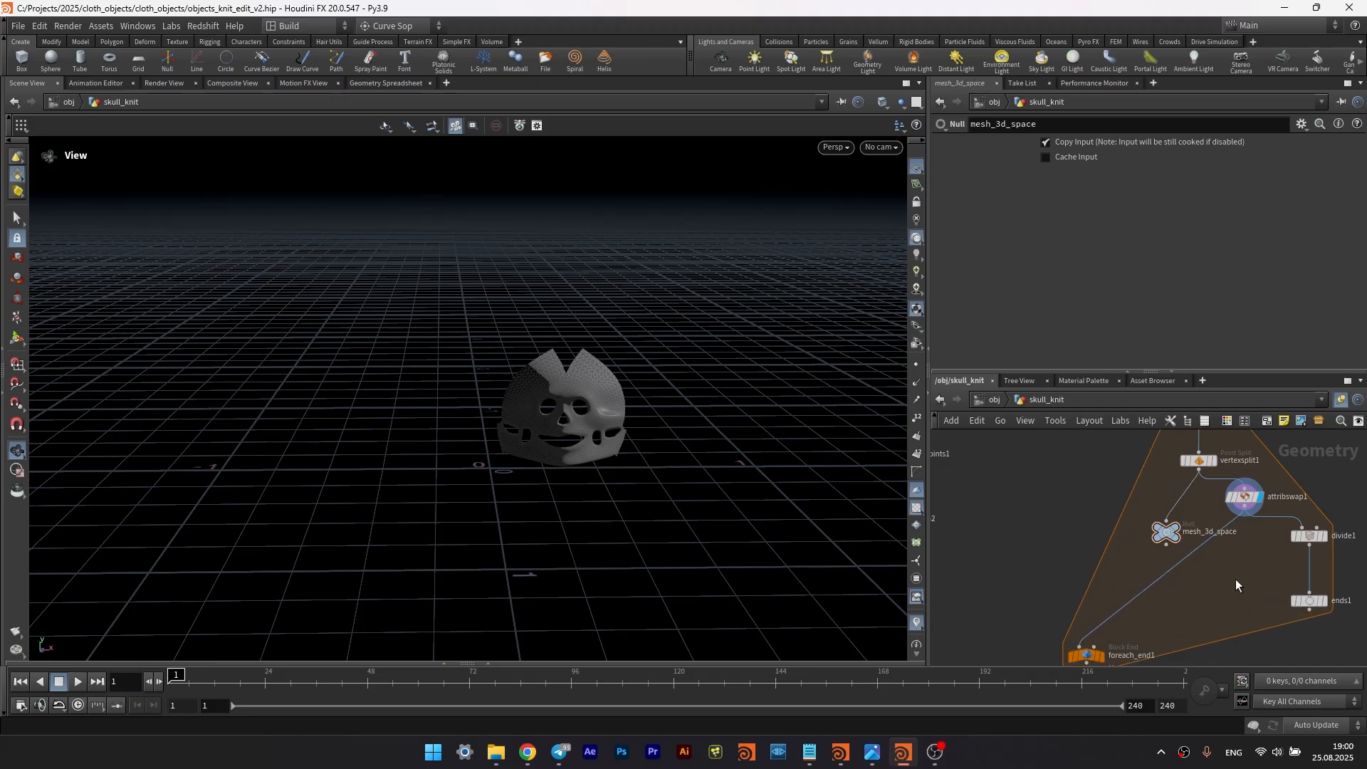
- Duplicate the mesh_3d_space null below attribswap1 and rename the copy as mesh_uv_space
middle_click_drag(1236, 579, 1193, 567)
left_click_drag(1122, 519, 1175, 546, "alt")
double_click(1225, 539)
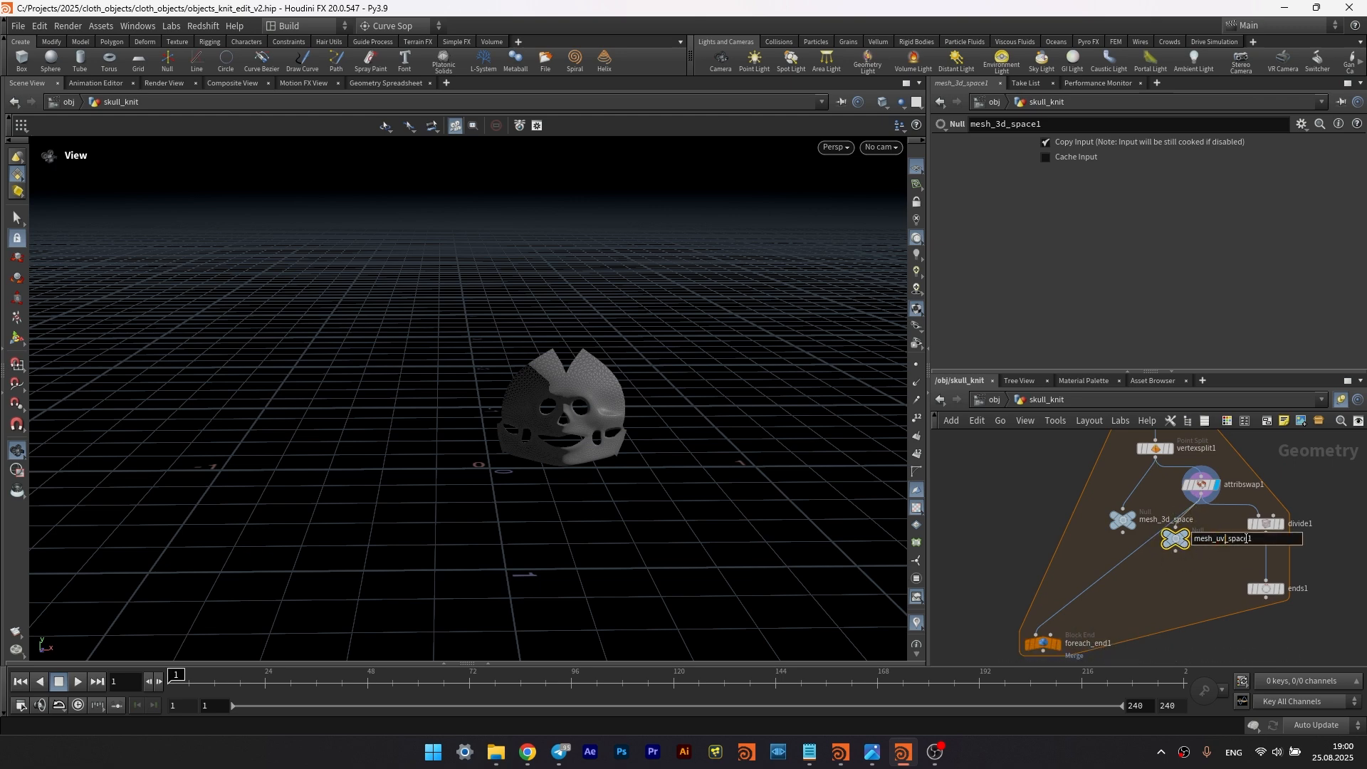
key("Return")
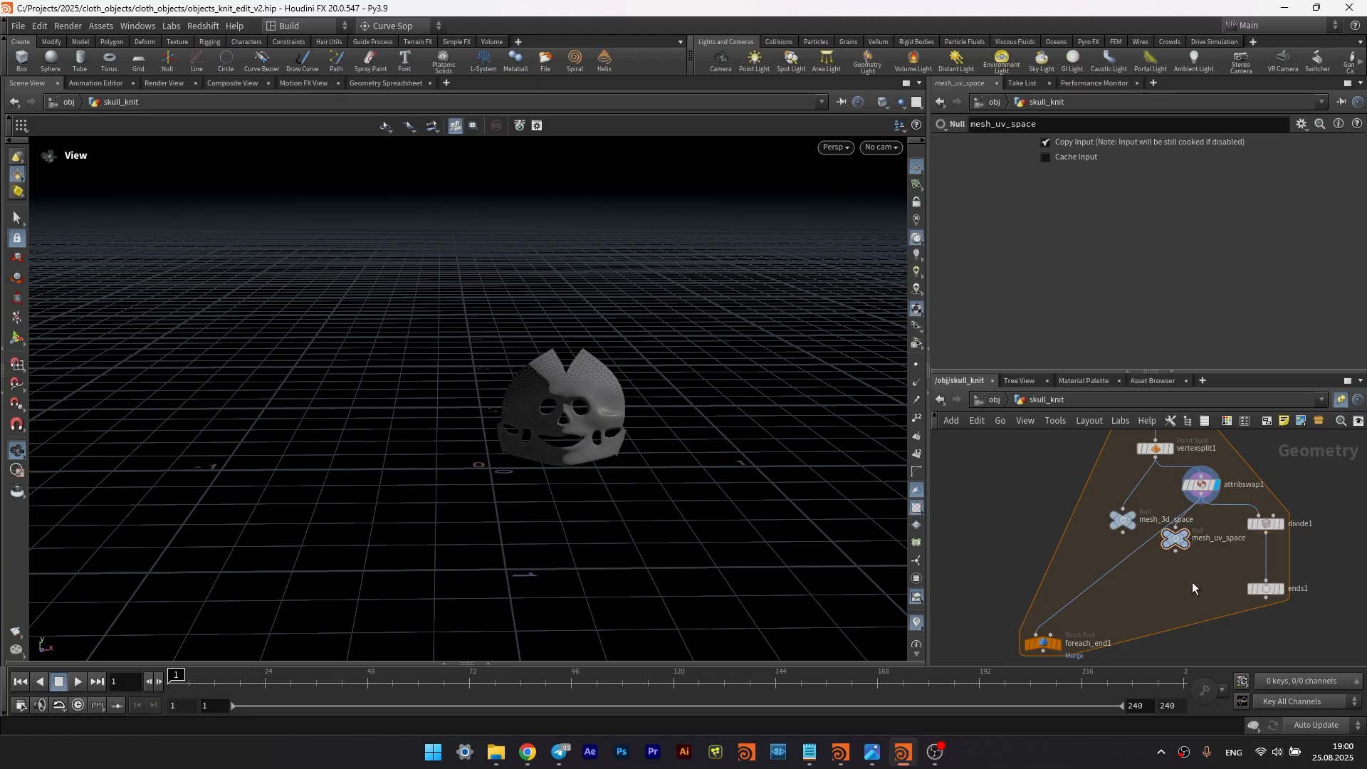
- Duplicate the mesh_uv_space null below ends1 and rename the copy as borders_uv_space
middle_click_drag(1192, 582, 1133, 546)
left_click_drag(1121, 505, 1148, 628, "alt")
double_click(1182, 625)
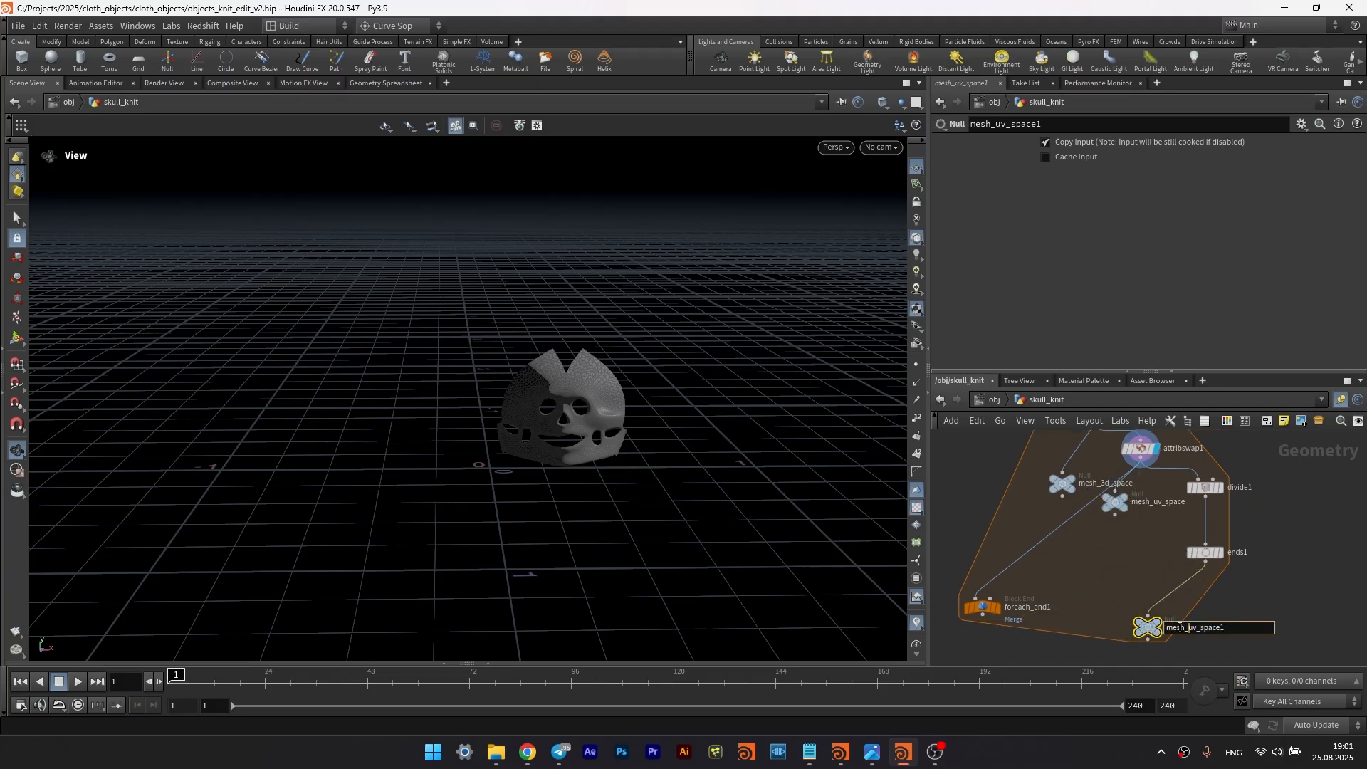
type("borders_")
key("Return")
- Add an Attribute Wrangle inside the loop between the null nodes and foreach_end1
middle_click_drag(1078, 592, 1152, 563)
key("Tab")
type("a")
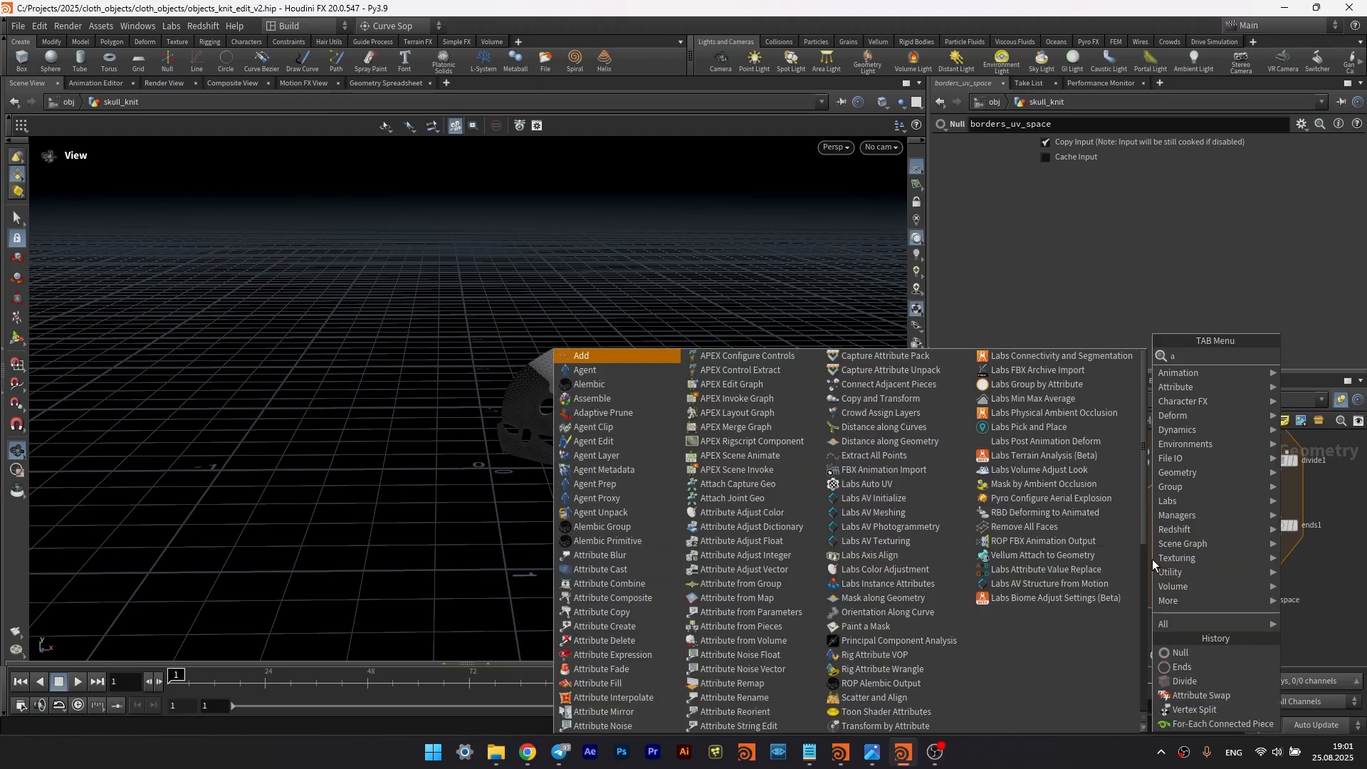
type("w")
left_click(1092, 357)
left_click(1132, 549)
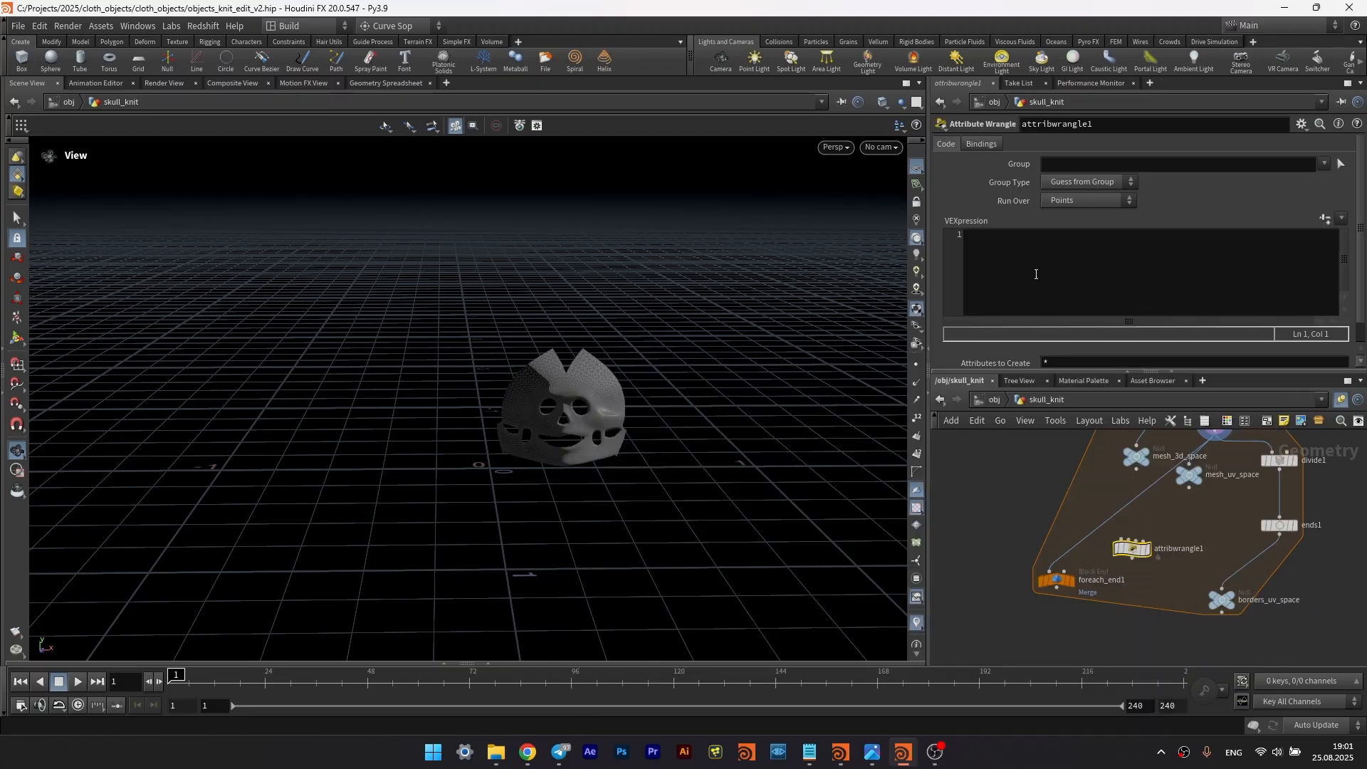
- Paste the VEX code computing surface and border distances with xyzdist and minpos, v@rest from primuv and prim_normal, and v@P = dist
left_click(1036, 274)
key("ctrl+v")
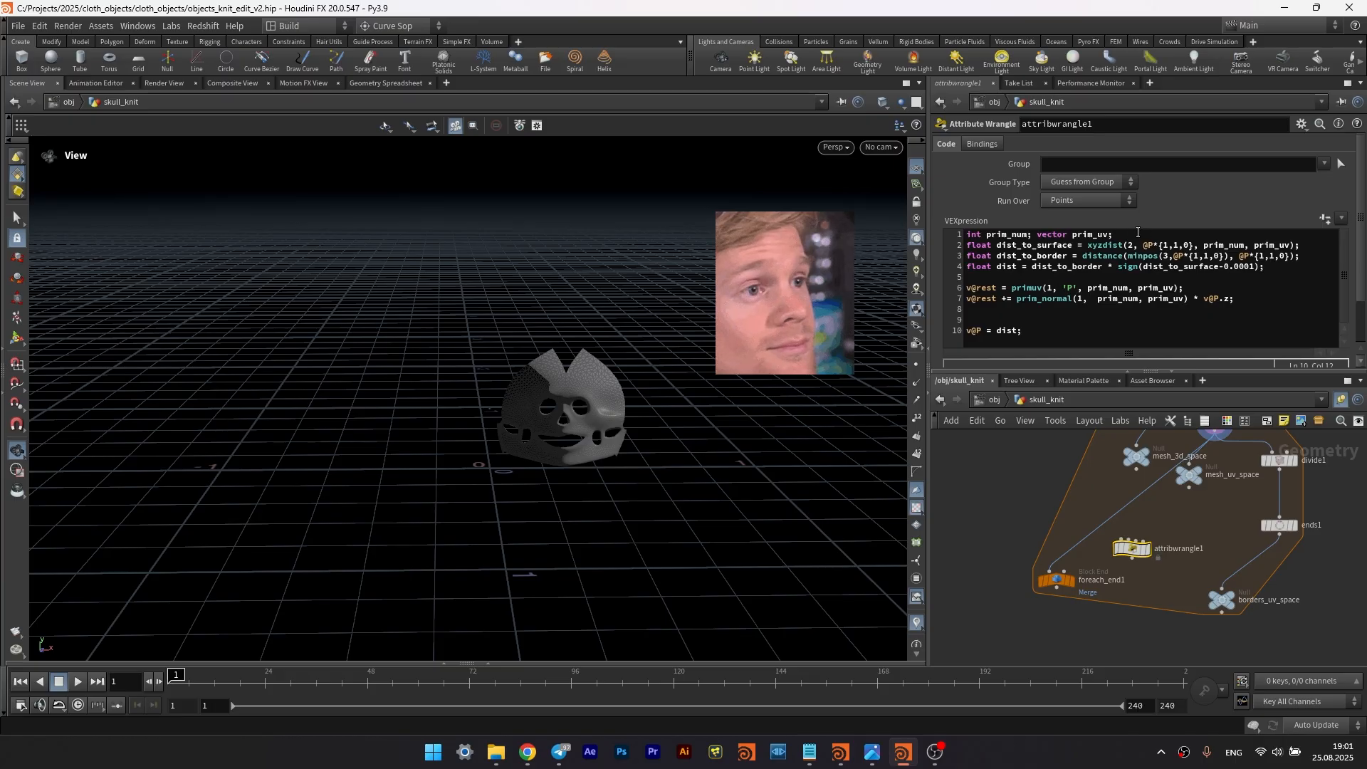
left_click_drag(1363, 287, 1364, 302)
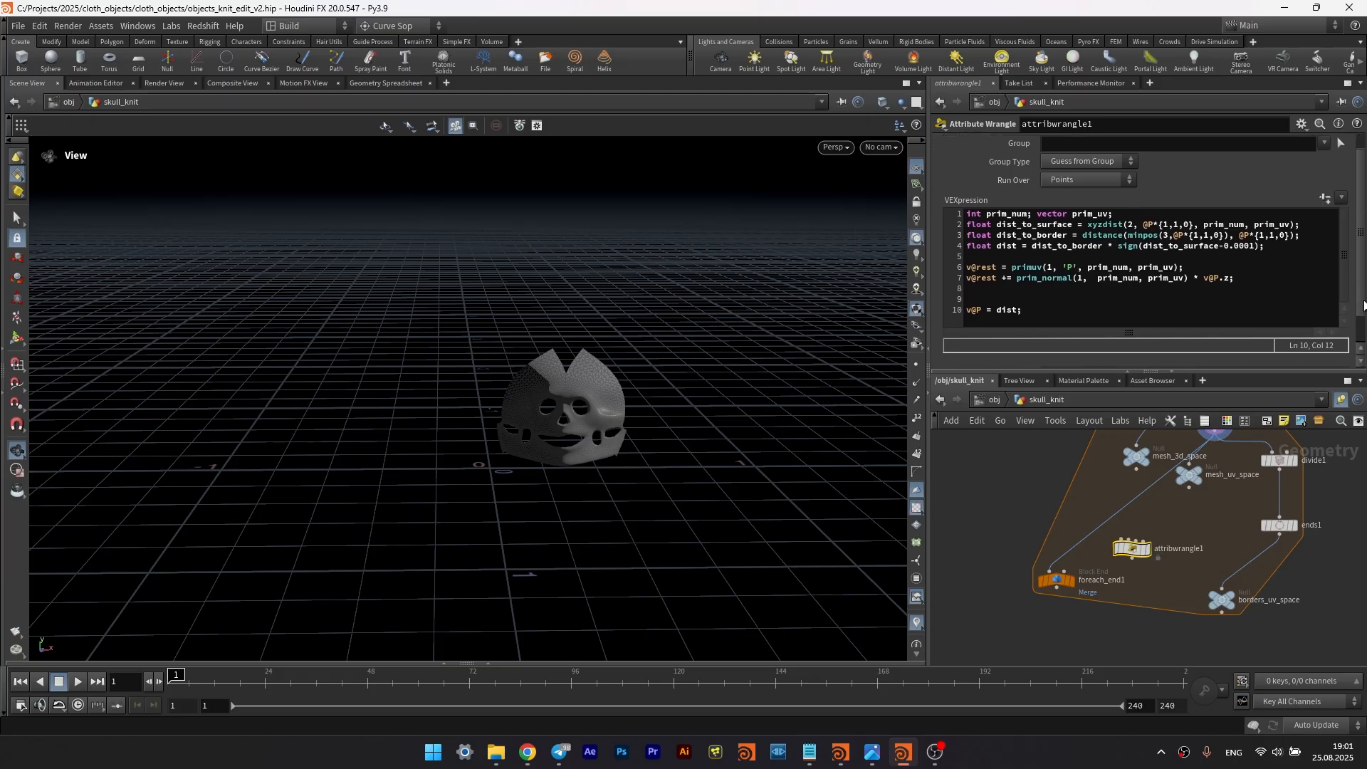
- Wire polypath2, mesh_3d_space, mesh_uv_space and borders_uv_space into attribwrangle1's first to fourth inputs respectively
middle_click_drag(1067, 503, 1132, 516)
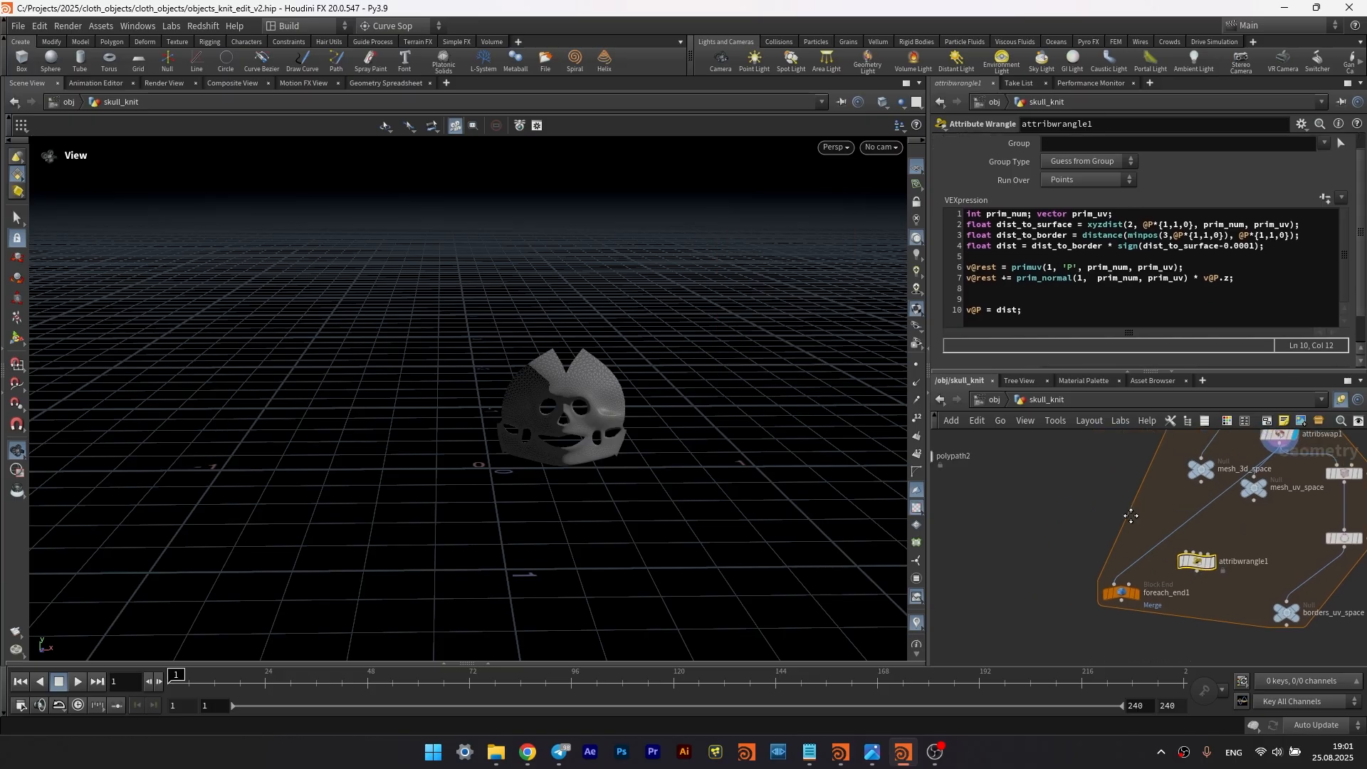
middle_click_drag(963, 483, 1059, 514)
middle_click_drag(1241, 574, 1120, 539)
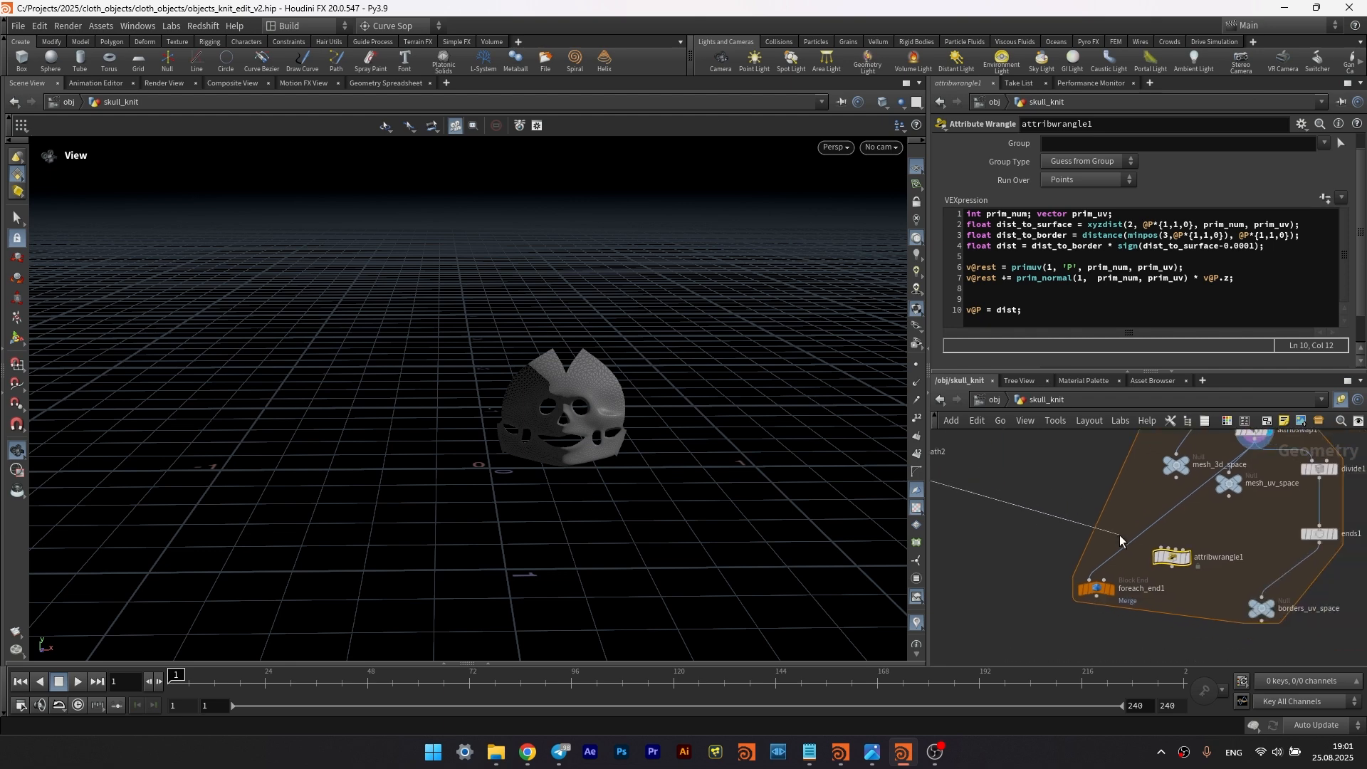
left_click(1160, 548)
left_click(1175, 480)
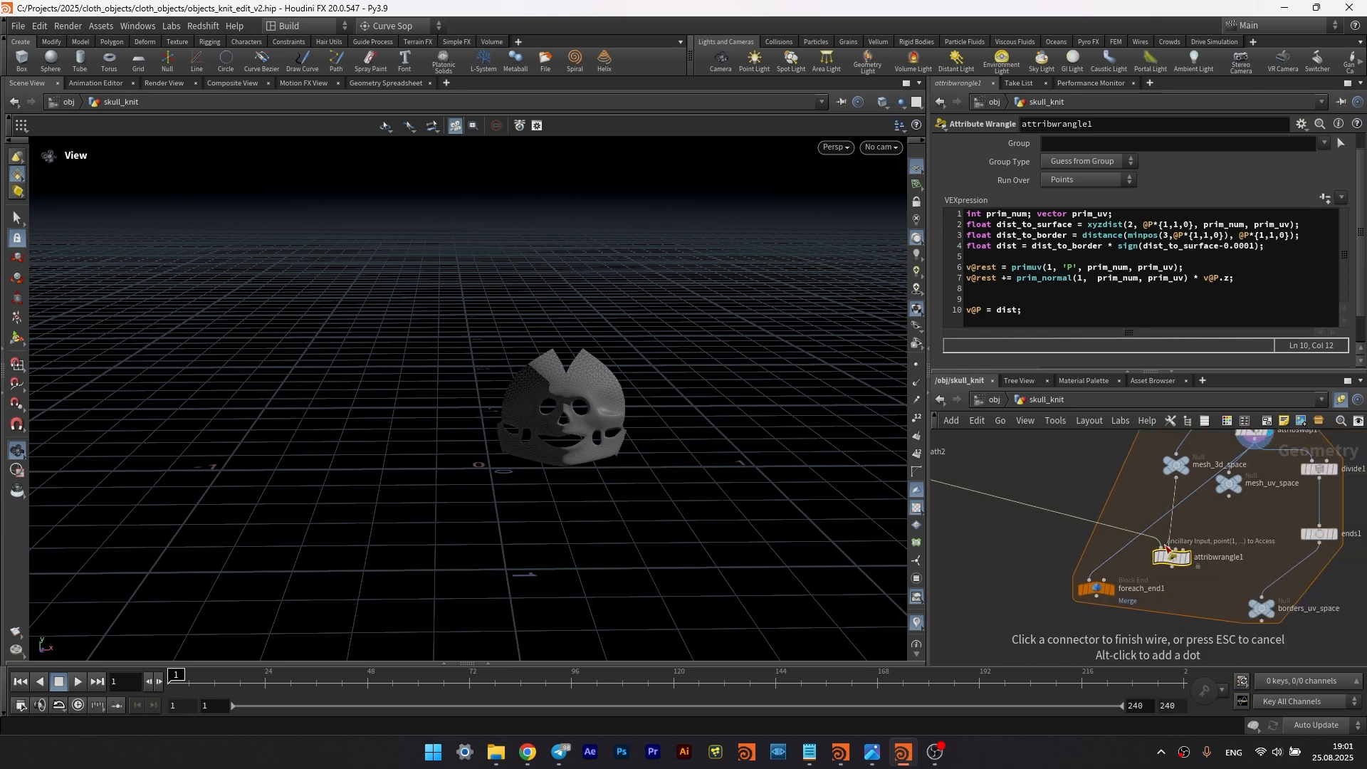
left_click(1169, 548)
left_click(1229, 494)
left_click(1172, 547)
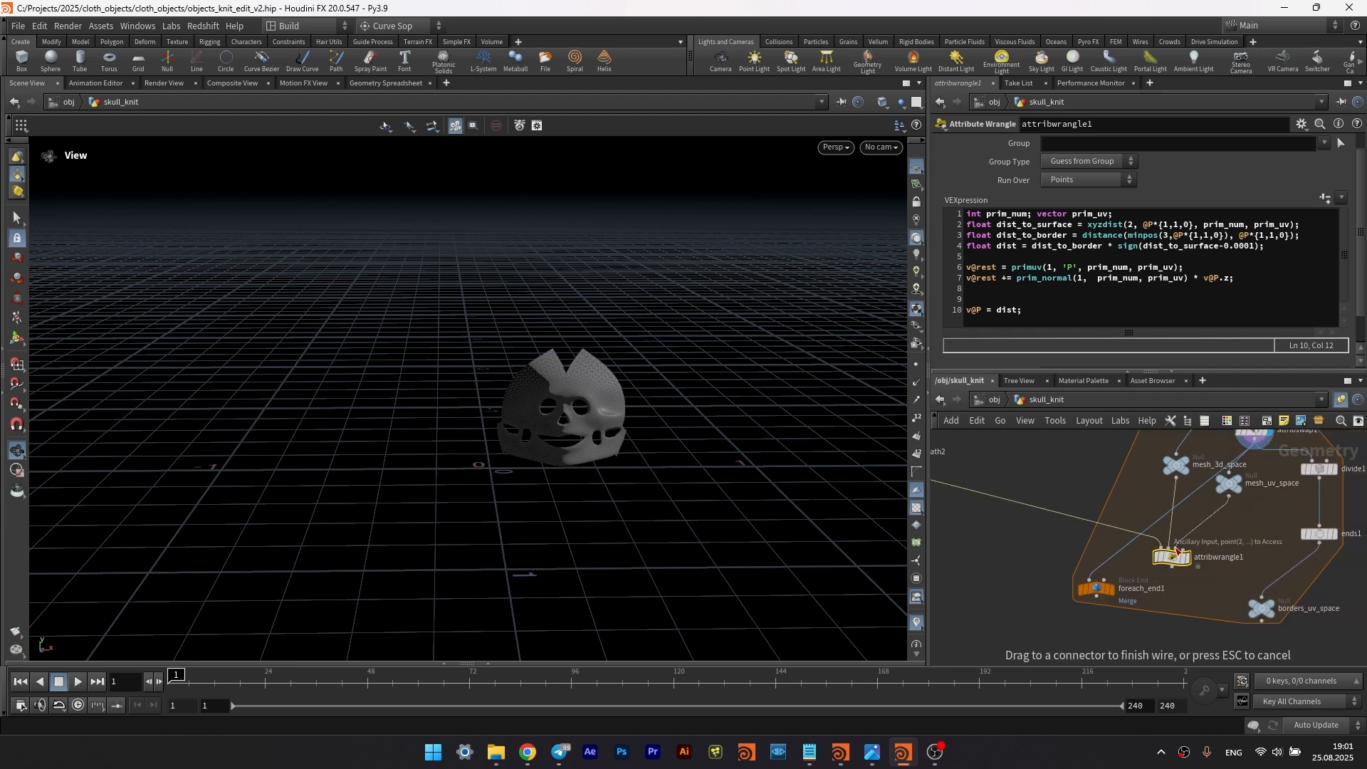
left_click(1259, 623)
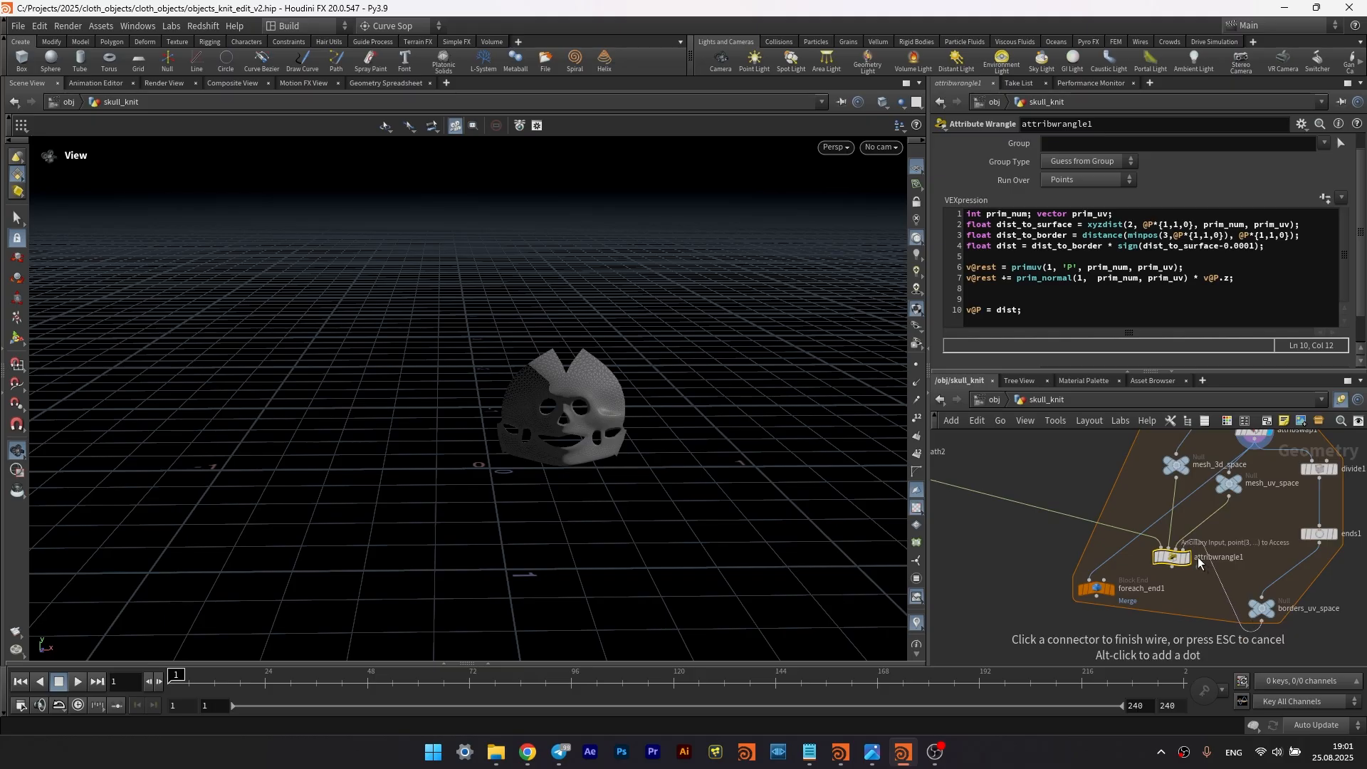
left_click(1195, 557)
middle_click_drag(1155, 584, 1182, 505)
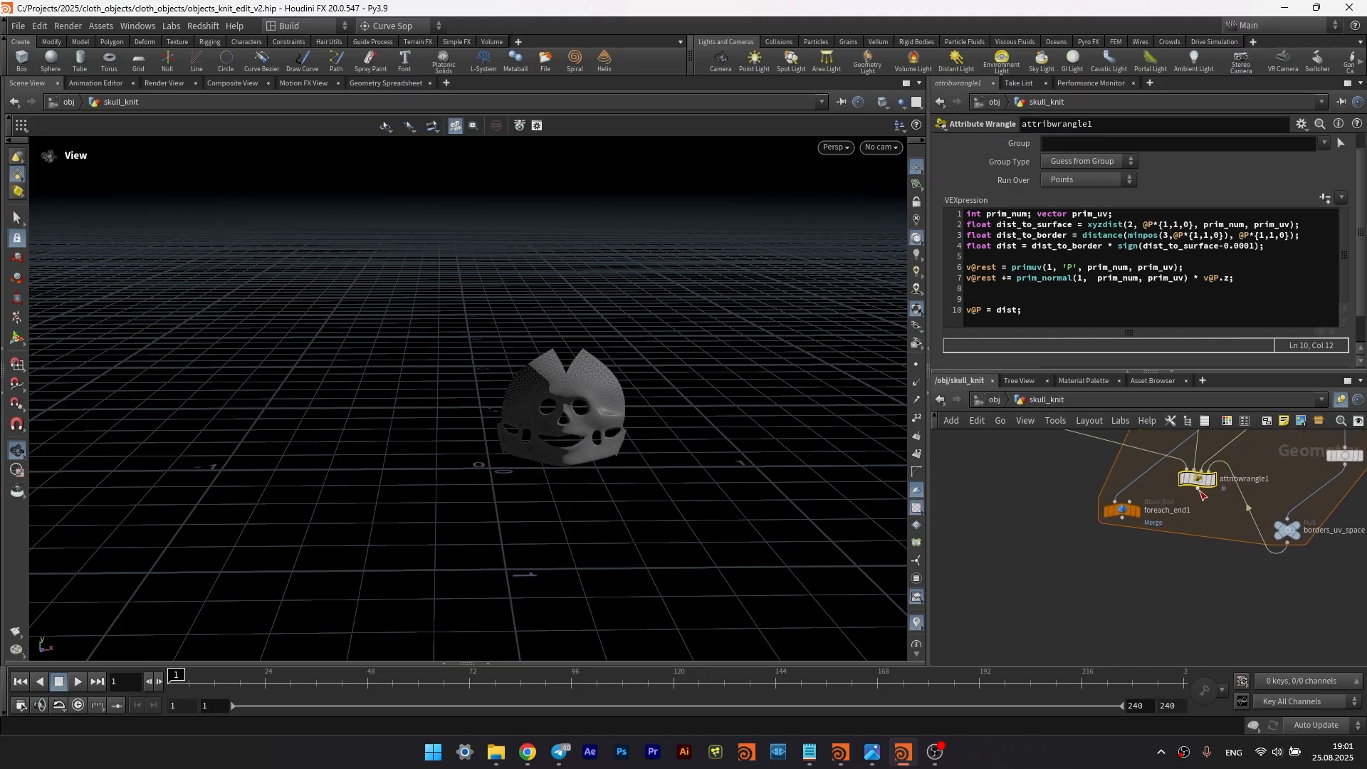
- Wire attribwrangle1 into foreach_end1 and space the two nodes apart in the network
left_click(1198, 487)
left_click(1116, 503)
left_click_drag(1118, 506, 1114, 626)
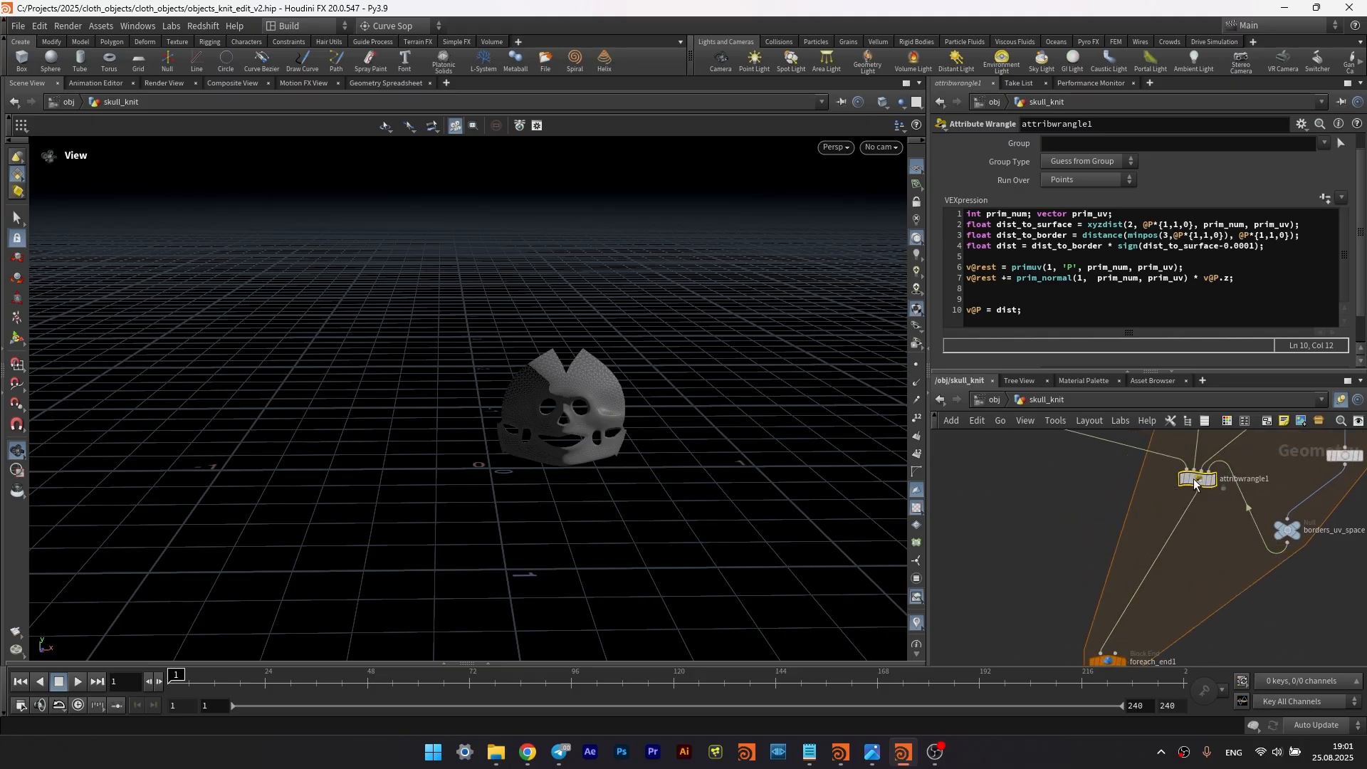
left_click_drag(1197, 478, 1102, 488)
- Insert a Transform node between polypath2 and attribwrangle1, align it under polypath2 and display its result
middle_click_drag(1101, 487, 1291, 637)
key("Tab")
type("tra")
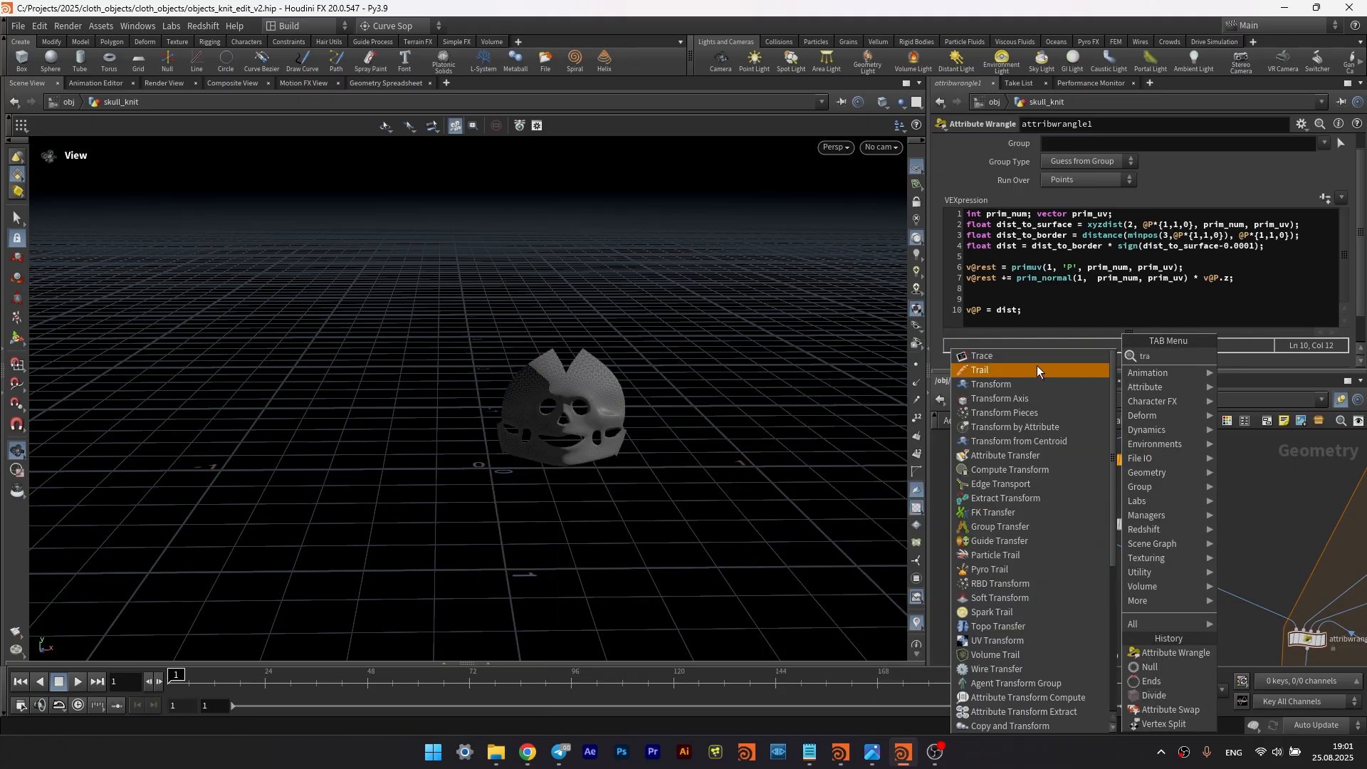
left_click(1005, 387)
left_click(1146, 562)
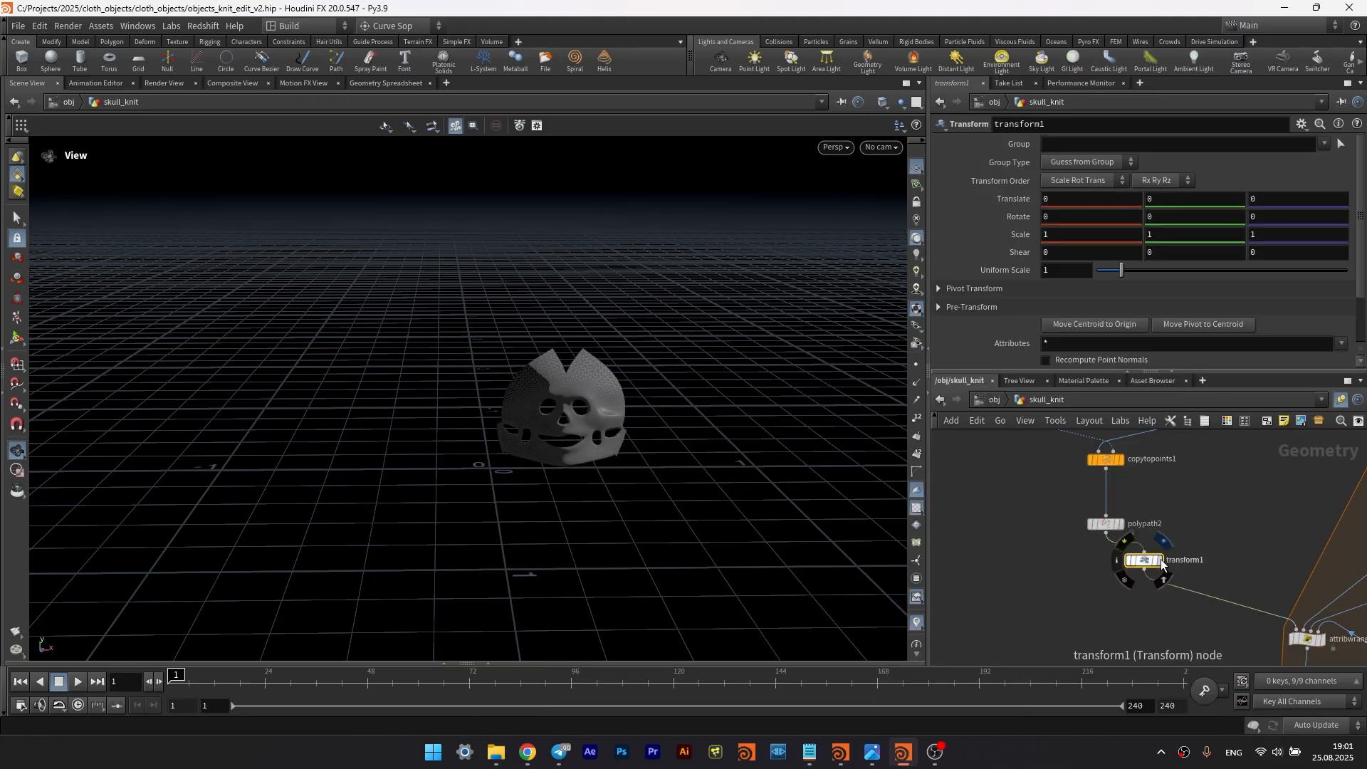
left_click(1158, 560)
left_click_drag(1146, 562, 1106, 566)
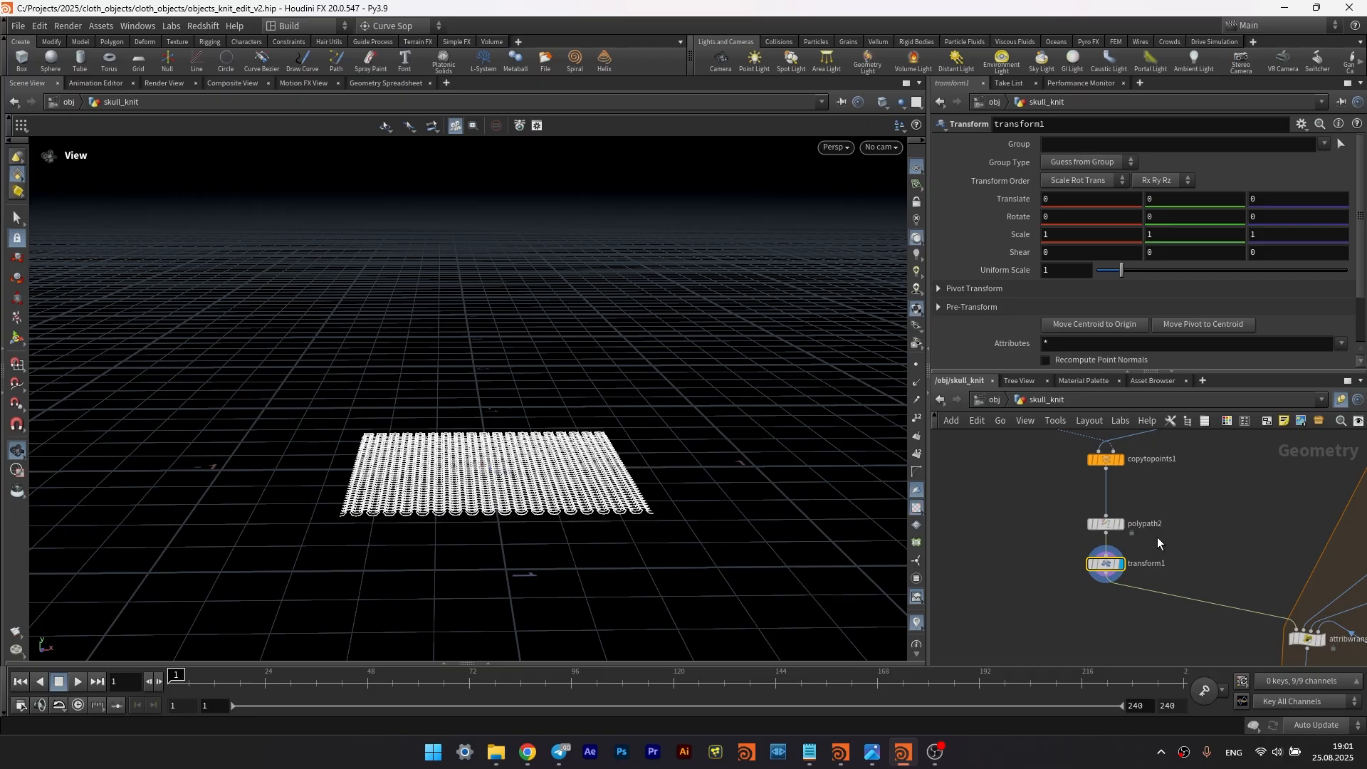
- Set transform1's X rotation to 90 degrees to stand the knit sheet upright
left_click_drag(1059, 217, 977, 218)
type("90")
key("Return")
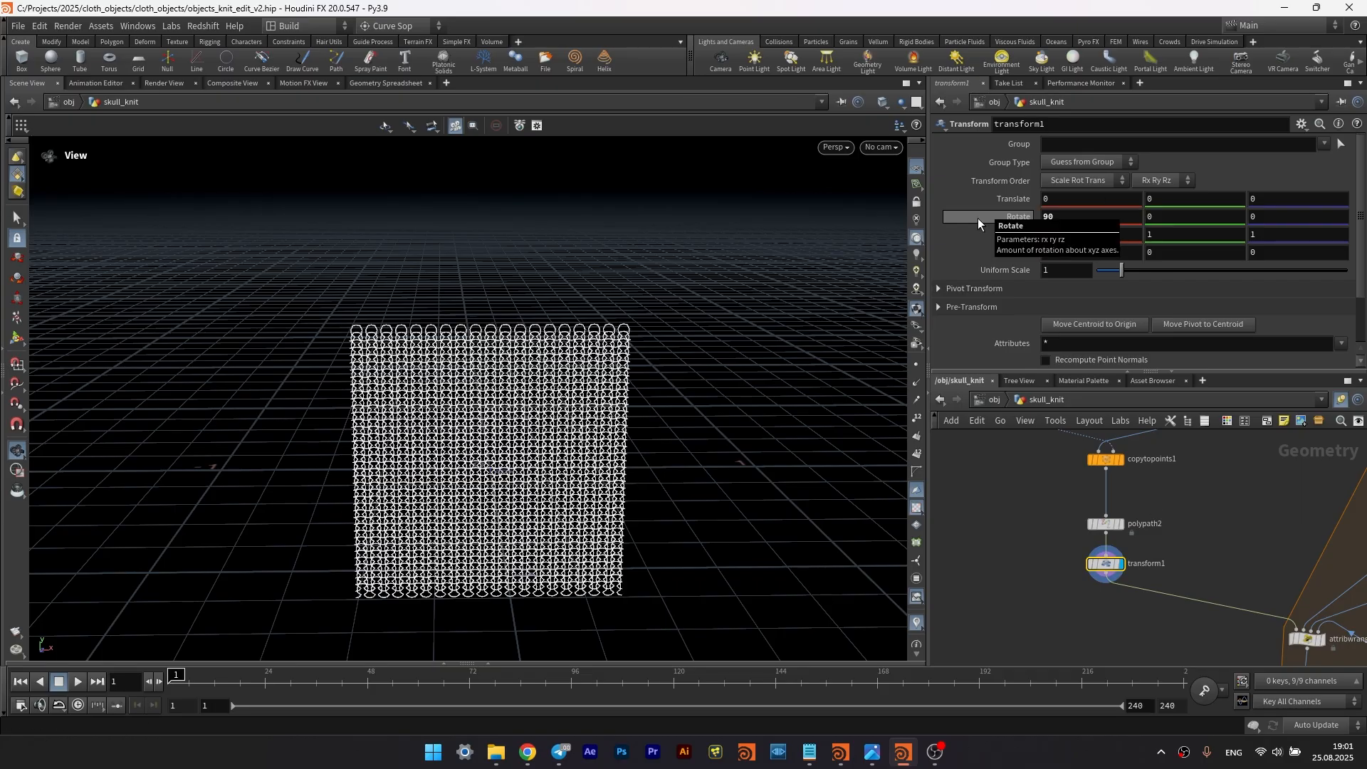
- Insert a Match Size node between transform1 and attribwrangle1 and display its result
key("Tab")
type("ma")
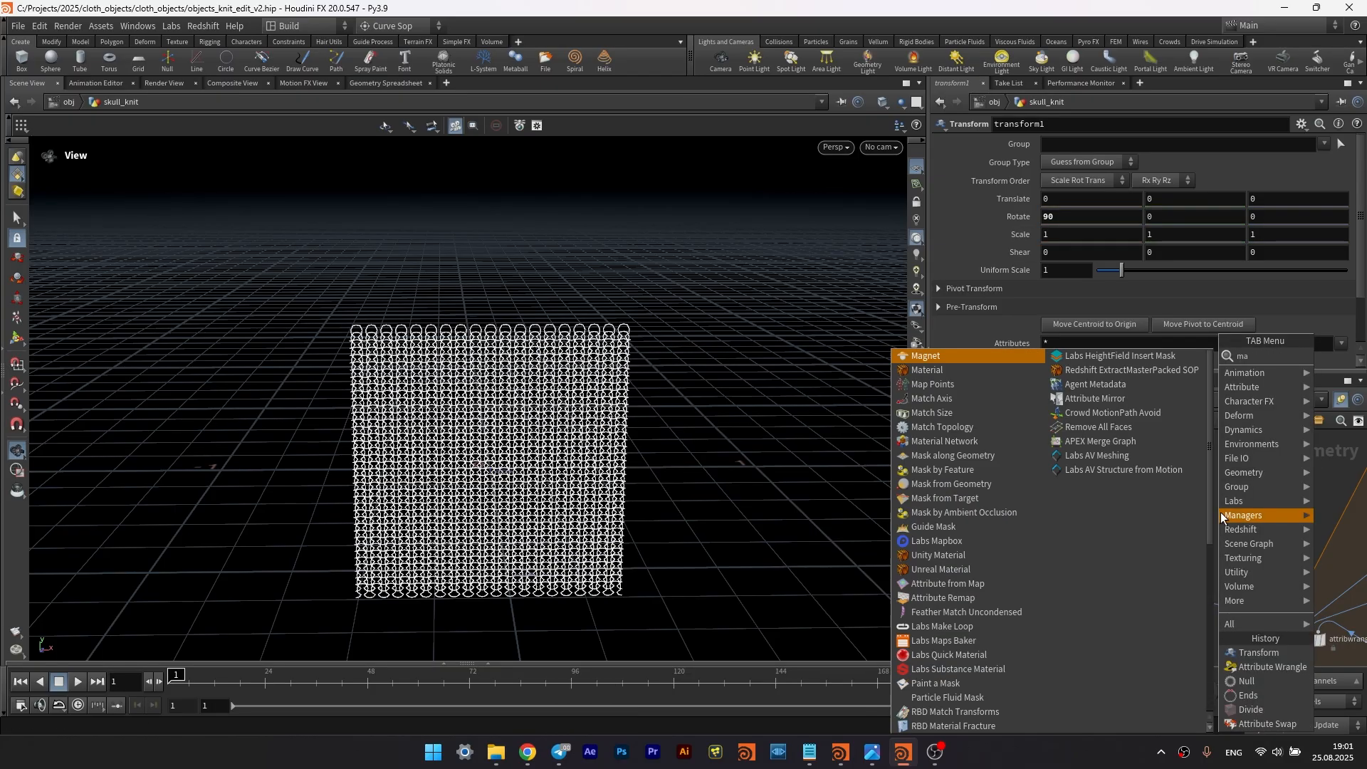
left_click(973, 385)
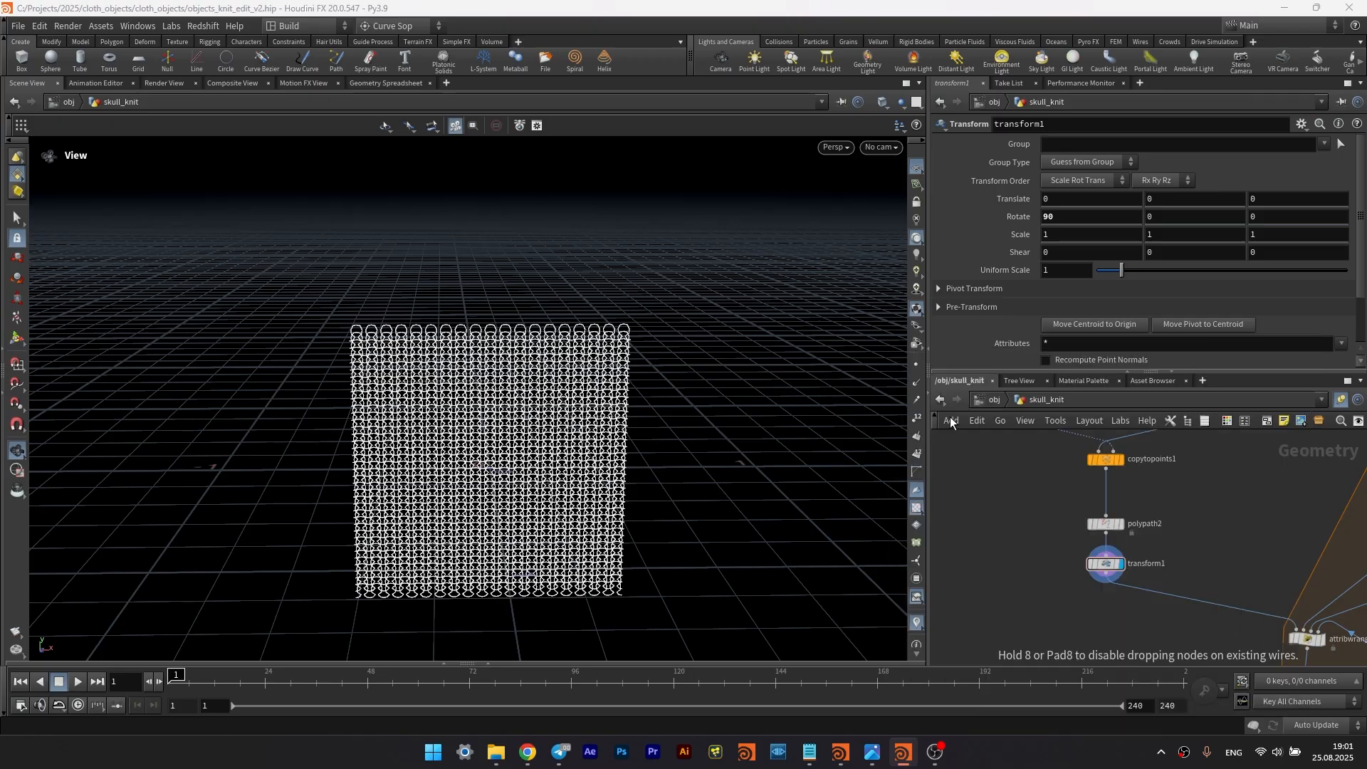
left_click(1151, 600)
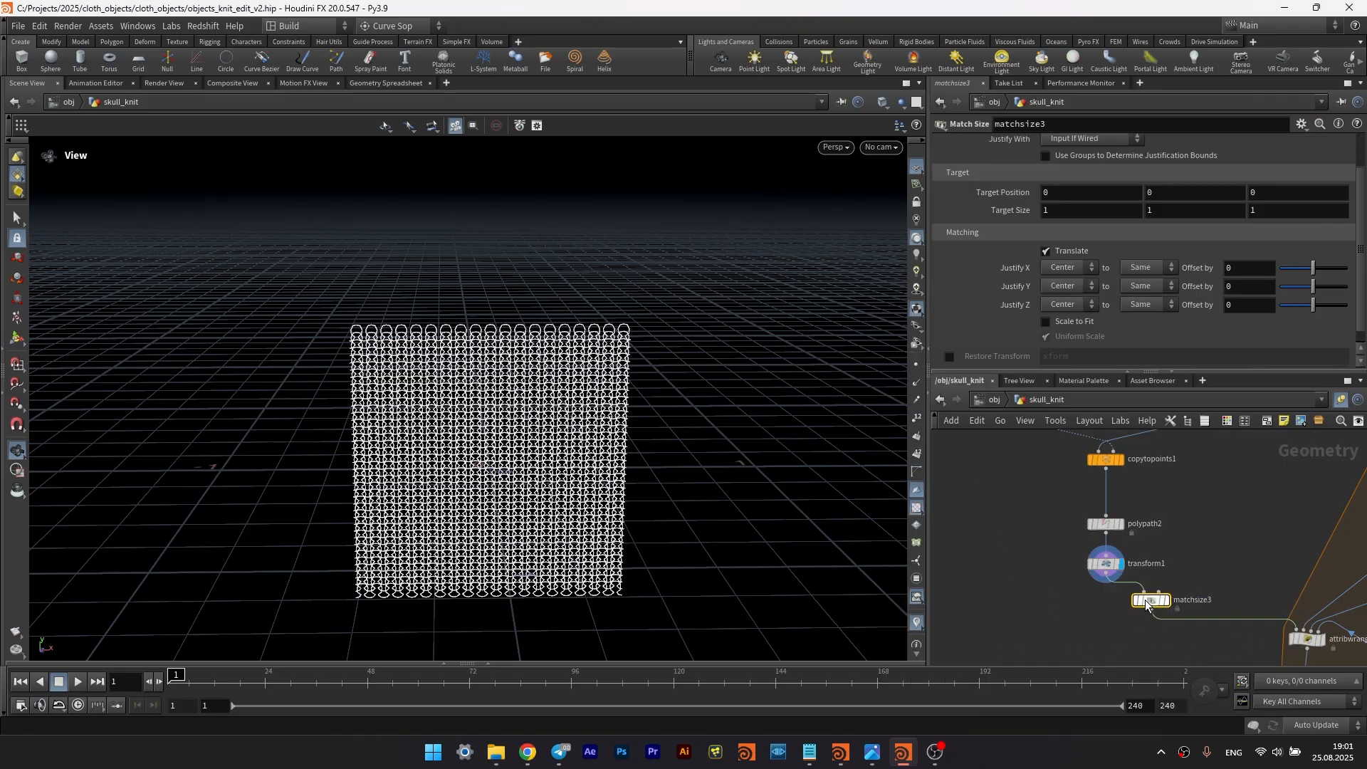
left_click_drag(1150, 607, 1136, 602)
left_click(1141, 600)
- Set matchsize3's Justify X and Justify Y to Min
left_click(1066, 268)
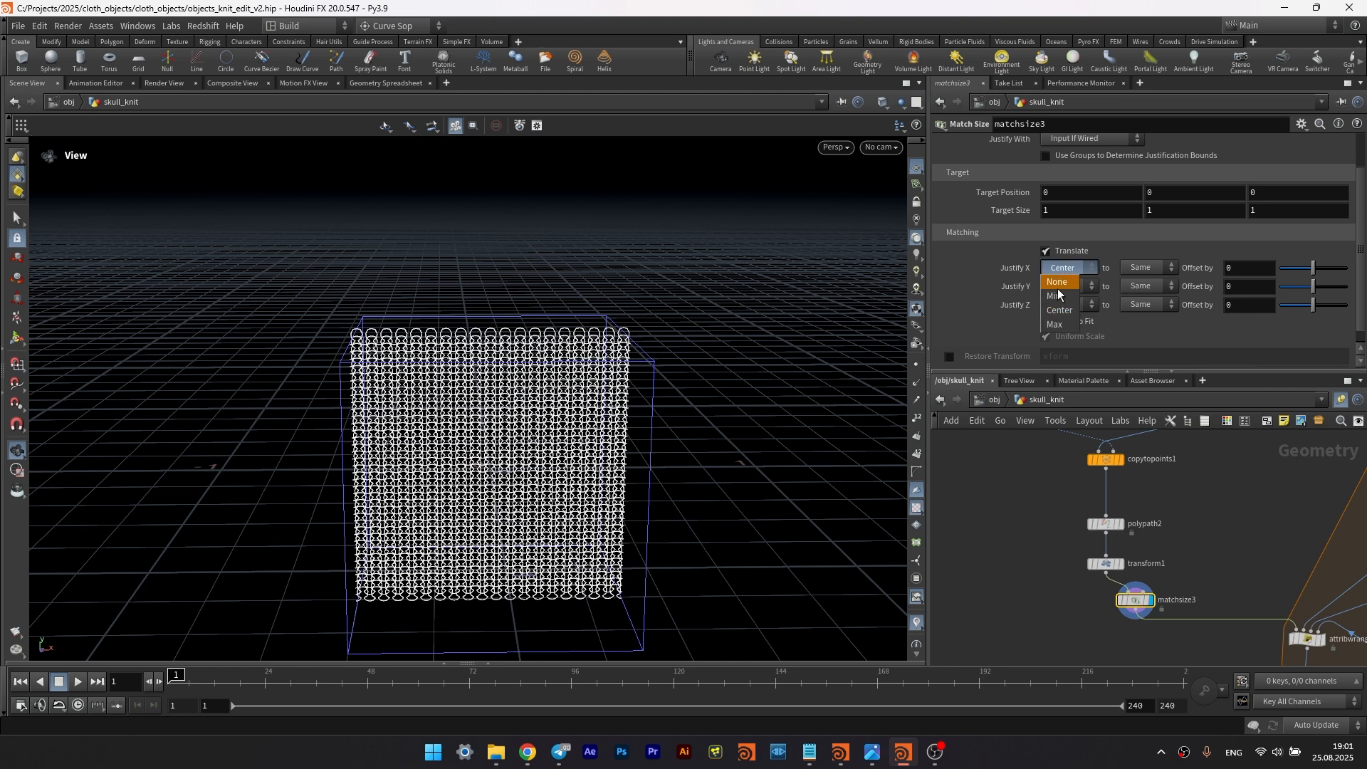
left_click(1056, 297)
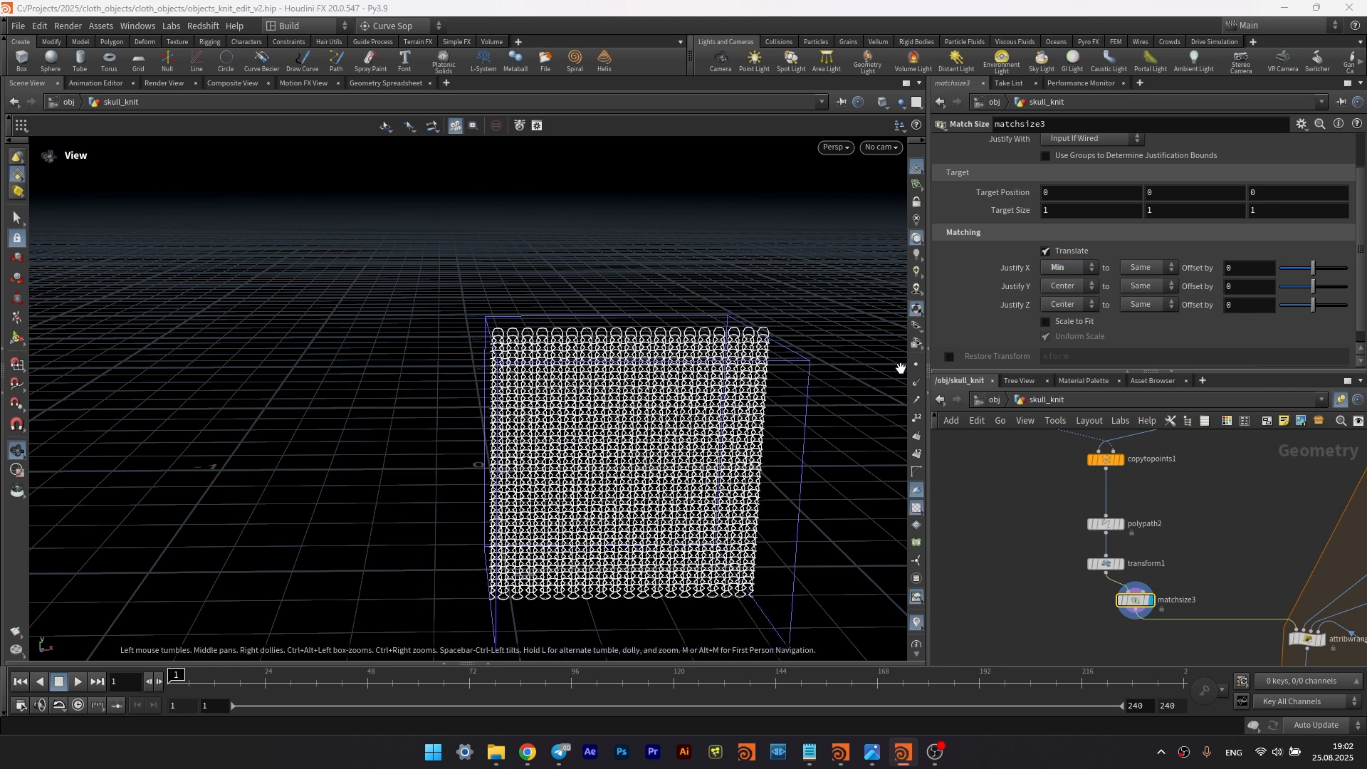
left_click(1068, 306)
left_click(1067, 287)
left_click(1066, 287)
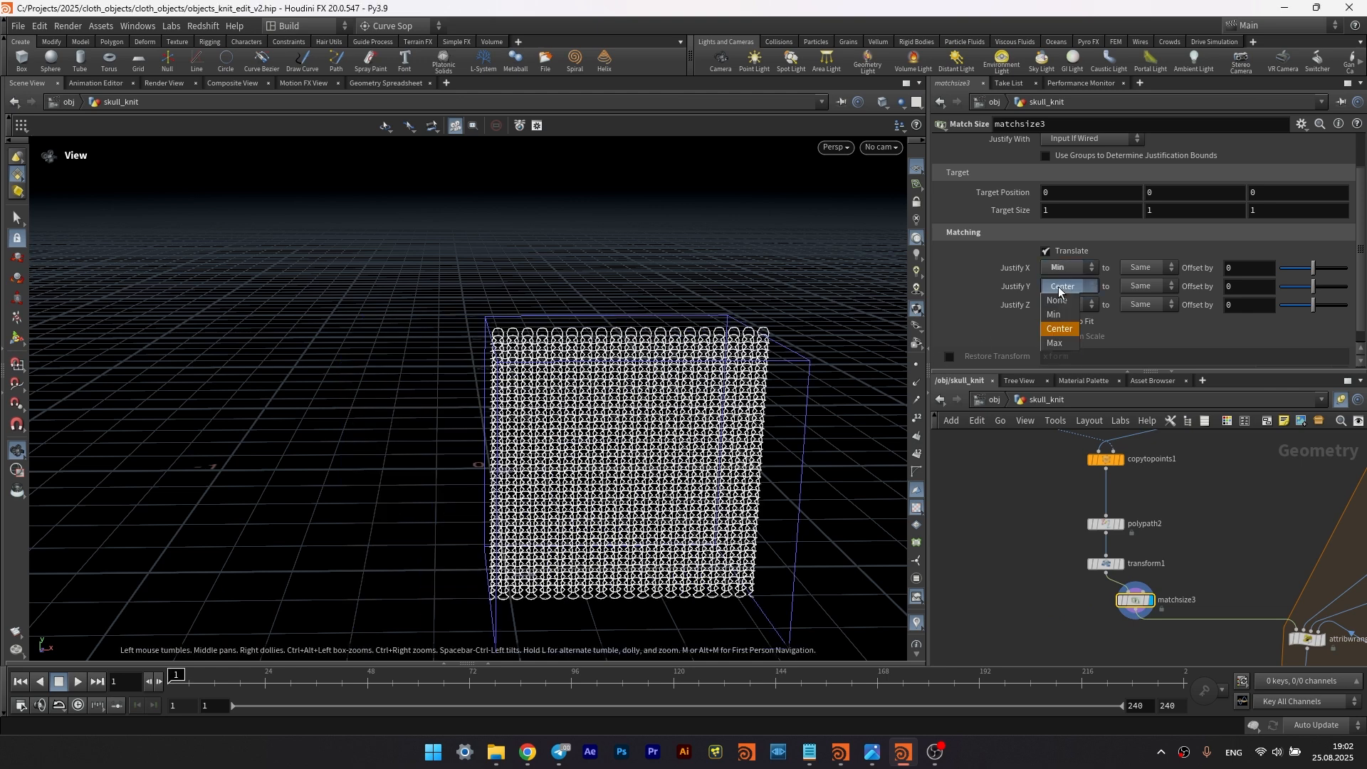
left_click(1055, 316)
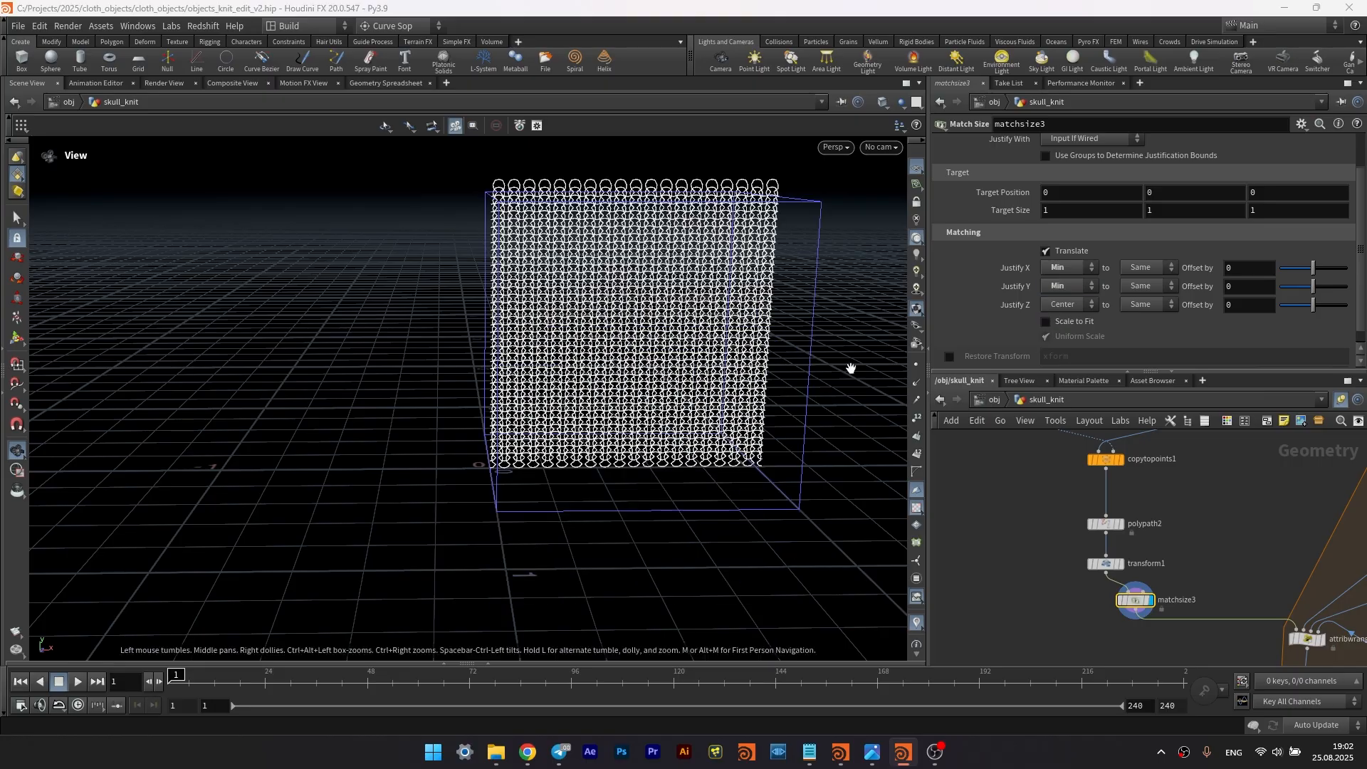
- Compare the knit sheet's placement with the UV-space skull by temporarily overlaying attribswap1 as a template
left_click_drag(849, 367, 556, 412)
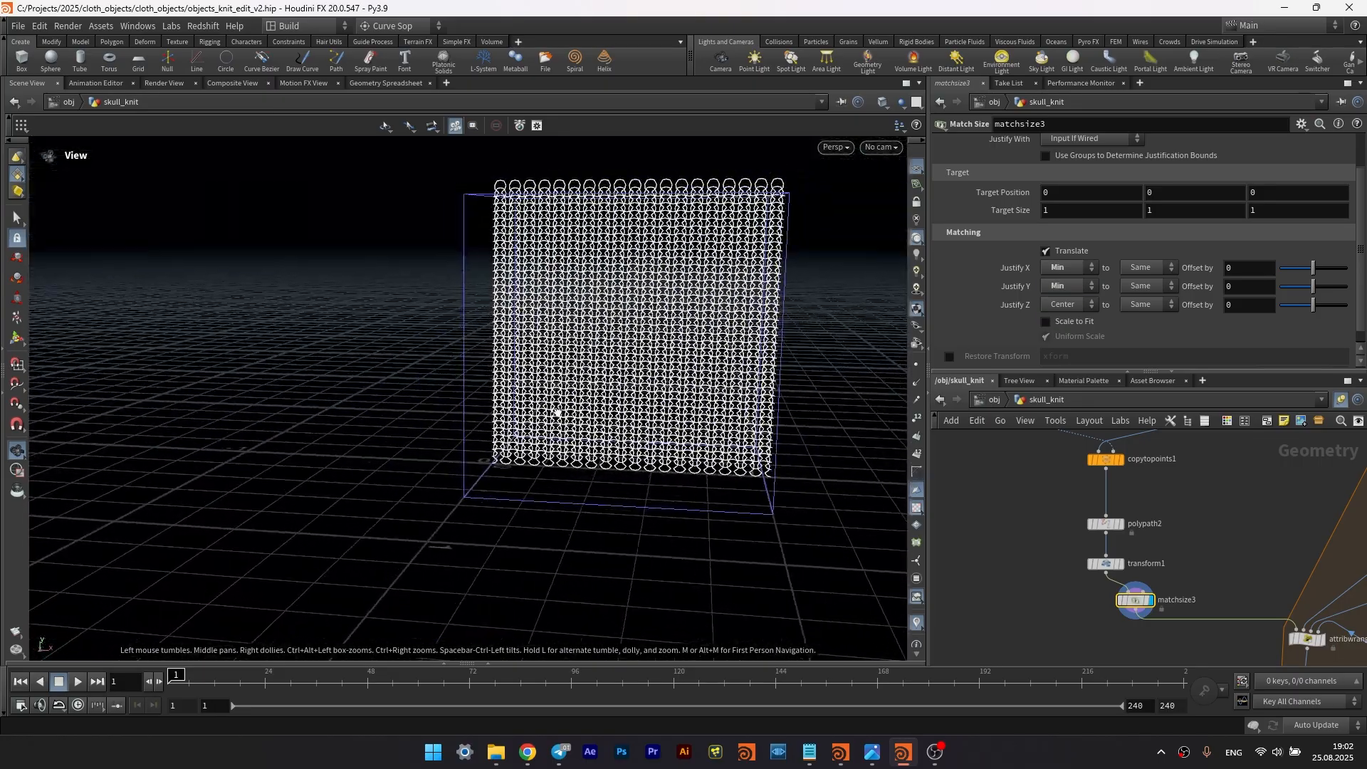
scroll(1194, 516, "down", 3)
middle_click_drag(1310, 515, 1089, 530)
scroll(1111, 530, "up", 3)
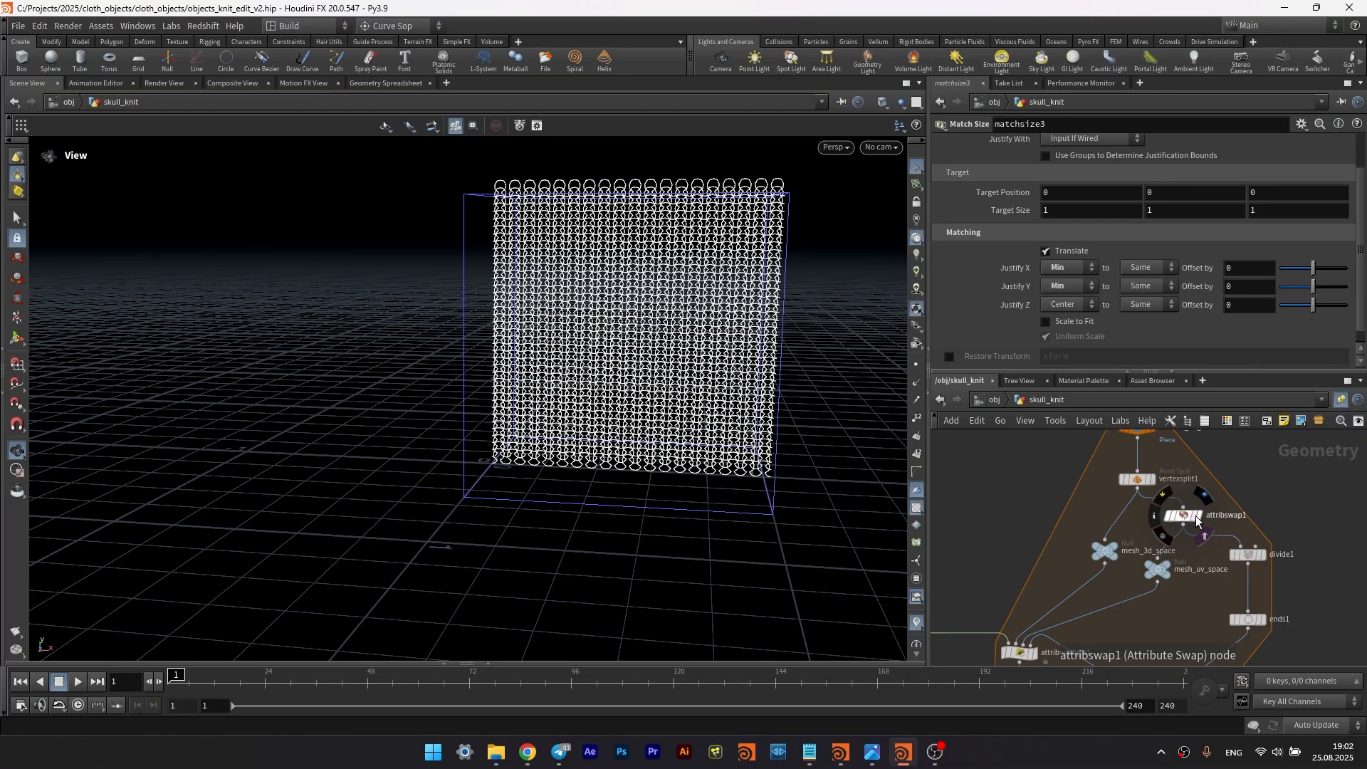
left_click(1195, 519)
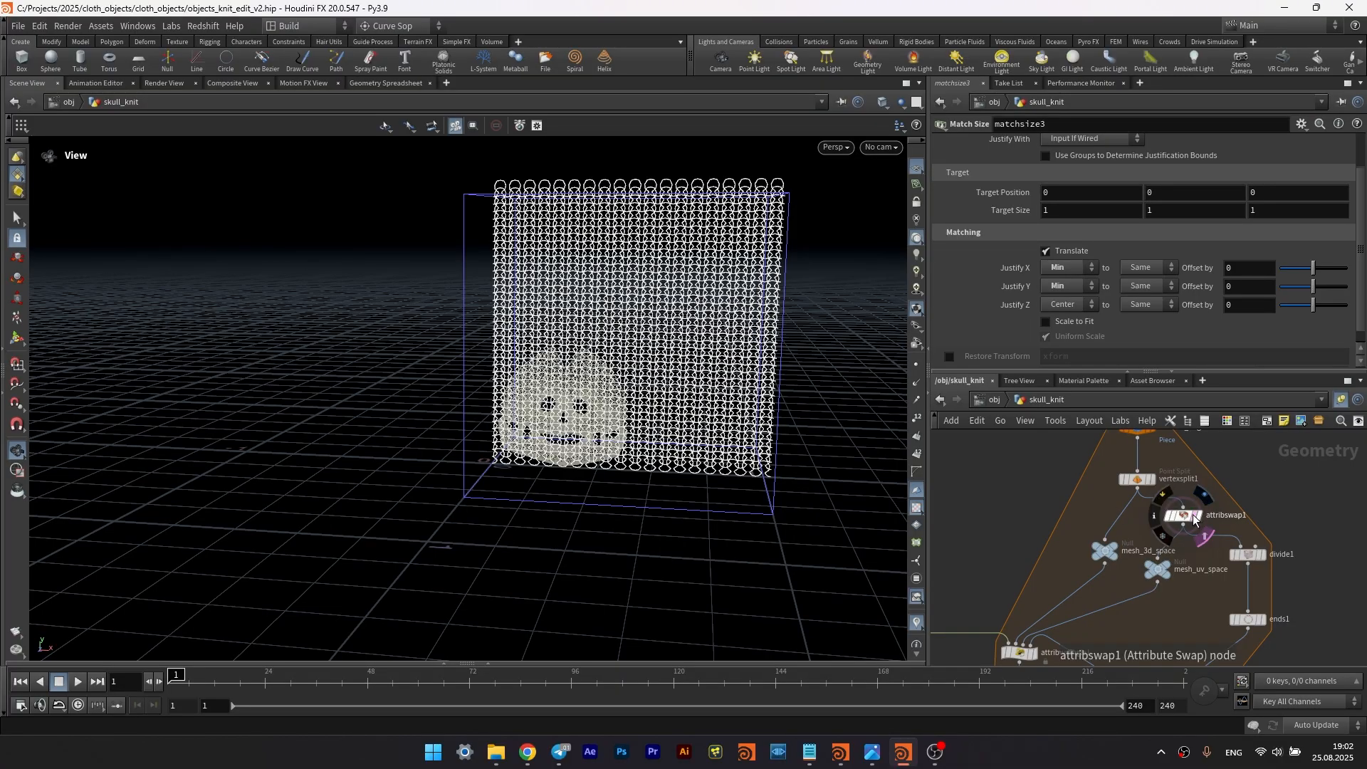
left_click(1193, 519)
- Insert a Transform node after connectivity1, set its uniform scale to .01 and check the resulting geometry size
middle_click_drag(1051, 520, 1199, 470)
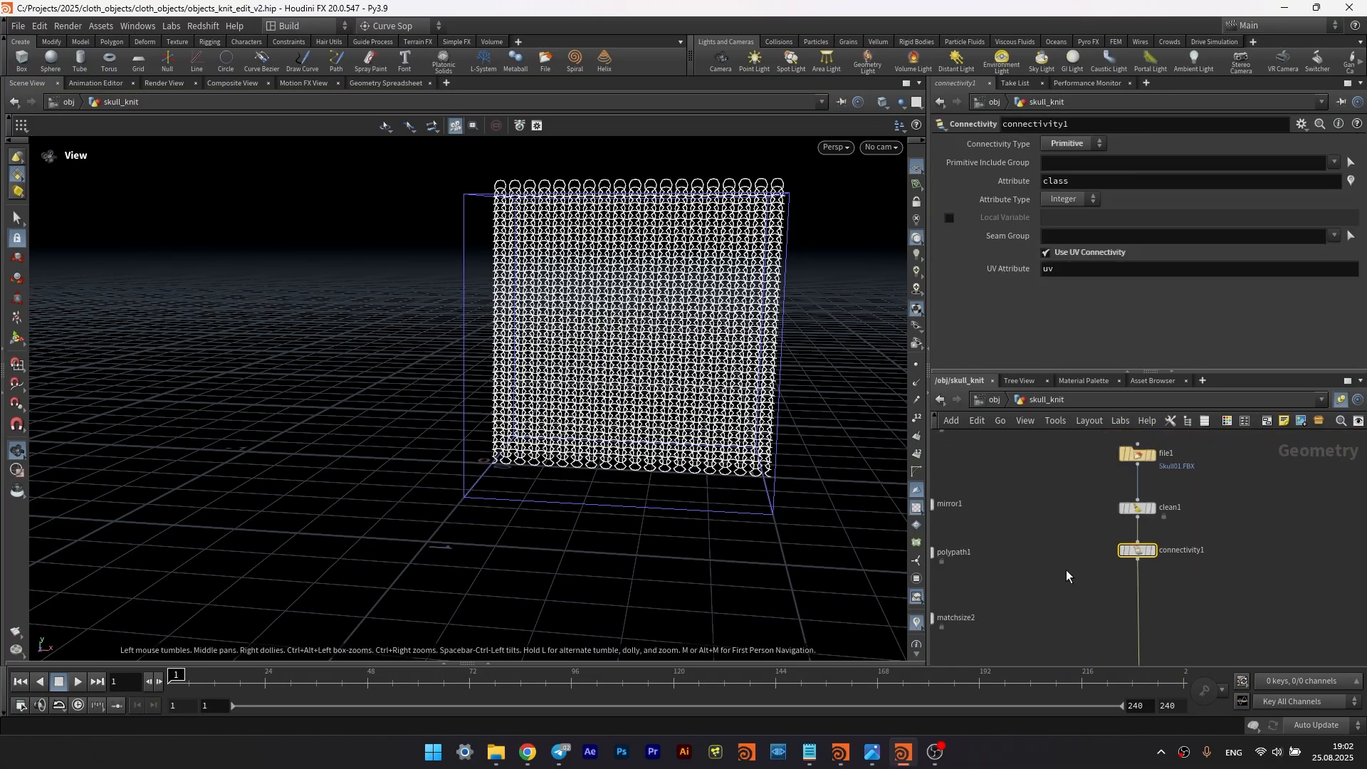
key("Tab")
mouse_move(1100, 558)
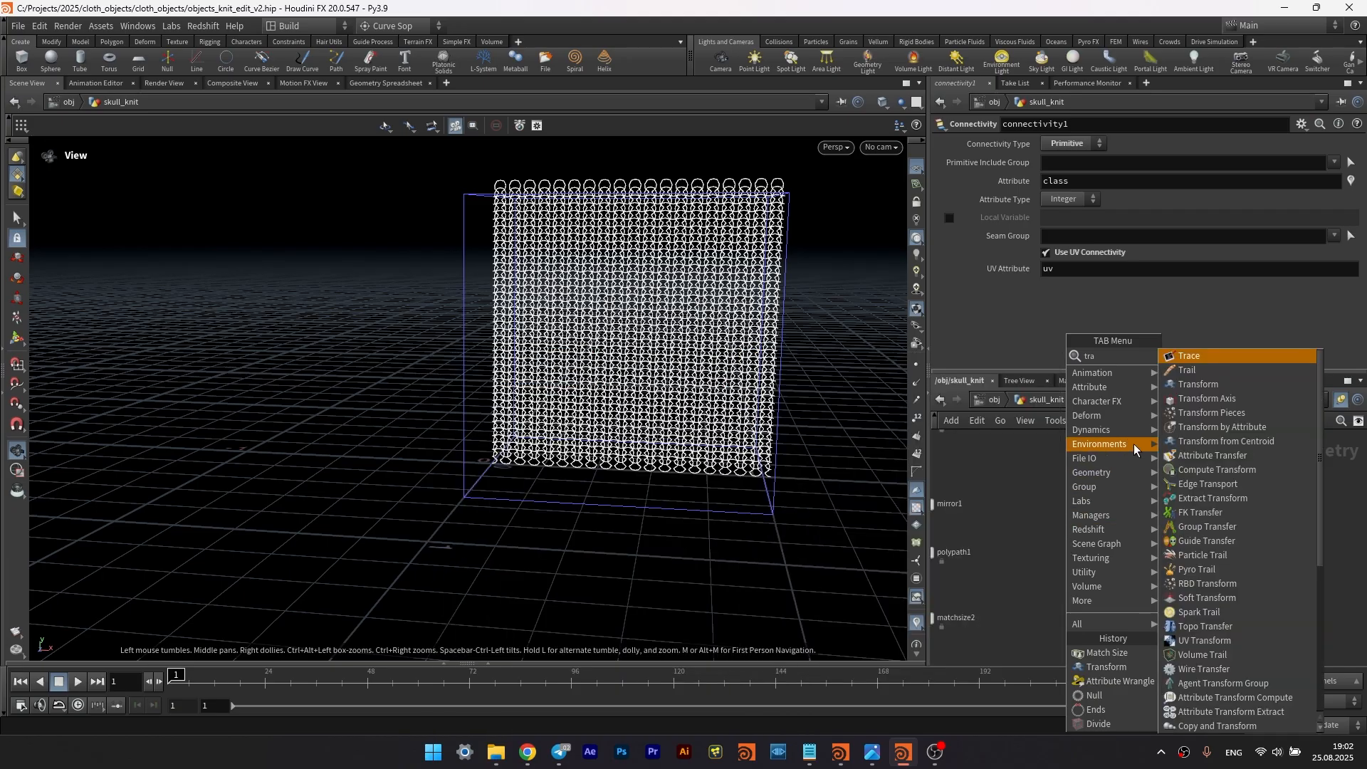
left_click(1180, 396)
left_click(1138, 589)
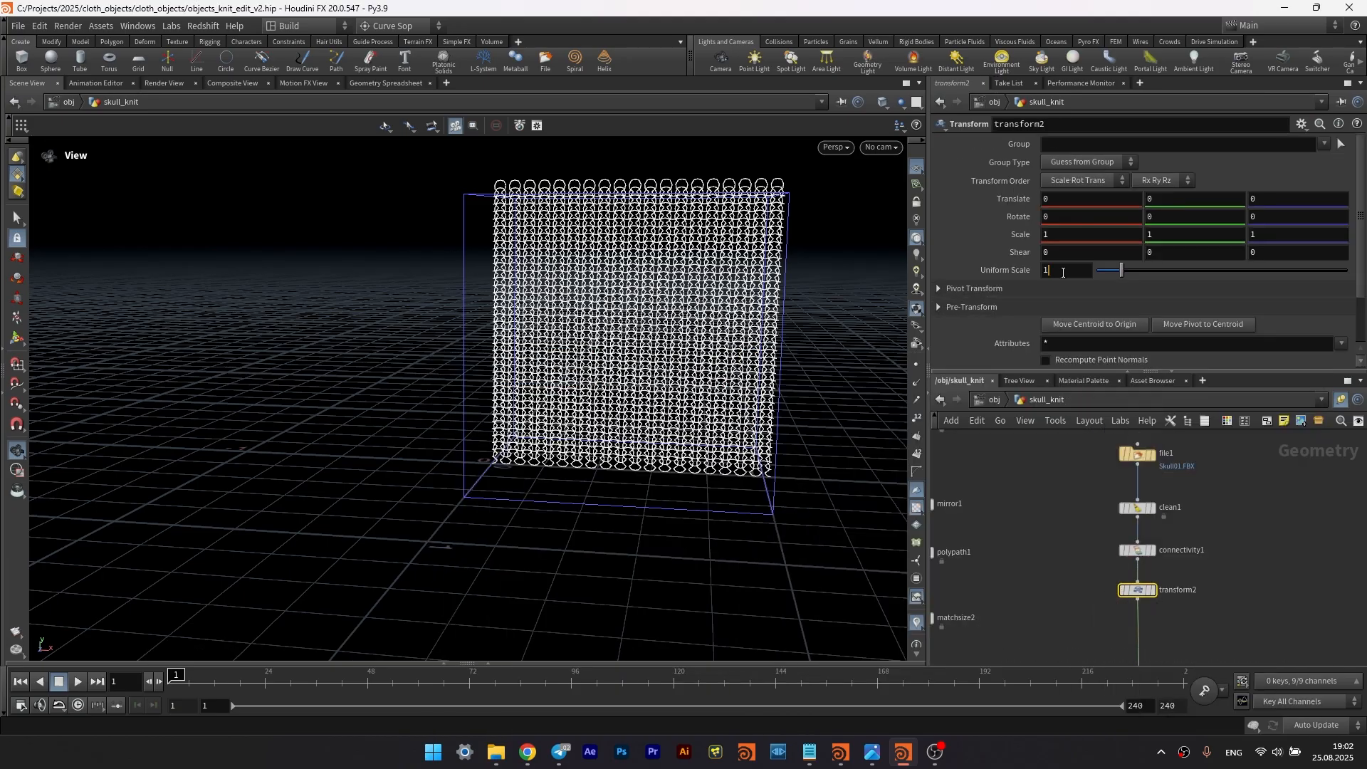
type(".1")
key("Return")
middle_click(1126, 589)
middle_click(1141, 597)
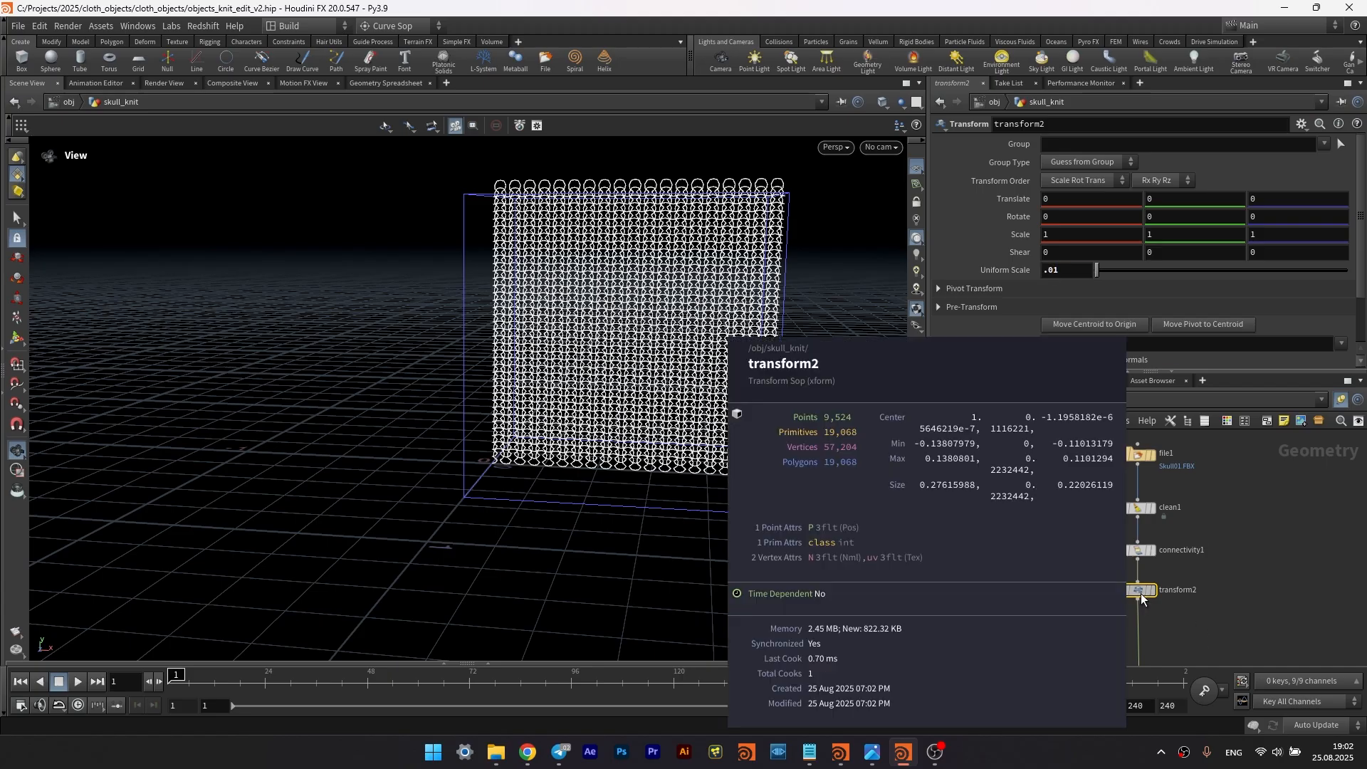
- Insert a Clip node between attribwrangle1 and foreach_end1
scroll(1096, 601, "down", 5)
middle_click_drag(1095, 601, 1123, 501)
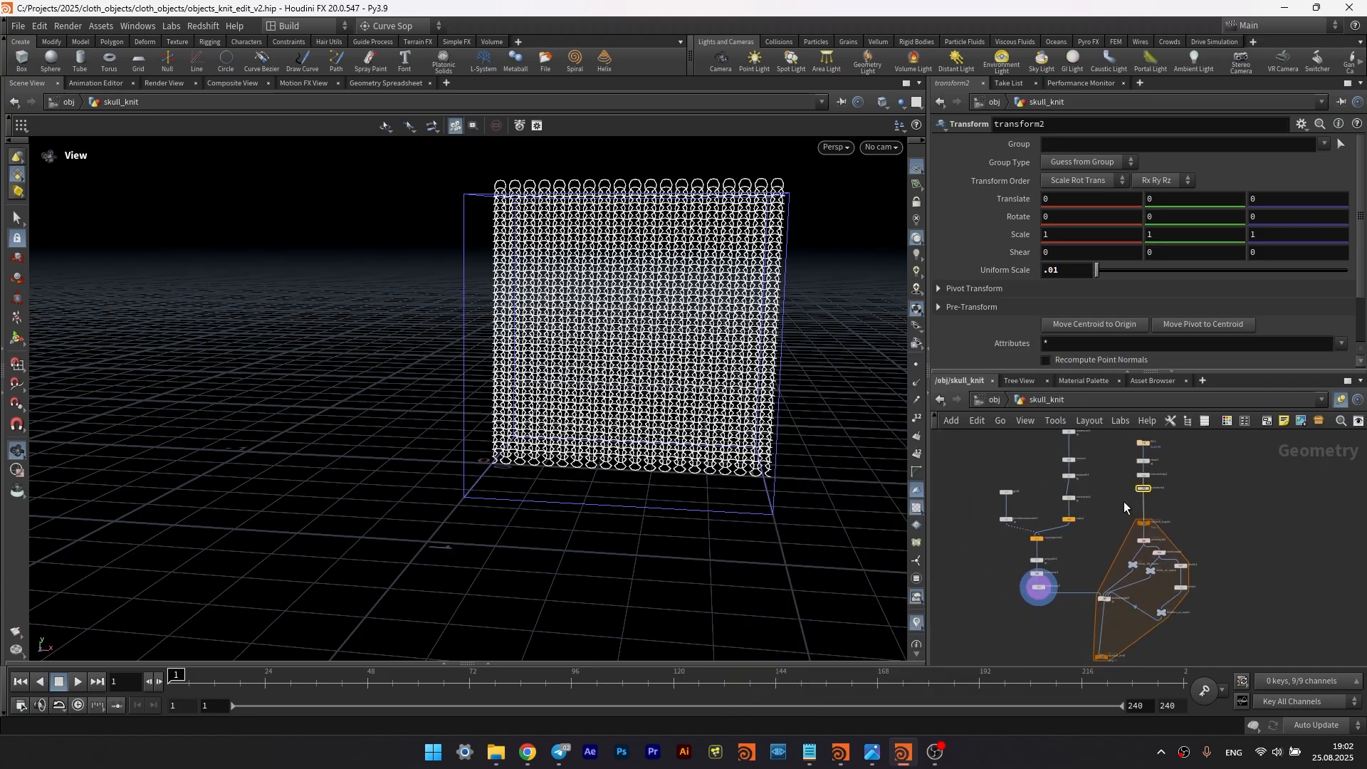
scroll(1071, 621, "up", 2)
middle_click_drag(1071, 621, 1060, 547)
scroll(1071, 528, "up", 1)
middle_click_drag(1083, 592, 1110, 539)
key("Tab")
type("c")
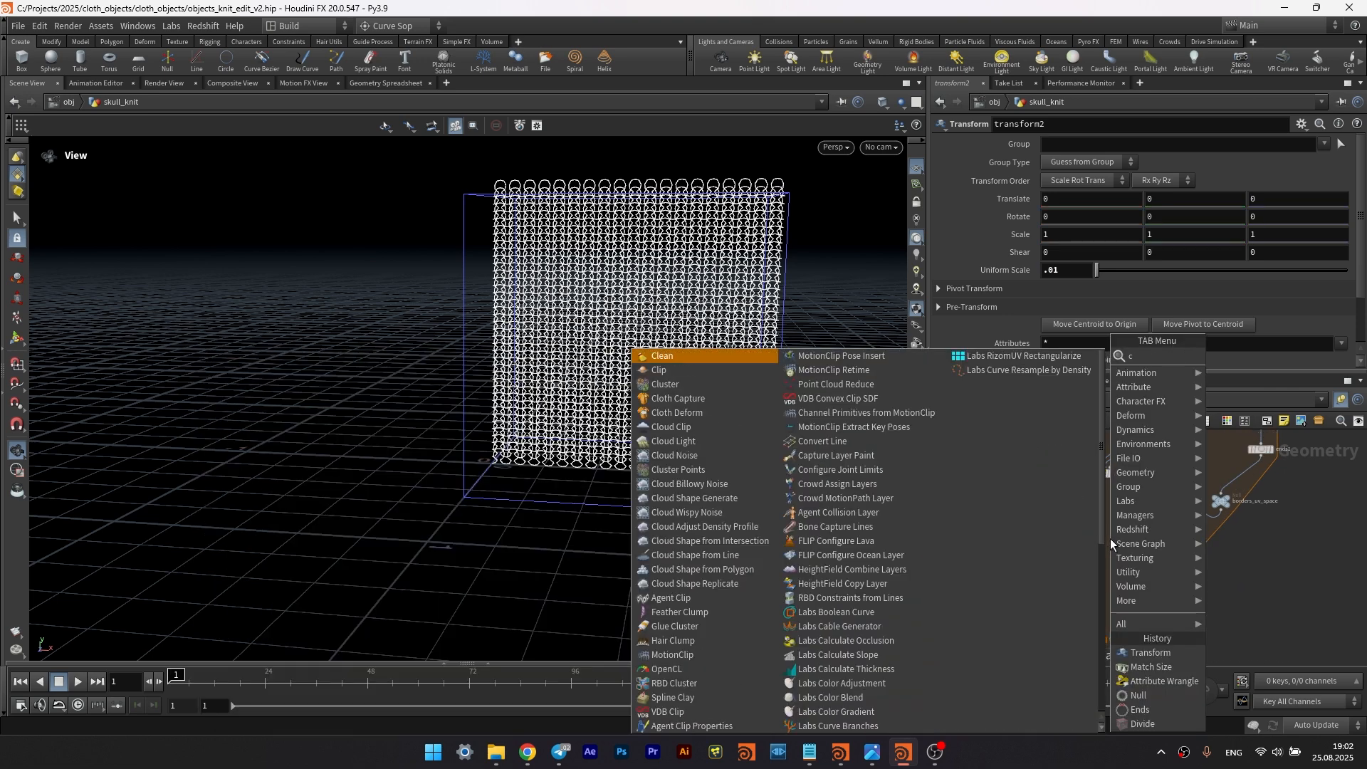
type("lip")
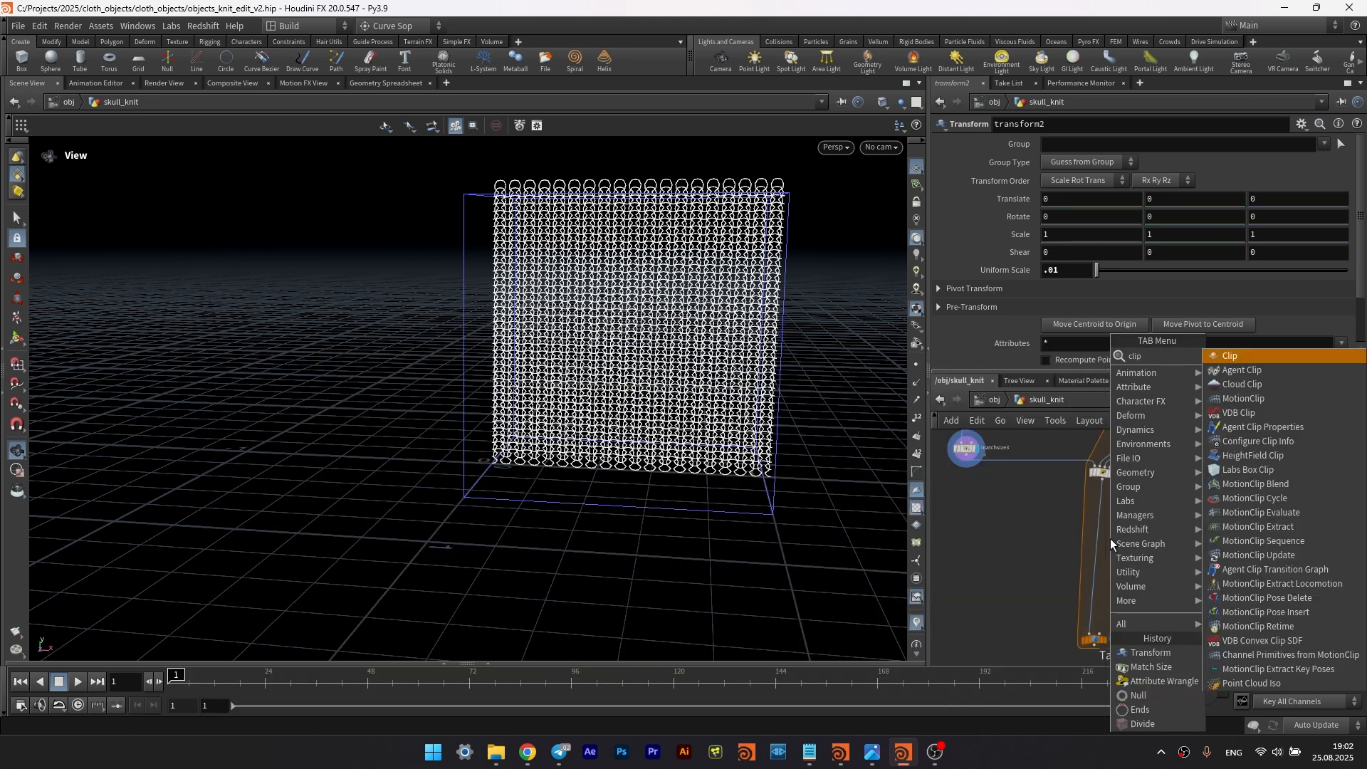
key("Return")
left_click(1101, 540)
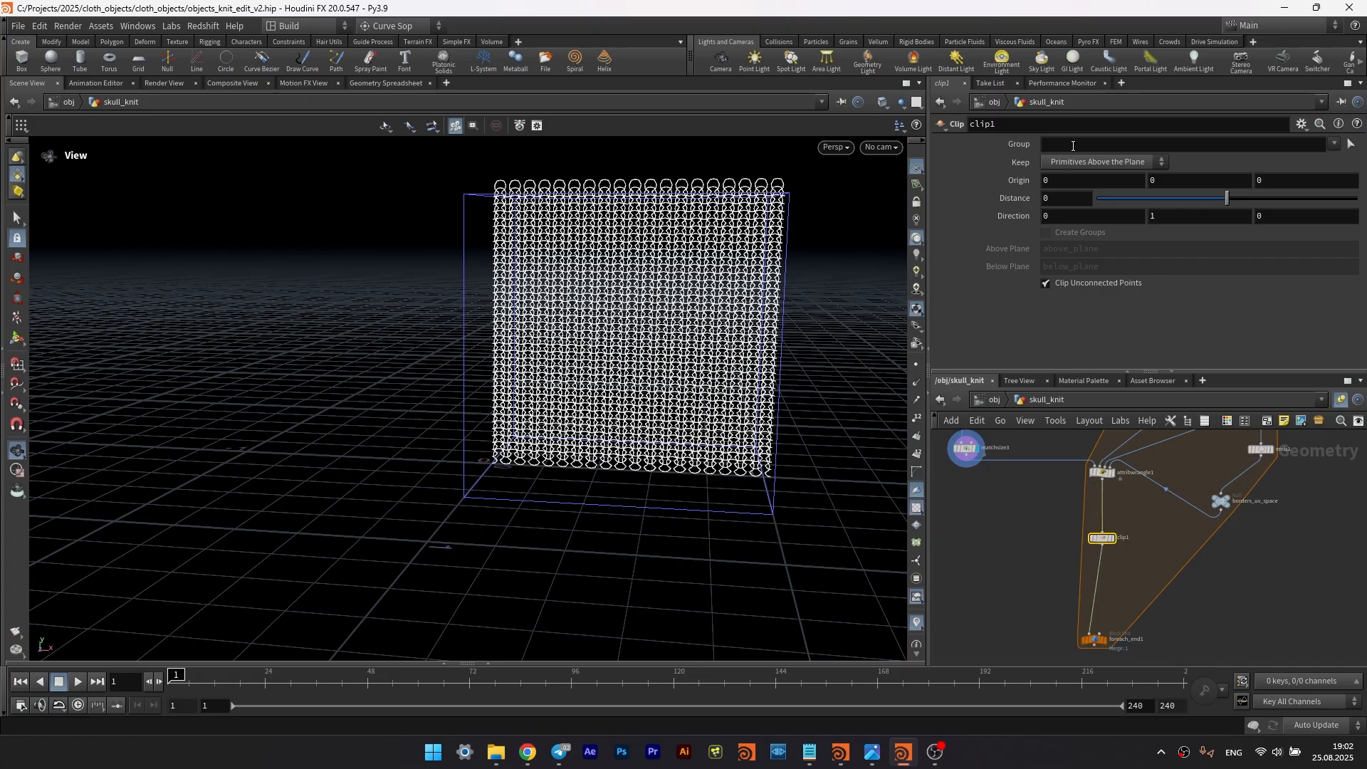
- Set clip1 to keep Primitives Below the Plane and move the node closer to attribwrangle1
left_click(1101, 162)
left_click(1063, 192)
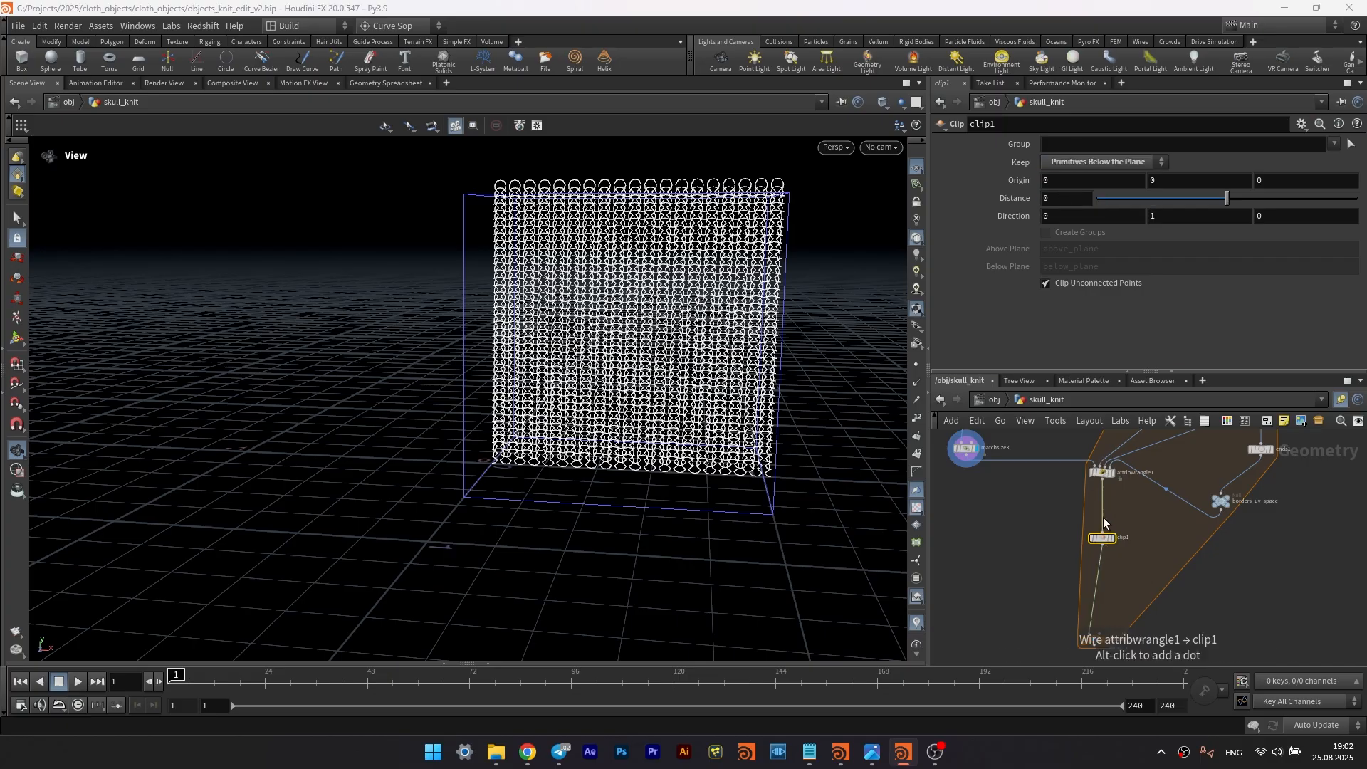
left_click_drag(1101, 540, 1100, 526)
- Insert an Attribute Swap node between clip1 and foreach_end1
key("Tab")
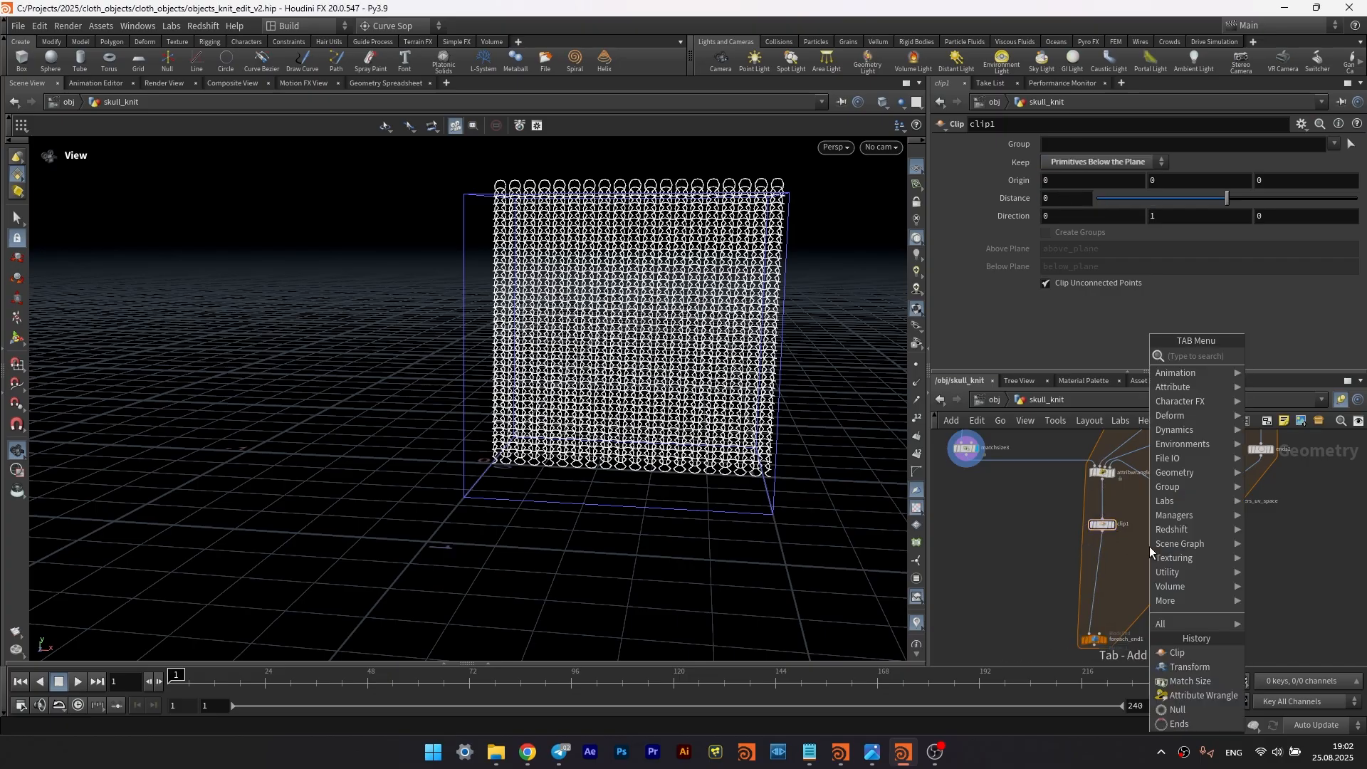
type("att s")
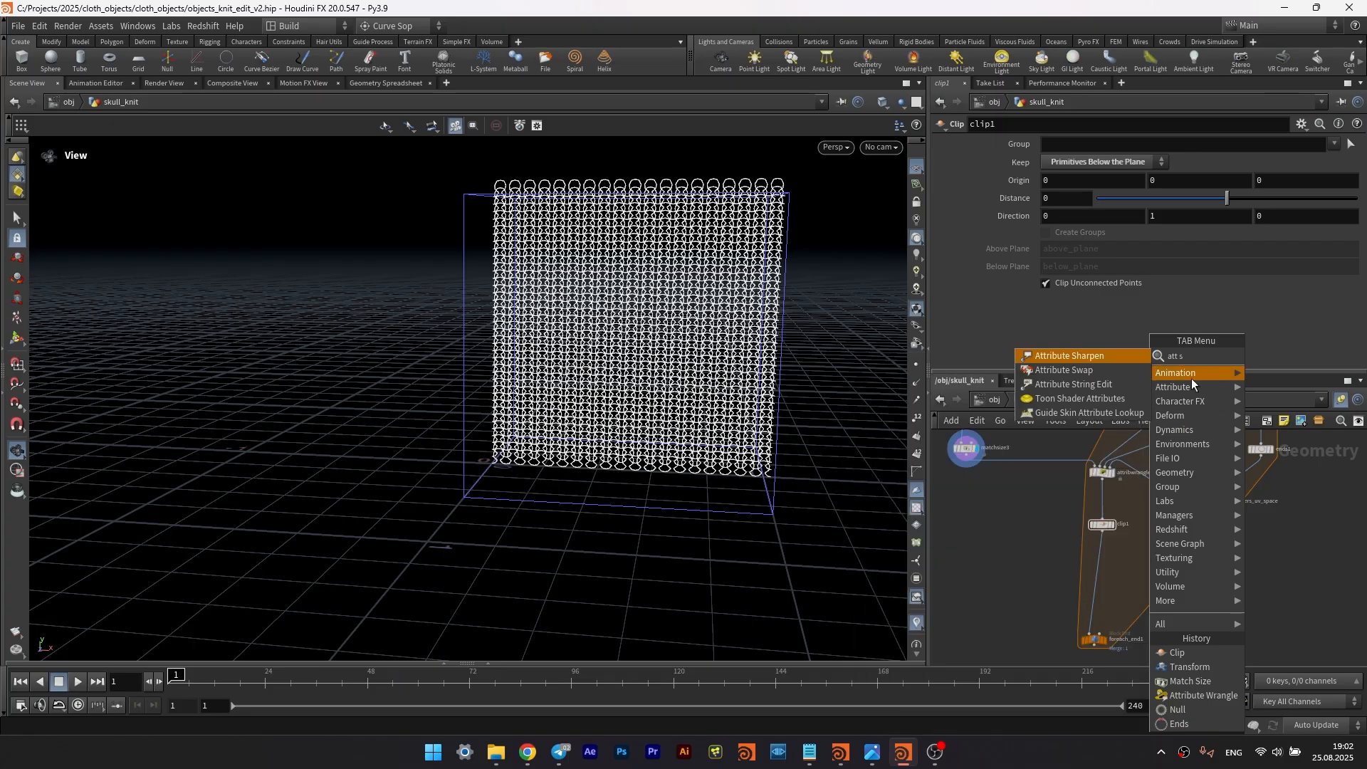
left_click(1064, 371)
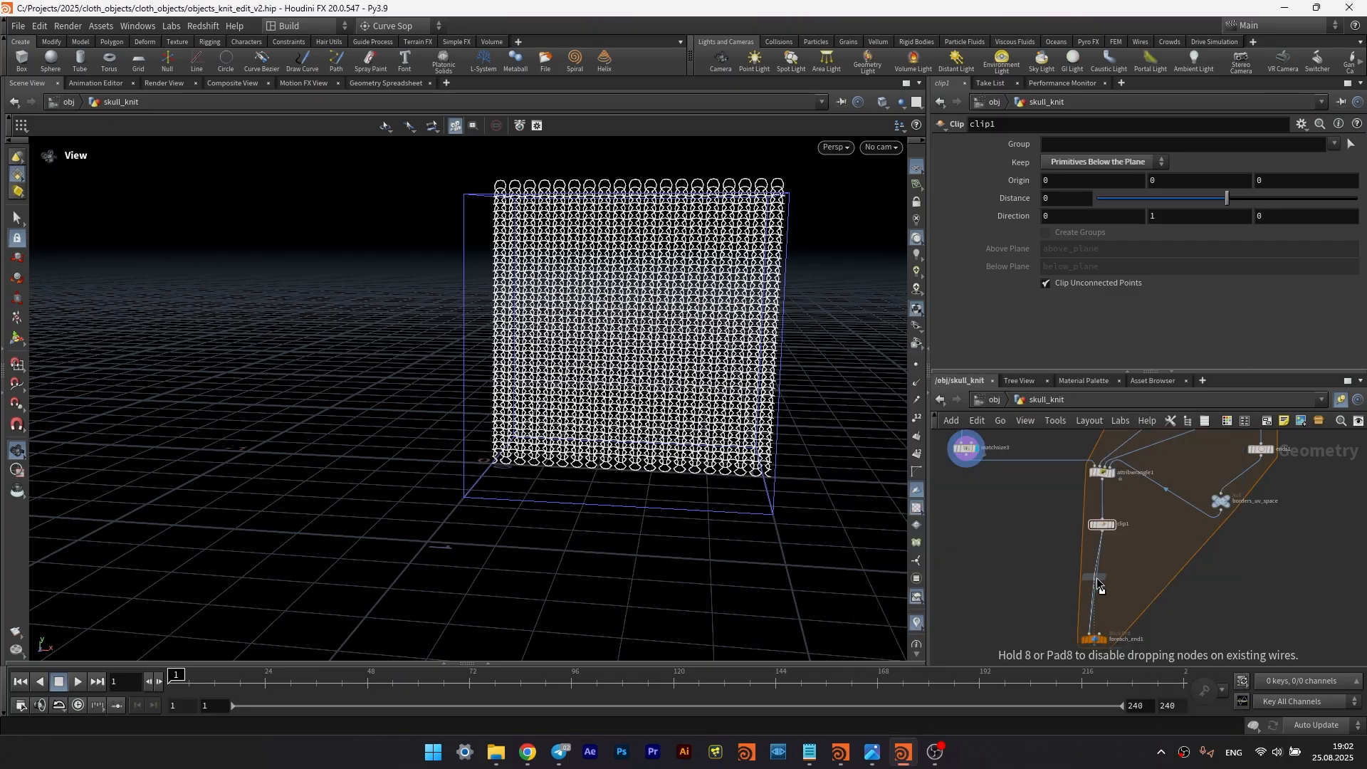
left_click(1095, 577)
- Set attribswap2 to swap the point attribute rest from the wrangle code with destination P
left_click(1105, 473)
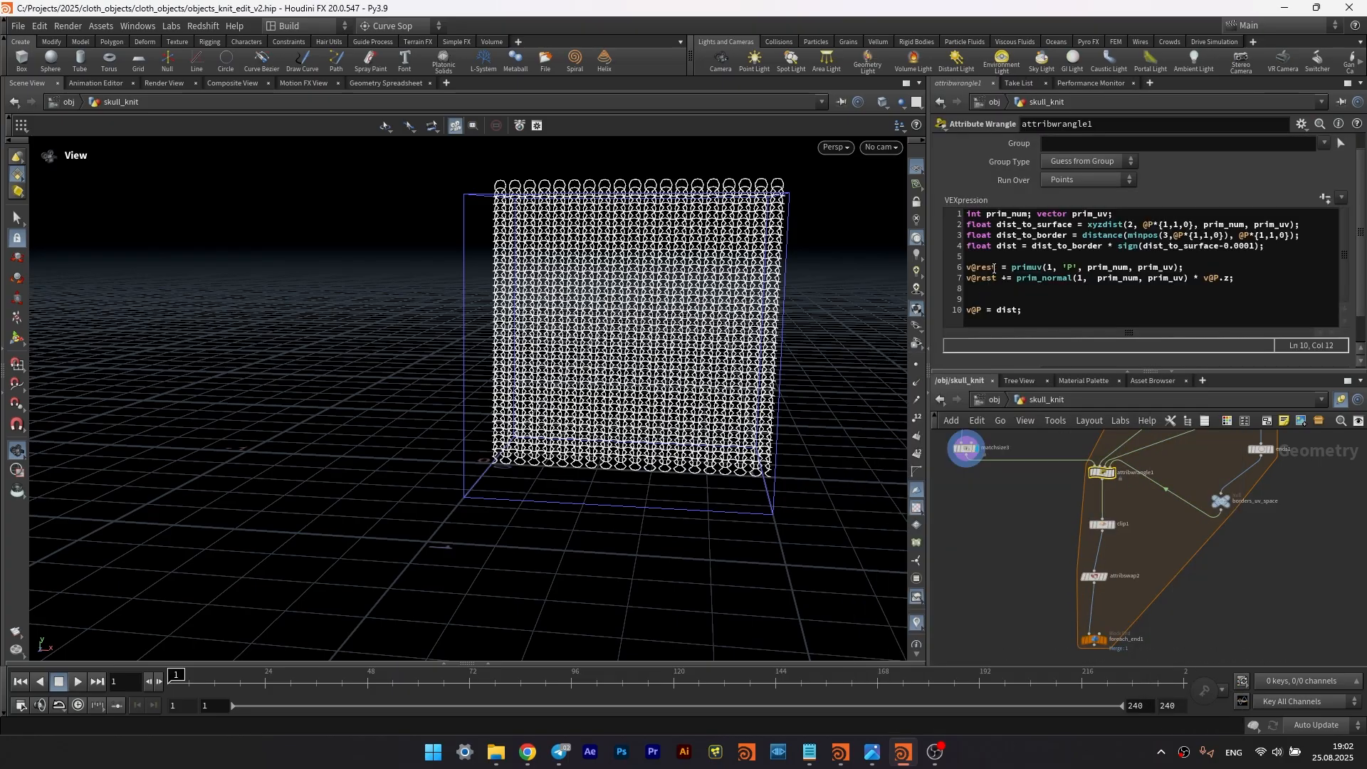
left_click_drag(996, 268, 981, 269)
left_click(1095, 577)
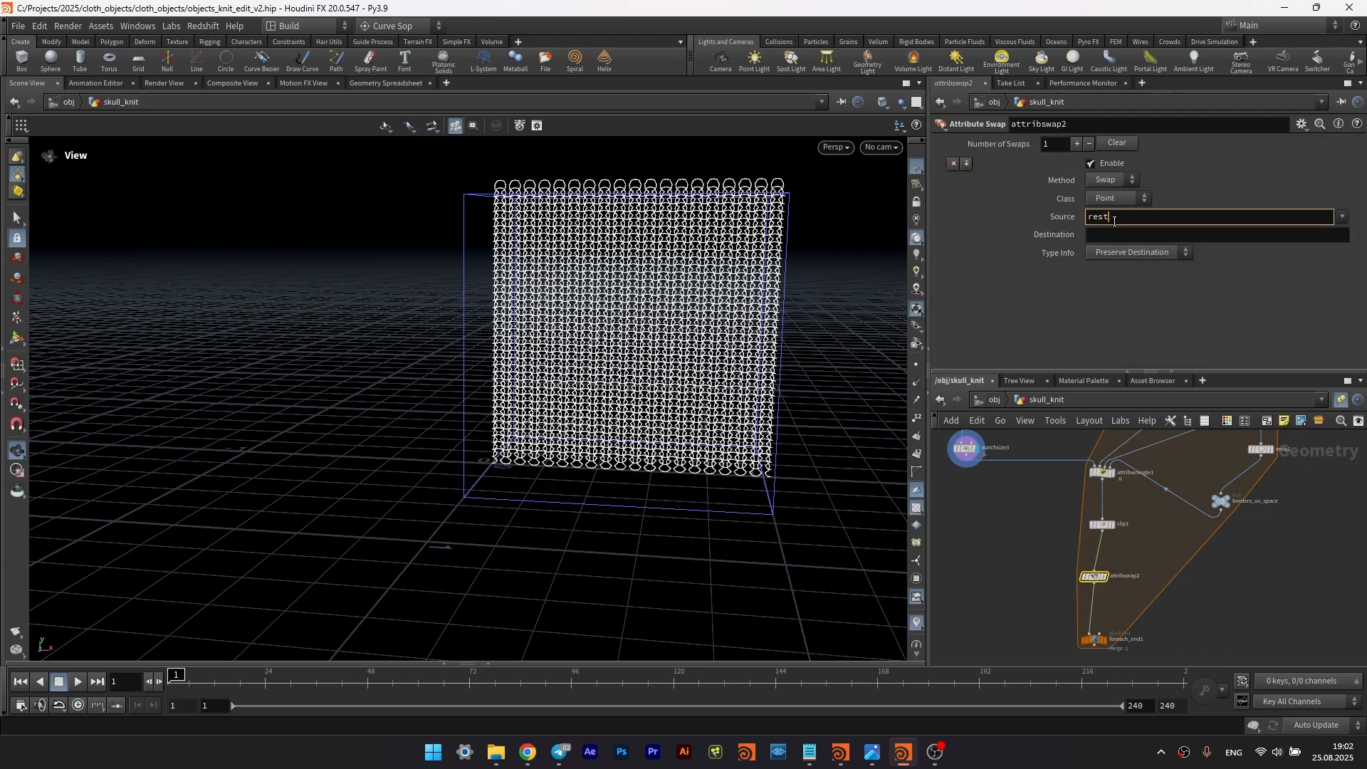
left_click(1114, 221)
type("rest")
left_click(1104, 235)
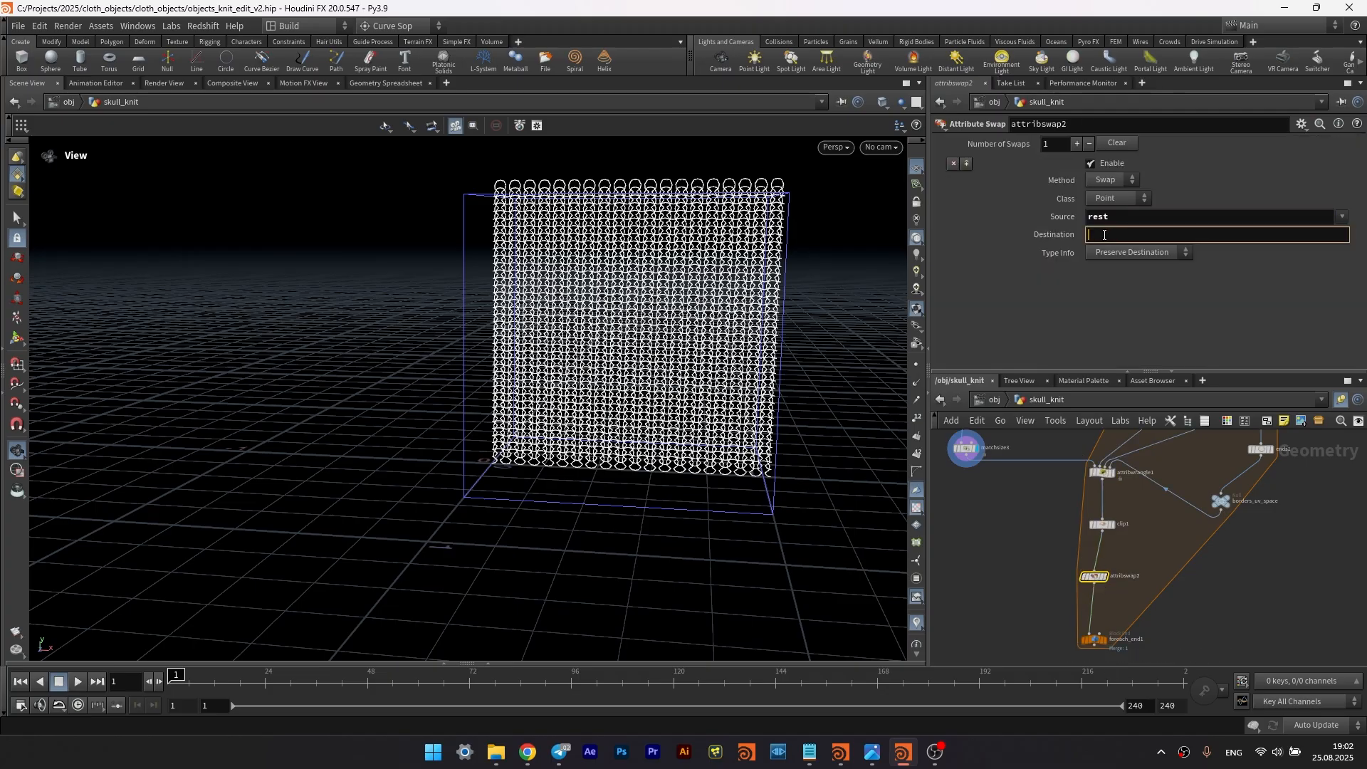
- Display attribswap2's result and frame the knitted skull in a front view
left_click(1109, 577)
key("g")
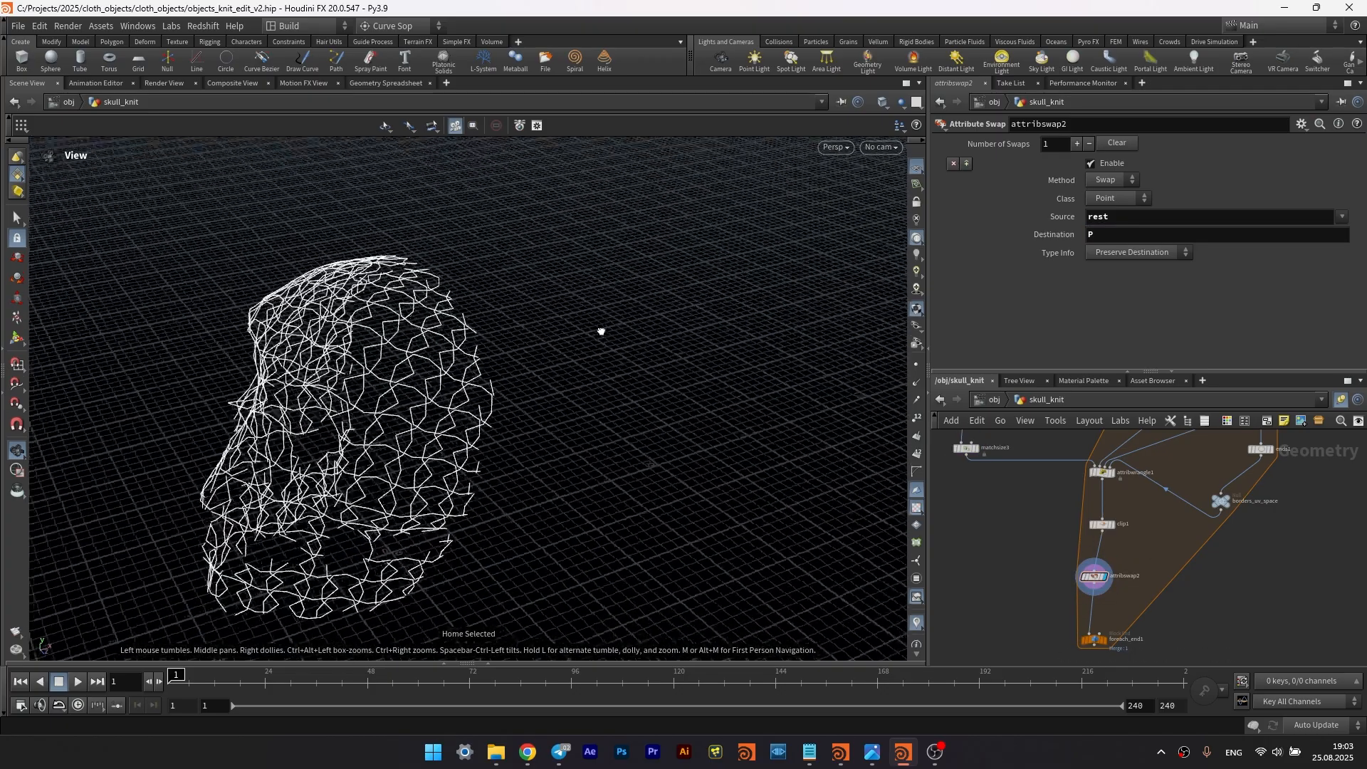
left_click_drag(601, 332, 522, 399)
middle_click_drag(522, 400, 631, 305)
- Set pointsfromvolume1's Point Separation to 0.02 to make the knit pattern denser
scroll(632, 304, "down", 2)
middle_click_drag(1032, 504, 1076, 603)
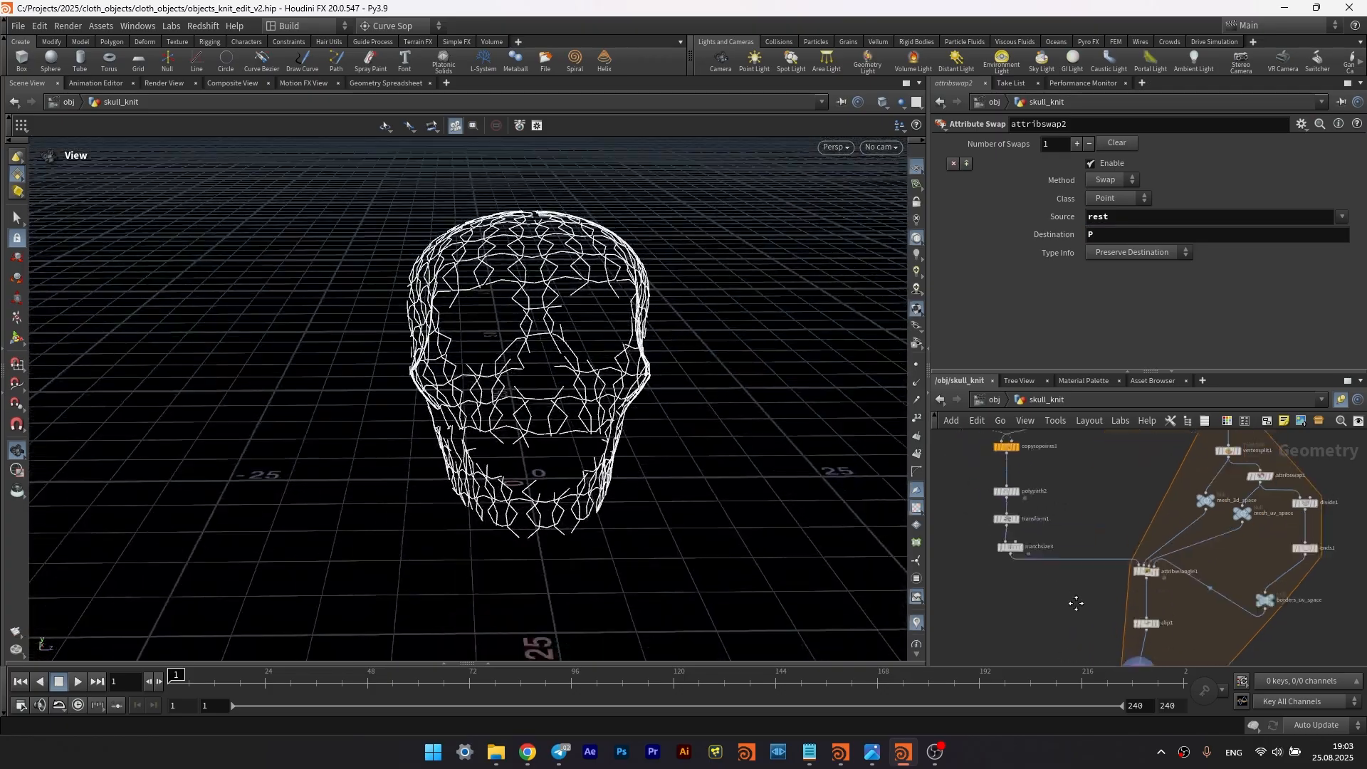
middle_click_drag(1073, 517, 1104, 598)
middle_click_drag(958, 529, 975, 585)
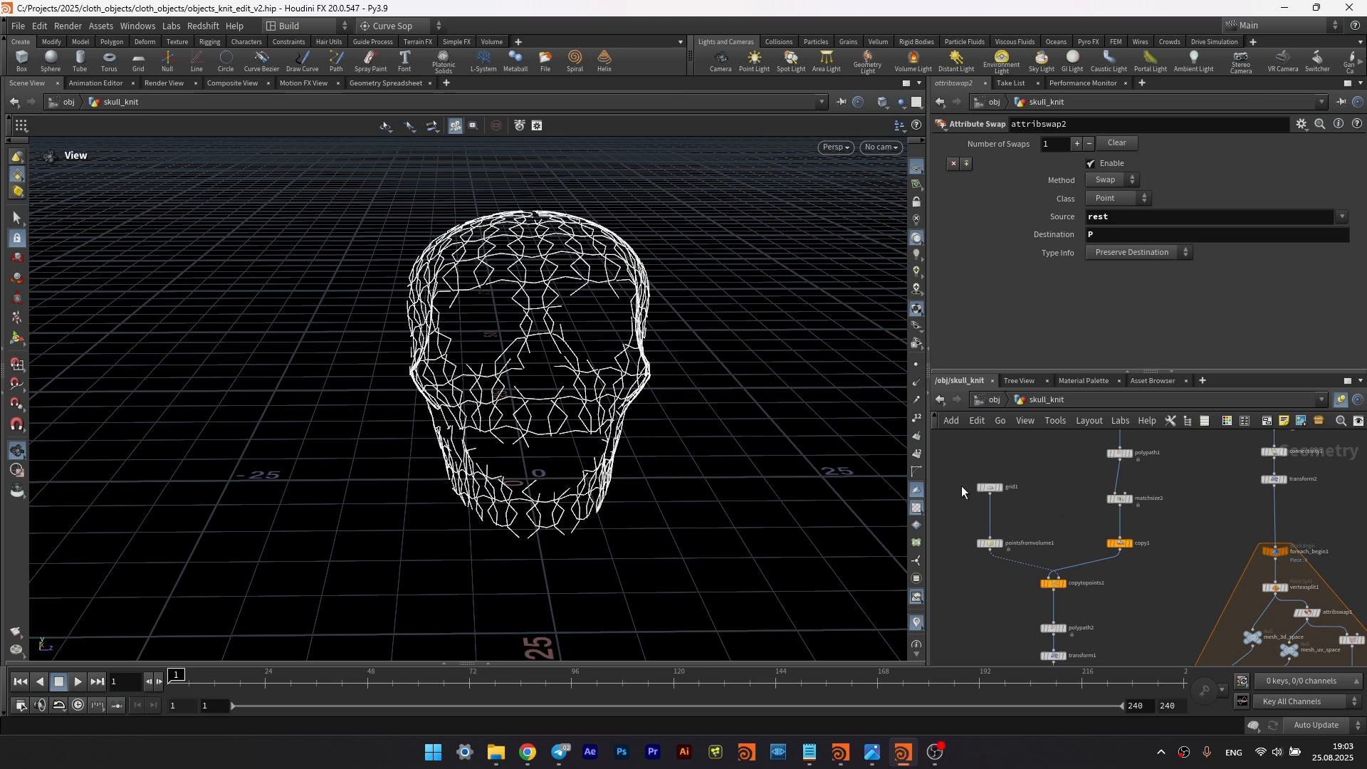
left_click(990, 487)
left_click(988, 544)
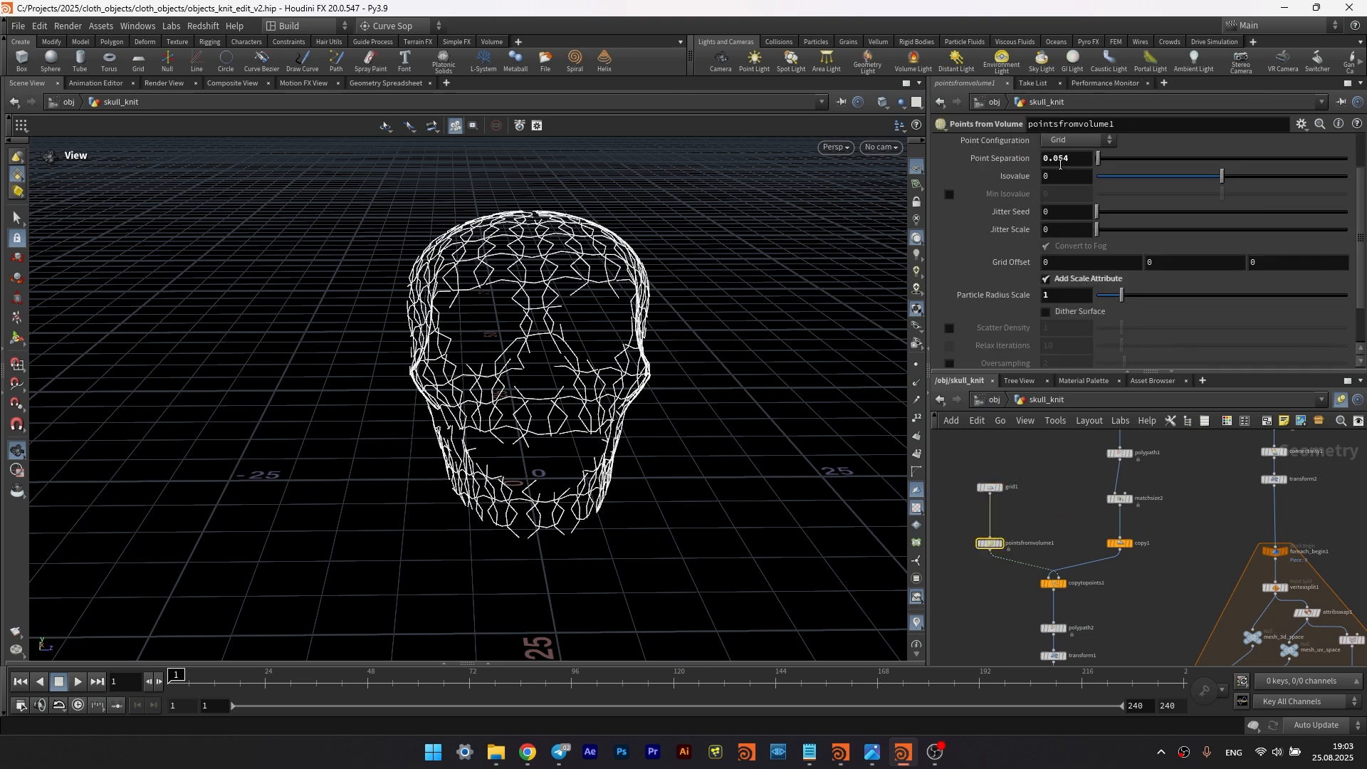
key("Return")
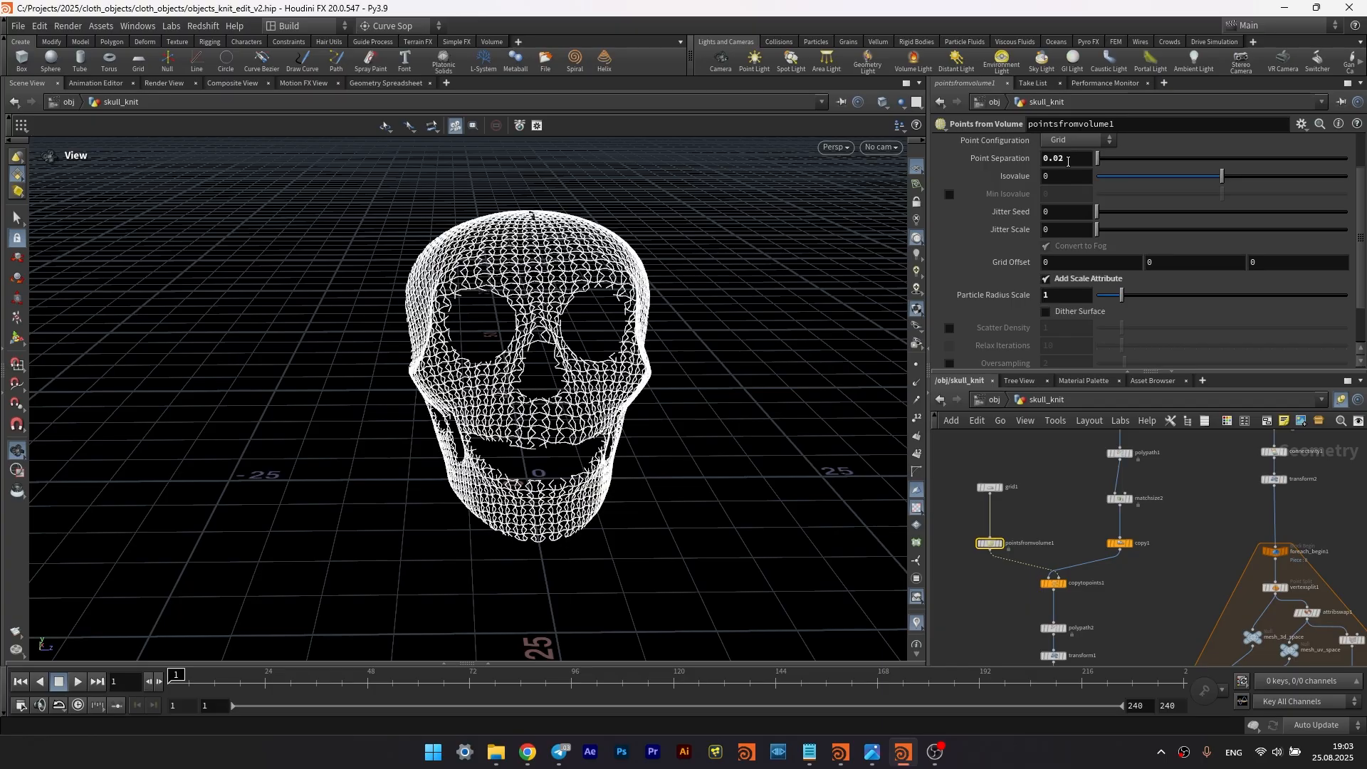
- Try a Point Separation of 0.01 on pointsfromvolume1, inspect the skull's knit density, and undo the change
left_click_drag(584, 335, 491, 420, "alt")
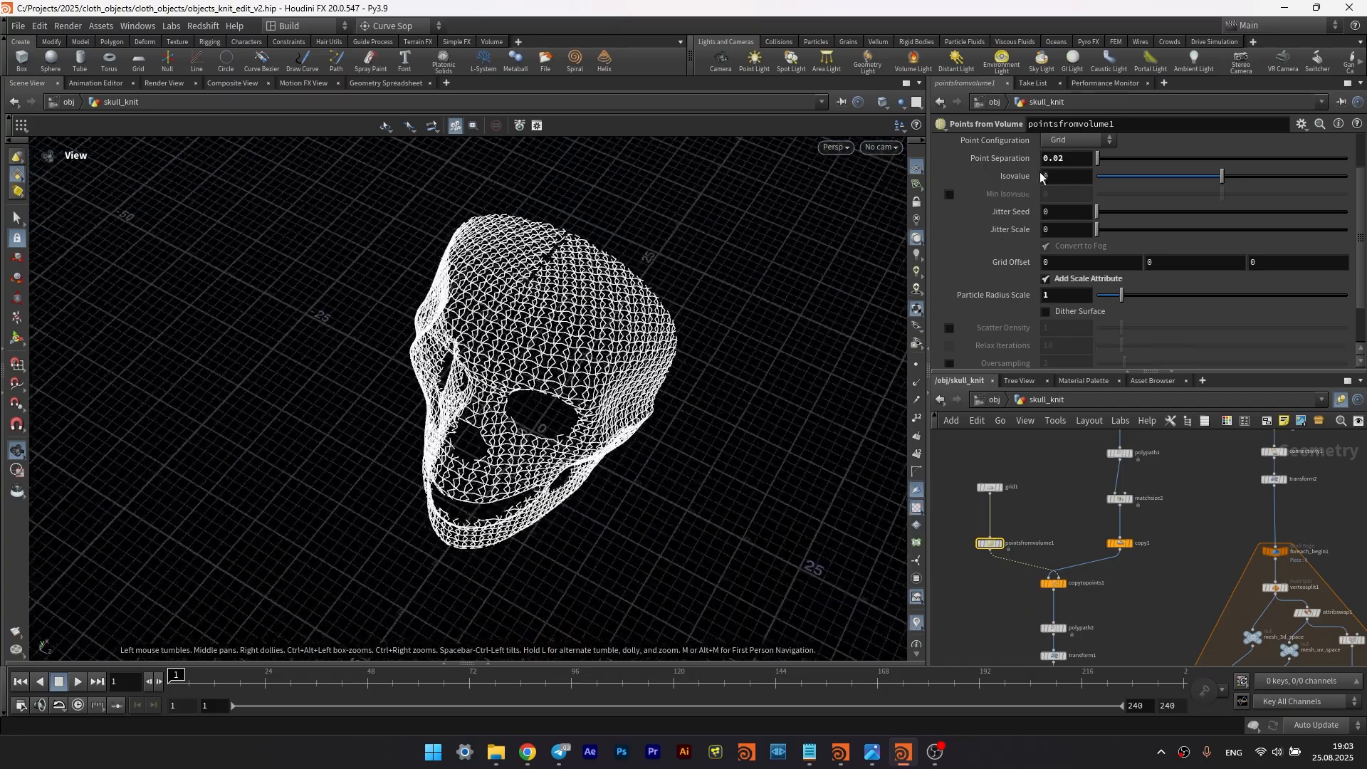
left_click_drag(1066, 159, 1059, 159)
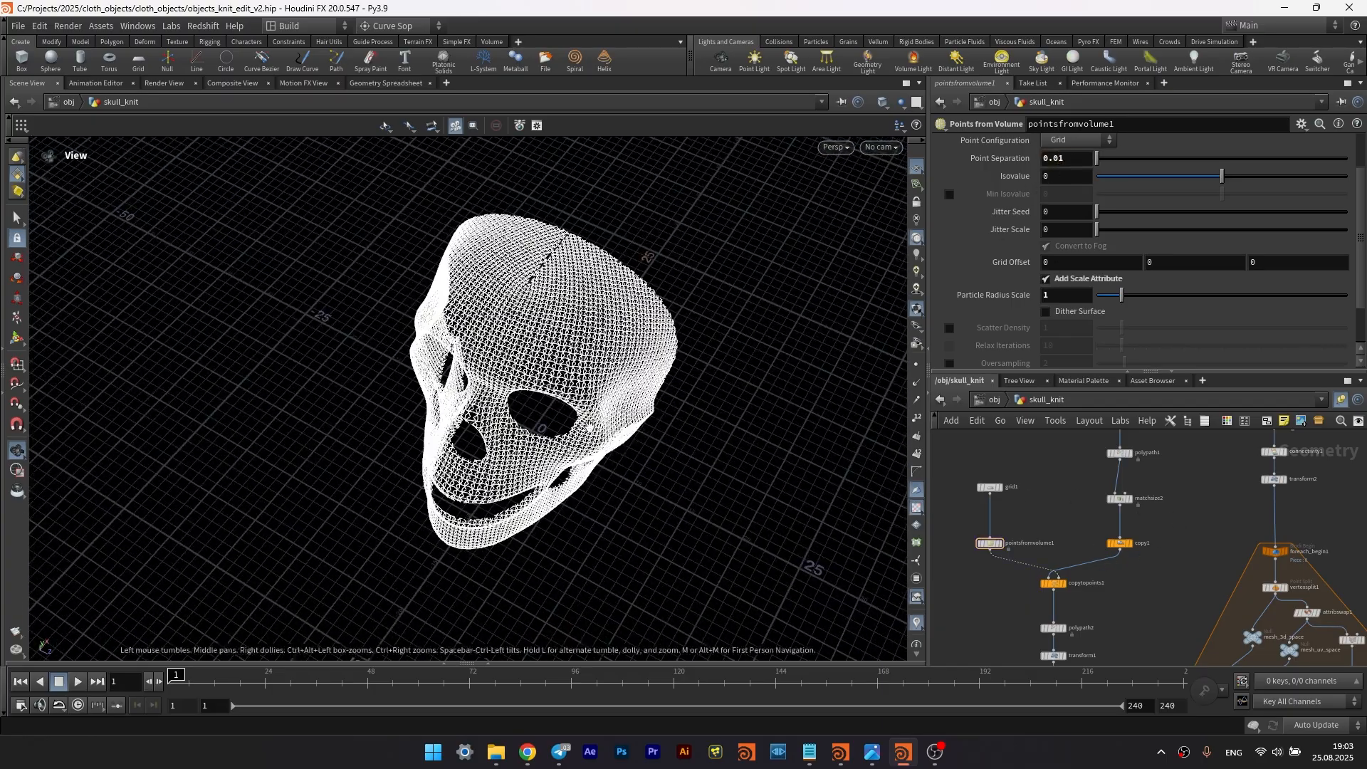
left_click_drag(491, 388, 714, 335, "alt")
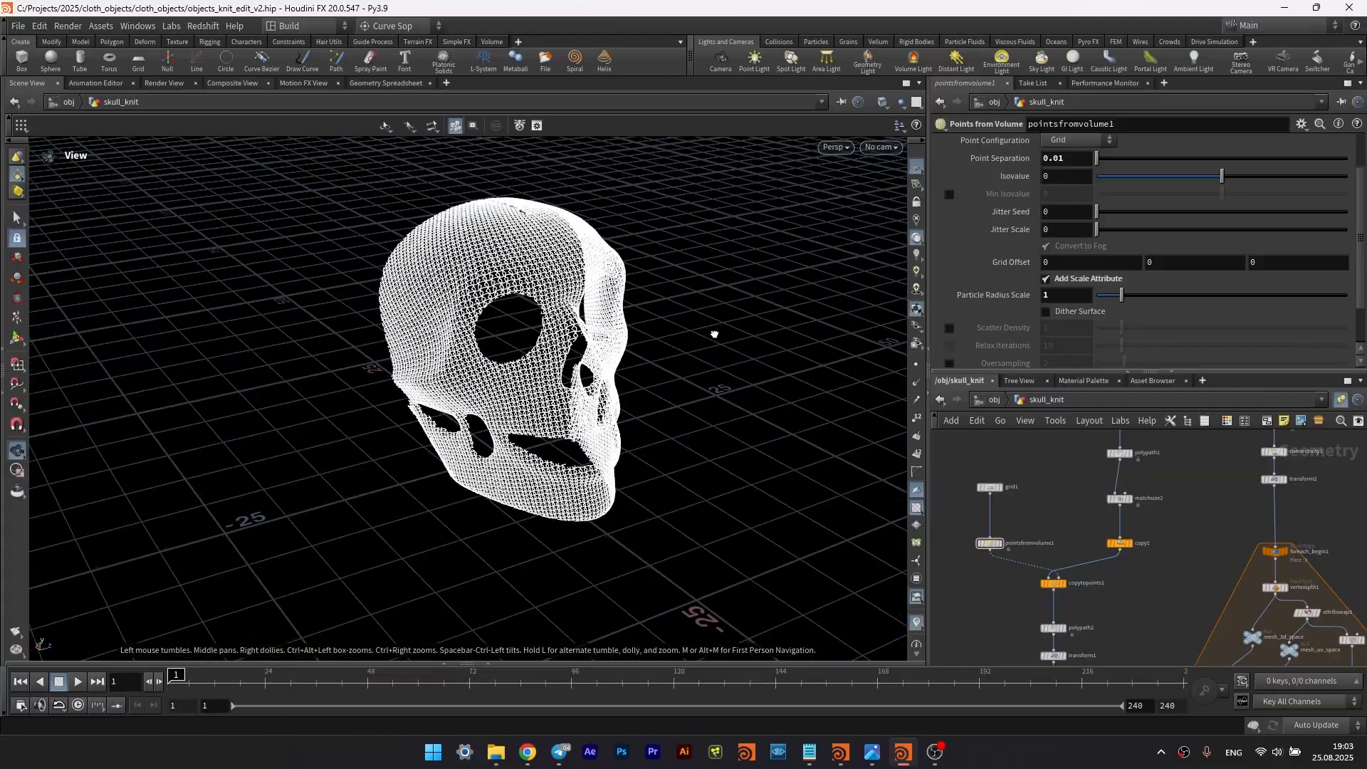
scroll(1155, 618, "down", 3)
middle_click_drag(1156, 623, 1162, 492)
scroll(1170, 637, "up", 2)
key("ctrl+z")
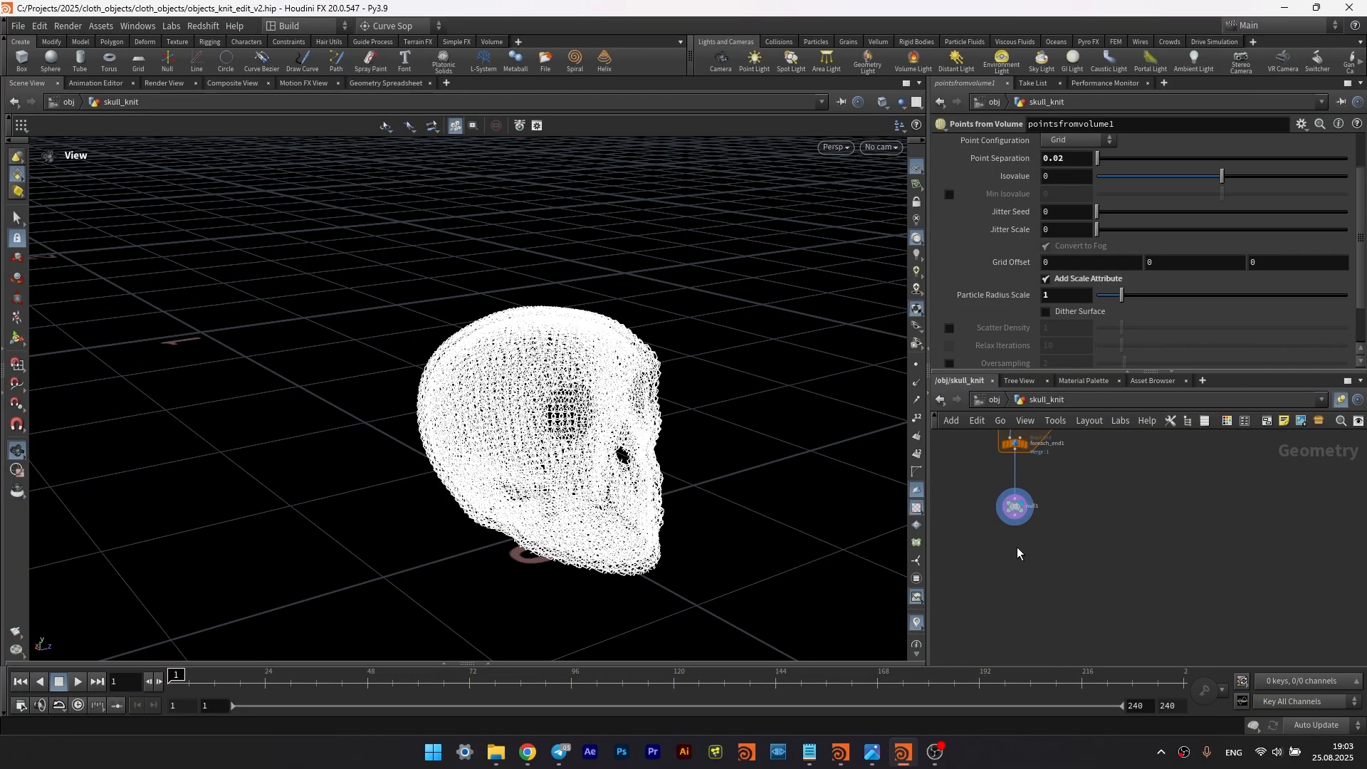
- Add an Attribute Transfer node and wire the null below foreach_end1 into its first input
key("Tab")
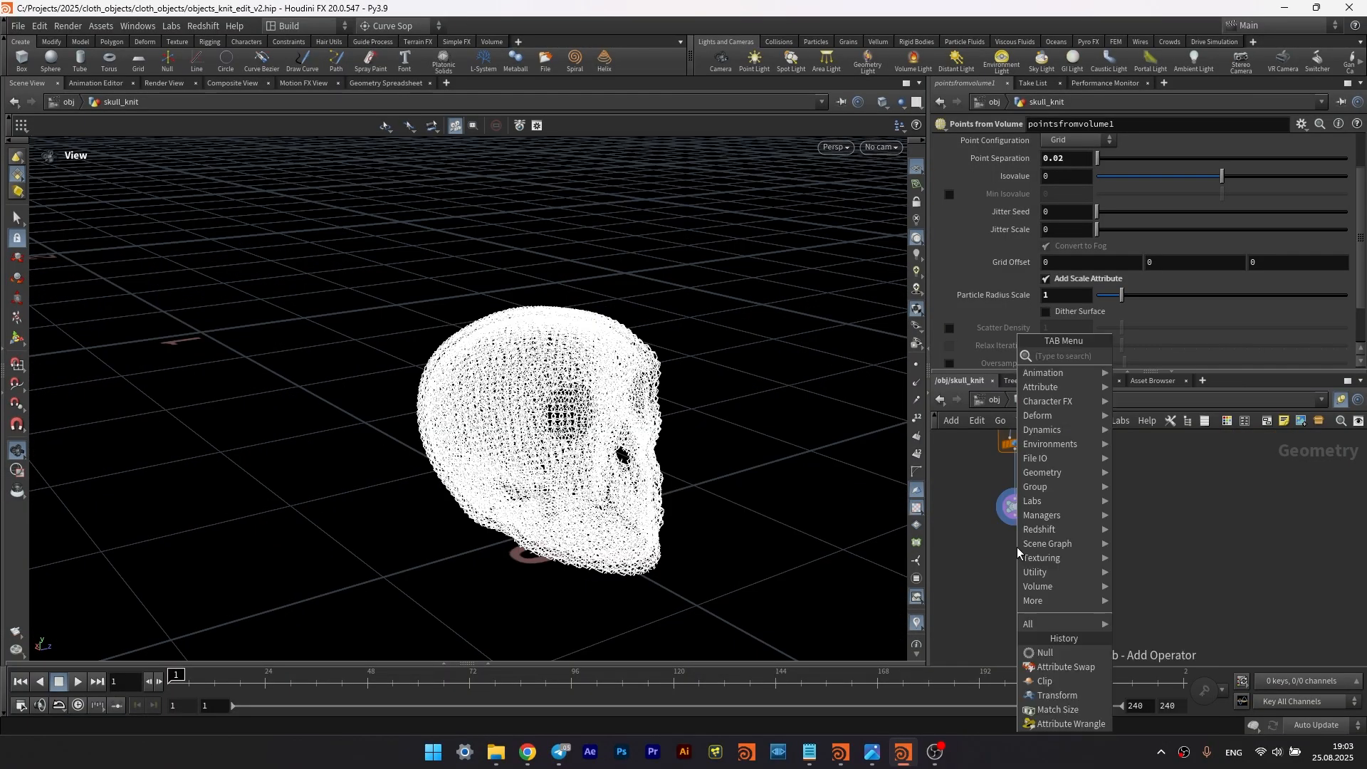
type("at")
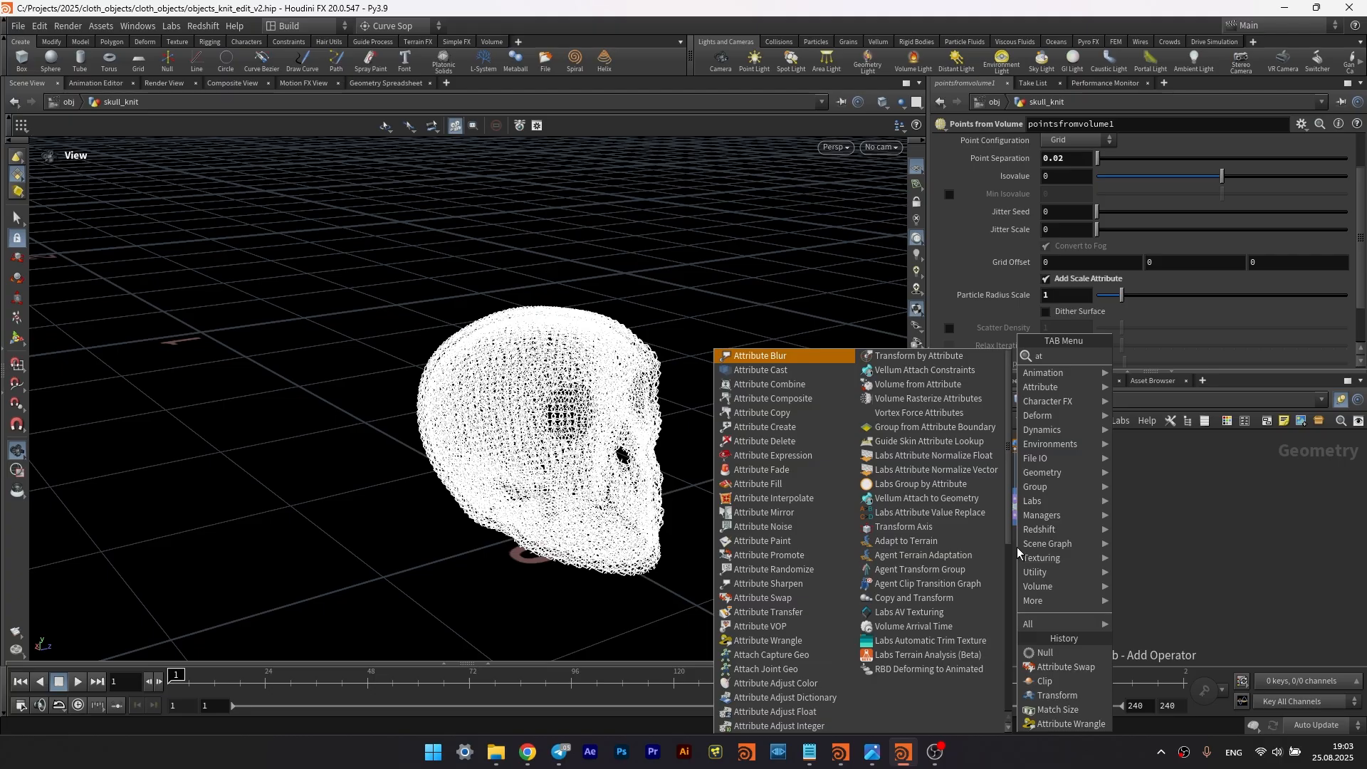
type("t tra")
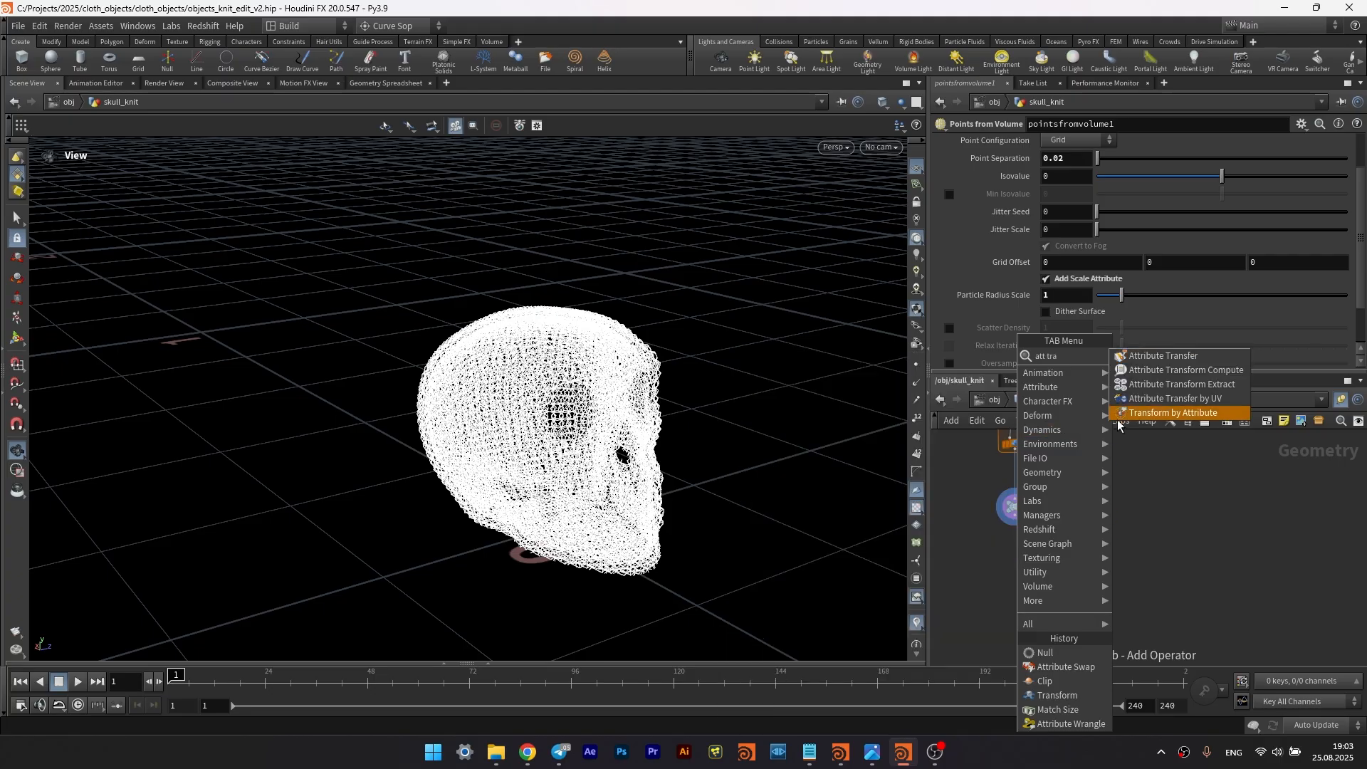
left_click(1161, 355)
left_click(1204, 527)
left_click(1199, 519)
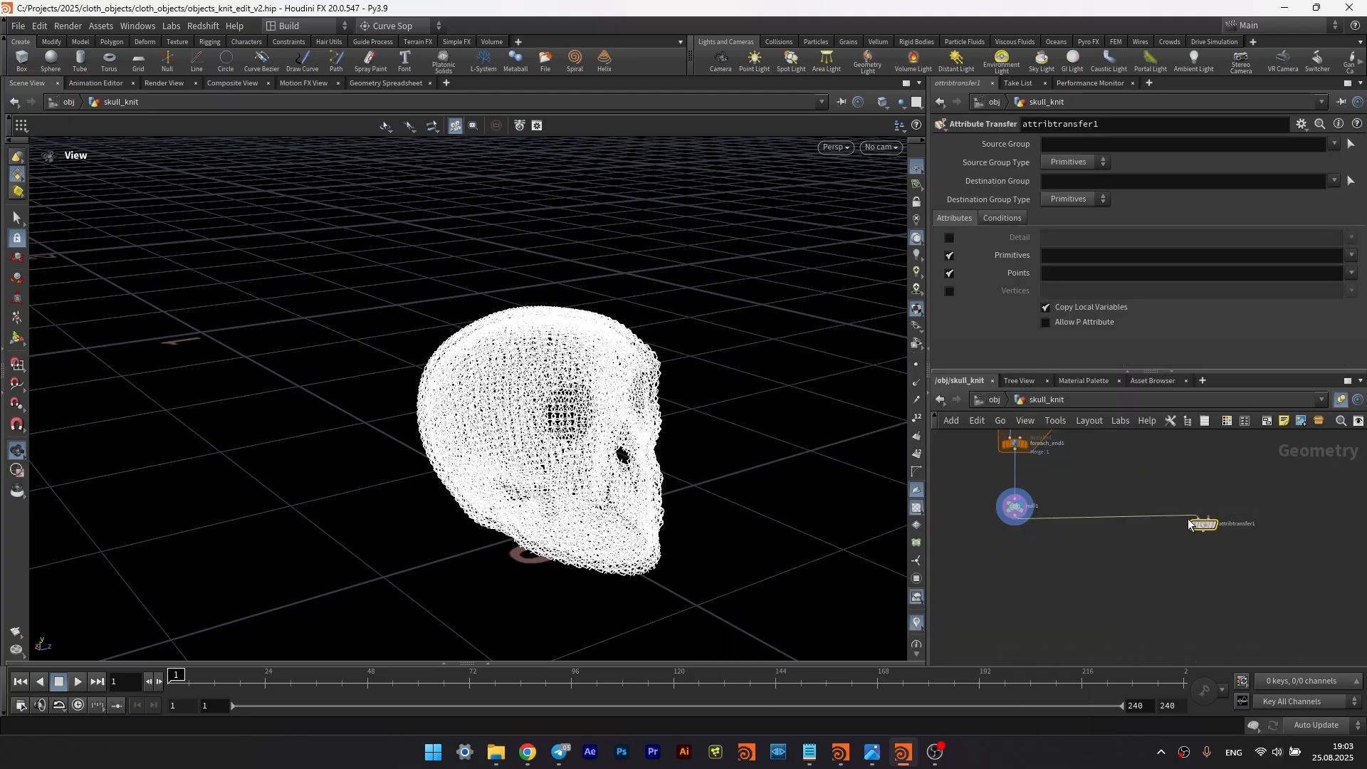
- Add an Attribute from Map node beside the skull import chain
scroll(1198, 517, "down", 4)
middle_click_drag(1203, 491, 1096, 634)
scroll(1120, 635, "down", 2)
middle_click_drag(1098, 467, 1097, 514)
scroll(1096, 513, "up", 3)
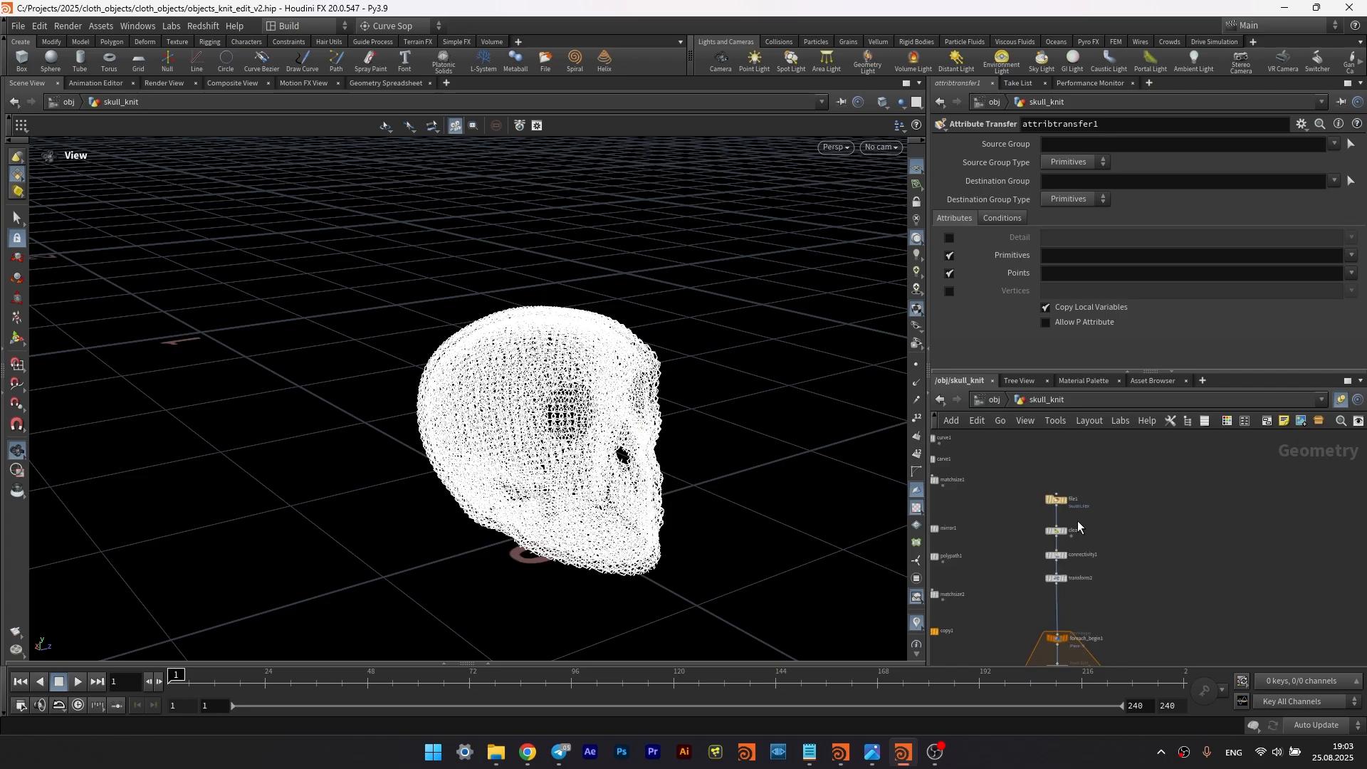
scroll(1134, 546, "up", 2)
key("Tab")
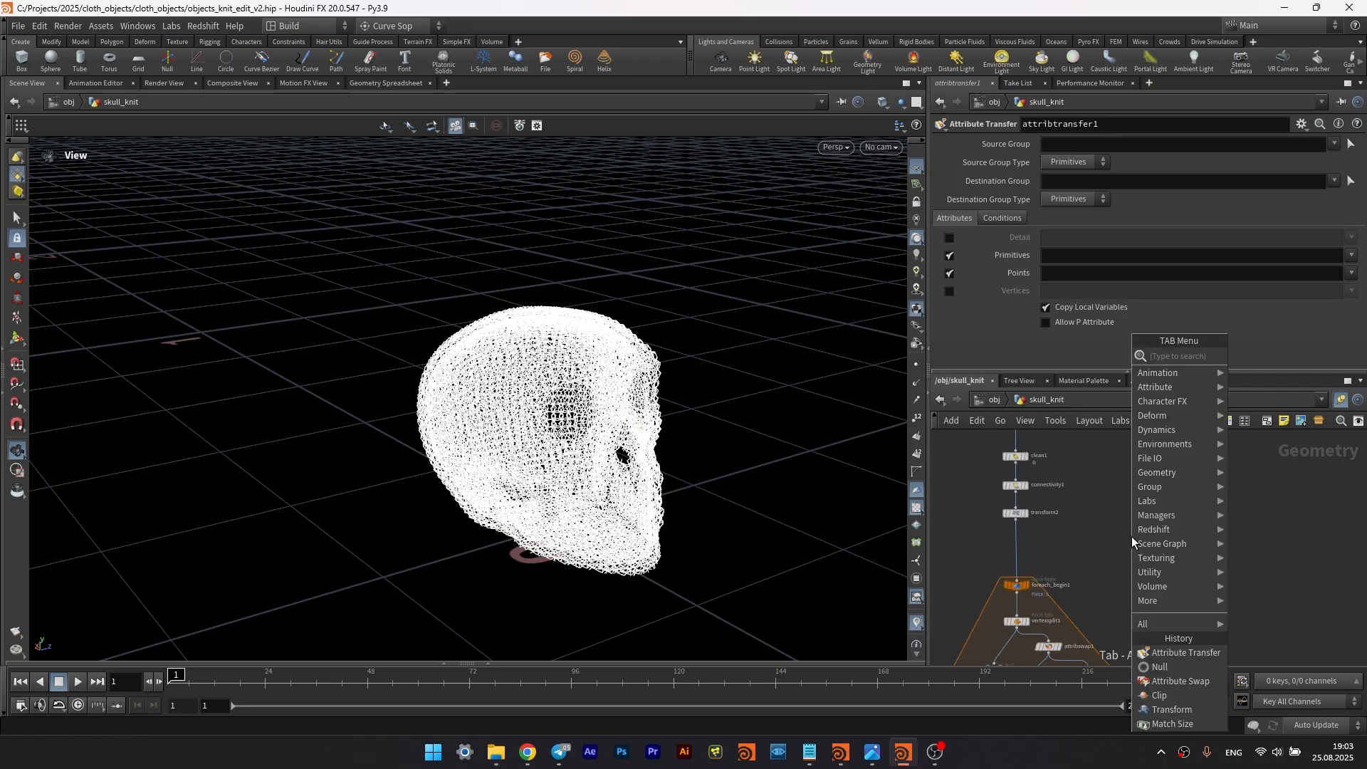
type("att f")
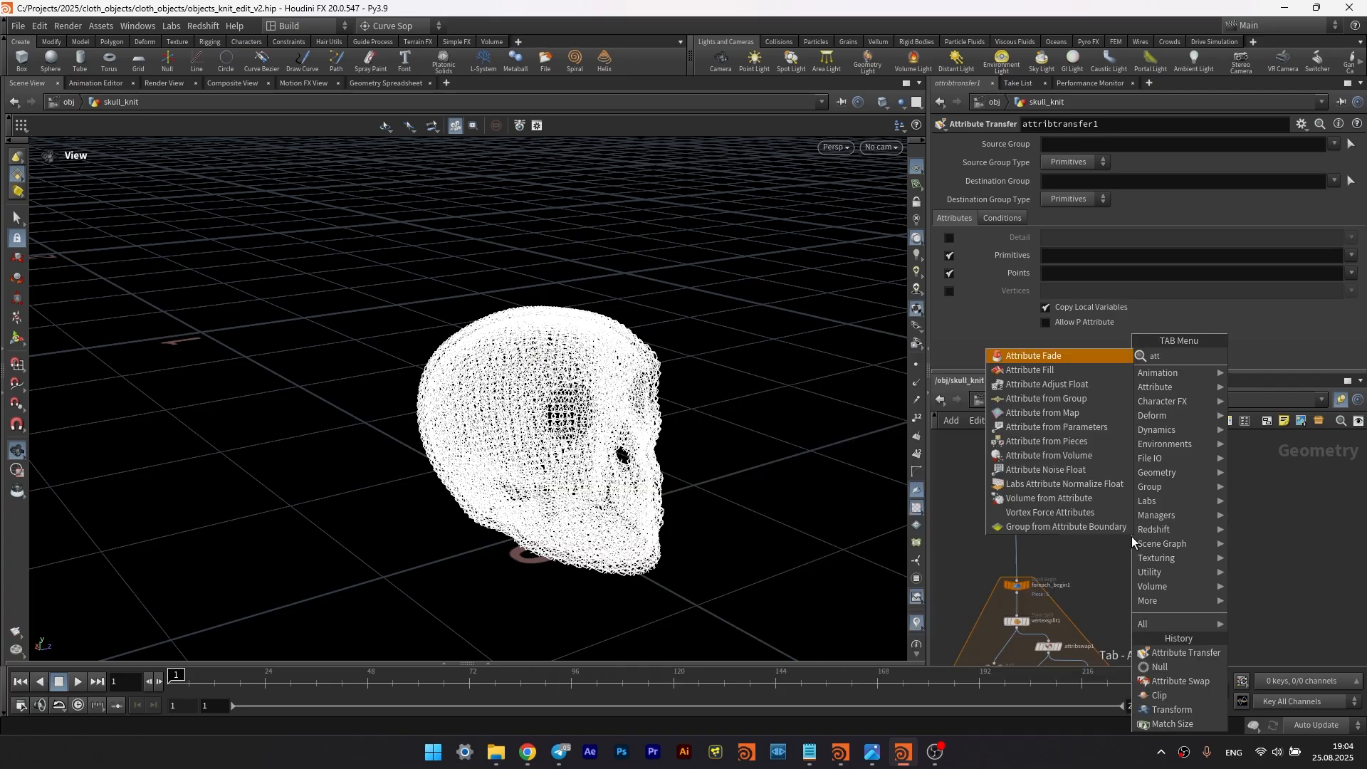
left_click(1045, 412)
left_click(1147, 504)
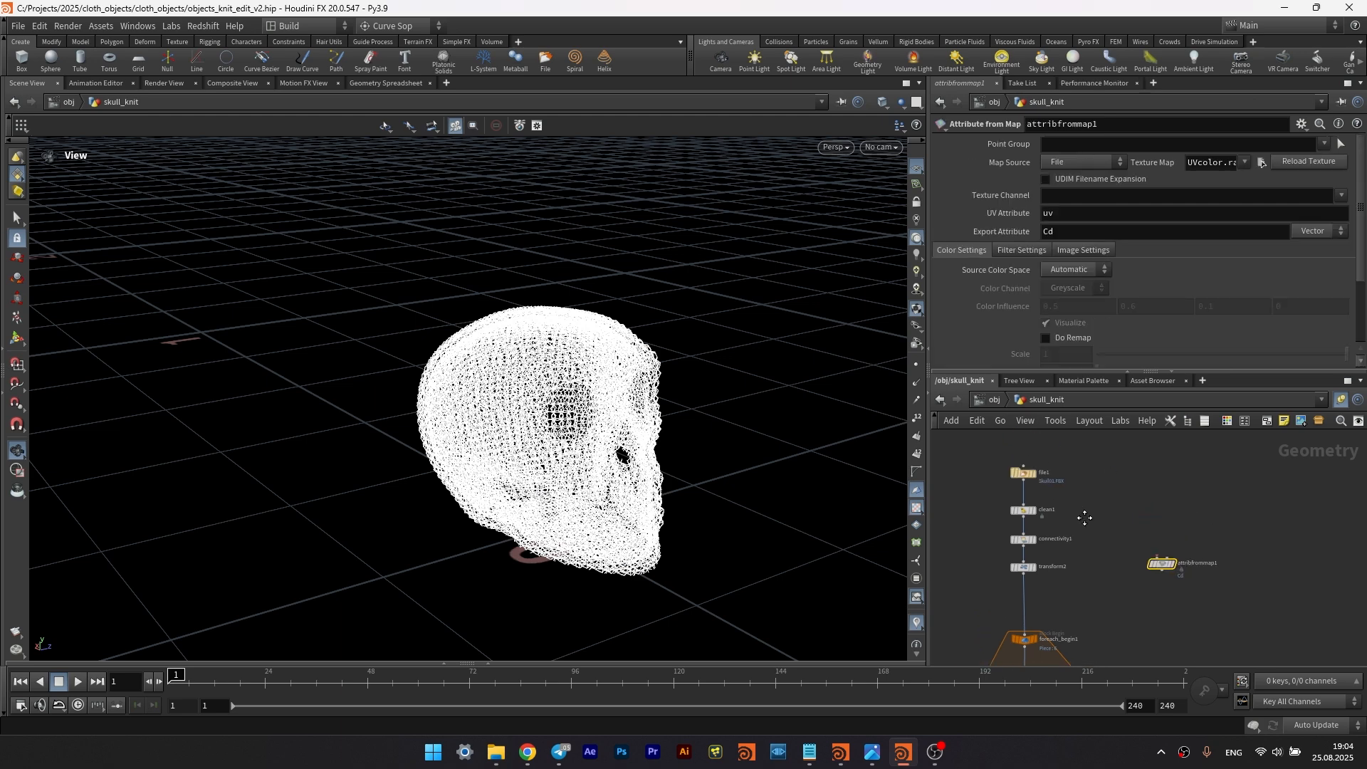
- Connect transform2's output to the input of attribfrommap1
left_click_drag(1055, 543, 1166, 596)
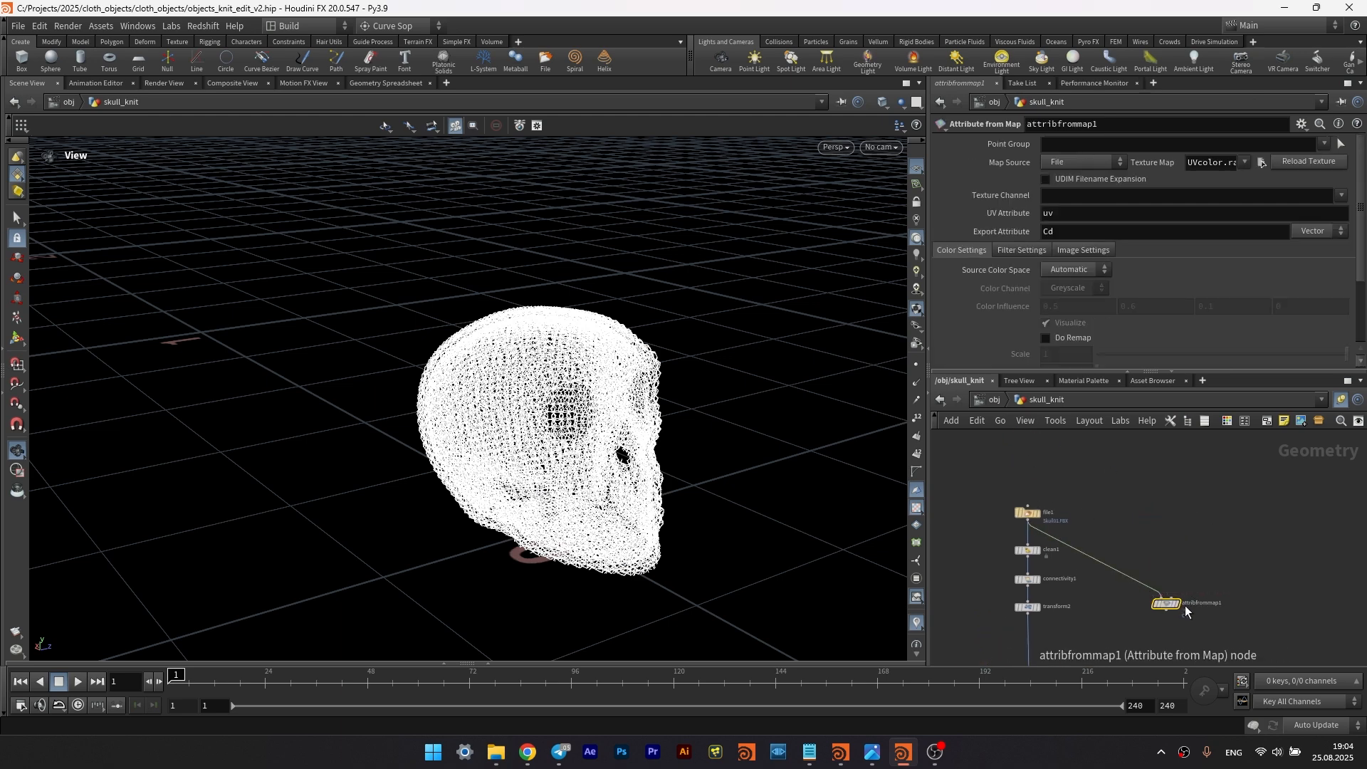
middle_click_drag(1048, 618, 1039, 533)
left_click_drag(1019, 529, 1157, 520)
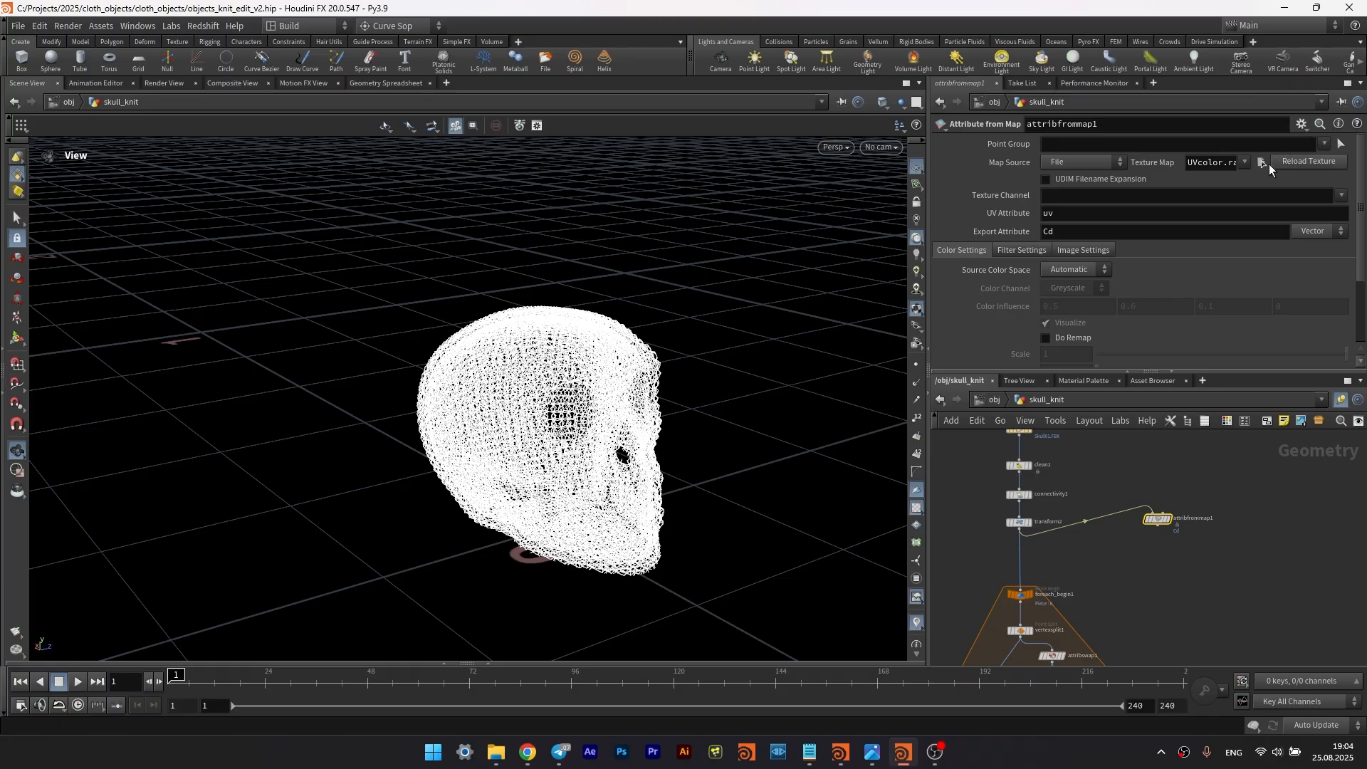
- Load the skull's texture image from $HIP/geo as attribfrommap1's Texture Map and display the textured skull
left_click(1262, 162)
double_click(1028, 159)
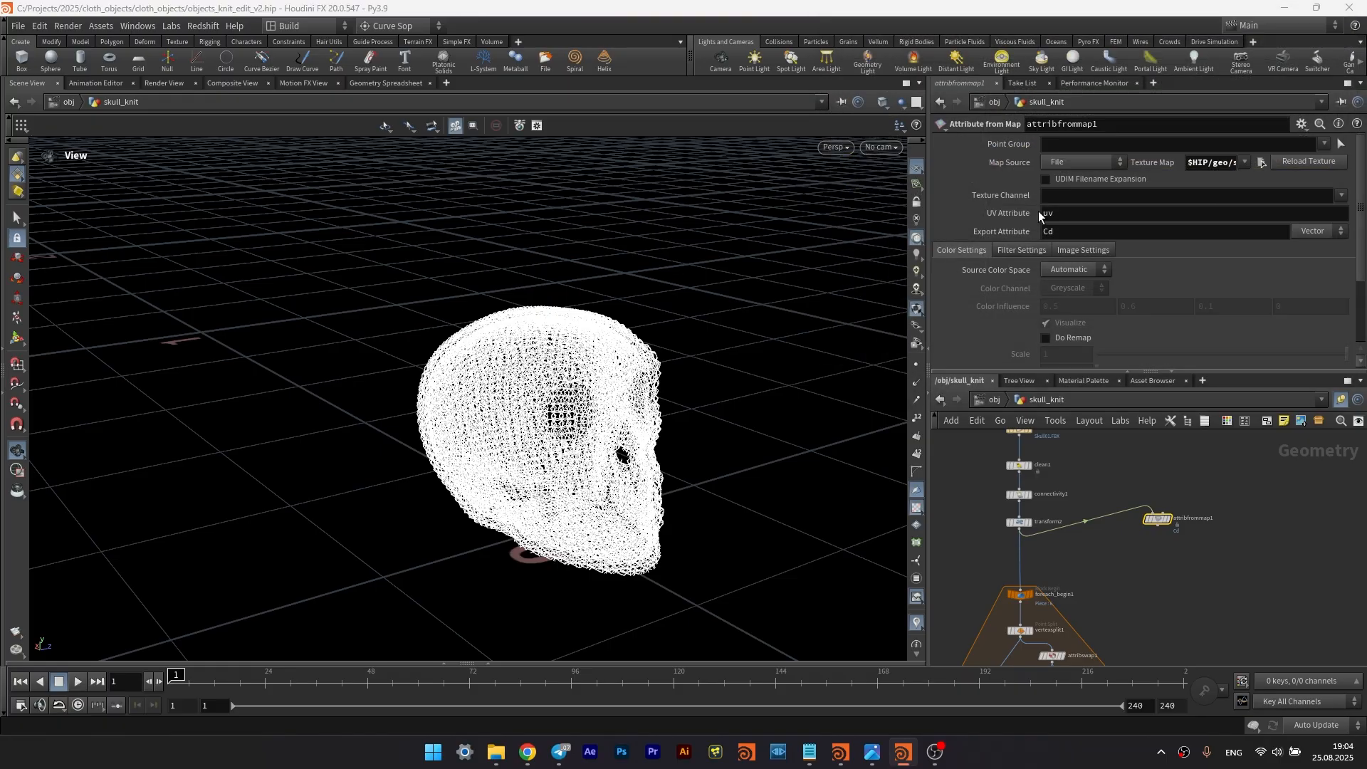
left_click(1167, 519)
left_click_drag(558, 389, 475, 331)
- Wire attribfrommap1 into attribtransfer1's second input and view the texture colors on the knitted skull
middle_click_drag(1183, 606, 1175, 399)
left_click(1148, 471)
scroll(1165, 559, "down", 3)
scroll(1148, 535, "up", 3)
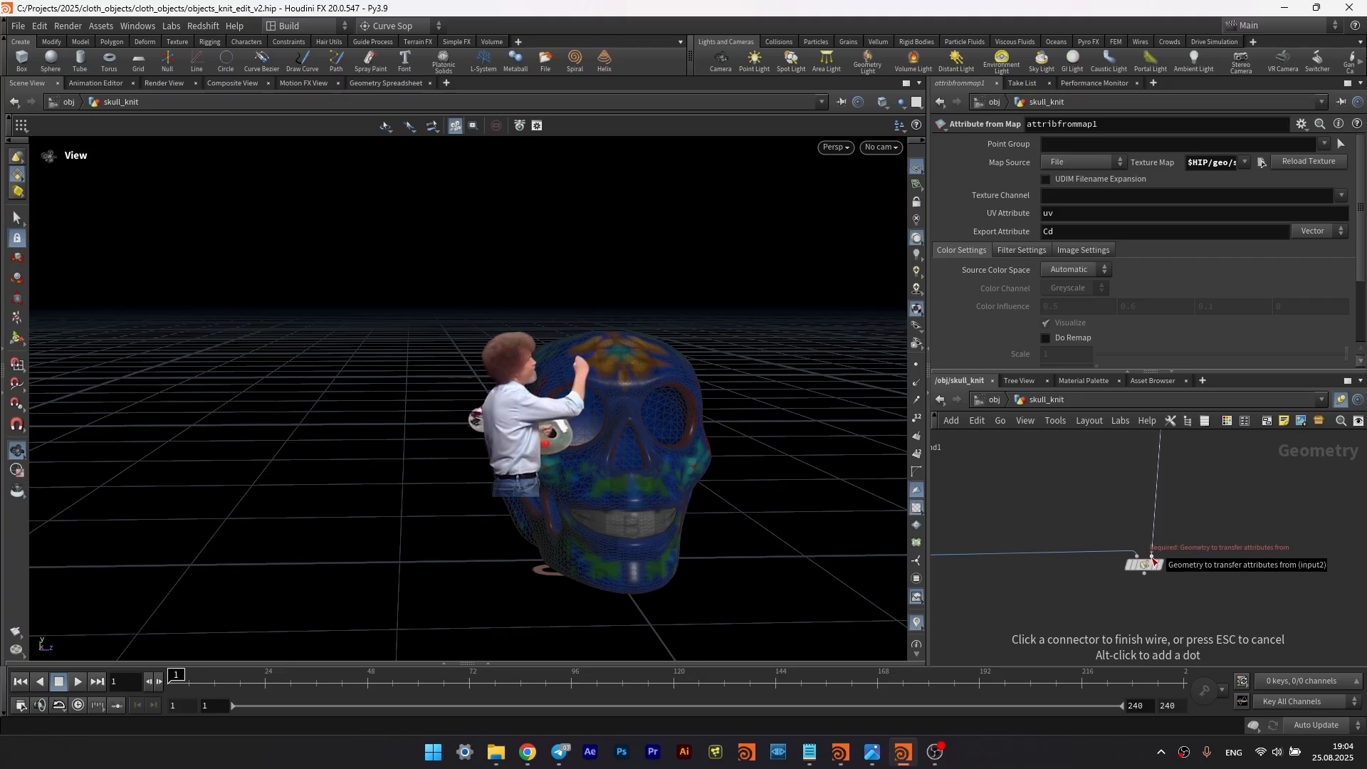
left_click(1154, 560)
left_click_drag(666, 441, 742, 448)
- Set pointsfromvolume1's Point Separation to 0.01 for a denser colored knit
scroll(1068, 498, "down", 3)
middle_click_drag(1069, 497, 1224, 569)
middle_click_drag(1033, 477, 1025, 613)
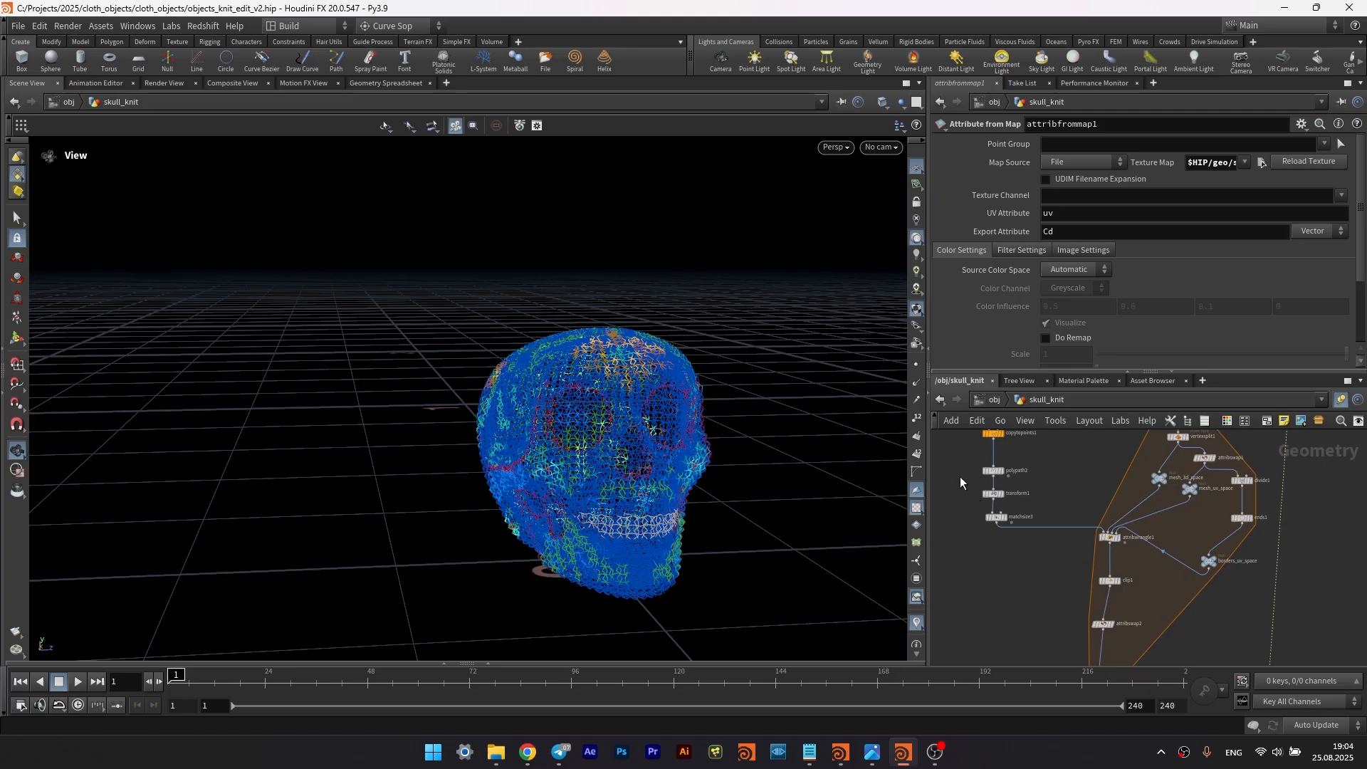
middle_click_drag(960, 476, 973, 507)
middle_click_drag(947, 455, 984, 542)
scroll(984, 542, "up", 2)
left_click_drag(998, 534, 999, 535)
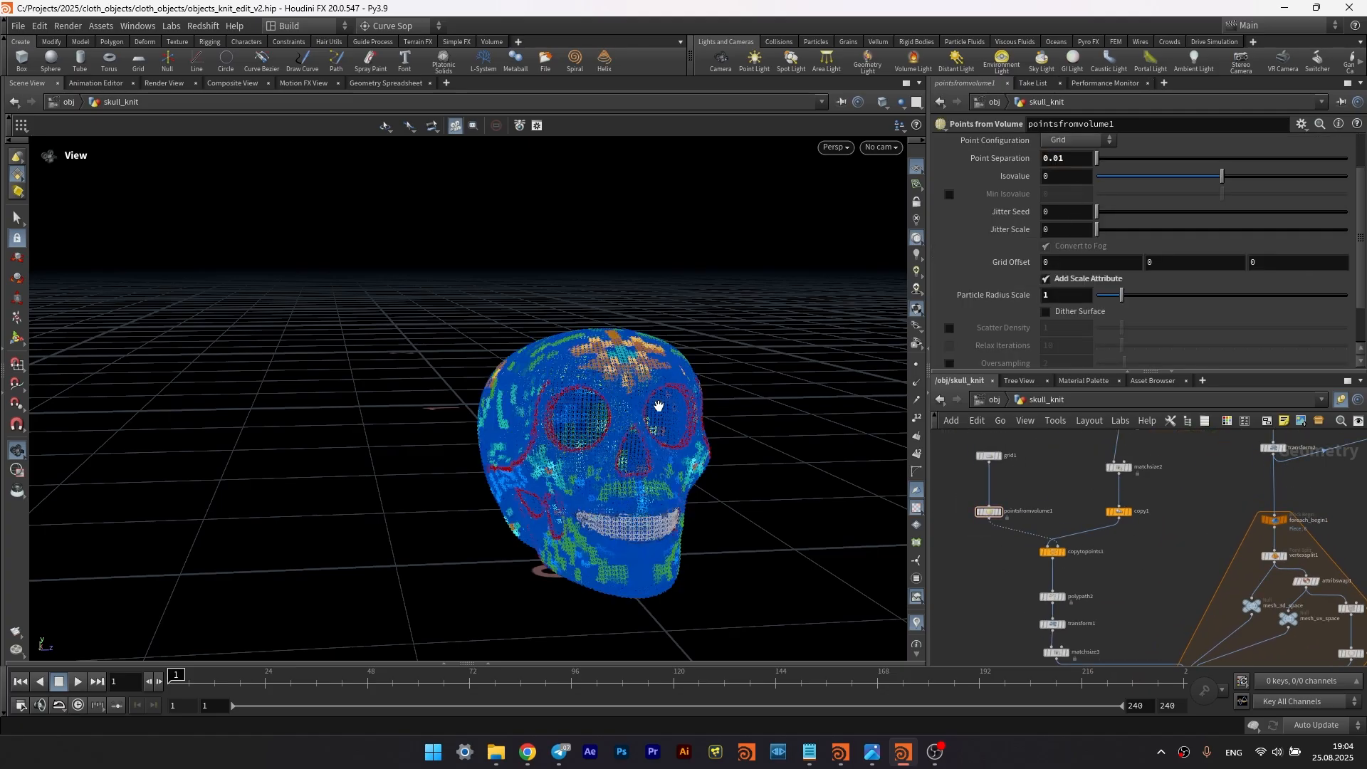
left_click_drag(656, 406, 522, 484)
- Insert a Subdivide node between transform2 and attribfrommap1 to sharpen the transferred colors
key("Tab")
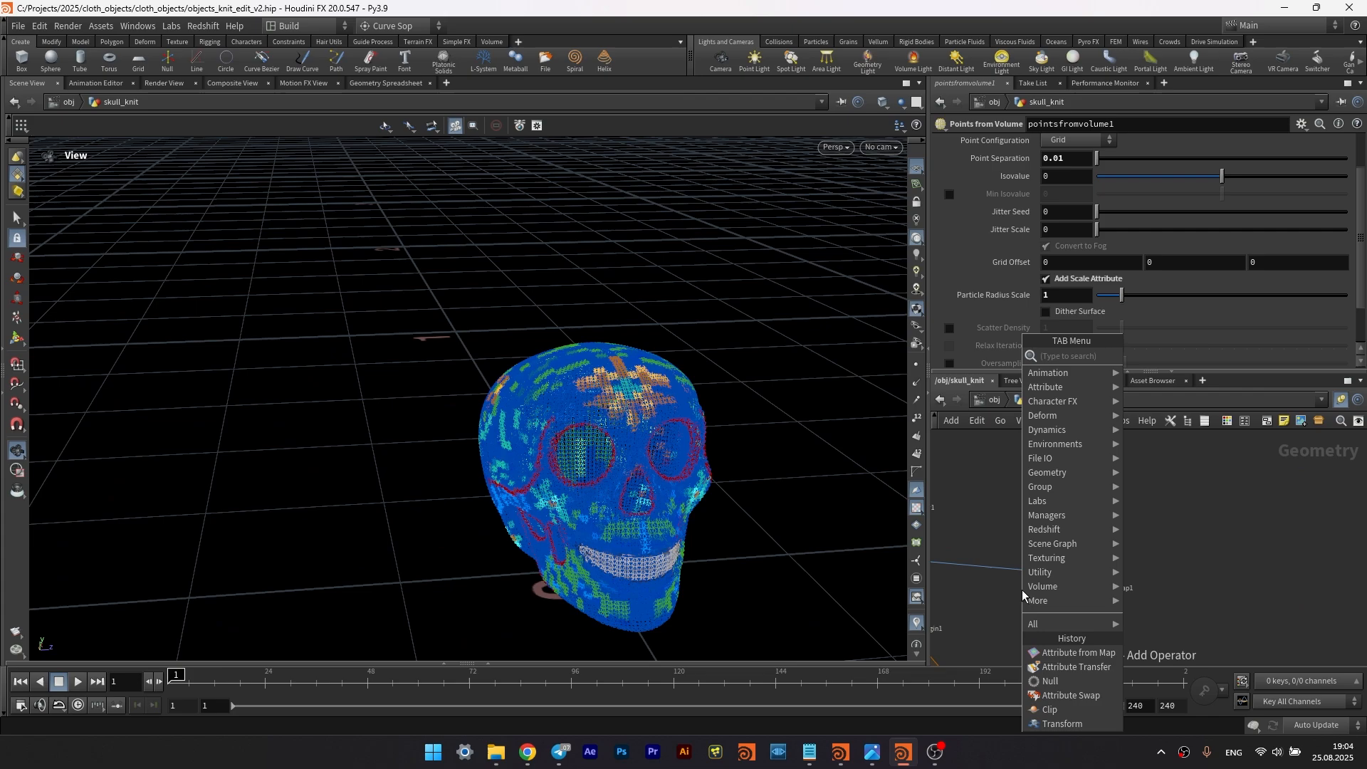
type("su")
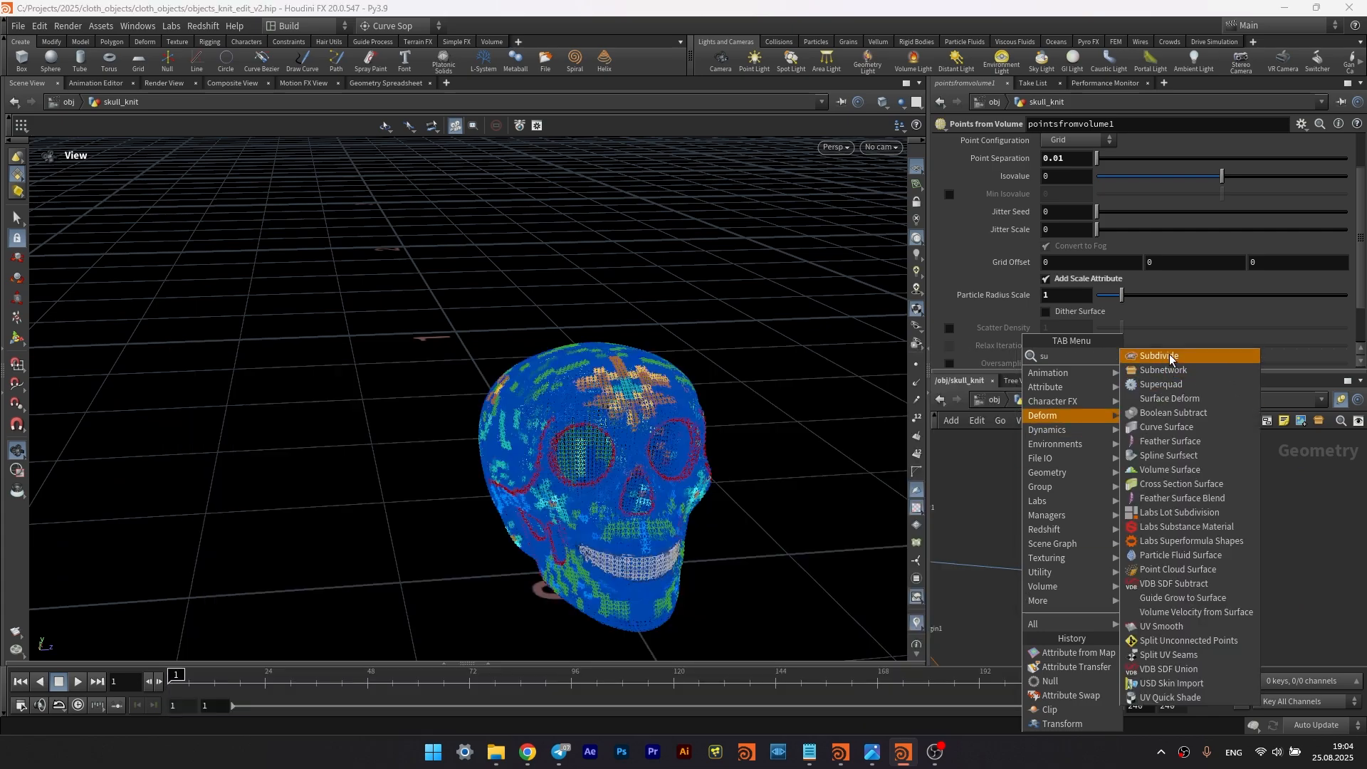
left_click(1167, 356)
left_click(1002, 574)
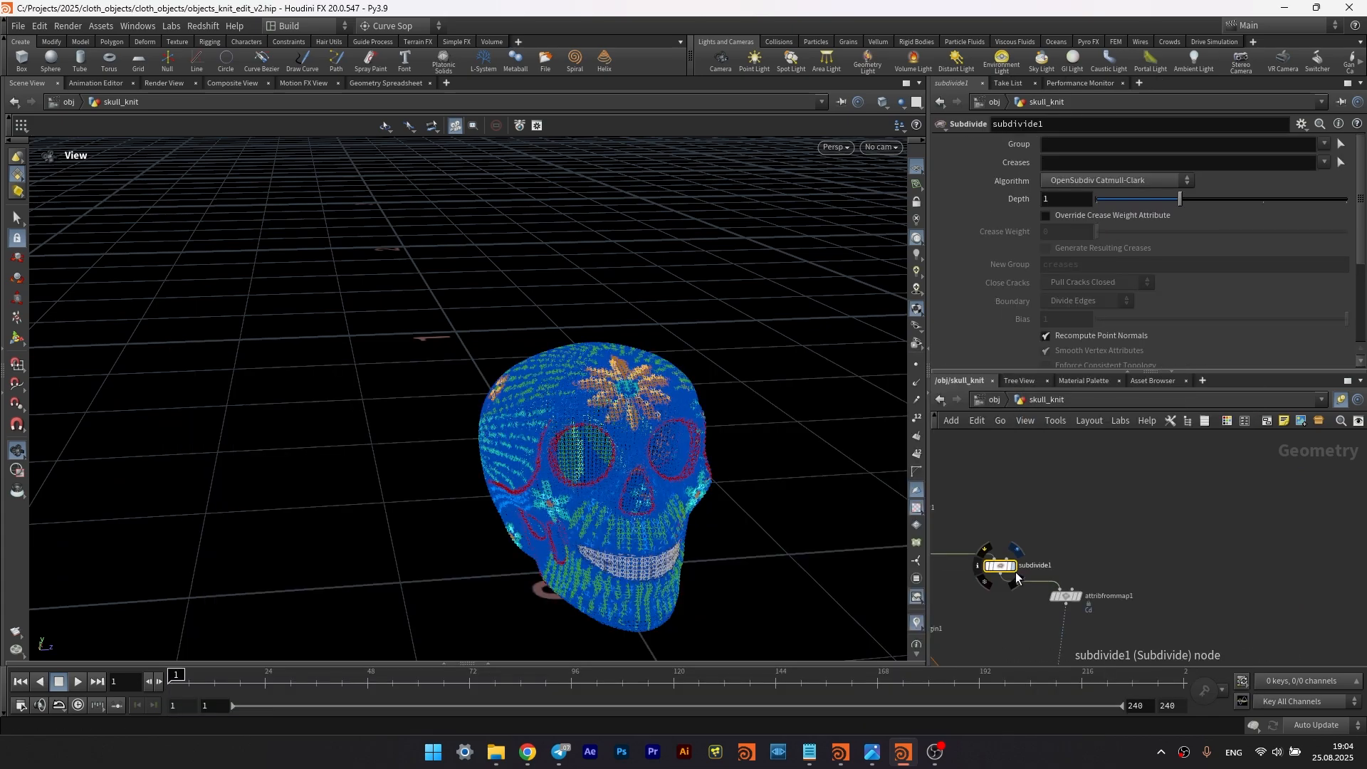
left_click_drag(613, 456, 875, 498)
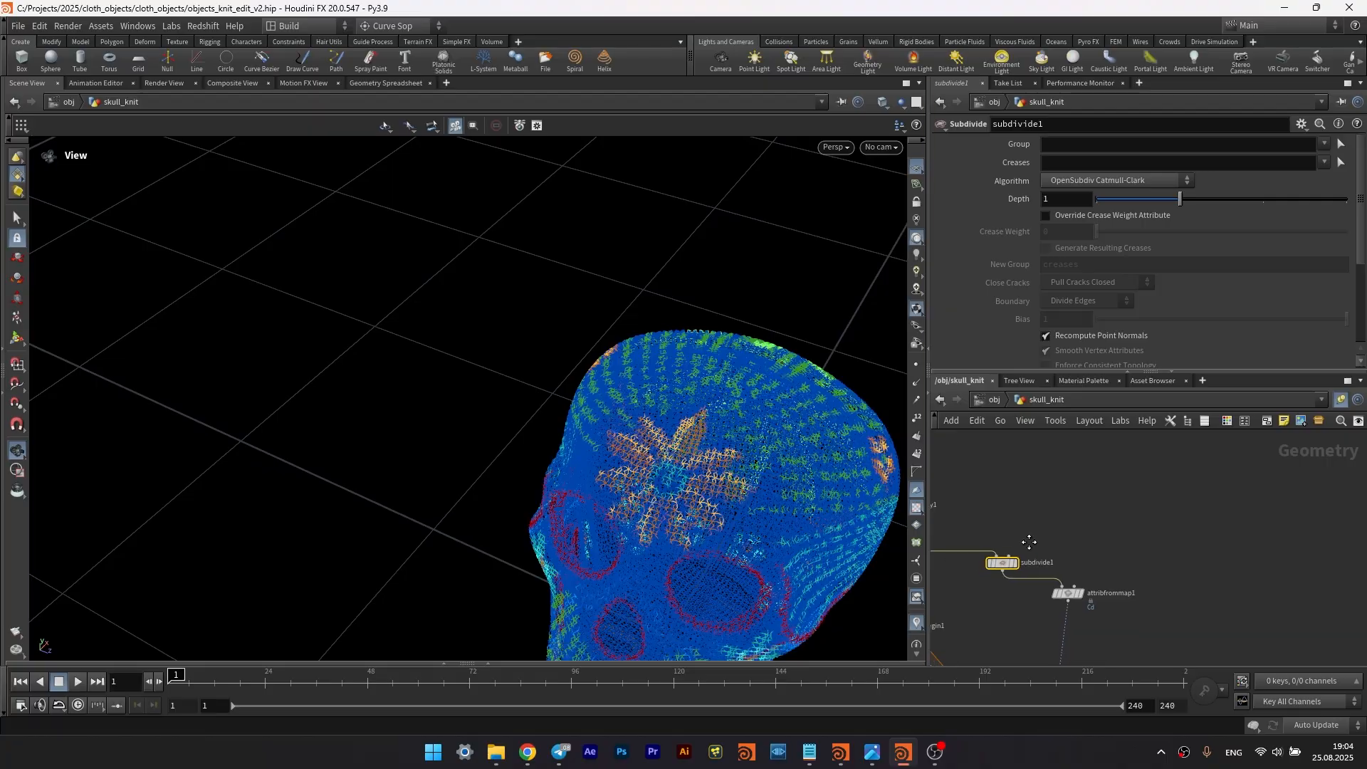
- Compare the knit's color detail with subdivide1 toggled off and on
middle_click_drag(1072, 598, 1099, 571)
left_click(1097, 568)
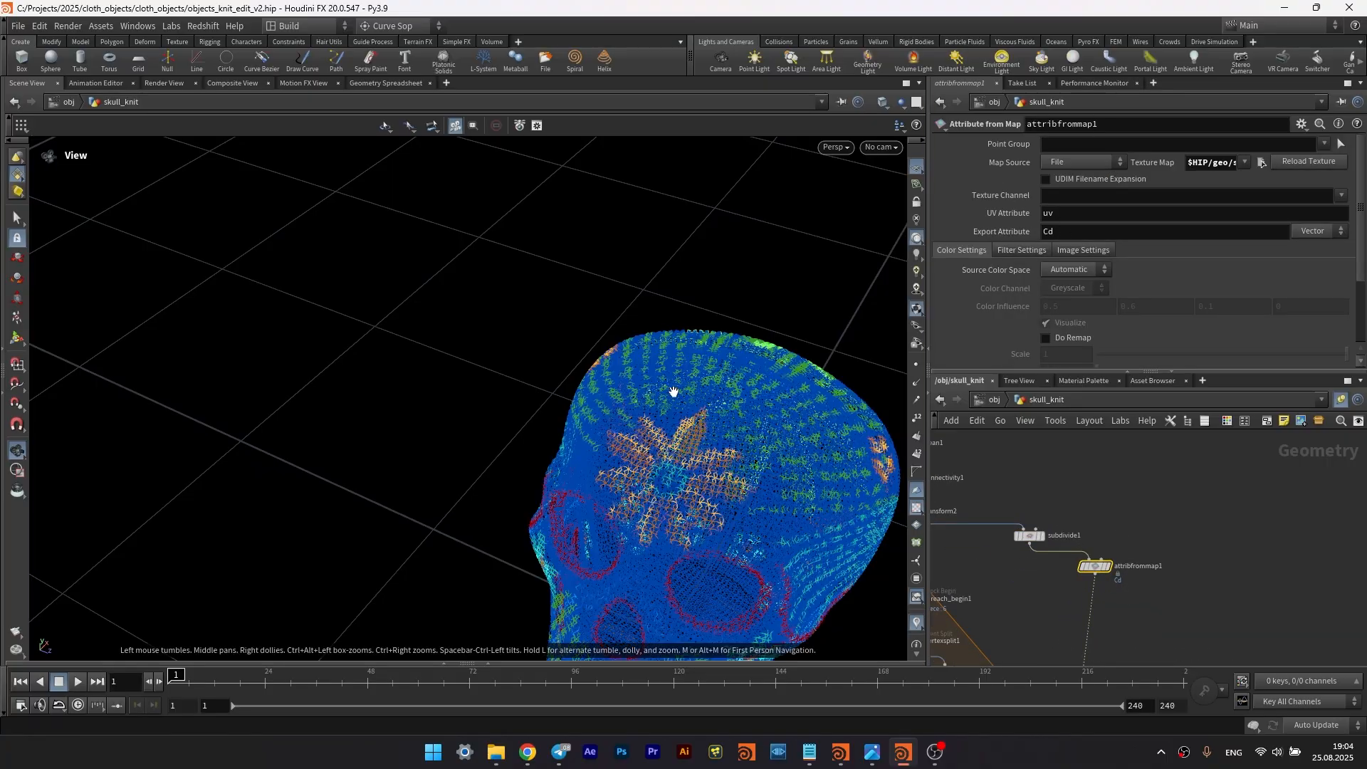
left_click(1017, 537)
left_click(1016, 537)
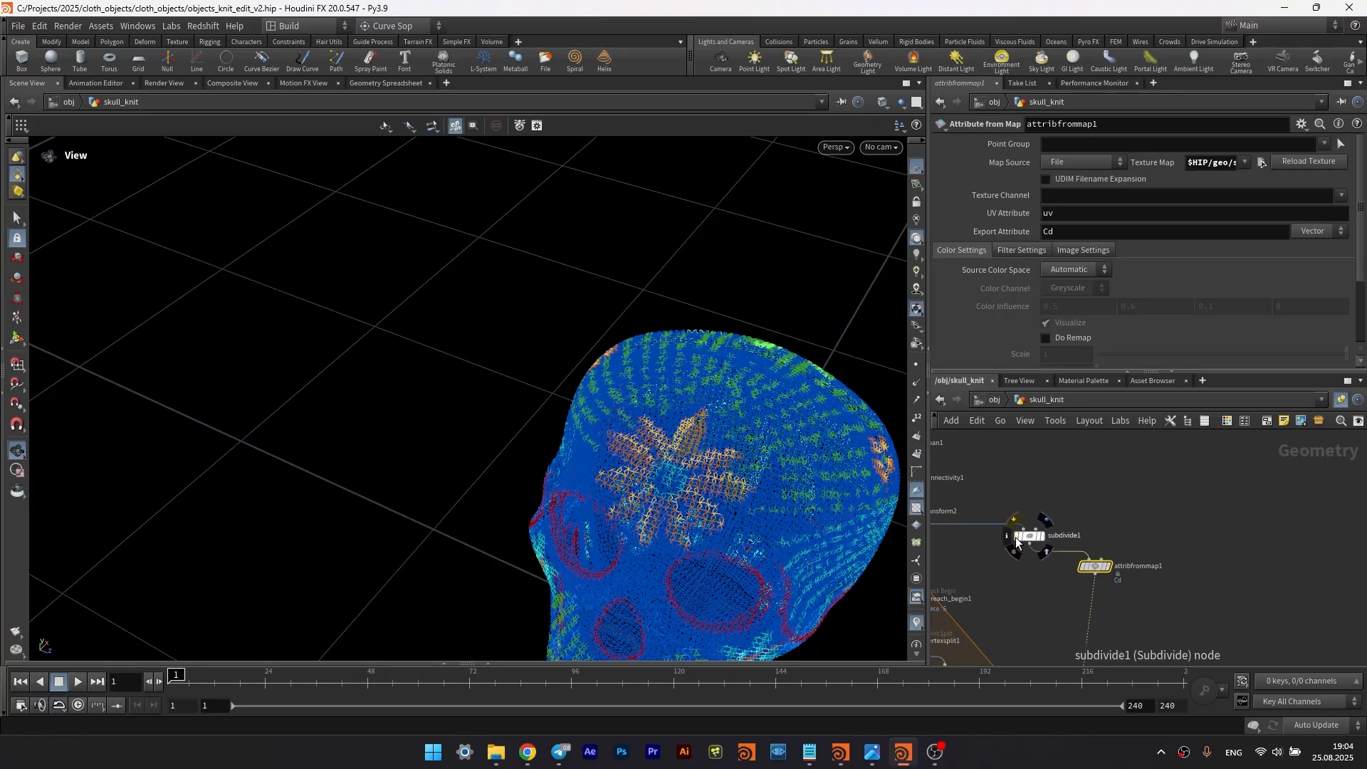
left_click(1016, 536)
left_click(1016, 537)
left_click_drag(819, 526, 737, 379)
- Move subdivide1 directly above attribfrommap1 and inspect its geometry information
left_click_drag(1028, 536, 1085, 532)
left_click(1085, 532)
middle_click(1085, 532)
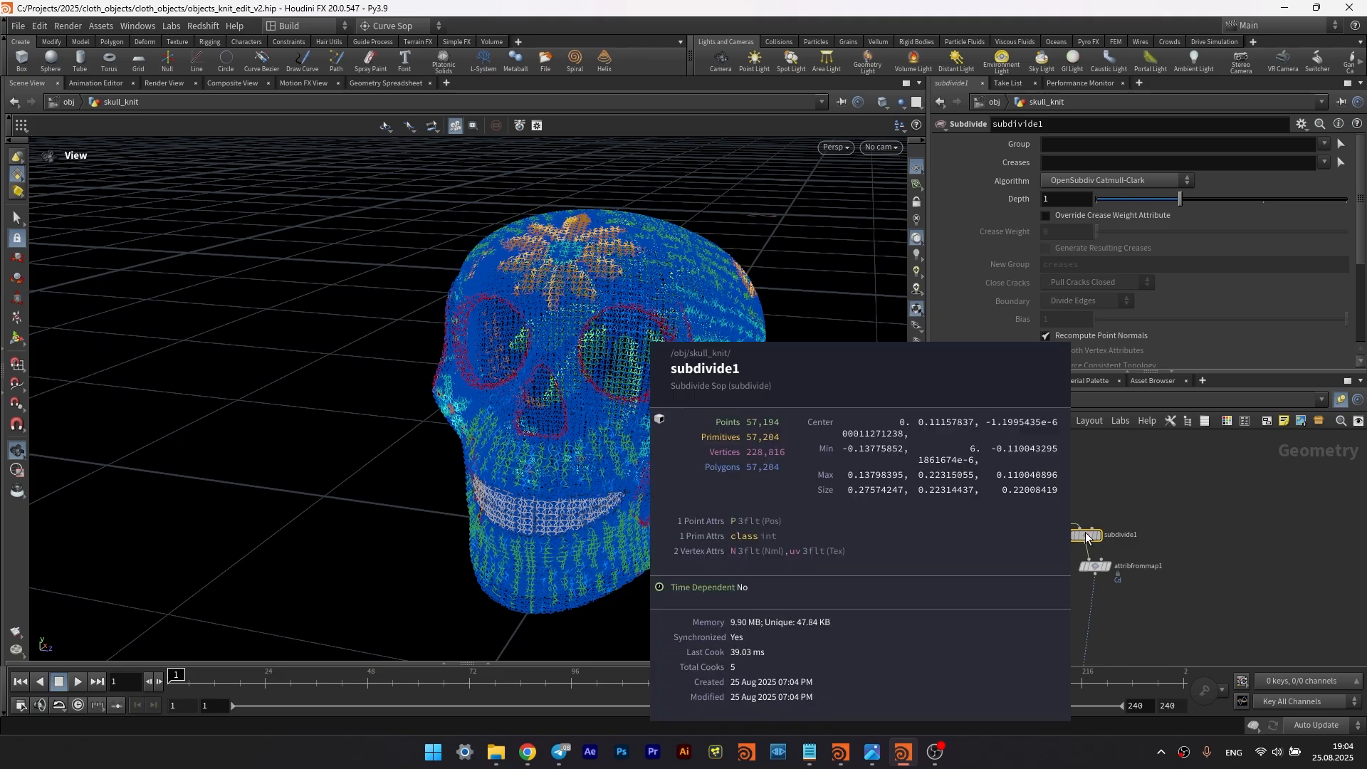
- Set subdivide1's Depth to 2 and inspect the color pattern around the skull
scroll(1026, 584, "down", 3)
middle_click_drag(997, 569, 1100, 507)
left_click_drag(638, 447, 669, 445)
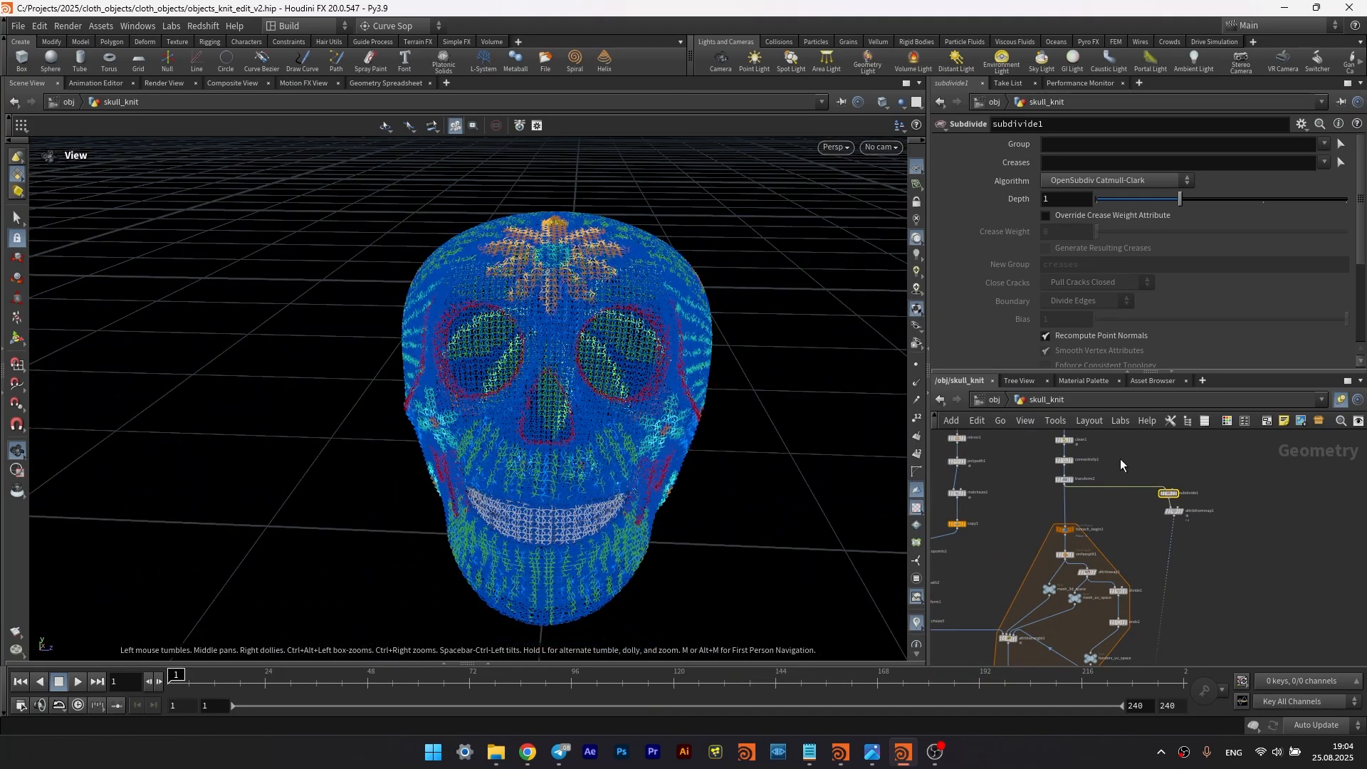
left_click(1268, 202)
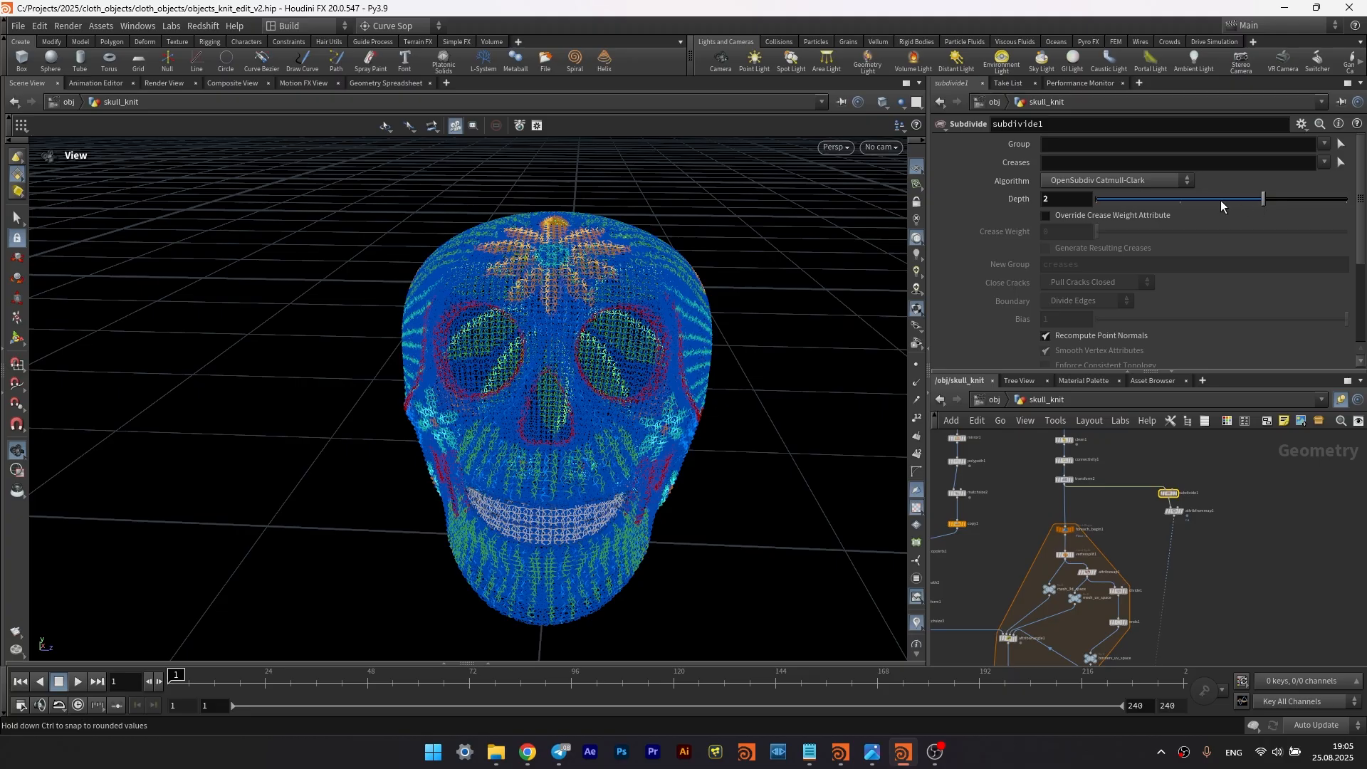
left_click_drag(1222, 206, 1172, 204)
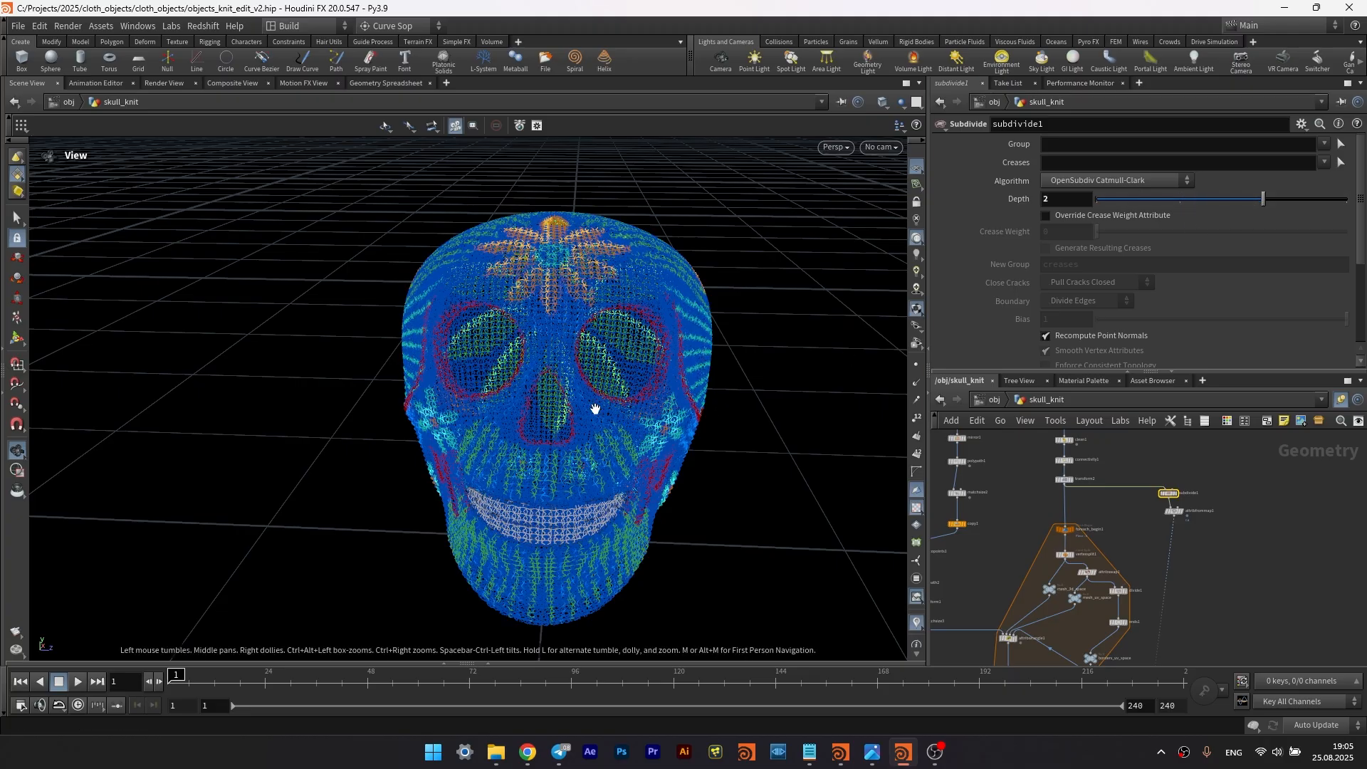
left_click_drag(559, 406, 678, 420)
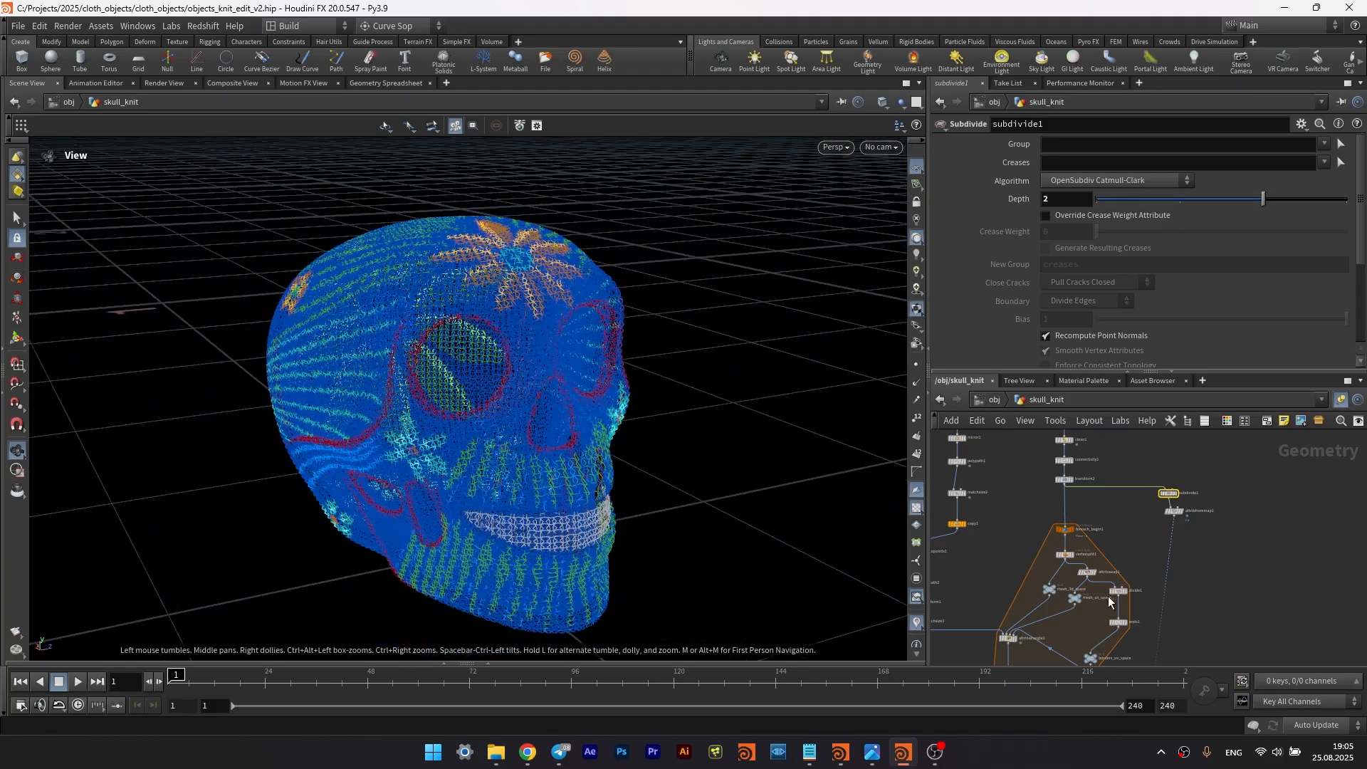
- Add a Sweep node below attribtransfer1, connect the colored curves to it, and display its result
scroll(1133, 481, "down", 5)
scroll(1113, 595, "up", 5)
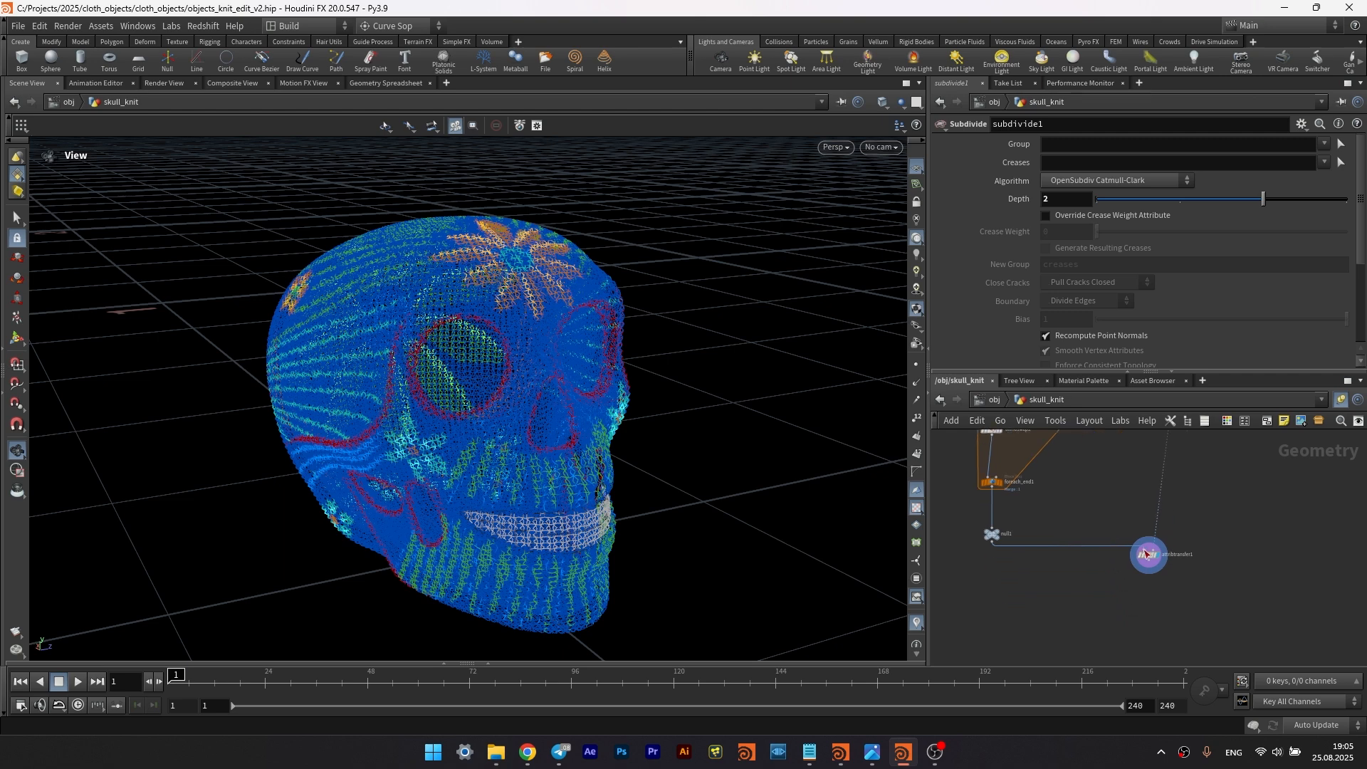
key("Tab")
type("sweep")
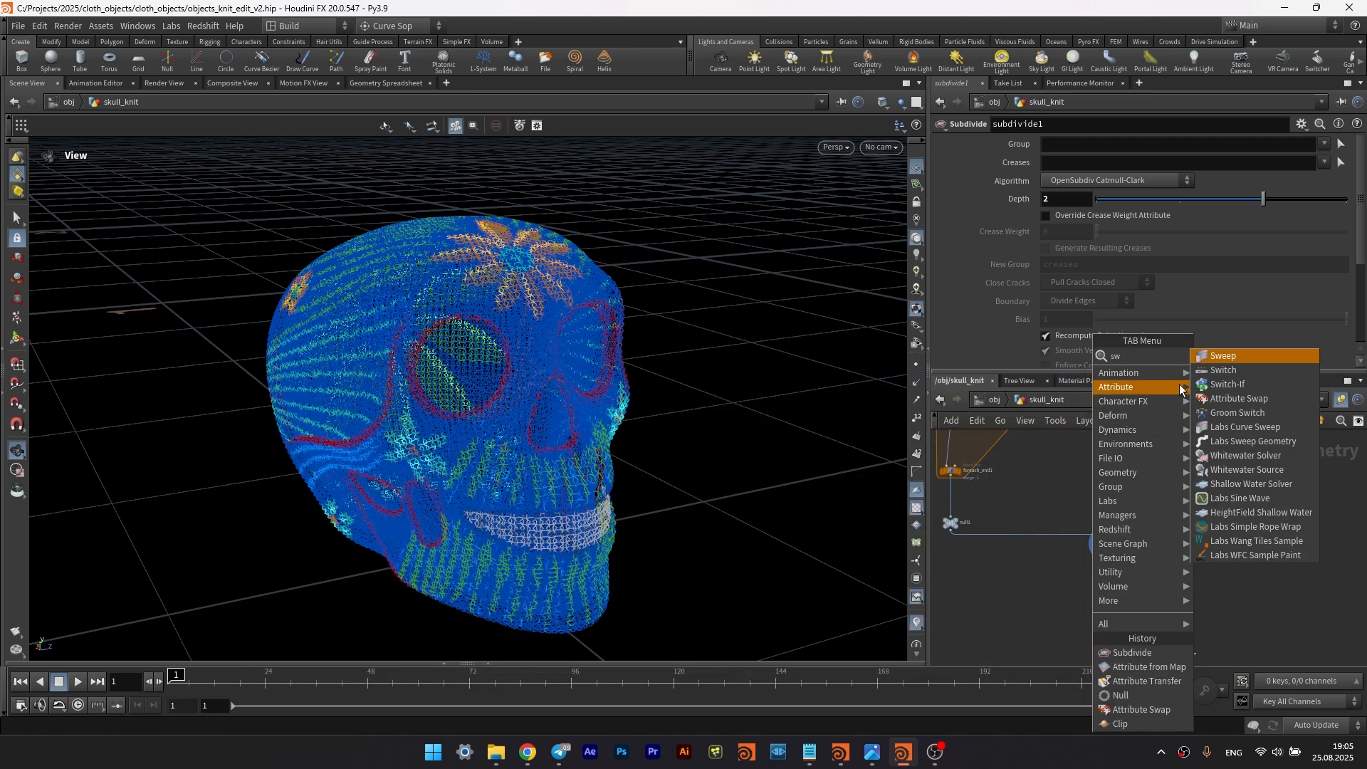
key("Return")
left_click(1107, 611)
left_click_drag(1105, 561, 1120, 617)
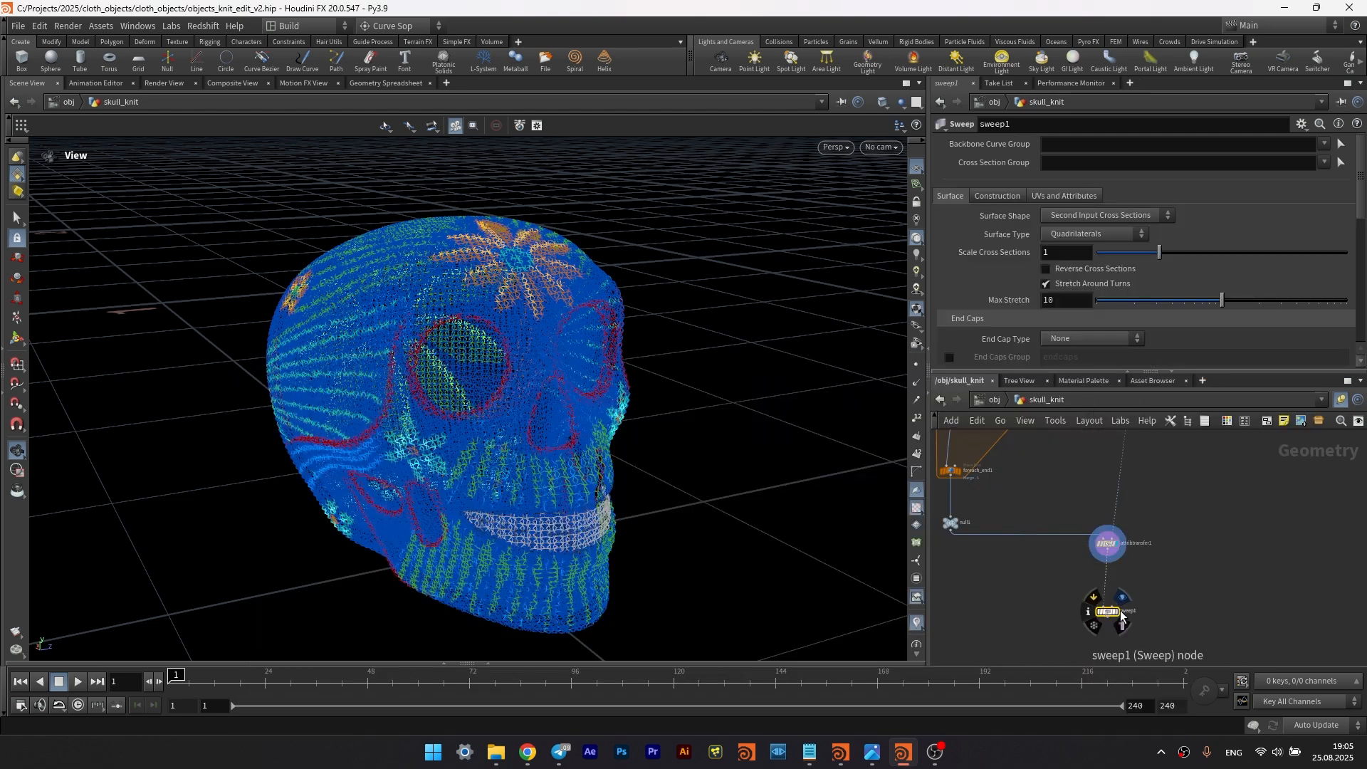
left_click(1120, 617)
- Set sweep1's Surface Shape to Round Tube and its Surface Type to Columns
left_click(1061, 215)
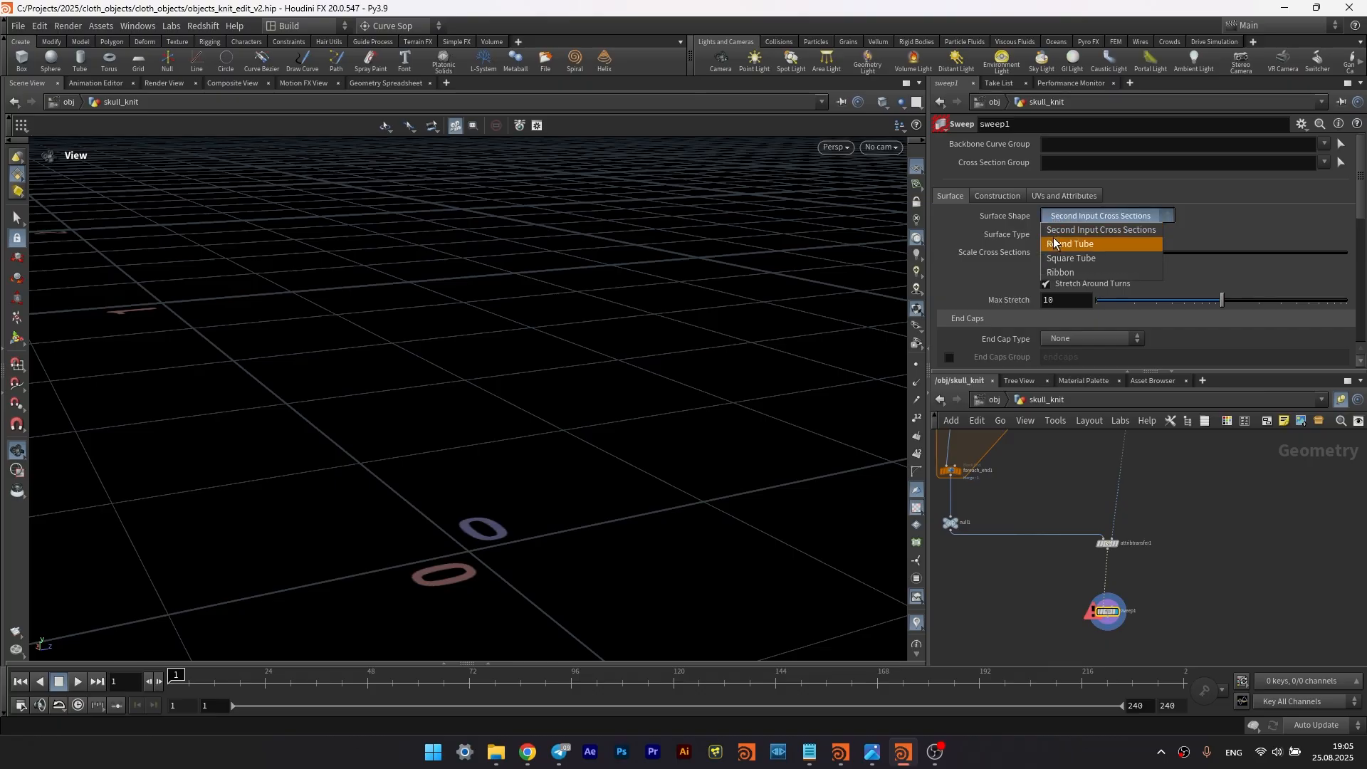
left_click(1054, 238)
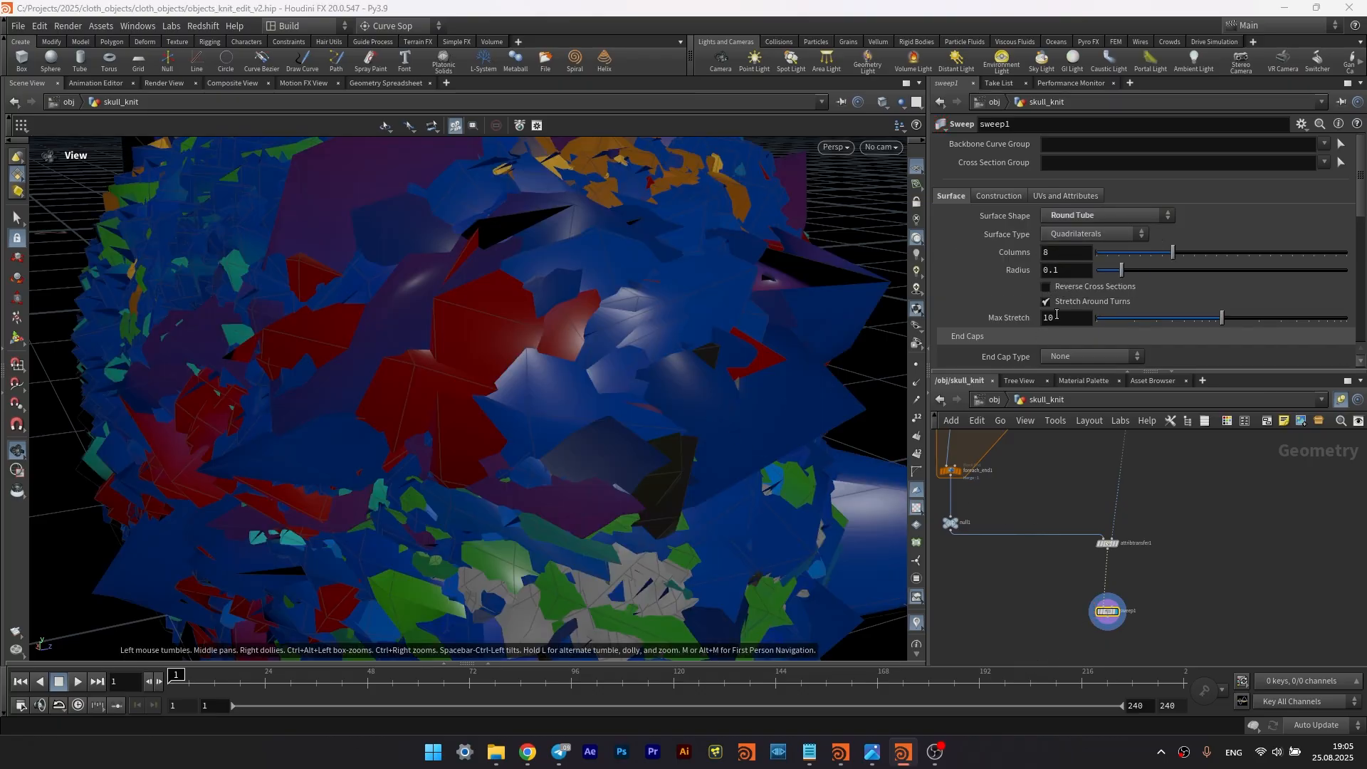
left_click(1071, 233)
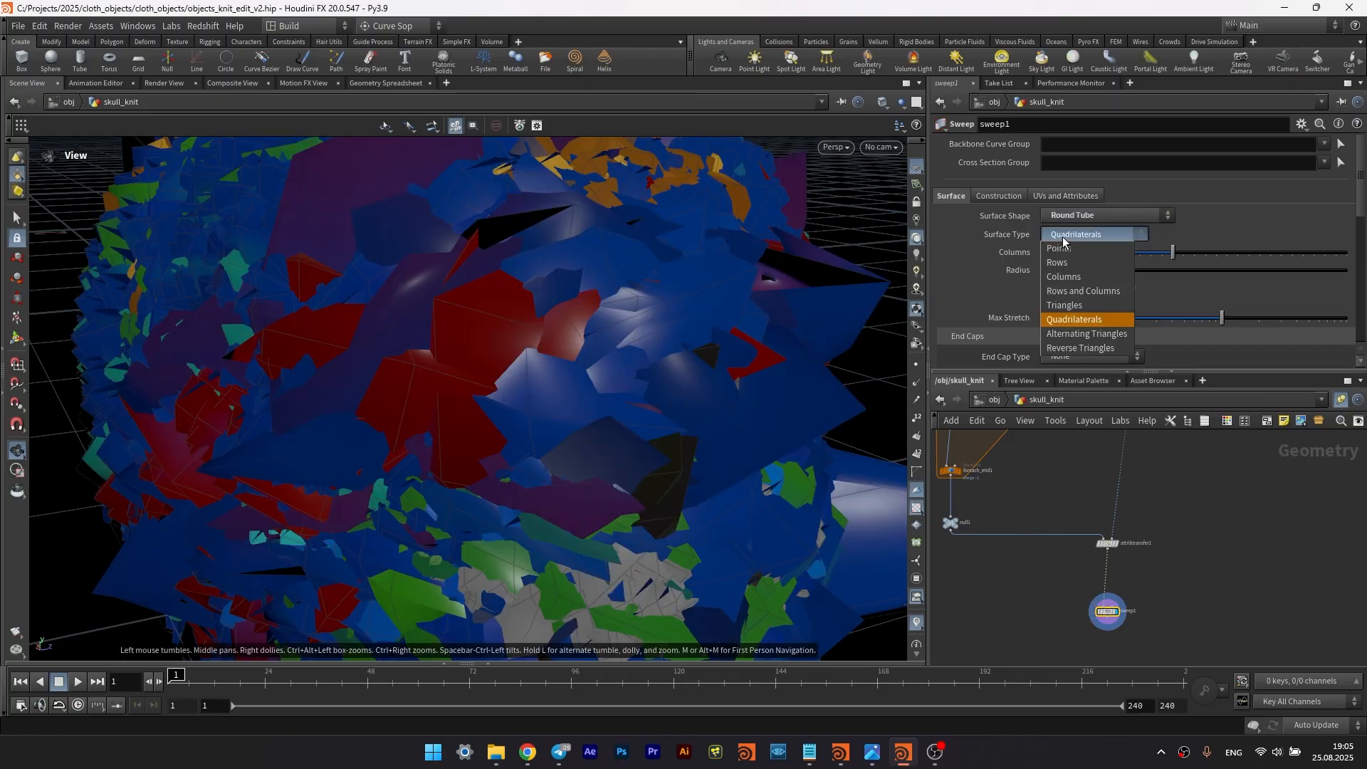
left_click(1063, 277)
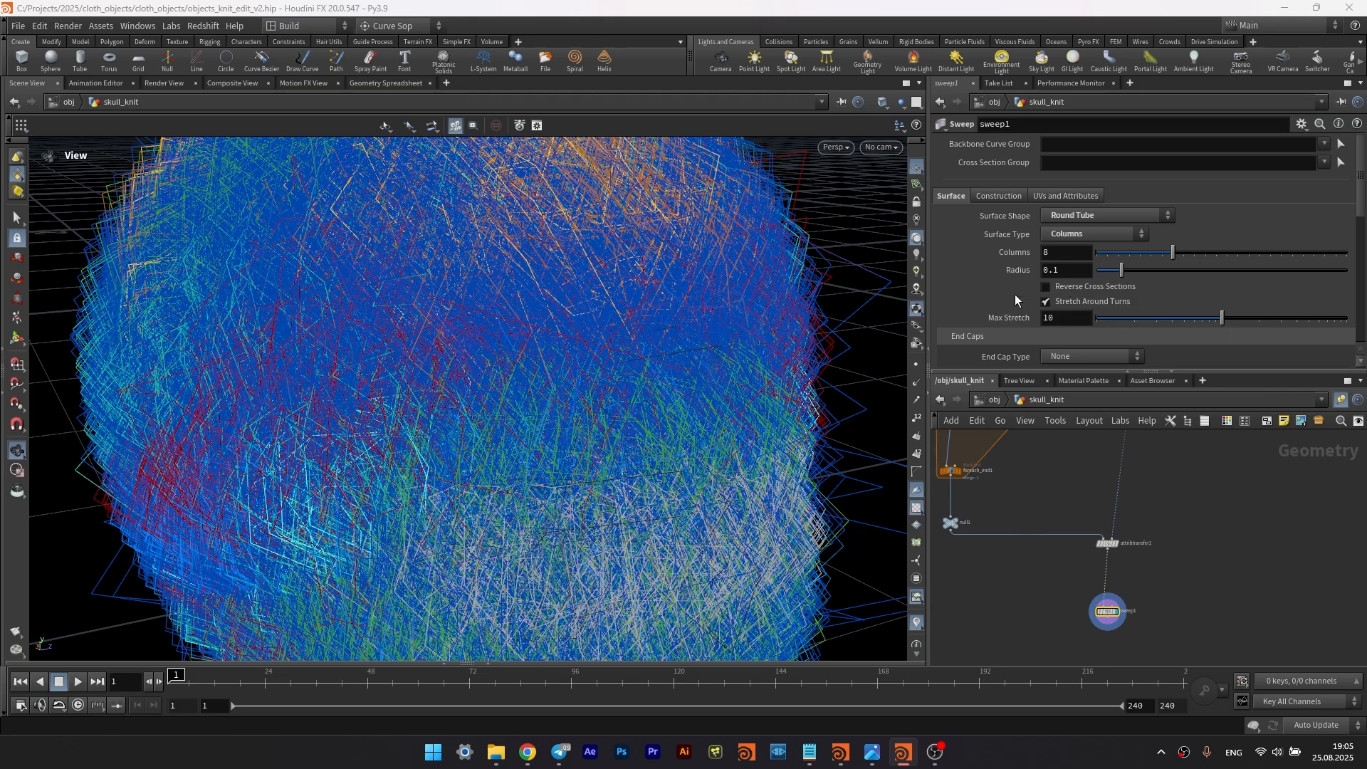
- Show copytopoints1's parameters and widen the parameter area to reveal its full target attribute patterns
middle_click_drag(1018, 490, 1093, 544)
left_click(1024, 525)
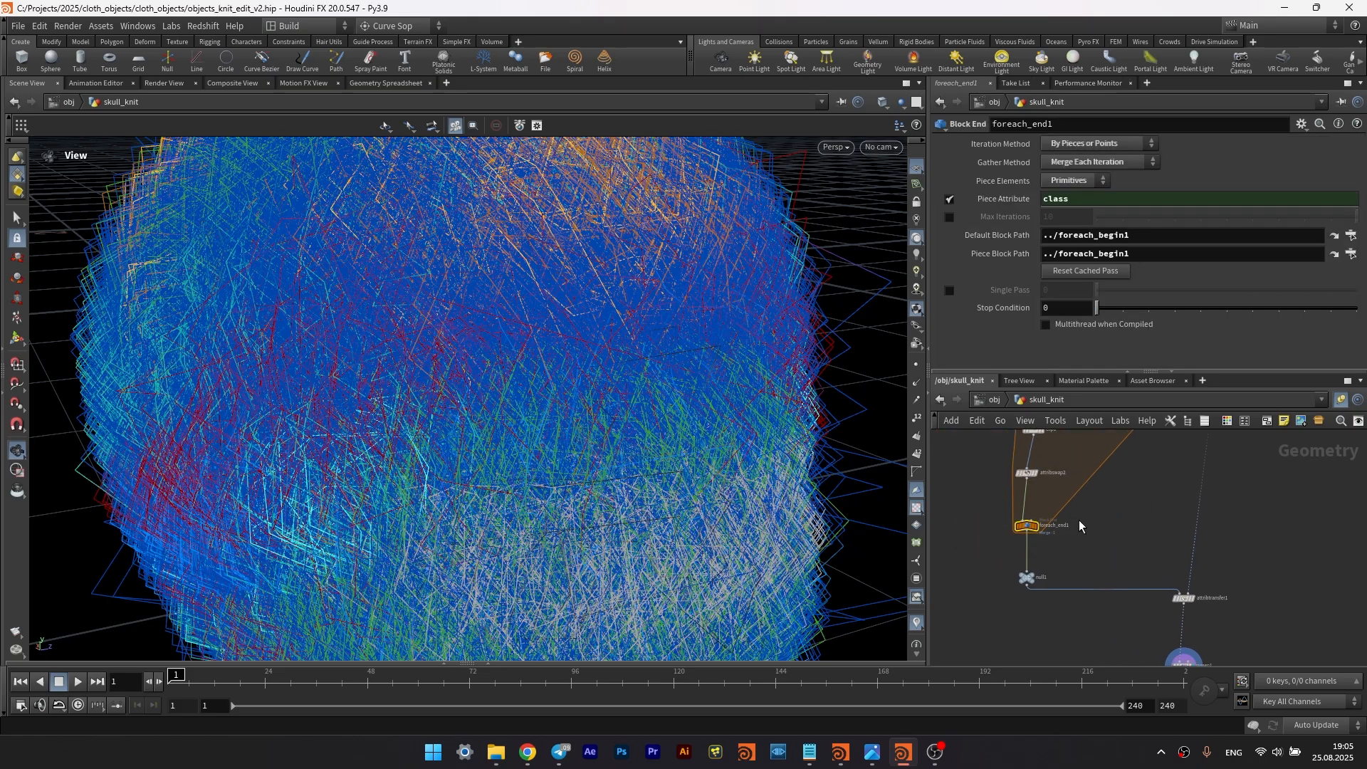
middle_click_drag(980, 475, 1077, 621)
scroll(1077, 620, "down", 1)
middle_click_drag(1006, 540, 995, 580)
scroll(996, 580, "up", 1)
left_click(1038, 522)
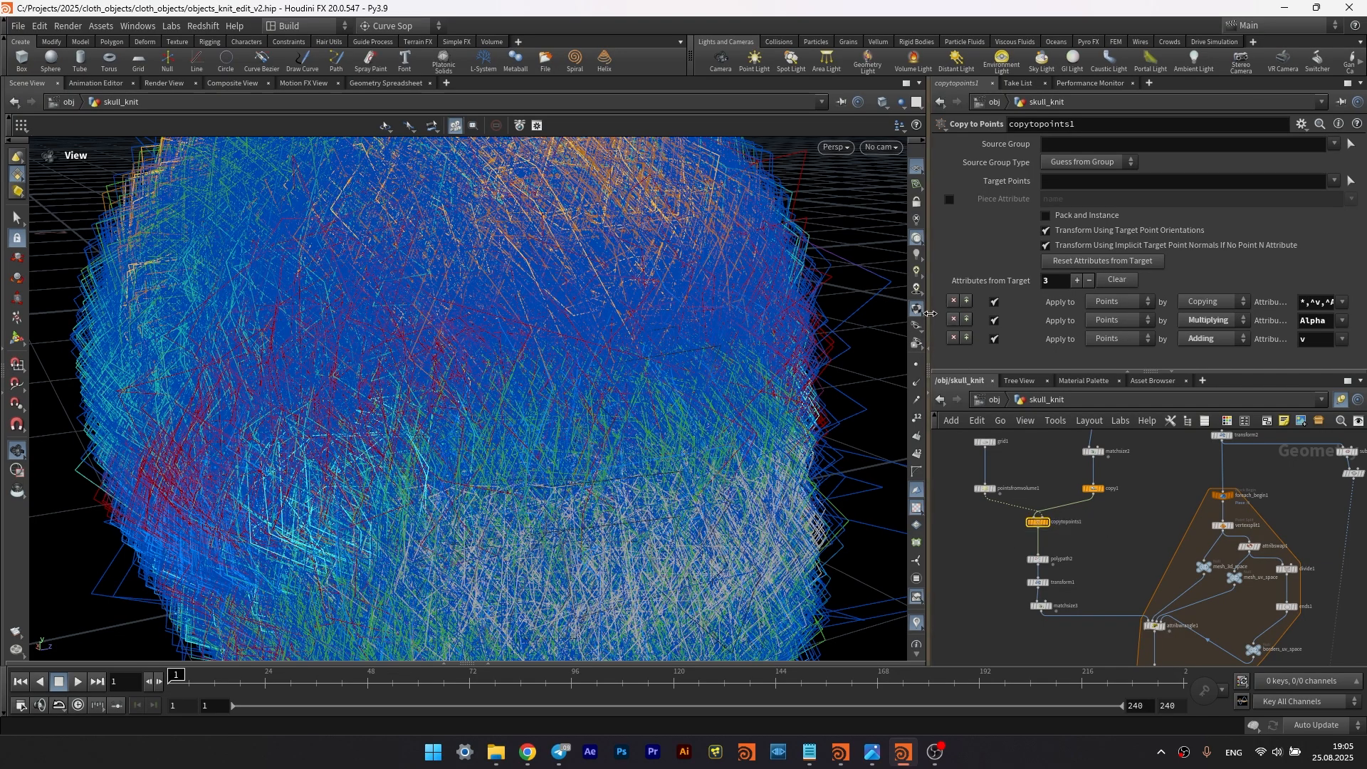
left_click_drag(930, 311, 805, 310)
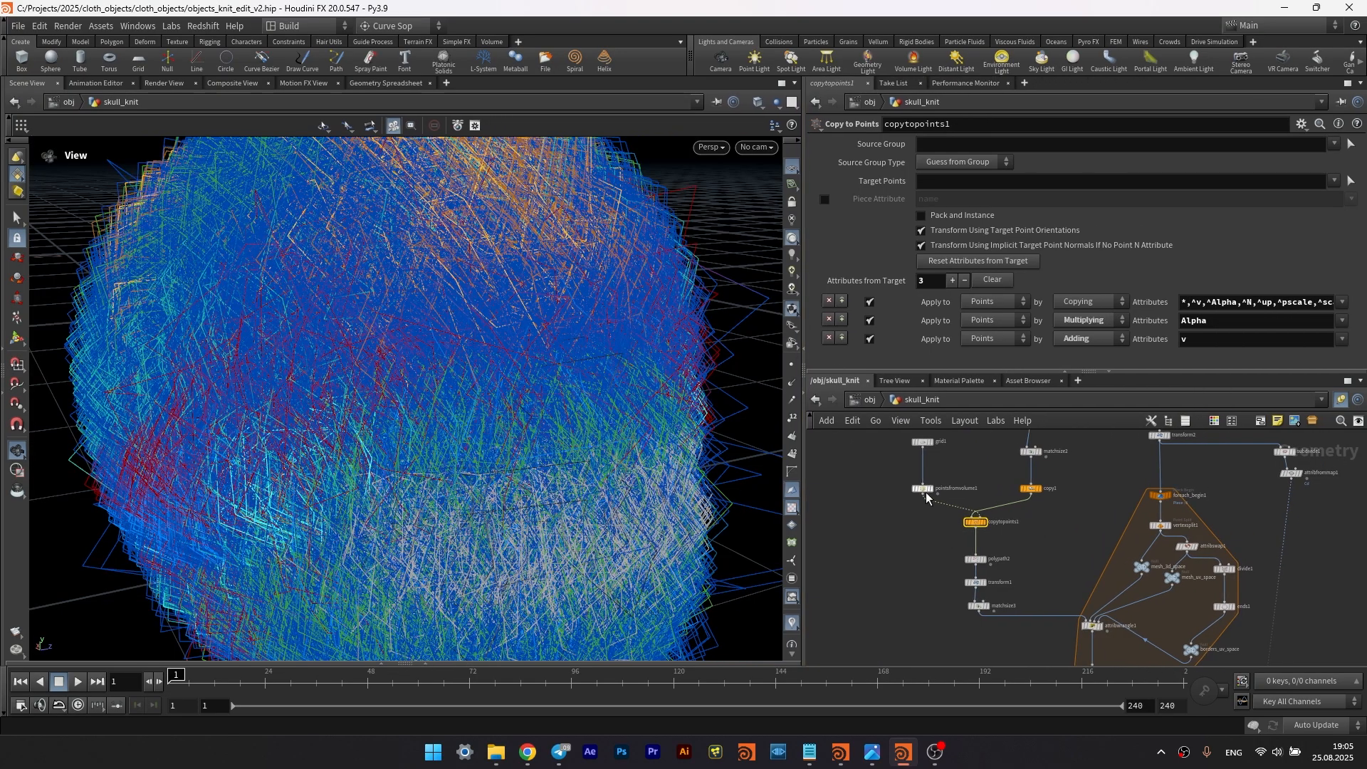
- Check the geometry information of the nodes around copytopoints1 and include pscale in its copied target attributes
middle_click(976, 560)
mouse_move(1033, 493)
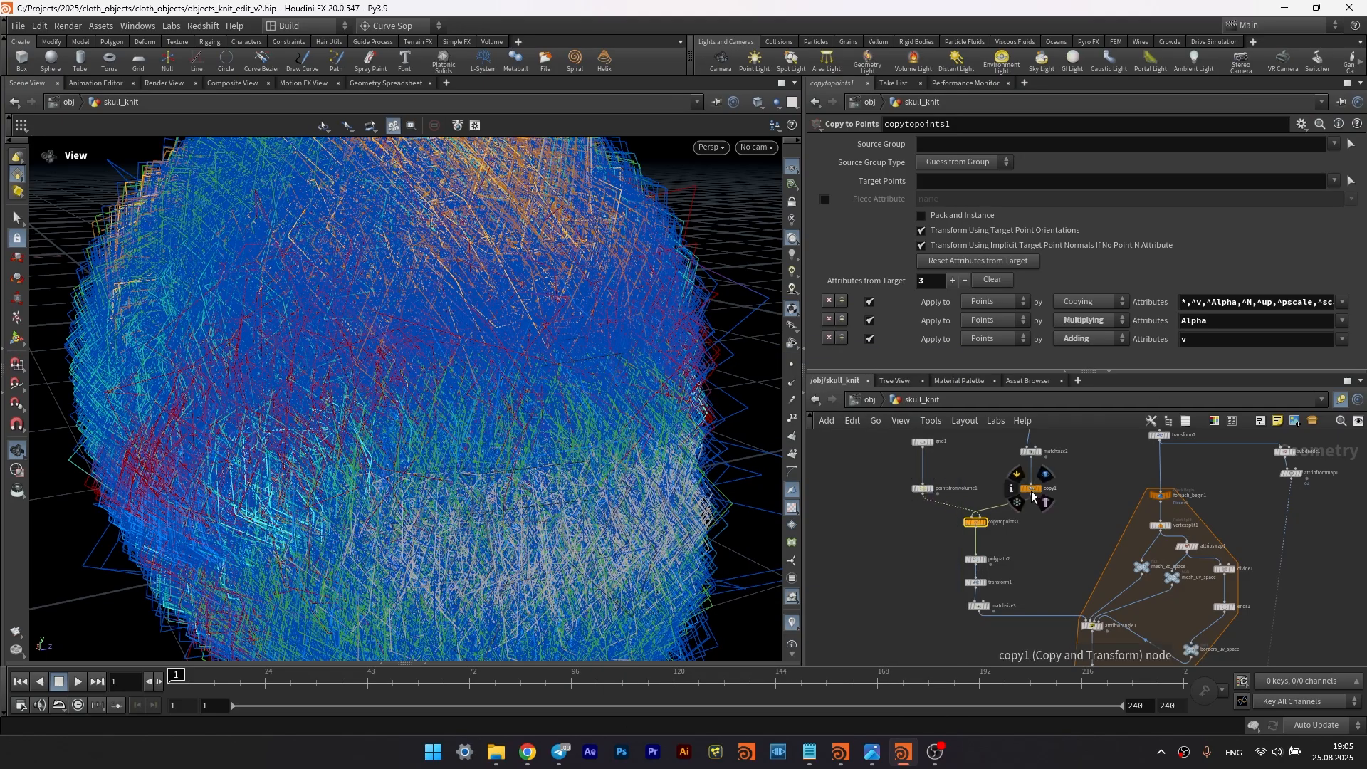
middle_click(923, 489)
middle_click(973, 521)
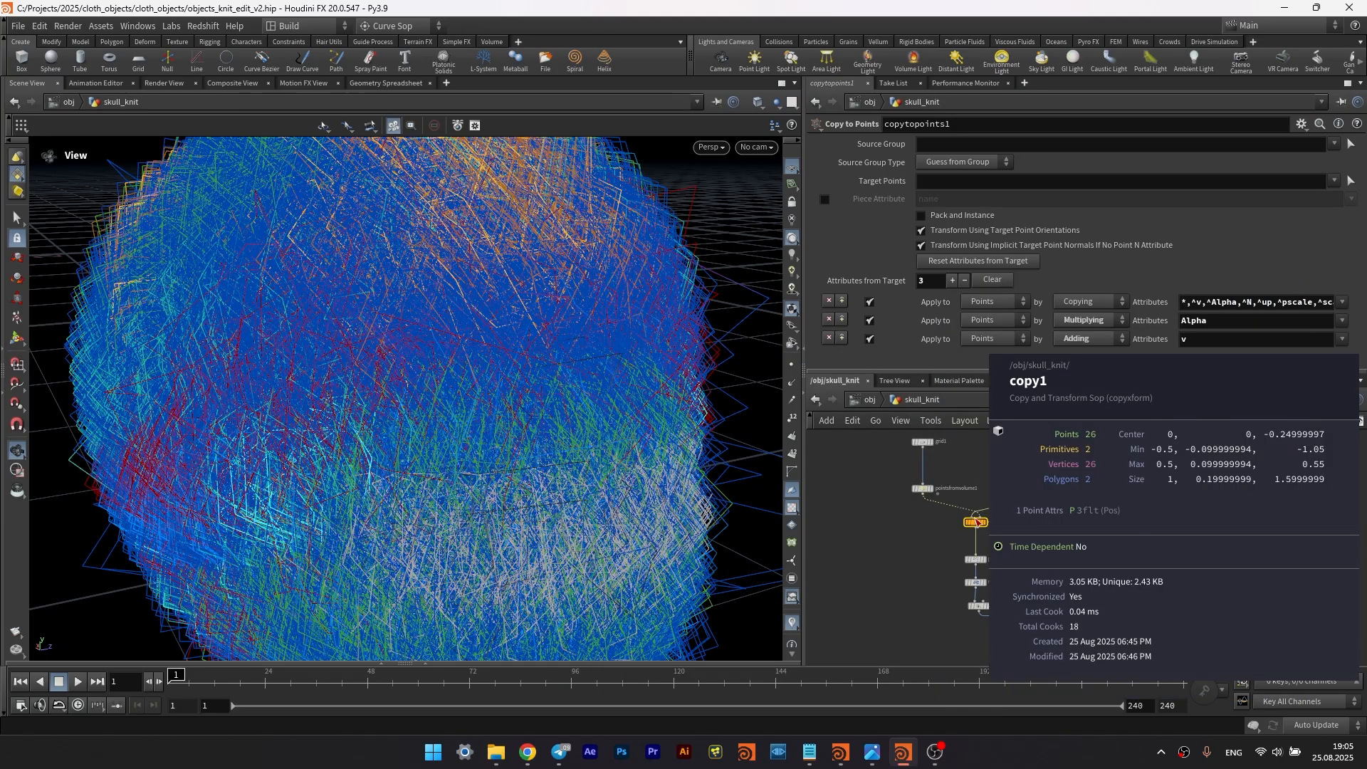
middle_click(926, 492)
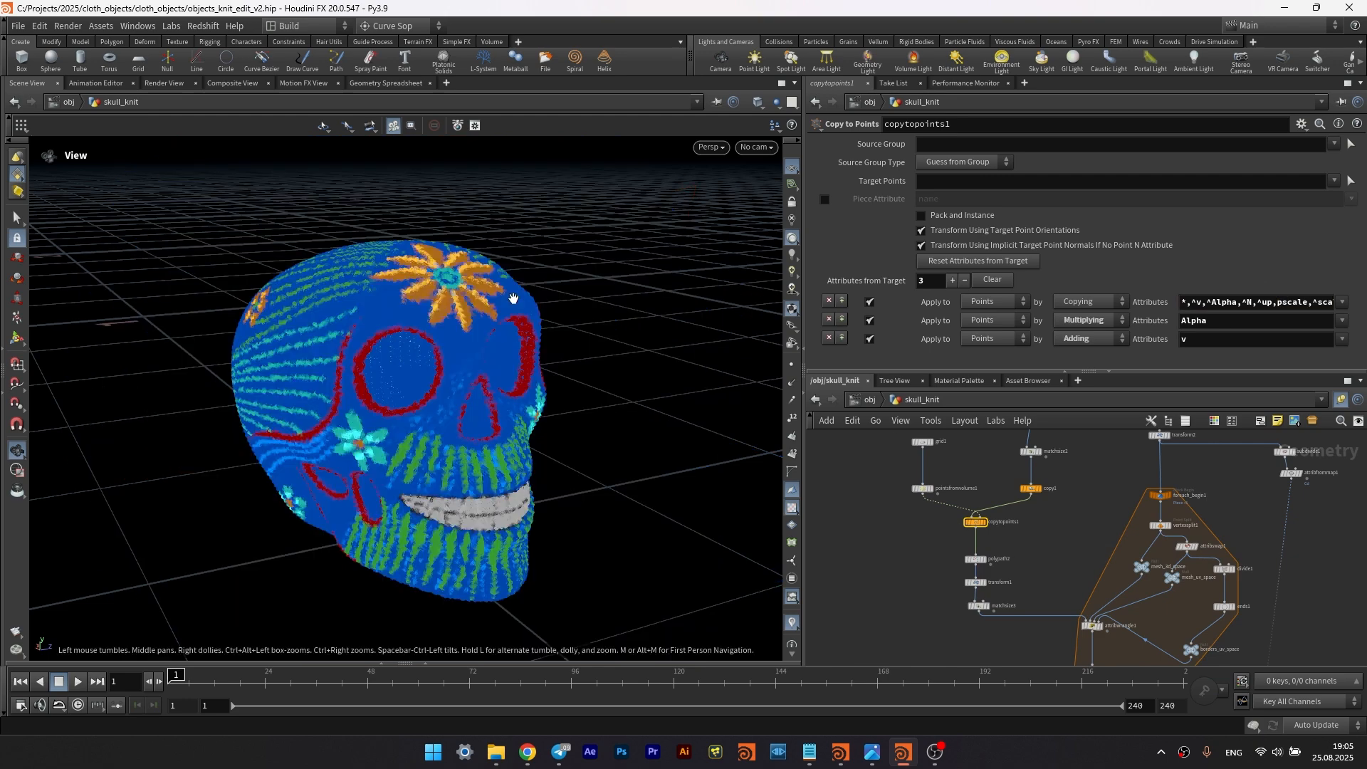
- Reselect sweep1 and examine the swept yarn strands up close around the skull's flower, eye sockets and side stripes
left_click_drag(482, 367, 403, 357)
middle_click_drag(1067, 643, 1021, 516)
scroll(1083, 578, "down", 1)
scroll(1083, 578, "up", 2)
left_click(1132, 603)
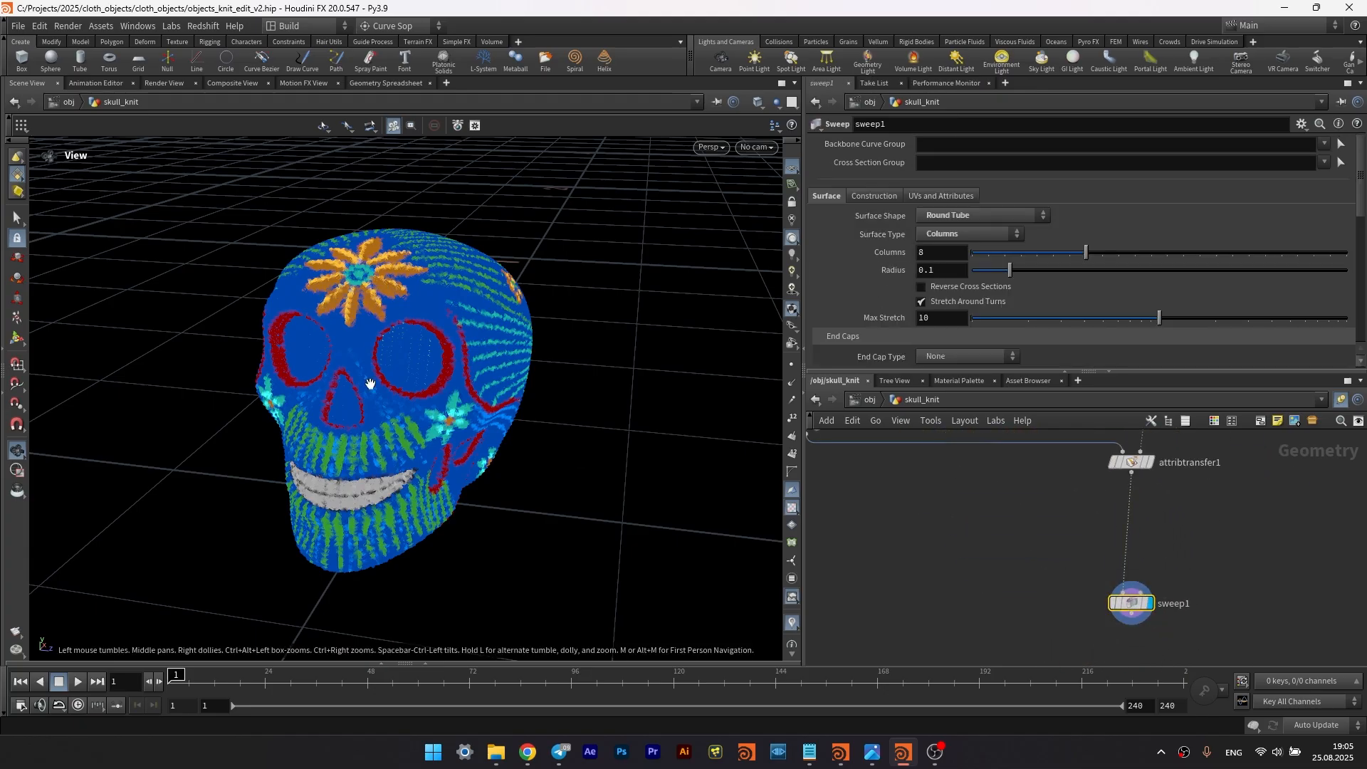
left_click_drag(1064, 578, 1190, 625)
middle_click_drag(1056, 545, 1085, 577)
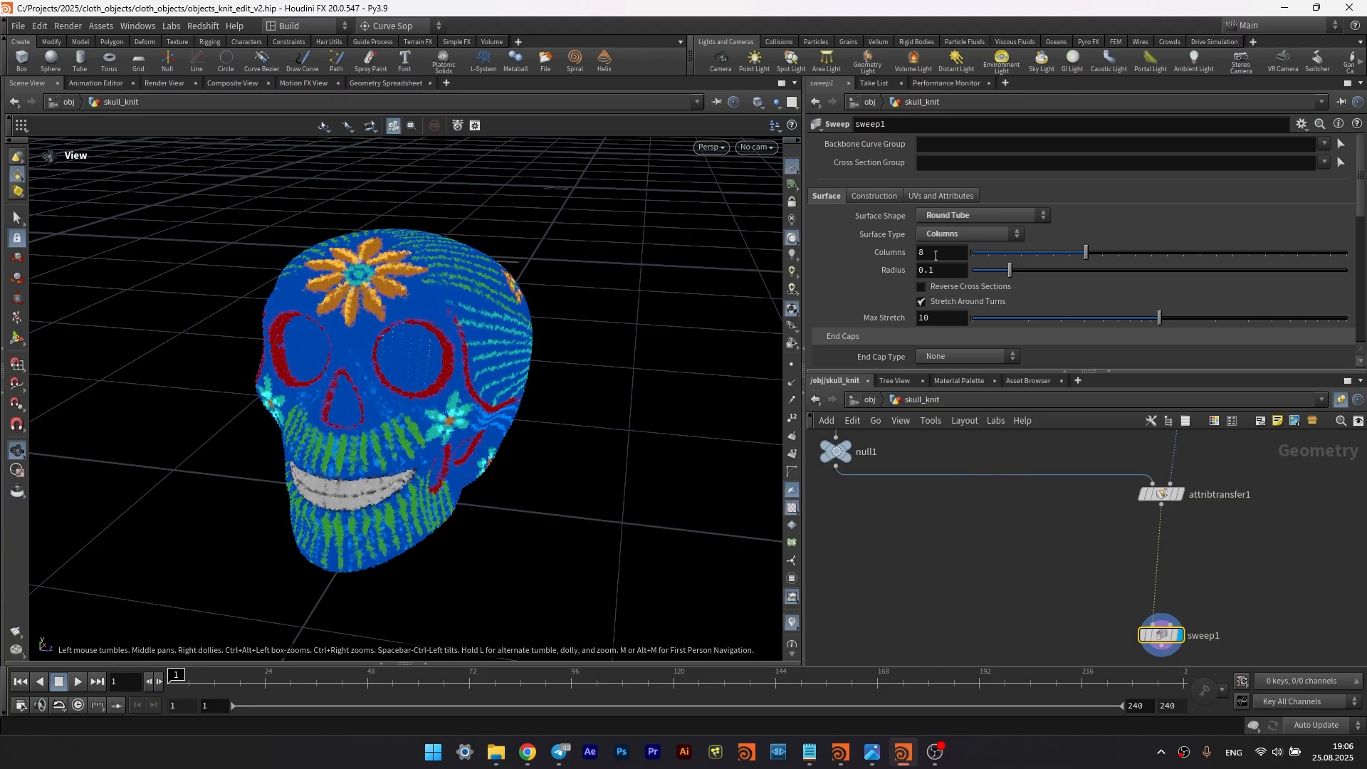
scroll(444, 364, "up", 10)
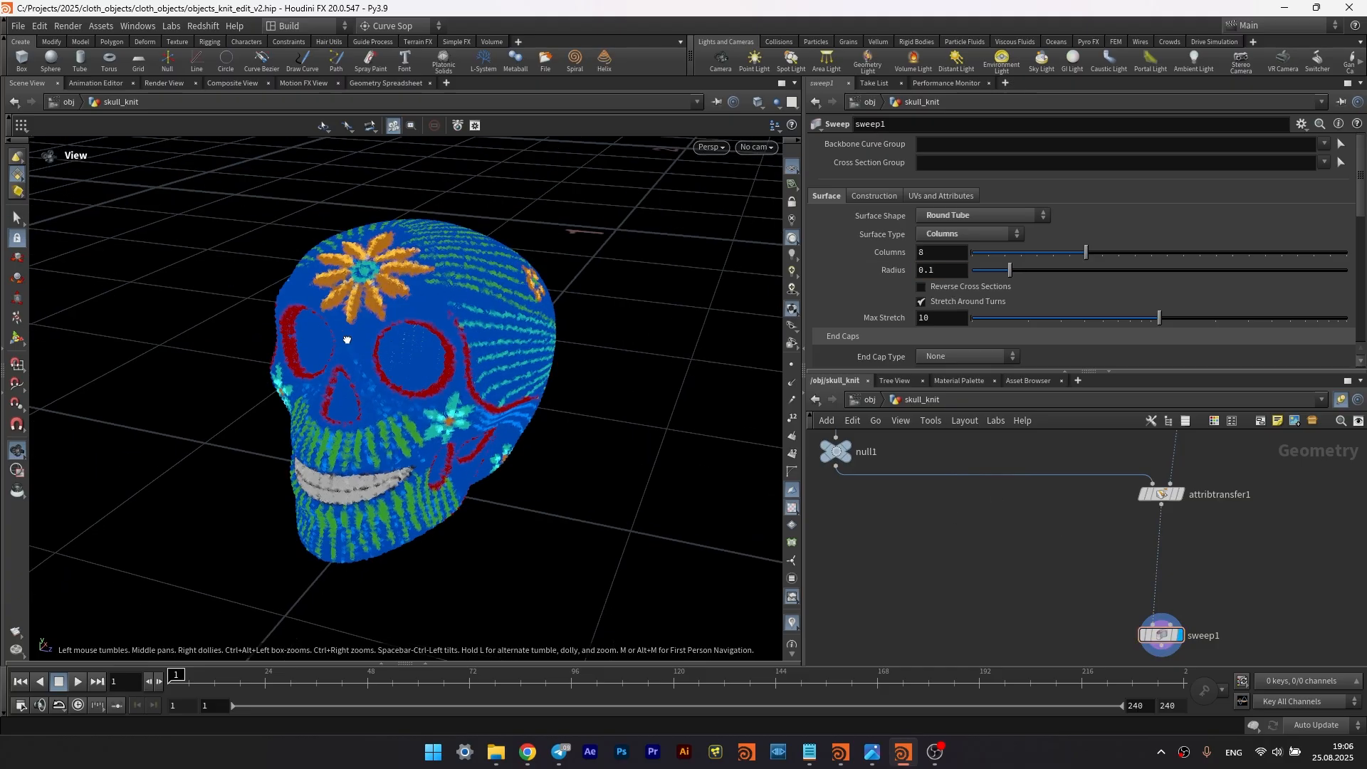
scroll(588, 306, "up", 10)
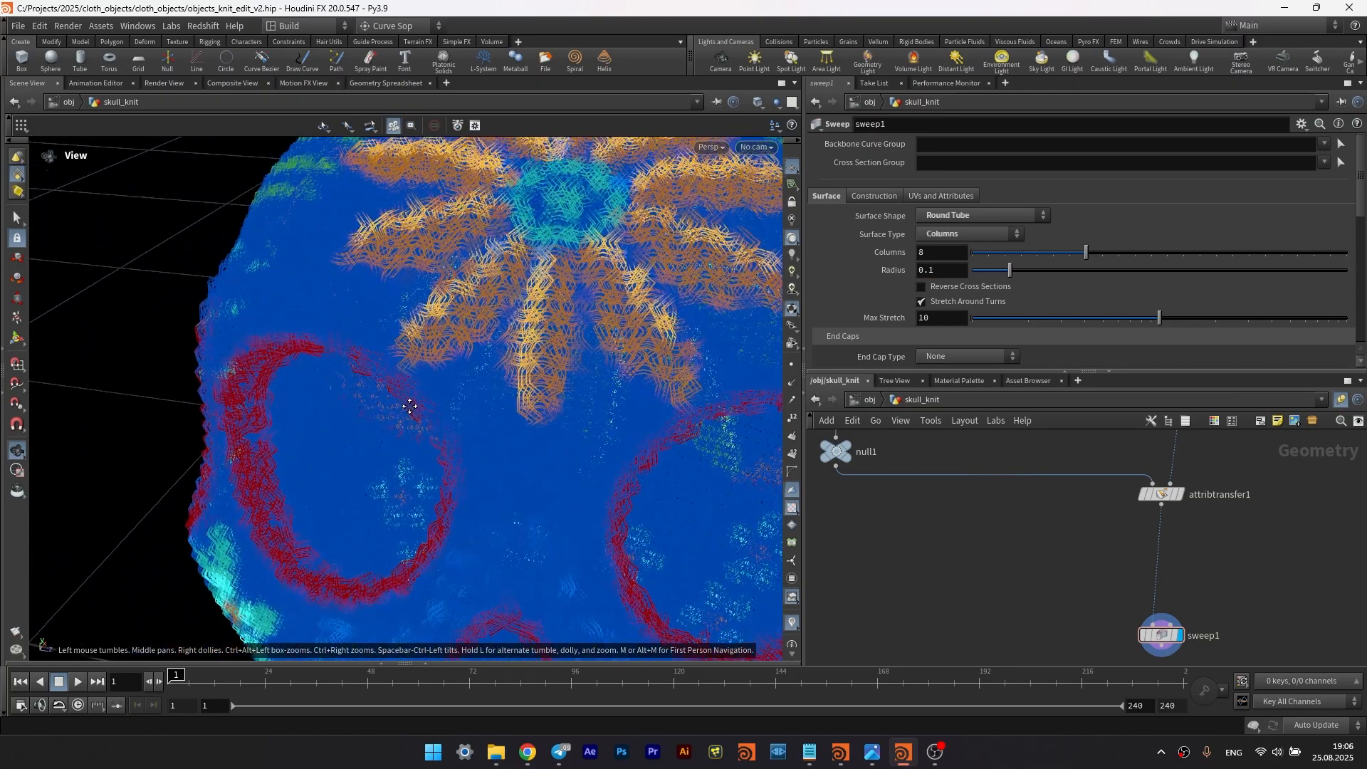
scroll(528, 358, "down", 10)
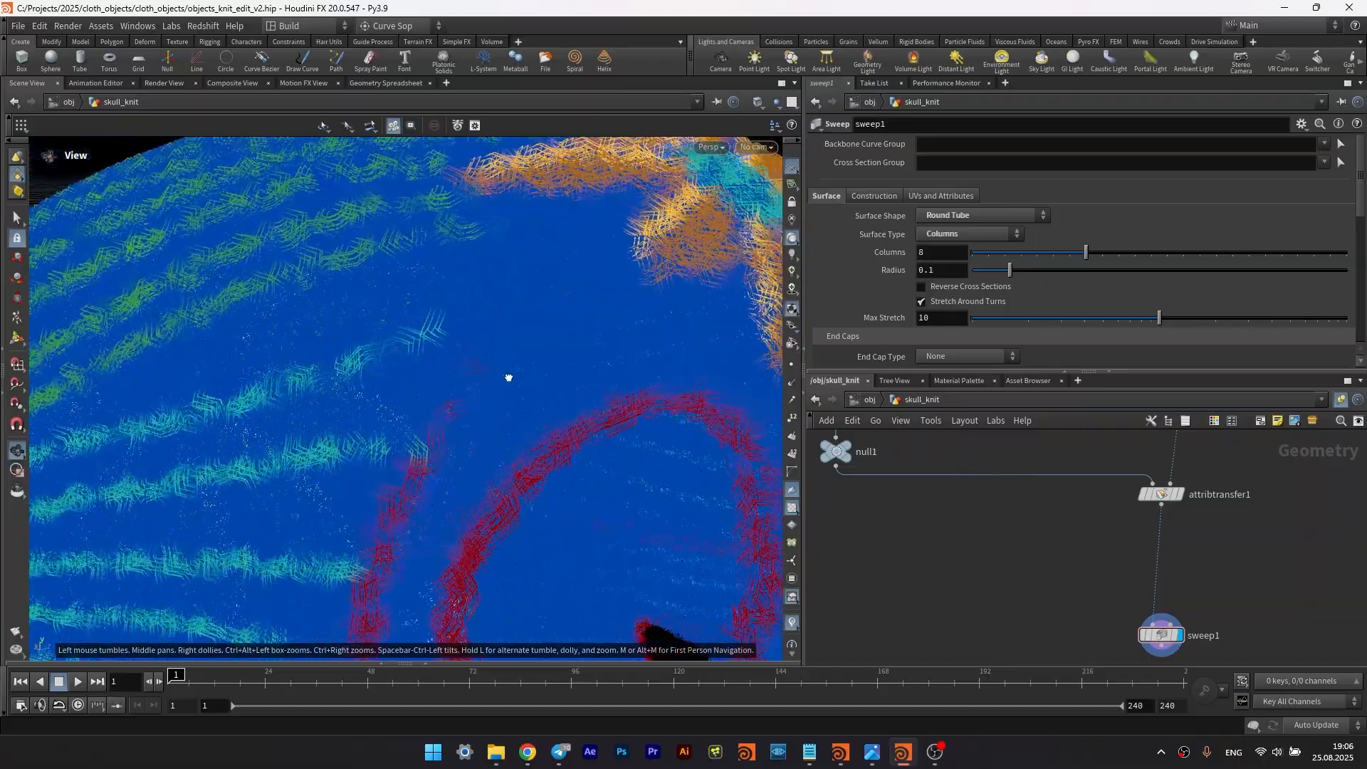
left_click_drag(558, 342, 518, 354)
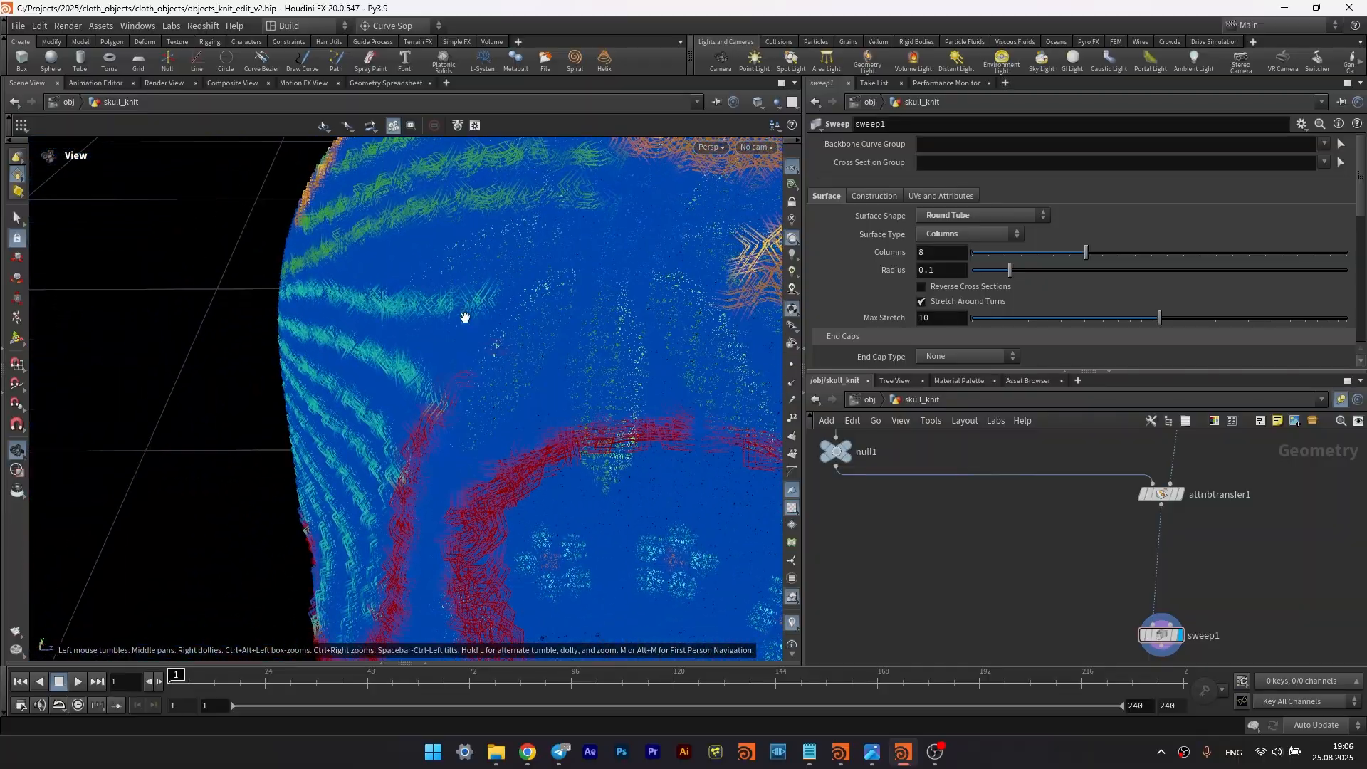
left_click_drag(736, 307, 415, 283)
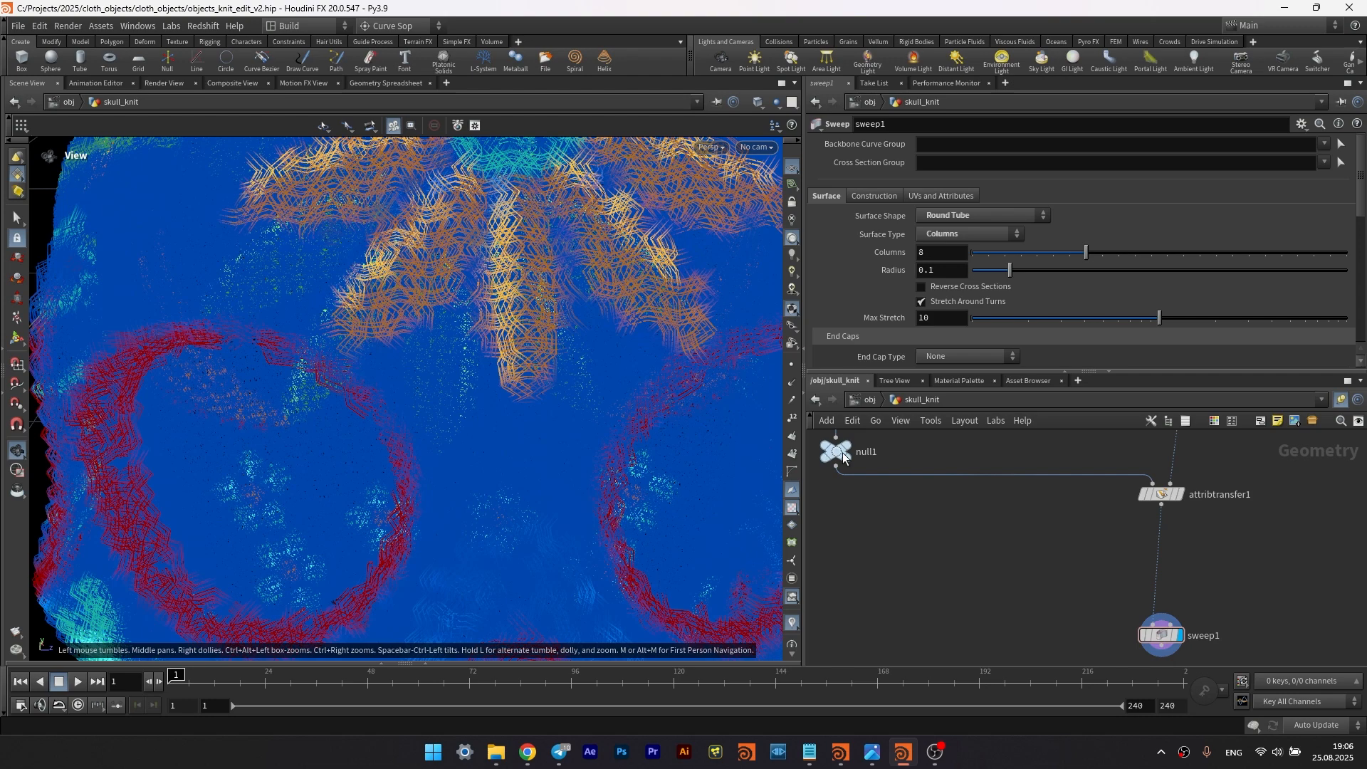
- Increase sweep1's Columns to 60
scroll(897, 241, "down", 1)
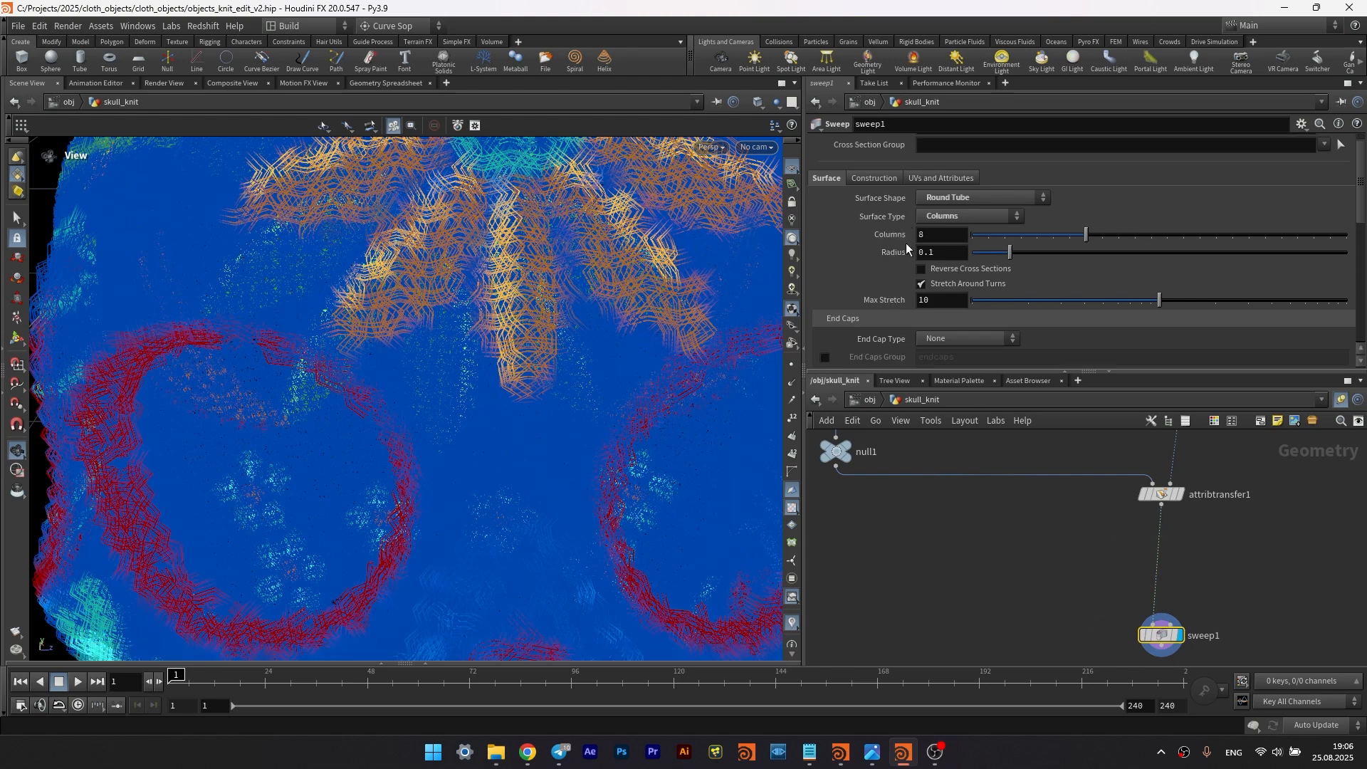
type("64")
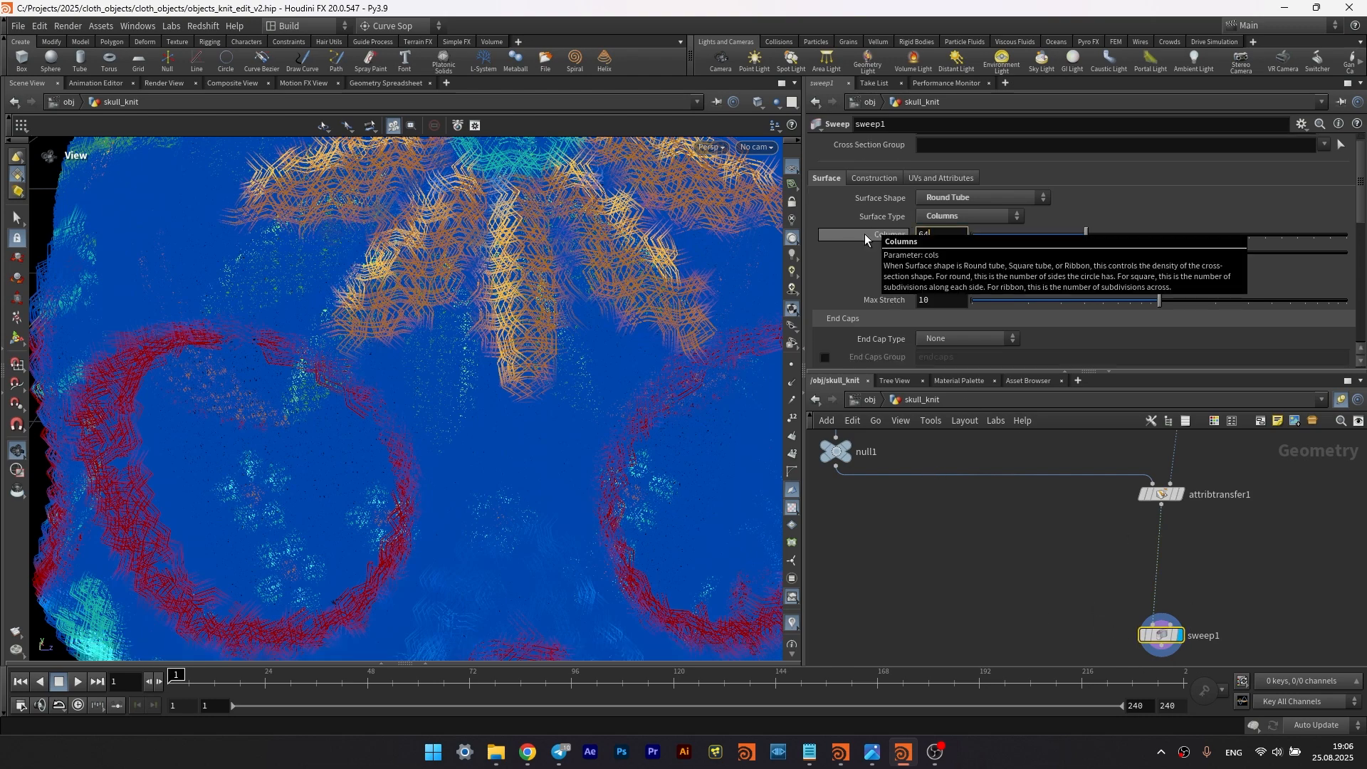
key("Return")
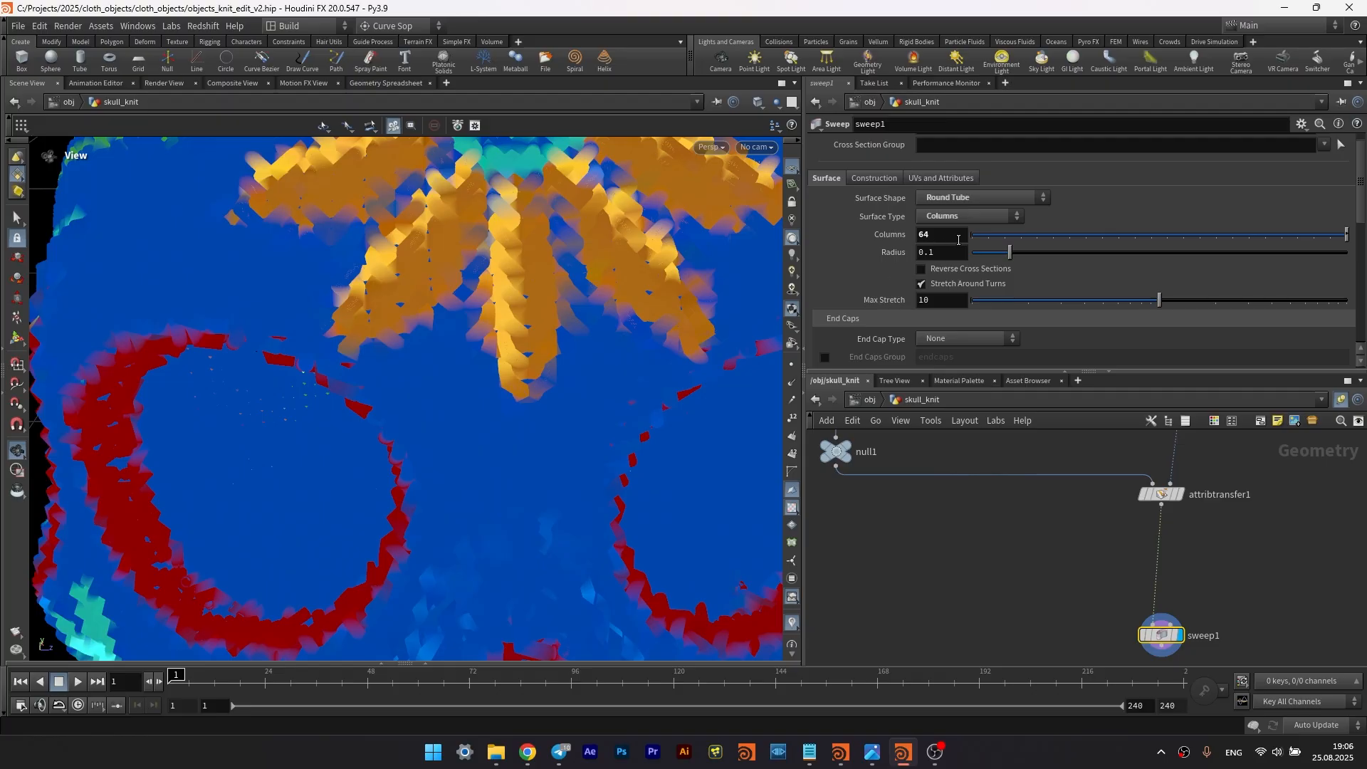
type("60")
key("Return")
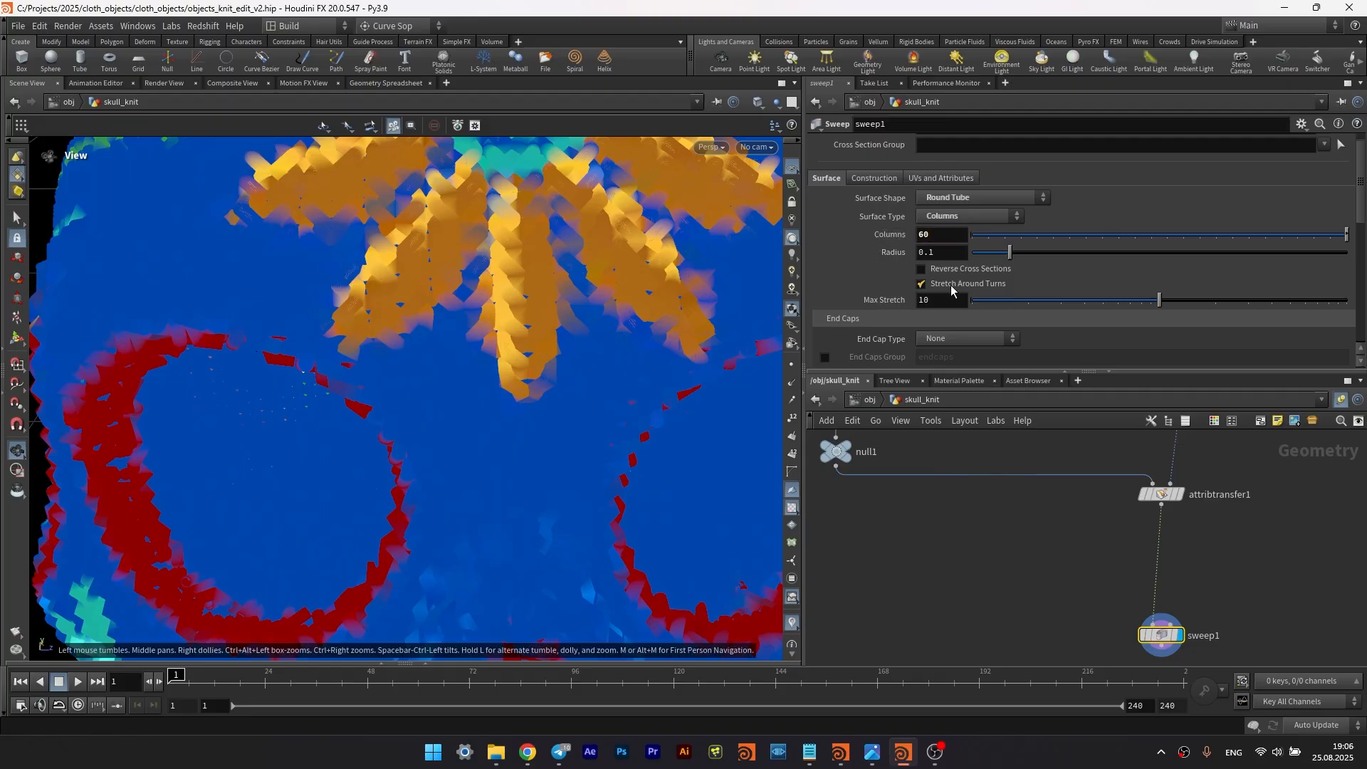
- Set sweep1's Partial Twist to 29, applied Per Full Curve by Edges, and check the twisted yarns up close
scroll(925, 274, "down", 8)
double_click(939, 305)
type("29")
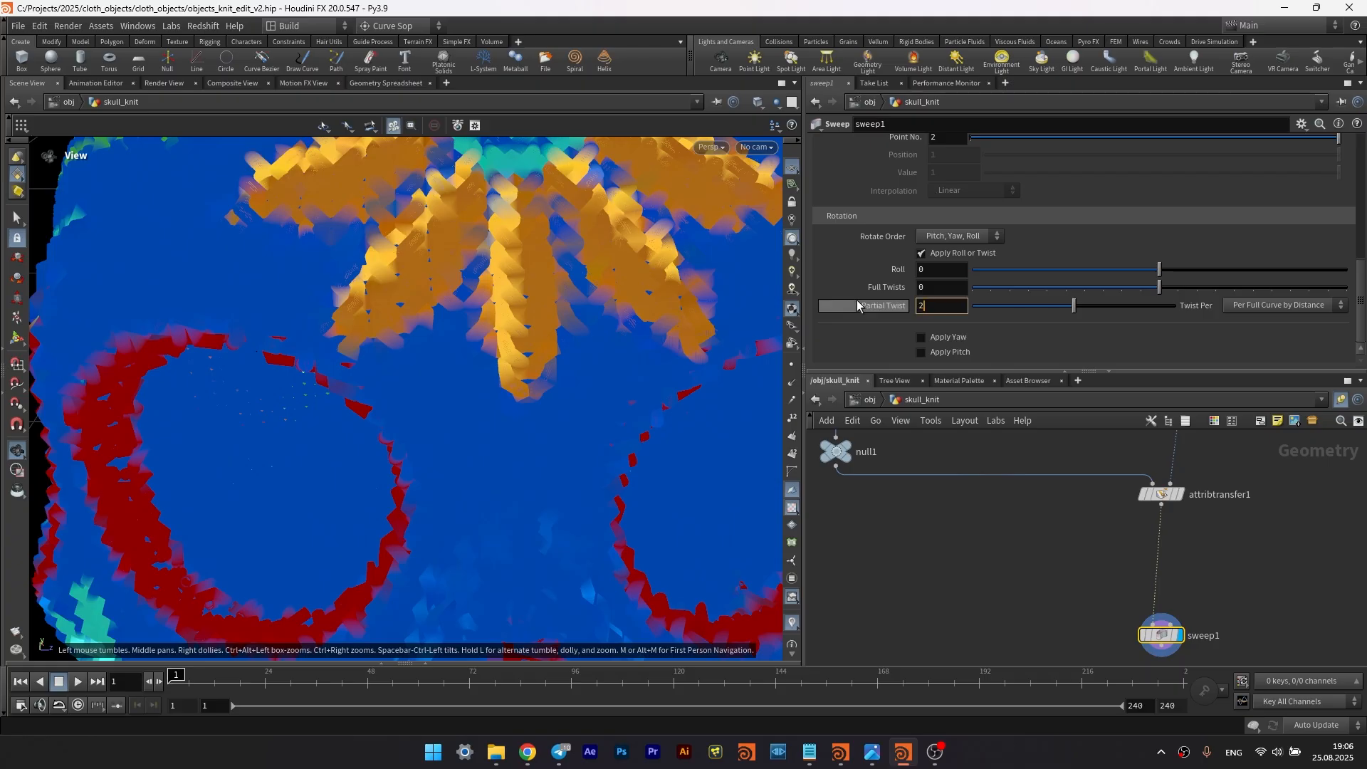
key("Return")
left_click(1282, 305)
left_click(1254, 362)
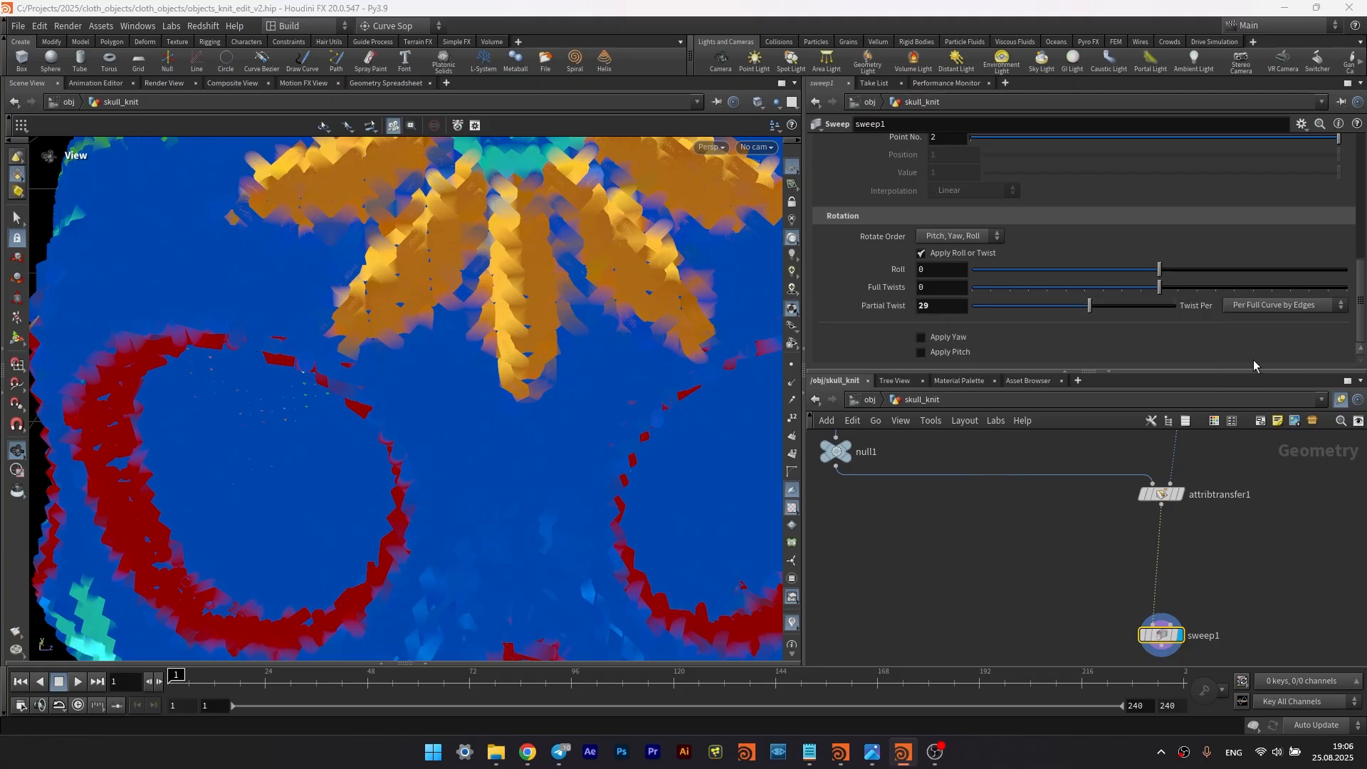
left_click_drag(504, 357, 406, 354)
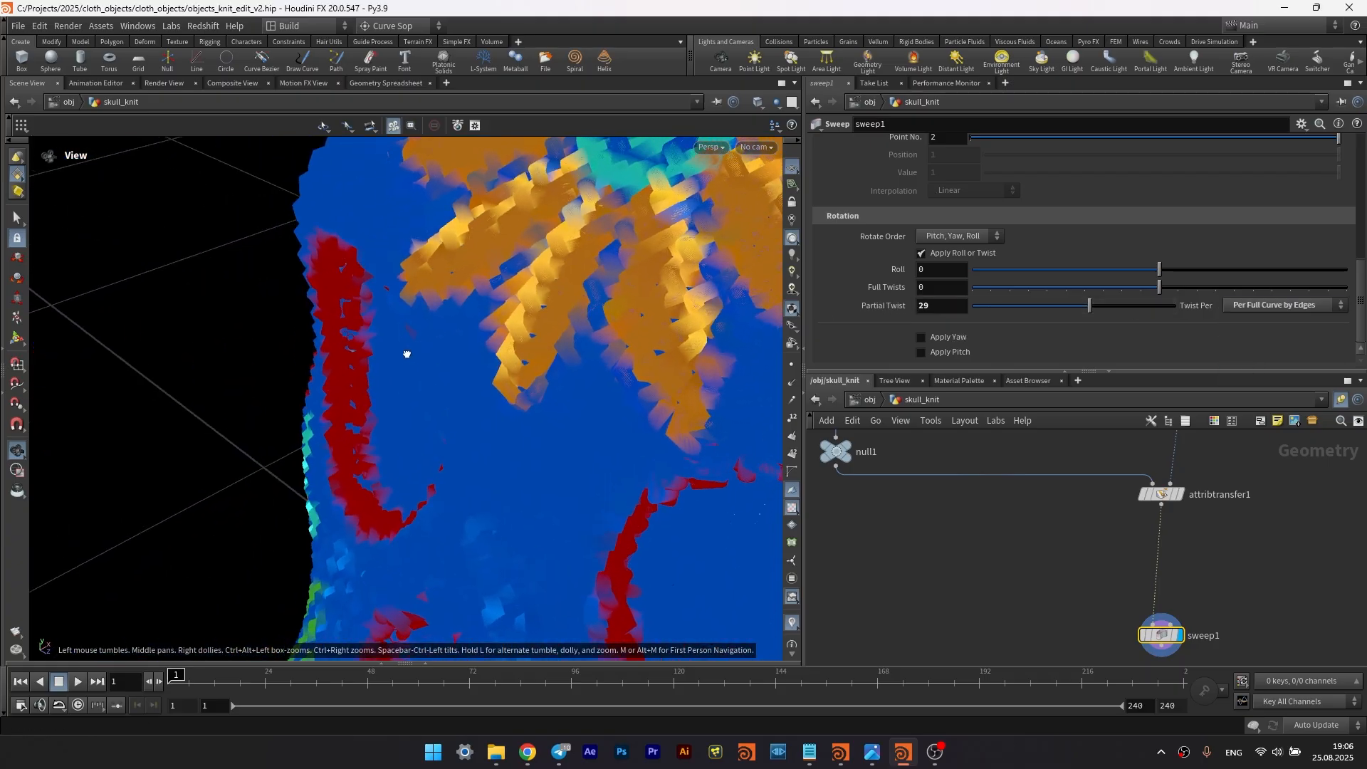
scroll(534, 320, "up", 5)
scroll(536, 321, "down", 2)
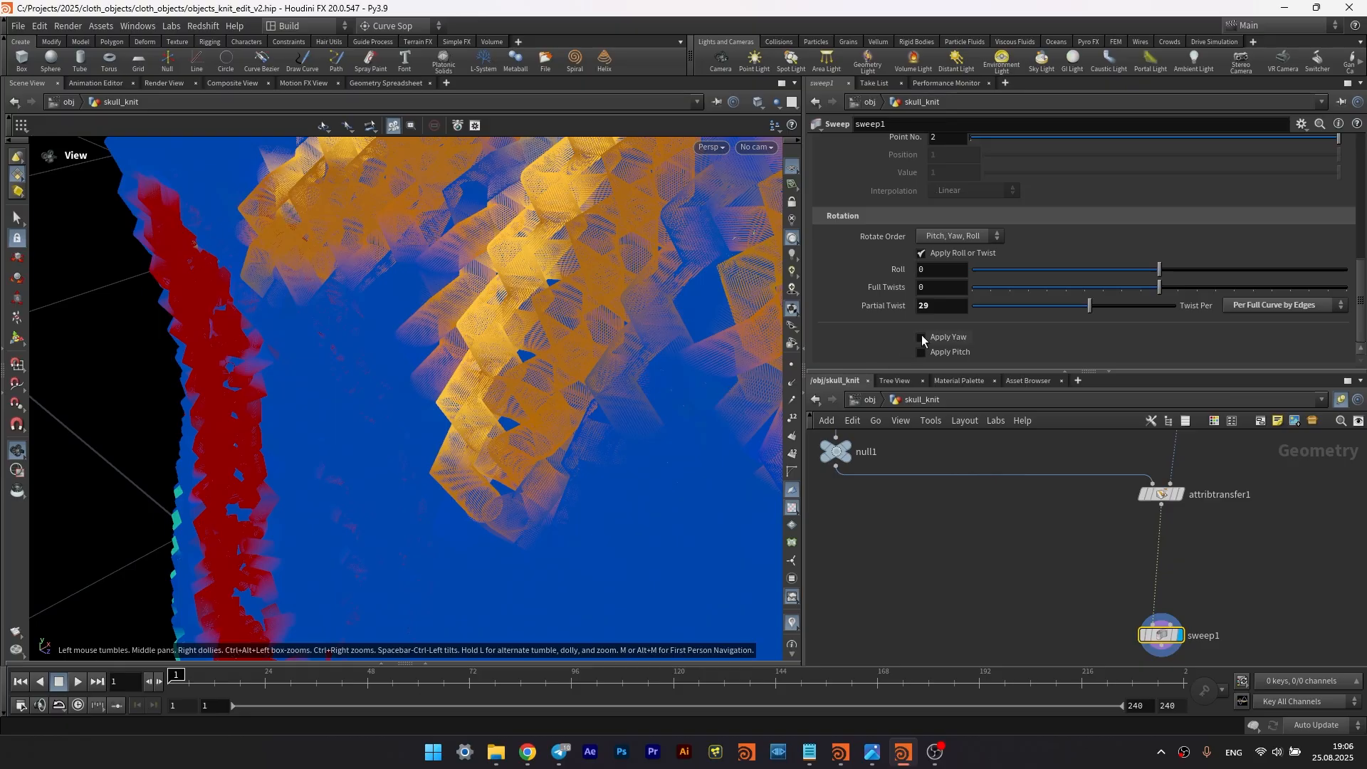
scroll(880, 292, "up", 8)
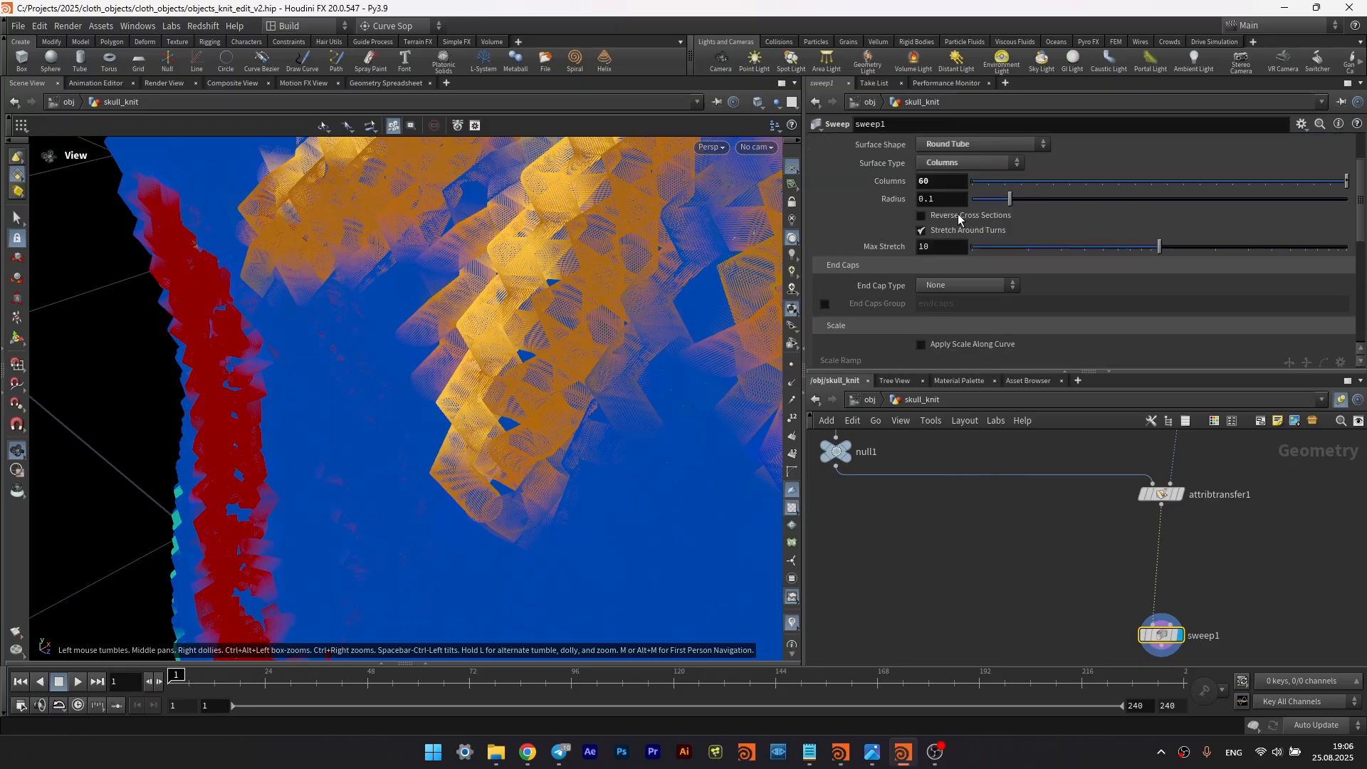
scroll(1009, 580, "down", 2)
- Insert a Rest Position node on the wire directly above sweep1
middle_click_drag(1079, 652, 976, 524)
key("Tab")
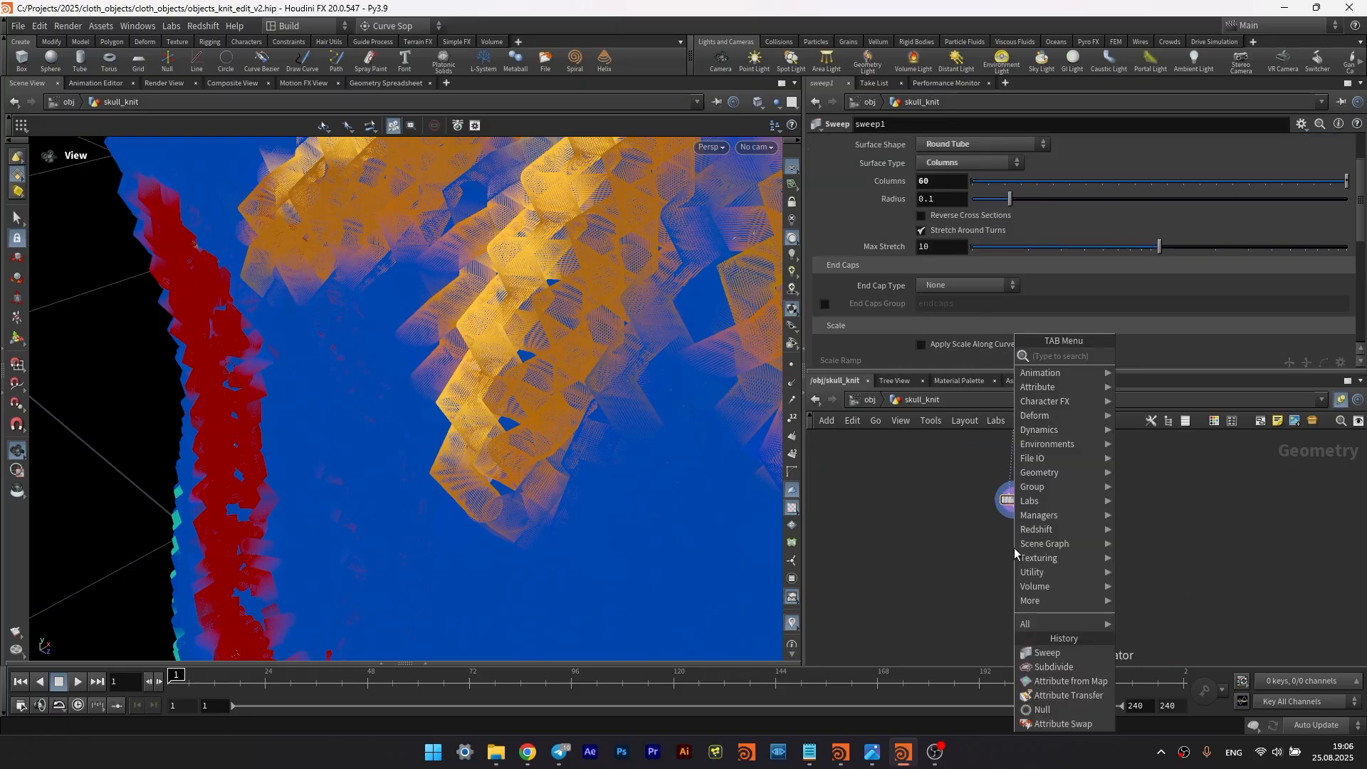
type("res")
left_click(1136, 372)
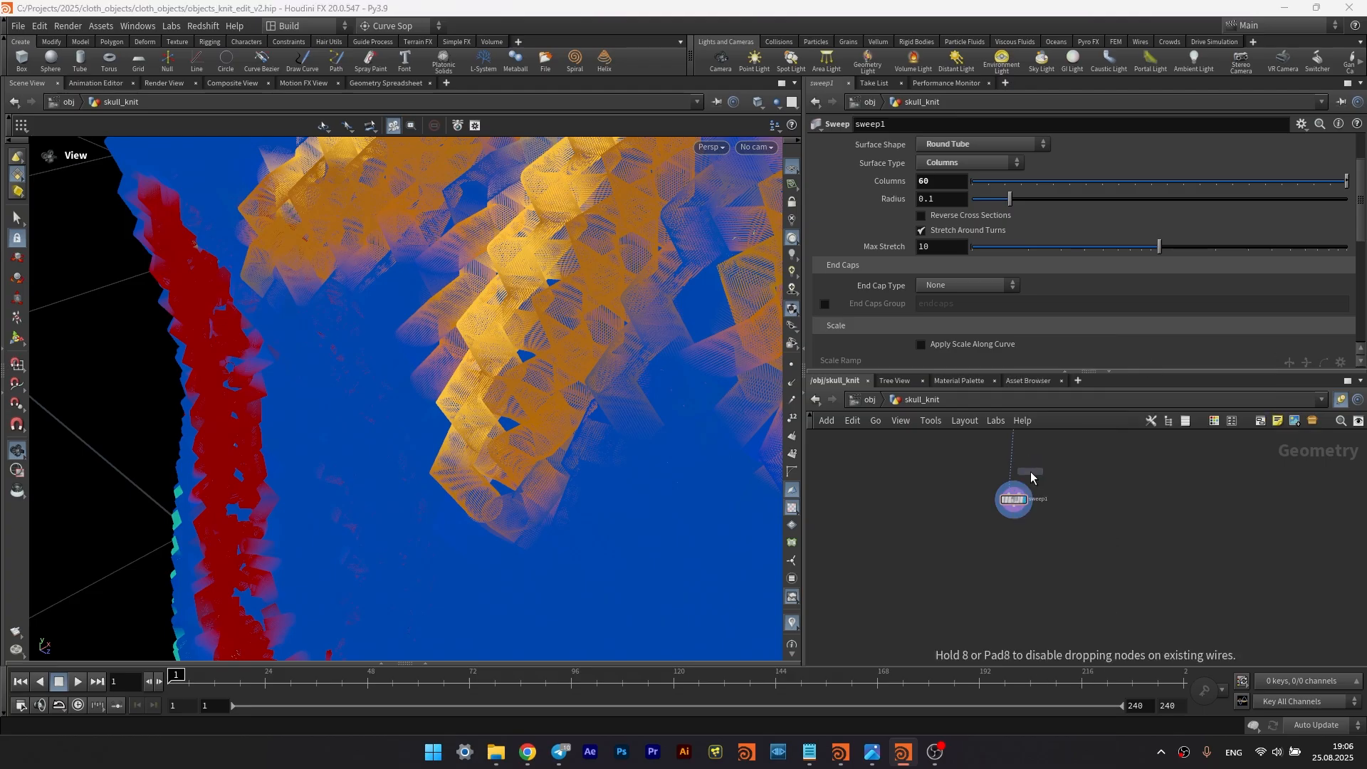
left_click(1008, 453)
left_click_drag(1006, 452, 1011, 456)
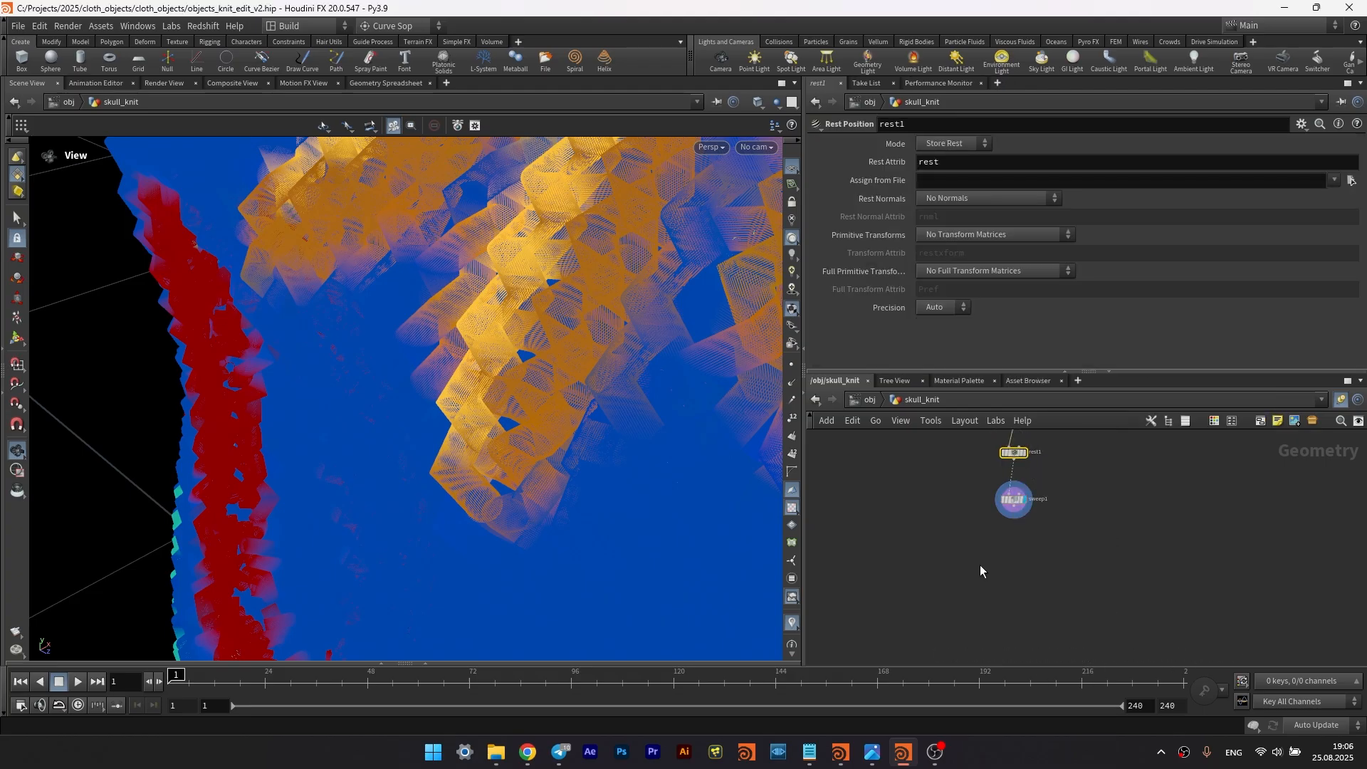
- Add an Attribute VOP below sweep1 and connect sweep1's output to its first input
middle_click_drag(980, 566, 961, 544)
key("Tab")
type("av")
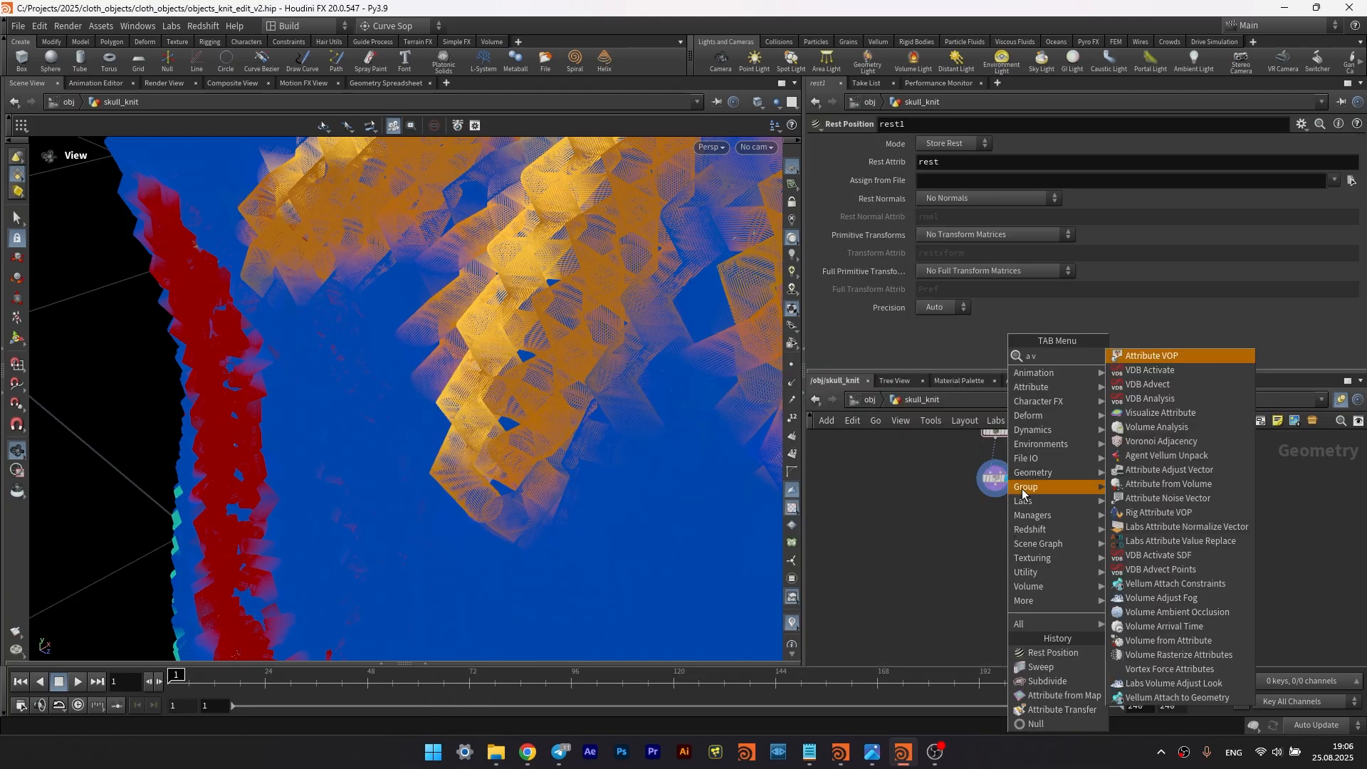
left_click(1133, 357)
left_click(972, 569)
scroll(997, 492, "up", 4)
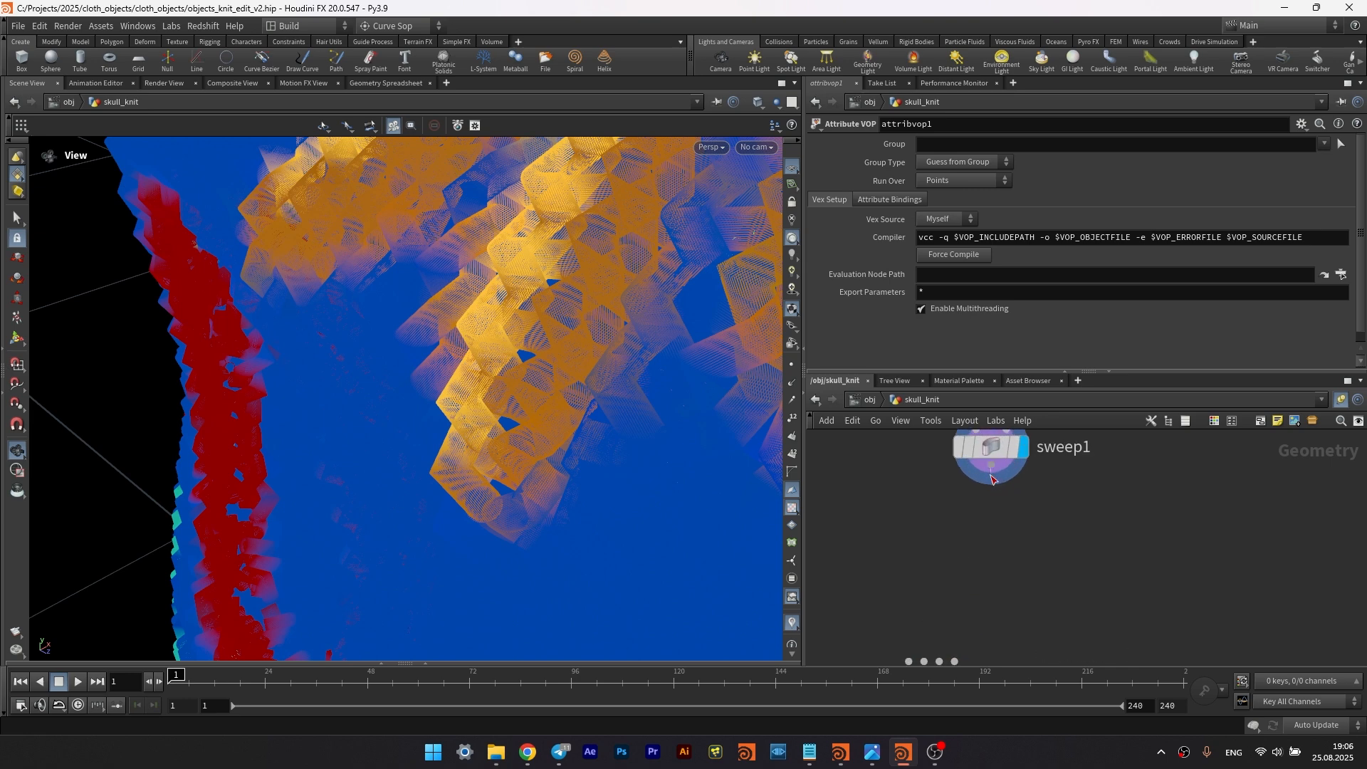
left_click_drag(993, 472, 916, 653)
middle_click_drag(929, 658, 932, 541)
left_click_drag(941, 555, 973, 524)
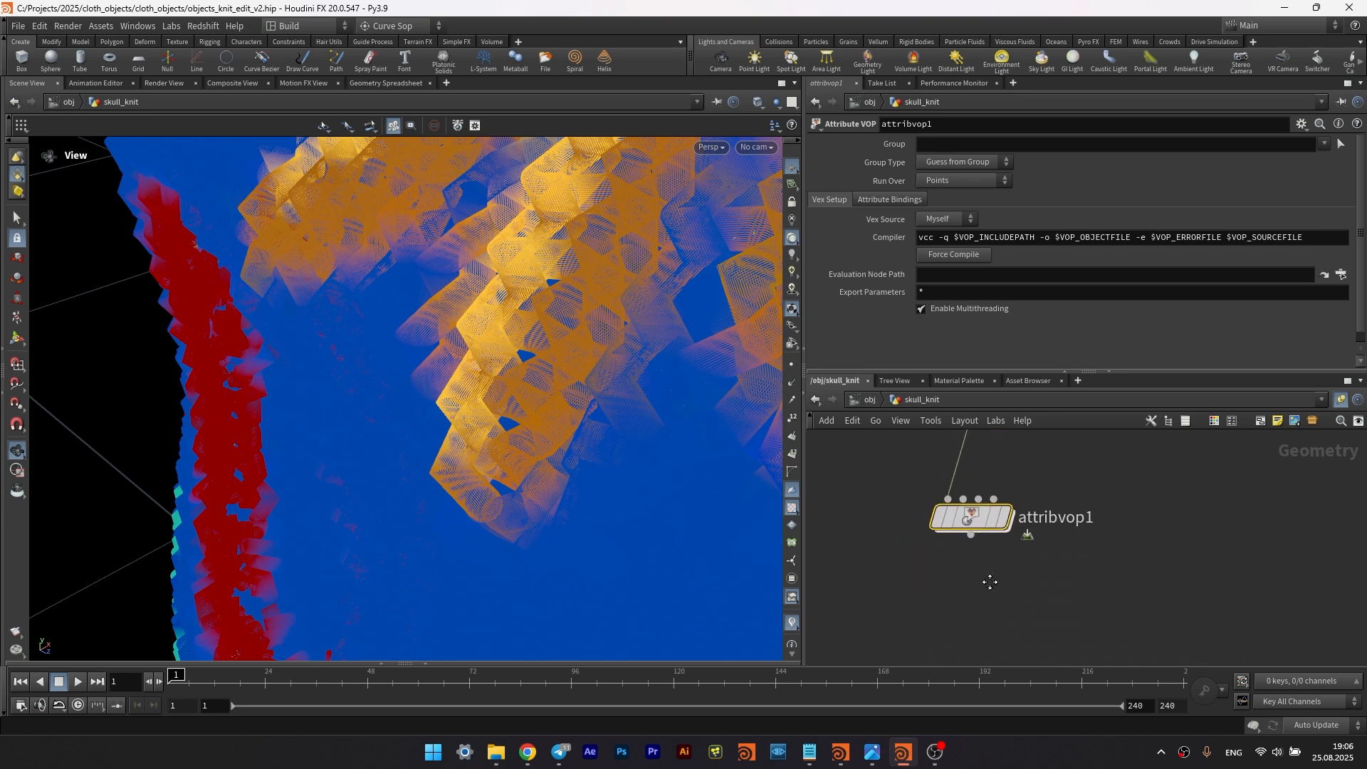
- Rename the Attribute VOP to rest_random
key("F2")
type("res")
type("t_urand")
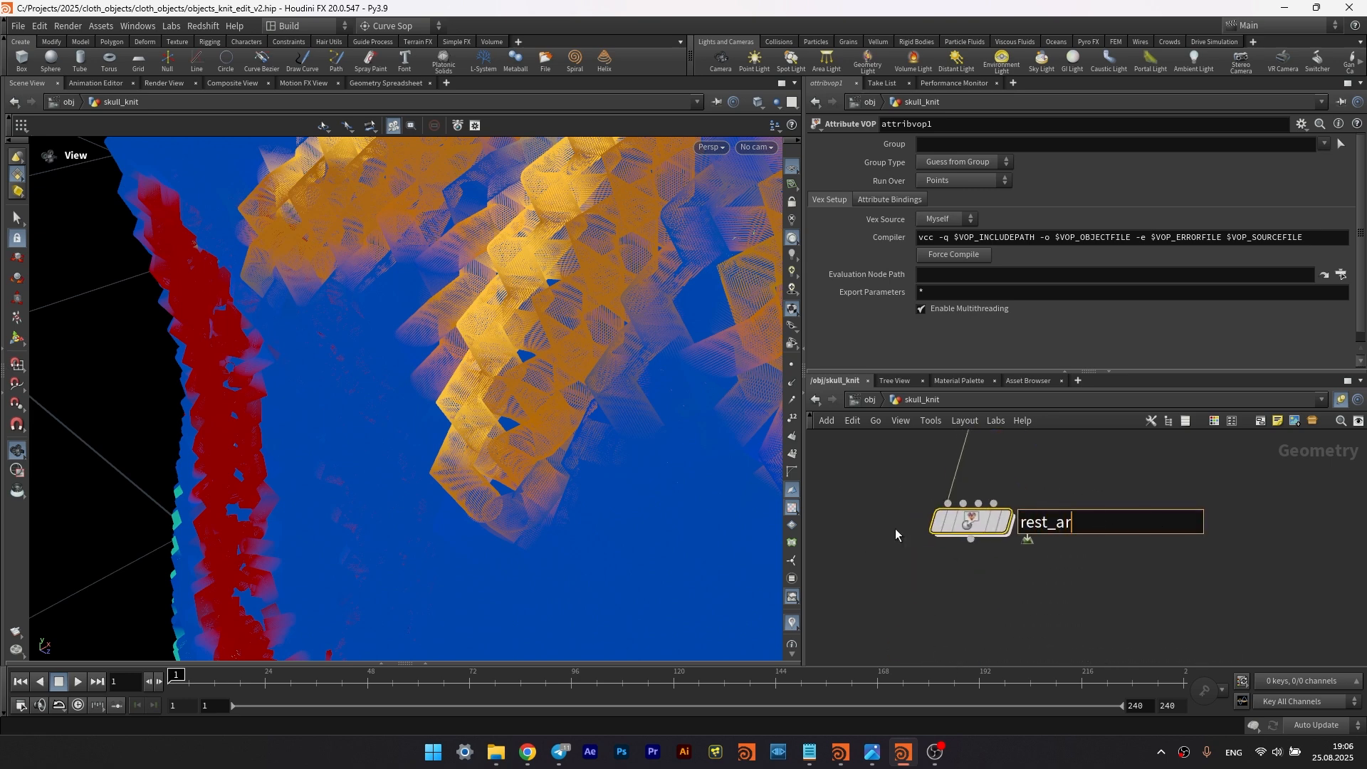
key("BackSpace")
key("BackSpace")
key("BackSpace")
key("BackSpace")
key("BackSpace")
type("random")
key("Return")
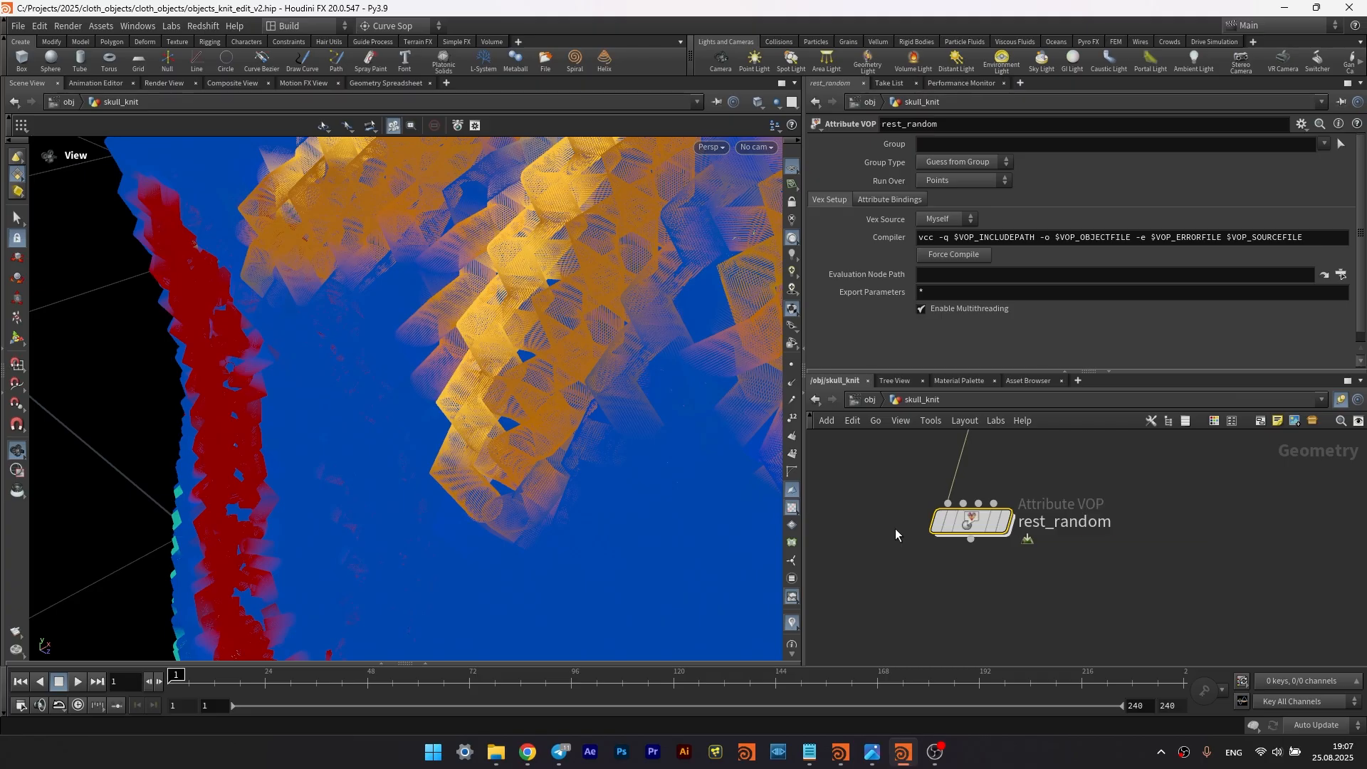
- Inside rest_random, add a Bind node named rest with type 3 Floats (vector)
double_click(972, 518)
key("Tab")
type("bi")
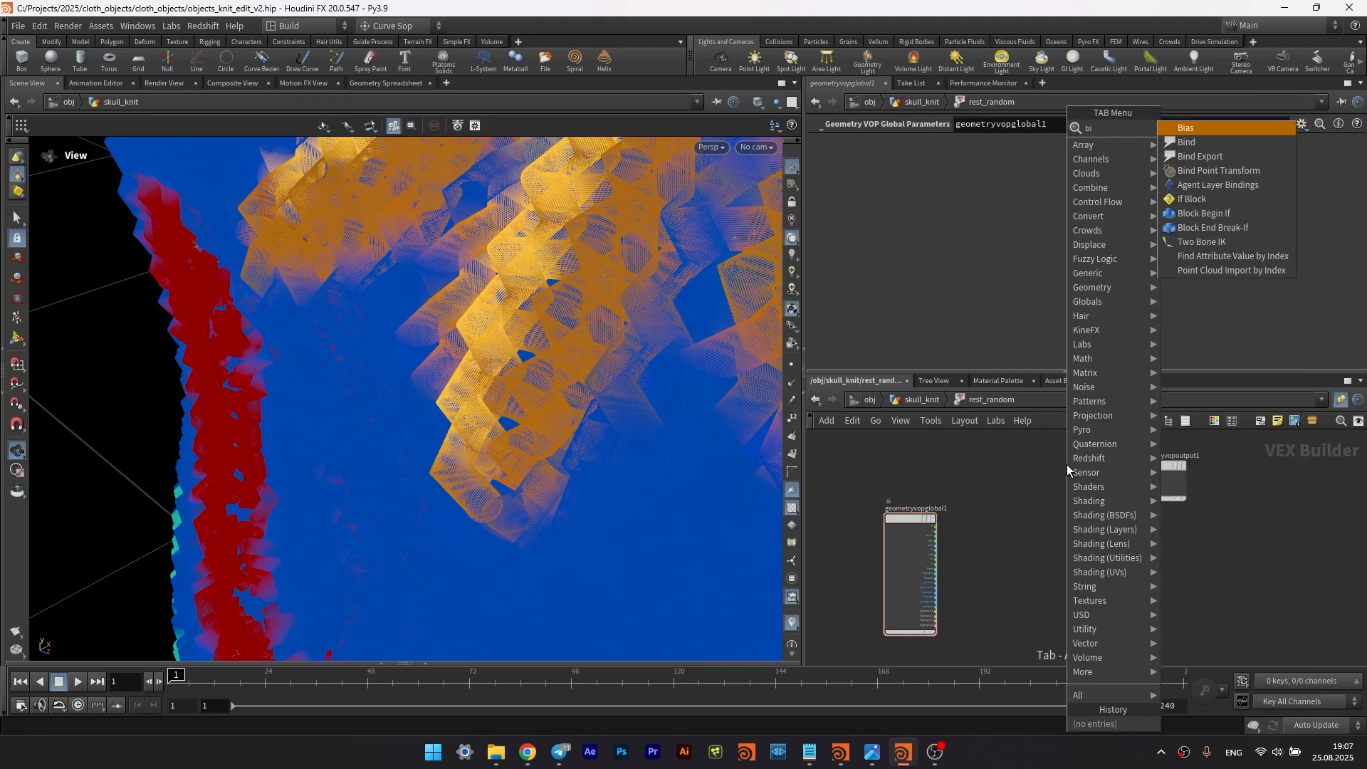
left_click(1185, 141)
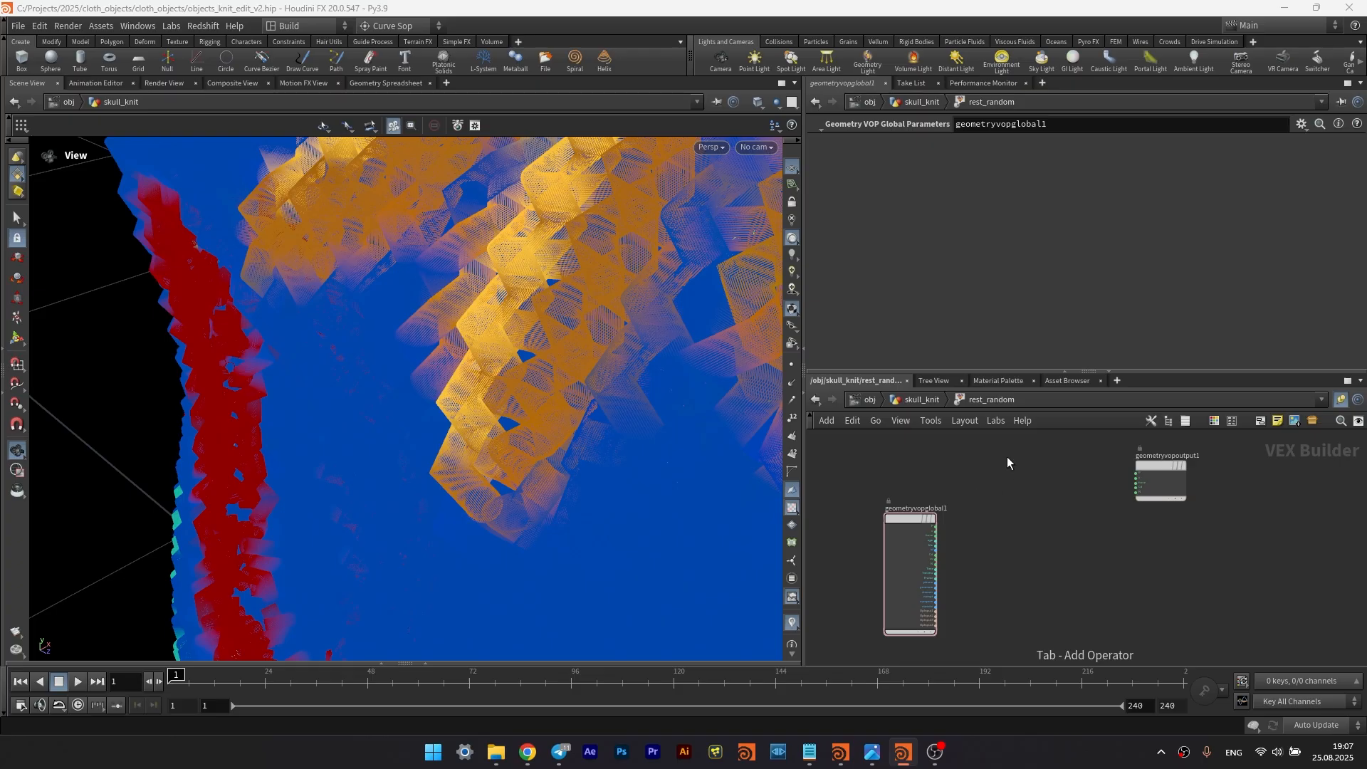
left_click(968, 477)
type("rest")
left_click(972, 161)
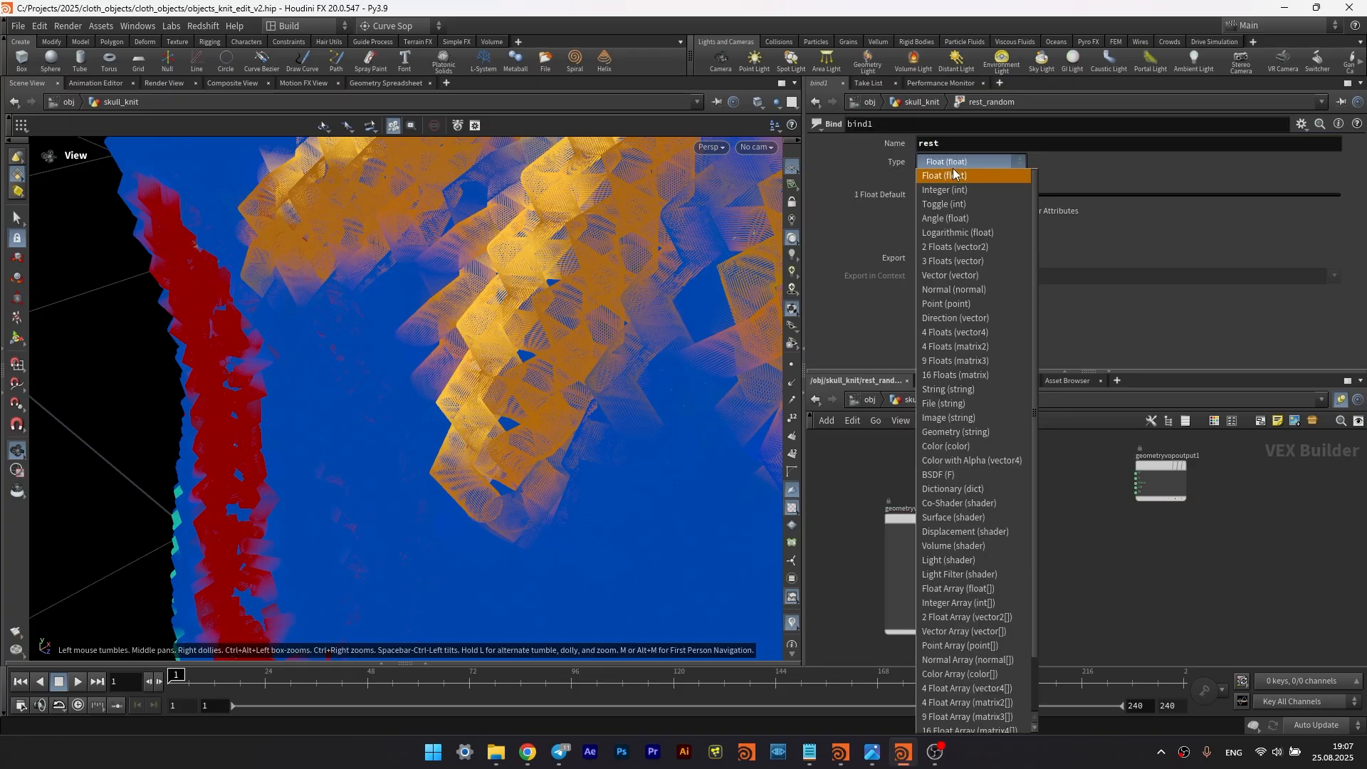
left_click(946, 262)
left_click_drag(998, 465, 982, 459)
scroll(985, 514, "up", 3)
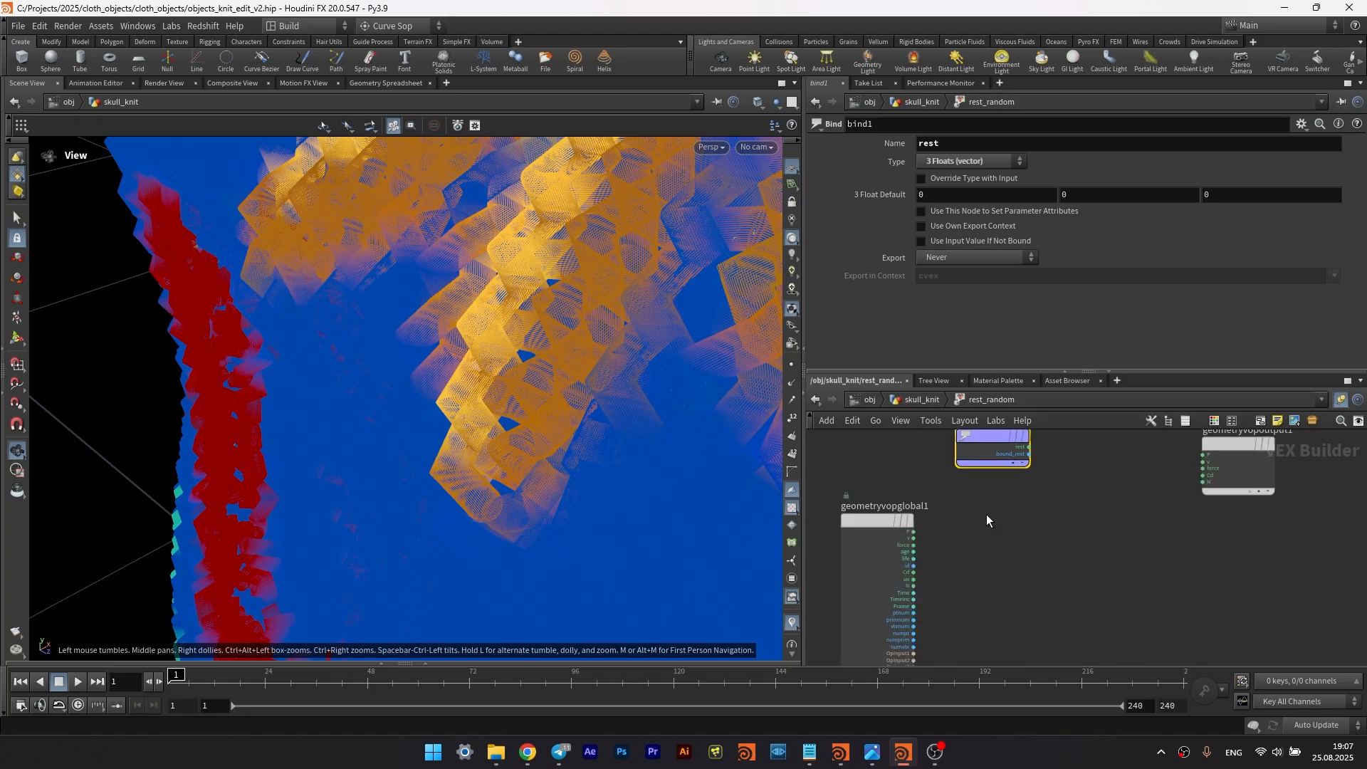
- Try combining the global P and the bound rest vector in an Add node
key("Tab")
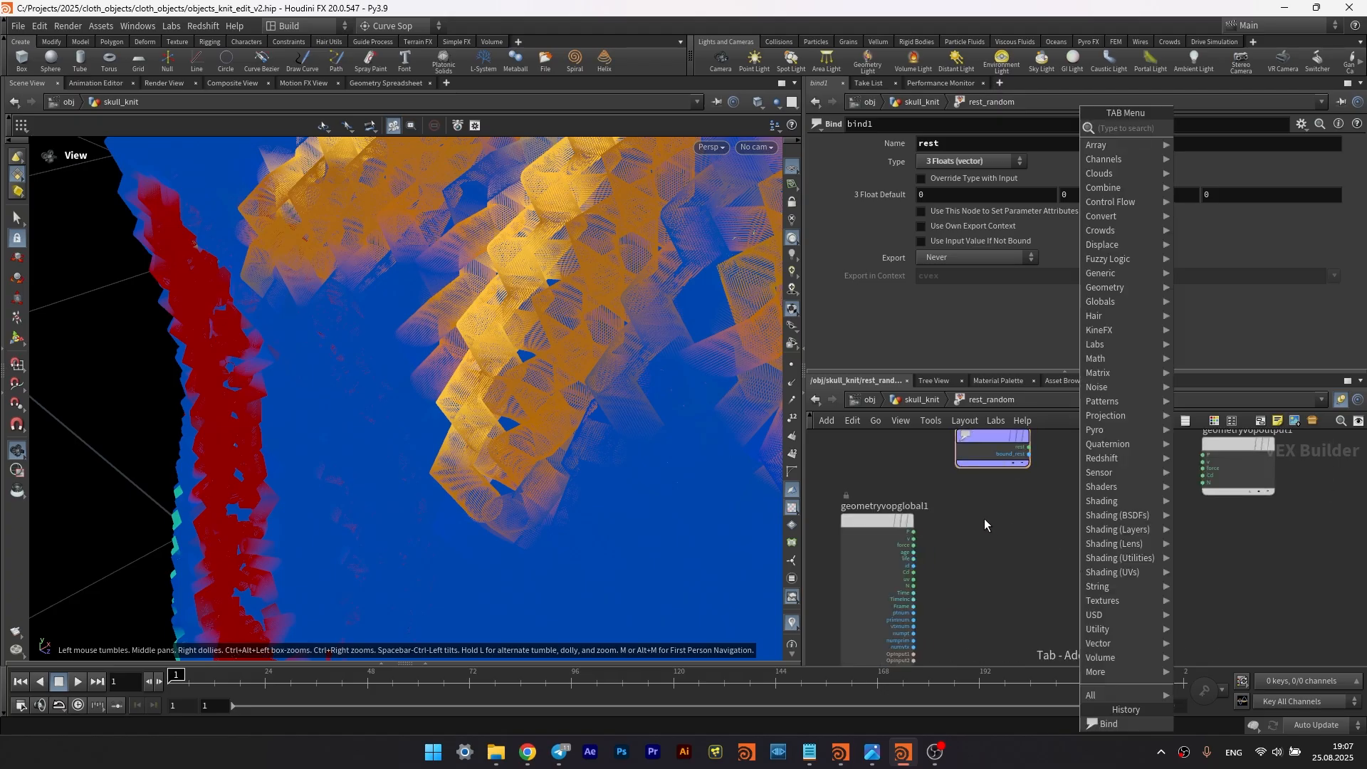
type("ad")
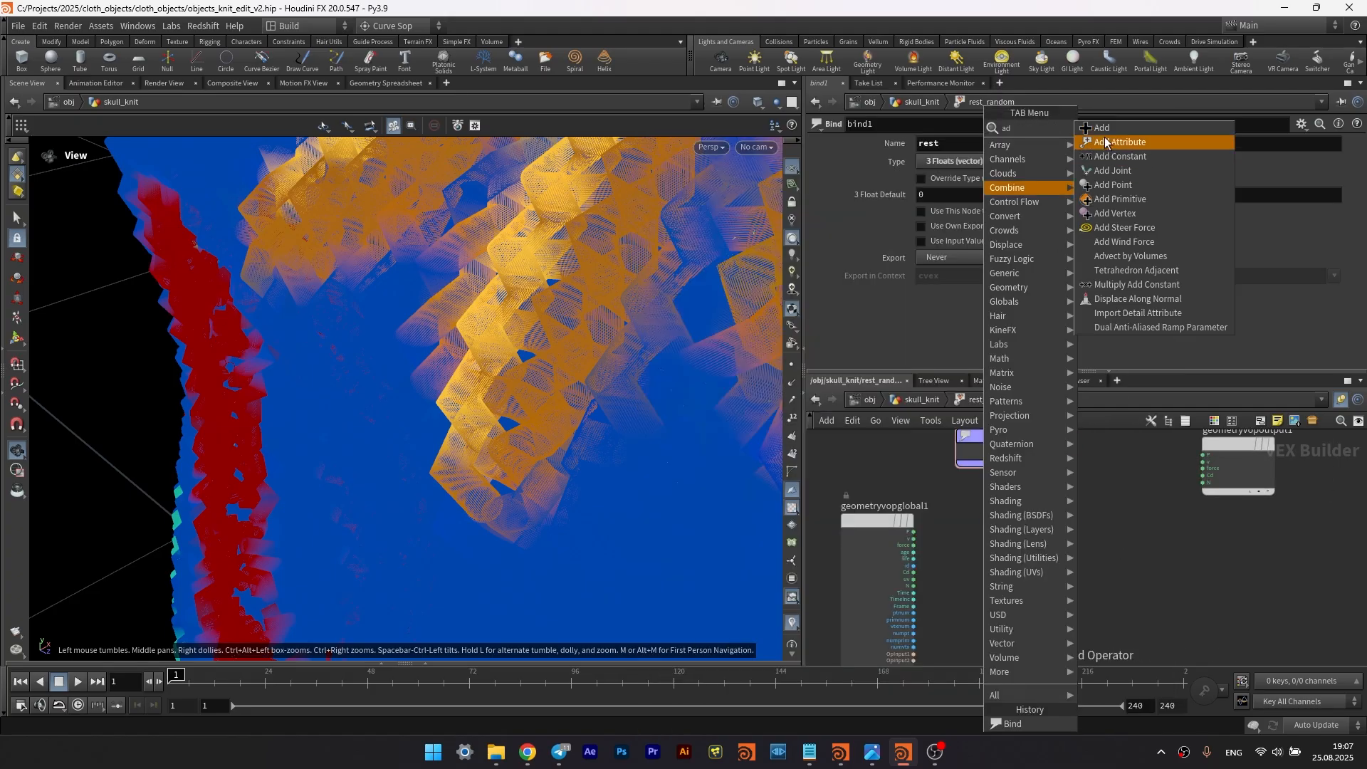
left_click(1108, 129)
left_click(984, 528)
left_click_drag(911, 534, 1010, 539)
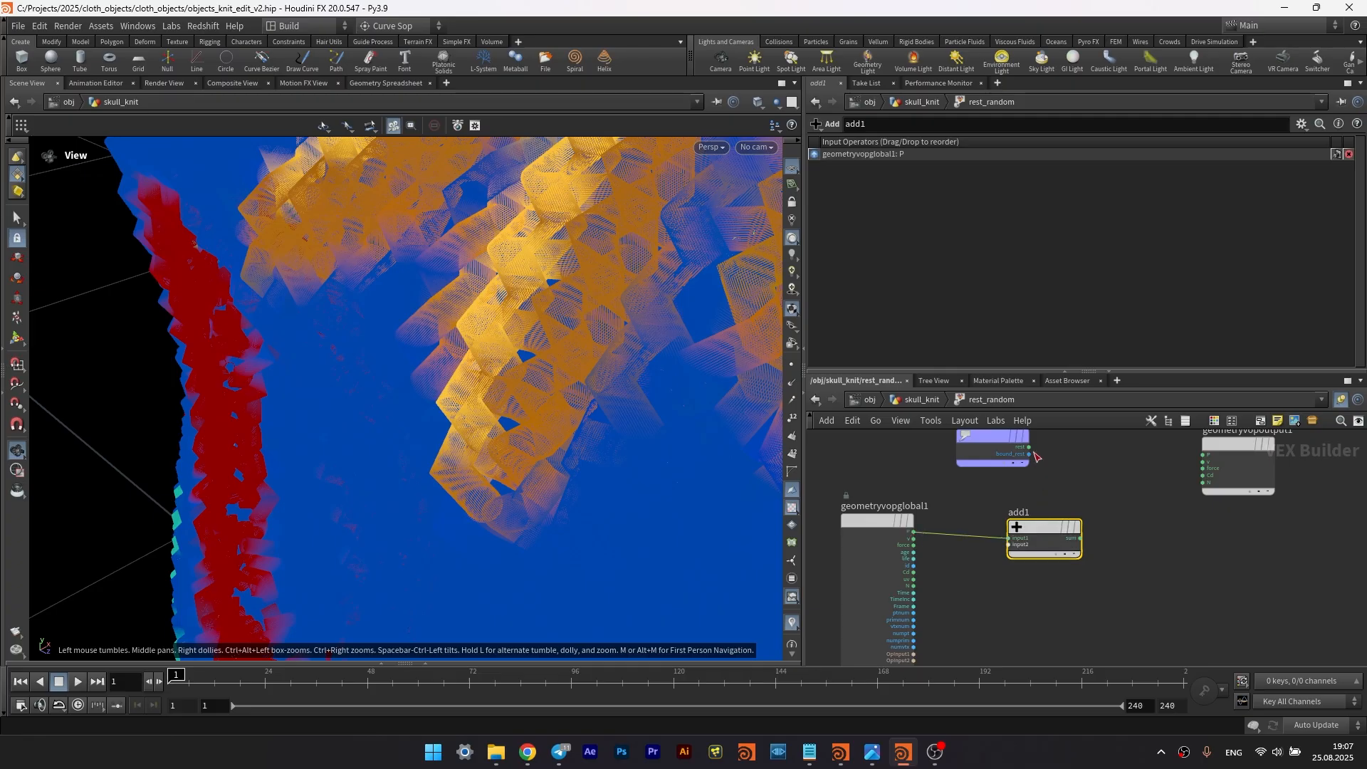
left_click_drag(1029, 447, 1010, 546)
left_click(1080, 538)
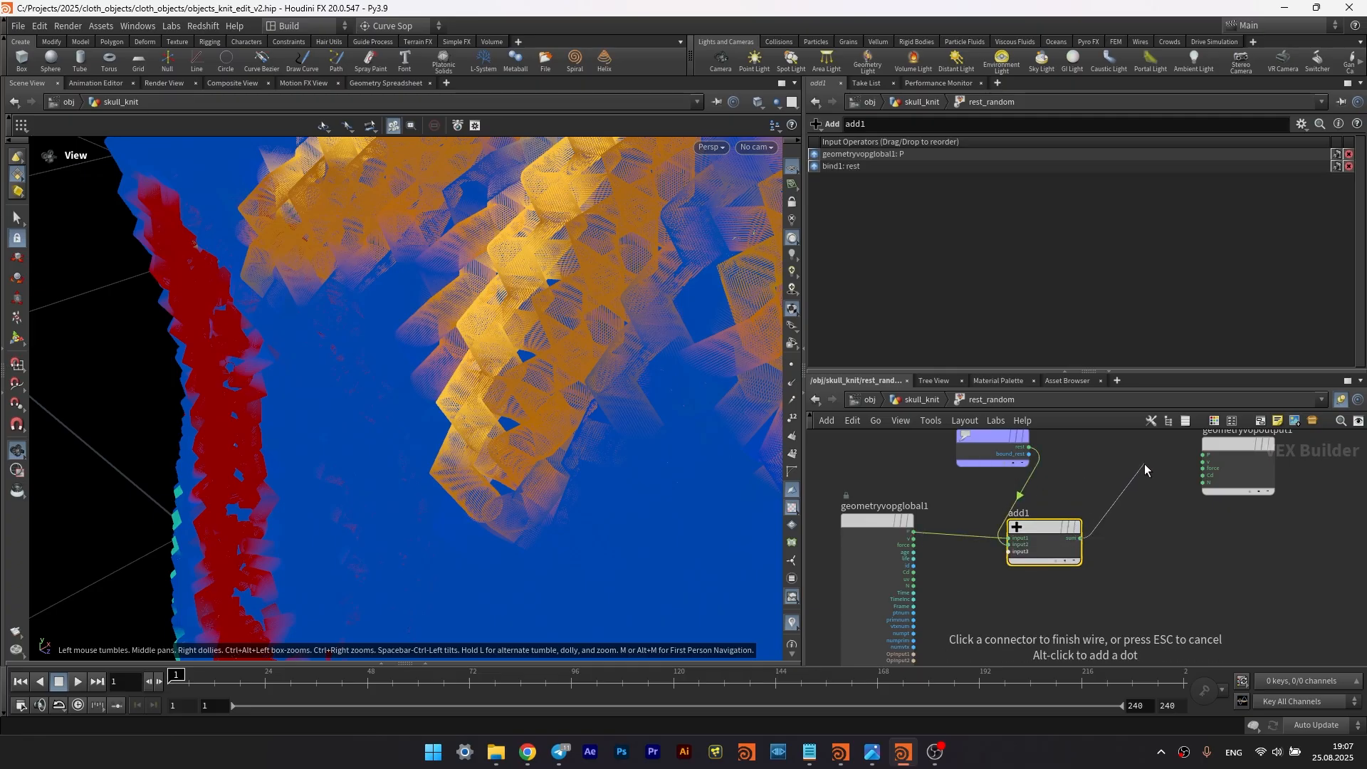
key("Escape")
- Add a Mix node that blends the global P with the bound rest vector and feeds the geometry output's P
key("Tab")
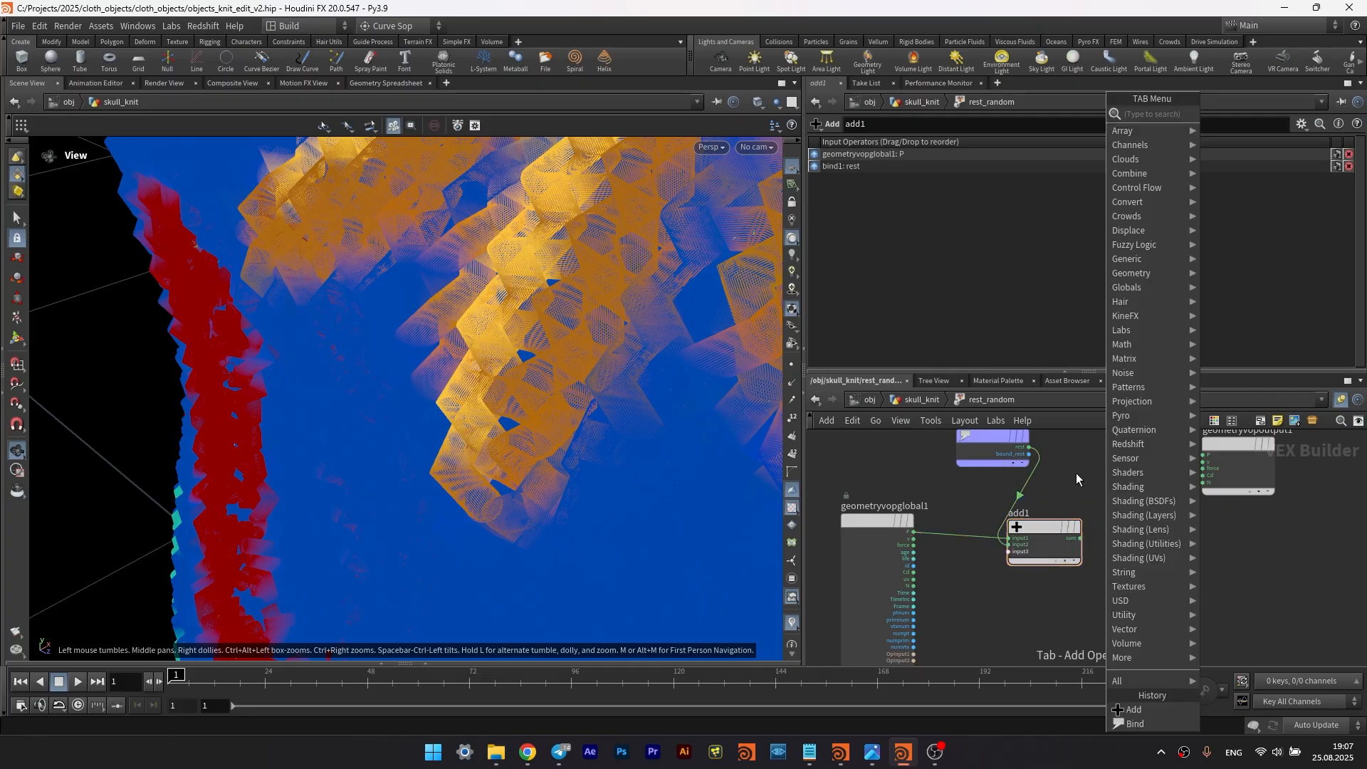
key("Tab")
type("mi")
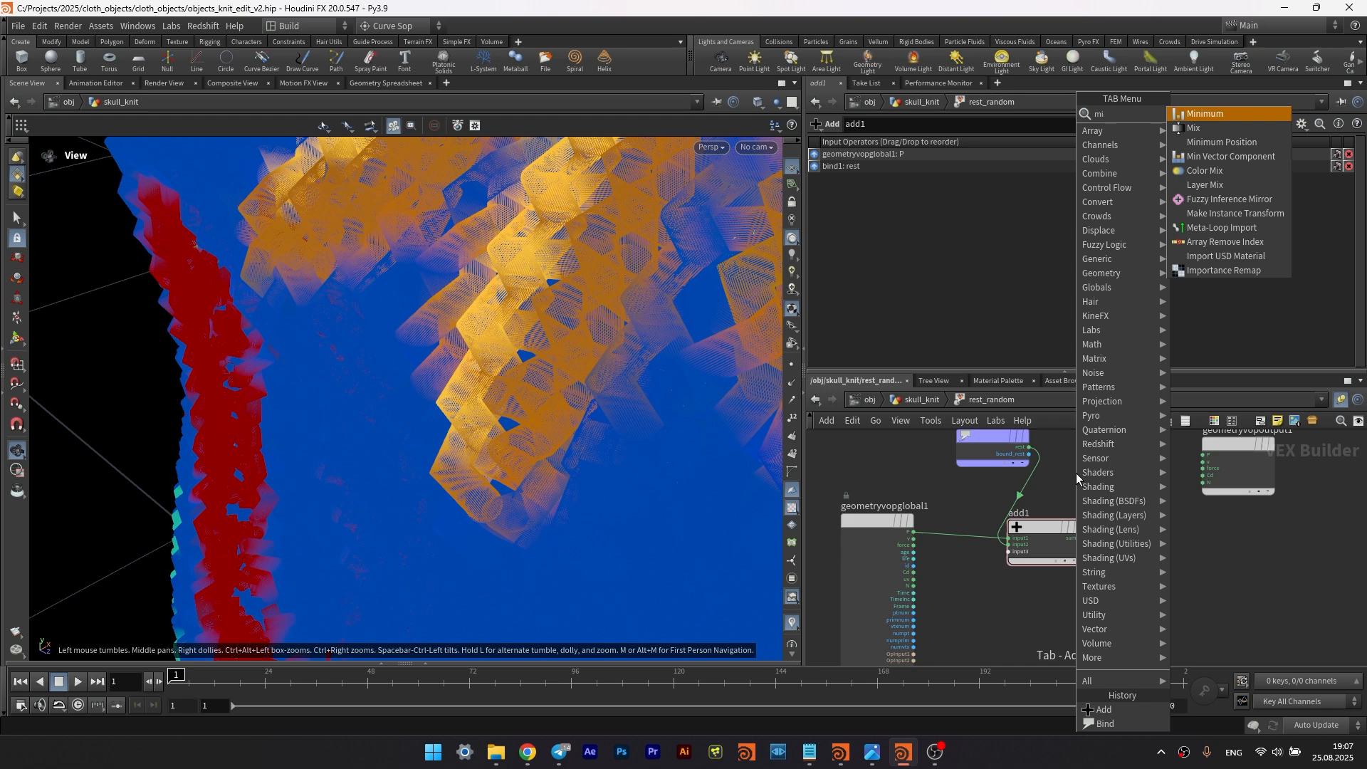
key("Down")
key("Return")
left_click(1091, 469)
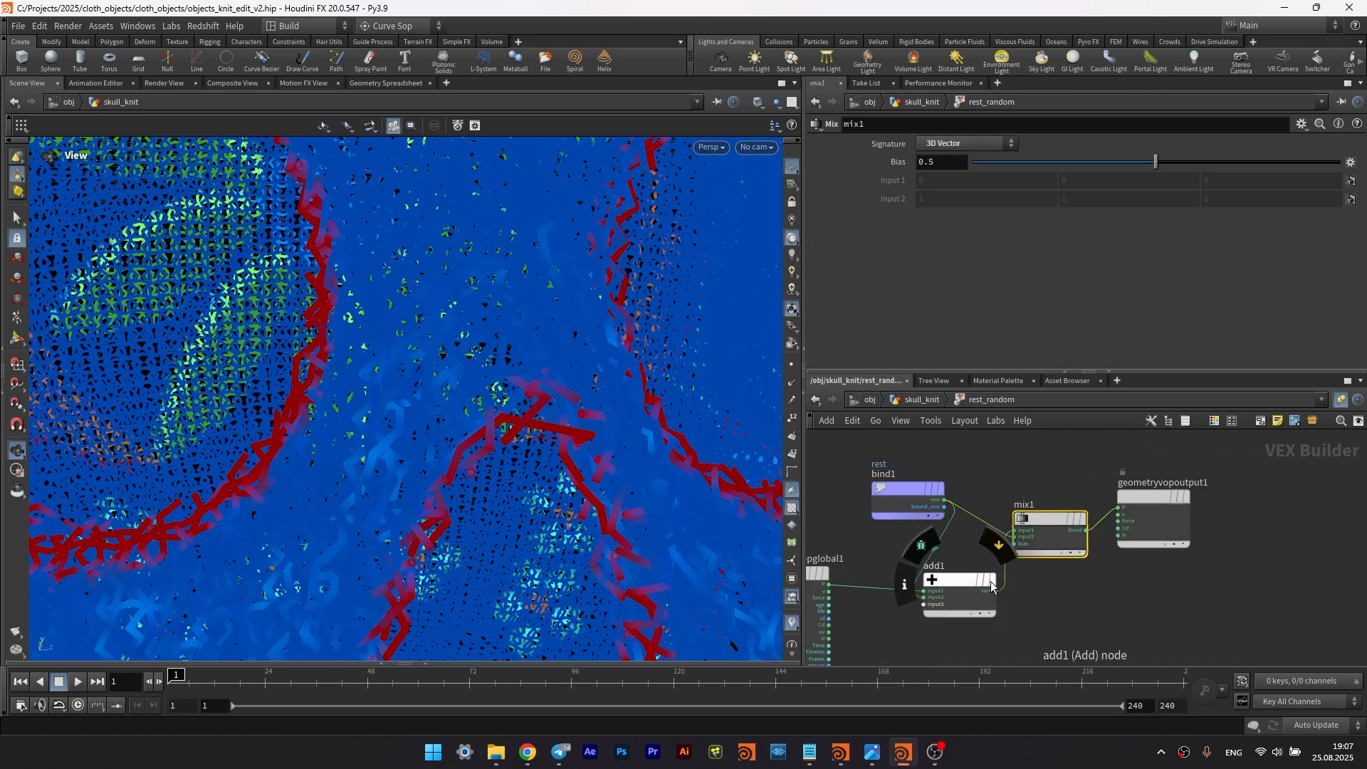
left_click_drag(828, 584, 1017, 531)
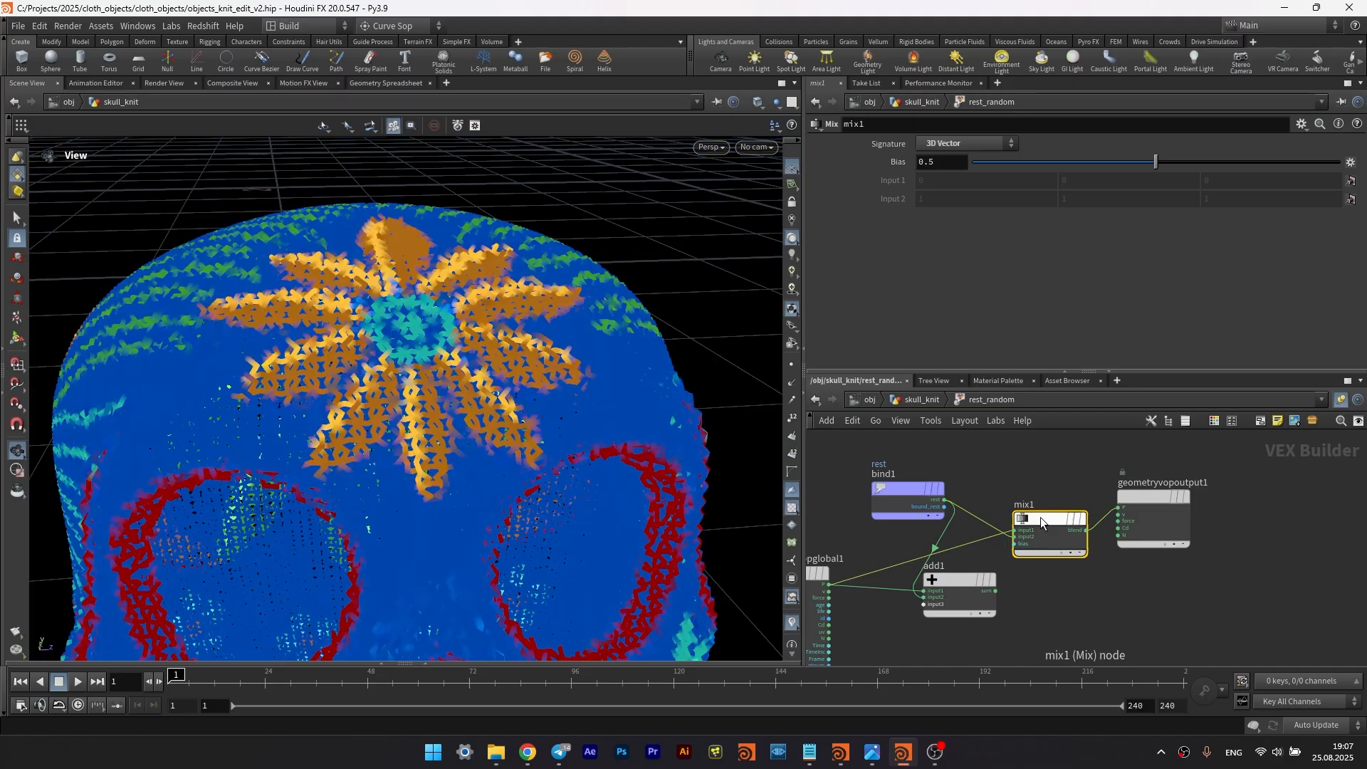
- Test the Mix node's Bias at 1 while checking the skull up close, and set it to 0.506
left_click_drag(1060, 163, 1356, 168)
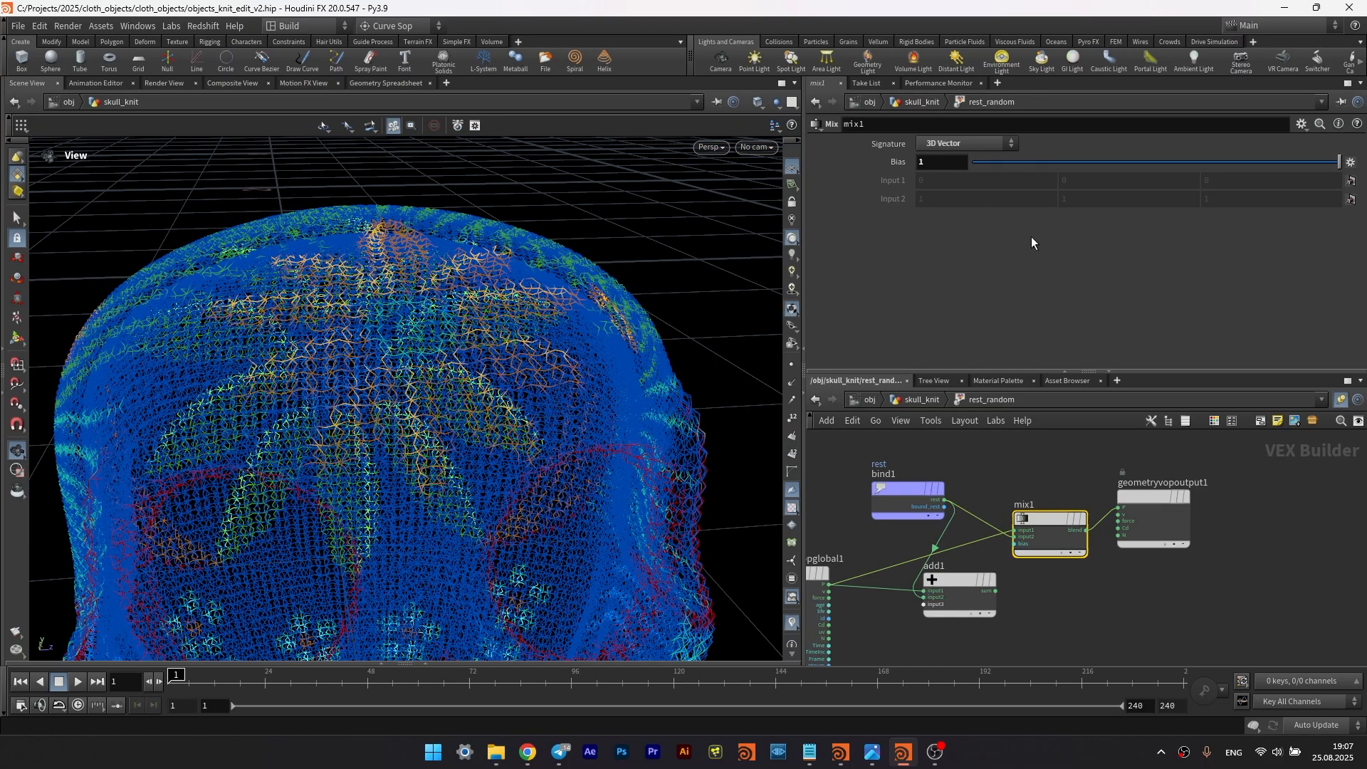
left_click_drag(470, 385, 351, 387, "alt")
right_click_drag(351, 388, 406, 381, "alt")
middle_click_drag(406, 382, 423, 334)
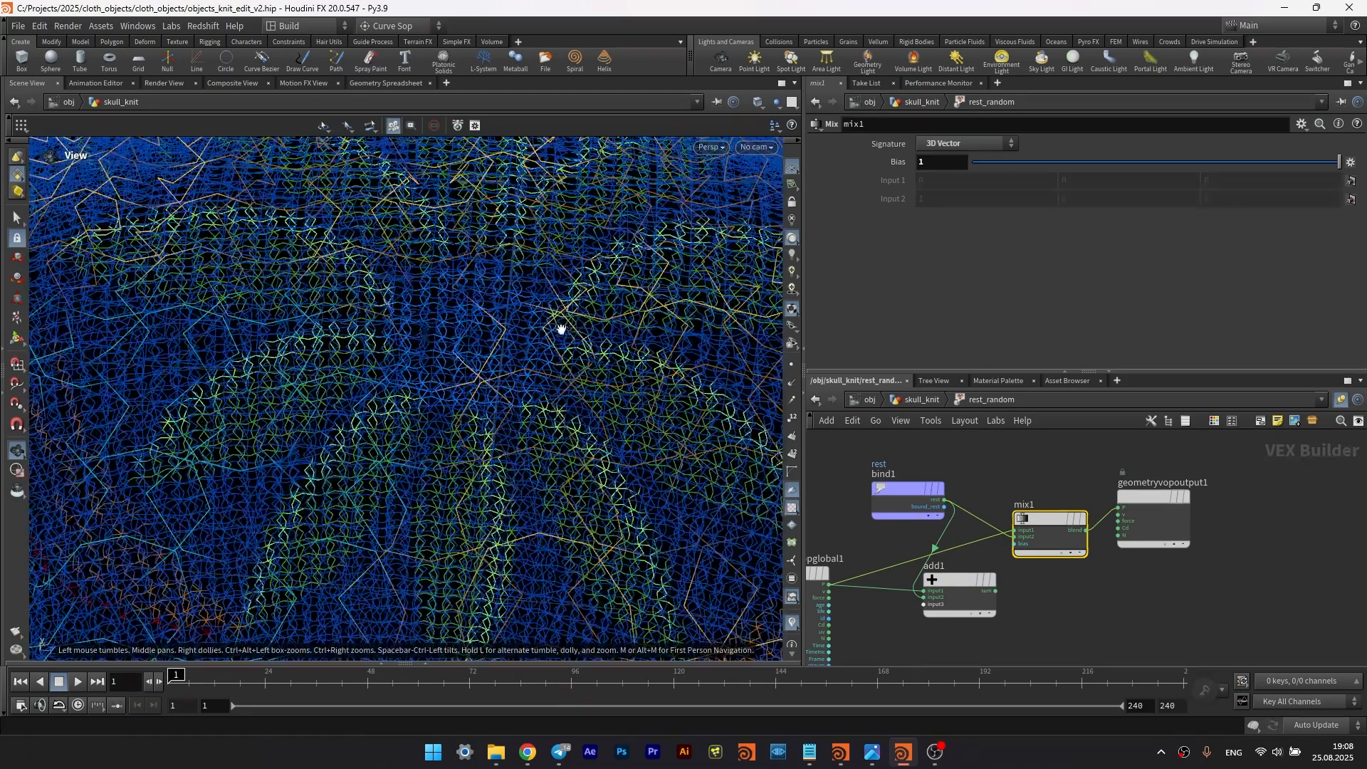
left_click_drag(1135, 165, 1158, 164)
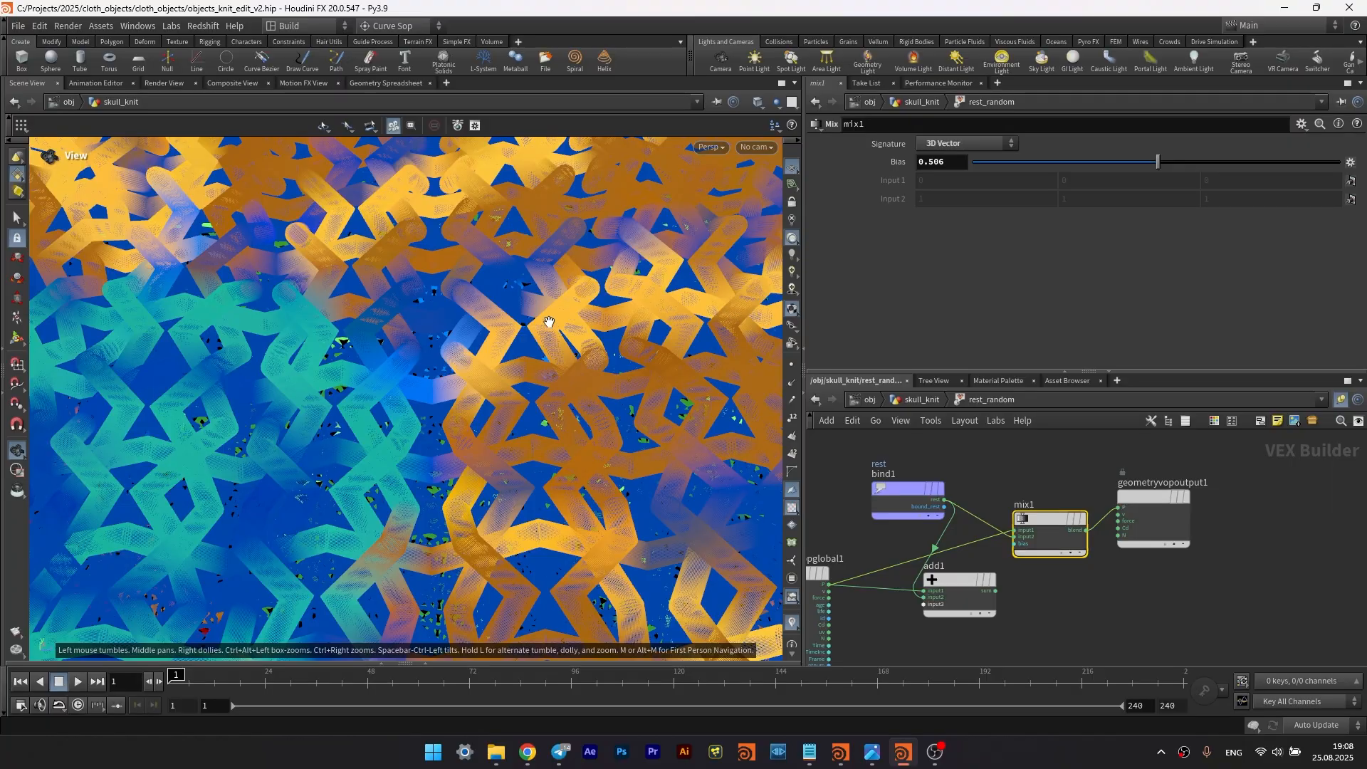
- Examine the thickness and shape of the blended yarns around the flower from several distances and angles
scroll(550, 344, "up", 3)
scroll(550, 344, "down", 4)
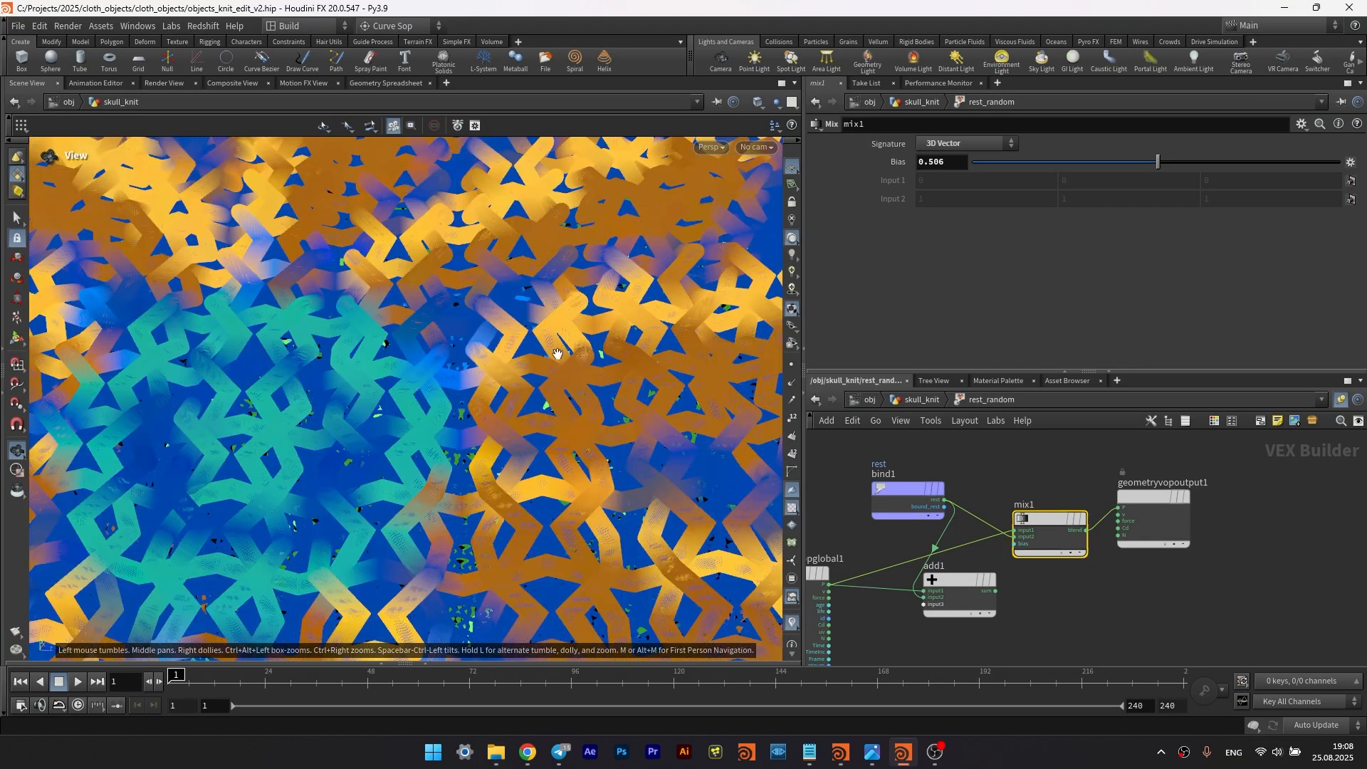
scroll(558, 354, "up", 4)
scroll(554, 350, "down", 2)
left_click_drag(574, 370, 503, 364)
left_click_drag(539, 303, 446, 305)
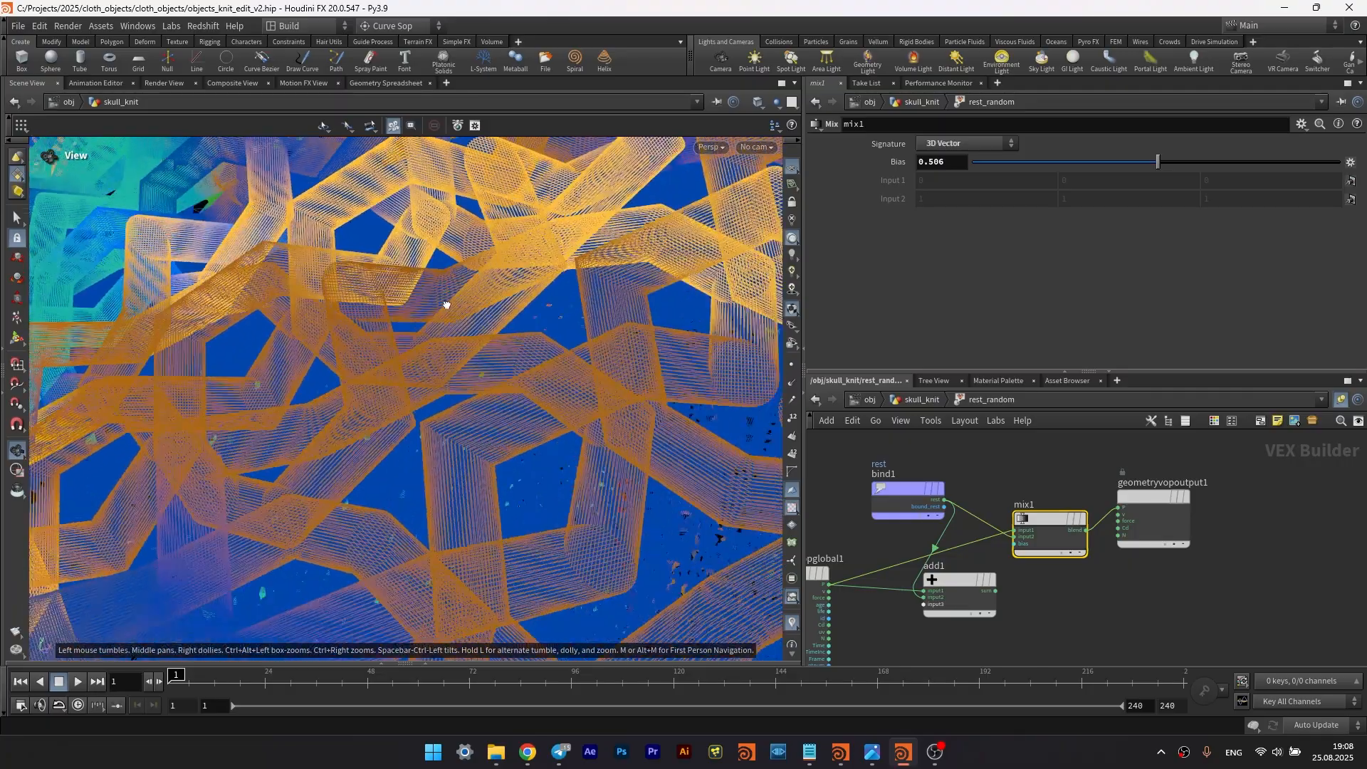
scroll(492, 370, "down", 5)
left_click_drag(491, 369, 434, 437)
middle_click_drag(434, 437, 510, 268)
left_click_drag(510, 268, 543, 378)
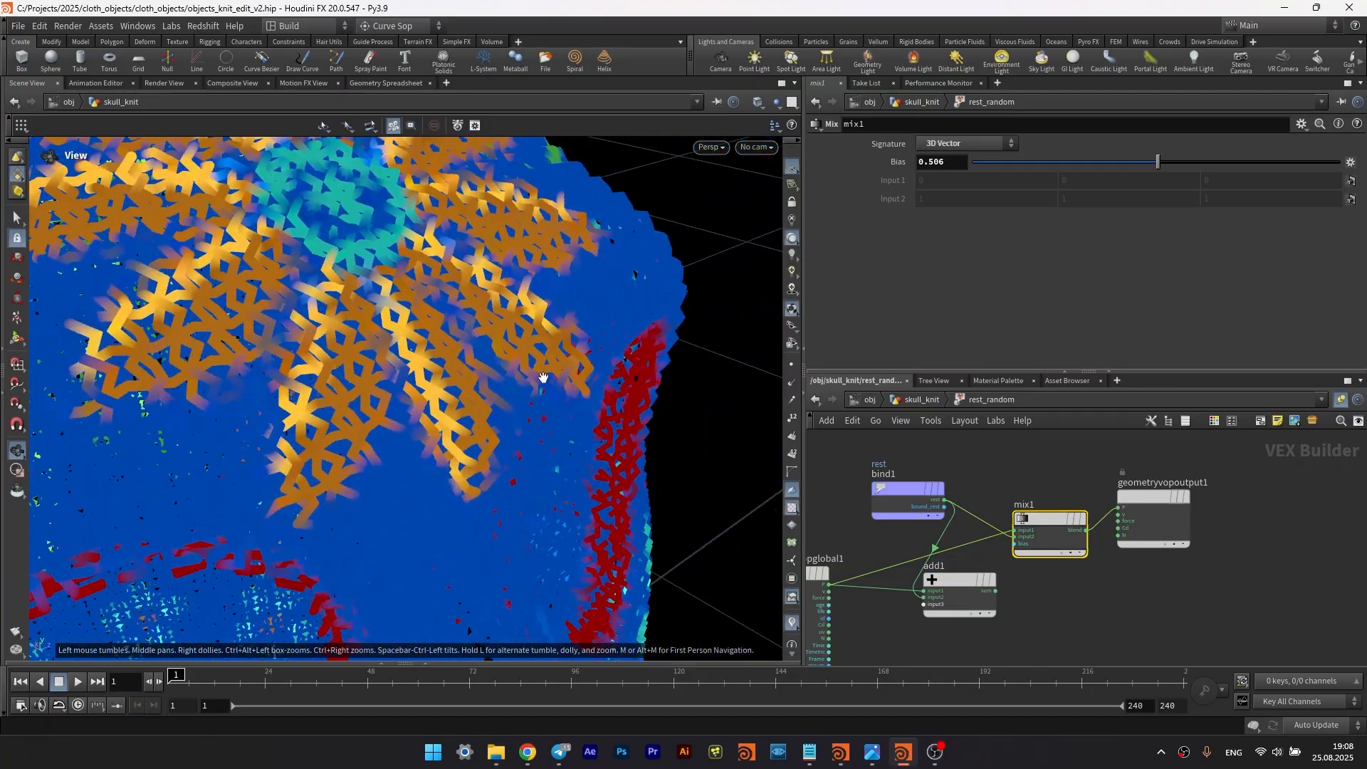
- Replace the unused Add node with a Random node driven by the global primnum output
left_click(963, 605)
key("Delete")
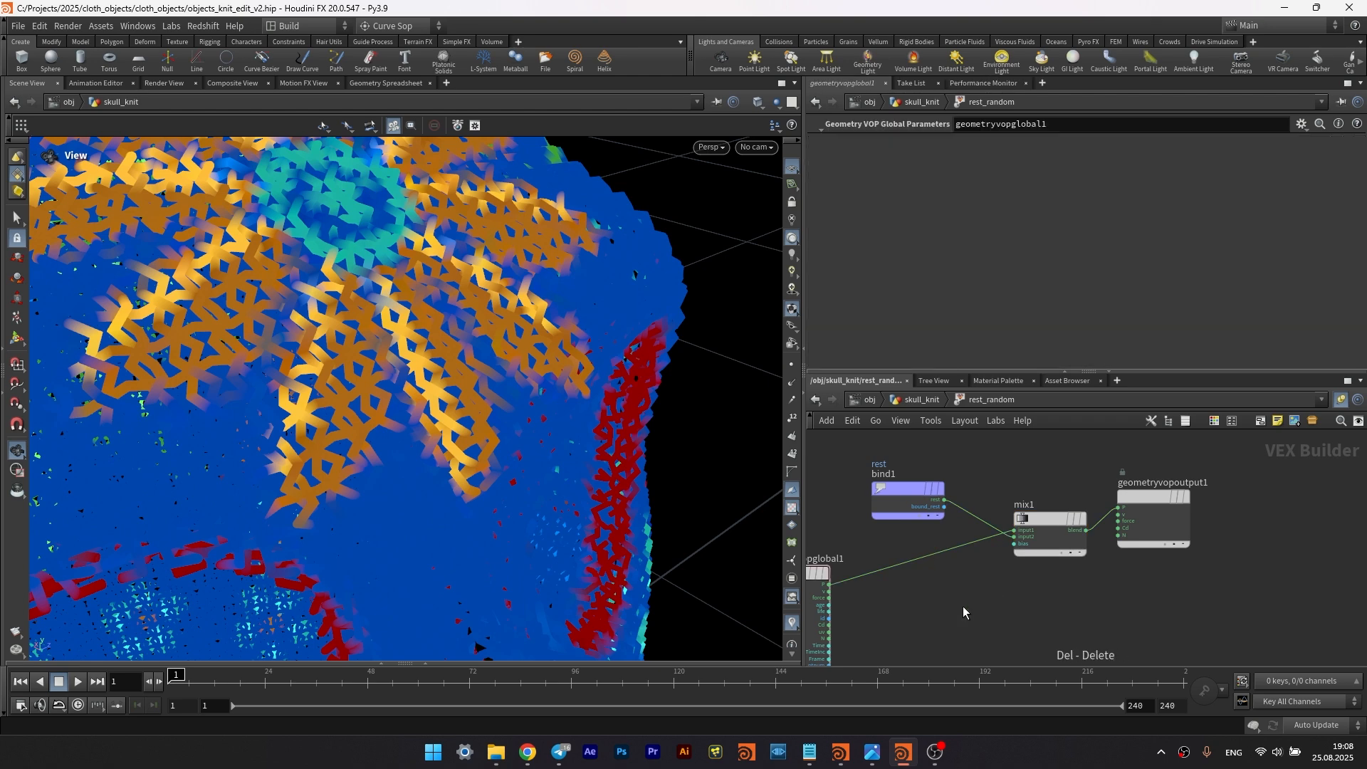
middle_click_drag(962, 605, 966, 567)
key("Tab")
type("ra")
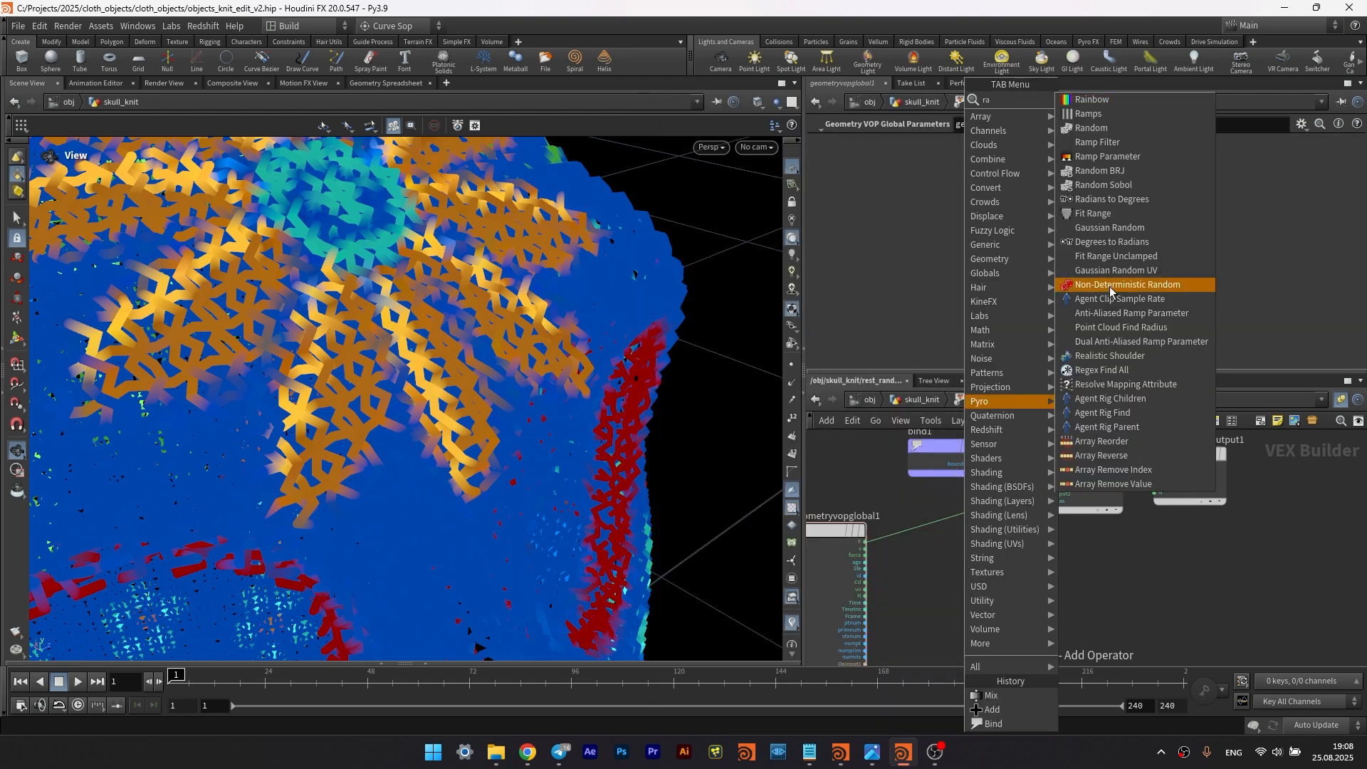
left_click(1093, 127)
left_click(978, 618)
key("Tab")
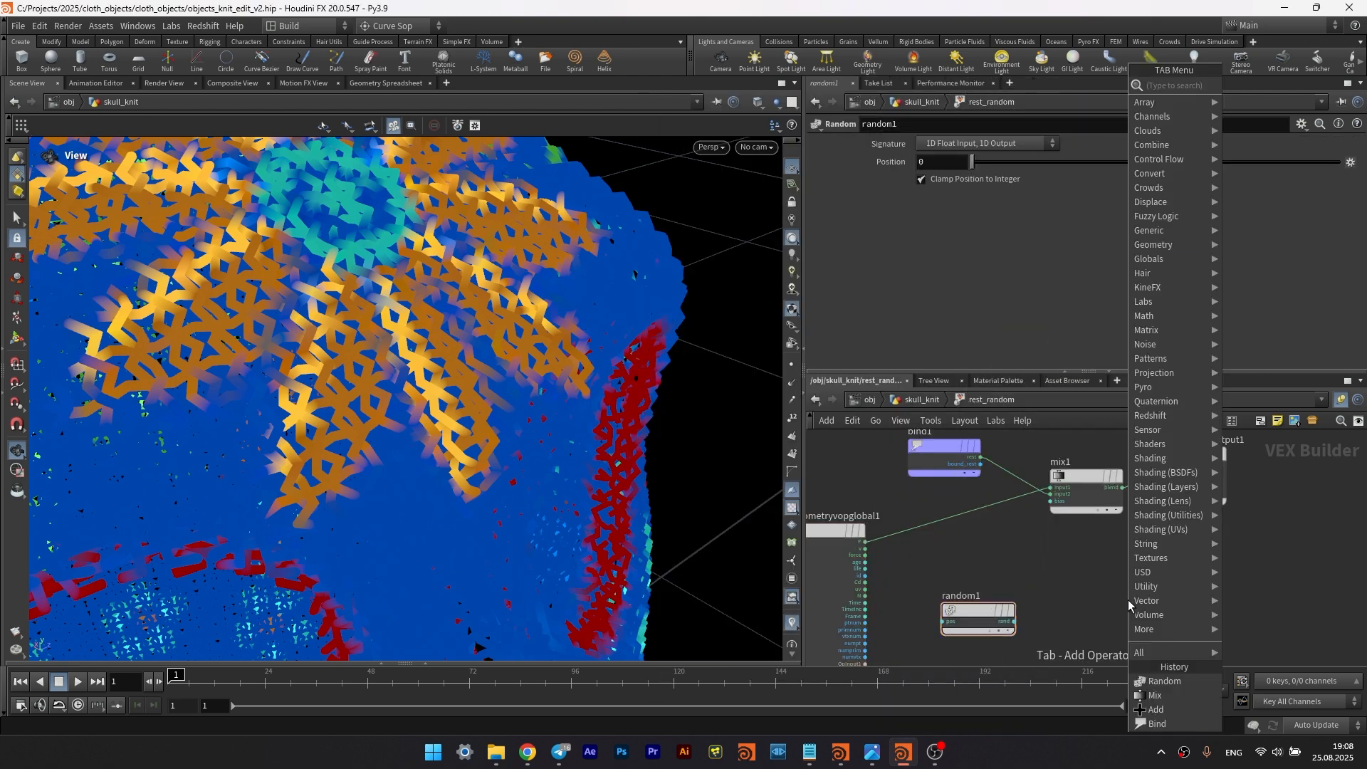
key("Escape")
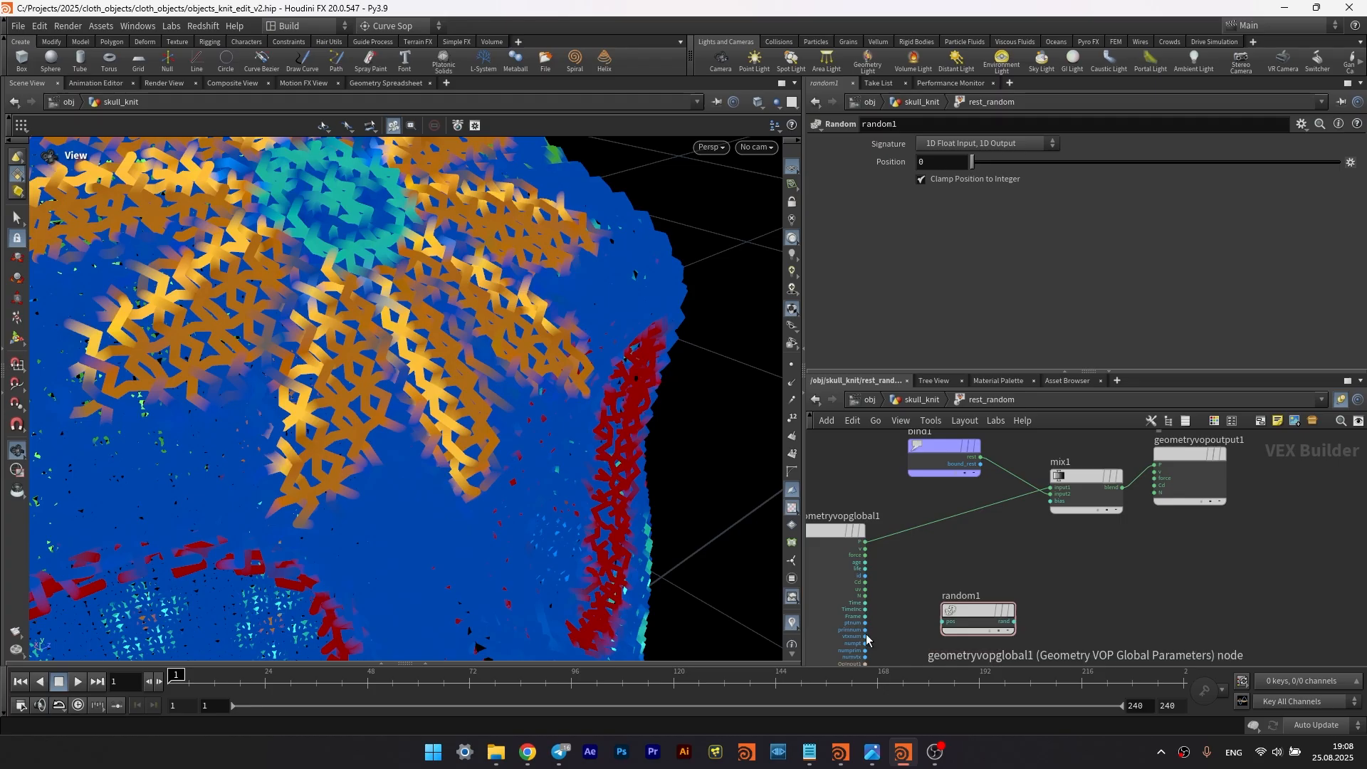
left_click_drag(865, 629, 948, 621)
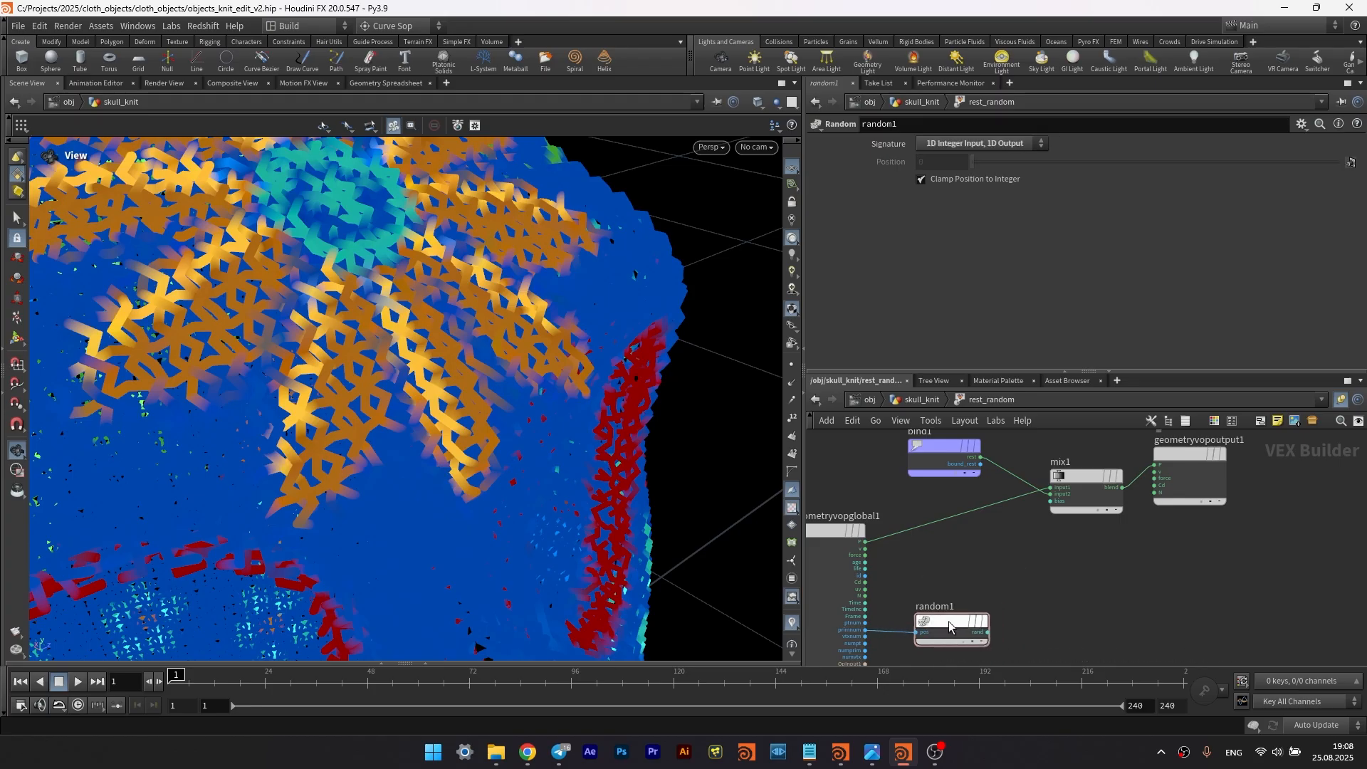
- Add a Fit Range node after the Random node and connect its output to the Mix node's Bias
scroll(1050, 618, "down", 1)
middle_click_drag(1048, 617, 968, 570)
scroll(955, 557, "up", 1)
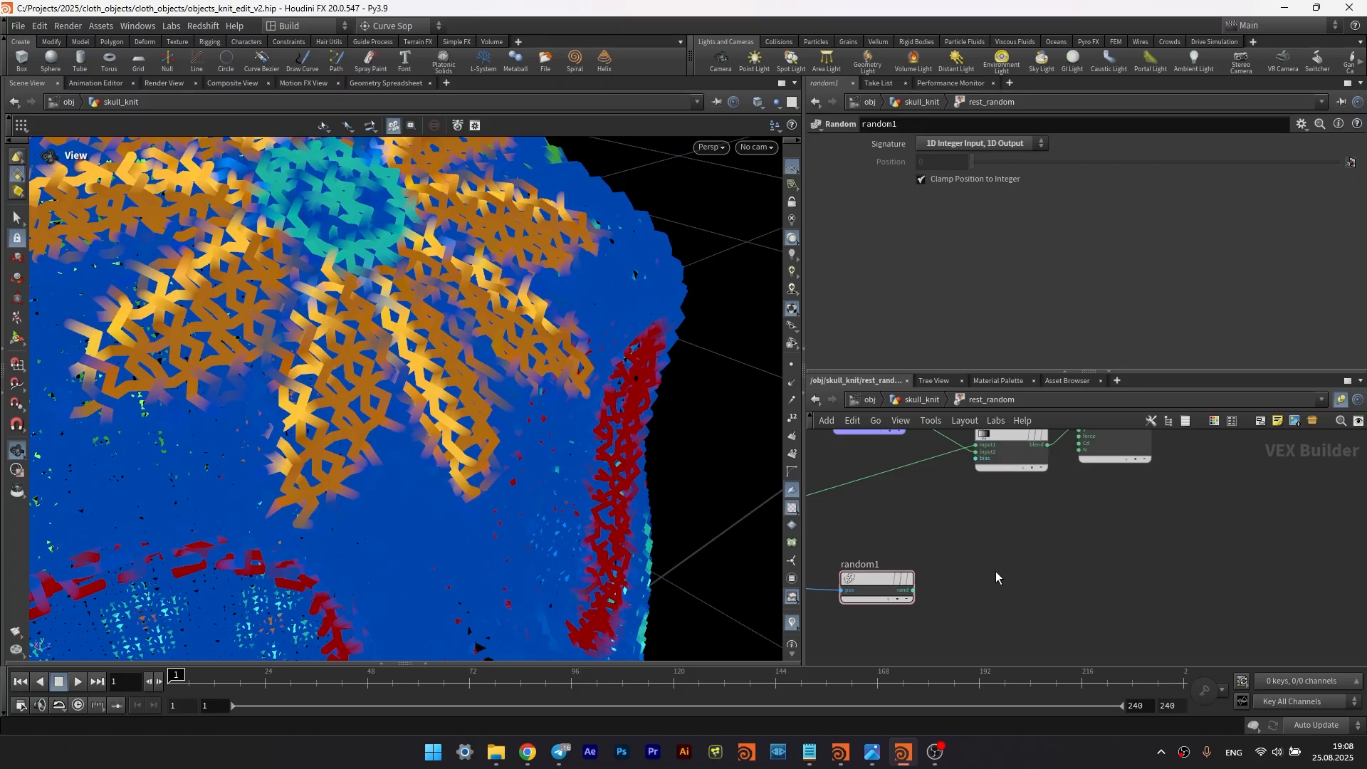
key("Tab")
type("fit")
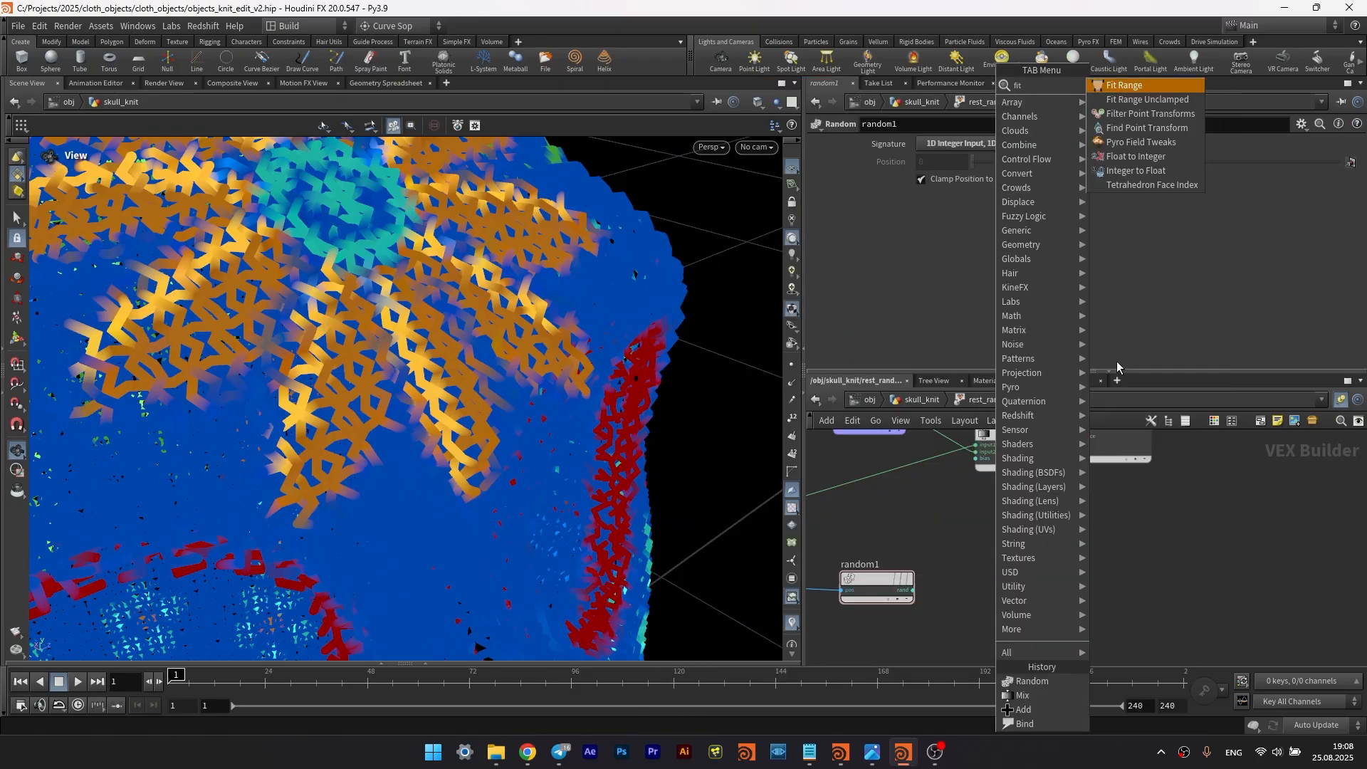
left_click(1125, 85)
left_click(999, 570)
left_click_drag(913, 590, 965, 571)
left_click(1034, 571)
left_click(970, 459)
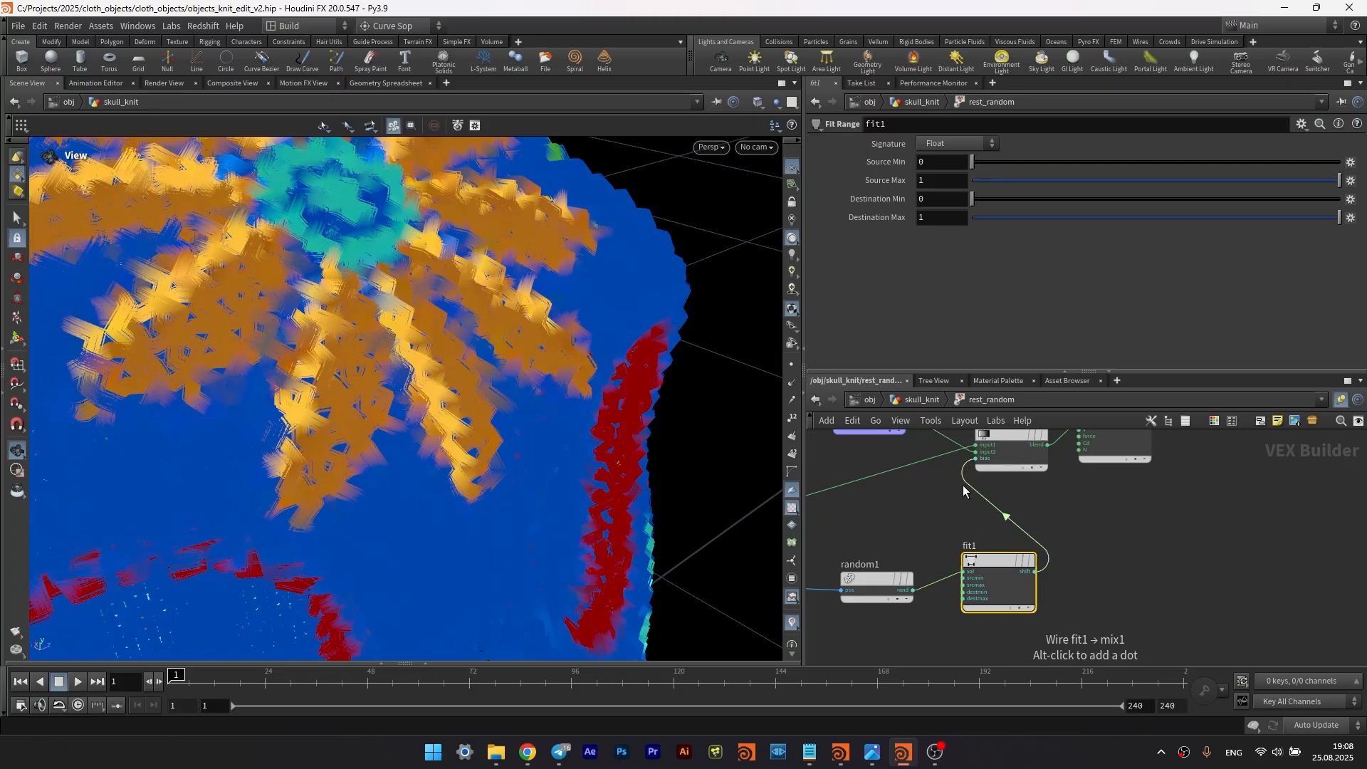
- Set the Fit Range's Destination Max to 0.769 while judging the strand spread up close, and return to the skull_knit network
scroll(457, 384, "up", 8)
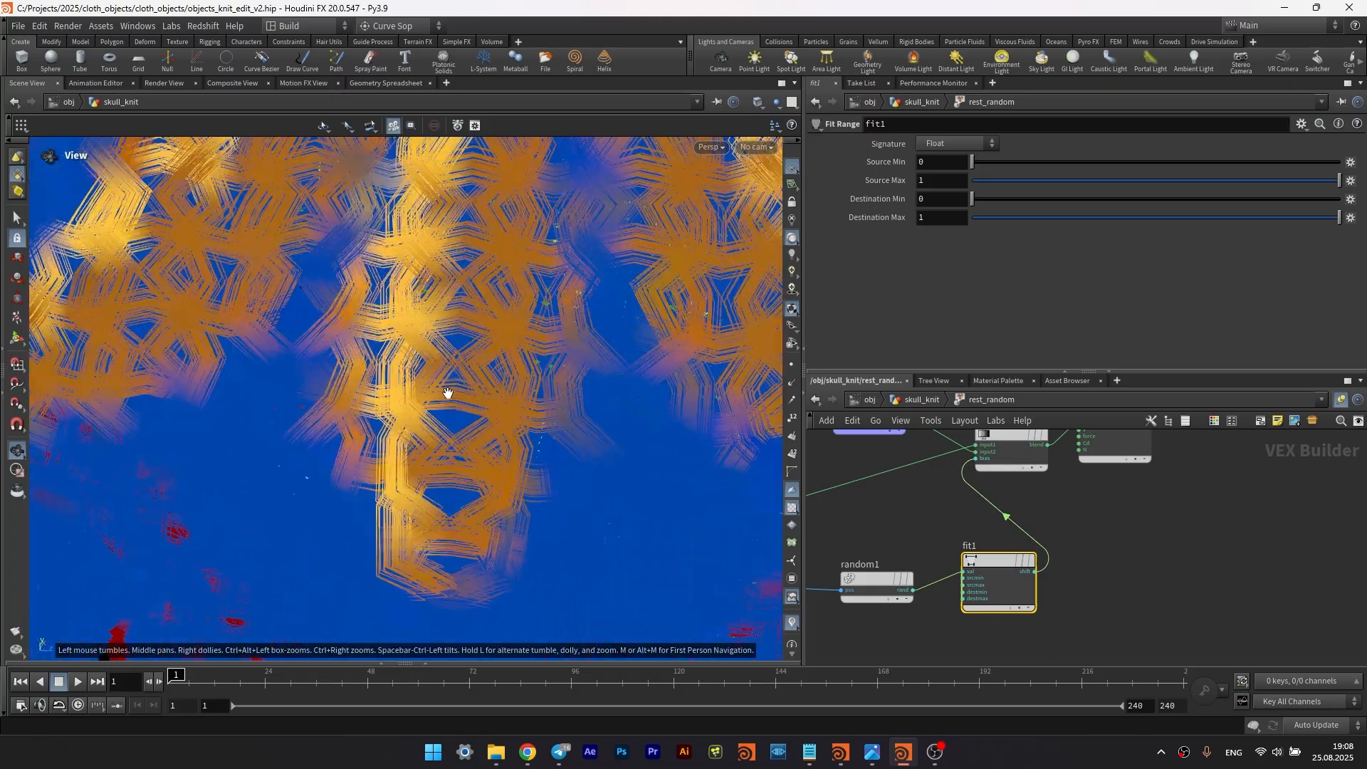
left_click_drag(457, 383, 435, 433)
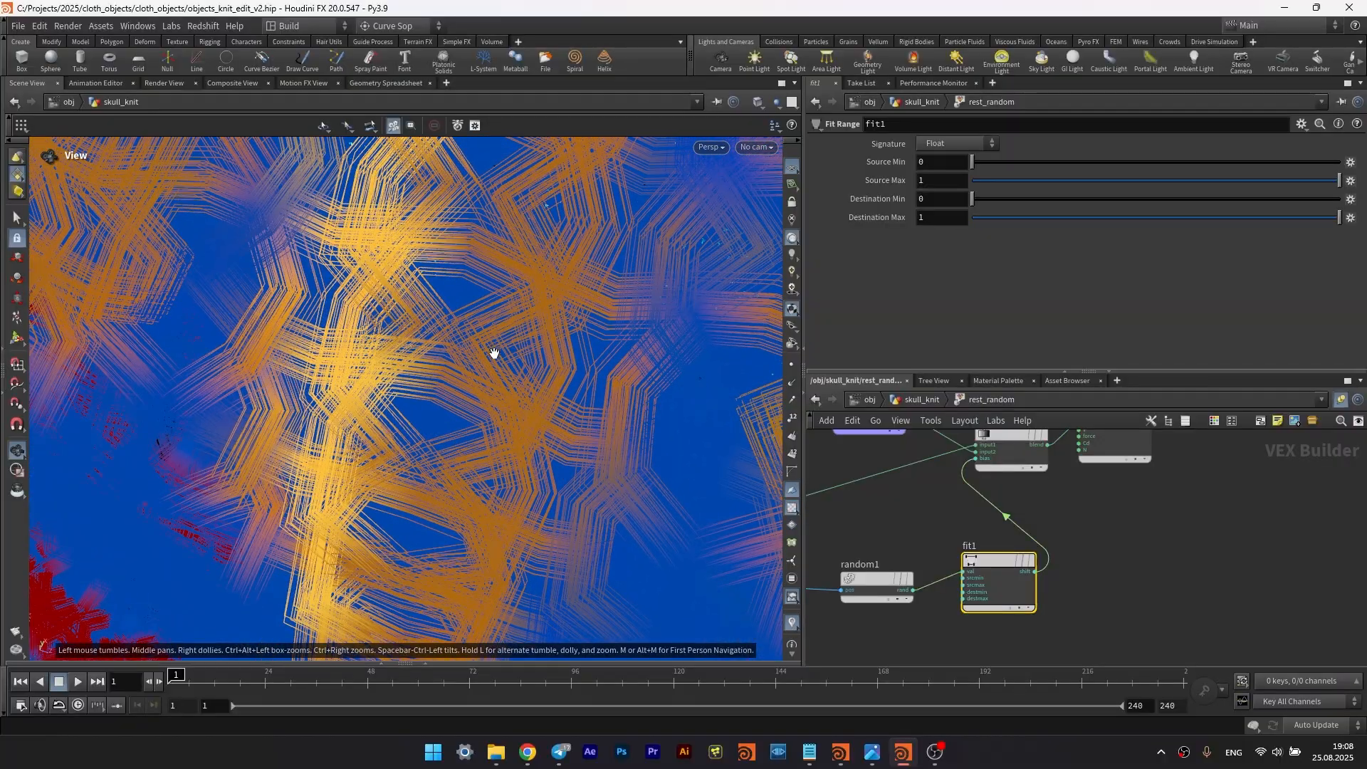
left_click_drag(494, 354, 575, 316)
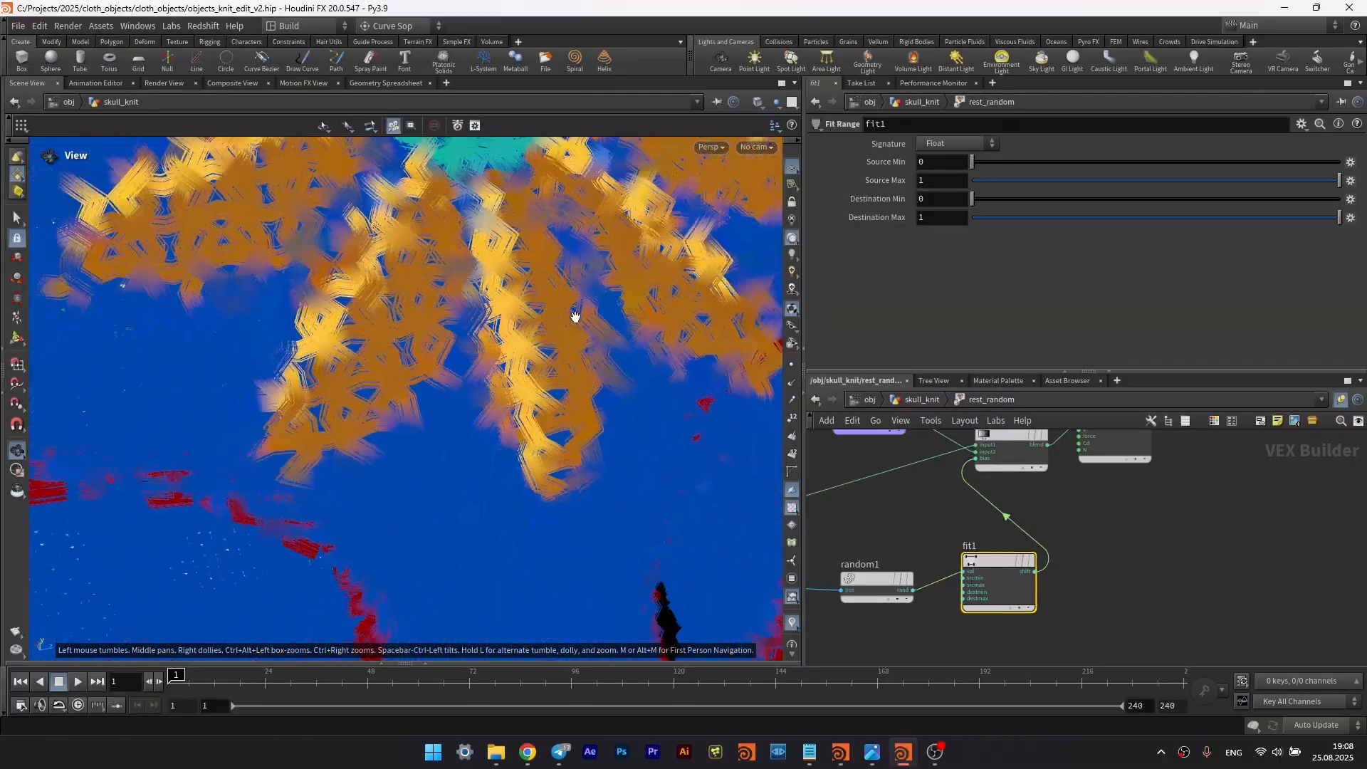
right_click_drag(575, 317, 497, 510)
middle_click_drag(497, 510, 499, 397)
left_click_drag(1321, 218, 1270, 225)
right_click_drag(548, 206, 740, 235)
left_click_drag(1230, 222, 1258, 239)
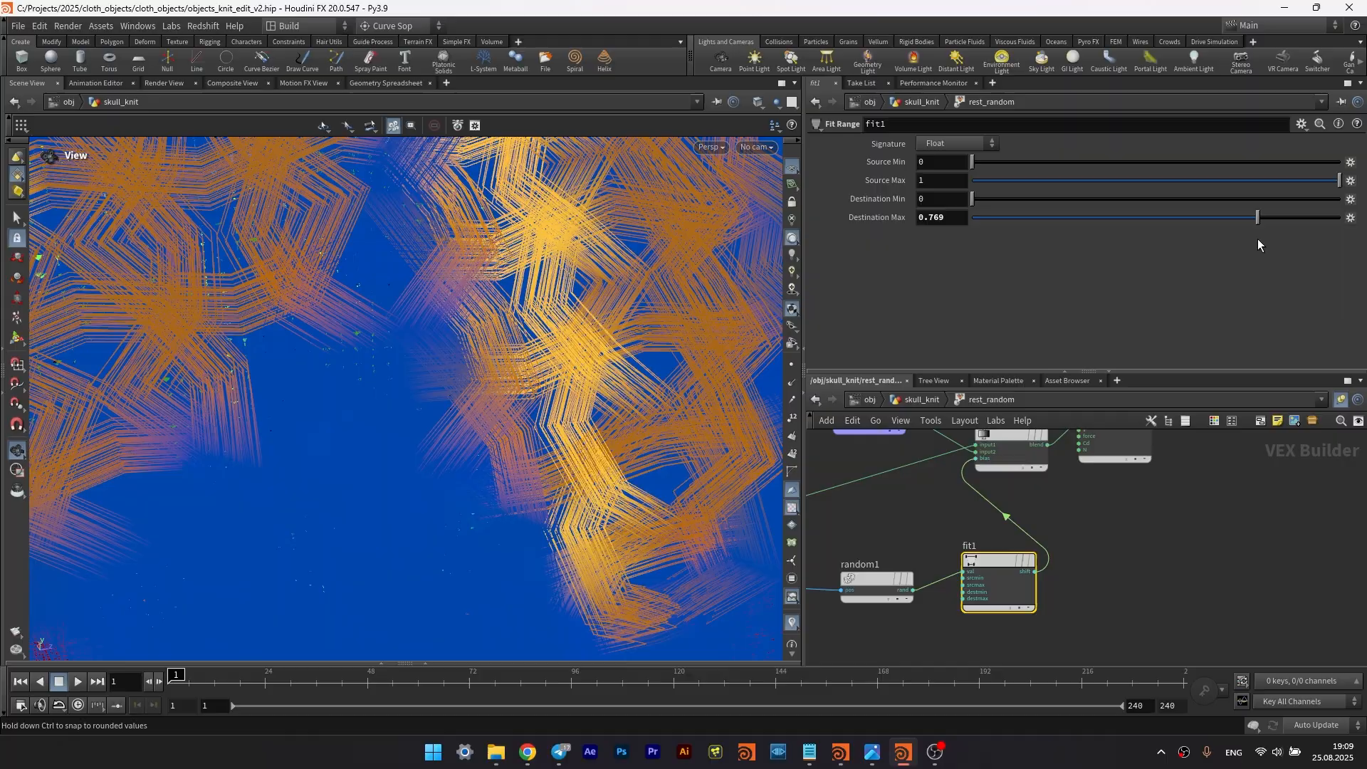
left_click(915, 401)
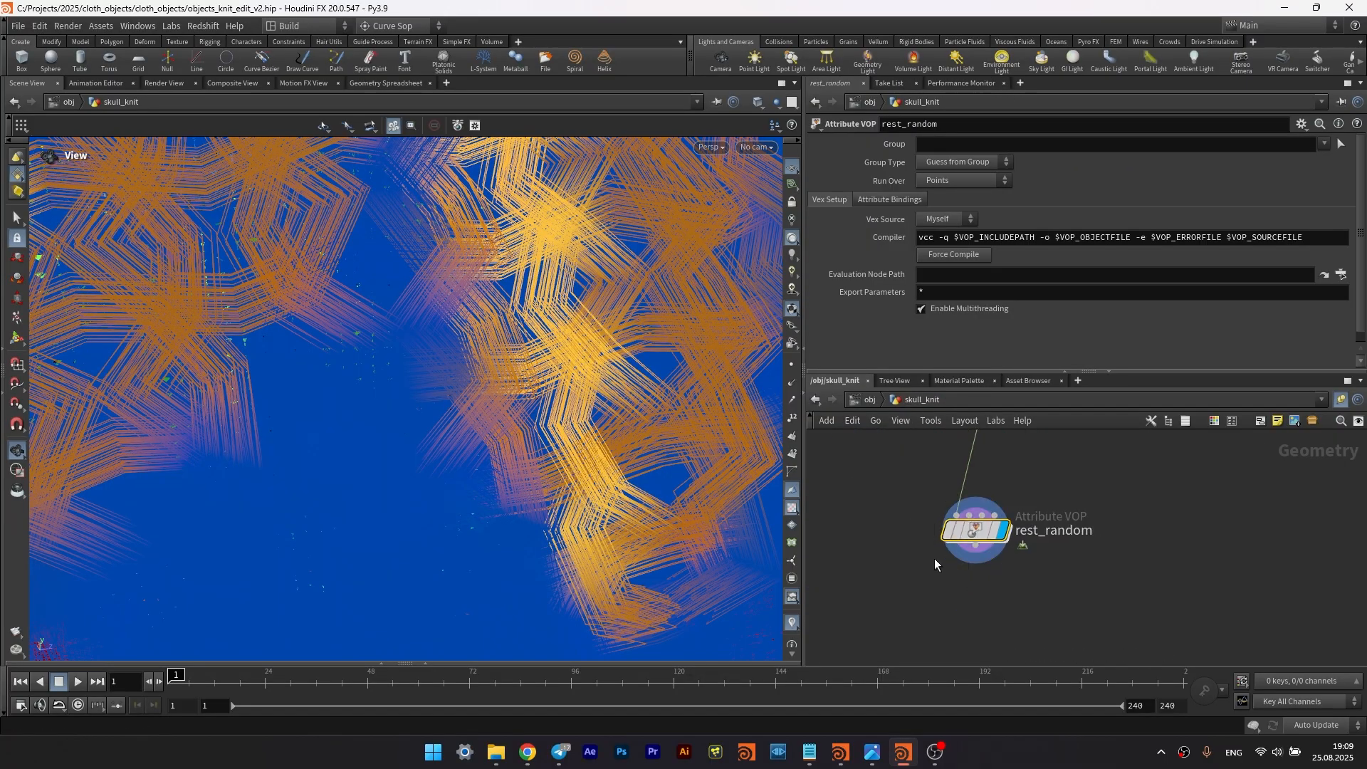
mouse_move(974, 531)
left_mouse_down()
mouse_move(973, 472)
mouse_move(960, 527)
left_mouse_up()
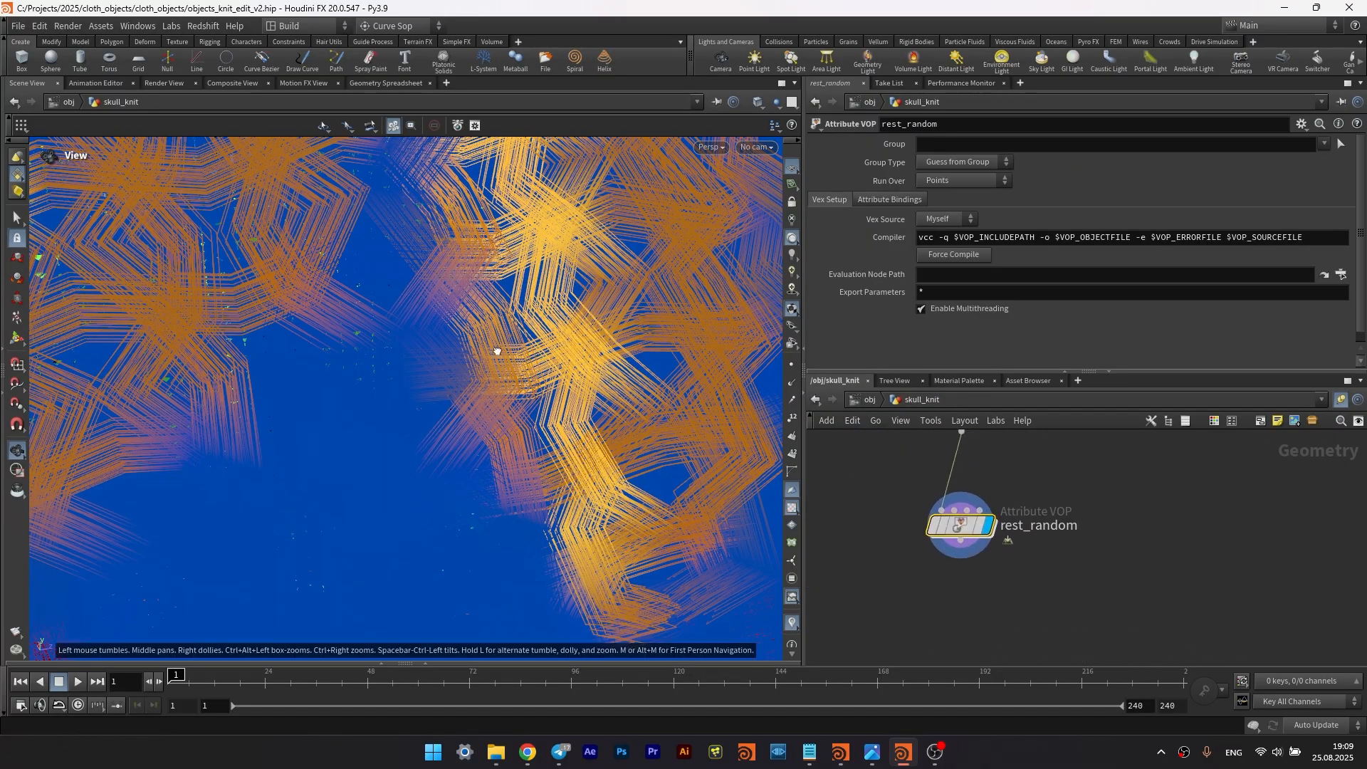
- Insert a Subdivide node on the wire between the null and the attribute transfer node, and inspect the smoothed strands on the skull
scroll(497, 351, "down", 6)
left_click_drag(494, 357, 548, 349)
scroll(858, 498, "down", 3)
middle_click_drag(859, 492, 926, 542)
left_click_drag(528, 323, 389, 325)
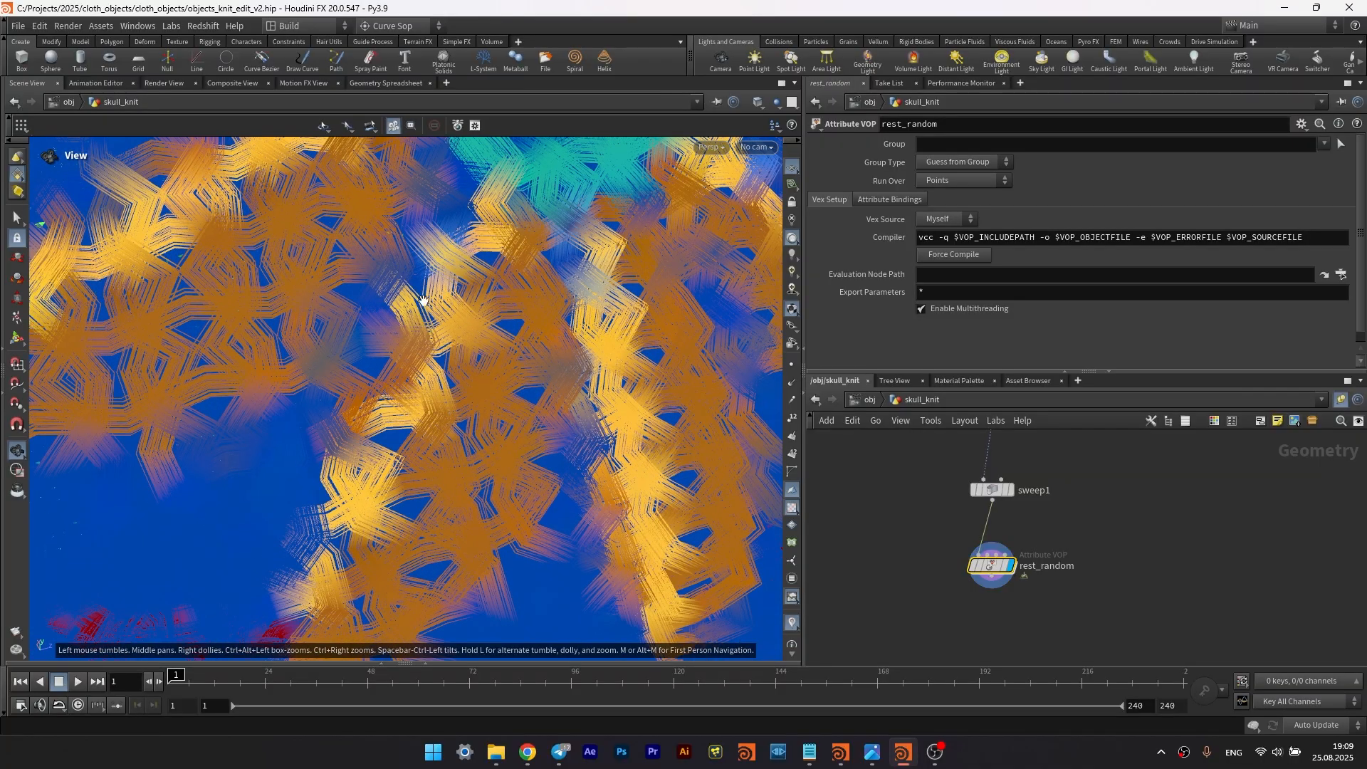
key("Tab")
type("sub")
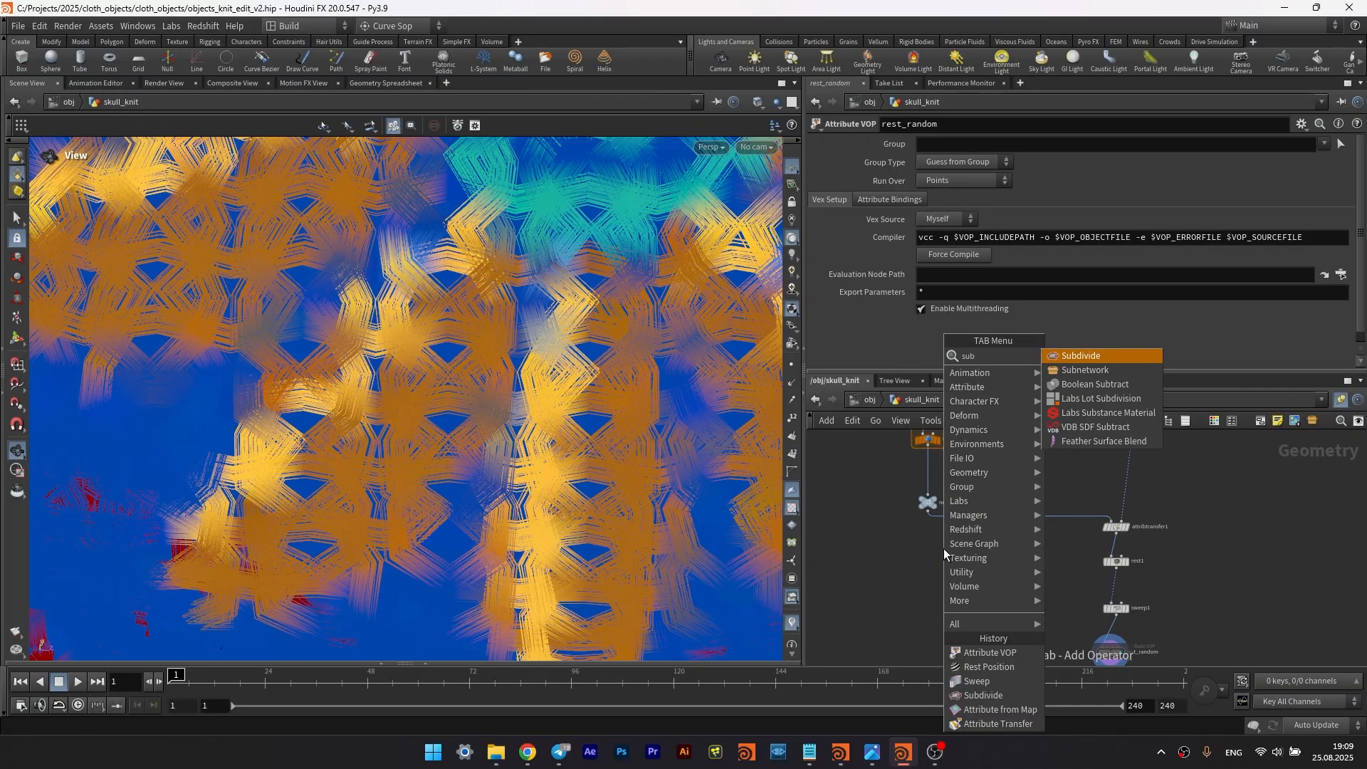
key("Return")
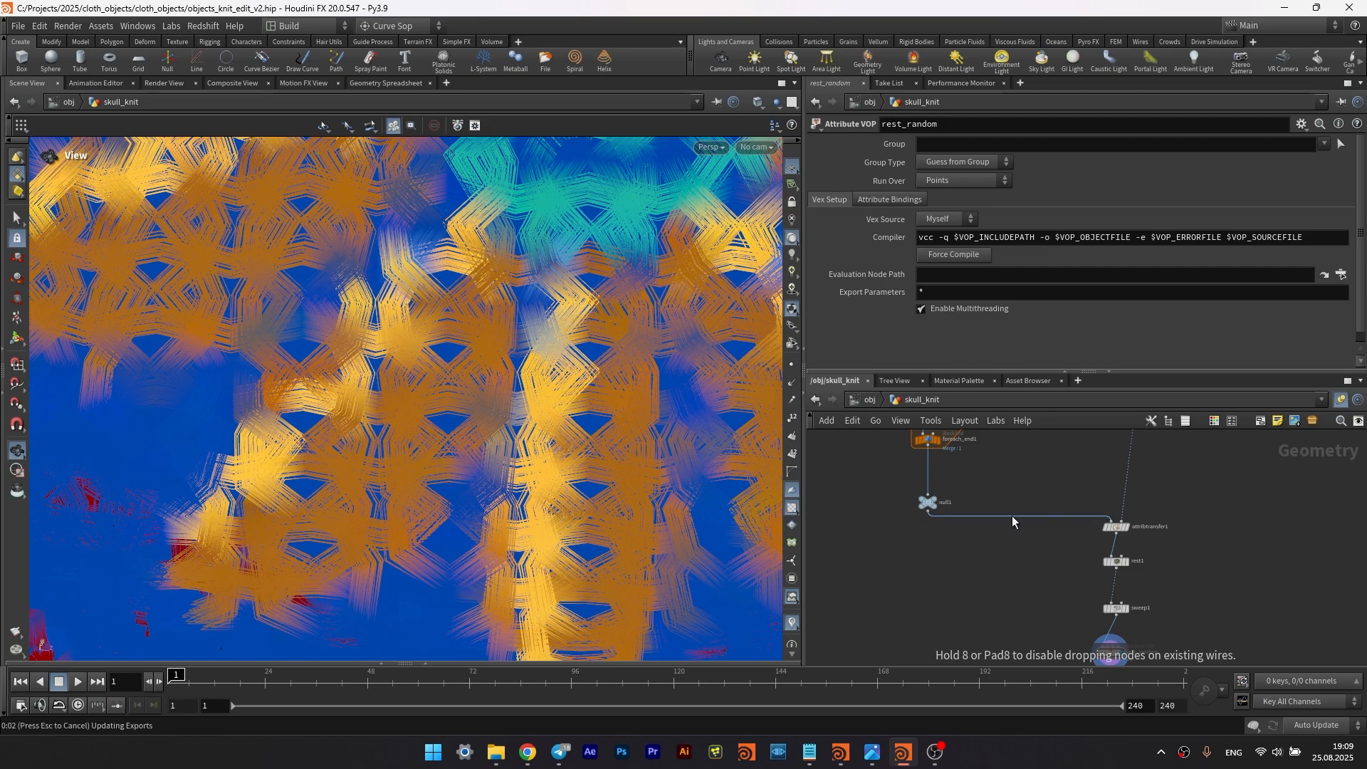
left_click(1012, 528)
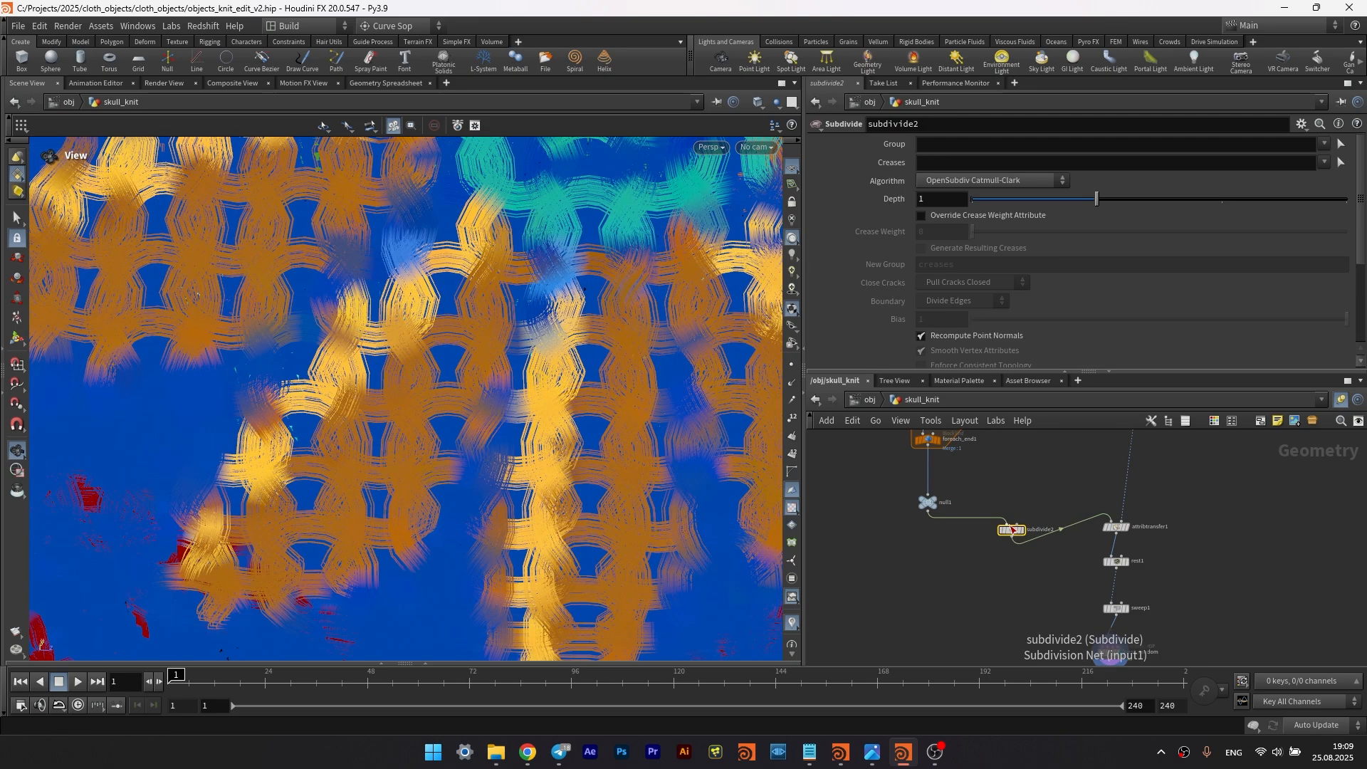
scroll(598, 424, "down", 10)
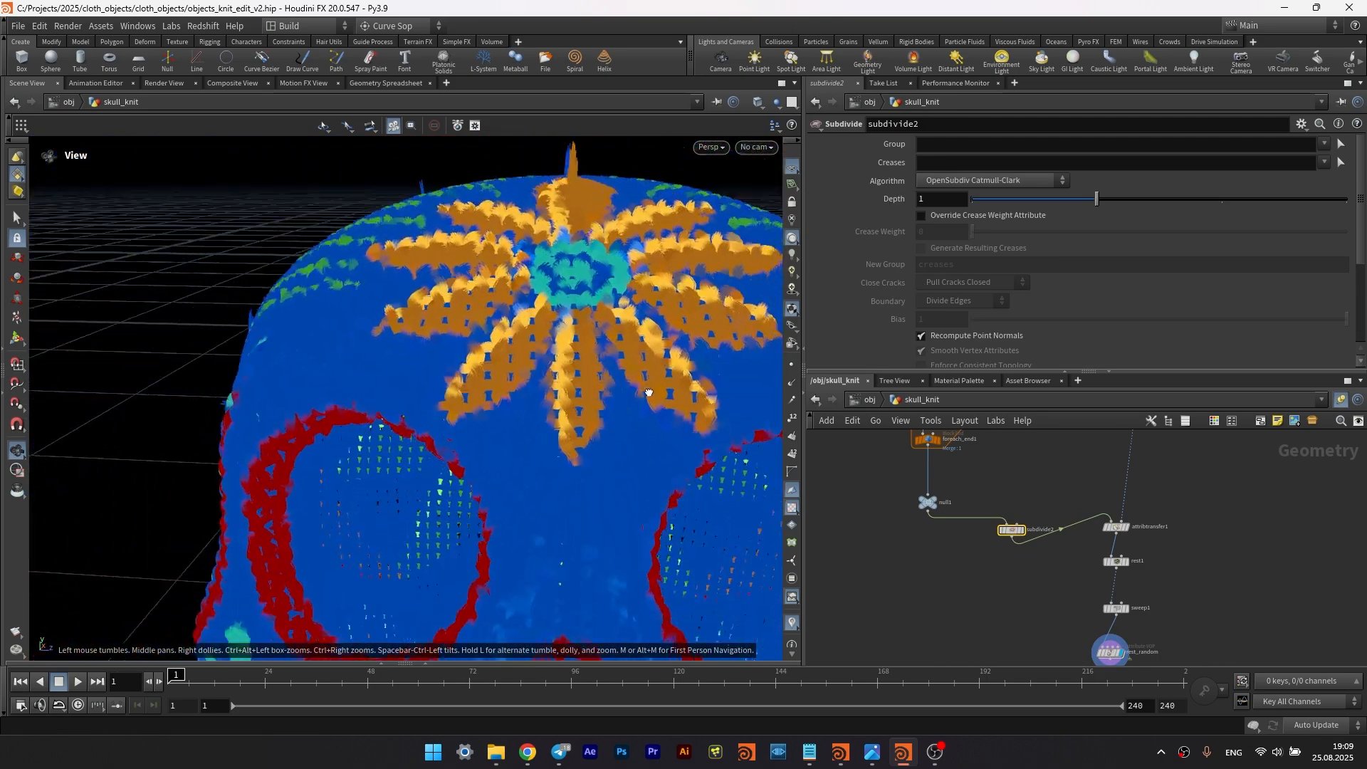
scroll(648, 394, "up", 10)
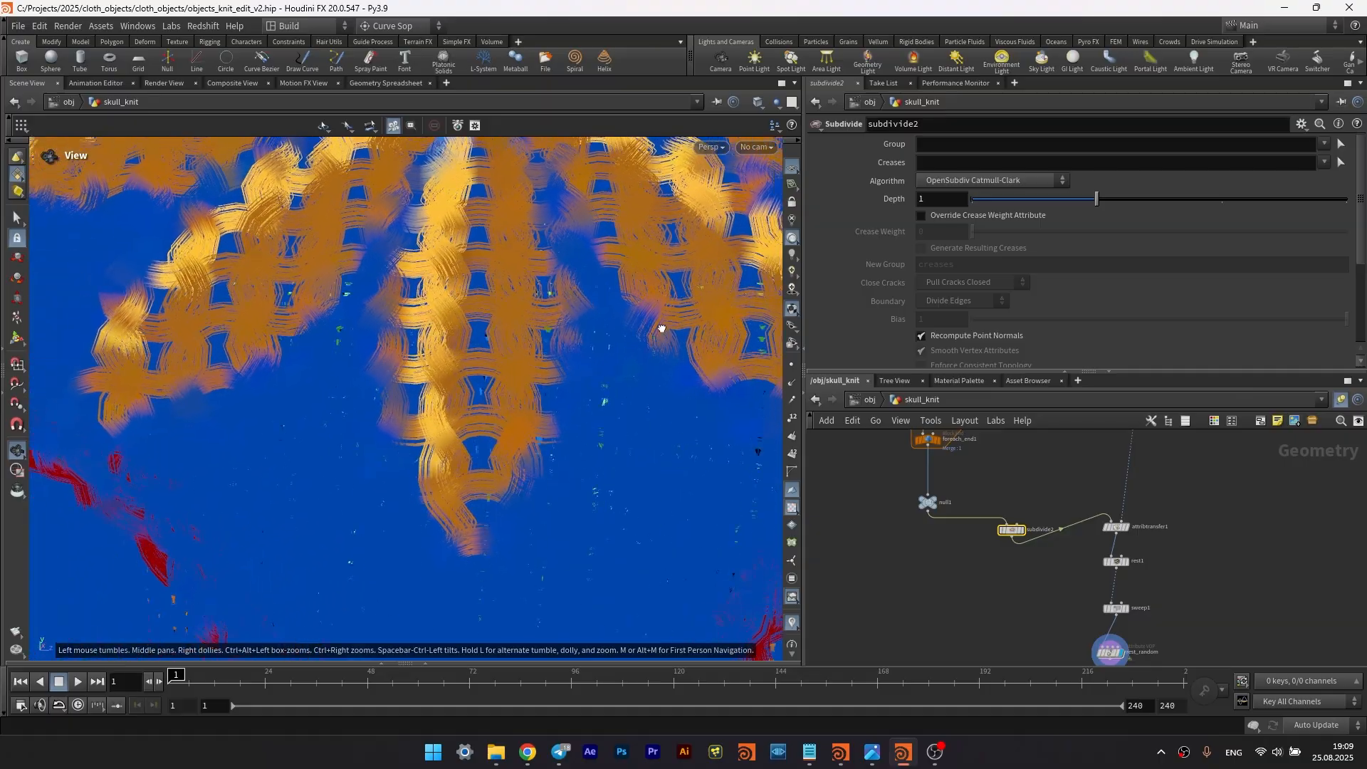
scroll(653, 345, "down", 8)
middle_click_drag(592, 536, 577, 142)
- Add an Attribute VOP connected after rest_random and name it curl_noise
key("Tab")
type("a")
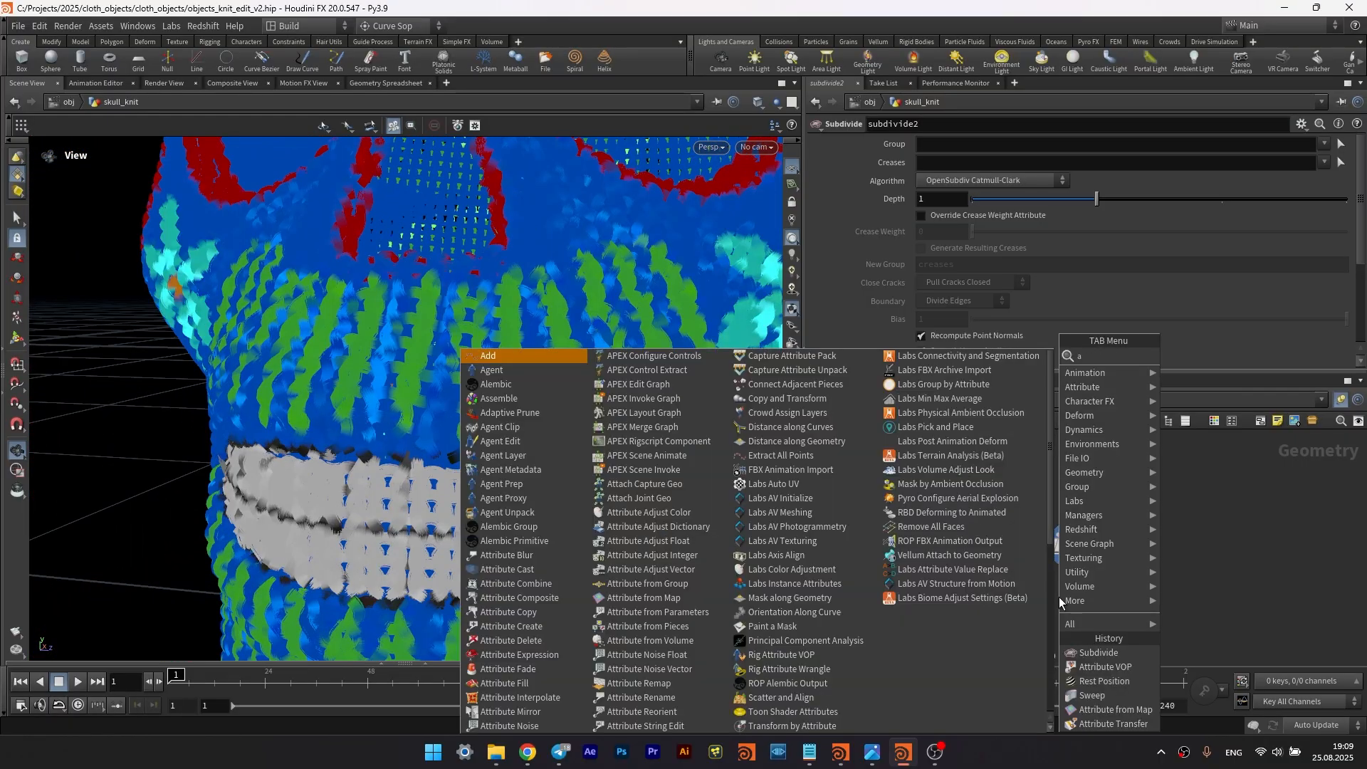
type("v")
key("Return")
left_click(1058, 597)
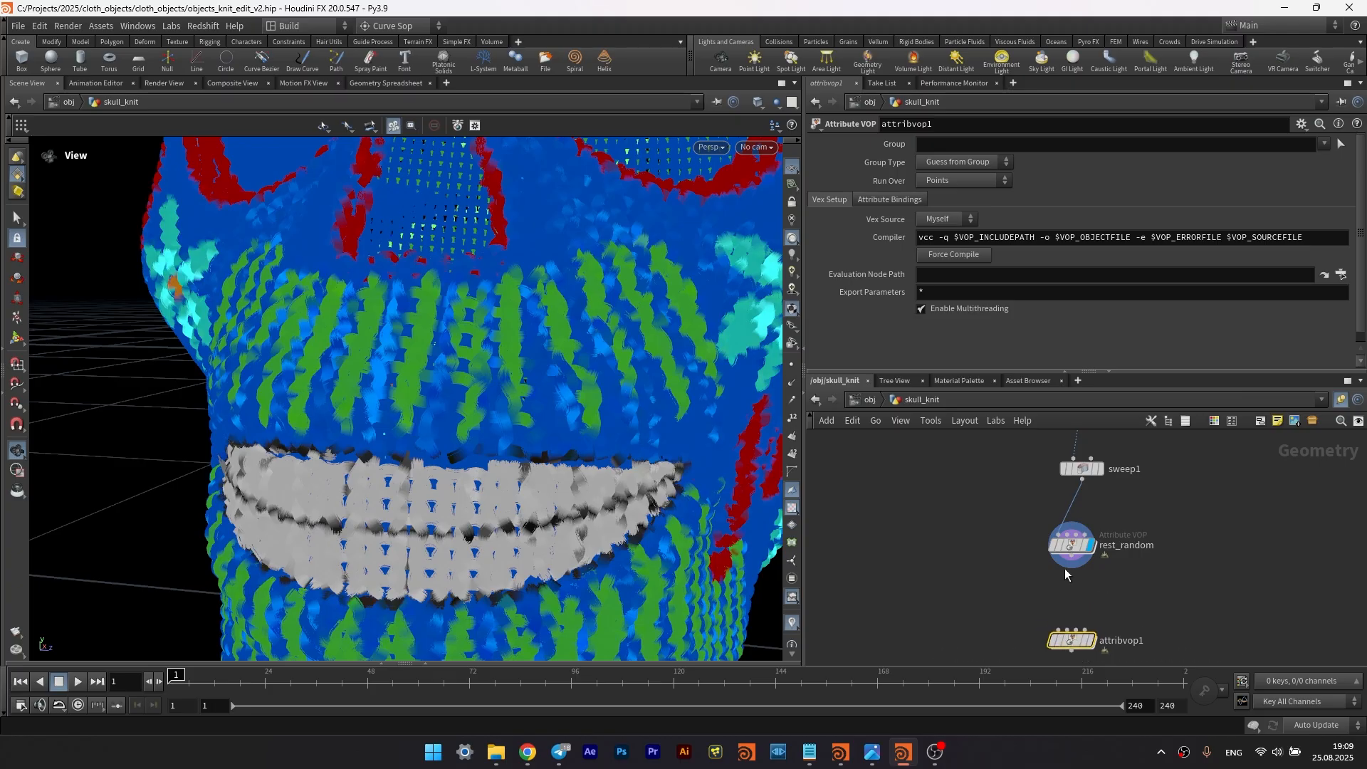
left_click_drag(1049, 639, 1034, 632)
key("F2")
type("c")
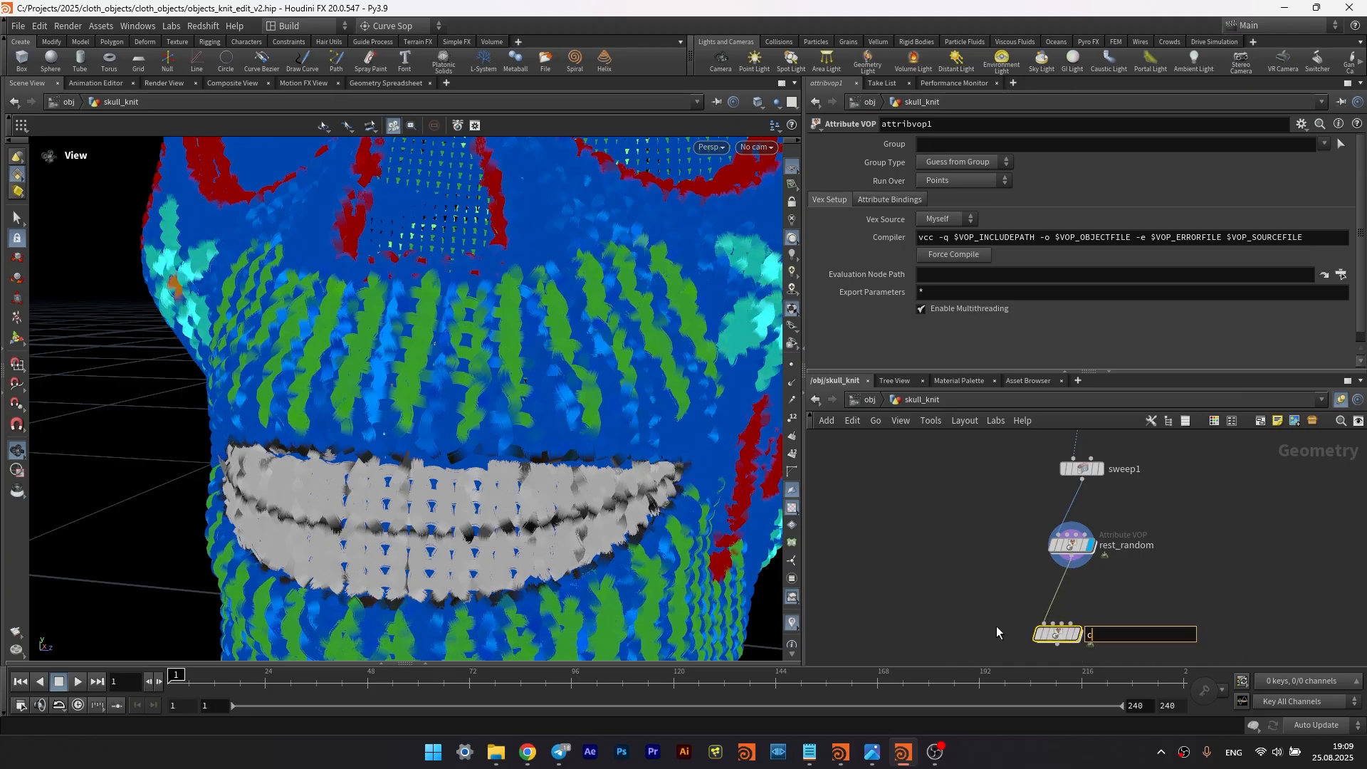
type("url_noise")
key("Return")
- Inside curl_noise, add a Curl Noise node between the global parameters and the output, moving the output node farther away
double_click(1054, 633)
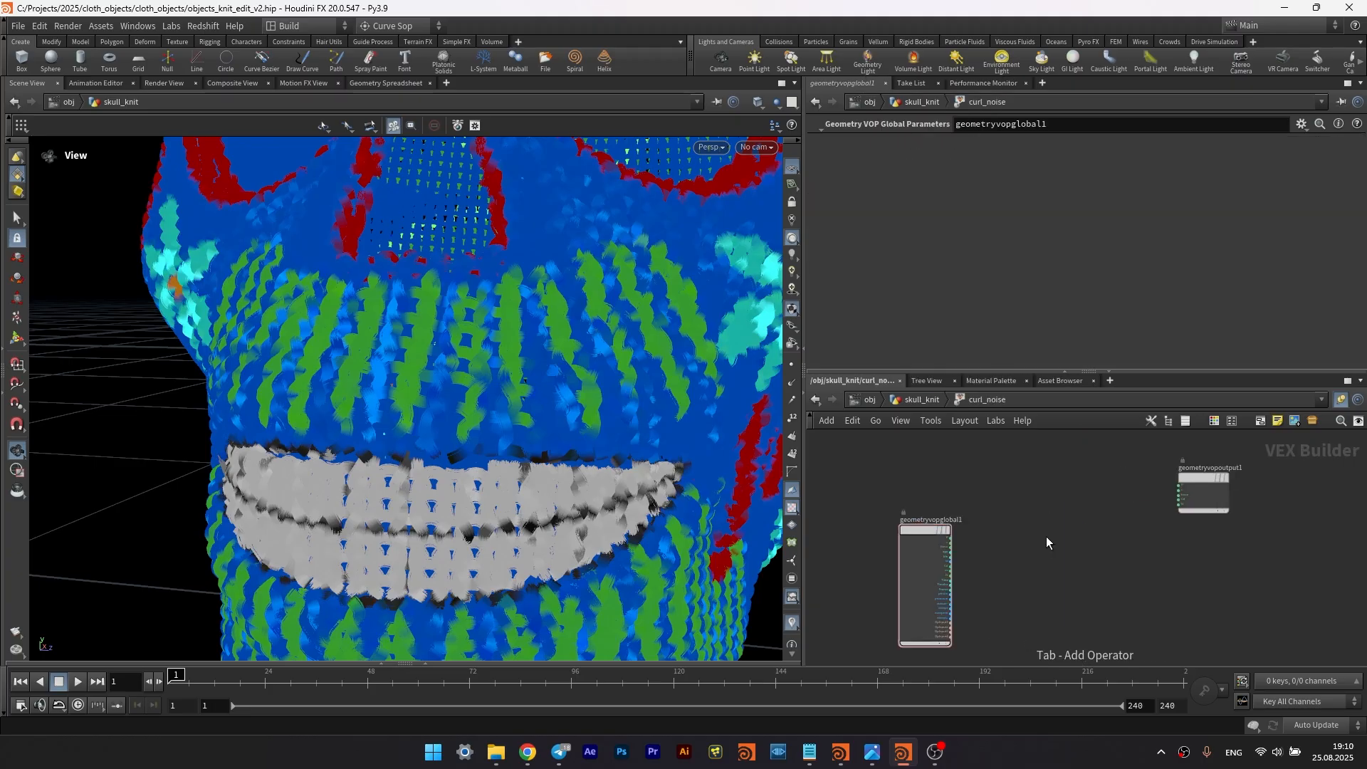
key("Tab")
type("cur")
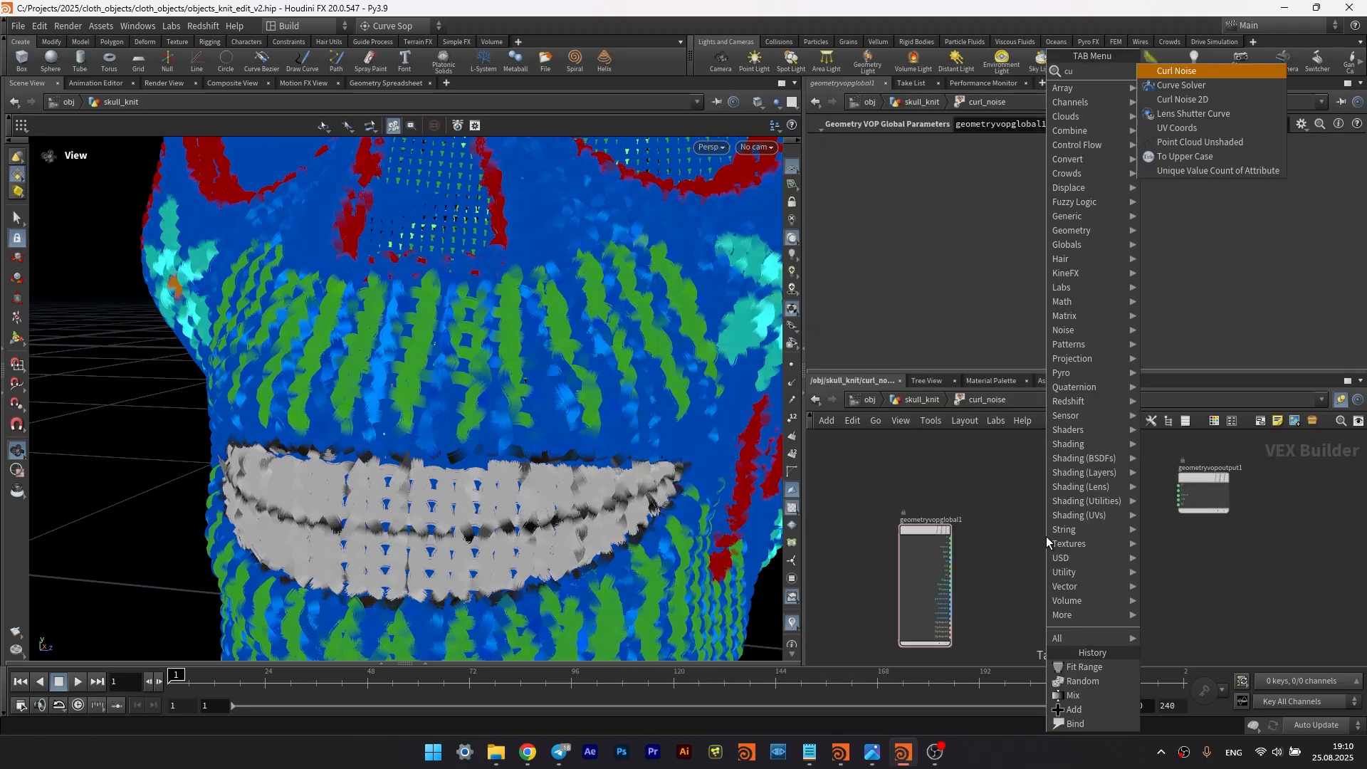
left_click(1173, 67)
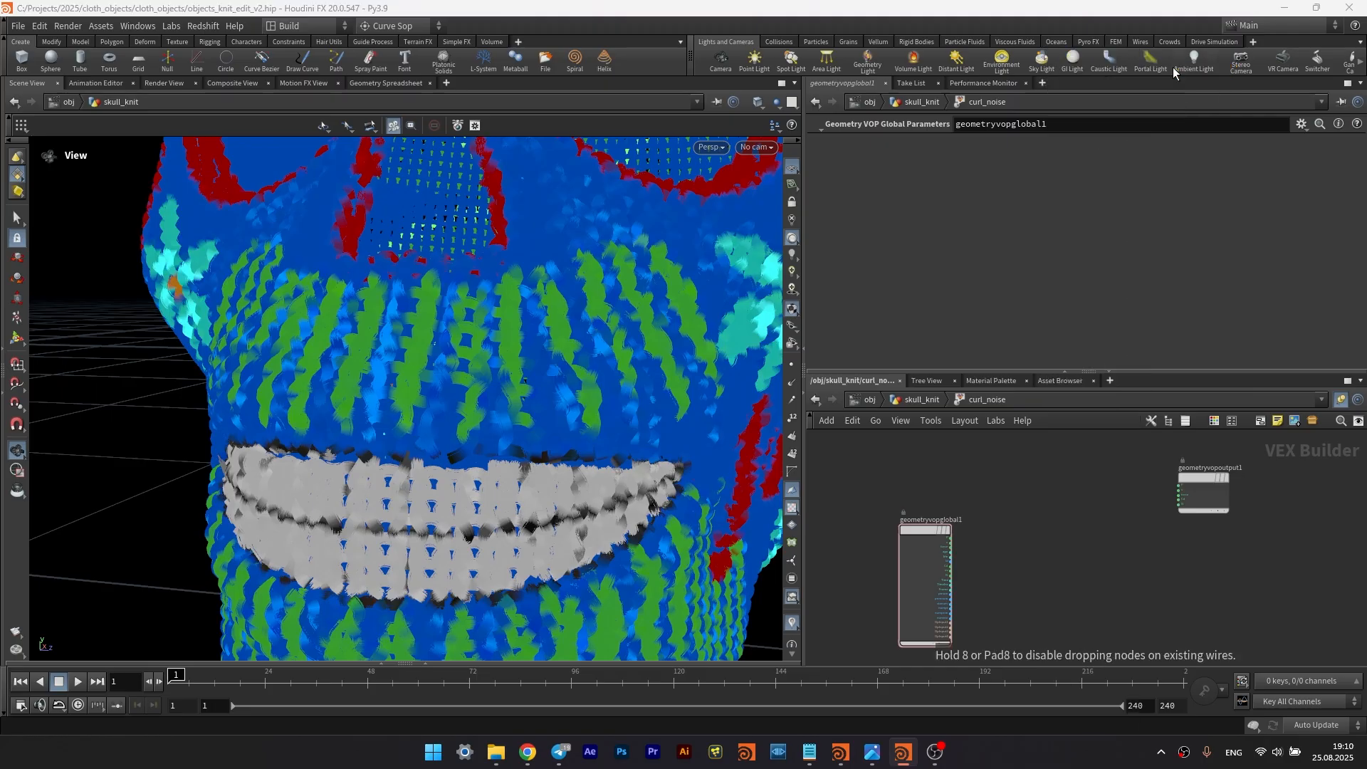
left_click(1070, 544)
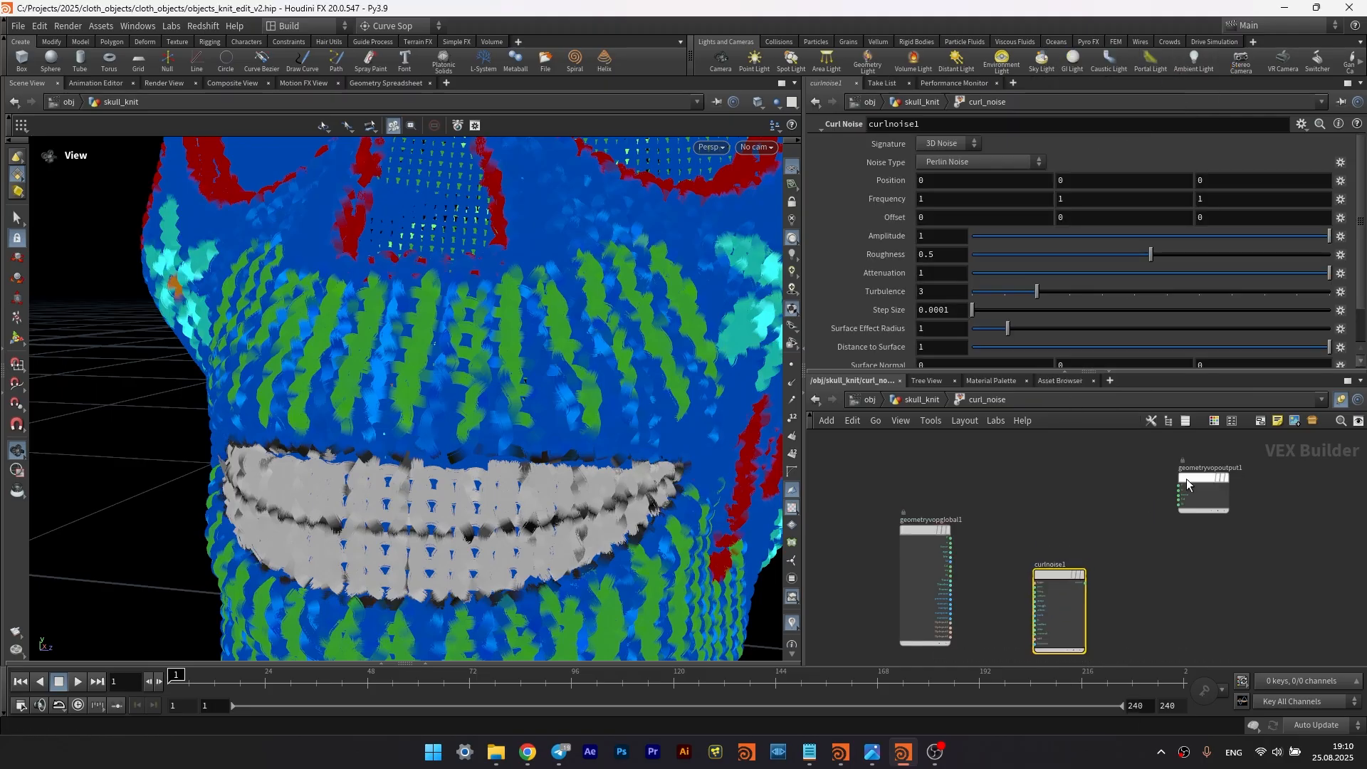
left_click_drag(1201, 473, 1291, 522)
key("Tab")
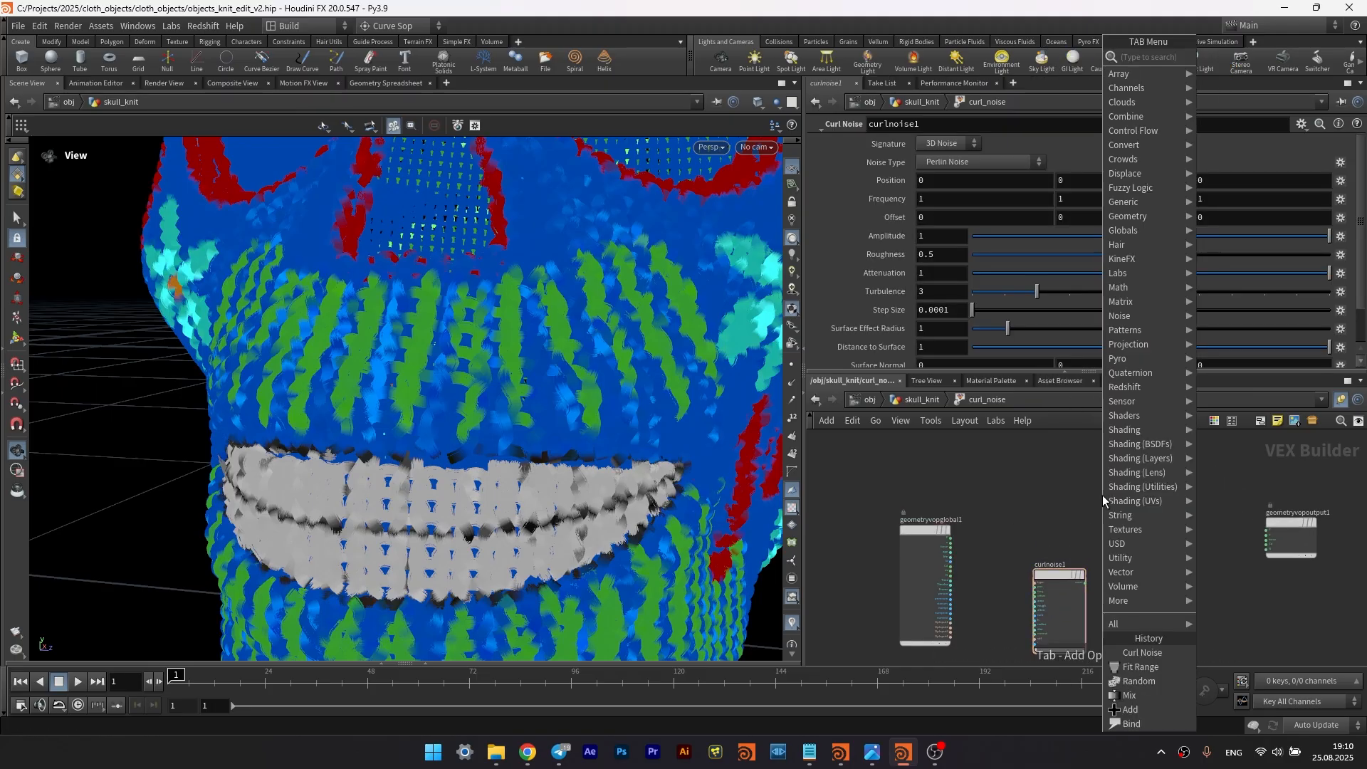
key("Escape")
- In skull_knit, let sweep1 inherit pscale from the backbone curves by removing its exclusion caret in From Backbone Curves
left_click(924, 401)
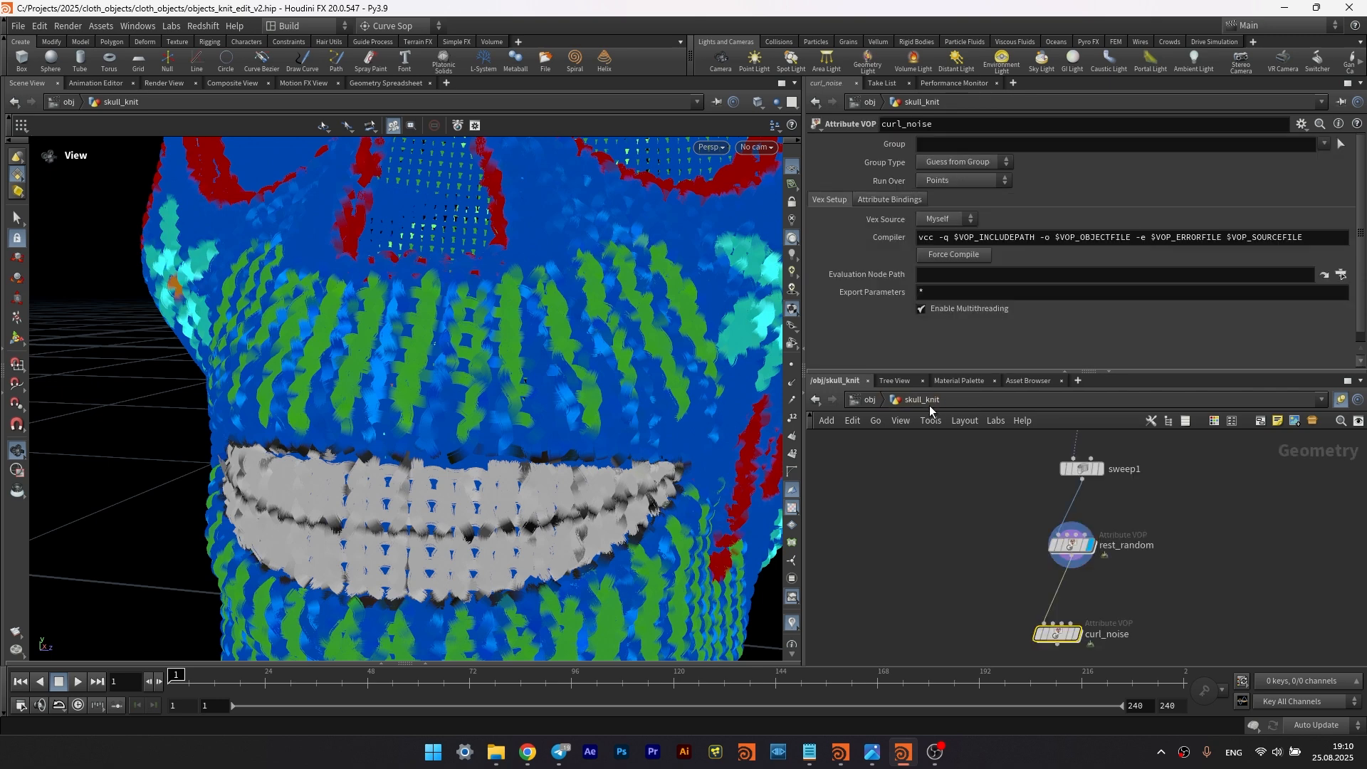
mouse_move(1070, 544)
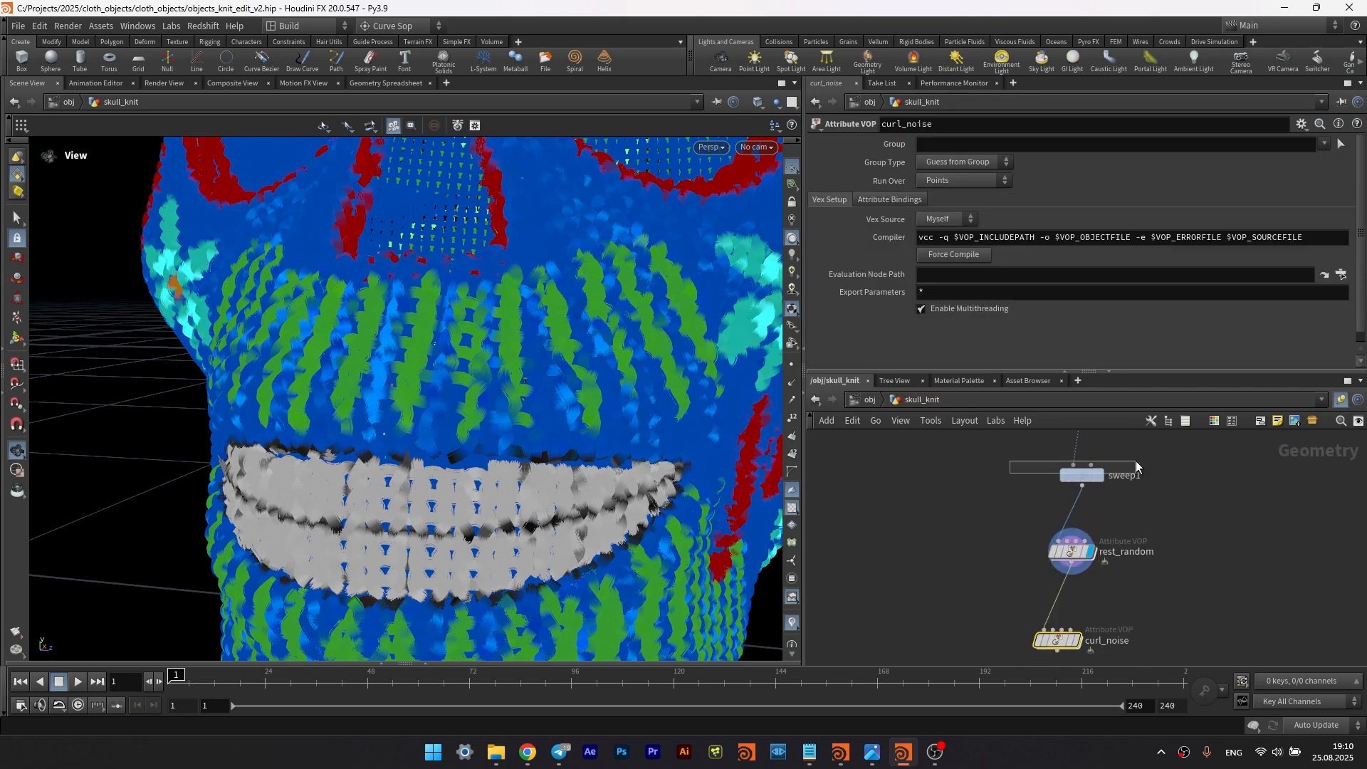
left_click(1082, 468)
middle_click(1084, 476)
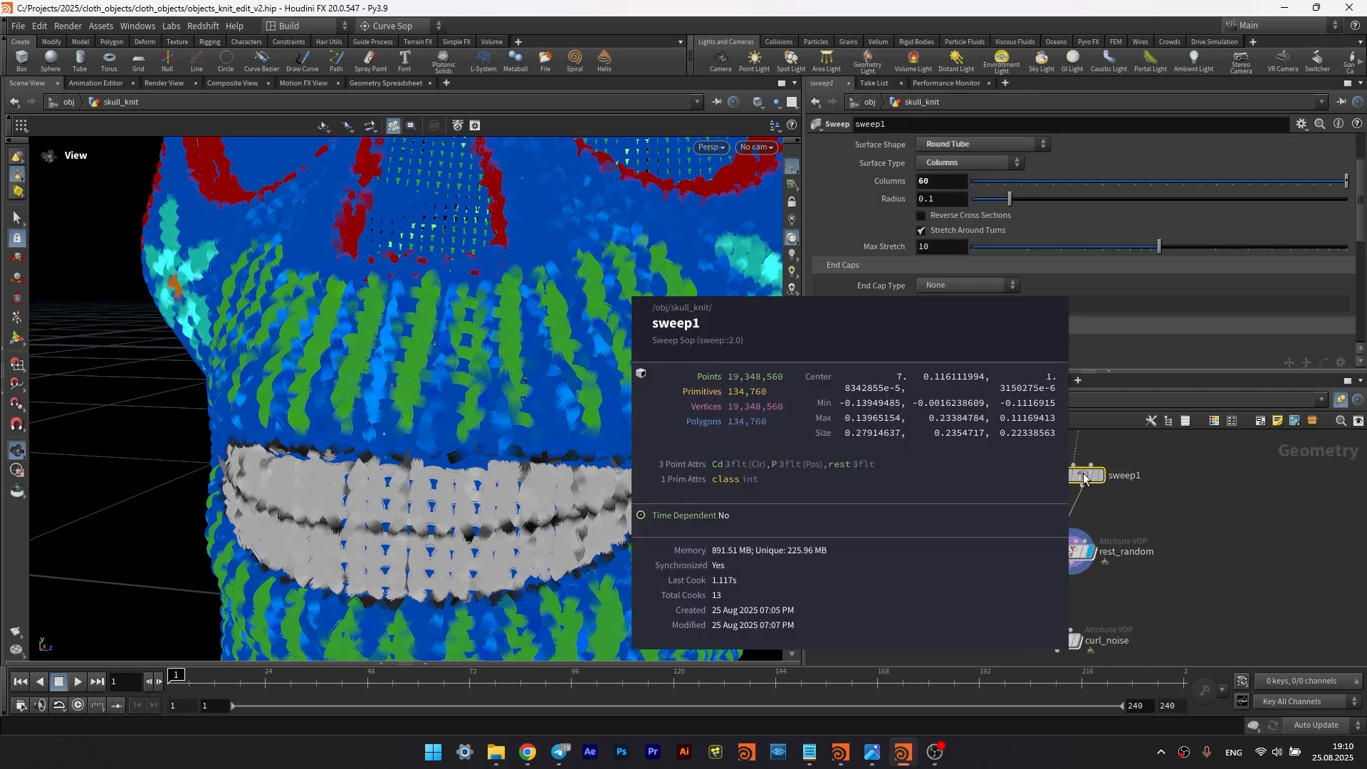
scroll(887, 184, "up", 3)
left_click(933, 189)
scroll(861, 249, "down", 2)
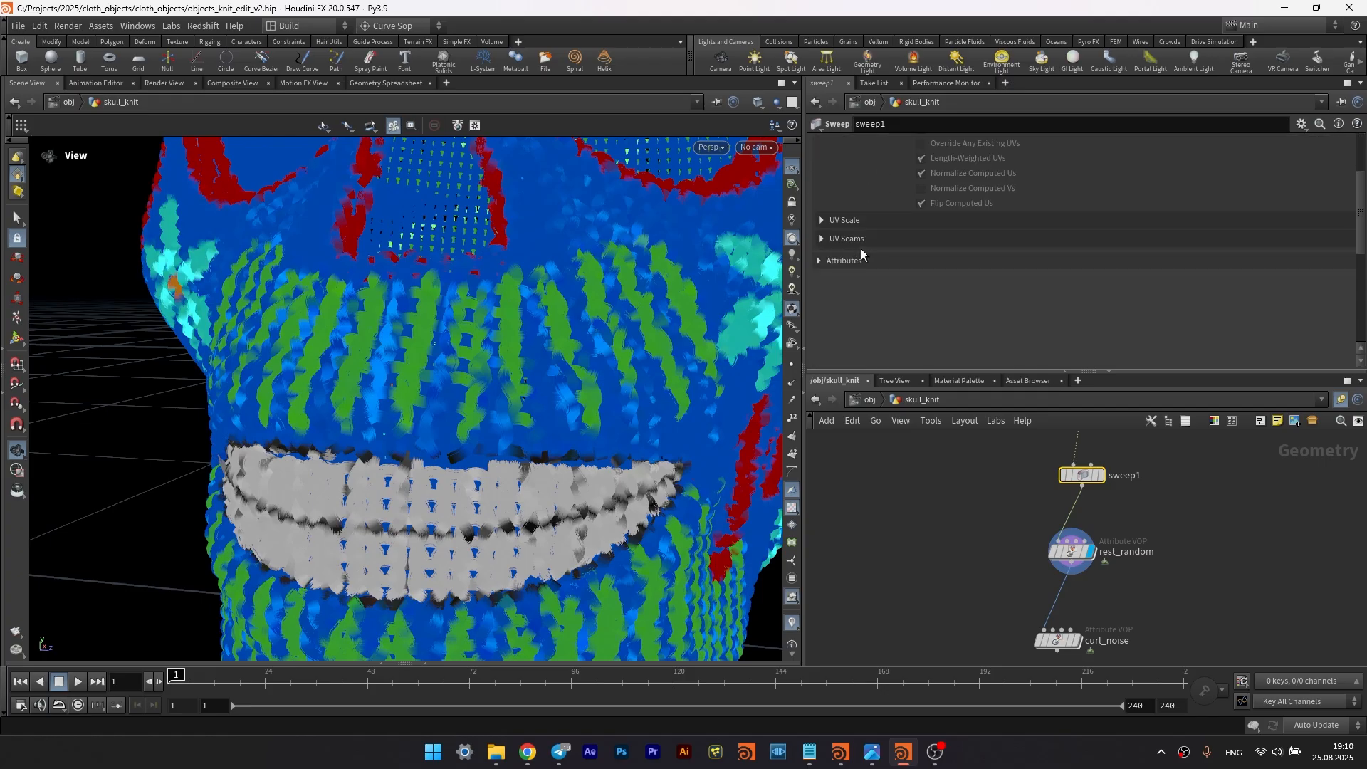
left_click(835, 261)
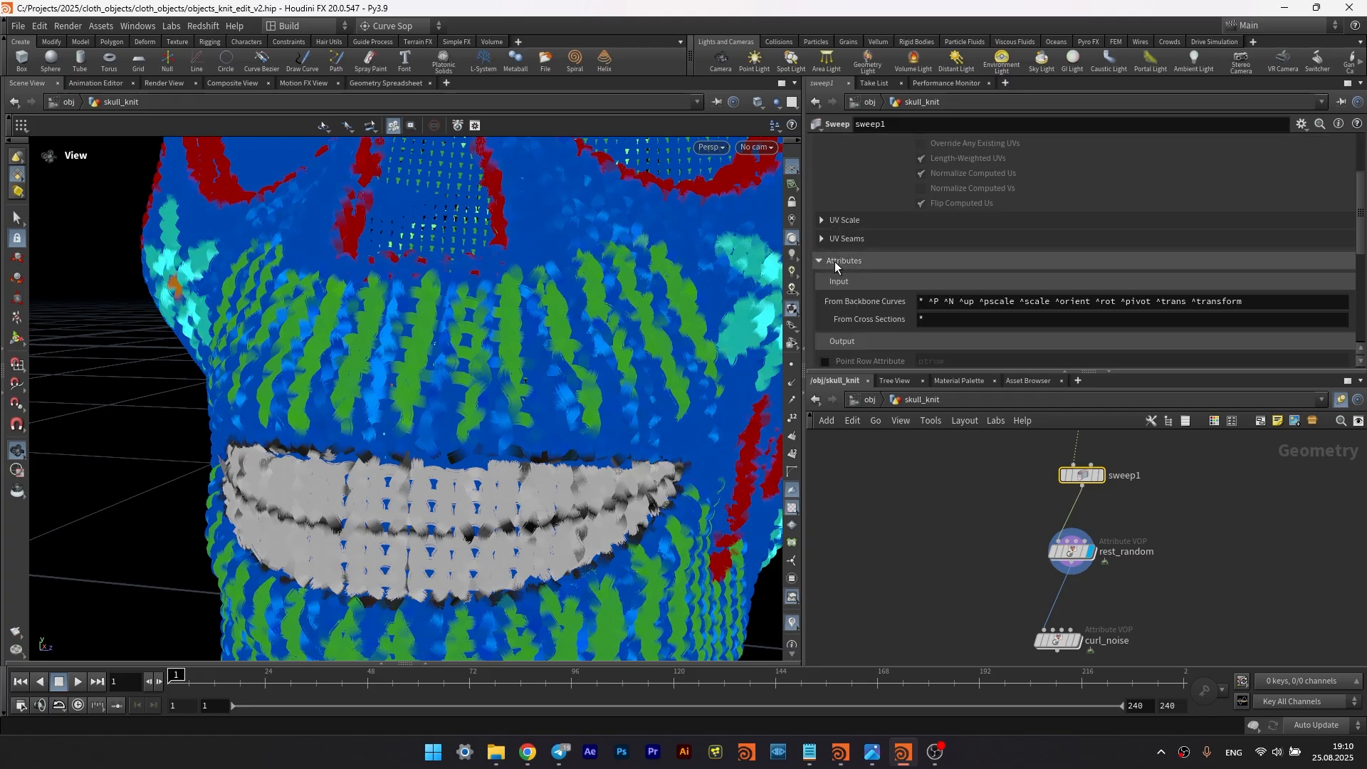
left_click(984, 304)
key("BackSpace")
key("Return")
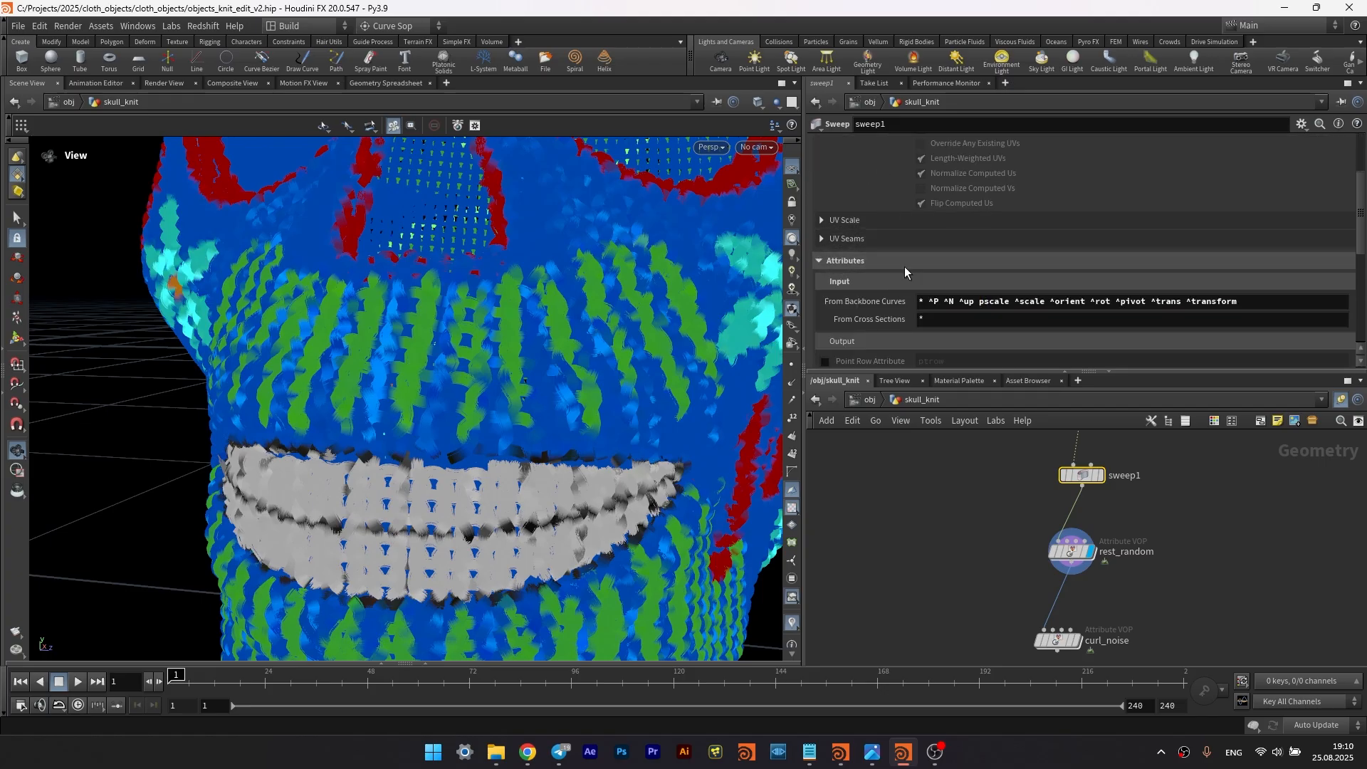
middle_click(1083, 478)
scroll(835, 229, "up", 4)
- Inside curl_noise, add a Bind node for the float attribute pscale and place it below, away from the Curl Noise node
double_click(1057, 640)
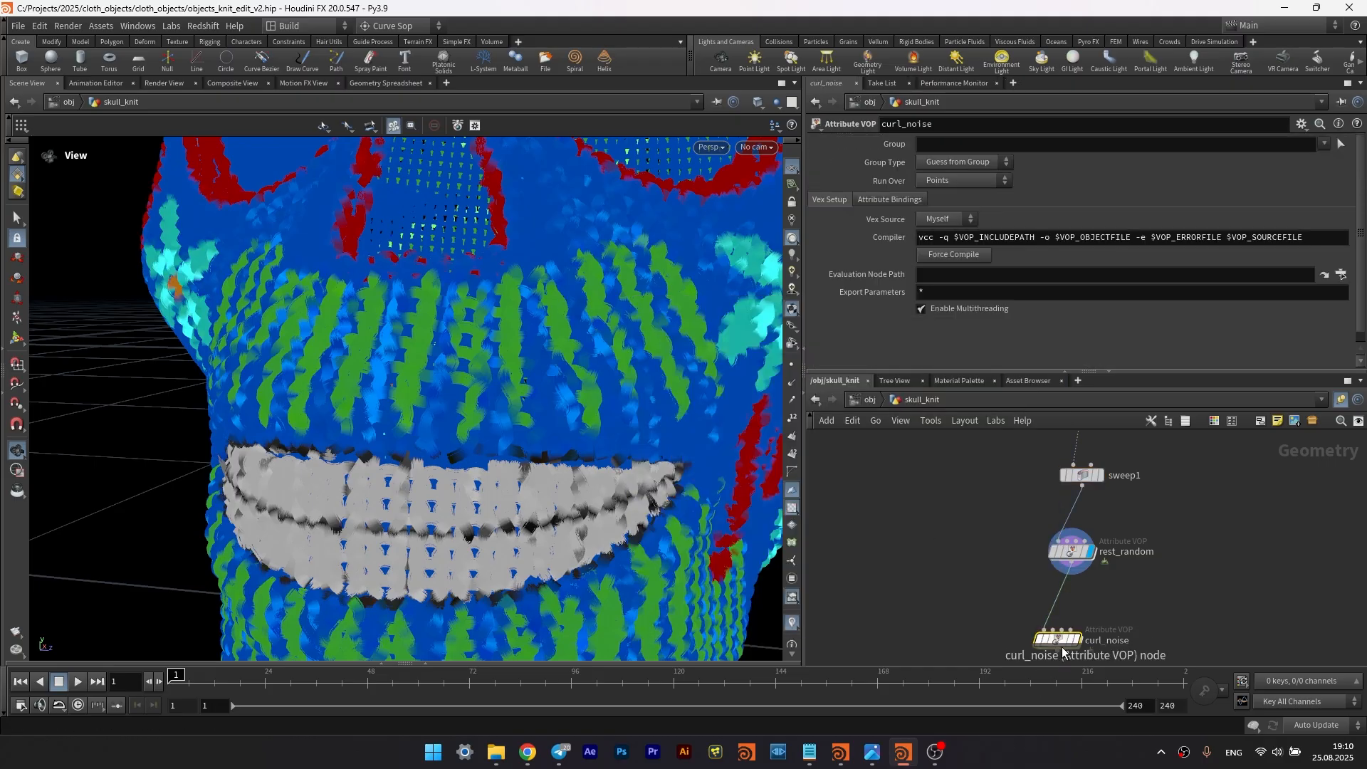
key("Tab")
type("bind")
key("Return")
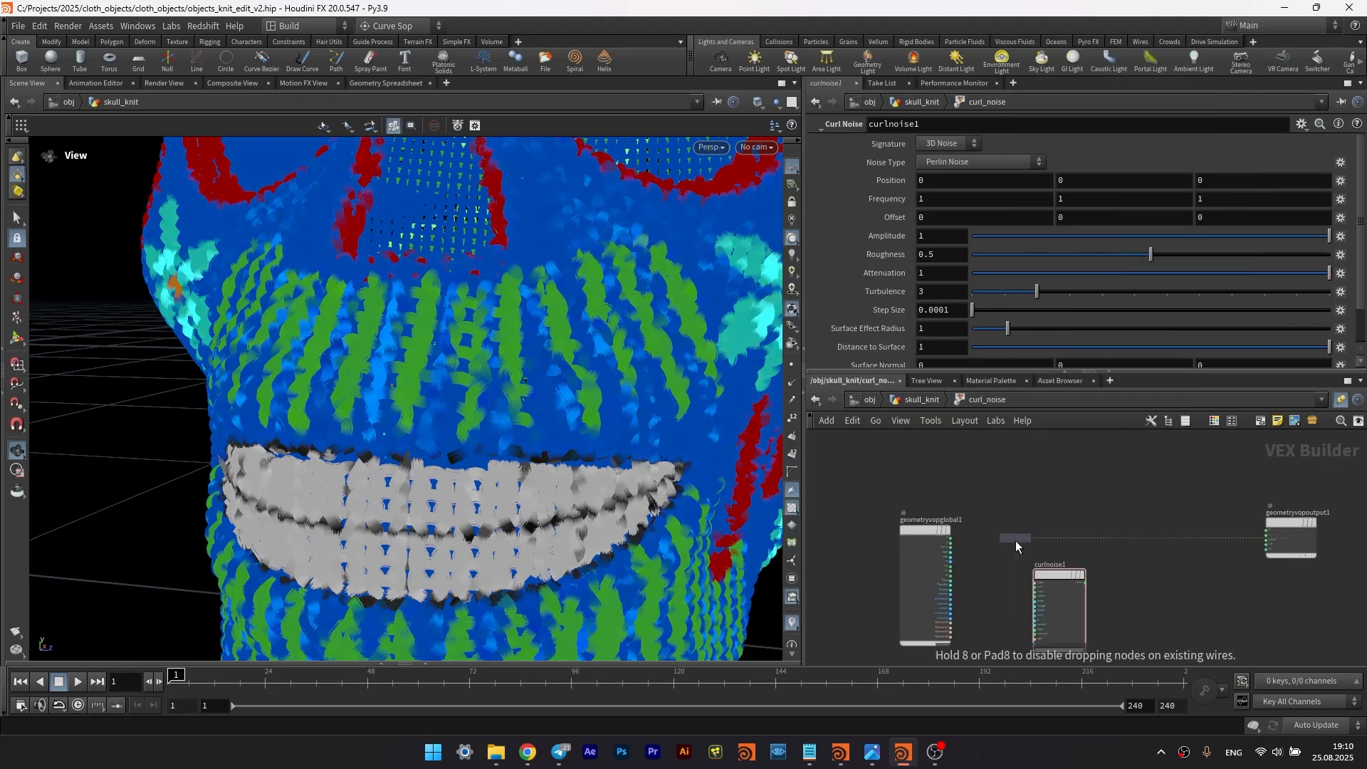
left_click(1015, 541)
double_click(965, 143)
type("pscale")
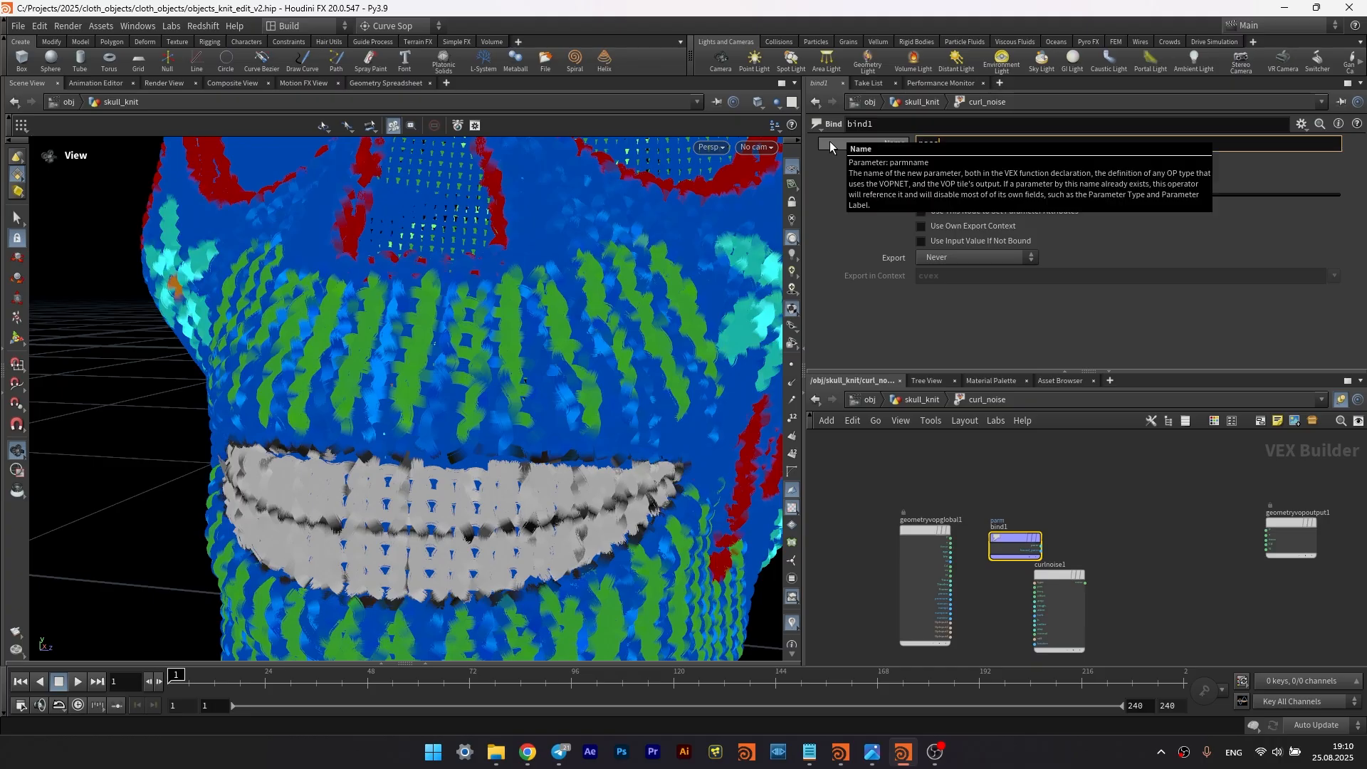
left_click(953, 162)
left_click(953, 169)
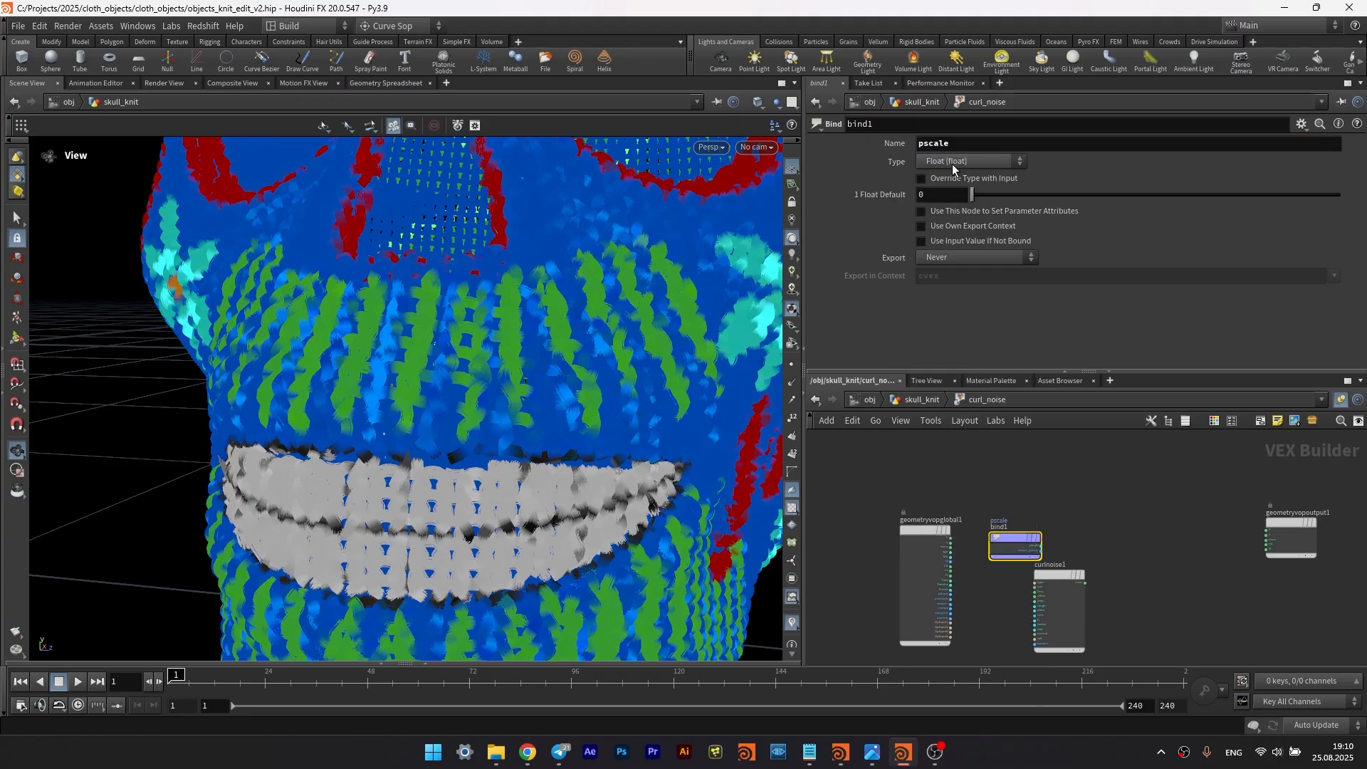
left_click_drag(996, 552, 979, 612)
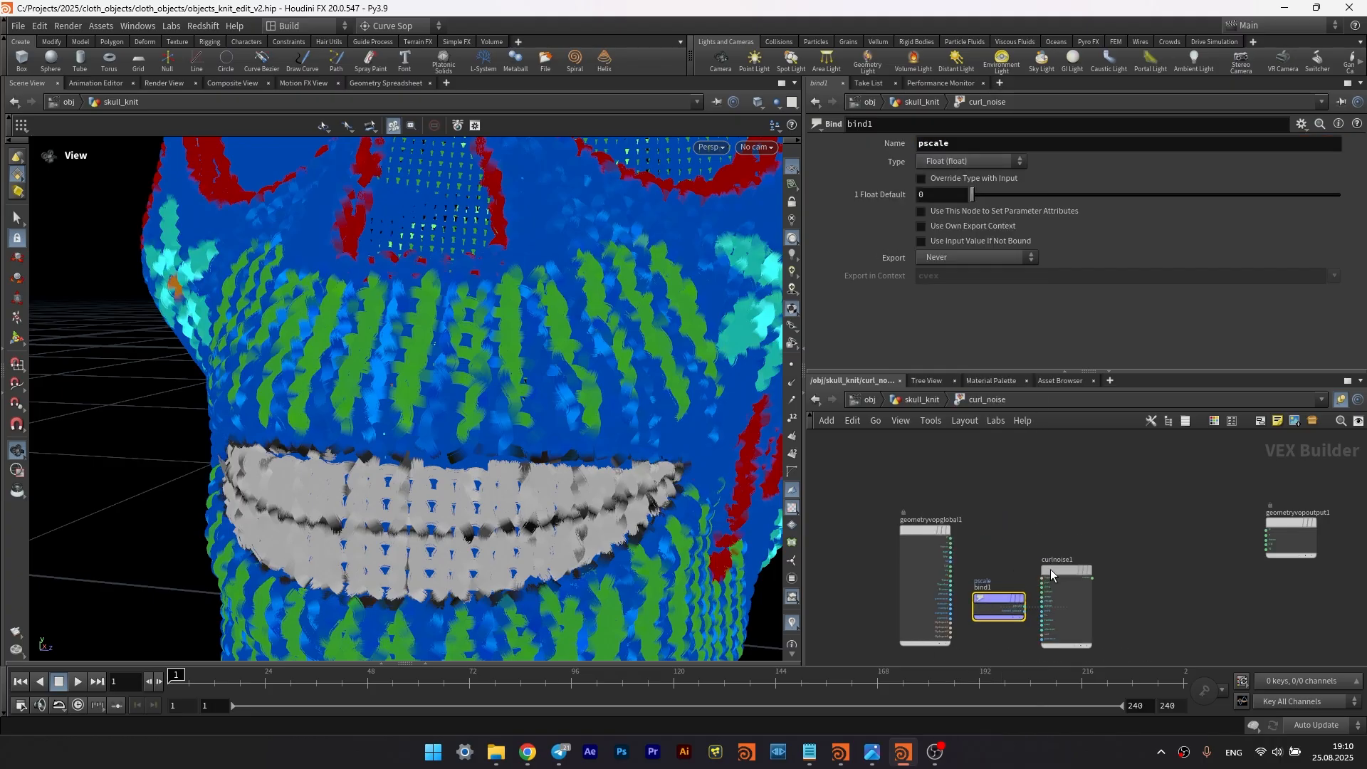
left_click_drag(1050, 570, 1112, 534)
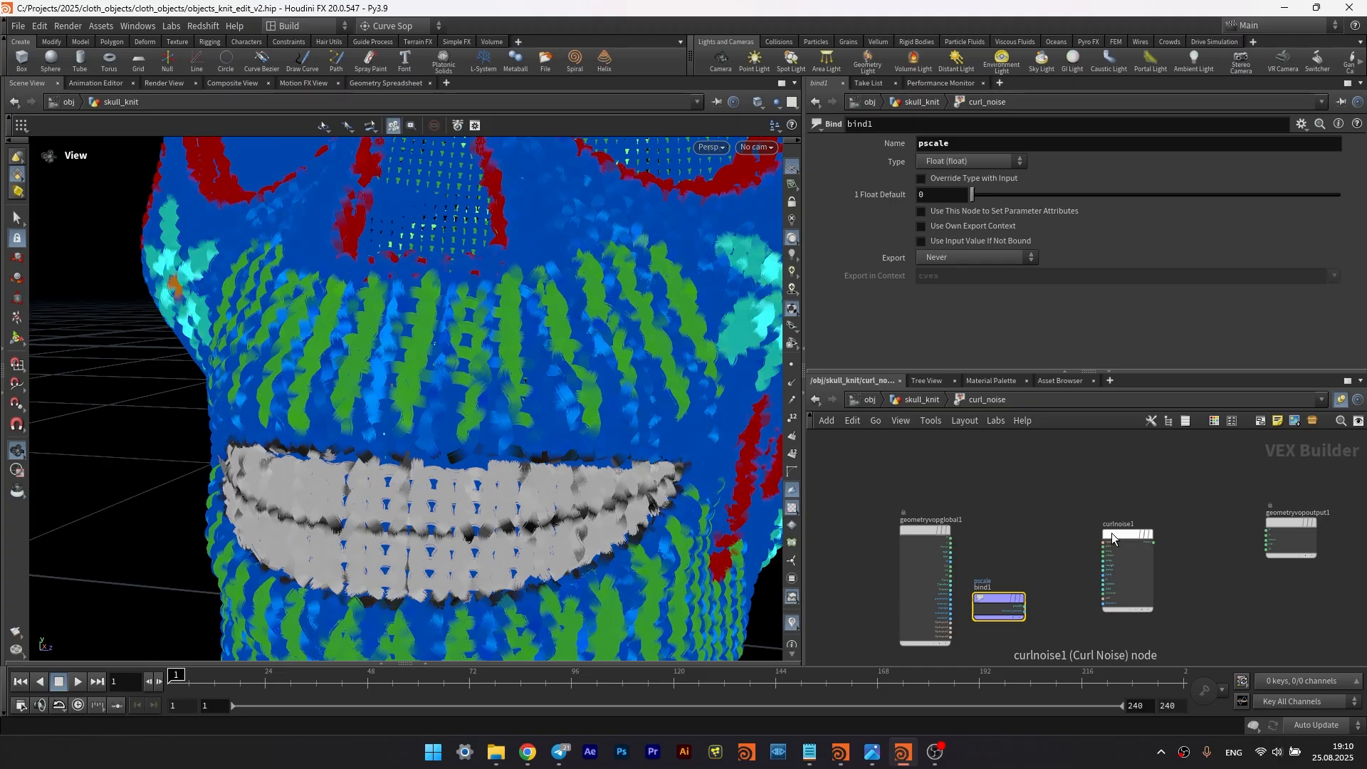
left_click_drag(997, 605, 986, 645)
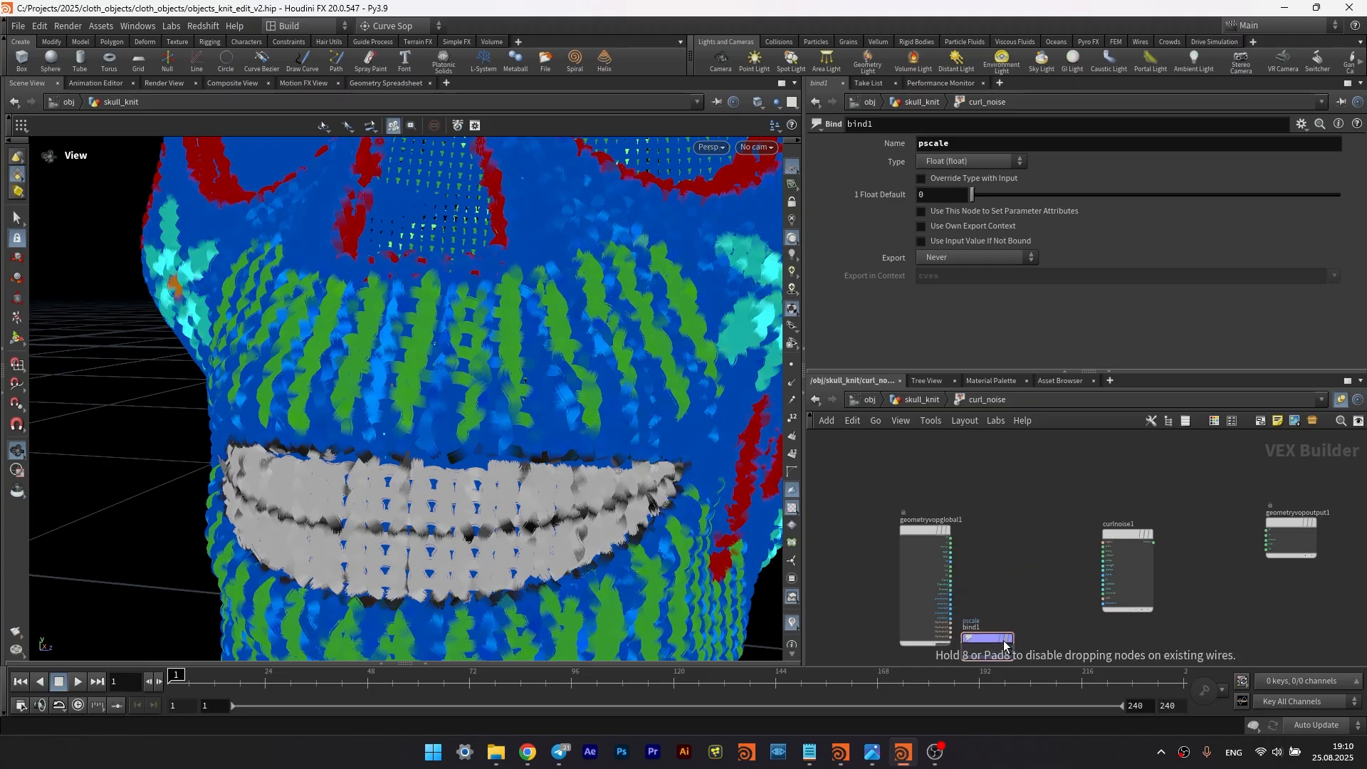
- Add a Random node and feed its position from the primnum output of the global parameters
key("Tab")
type("ran")
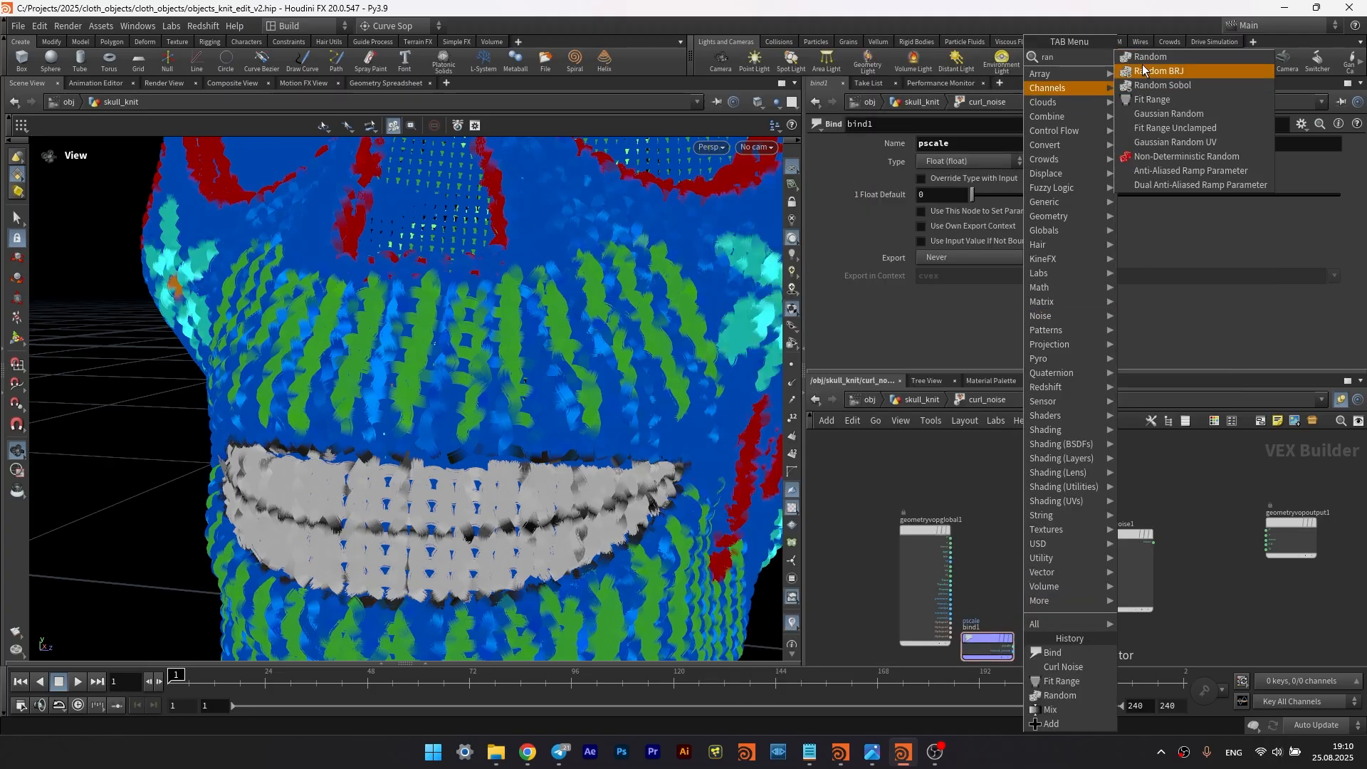
key("Return")
left_click(1030, 559)
scroll(964, 595, "up", 3)
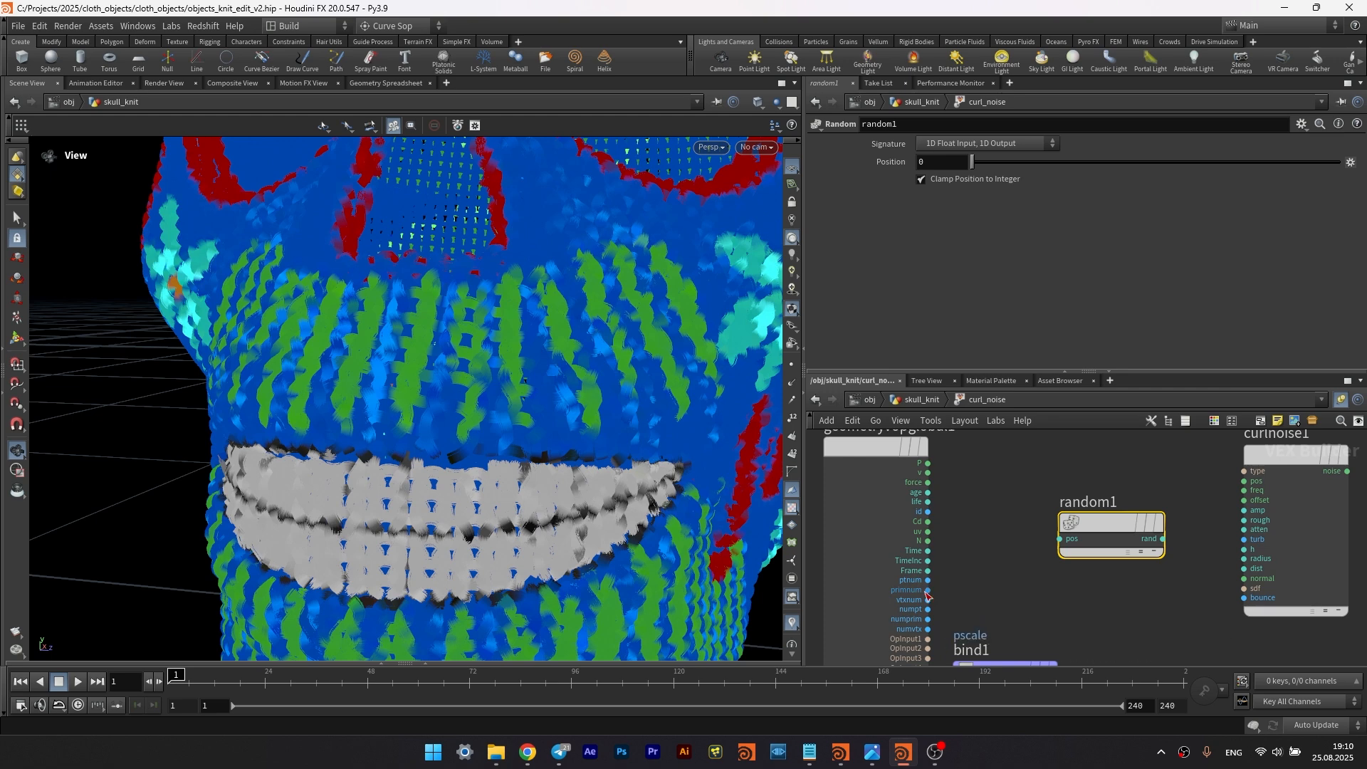
left_click_drag(928, 590, 1060, 539)
- Insert an Add Constant of 155 between primnum and the Random node, and space out the neighbouring nodes
key("Tab")
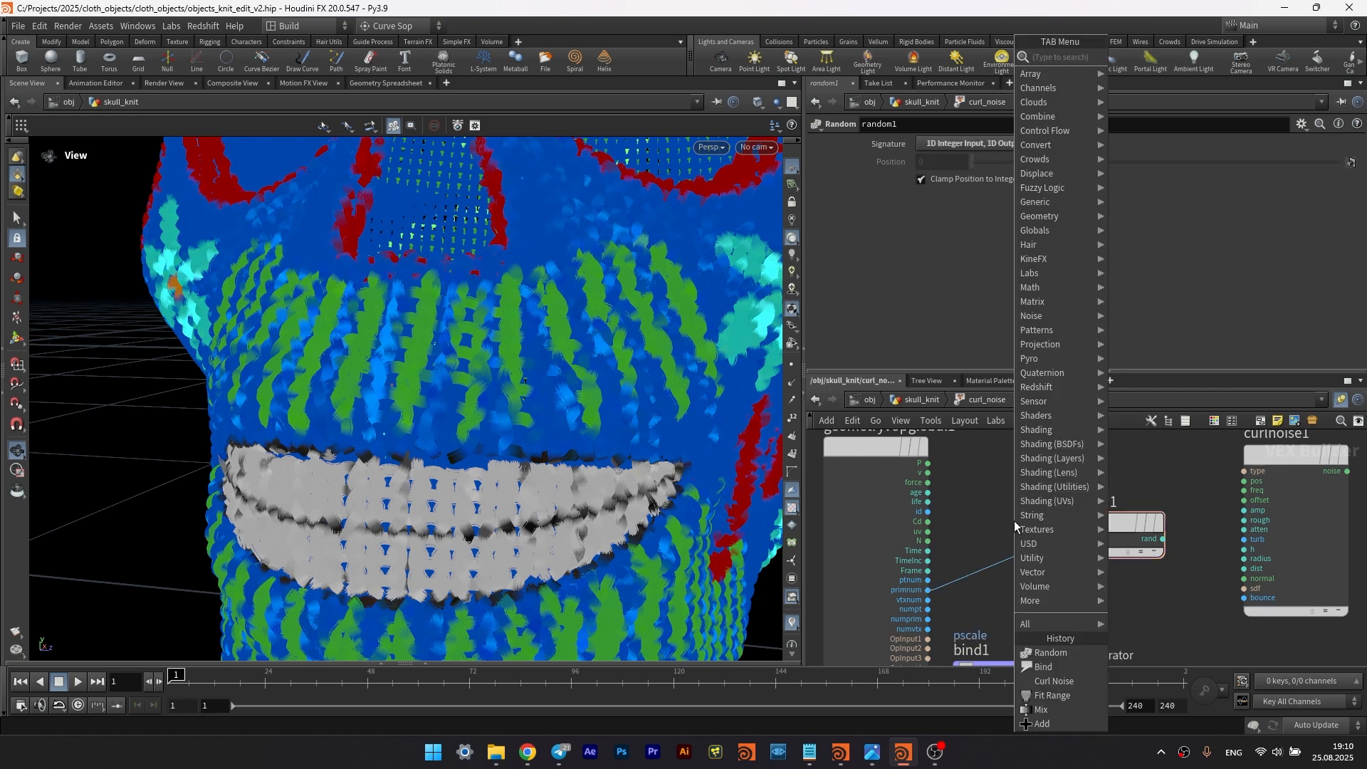
type("add c")
left_click(1149, 55)
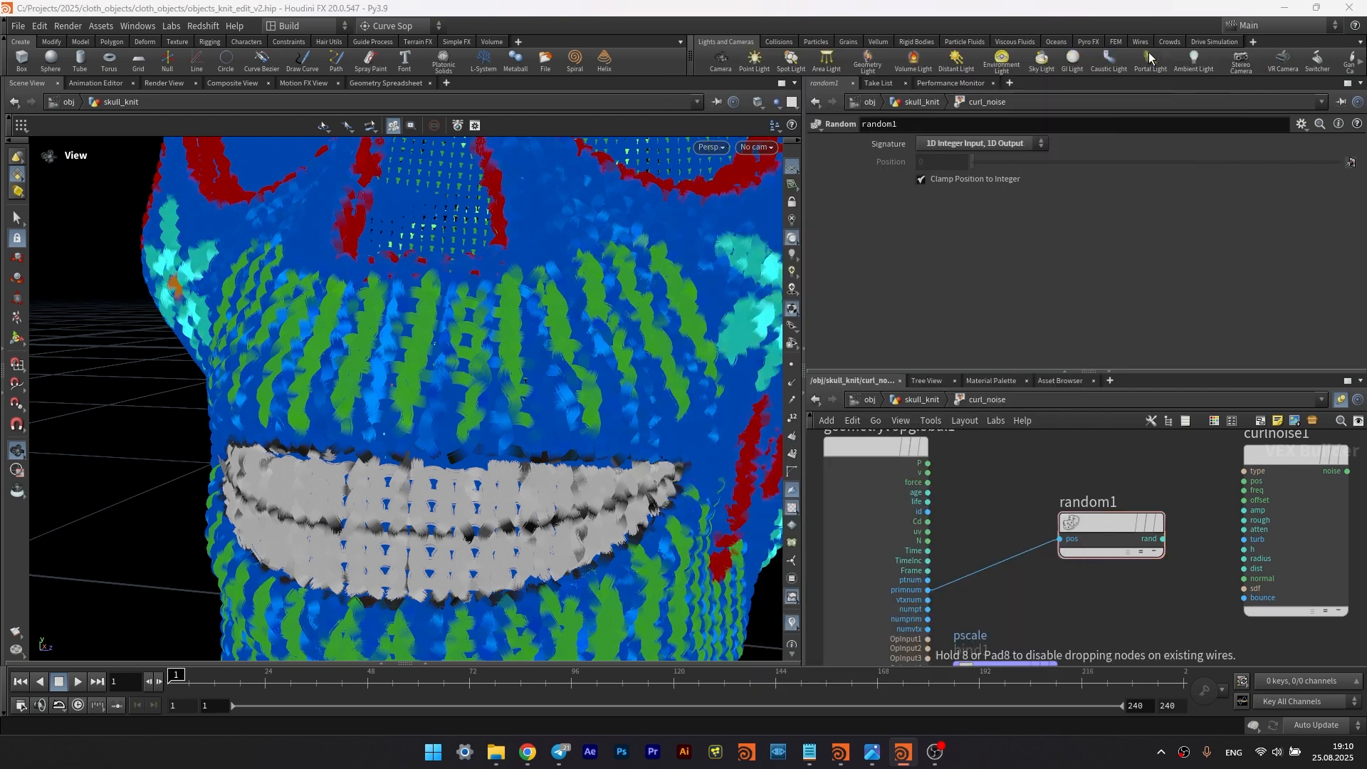
left_click(1006, 575)
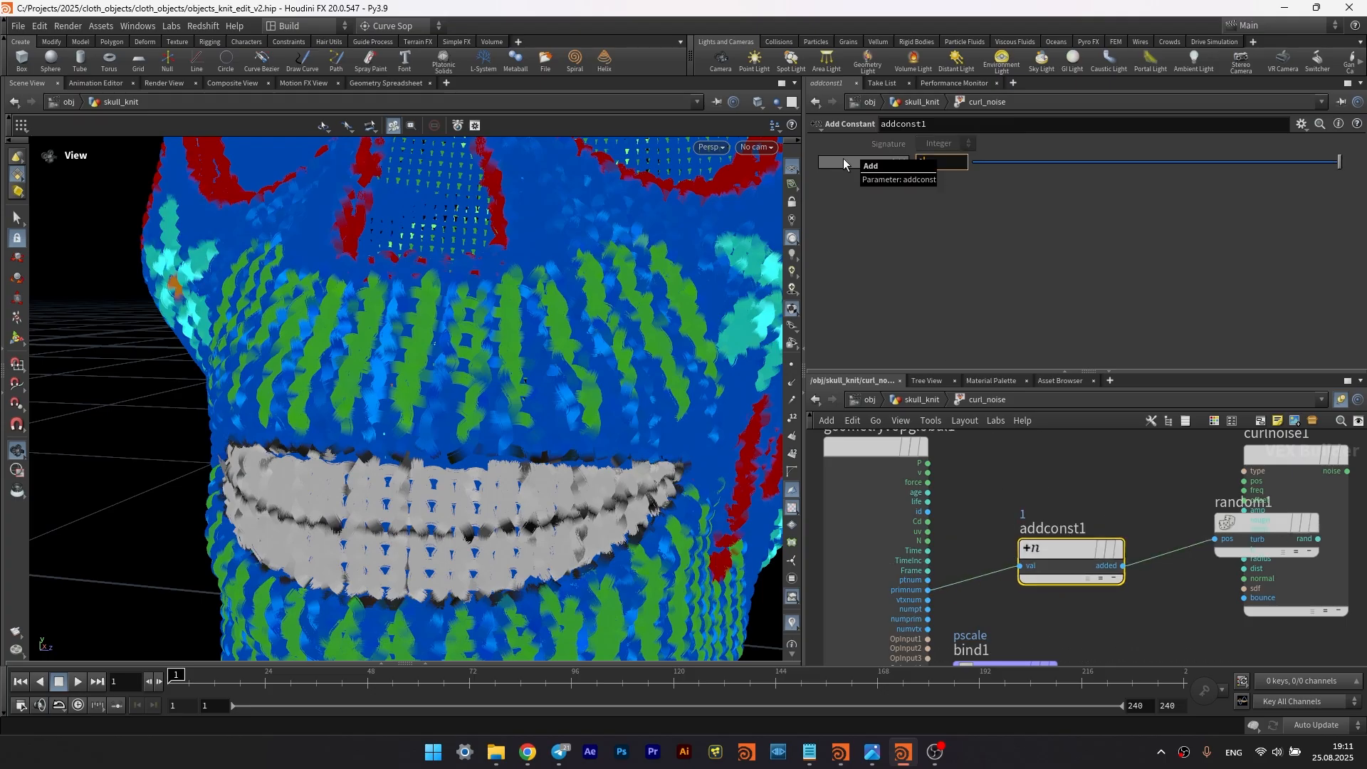
type("155")
left_click_drag(1262, 522, 1190, 532)
scroll(1177, 507, "down", 4)
left_click_drag(990, 511, 1071, 515)
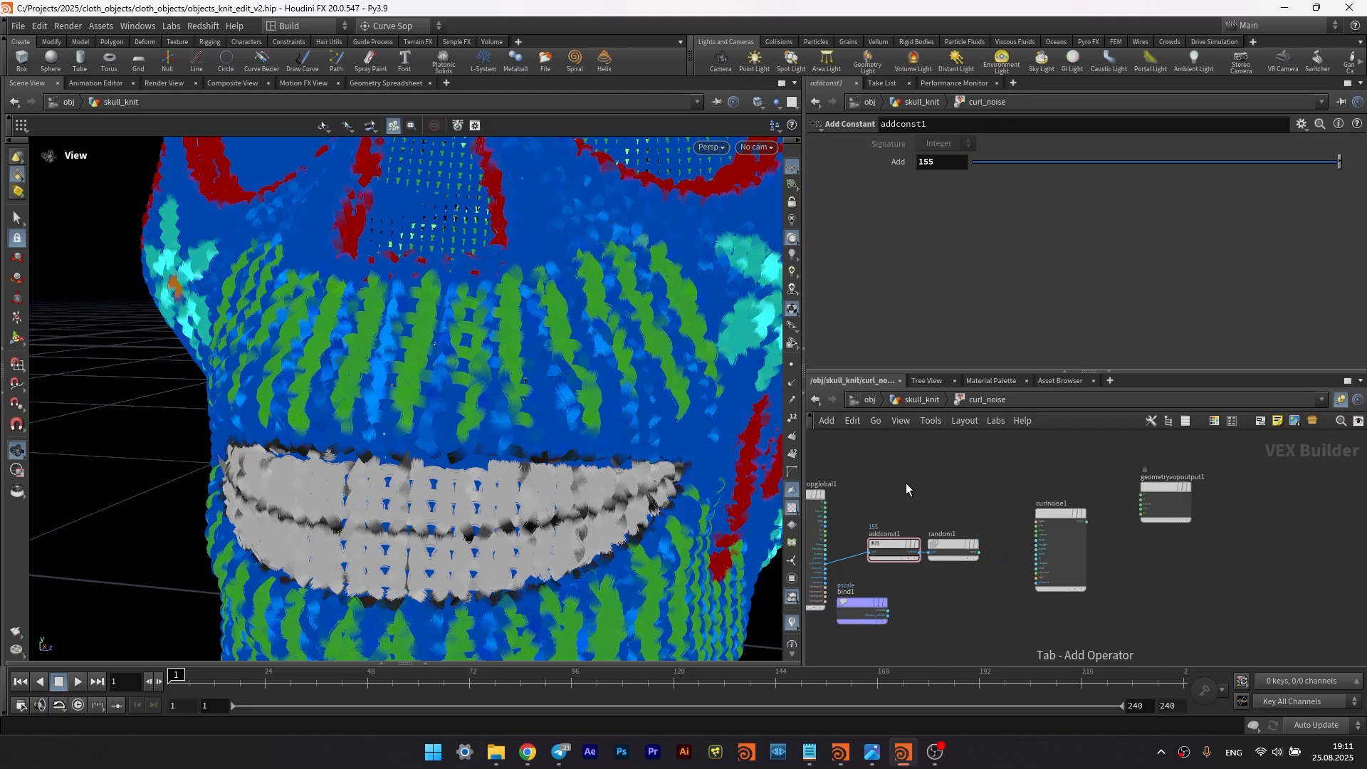
- Add a Divide node above the Add Constant node
key("Tab")
type("d")
left_click(1007, 71)
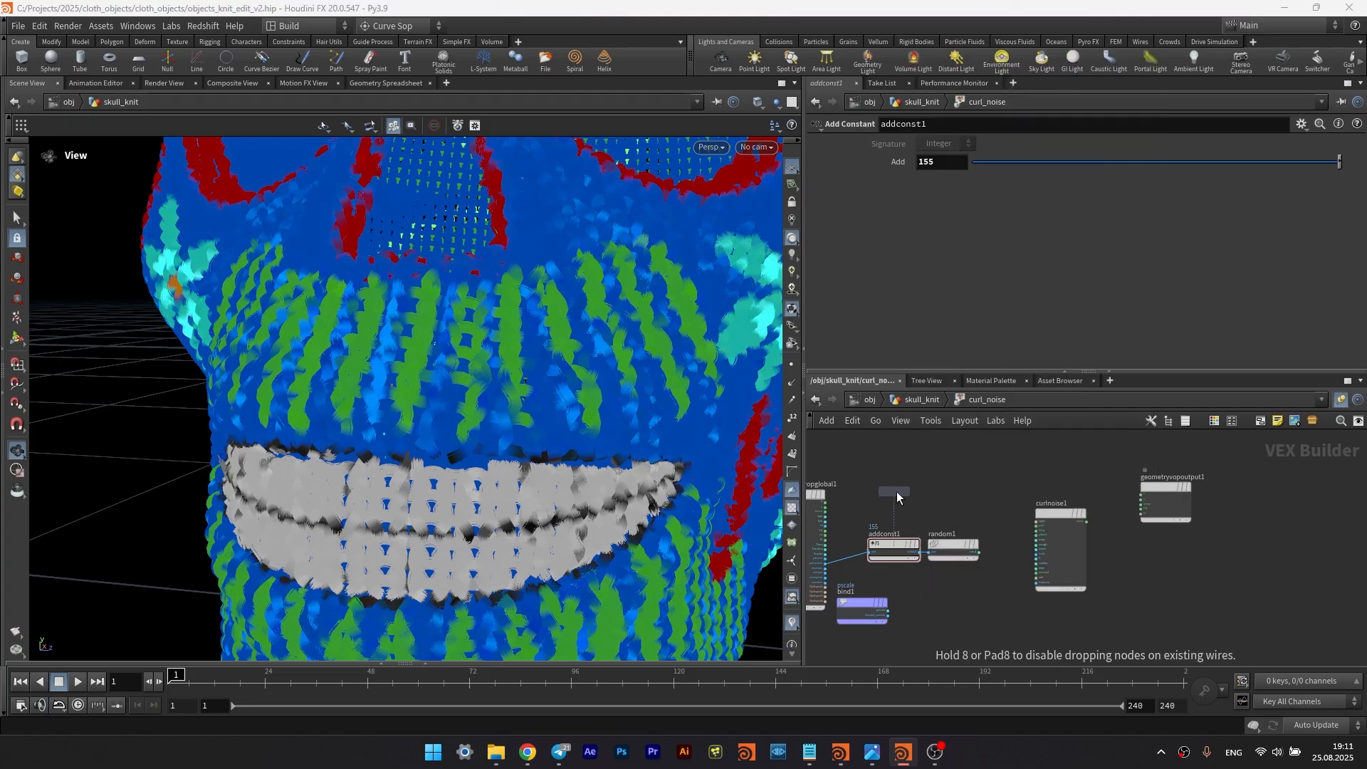
left_click(897, 491)
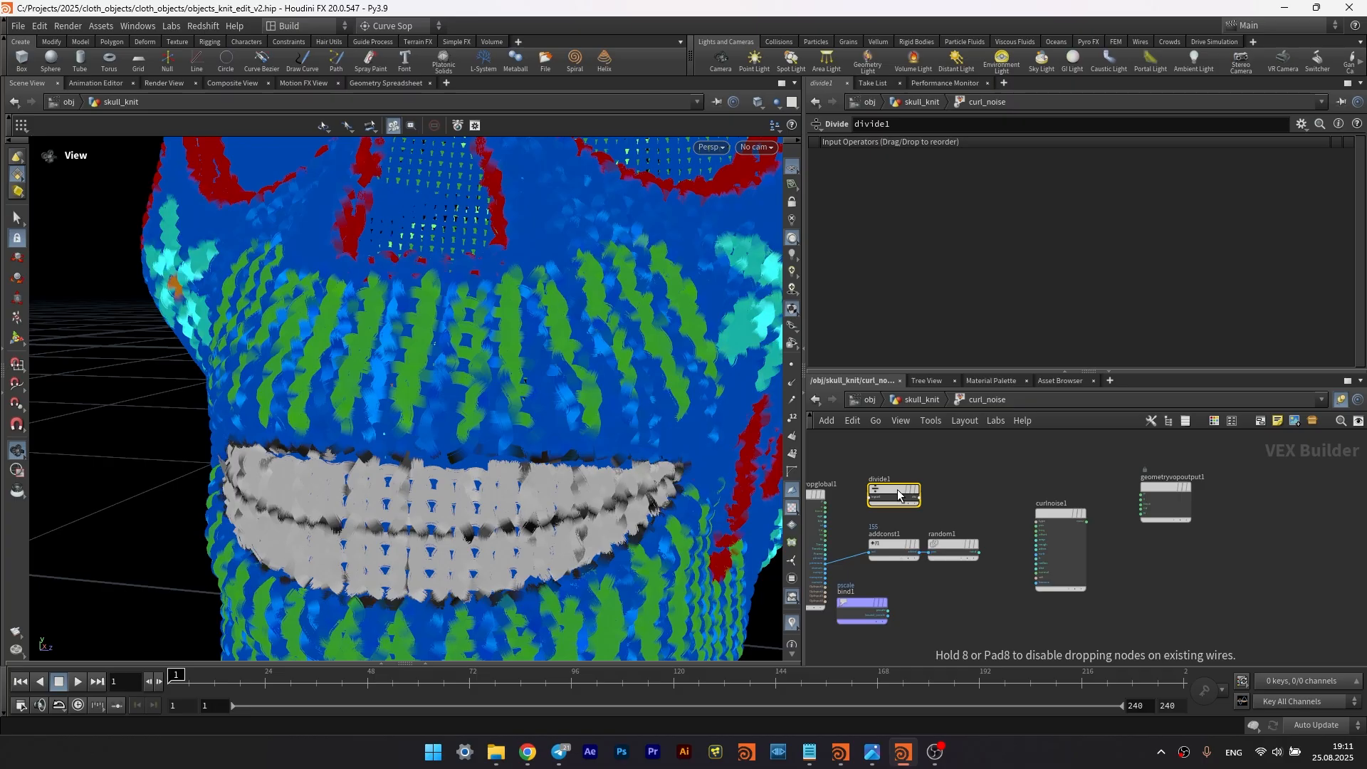
- Feed the Divide node with the global parameters' P as first input and the bound pscale as second input
scroll(978, 495, "down", 1)
middle_click_drag(978, 495, 1089, 482)
scroll(973, 486, "up", 4)
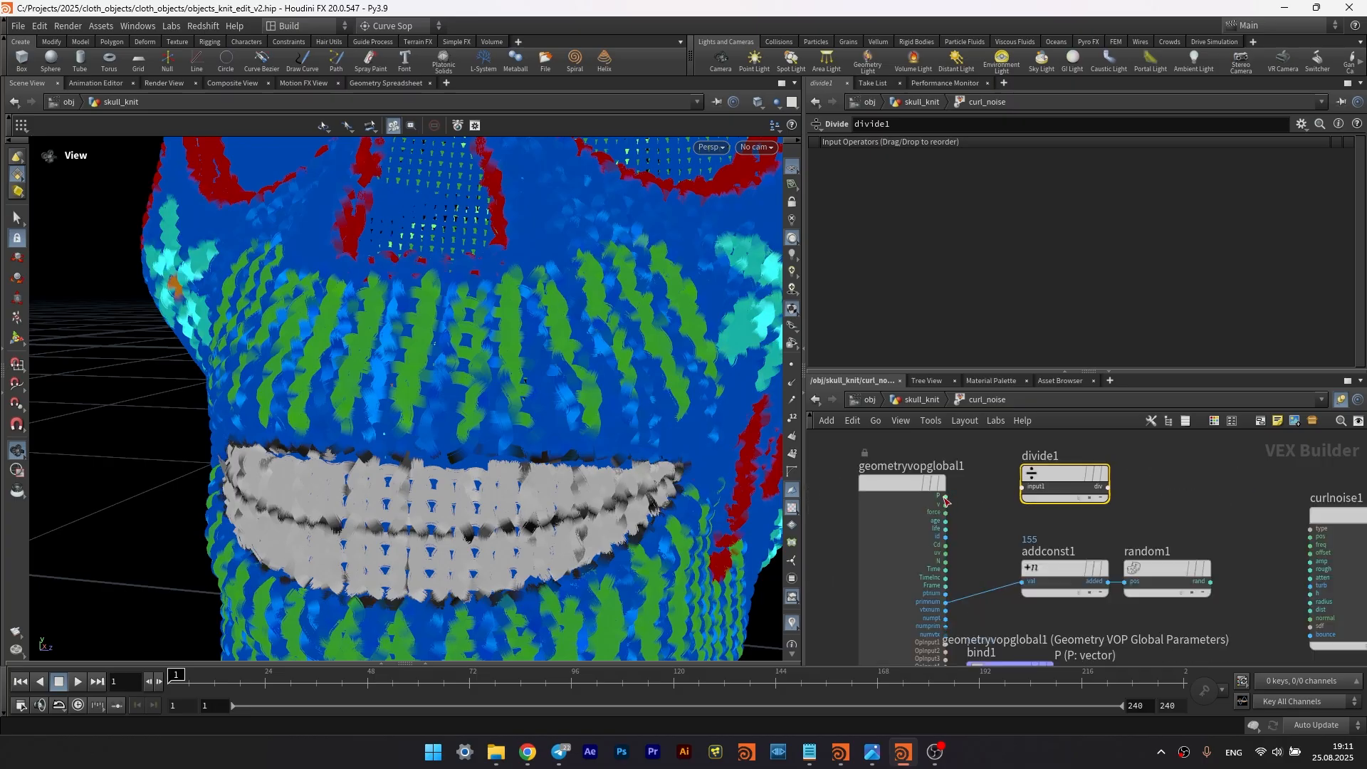
left_click_drag(946, 497, 1022, 487)
scroll(973, 490, "down", 3)
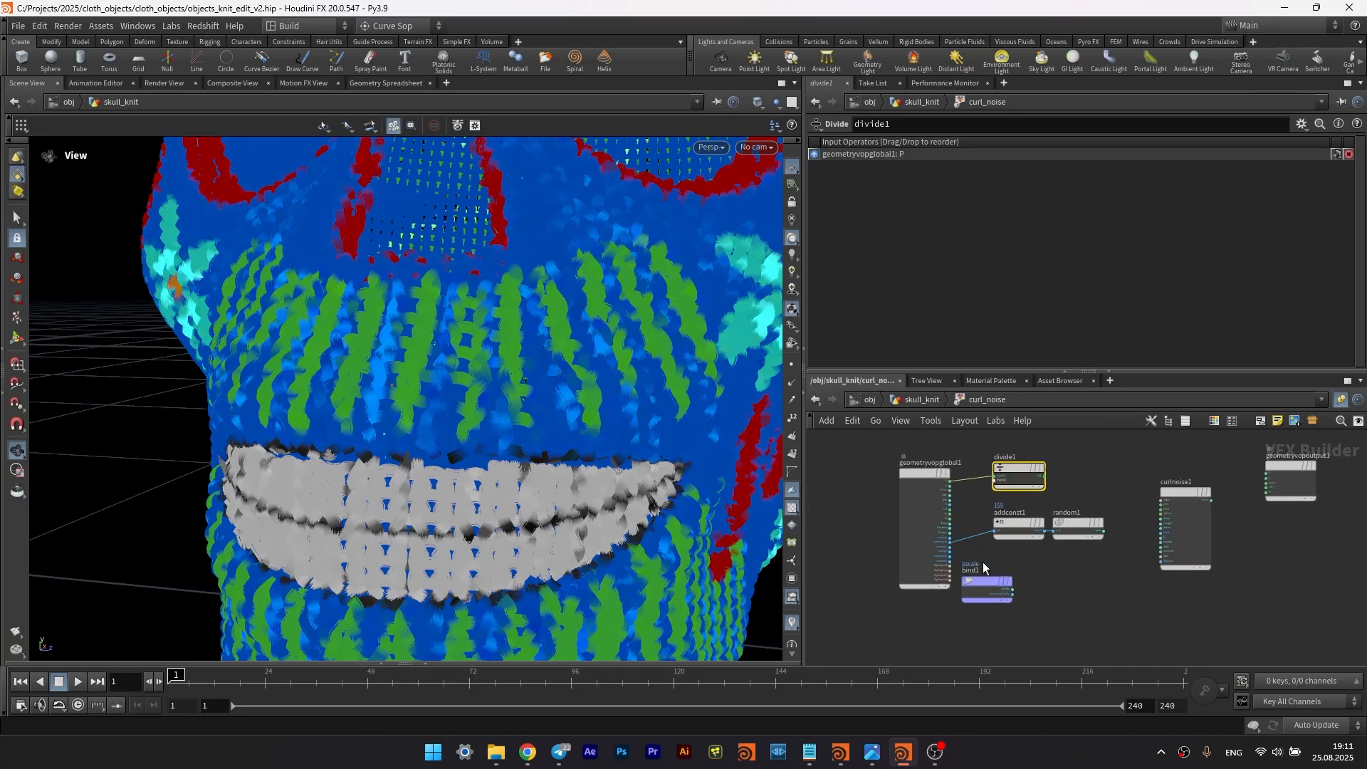
left_click(1013, 590)
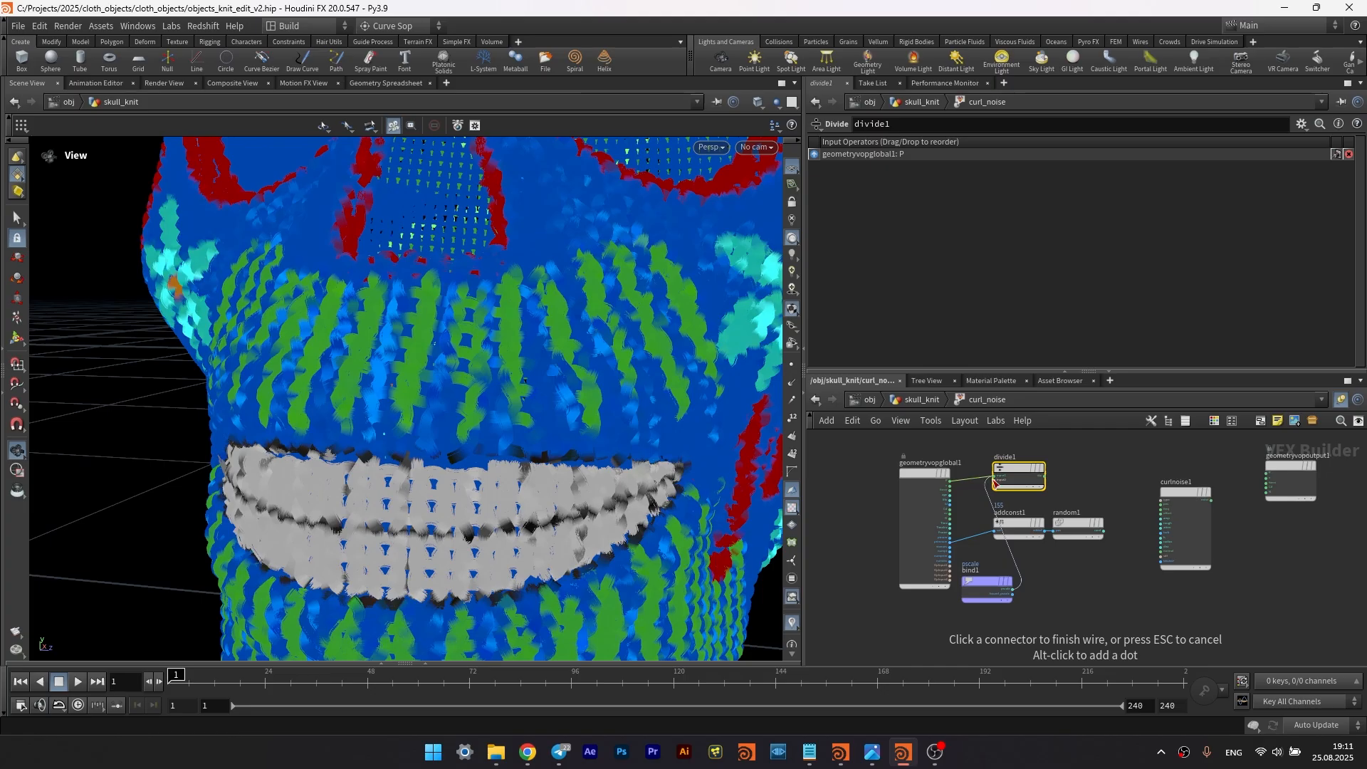
left_click(995, 483)
scroll(990, 490, "up", 3)
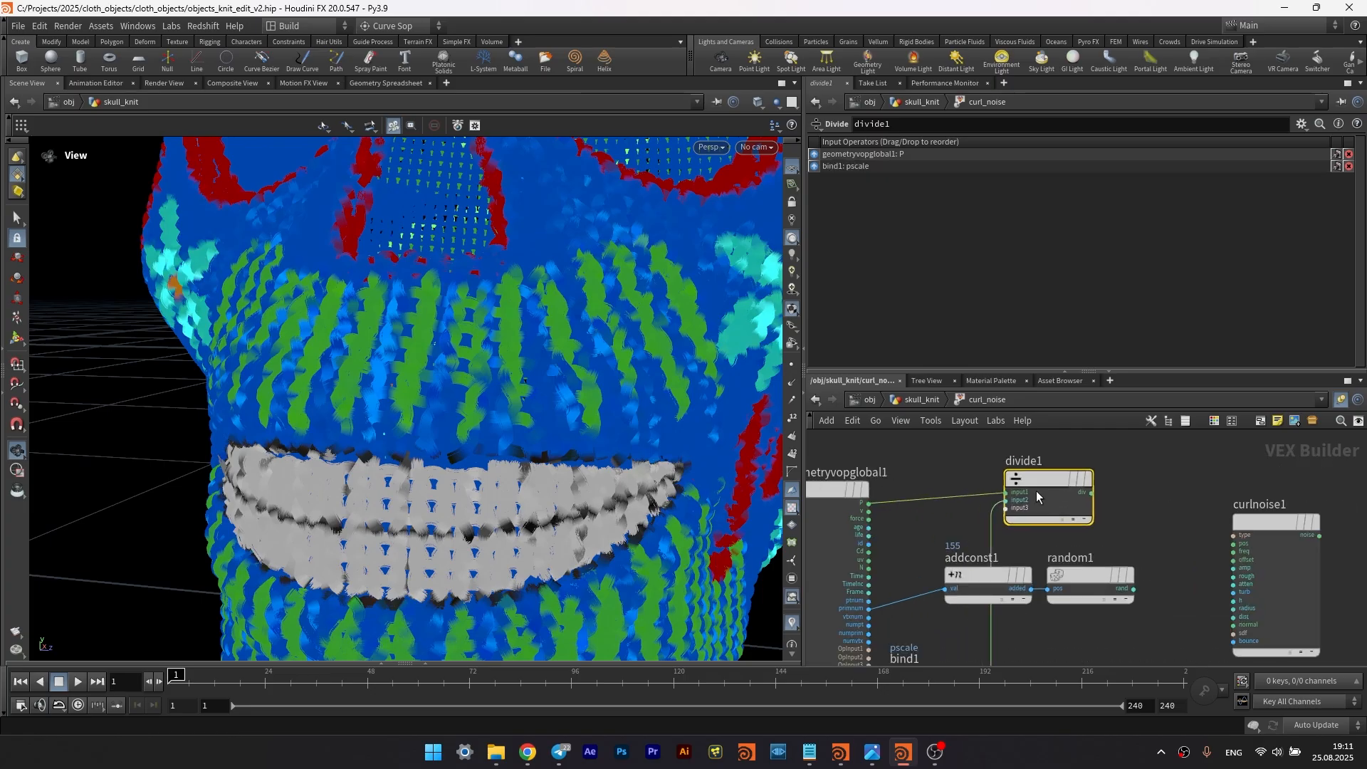
- Make room before the Curl Noise node and add a Vector to Vector4 node fed by the Divide output
middle_click_drag(1132, 539, 1008, 562)
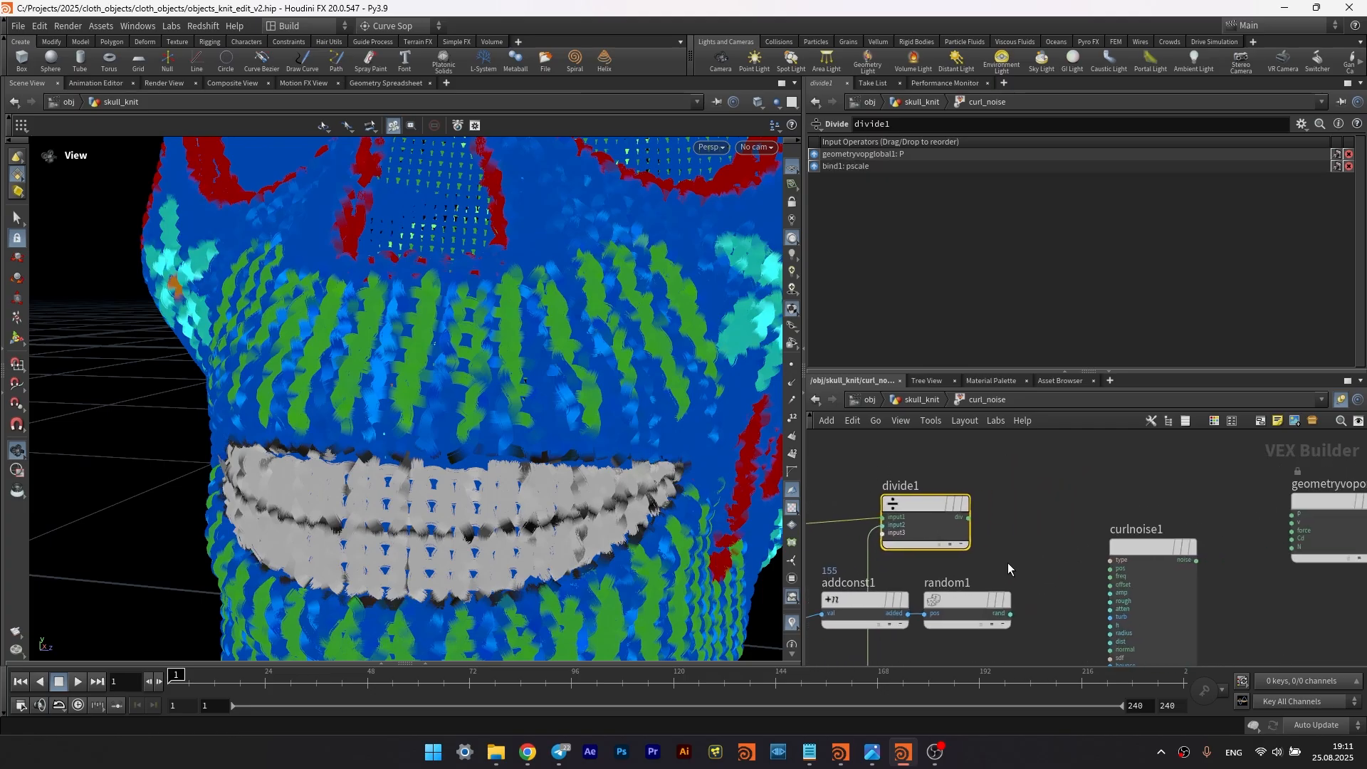
left_click_drag(1160, 553, 1189, 514)
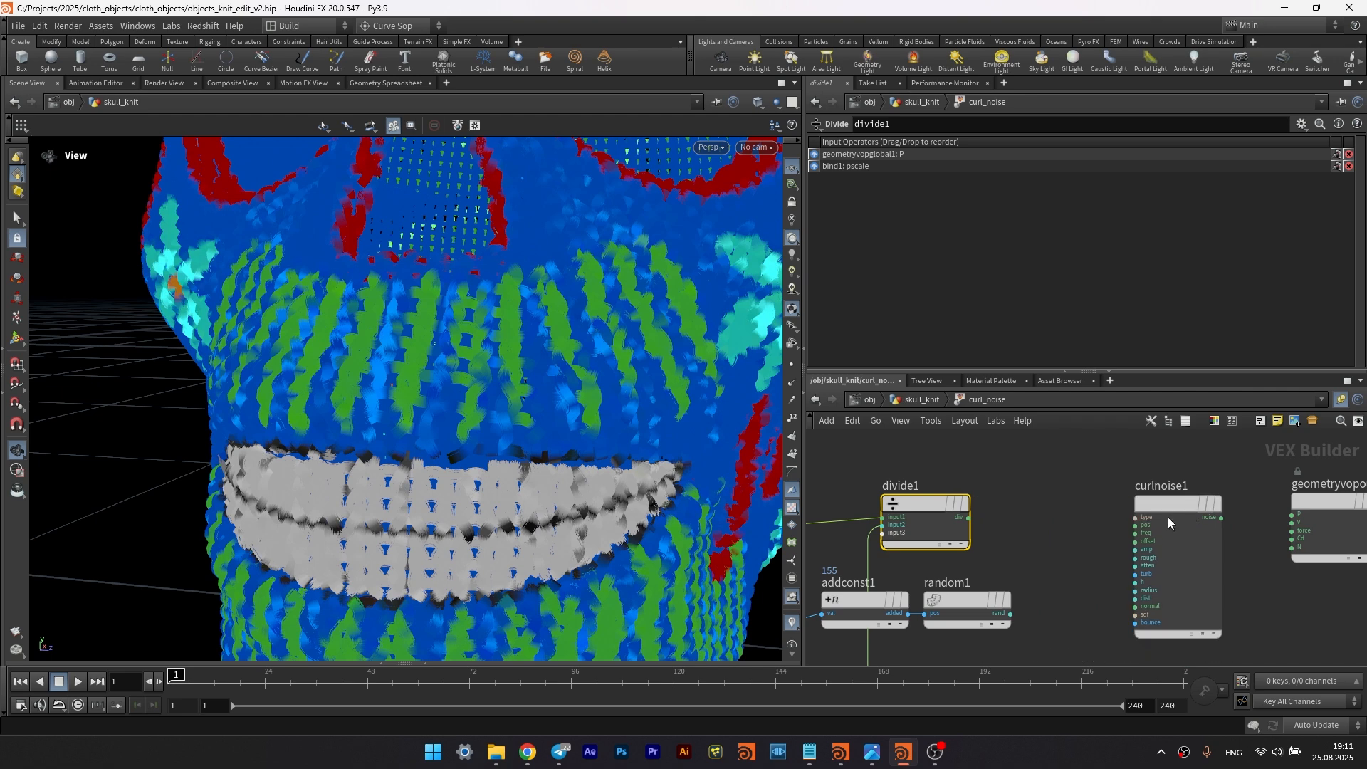
key("Tab")
type("vec")
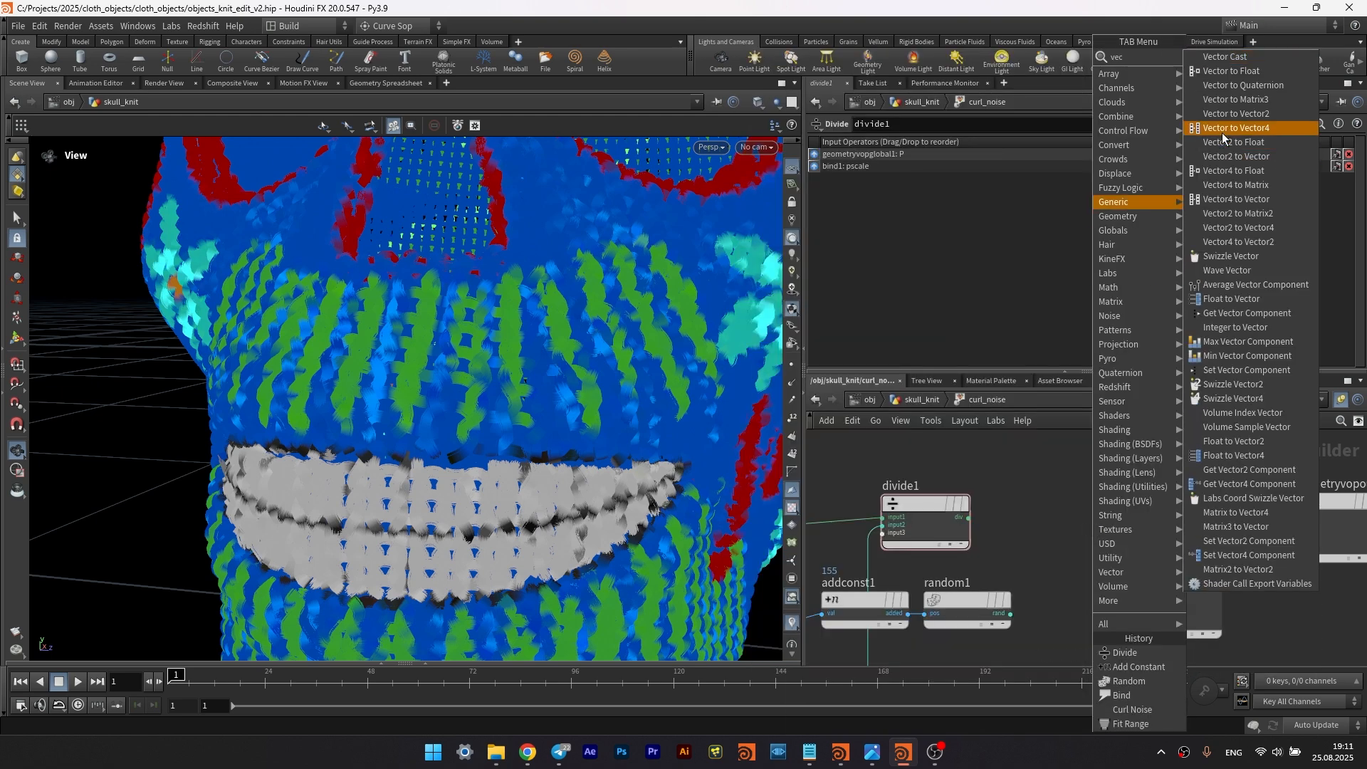
left_click(1222, 131)
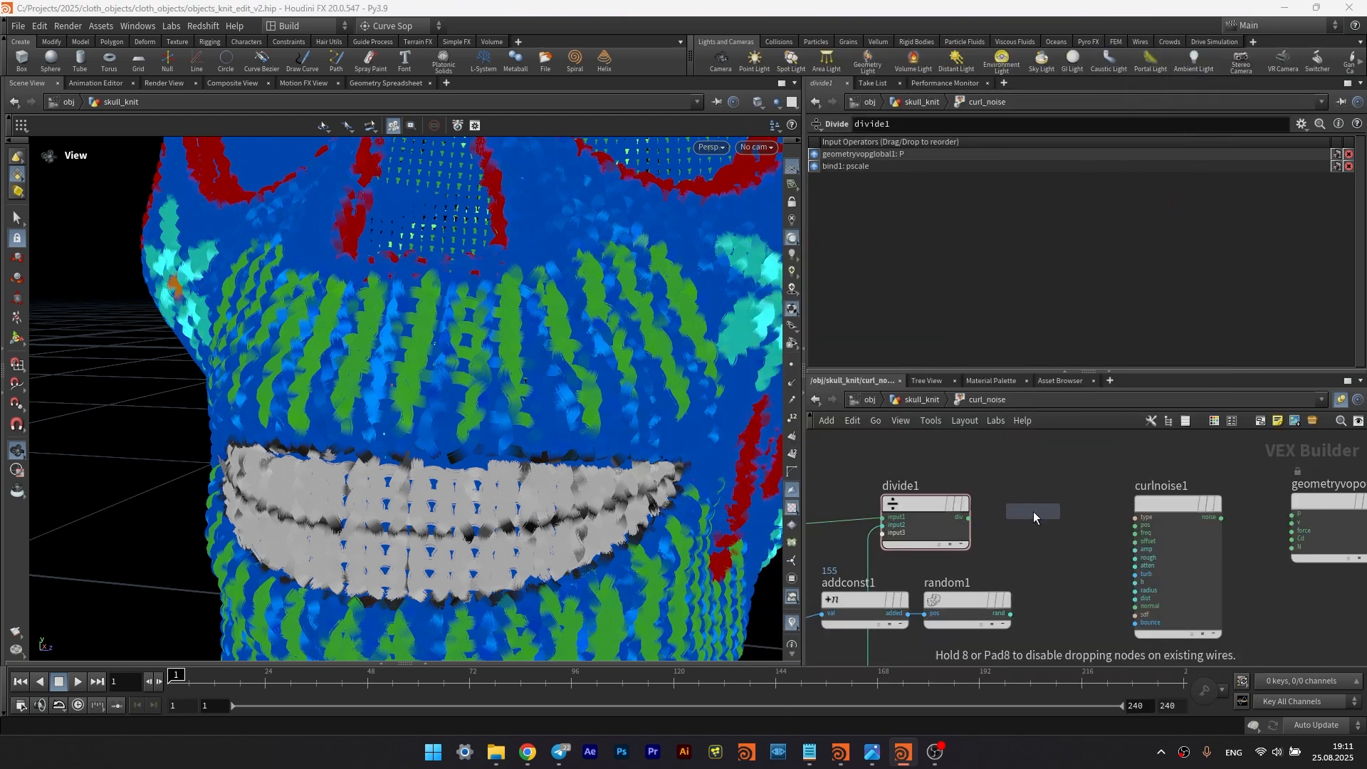
left_click(1036, 507)
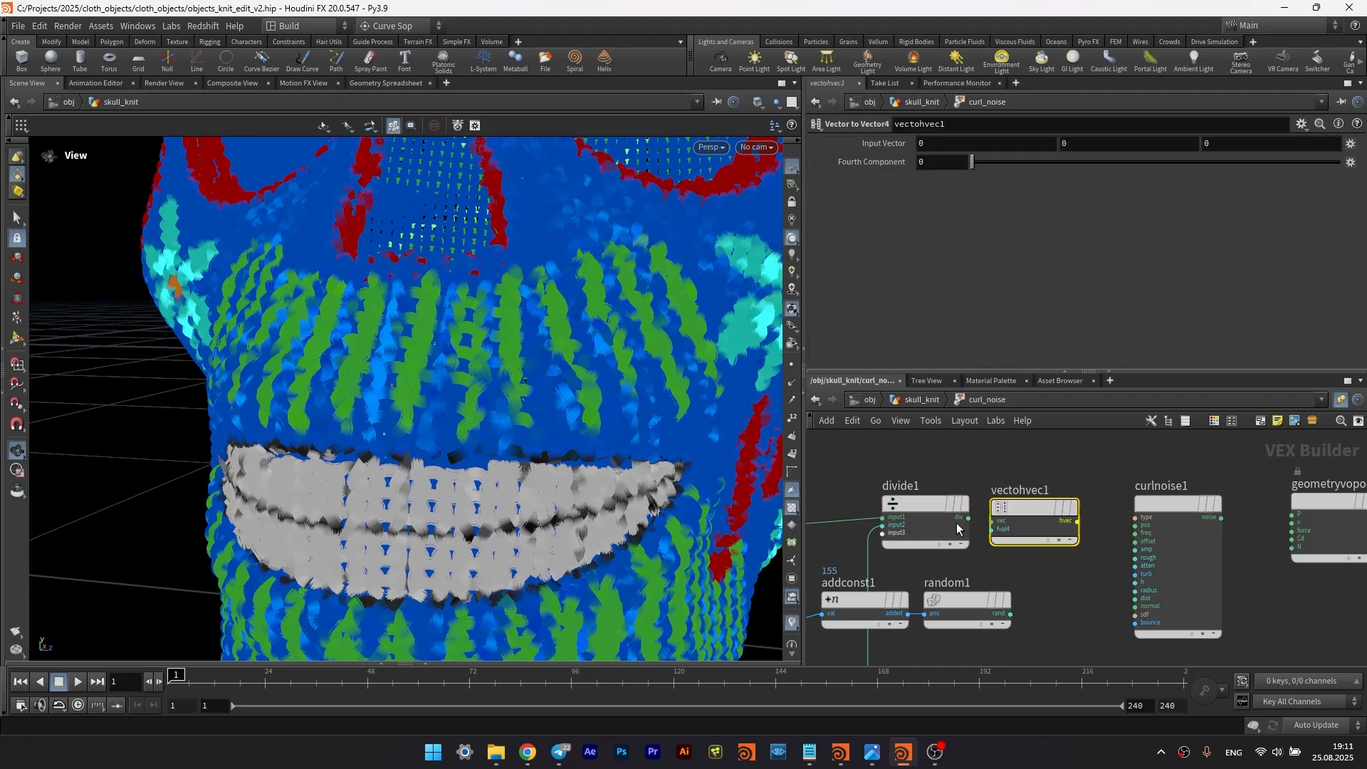
middle_click_drag(986, 523, 883, 513)
- Set the Curl Noise signature to 4D Noise and wire the Vector to Vector4 output into its pos input
left_click(1052, 470)
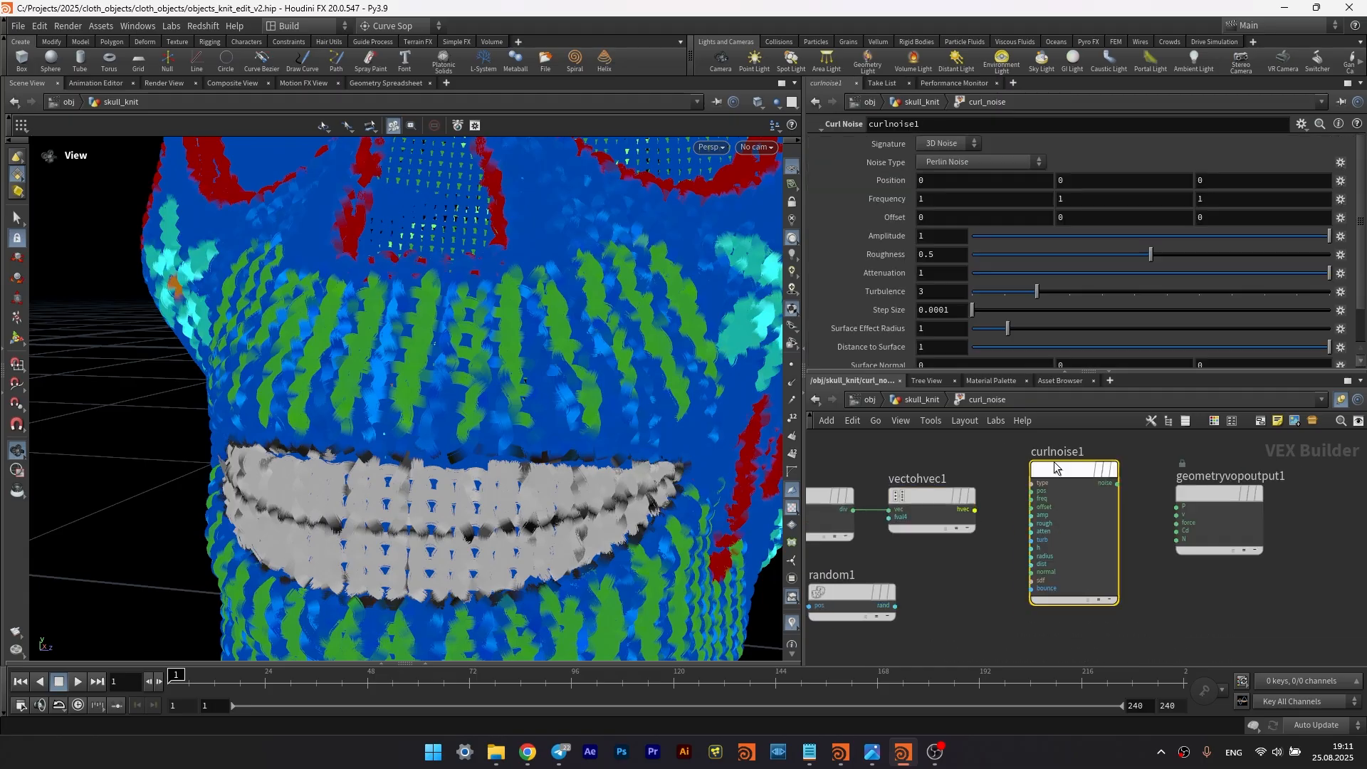
left_click(948, 145)
left_click(940, 171)
left_click(975, 510)
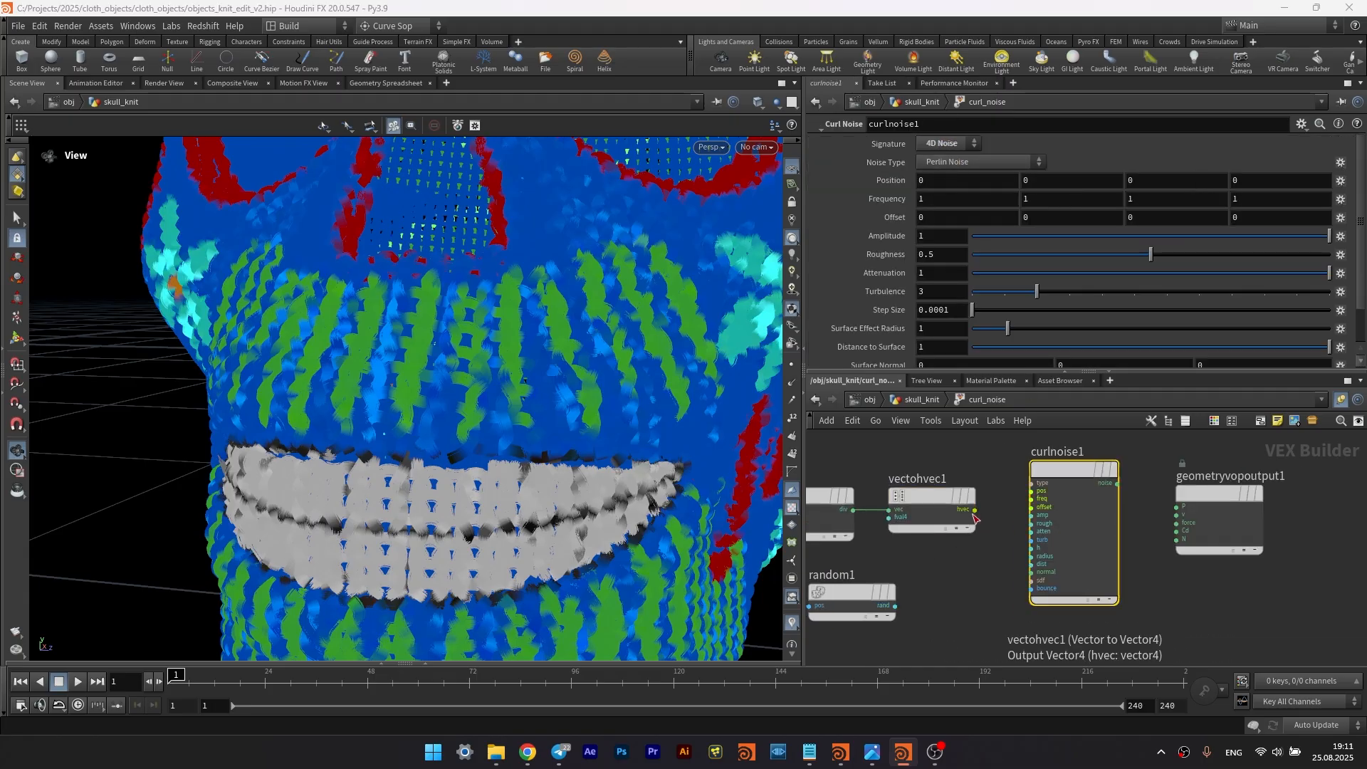
left_click(1031, 491)
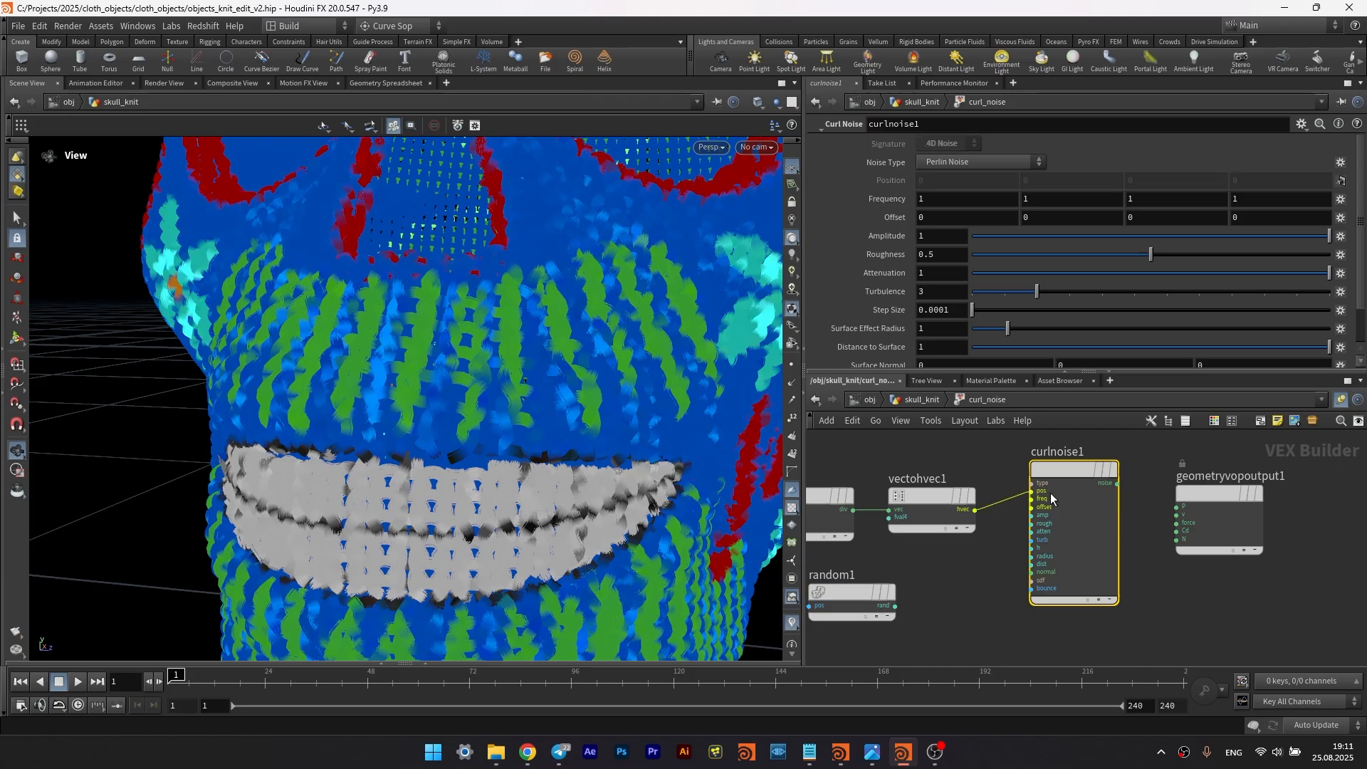
- Move the geometry output node further away and place an Add node above, between it and the Curl Noise node
scroll(1183, 531, "down", 2)
scroll(1110, 563, "up", 1)
left_click_drag(1213, 497, 1285, 468)
left_click(1189, 484)
key("Tab")
type("add")
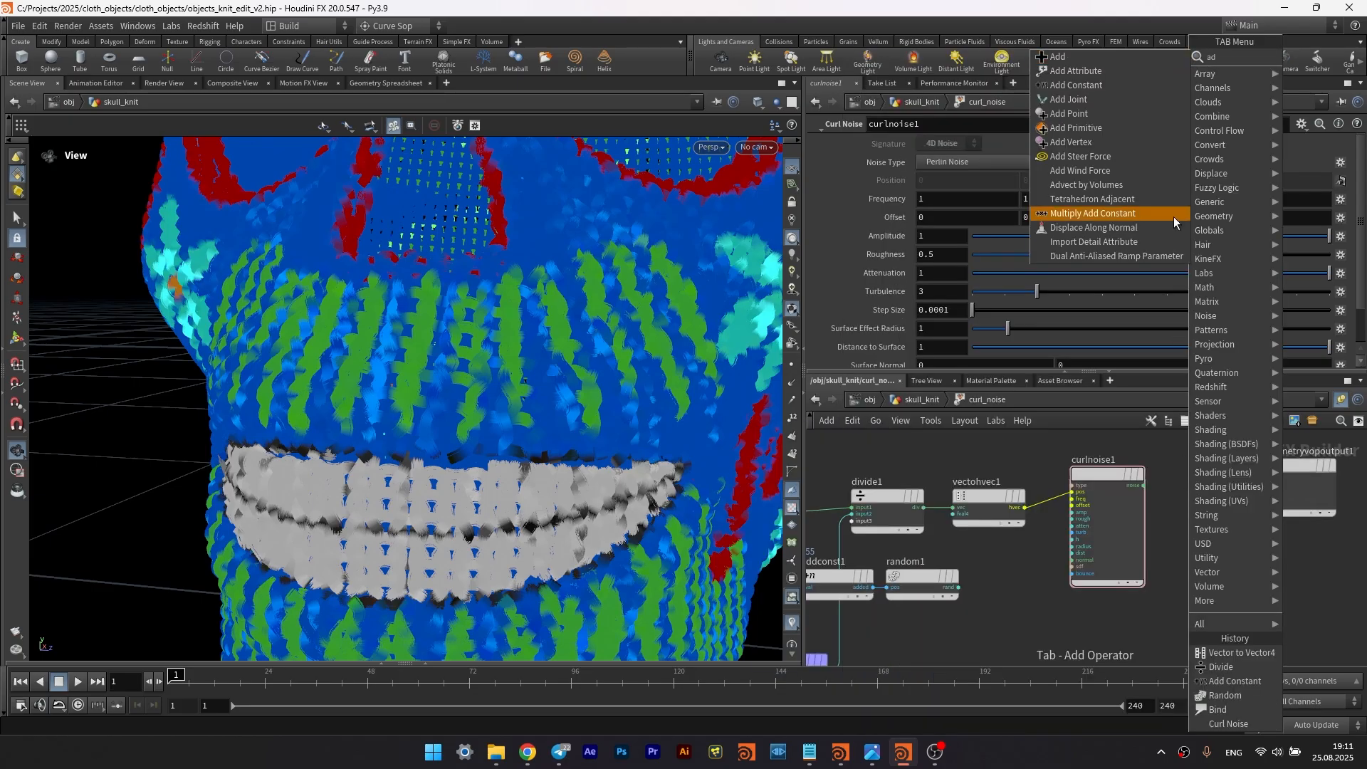
left_click(1079, 58)
left_click(1216, 453)
middle_click_drag(1173, 505, 1143, 586)
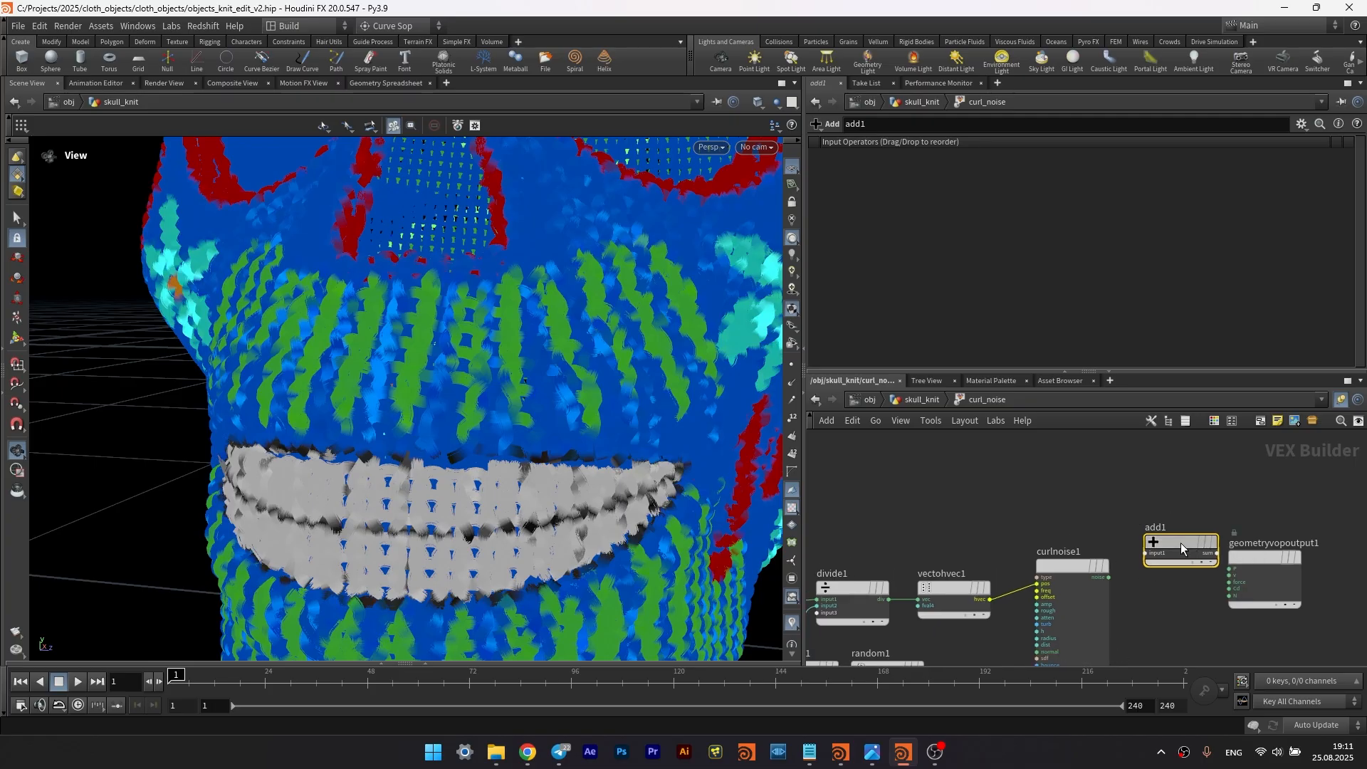
left_click_drag(1181, 542, 1157, 502)
- Reposition the Curl Noise node slightly and wire the global parameters' P output into the Add node
left_click_drag(1106, 579, 1114, 618)
scroll(1152, 617, "down", 1)
middle_click_drag(1153, 617, 1154, 504)
scroll(1020, 598, "down", 1)
middle_click_drag(1020, 598, 1020, 557)
scroll(1042, 512, "up", 1)
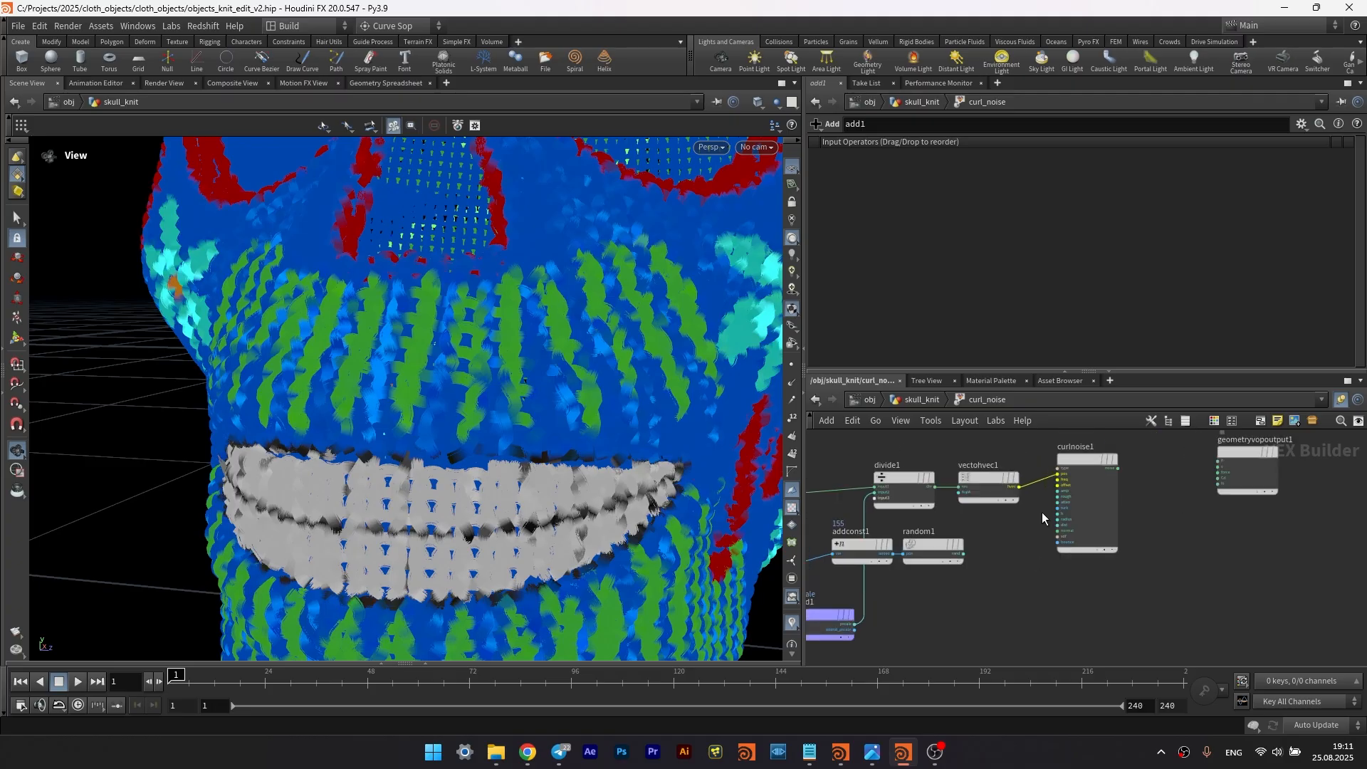
left_click_drag(1077, 459, 1080, 482)
middle_click_drag(1026, 449, 1211, 518)
left_click(965, 563)
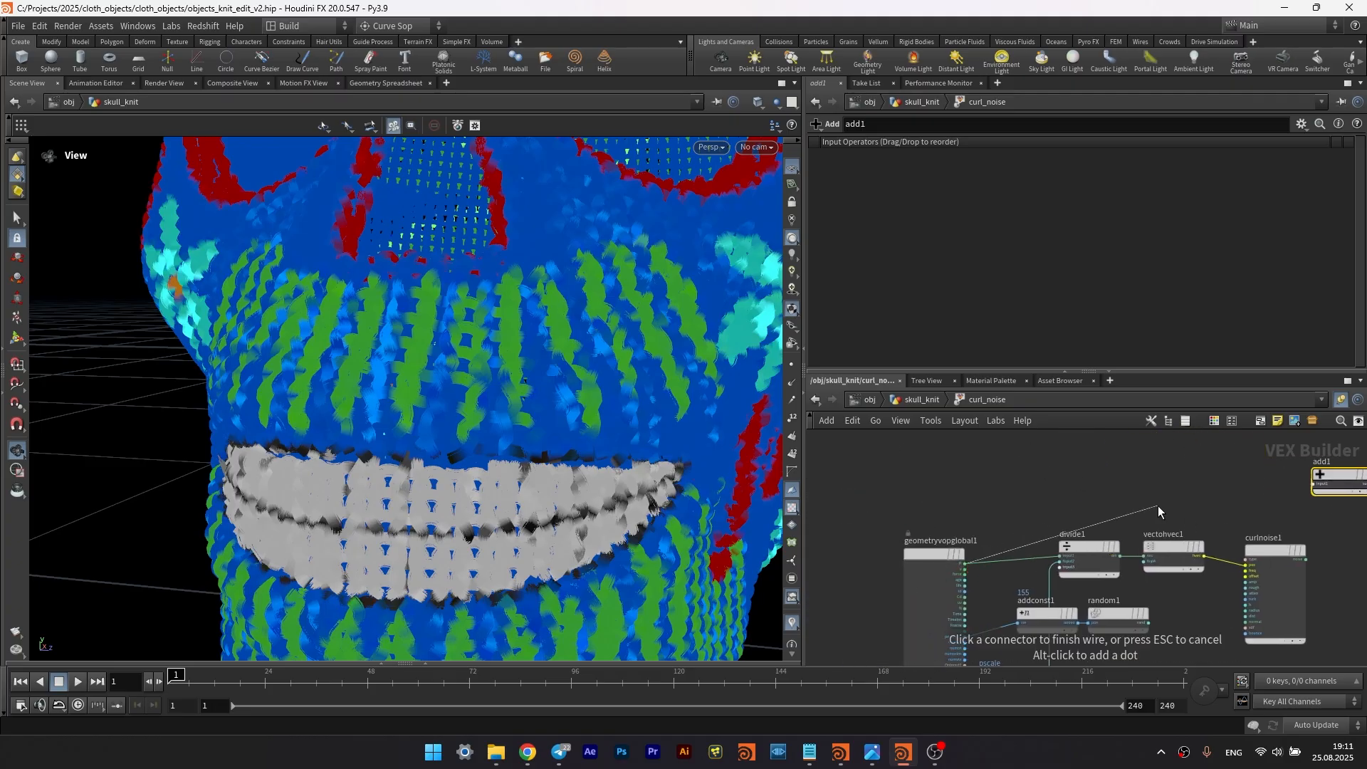
middle_click_drag(1286, 484, 1047, 468)
left_click(1071, 467)
middle_click_drag(1129, 623, 1127, 520)
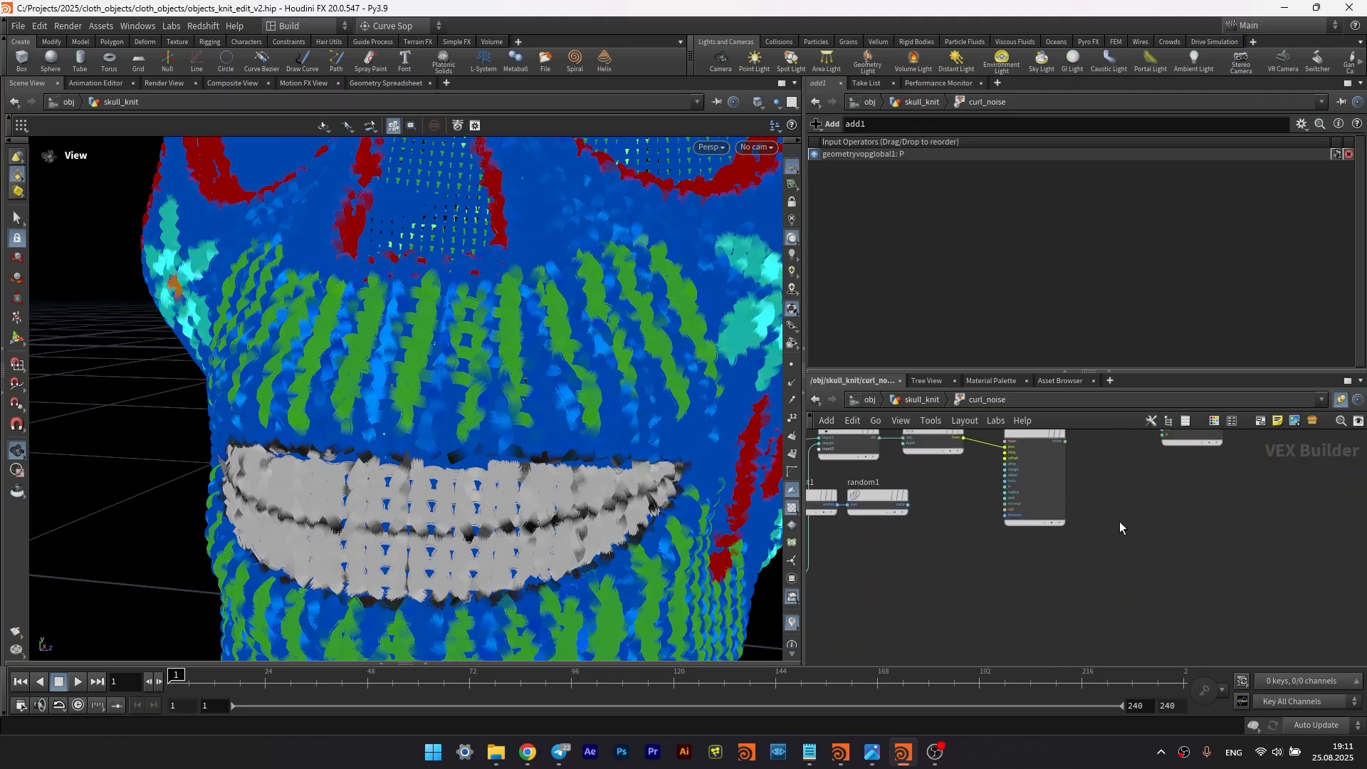
- Add a Multiply node below the Curl Noise node
key("Tab")
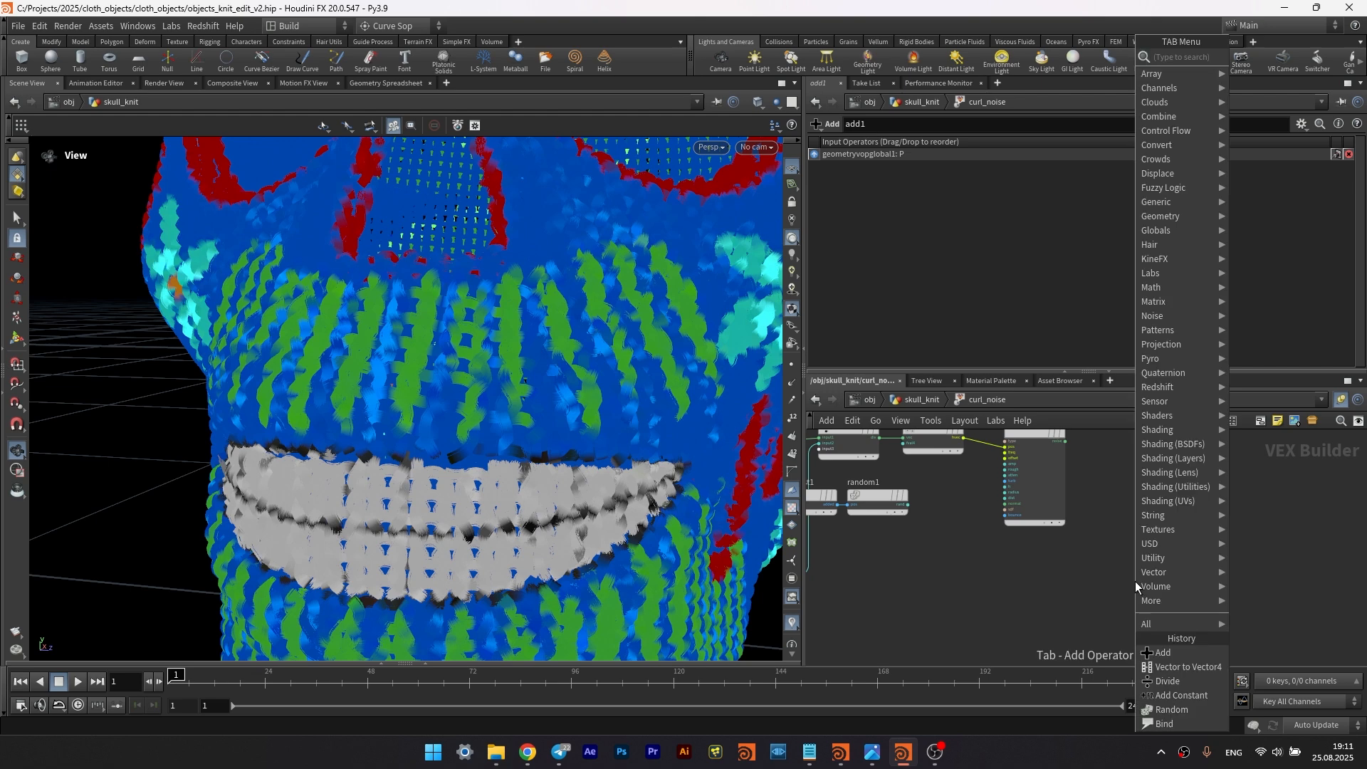
type("mul")
left_click(1244, 60)
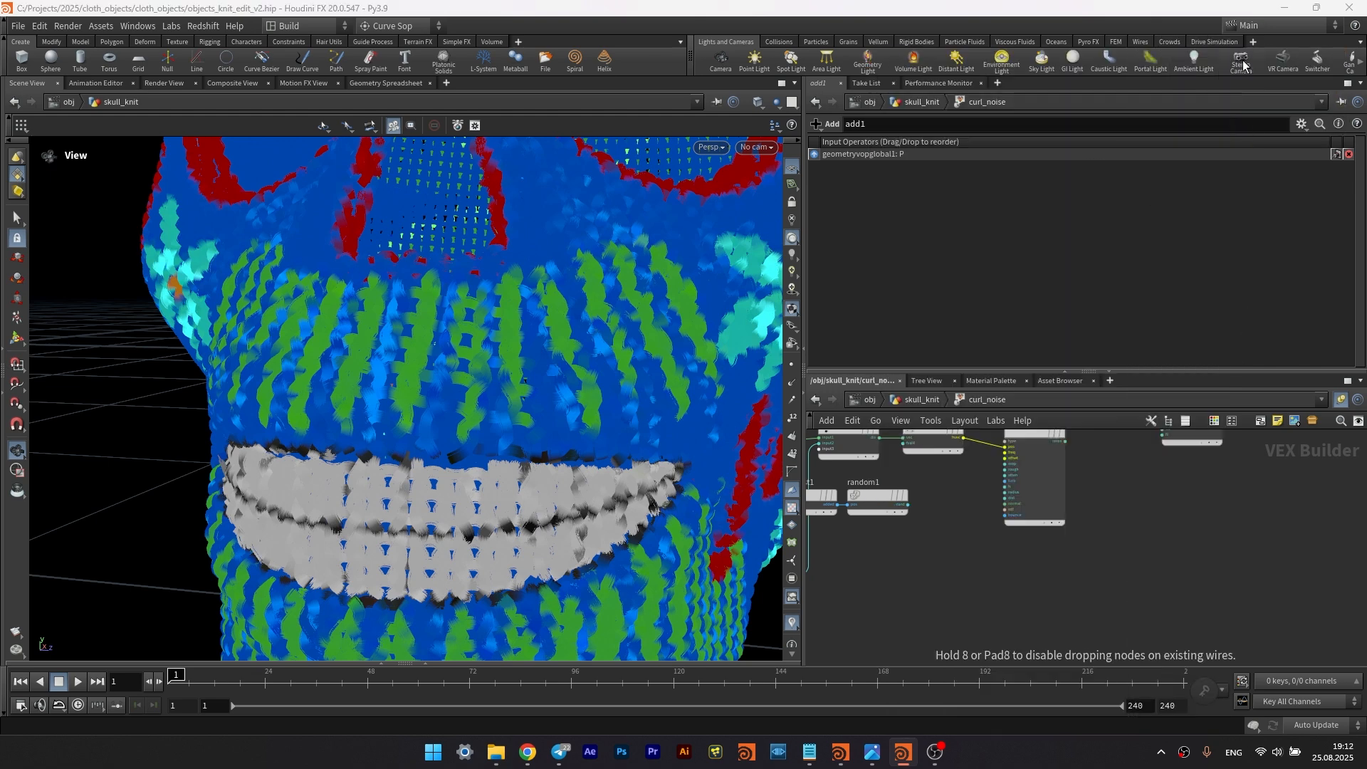
left_click(1117, 557)
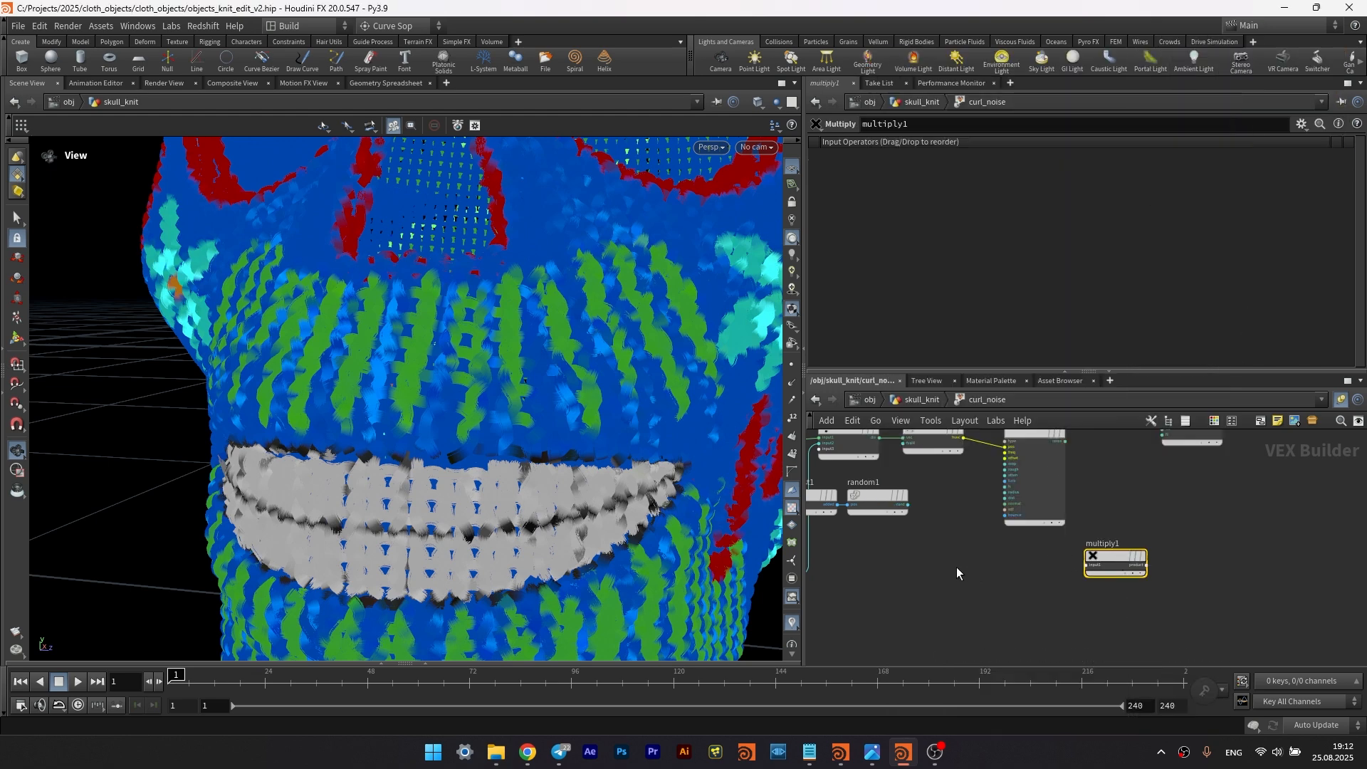
- Add a Multiply Constant node after the Random node, with its multiplier set to 25
middle_click_drag(982, 515, 1063, 515)
key("Tab")
type("mult")
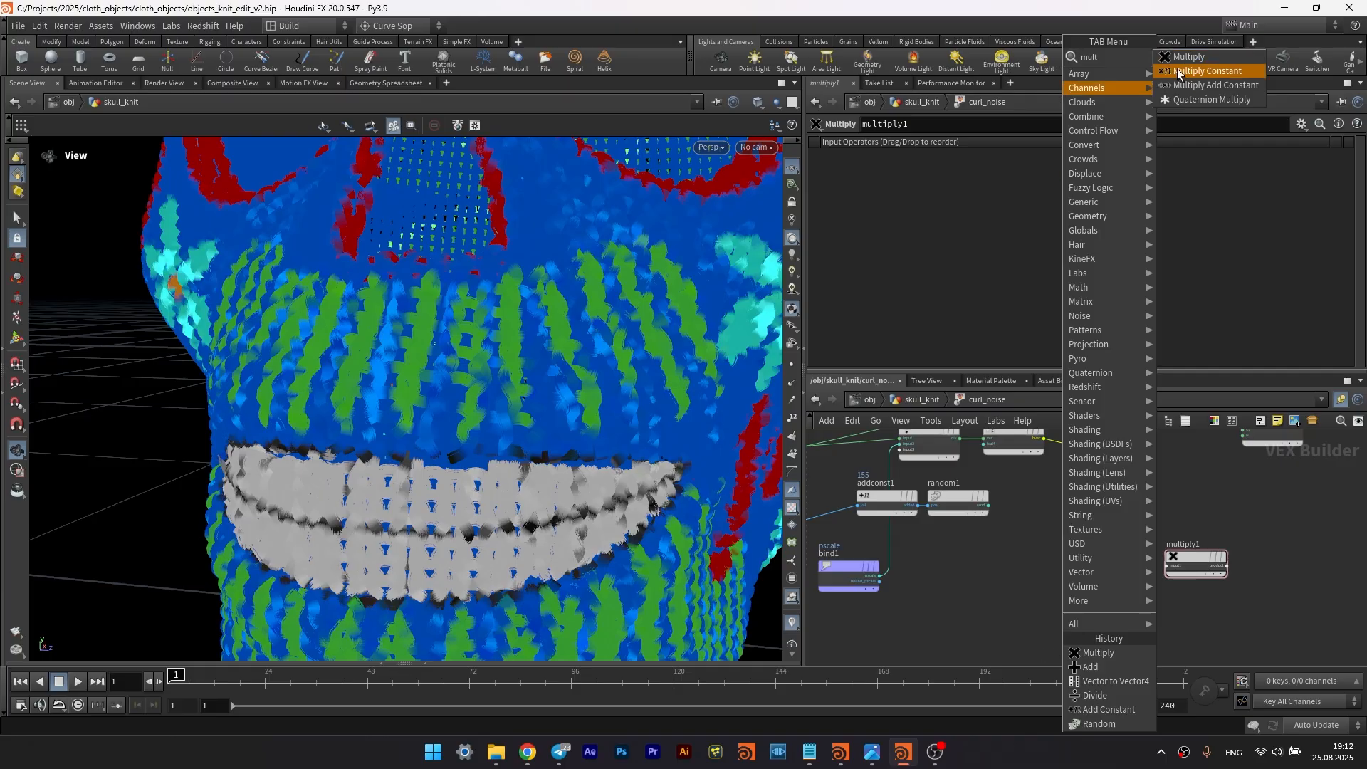
key("Down")
key("Return")
left_click(992, 515)
left_click_drag(998, 504, 1003, 502)
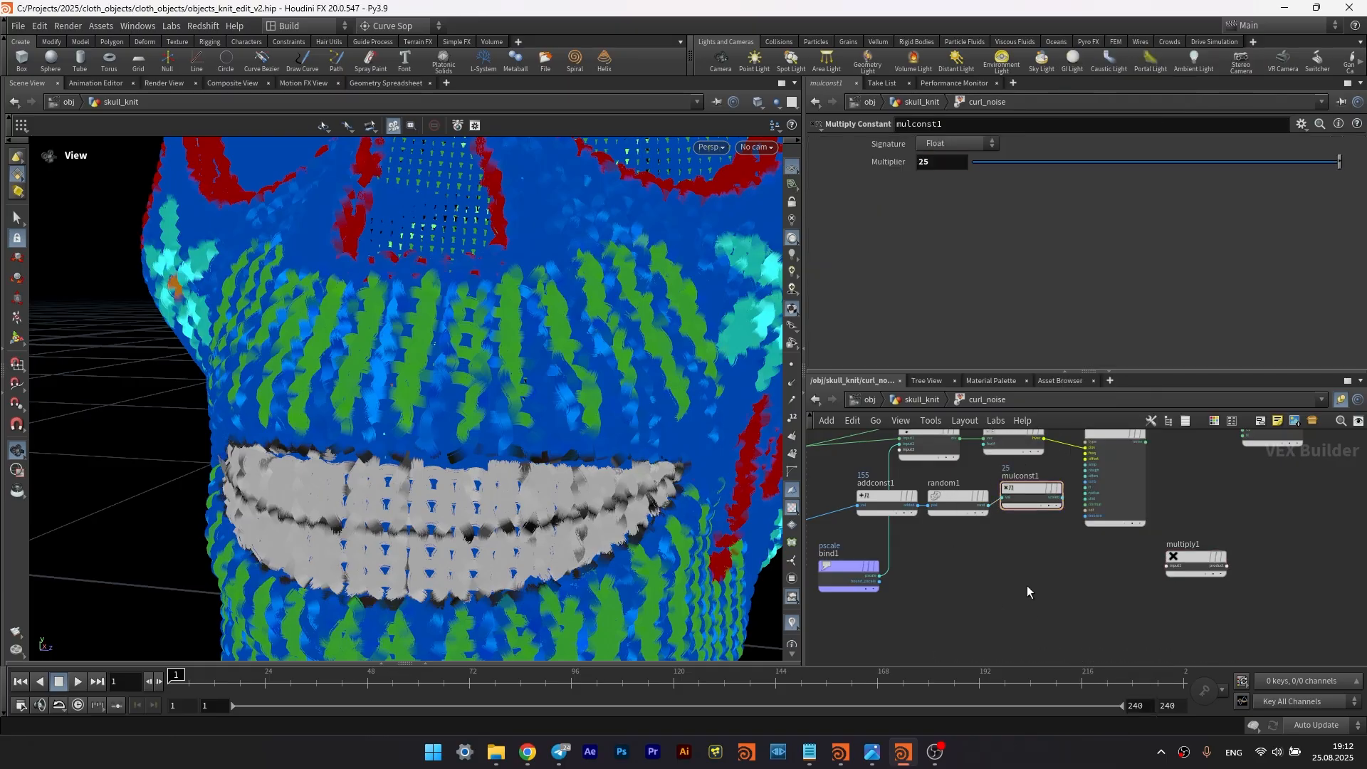
- Wire the output of the 25 Multiply Constant into the fourth component of the Vector to Vector4 node
middle_click_drag(1027, 585, 1019, 651)
left_click(1056, 564)
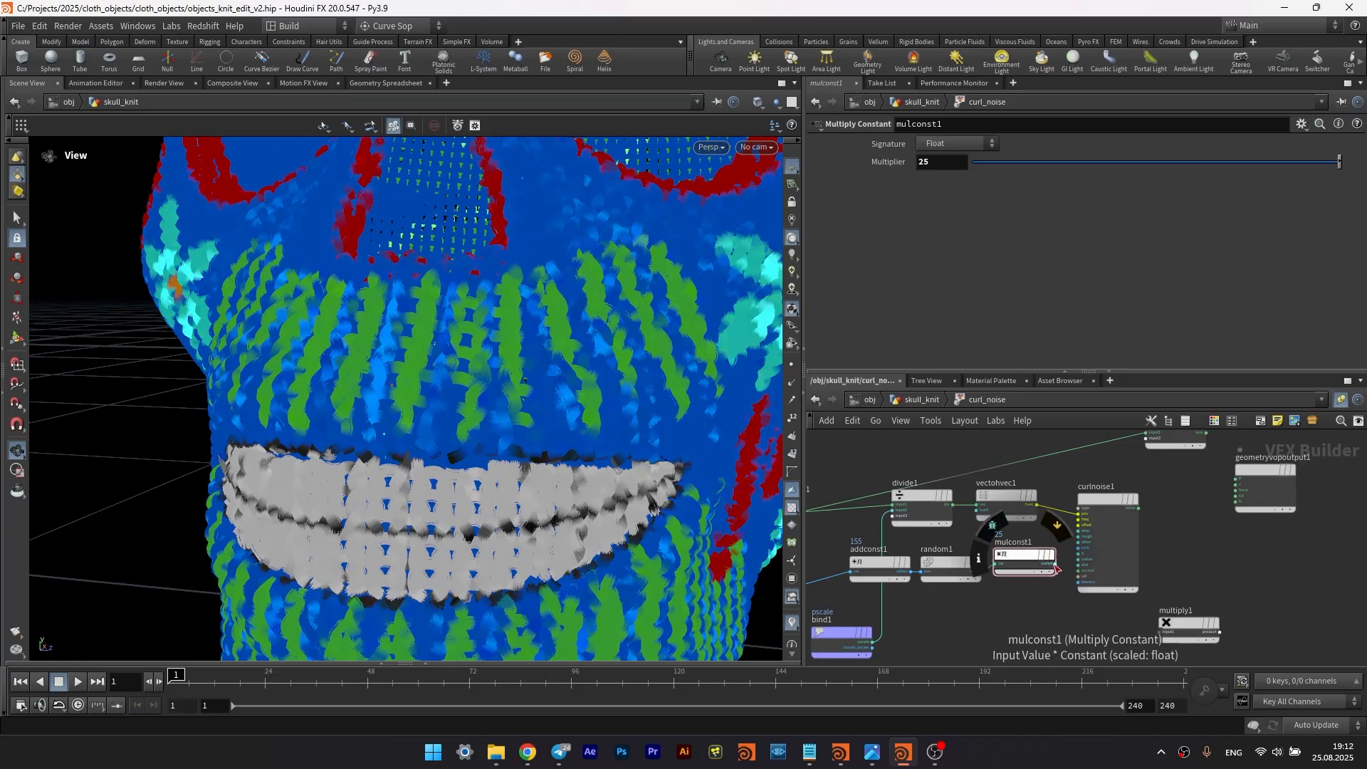
left_click(986, 514)
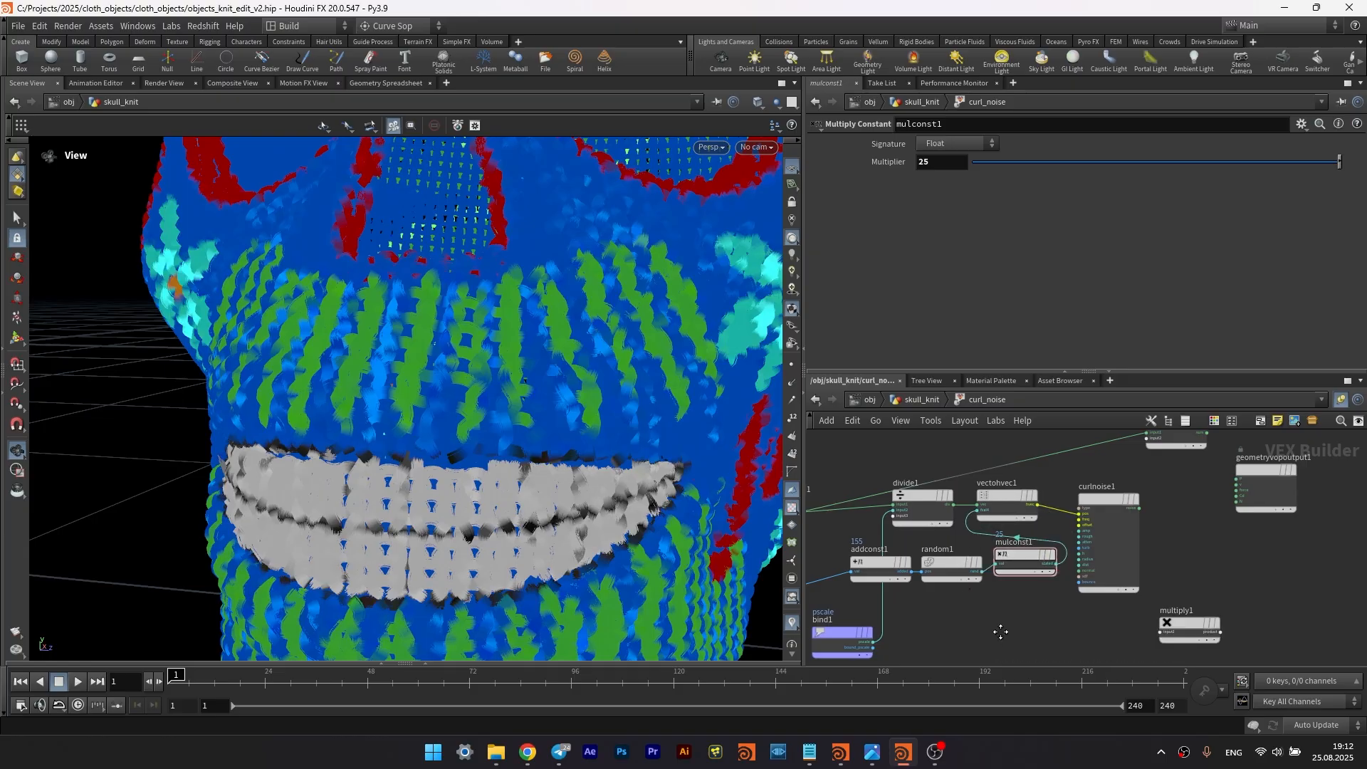
- Move the Divide node back and insert a Multiply Constant of .5 between it and the Vector to Vector4 node
scroll(997, 570, "down", 3)
left_click_drag(929, 526, 872, 490)
key("Tab")
mouse_move(947, 287)
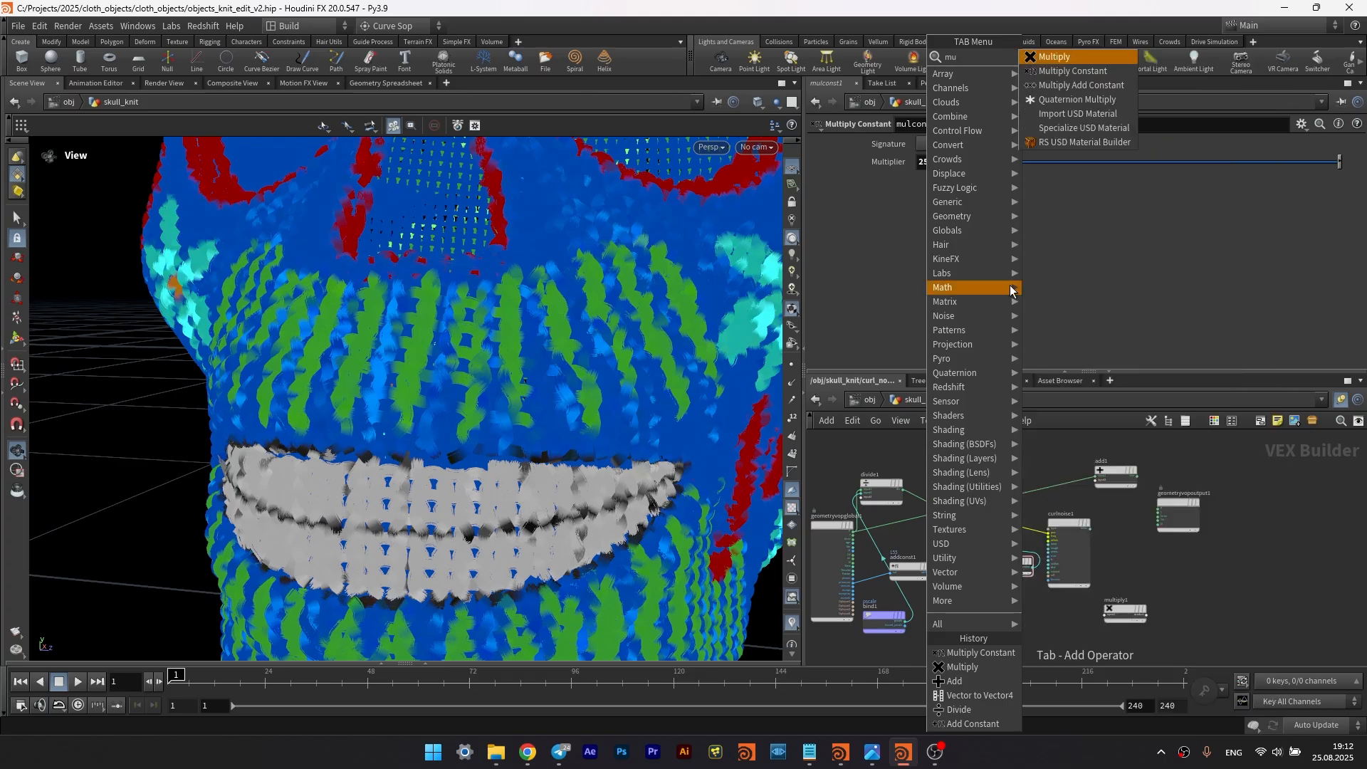
left_click(1082, 70)
left_click(931, 505)
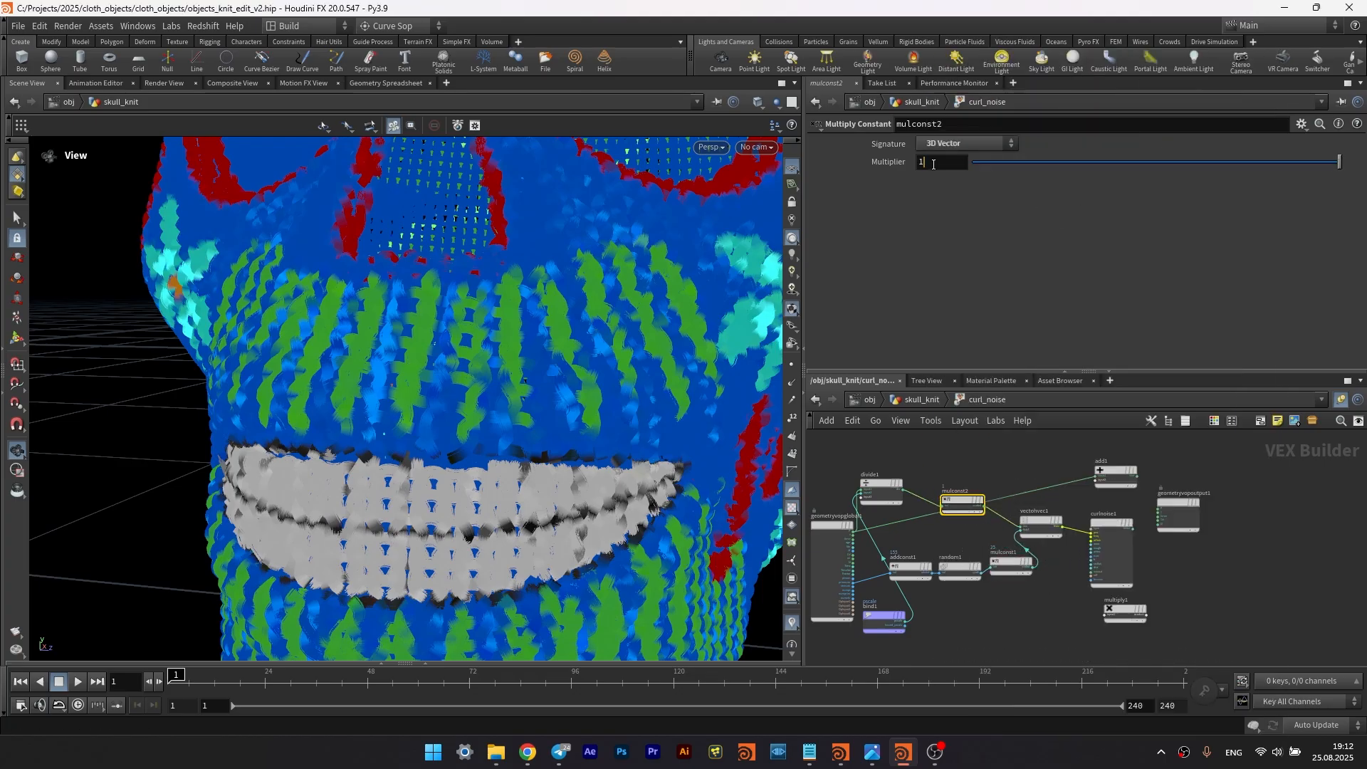
type(".5")
key("Return")
- Add a Power node below the Random node and feed its value from the Random output
scroll(925, 513, "up", 3)
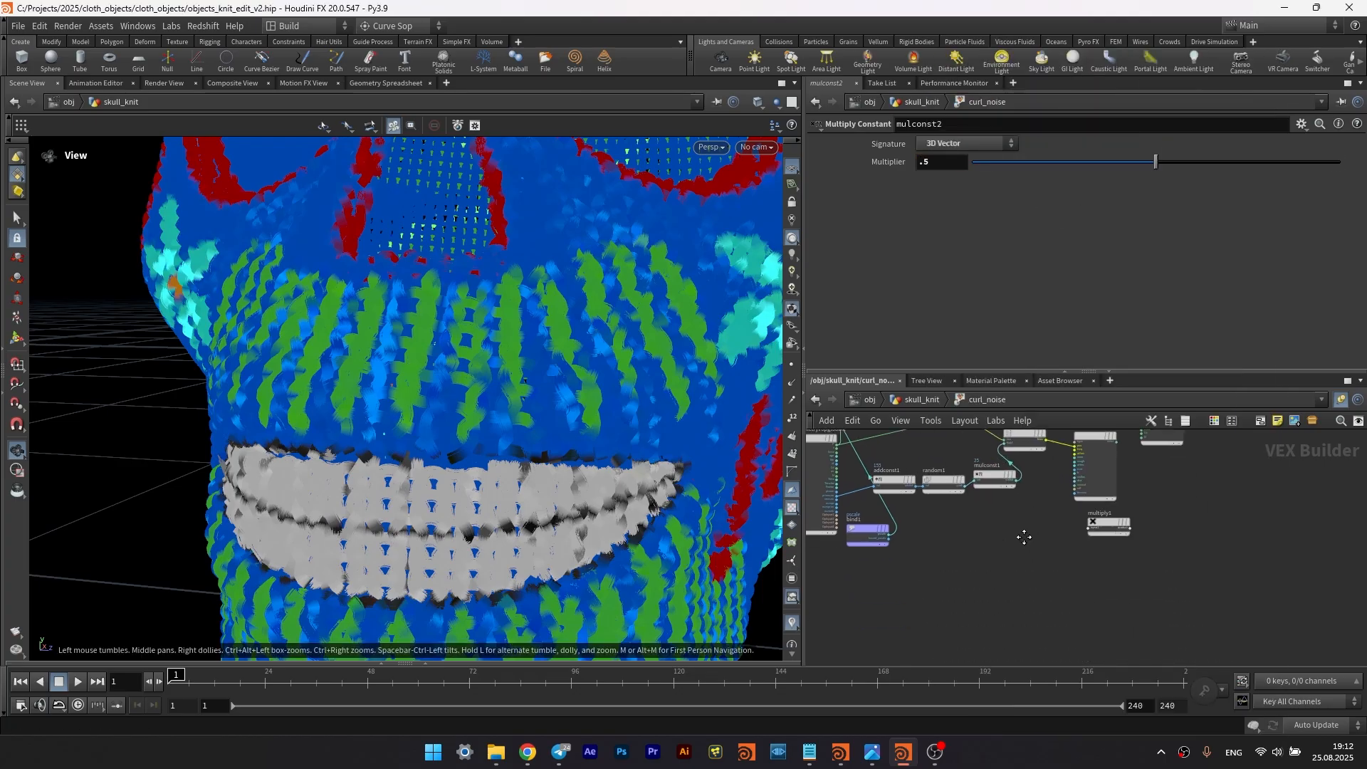
key("Tab")
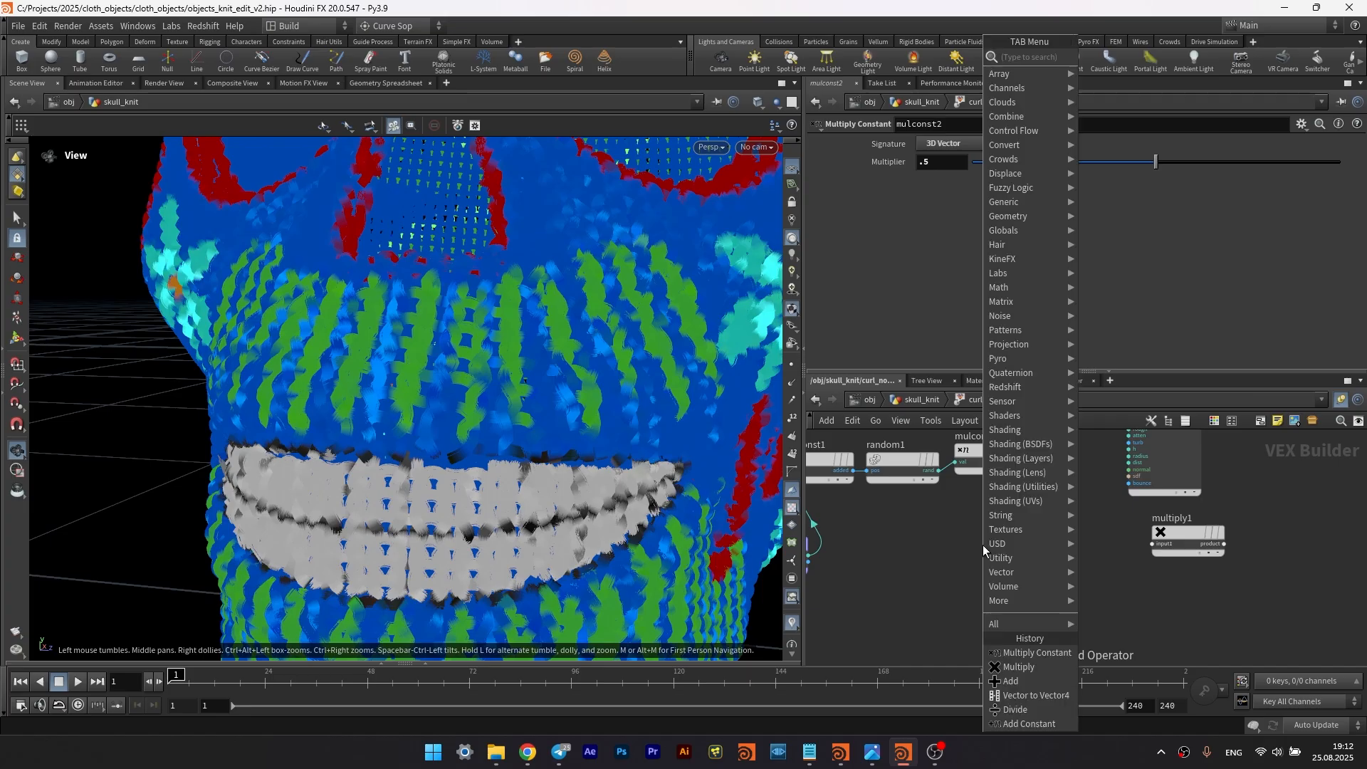
type("pow")
left_click(1154, 55)
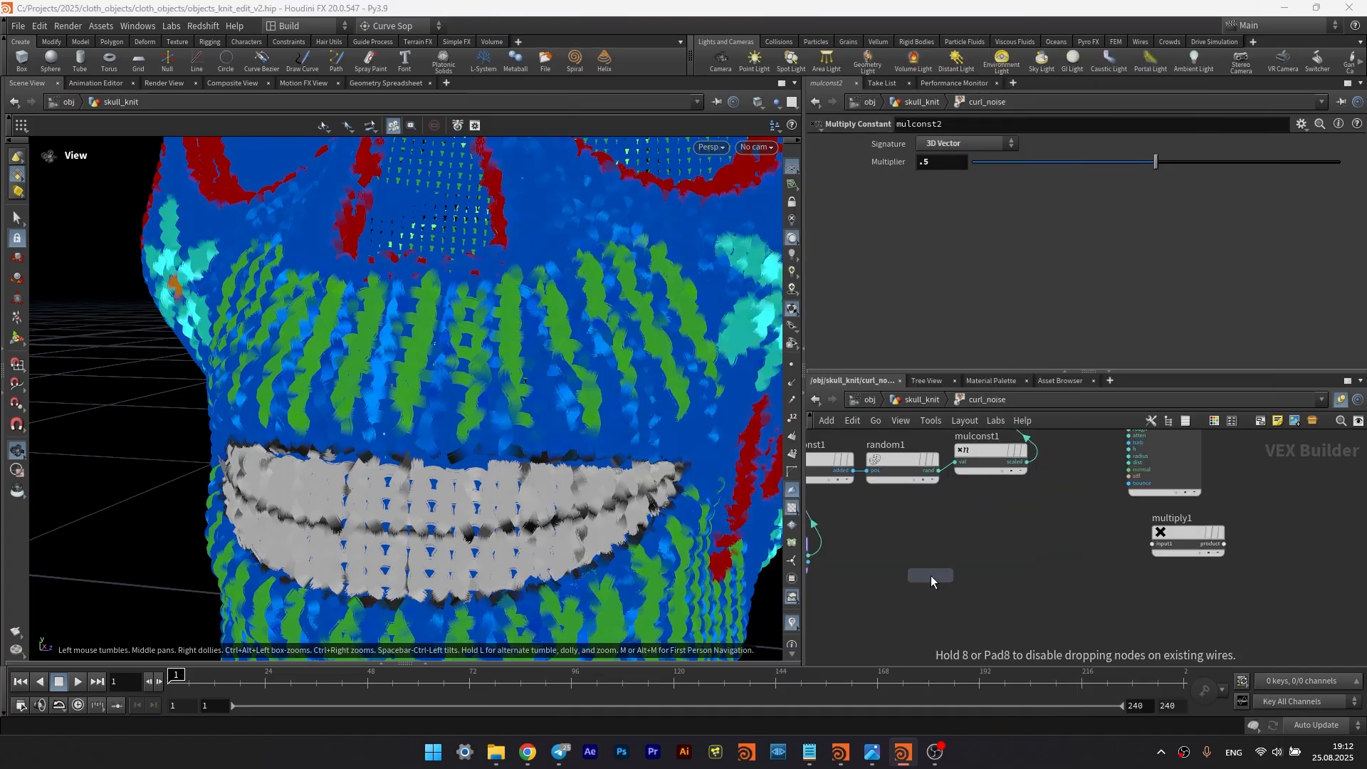
left_click(930, 575)
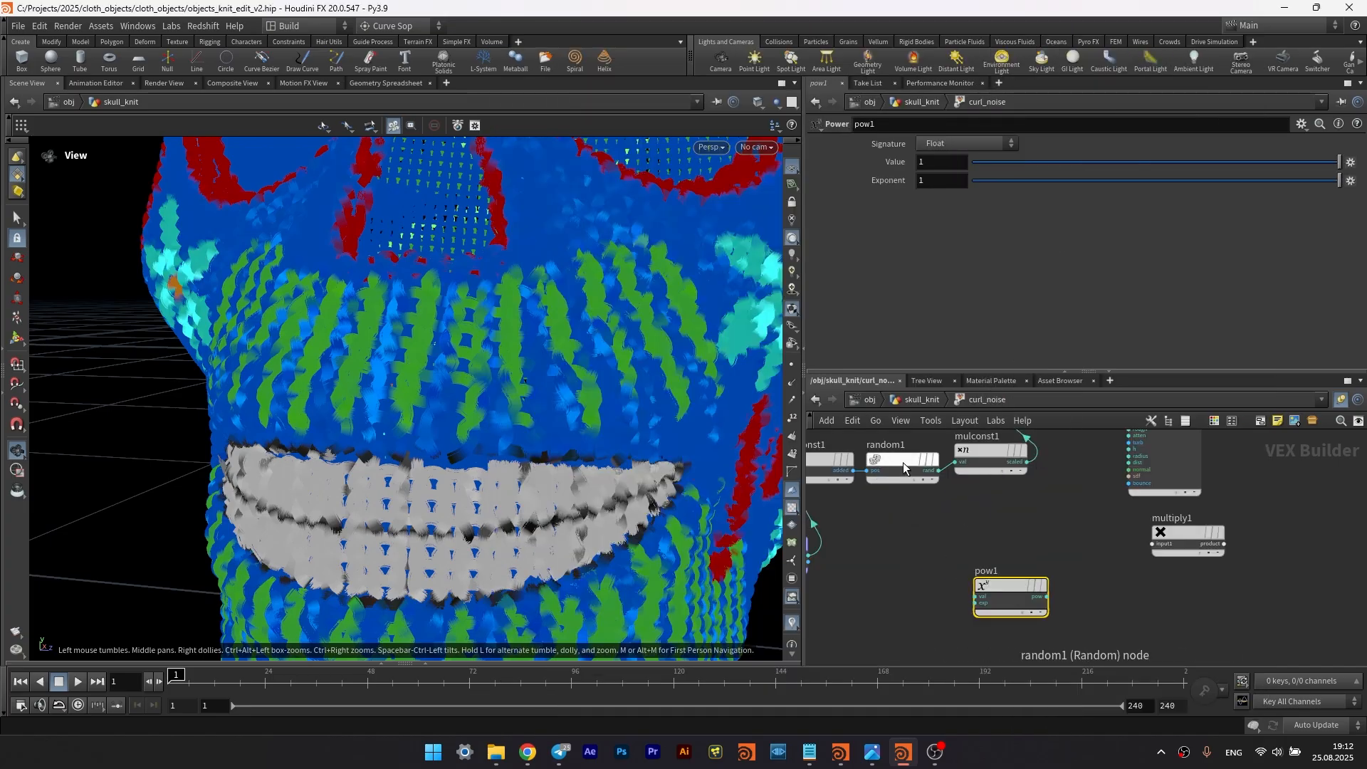
left_click_drag(940, 471, 974, 596)
middle_click_drag(1118, 591, 983, 571)
- Add a Fit Range node after the Power node, fed by the Power output
key("Tab")
type("fit")
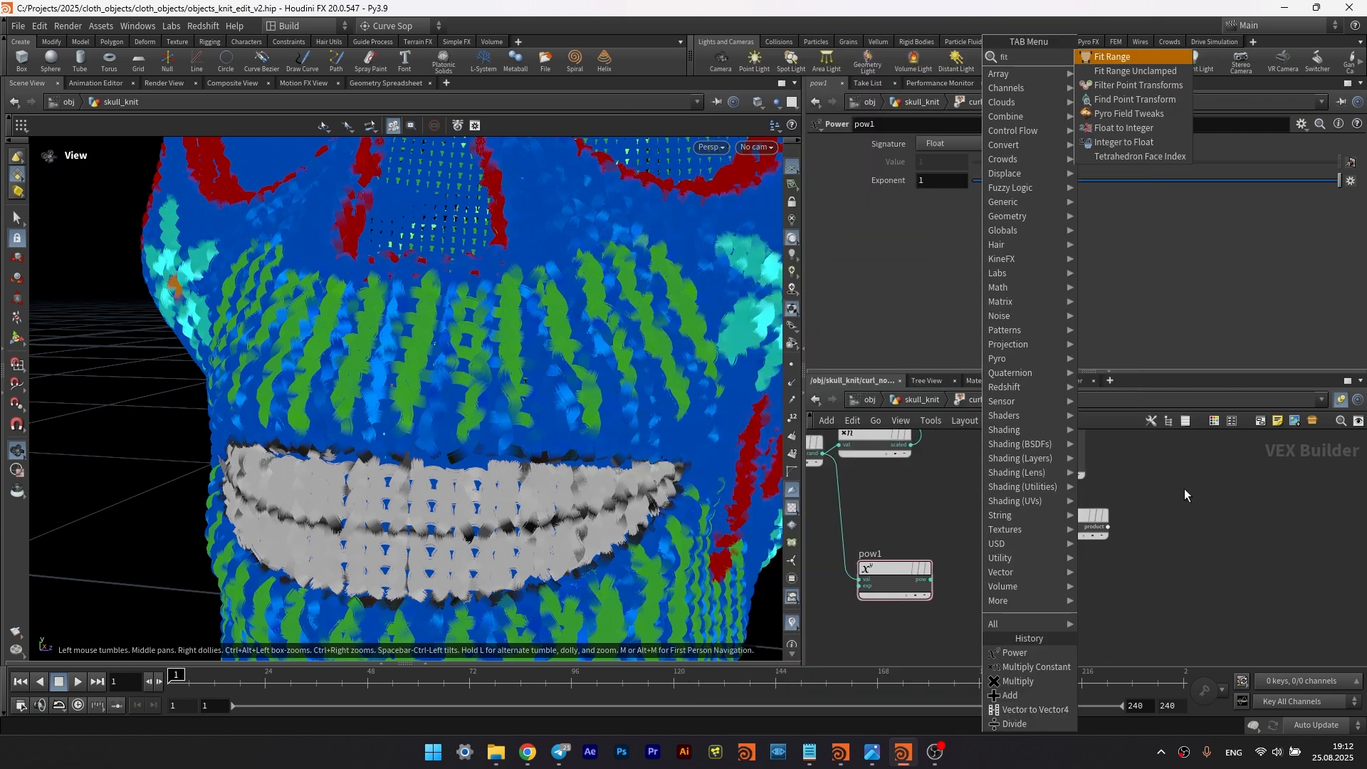
left_click(1138, 57)
left_click(997, 591)
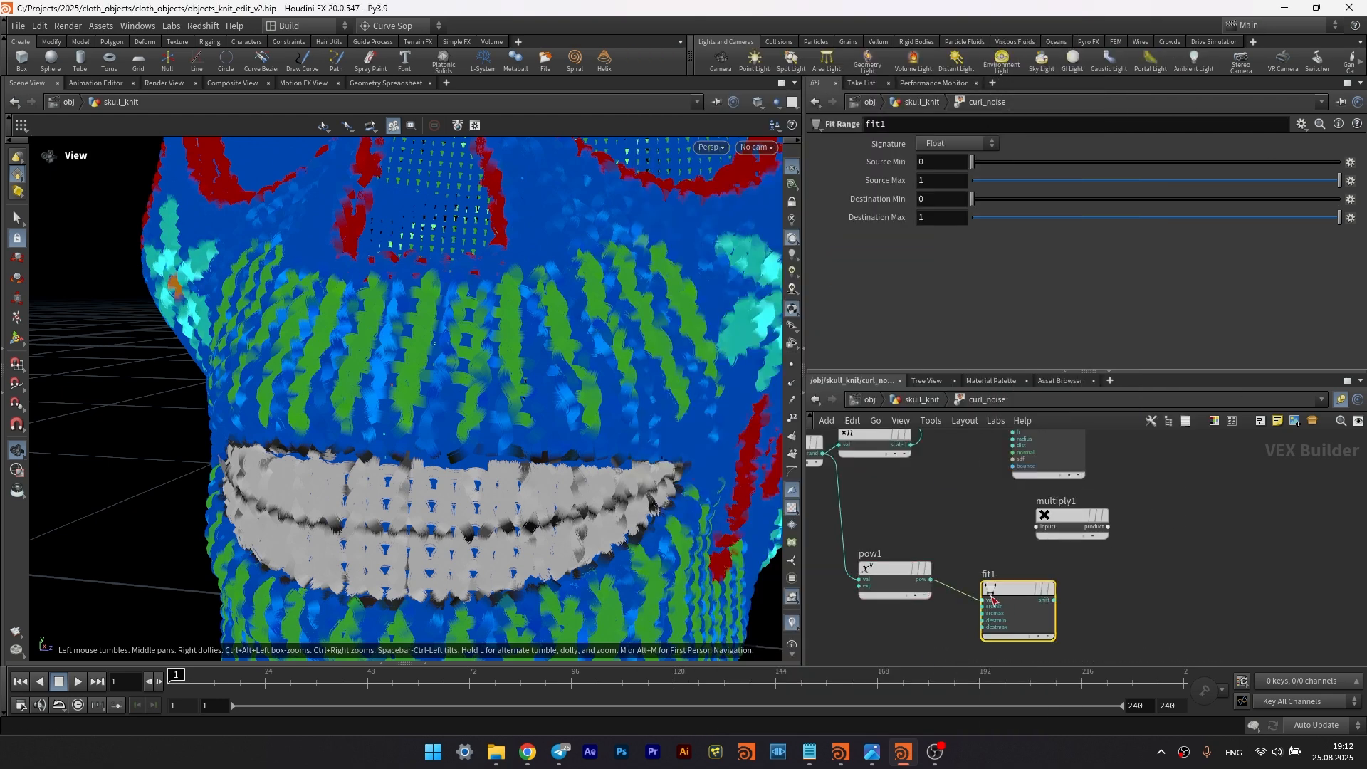
left_click_drag(1007, 590, 997, 580)
- Reposition the Multiply node and wire the Curl Noise output into its first input
middle_click_drag(1093, 550, 1040, 573)
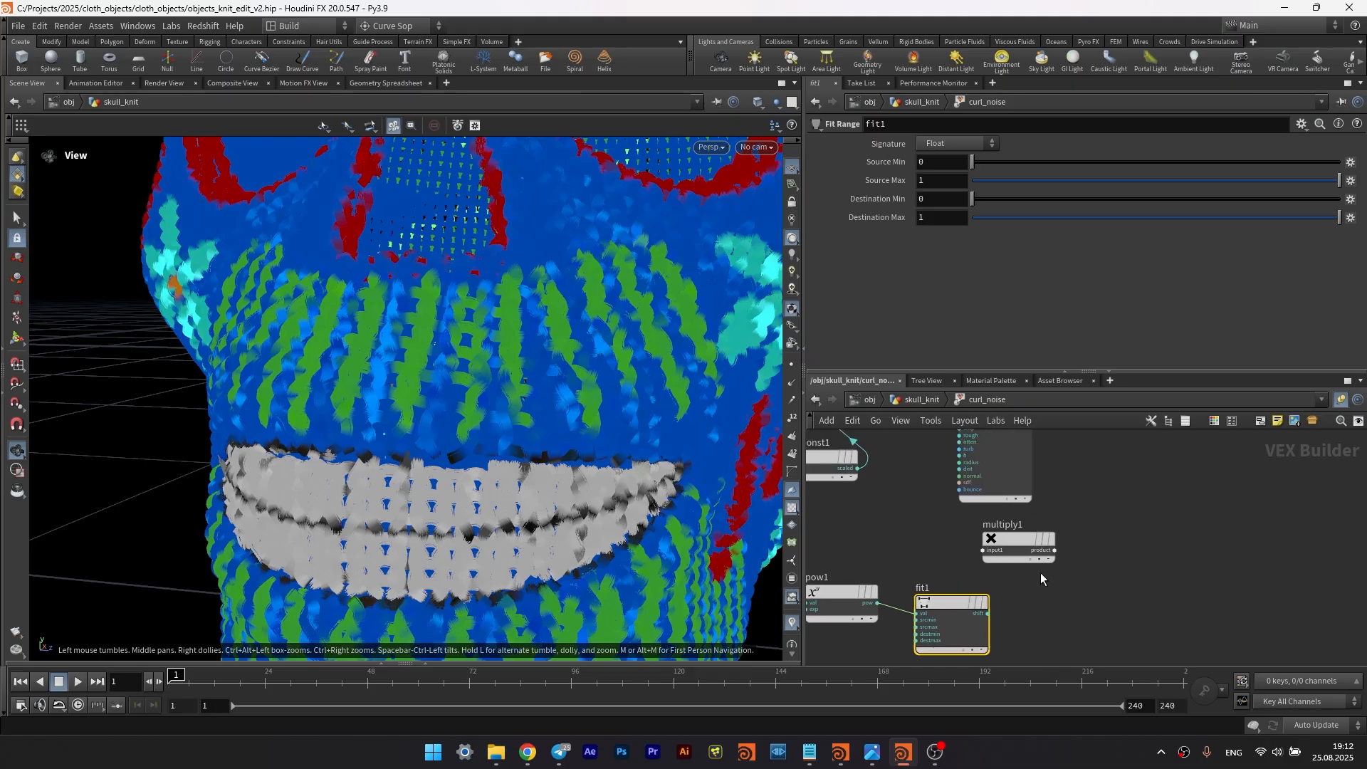
left_click_drag(1009, 535, 1134, 540)
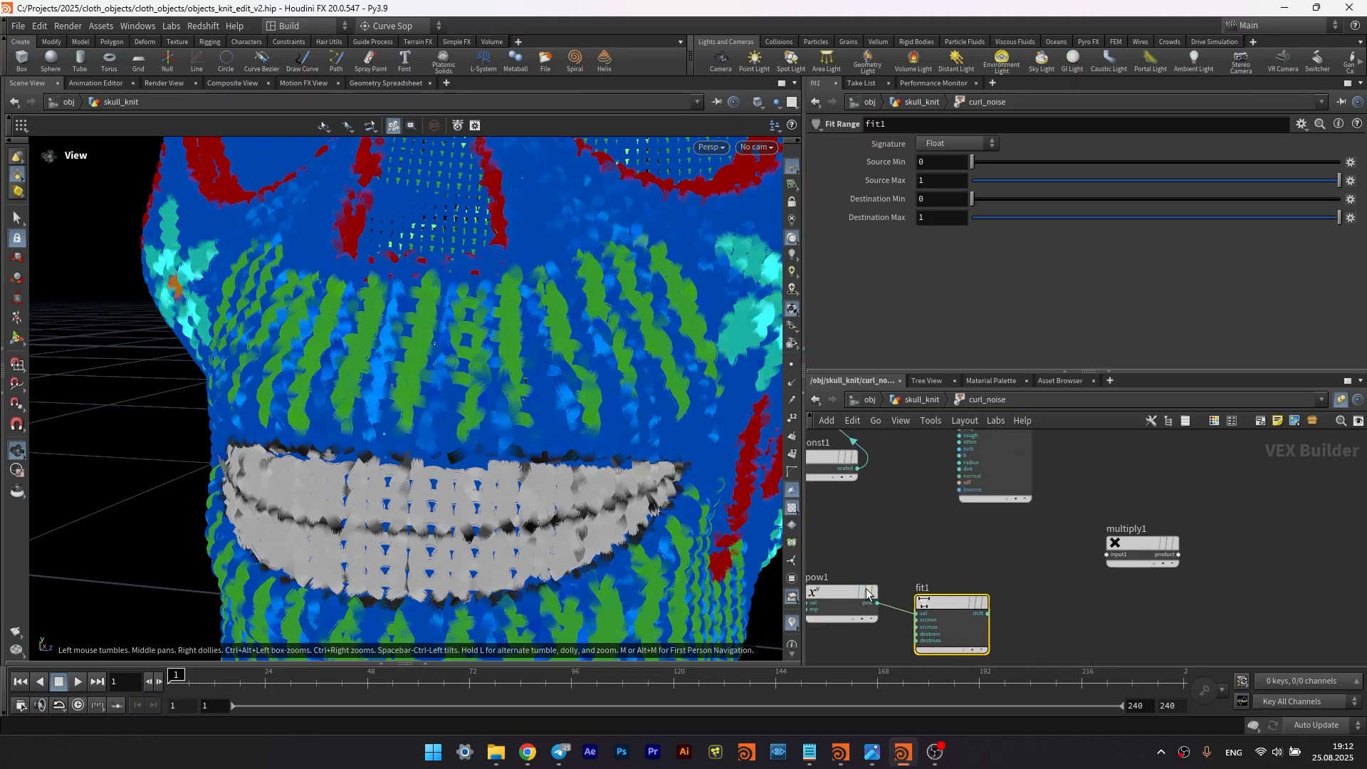
middle_click_drag(1111, 545, 1052, 613)
left_click(973, 468)
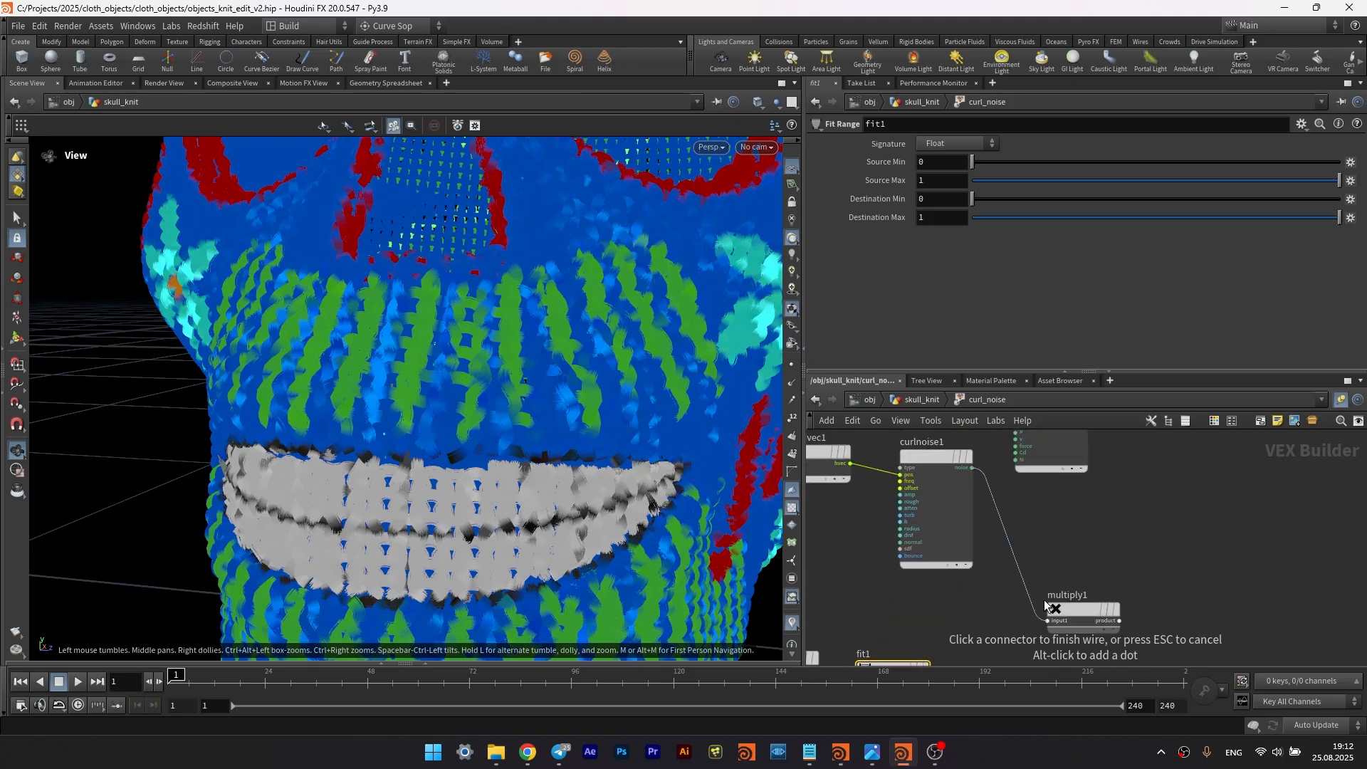
left_click(1046, 616)
- Wire the upstream driver value and the Fit Range output into the Multiply node's second and third inputs
middle_click_drag(939, 600, 1031, 493)
middle_click_drag(824, 510, 1010, 544)
left_click(912, 564)
middle_click_drag(1210, 548, 916, 540)
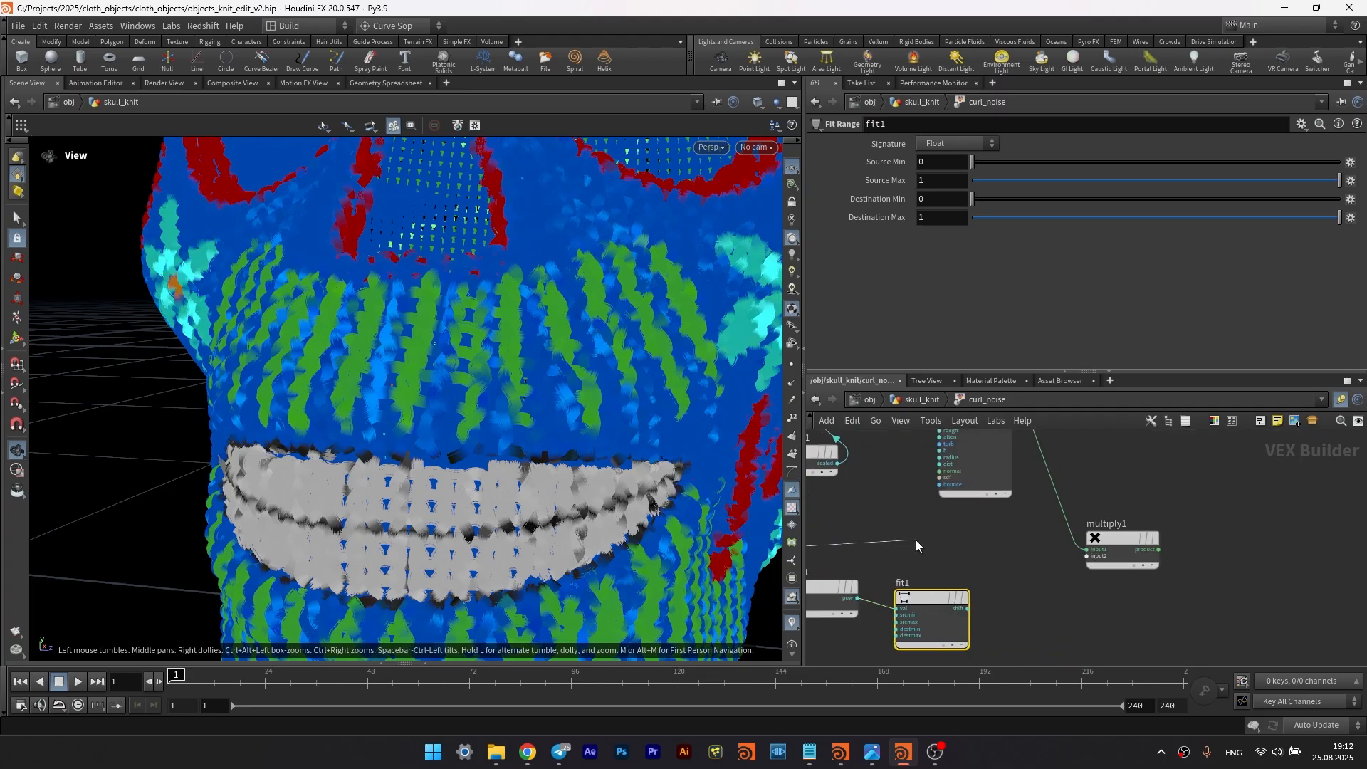
left_click(1088, 557)
left_click(967, 609)
left_click(1088, 562)
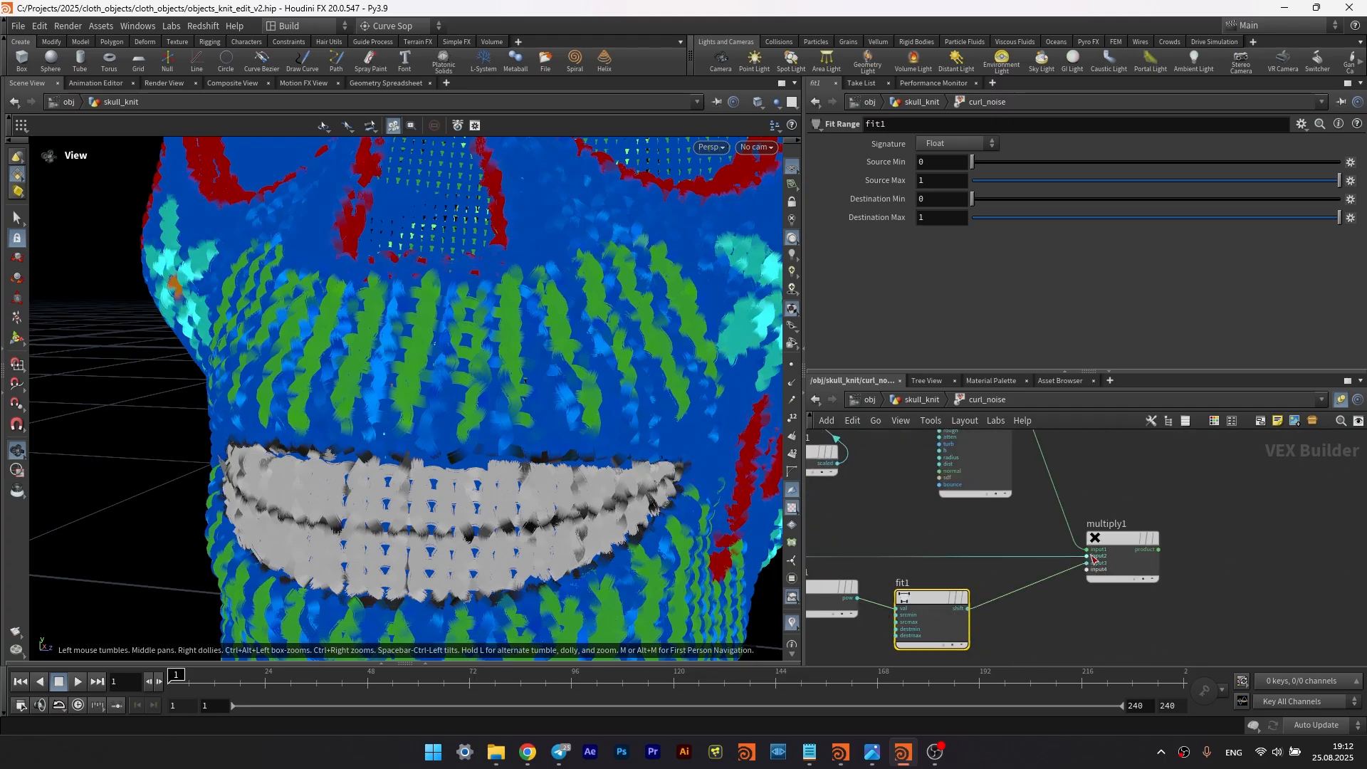
- Feed the Multiply product into the Add node, wire the sum to the output's P, and rearrange the Add and output nodes
middle_click_drag(1122, 516, 1121, 624)
left_click(1173, 581)
left_click(918, 455)
left_click(990, 450)
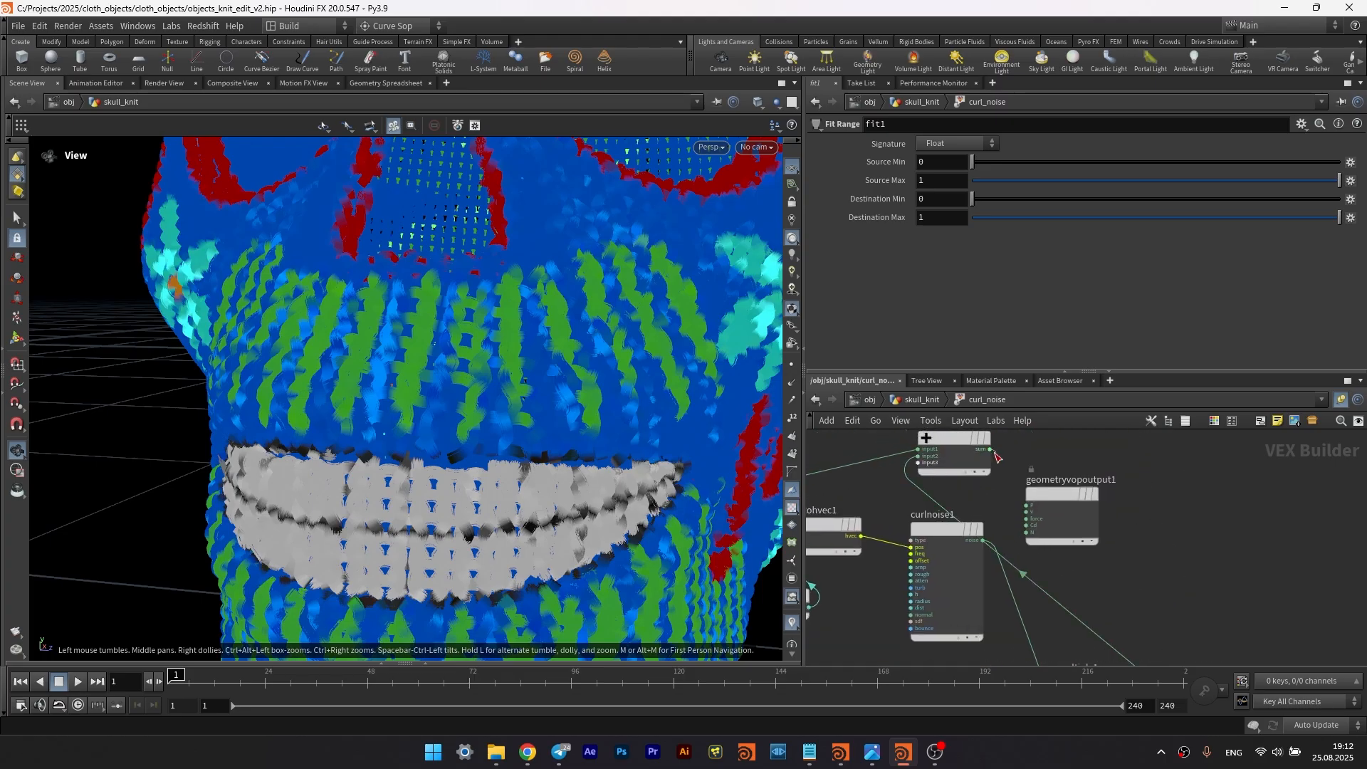
left_click(1027, 505)
left_click_drag(1032, 492, 1154, 490)
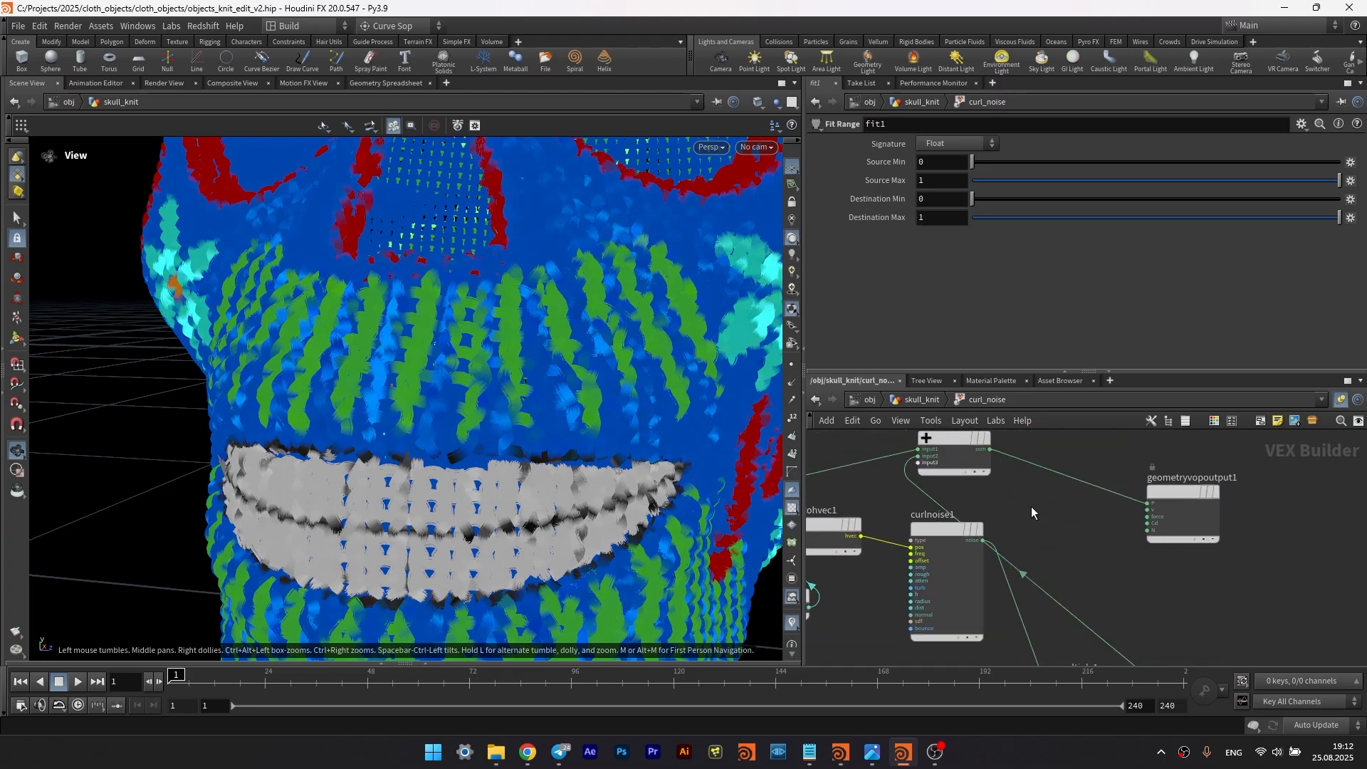
middle_click_drag(1031, 507, 1033, 541)
left_click_drag(946, 472, 1047, 552)
middle_click_drag(1145, 606, 1185, 515)
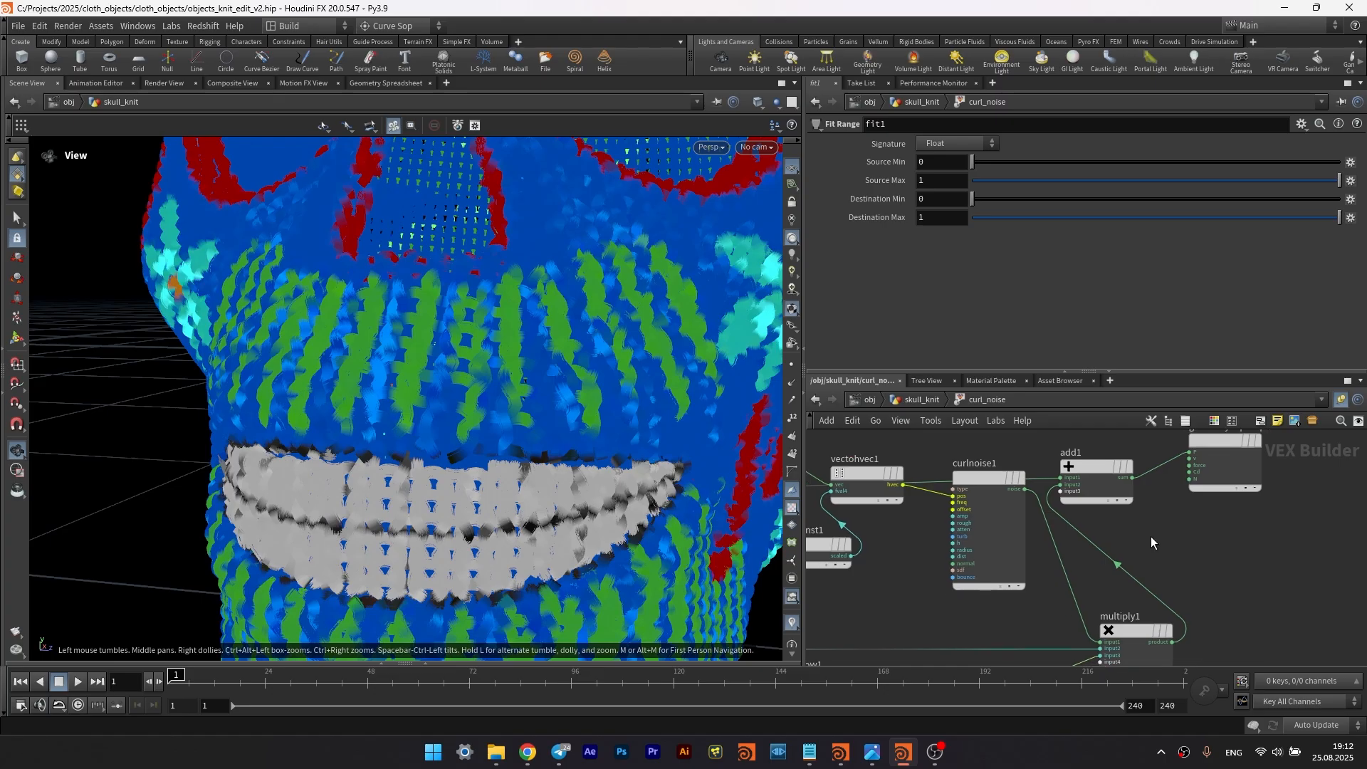
- Promote the Curl Noise node's amplitude and roughness inputs to parameters
scroll(1025, 555, "up", 3)
right_click(902, 486)
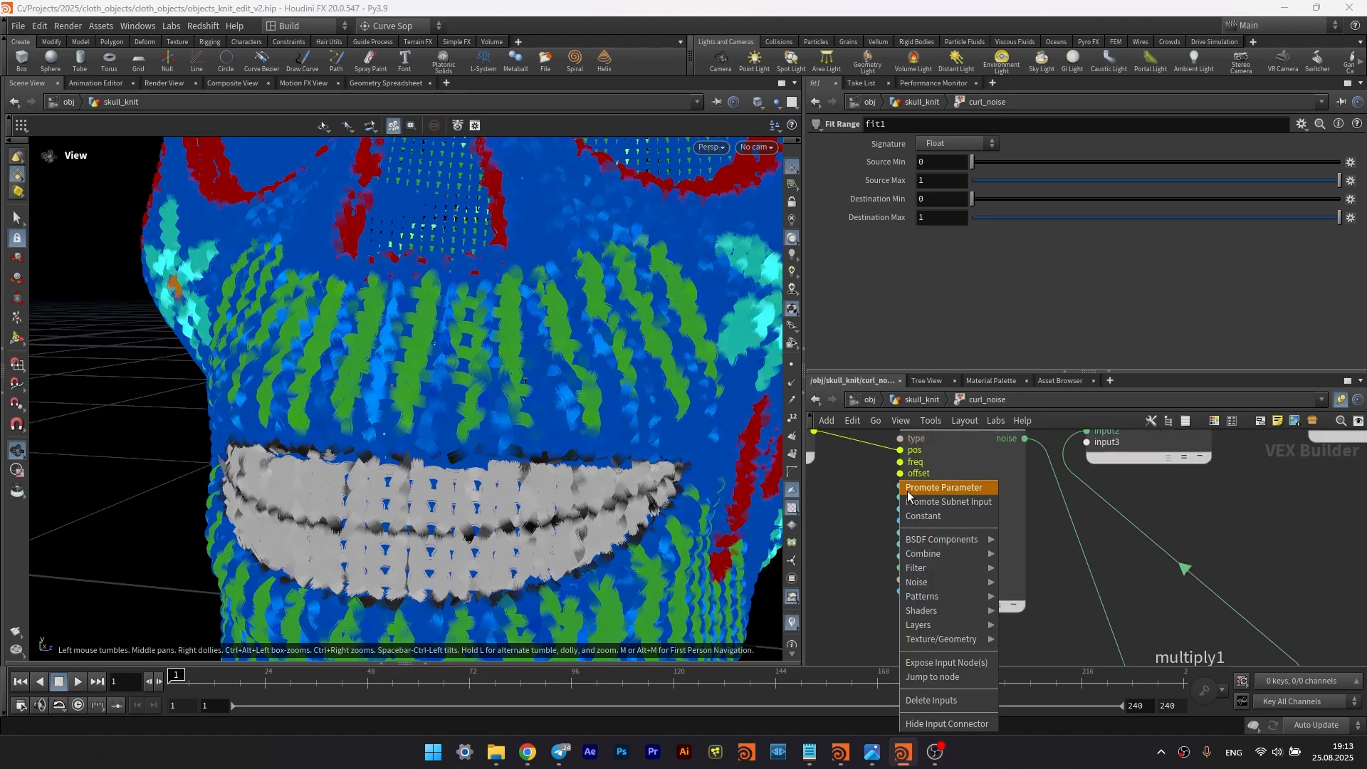
left_click(908, 491)
right_click(902, 497)
left_click(907, 500)
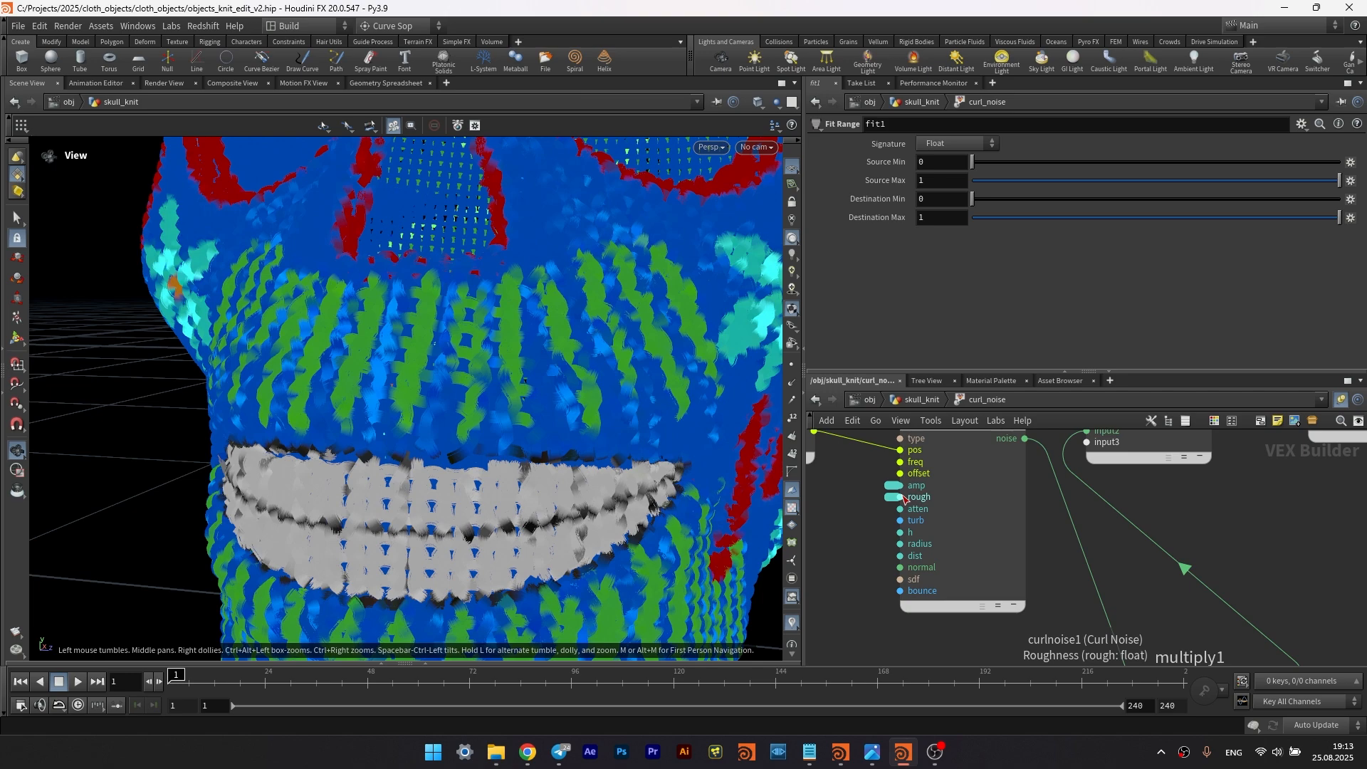
- Return to the skull_knit network, display curl_noise, and set its Amplitude to 0.213 and Roughness to 0.163
scroll(919, 463, "down", 6)
key("u")
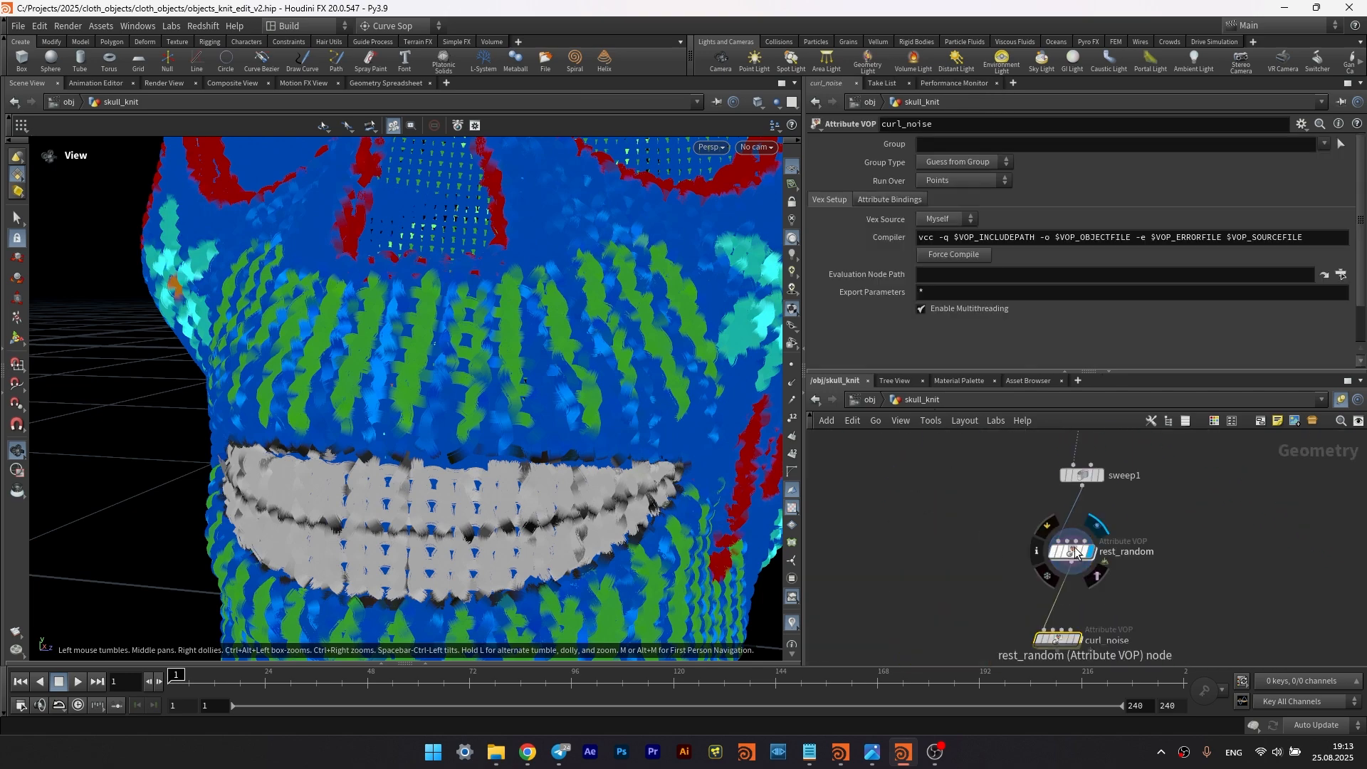
left_click(1076, 641)
scroll(937, 318, "down", 1)
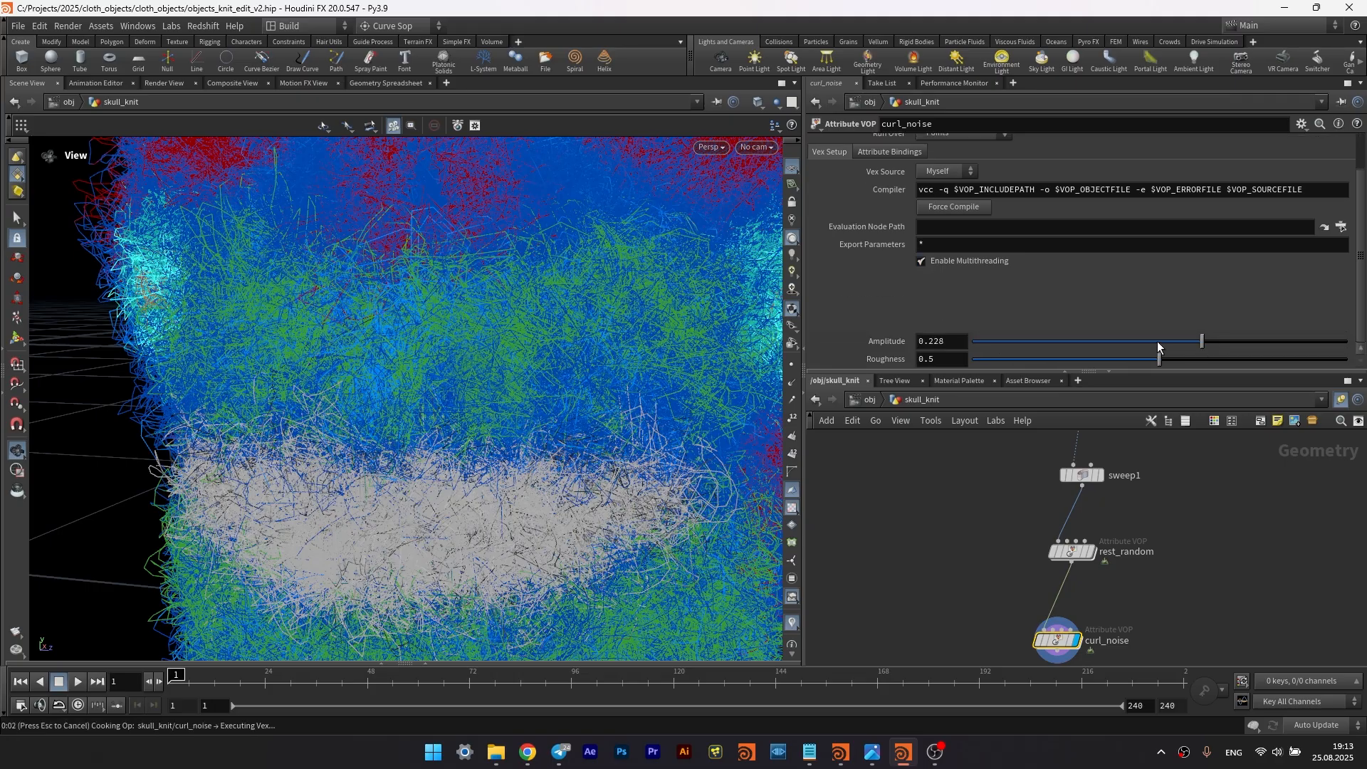
left_click_drag(1155, 339, 1034, 359)
- Examine the noise-displaced strands around the skull's teeth, nose and cheek from several angles and distances
right_click_drag(531, 301, 554, 290)
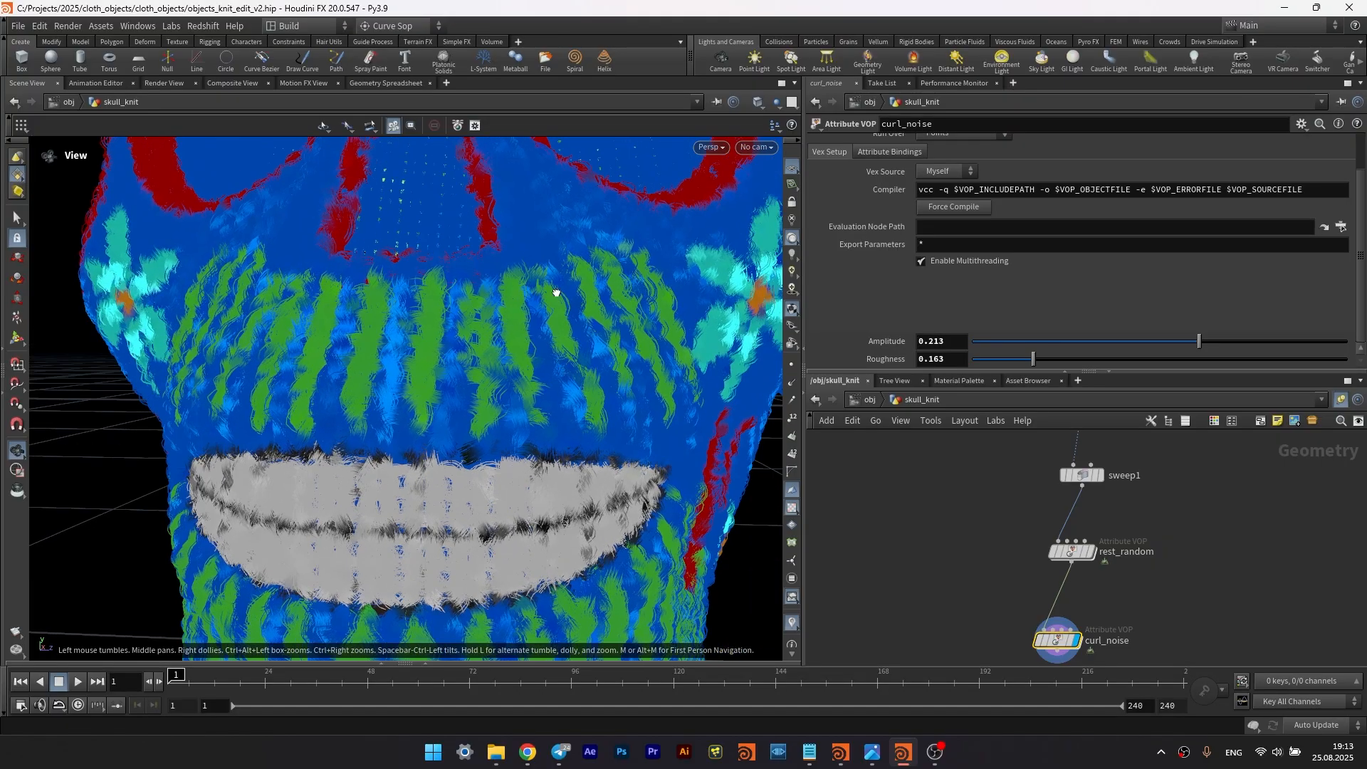
left_click_drag(554, 290, 507, 284)
right_click_drag(507, 284, 454, 304)
left_click_drag(454, 305, 366, 336)
scroll(521, 267, "down", 5)
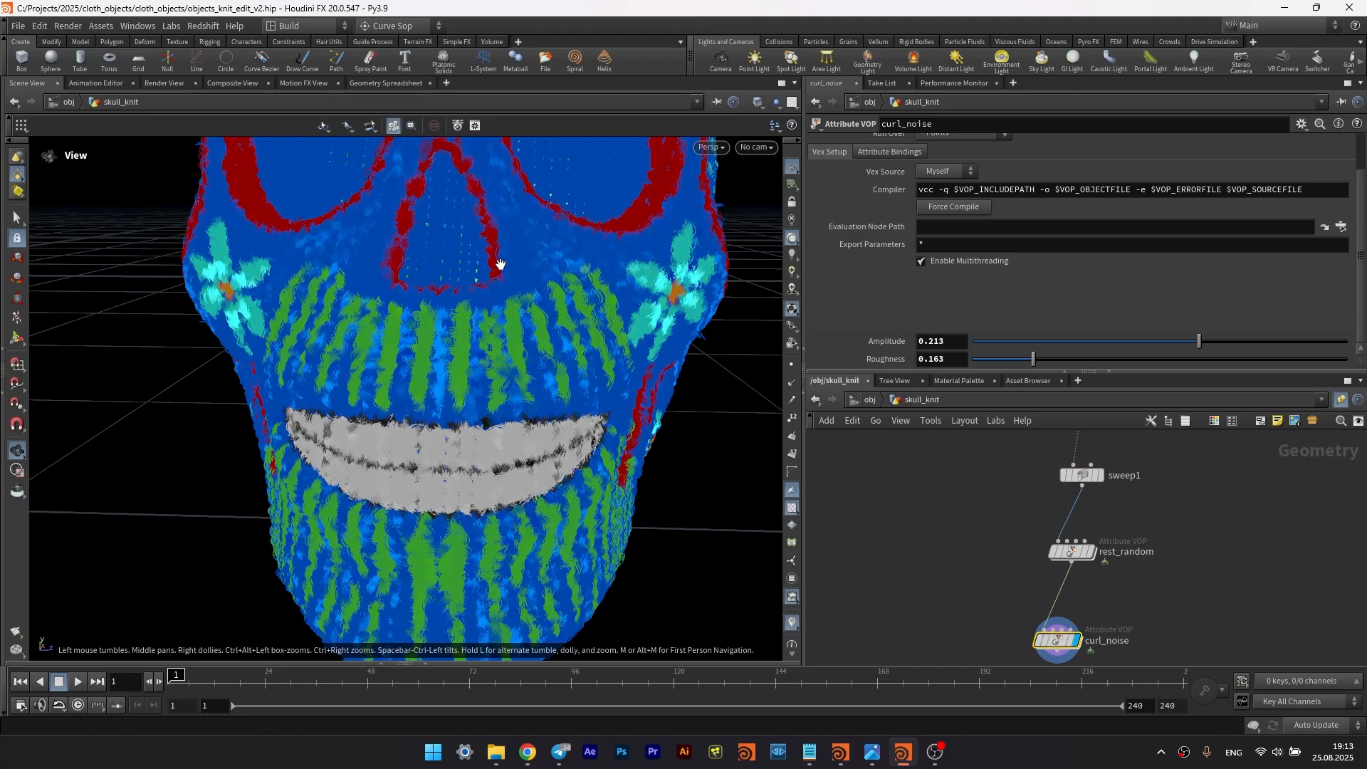
left_click_drag(508, 372, 510, 394)
scroll(489, 200, "up", 4)
left_click_drag(499, 224, 448, 351)
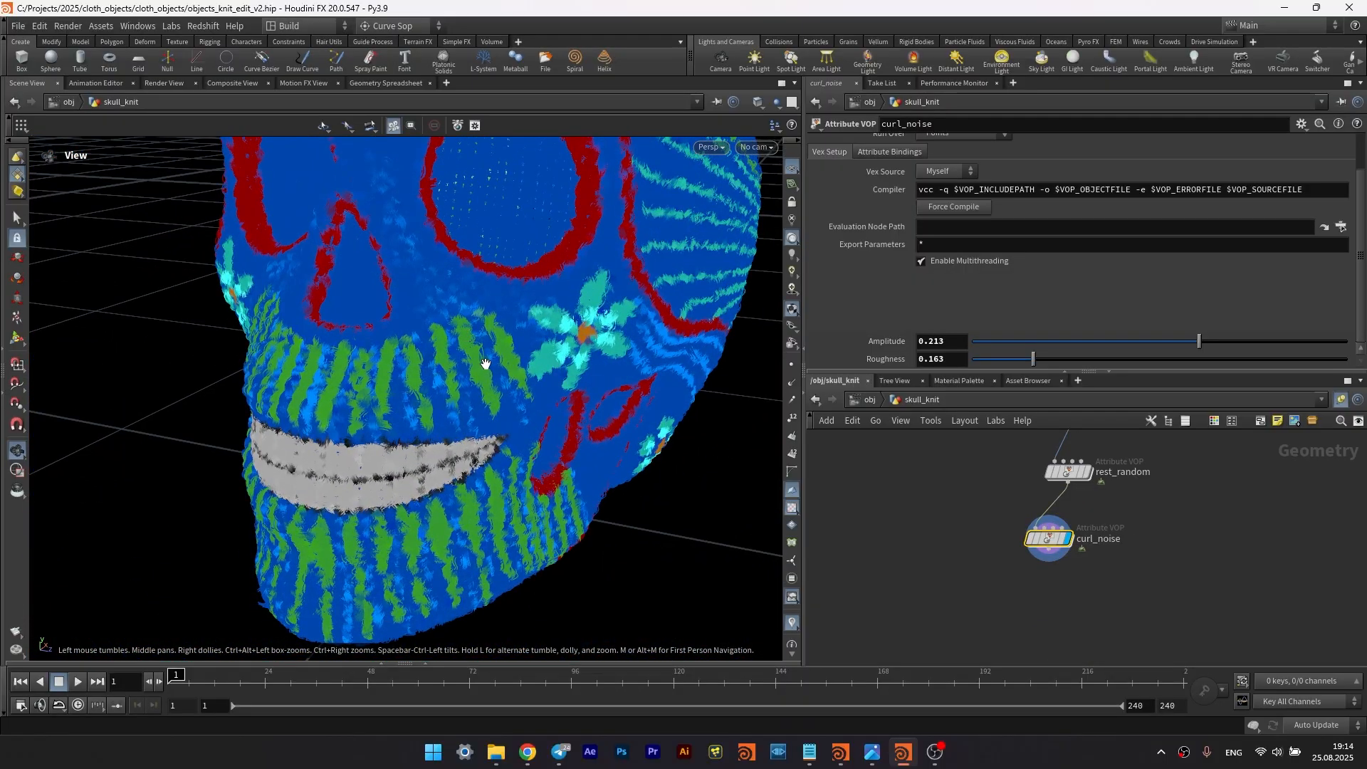
scroll(487, 361, "up", 2)
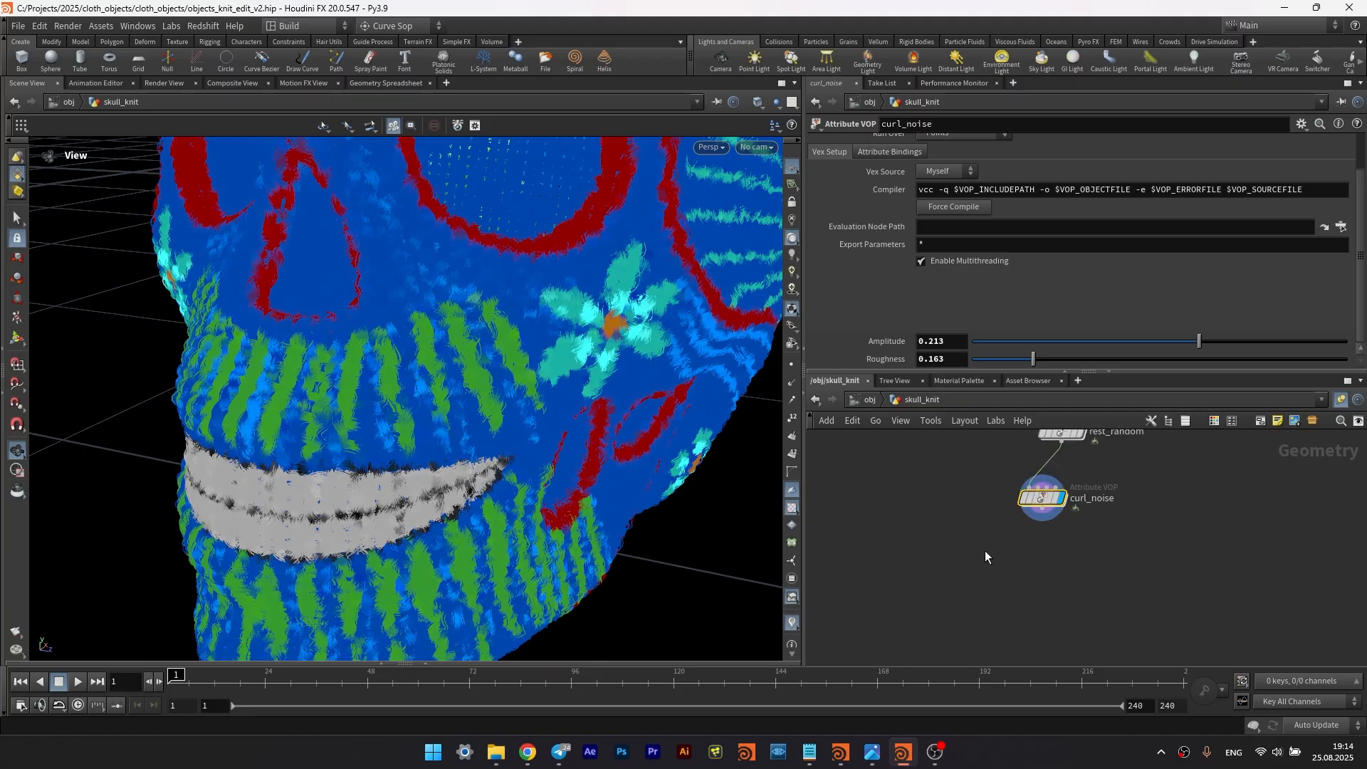
- Add an Attribute VOP below curl_noise, feed it from curl_noise, and open its inner network
key("Tab")
type("av")
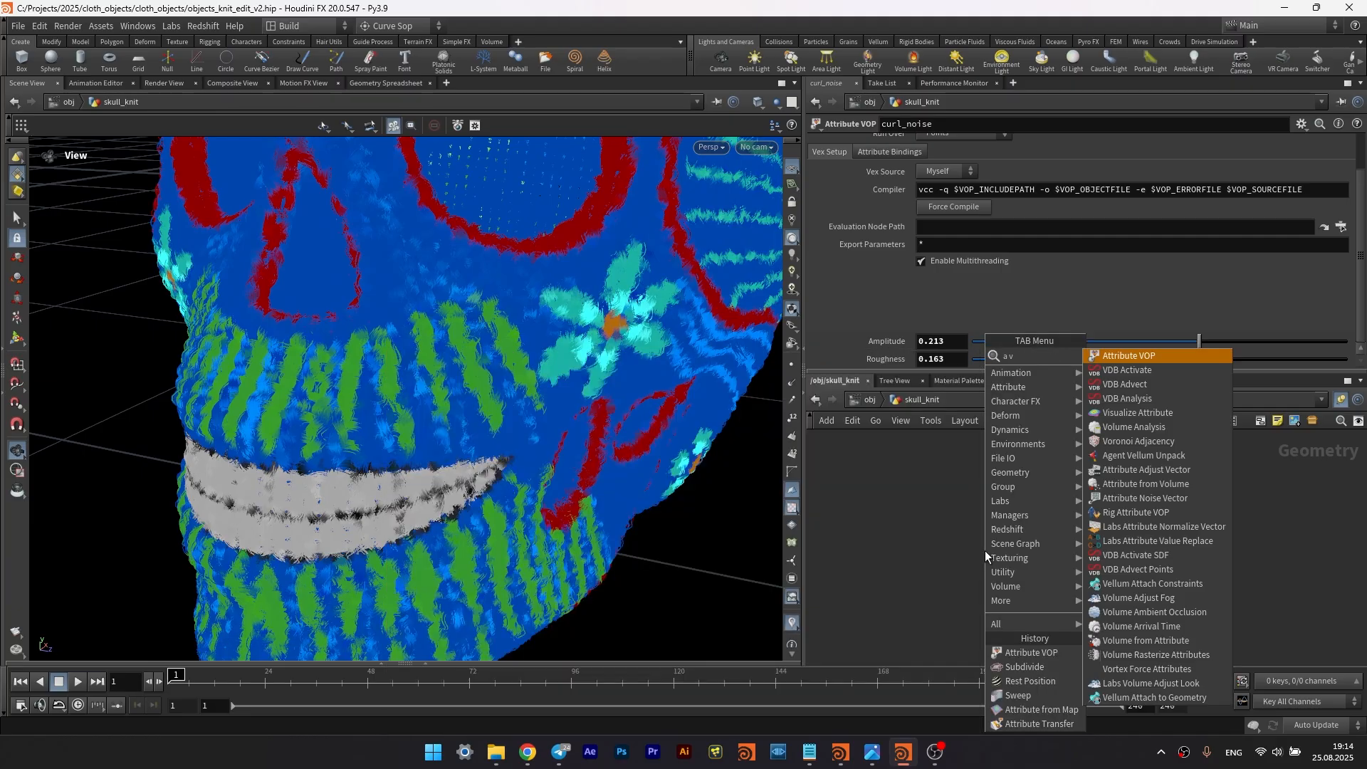
key("Return")
left_click(1047, 573)
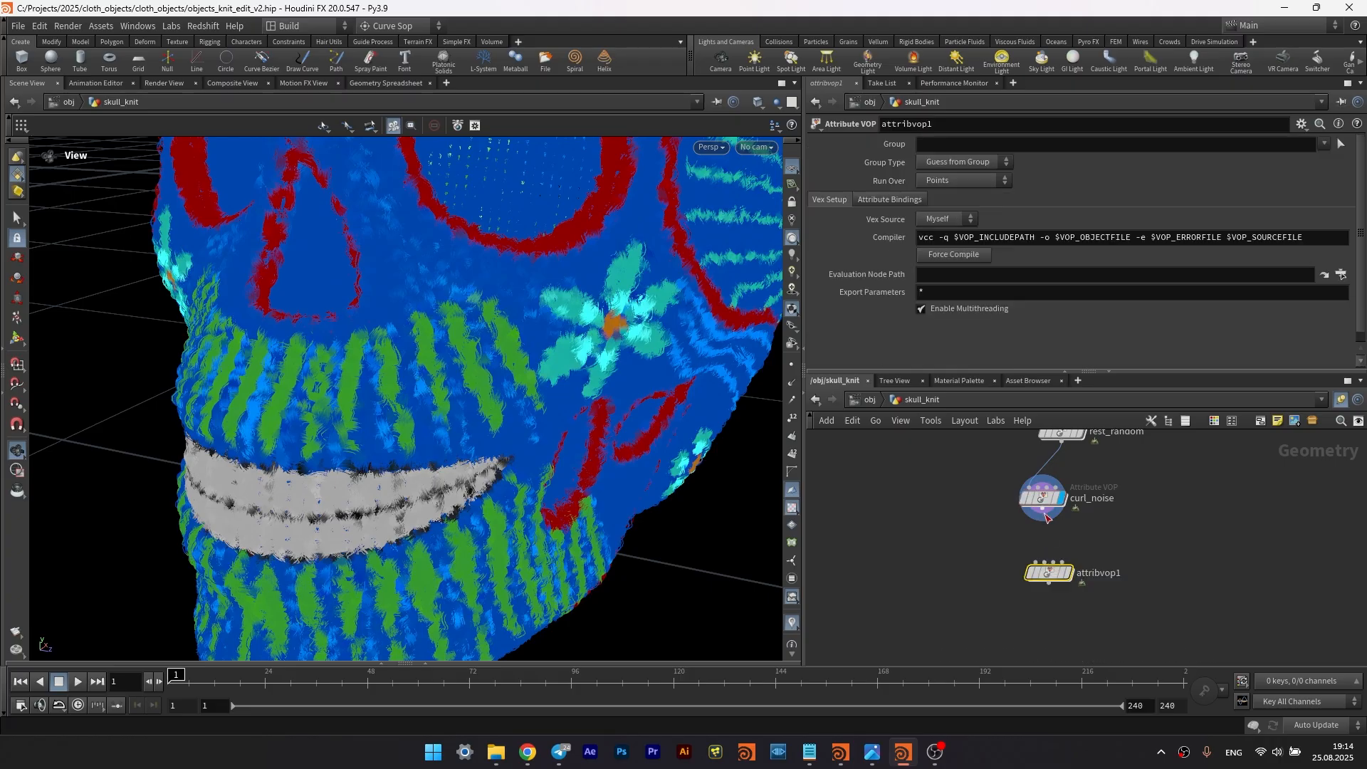
double_click(1046, 575)
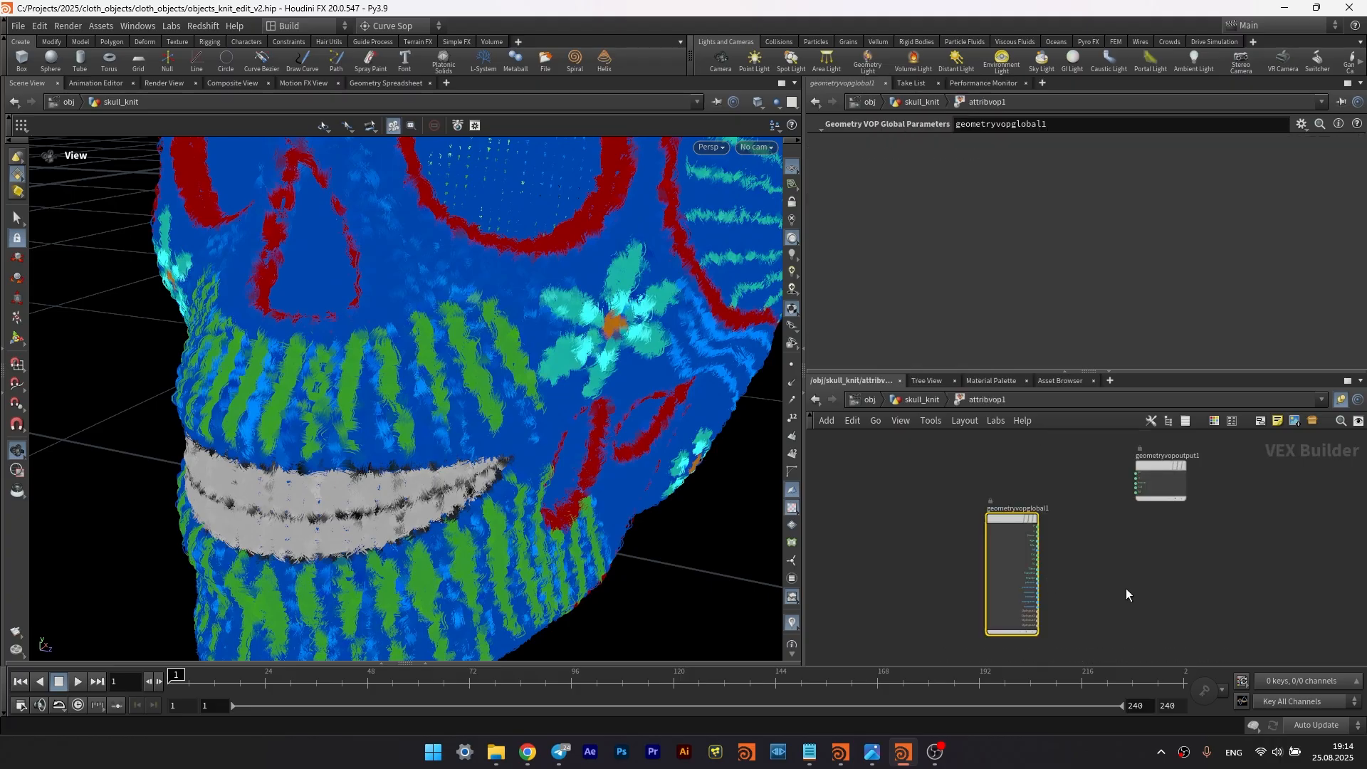
- Move the global parameters node aside and add a Subtract node between it and the output node
left_click_drag(1003, 517, 912, 516)
type("subtract")
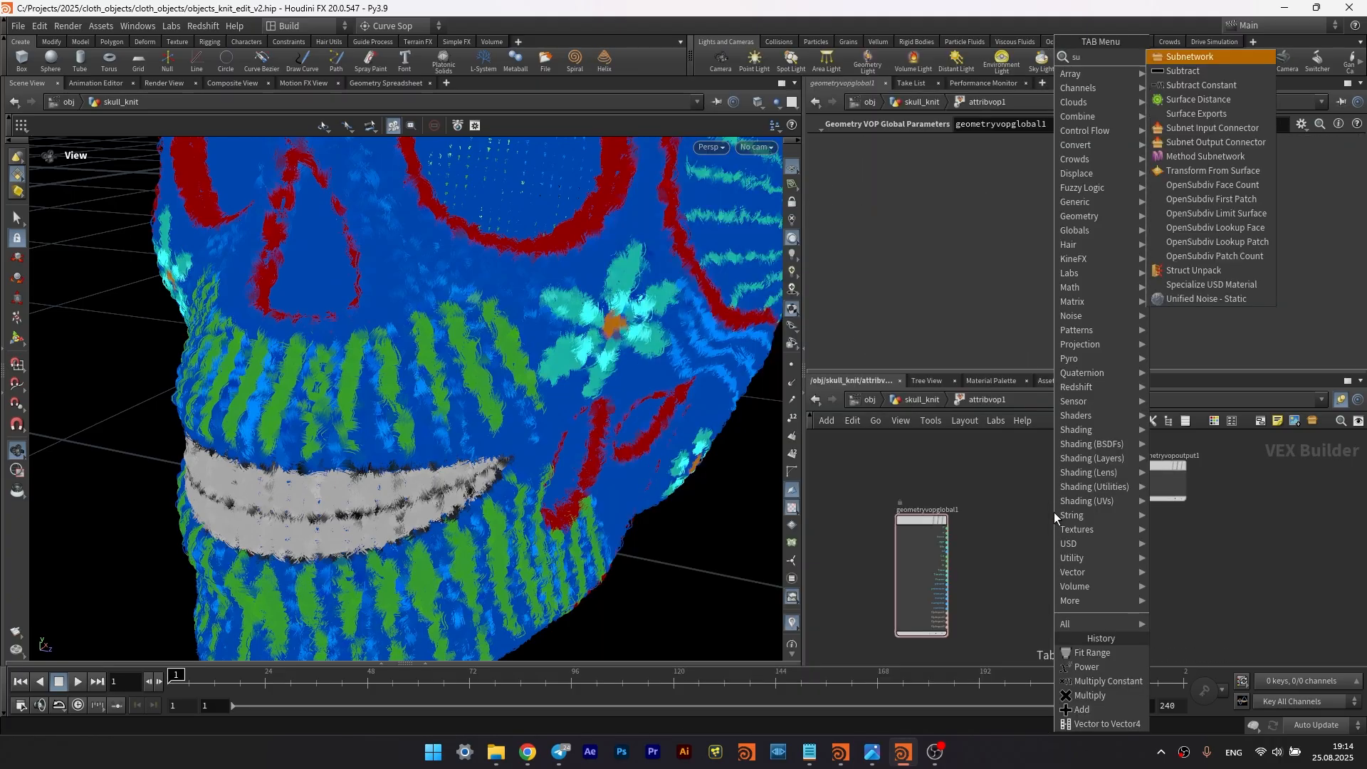
key("Return")
left_click(1054, 516)
- Add a Bind node above the Subtract node, named rest with type 3 Floats (vector)
key("Tab")
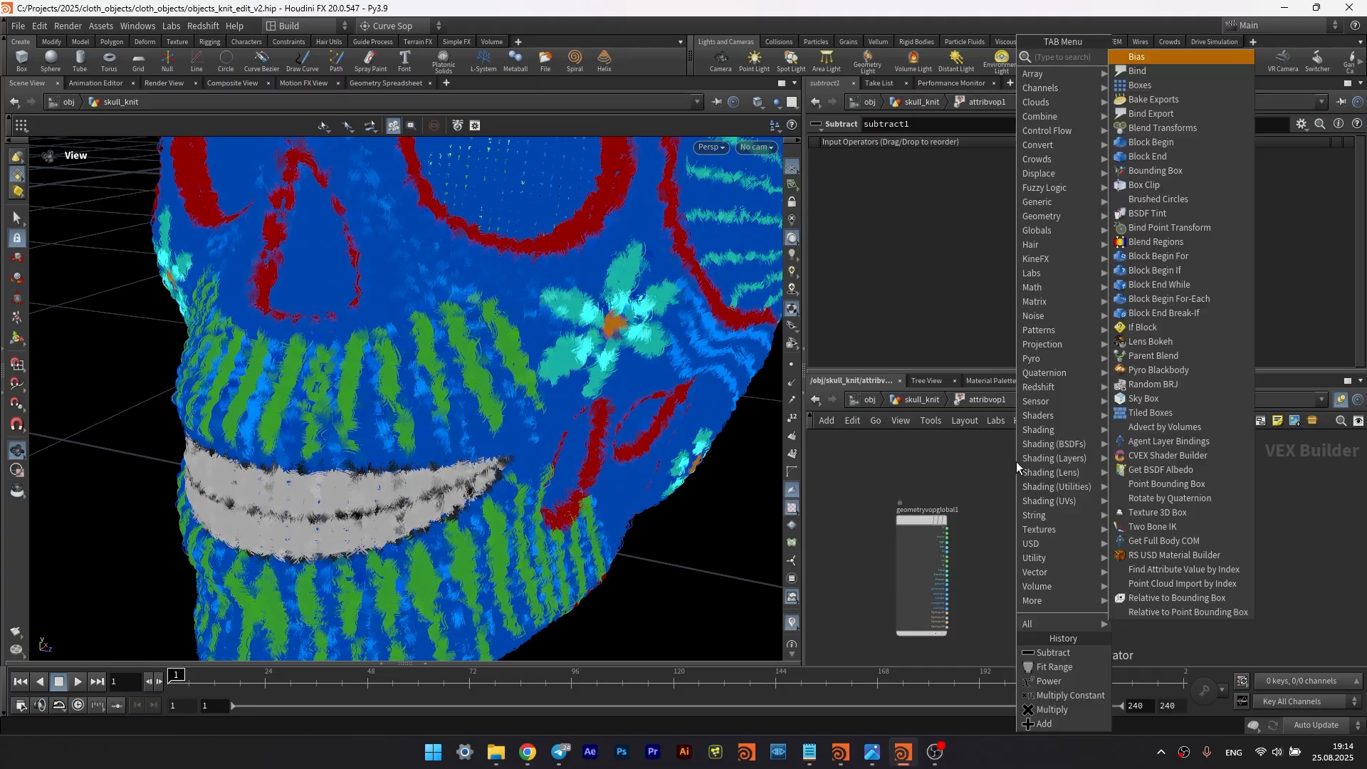
type("bind")
key("Return")
left_click(1015, 461)
double_click(929, 143)
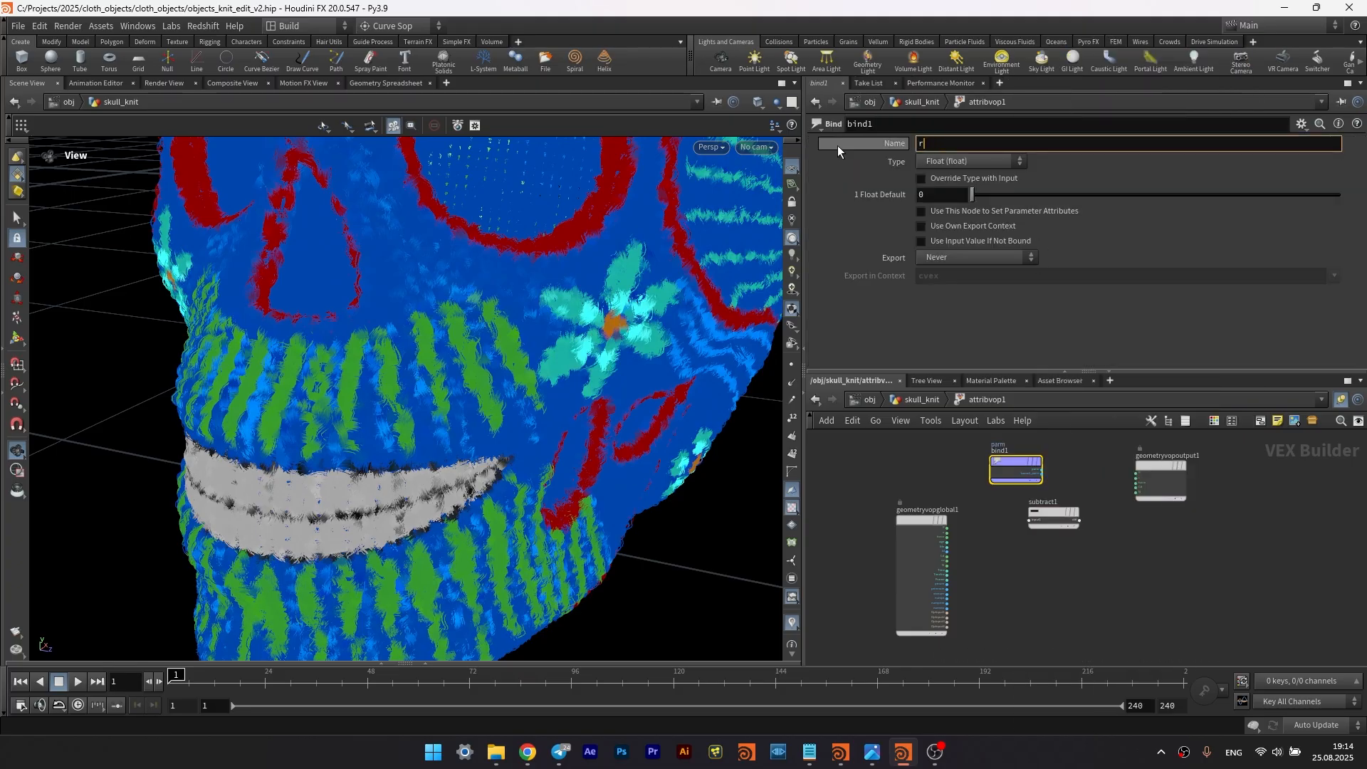
type("rest")
left_click(926, 161)
left_click(943, 261)
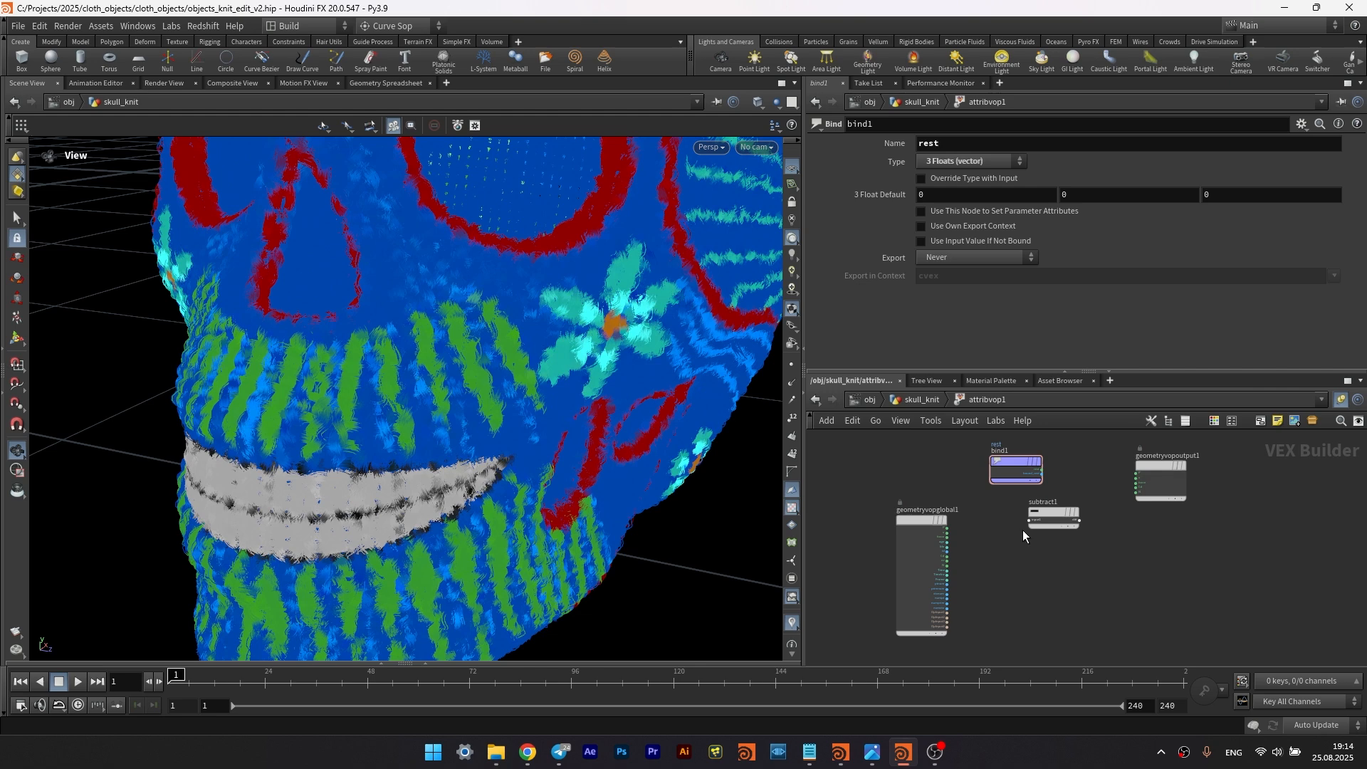
- Add a Normalize node after the Subtract node and feed it from the Subtract output
key("Tab")
type("n")
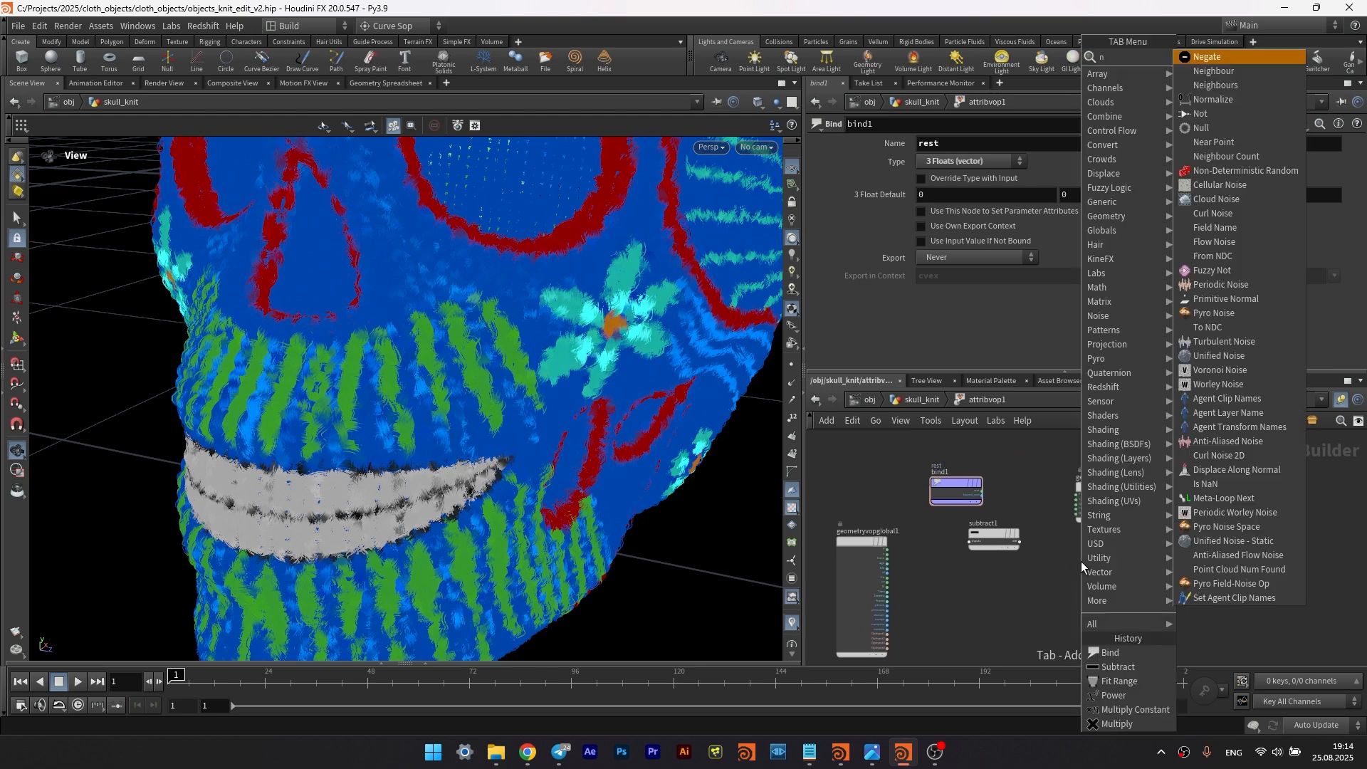
left_click(1212, 99)
left_click(1068, 549)
scroll(1040, 545, "up", 3)
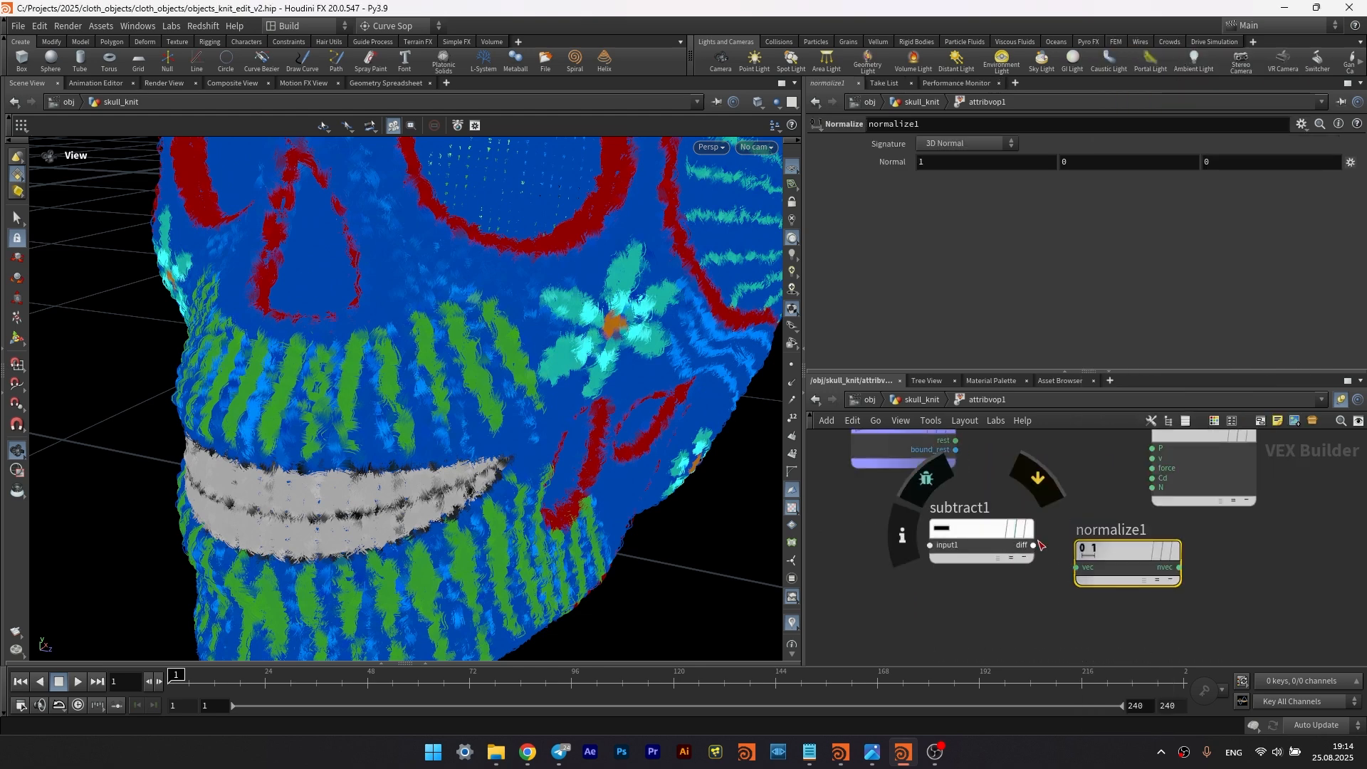
left_click_drag(1033, 545, 1076, 567)
- Wire the rest attribute into the Subtract node's first input and the global P into its second
middle_click_drag(983, 535, 1168, 548)
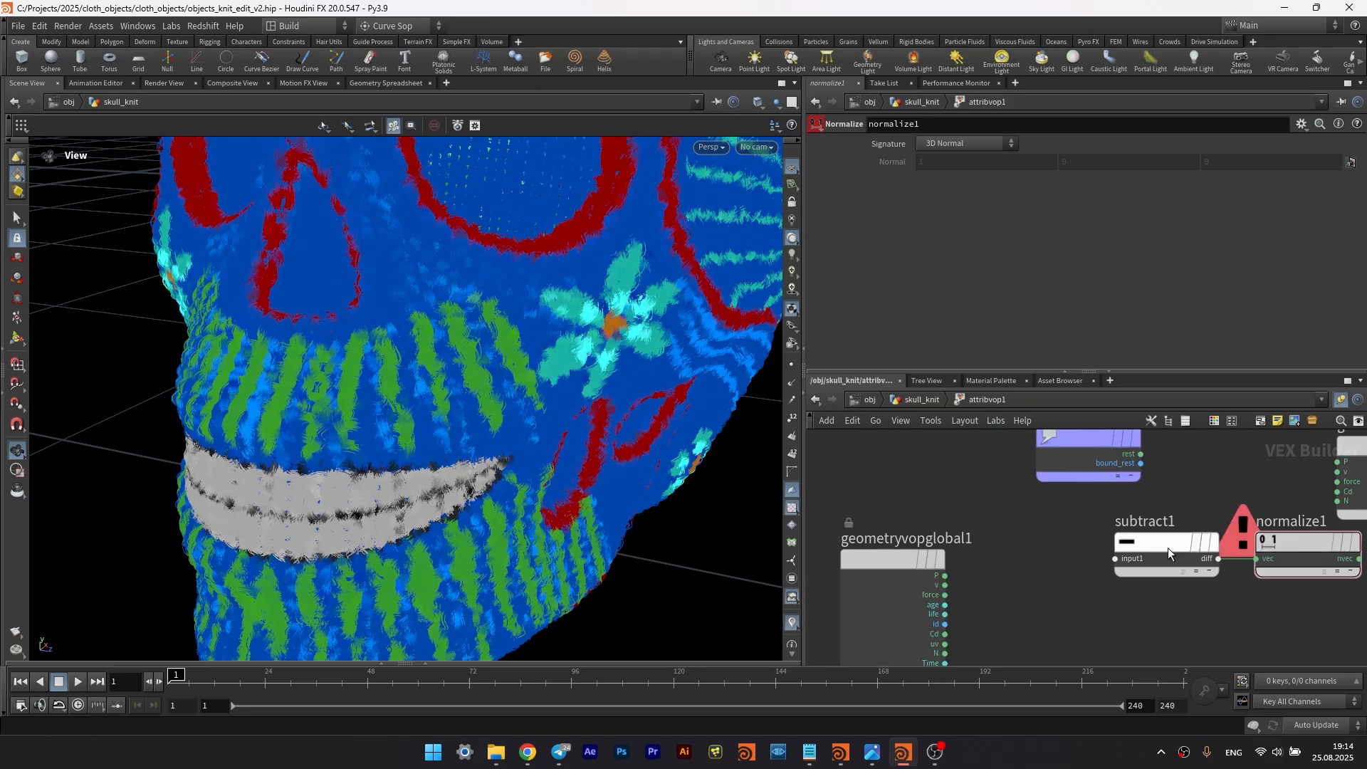
left_click(1138, 455)
left_click(1113, 555)
left_click(945, 576)
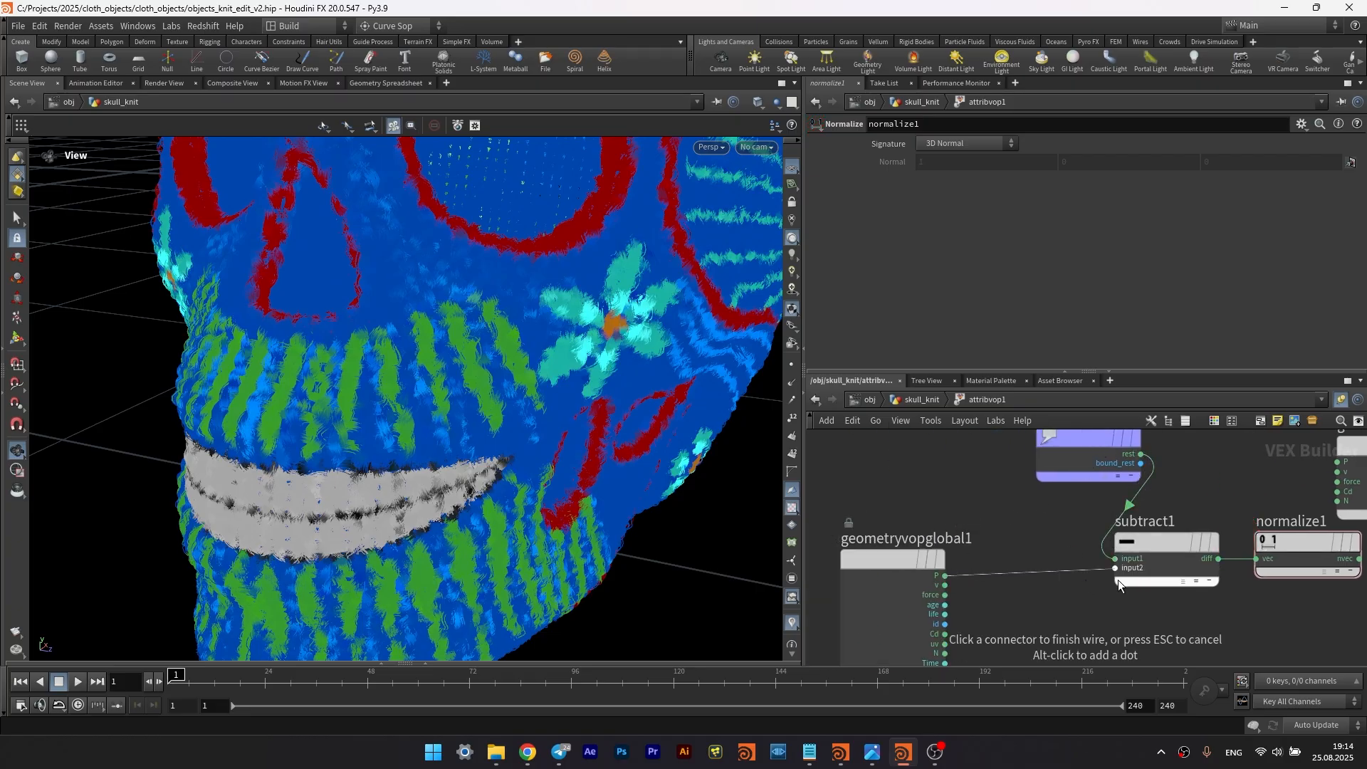
left_click(1120, 577)
middle_click_drag(1041, 597, 886, 566)
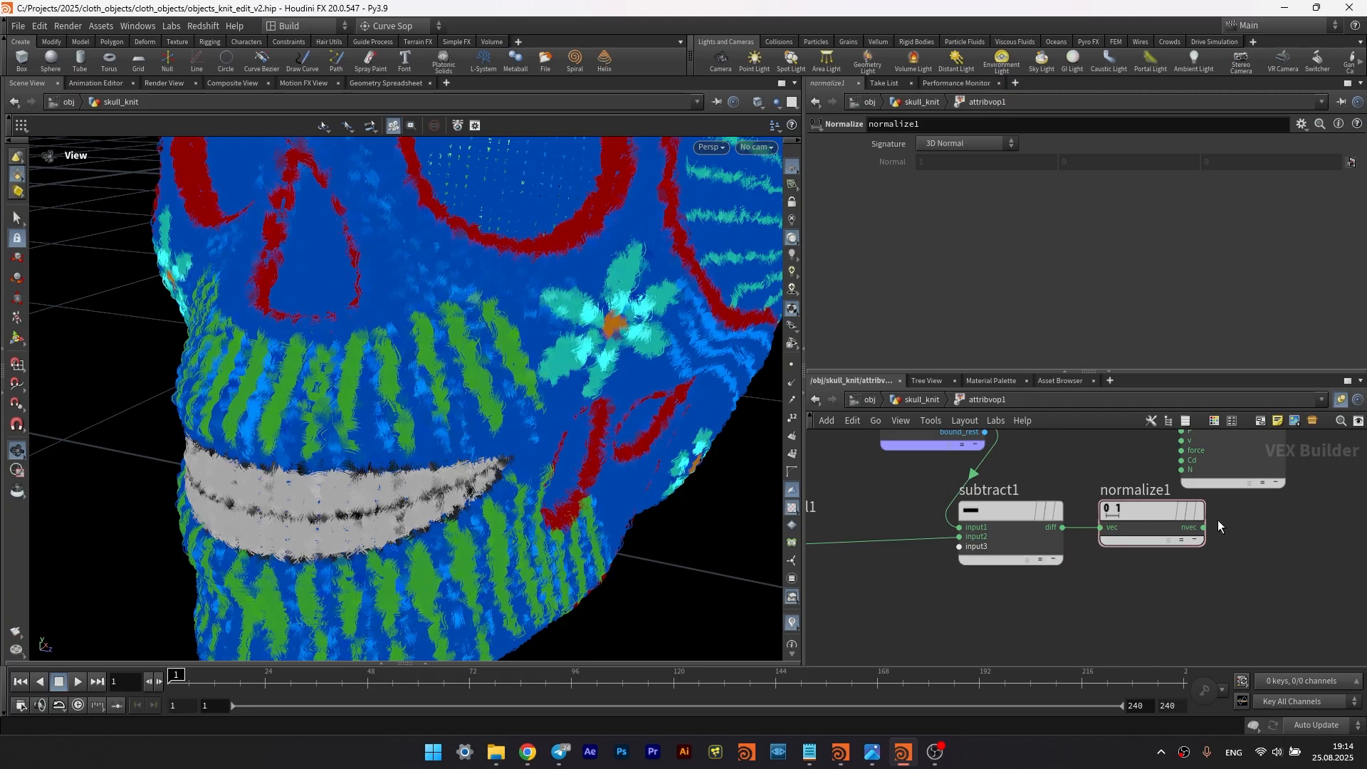
- Wire the normalized vector to the output's N, move the output node clear, and return to the skull_knit network
middle_click_drag(1219, 521, 1109, 598)
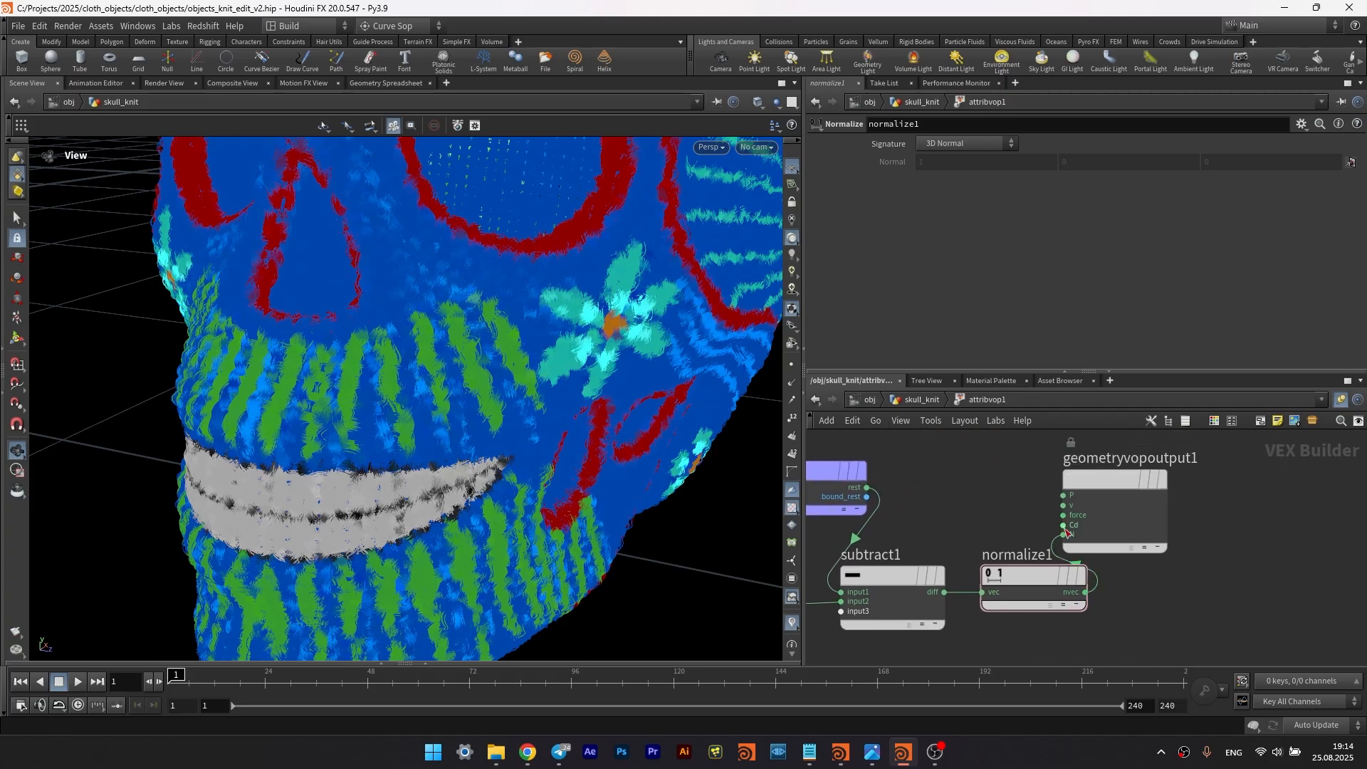
left_click_drag(1072, 477, 1190, 545)
key("u")
scroll(1069, 578, "up", 3)
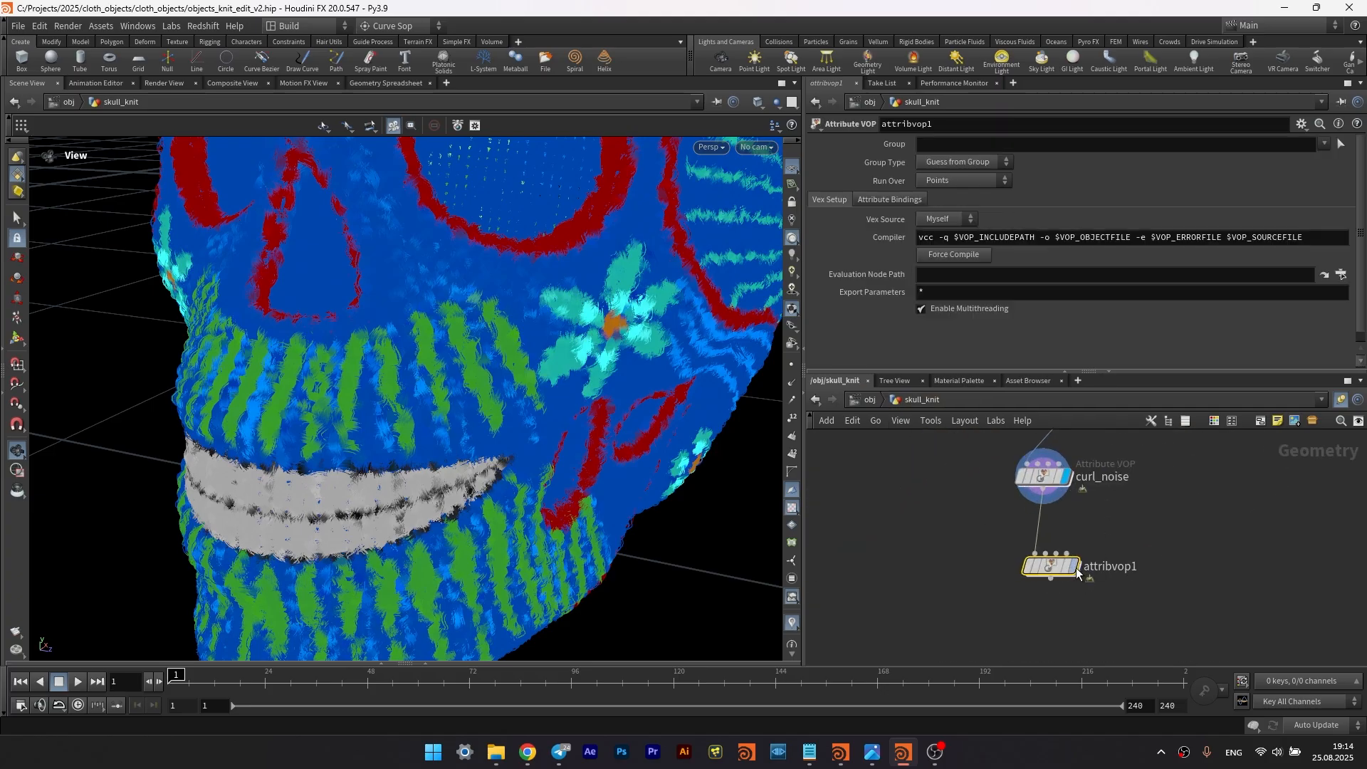
- Rename the new Attribute VOP calculate_normal and make it the displayed node
left_click(1104, 567)
type("calculate_normal")
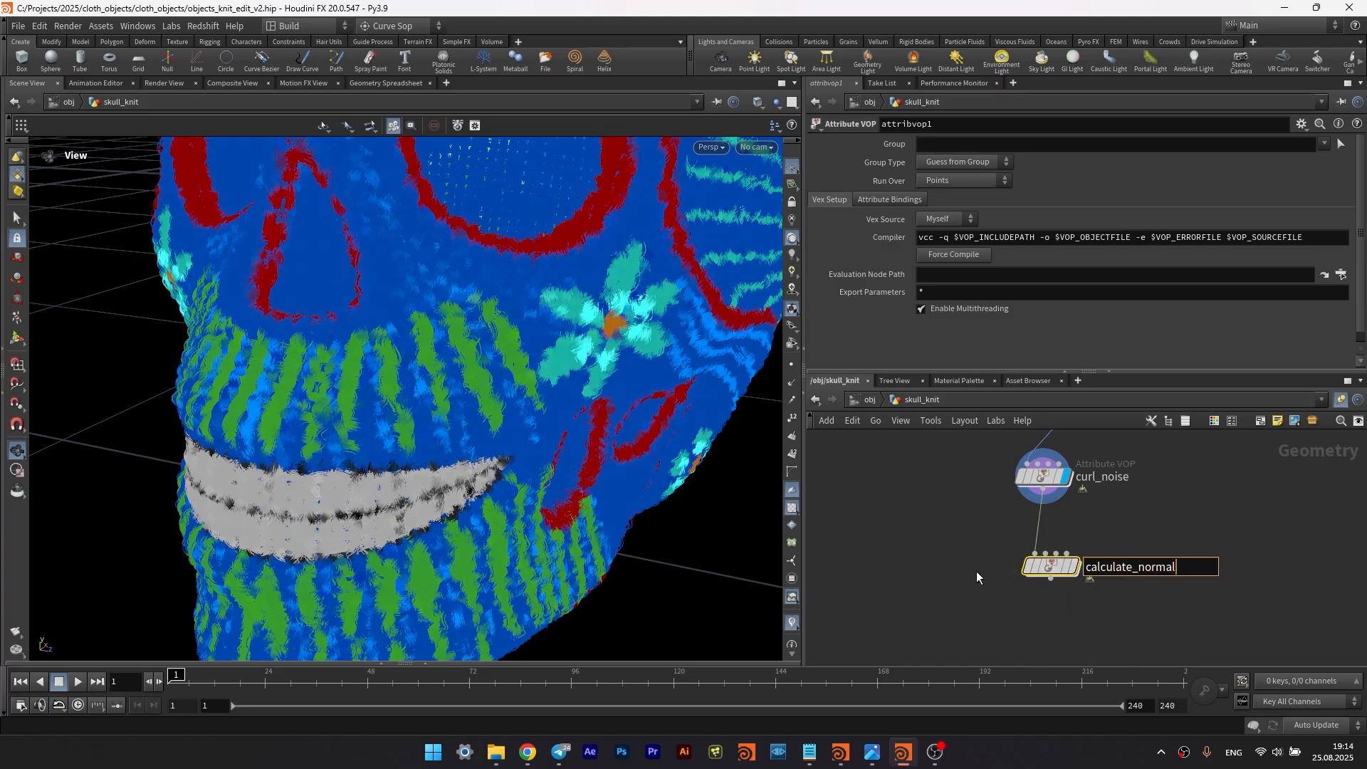
key("Return")
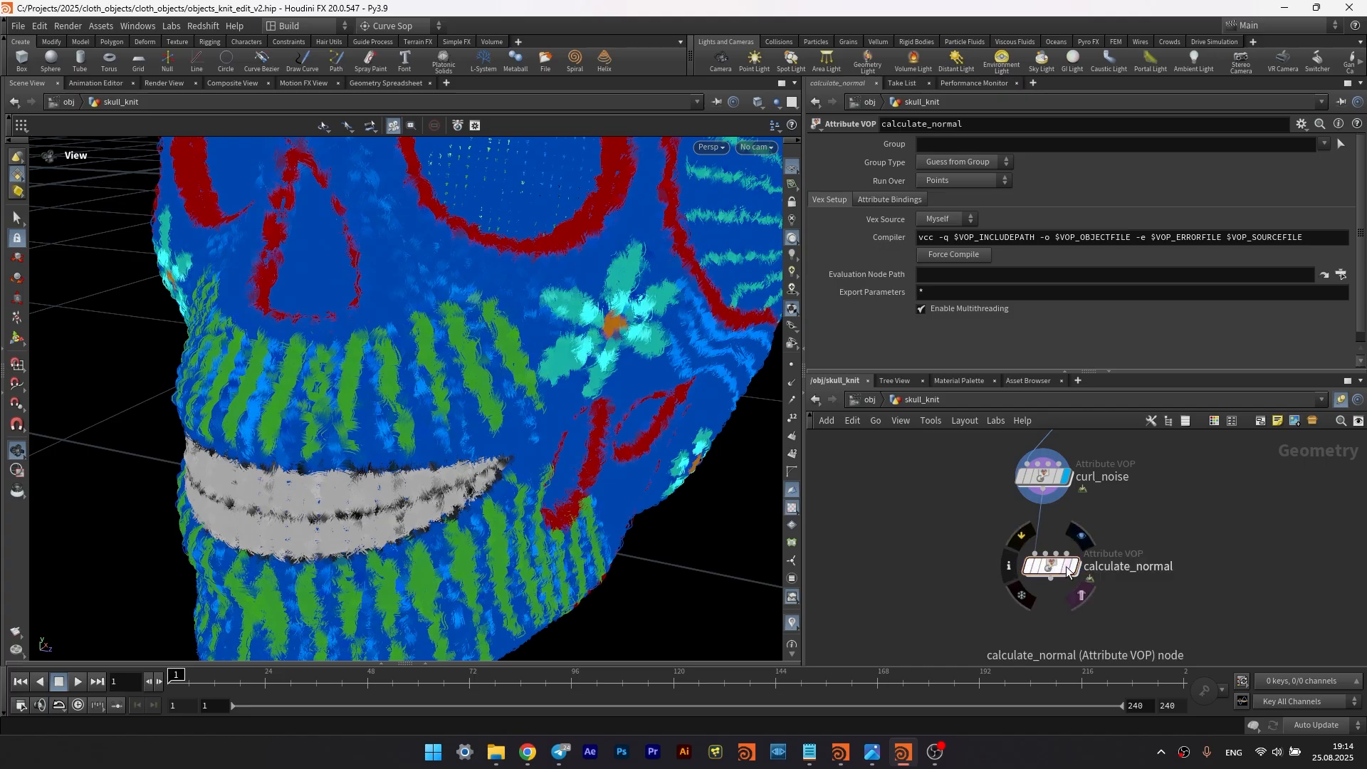
middle_click_drag(969, 590, 930, 501)
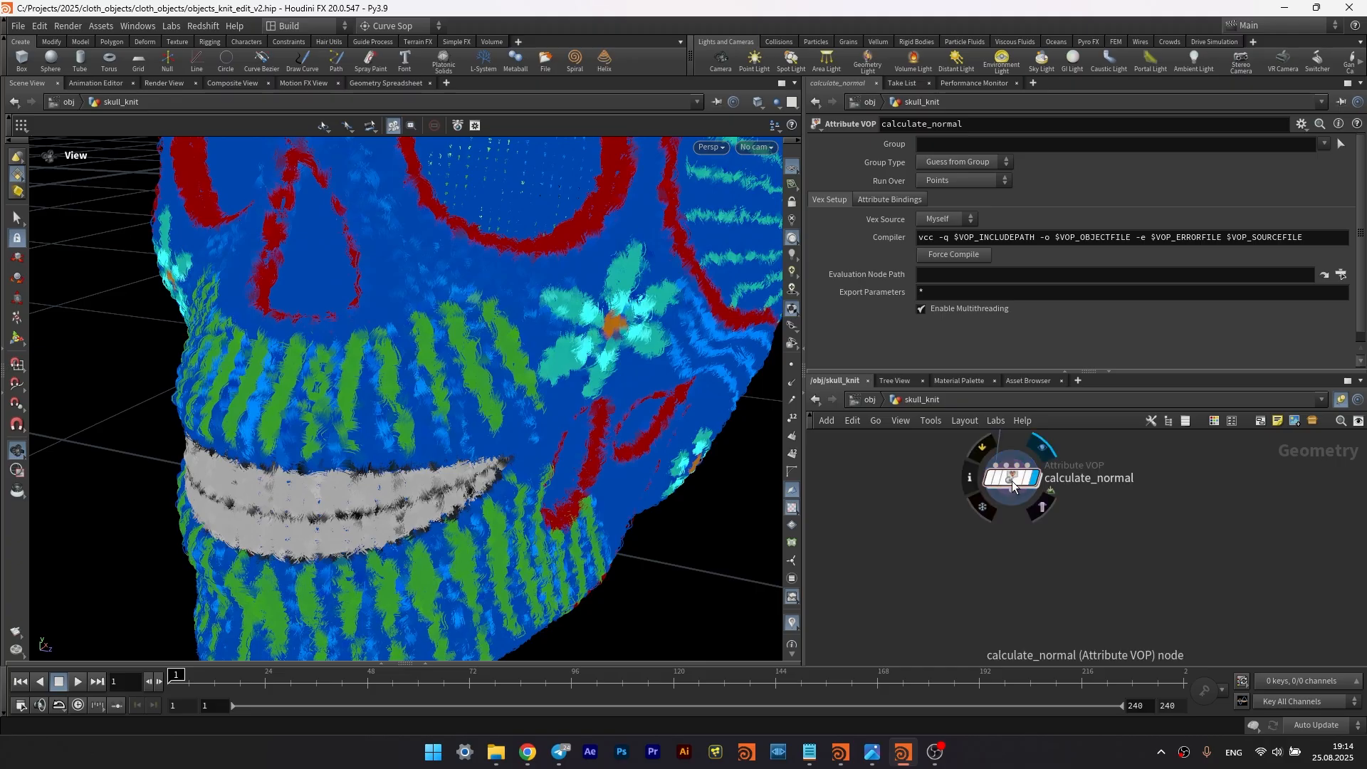
left_click_drag(1012, 481, 1000, 486)
key("Tab")
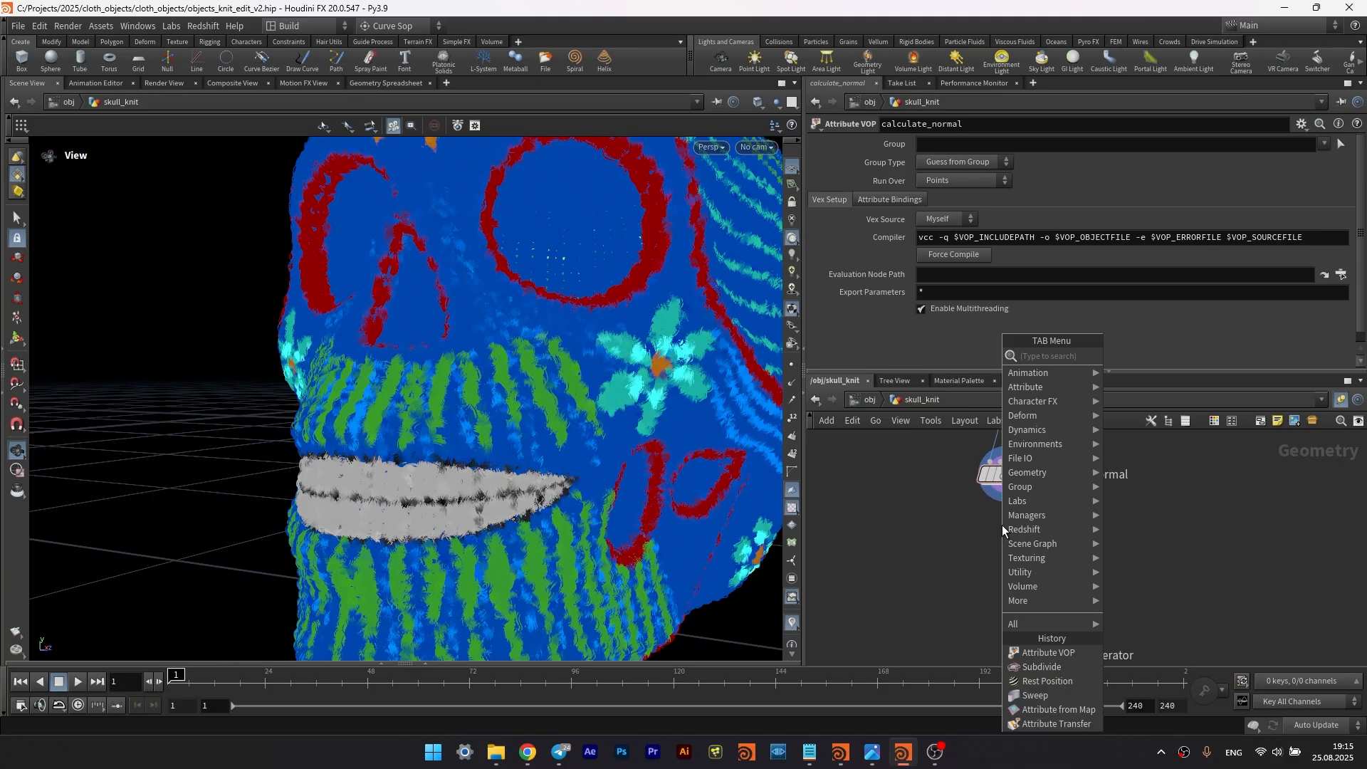
type("a")
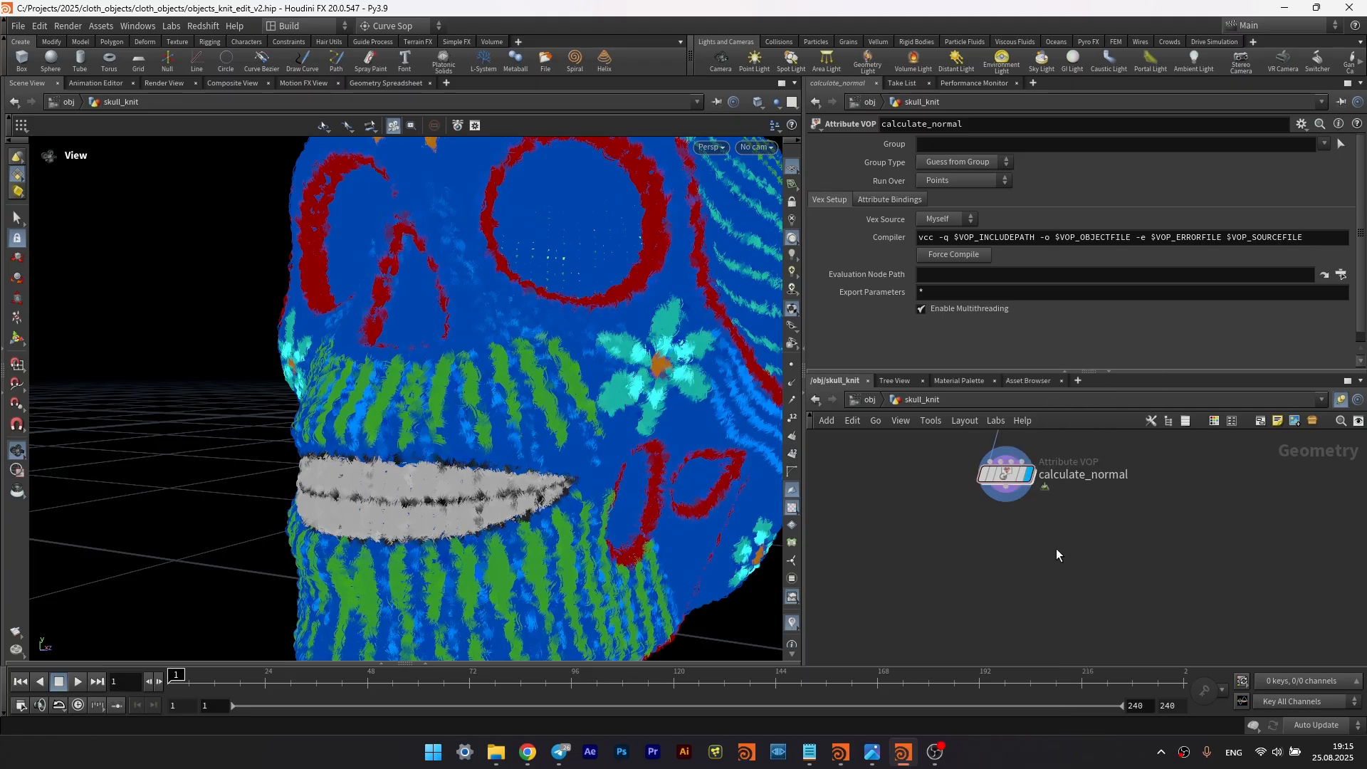
- Add an Attribute Rename node below calculate_normal and feed it from that node's output
key("Tab")
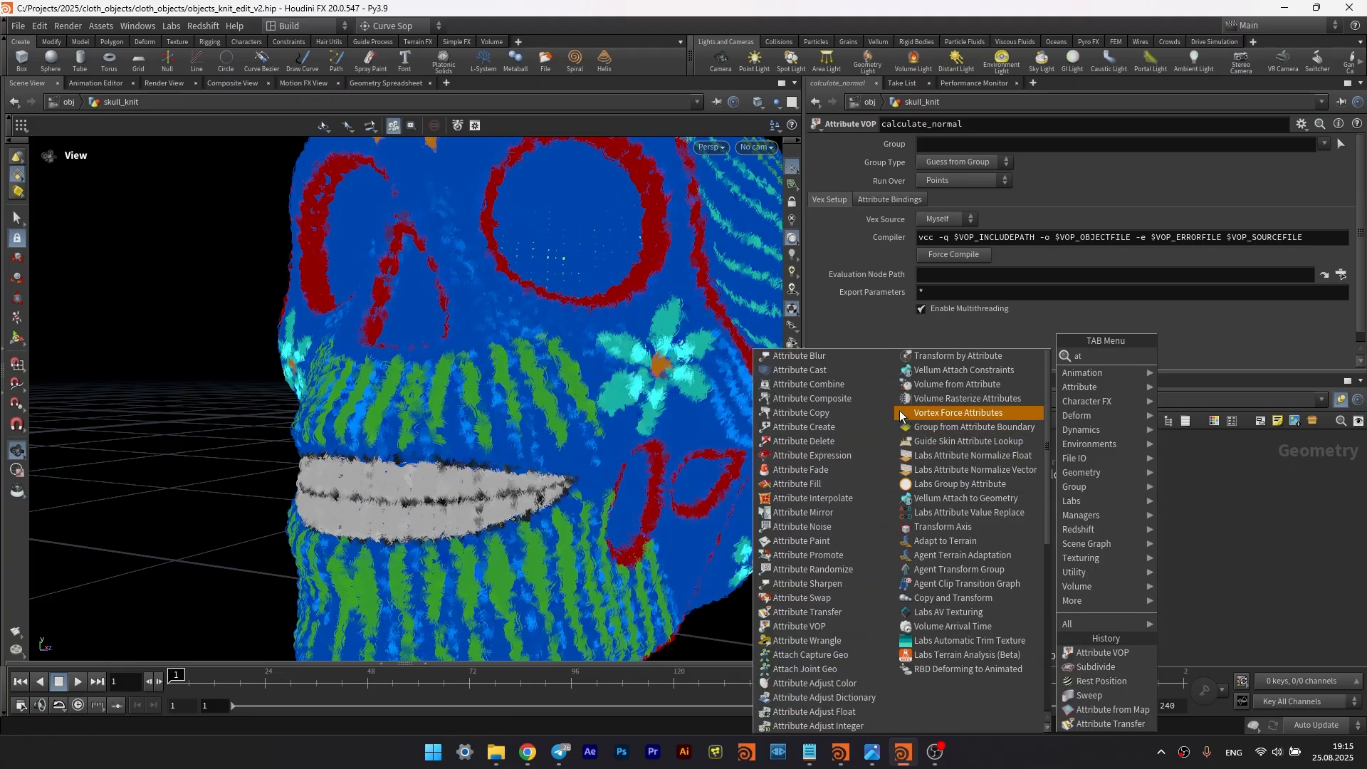
type("r")
left_click(1185, 384)
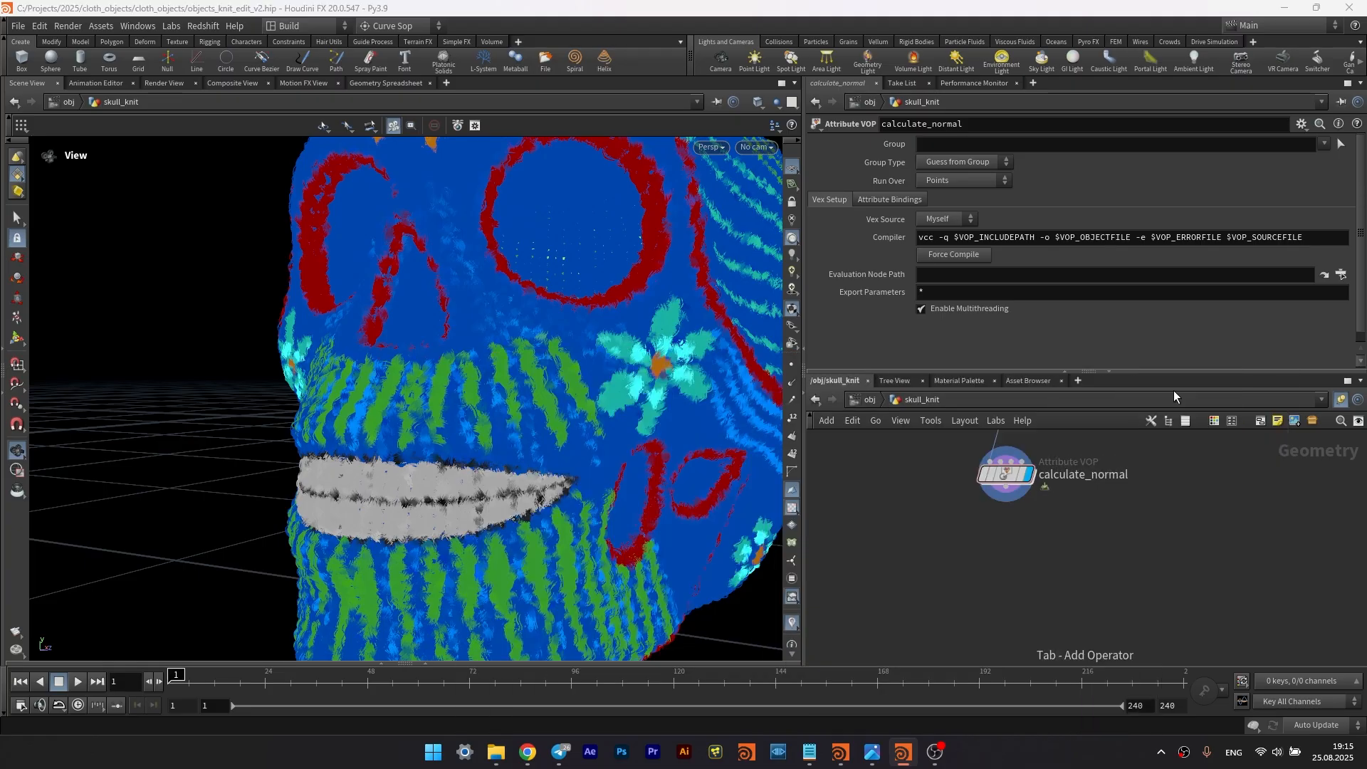
left_click(1019, 540)
left_click_drag(1005, 487, 1017, 541)
left_click_drag(1018, 542, 1005, 554)
- Rename the point attribute pscale to width and make the Attribute Rename node the displayed one
left_click(978, 185)
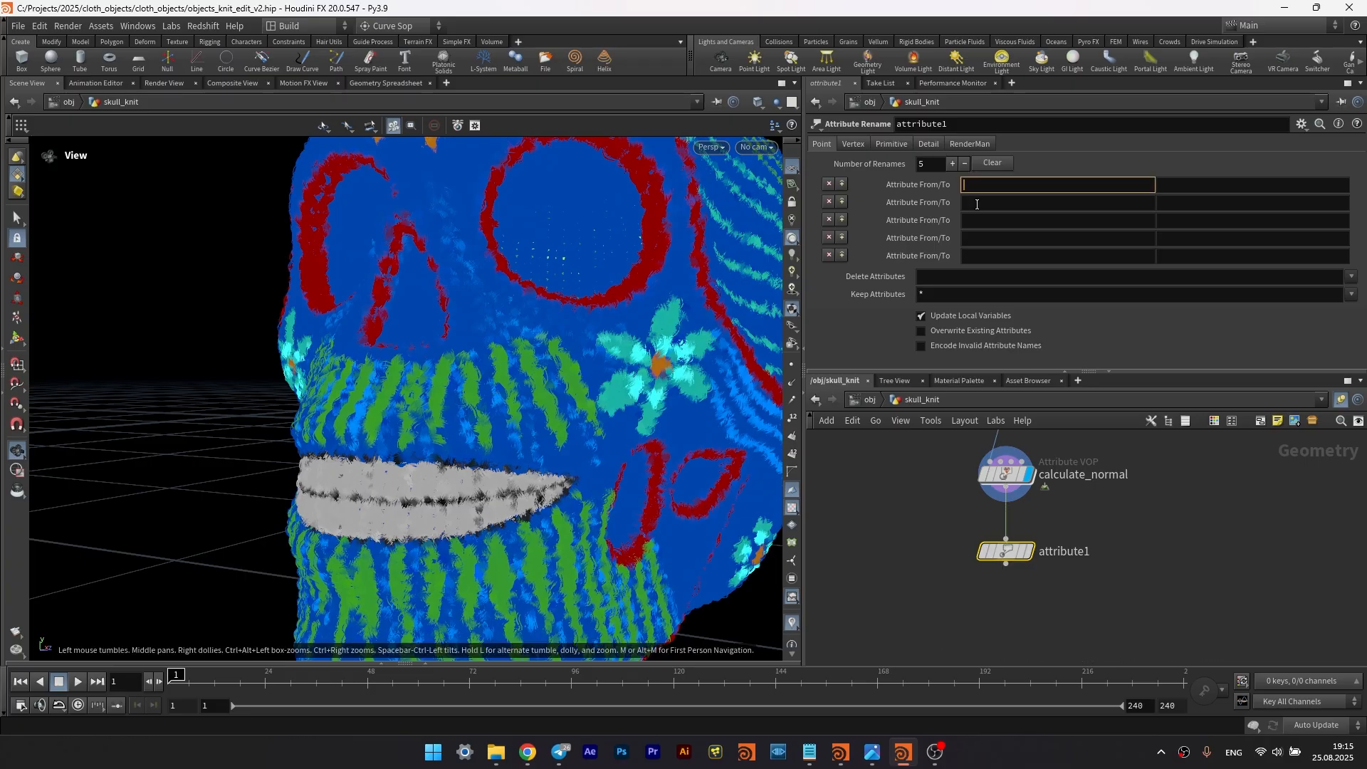
left_click(1183, 184)
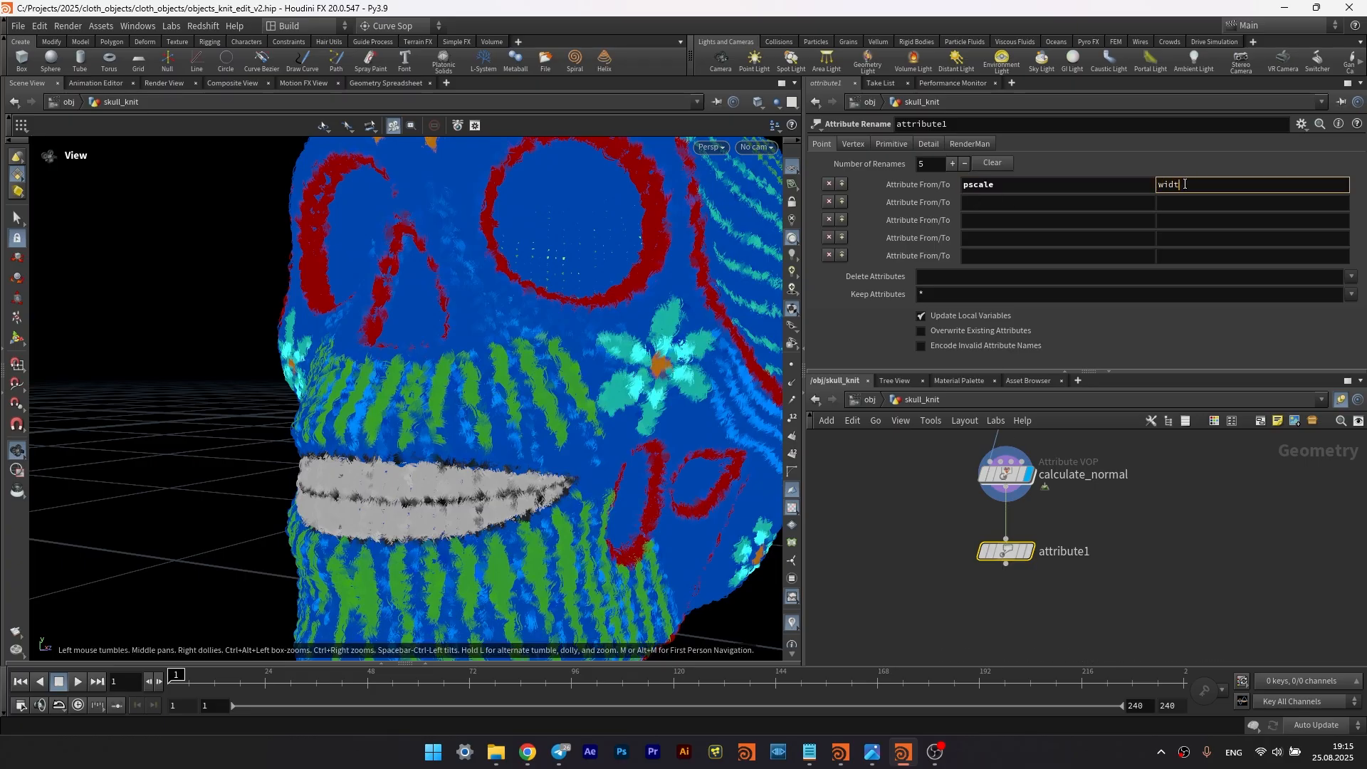
key("Return")
left_click(1028, 550)
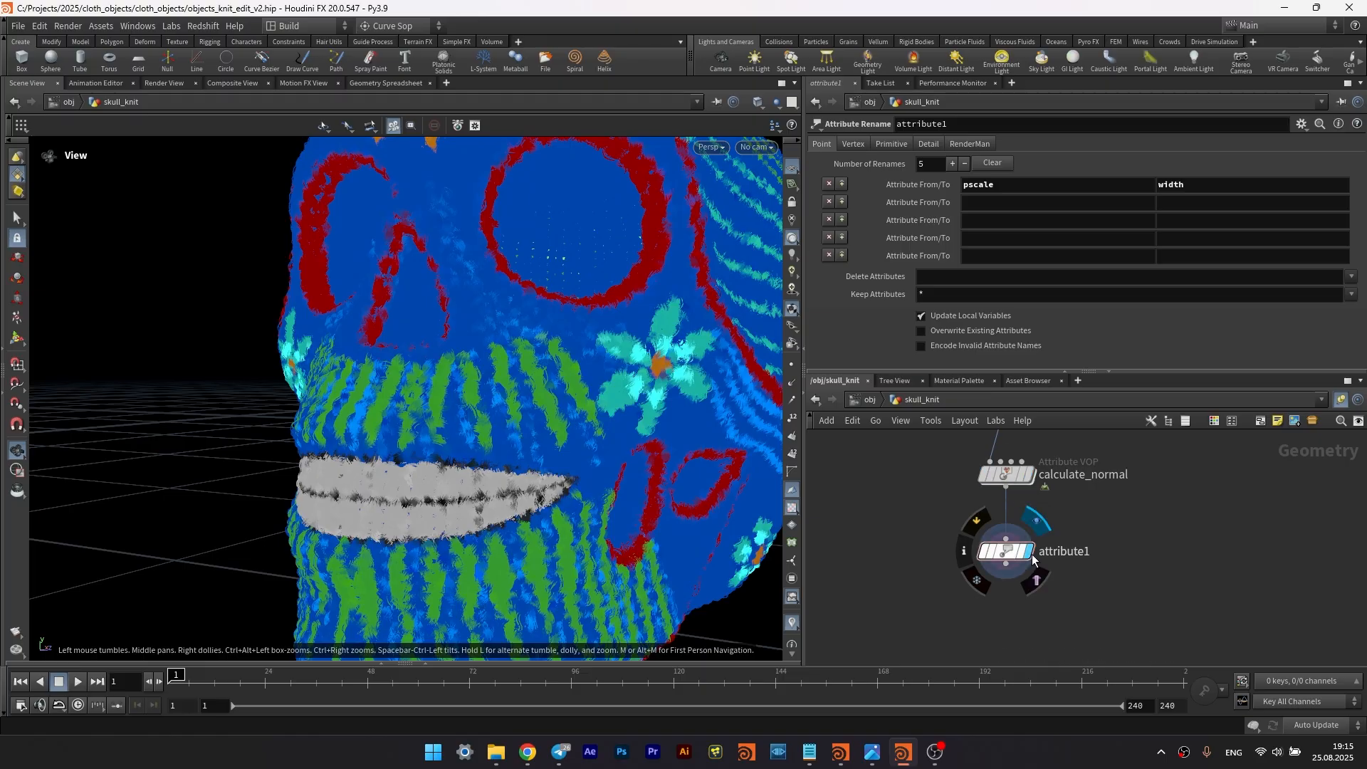
- Go up to the object level and enable Shade Open Curves In Viewport on the skull_knit object
left_click(863, 400)
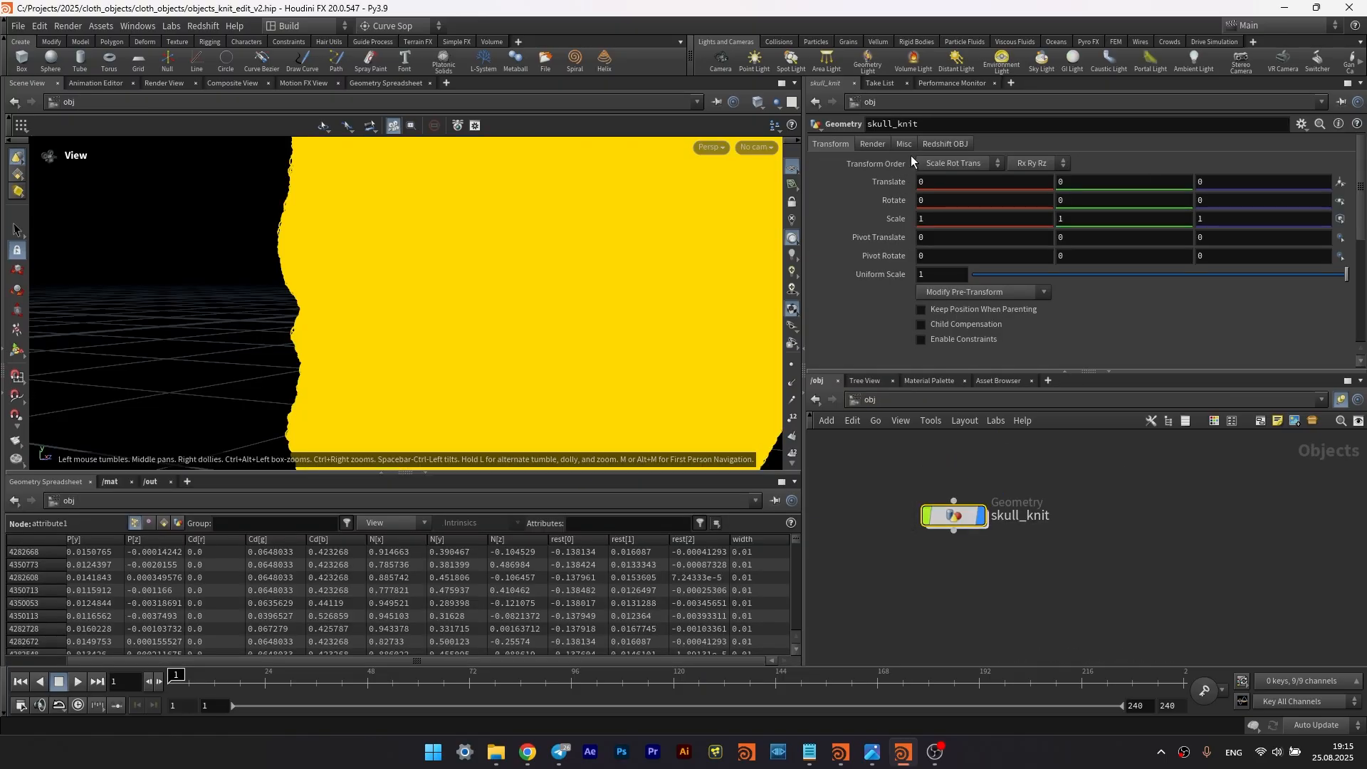
left_click(941, 144)
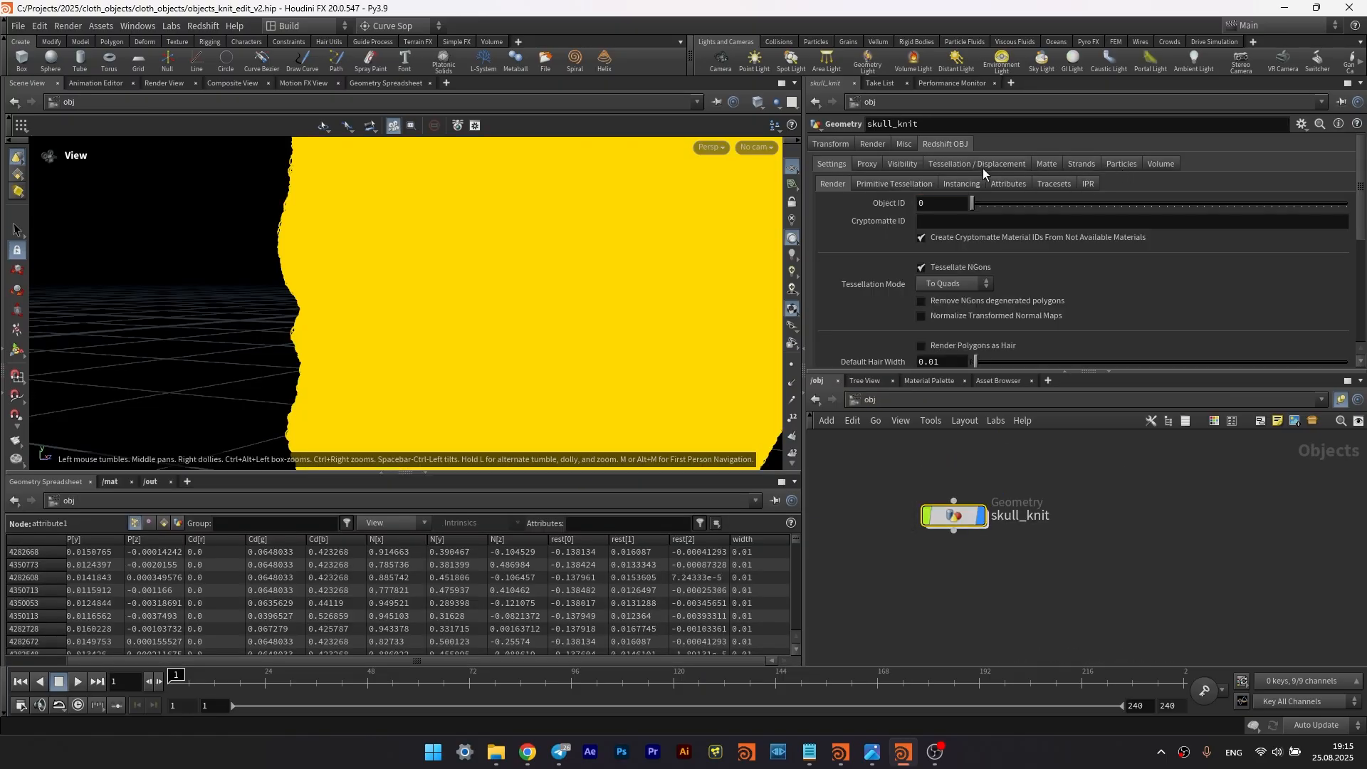
left_click(899, 164)
left_click(901, 144)
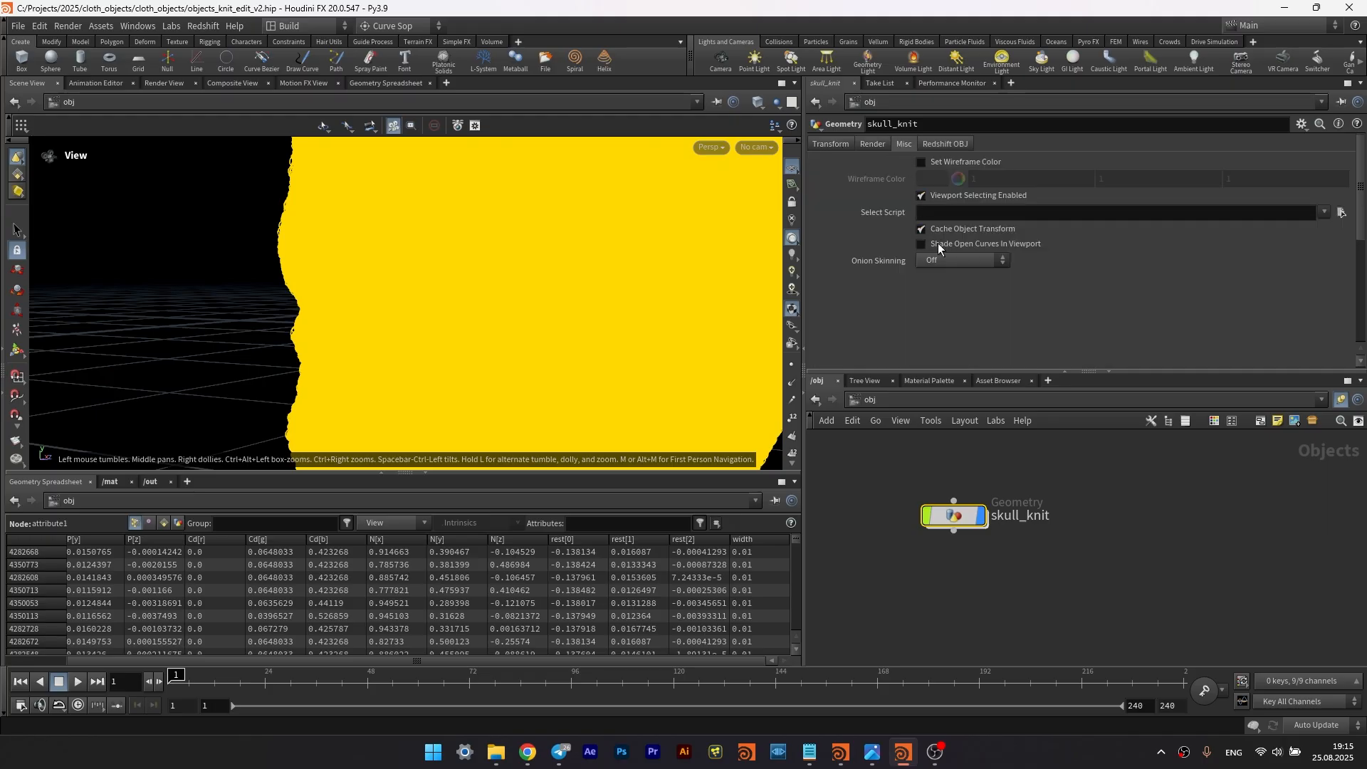
left_click(995, 245)
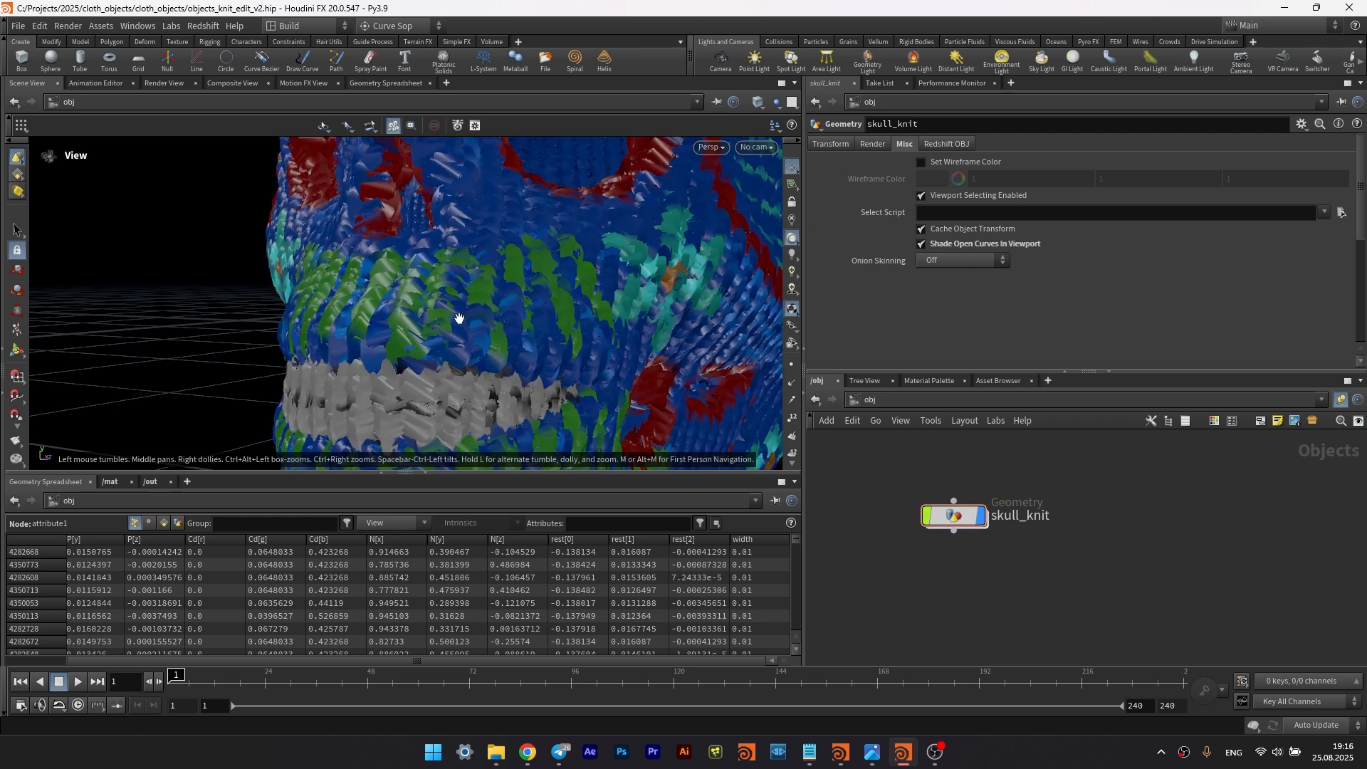
left_click_drag(460, 318, 519, 318)
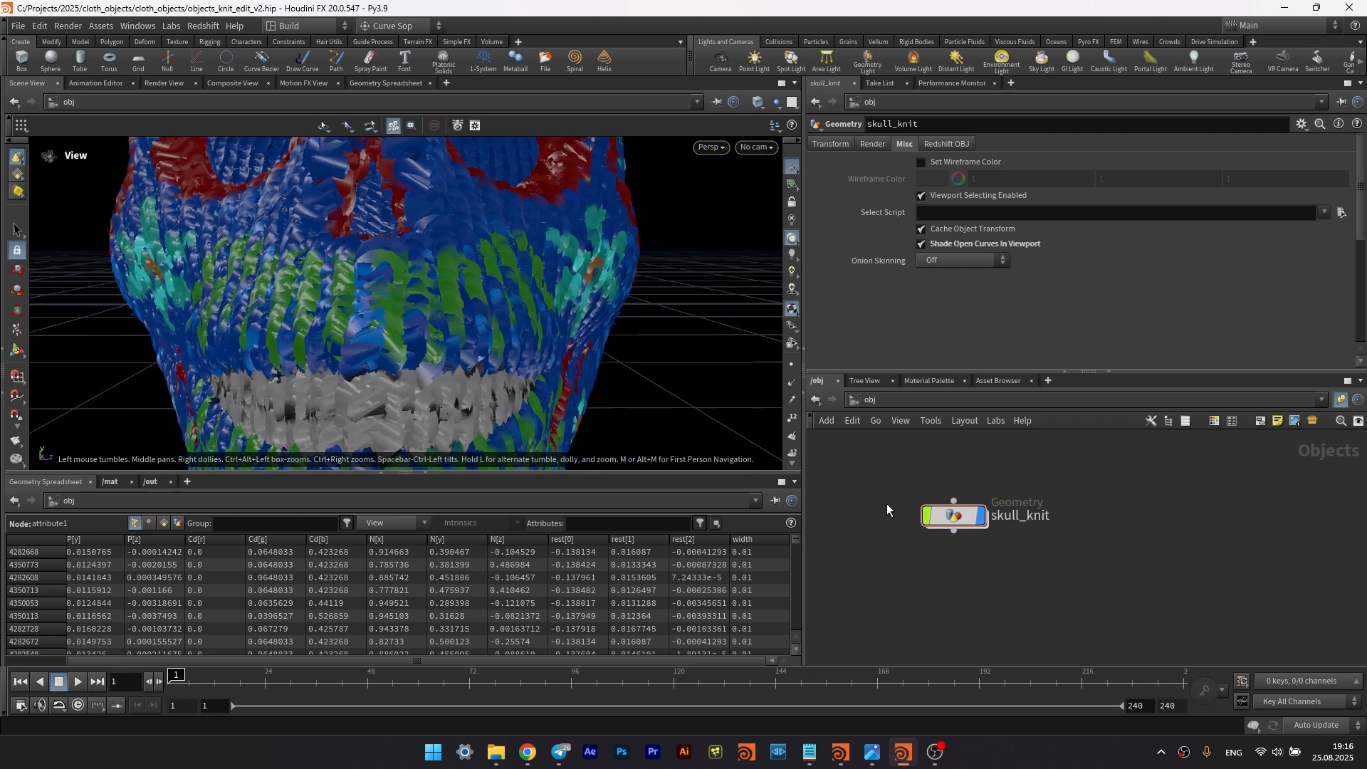
- Return inside skull_knit and add an Attribute Adjust Float node after the Attribute Rename node
double_click(951, 514)
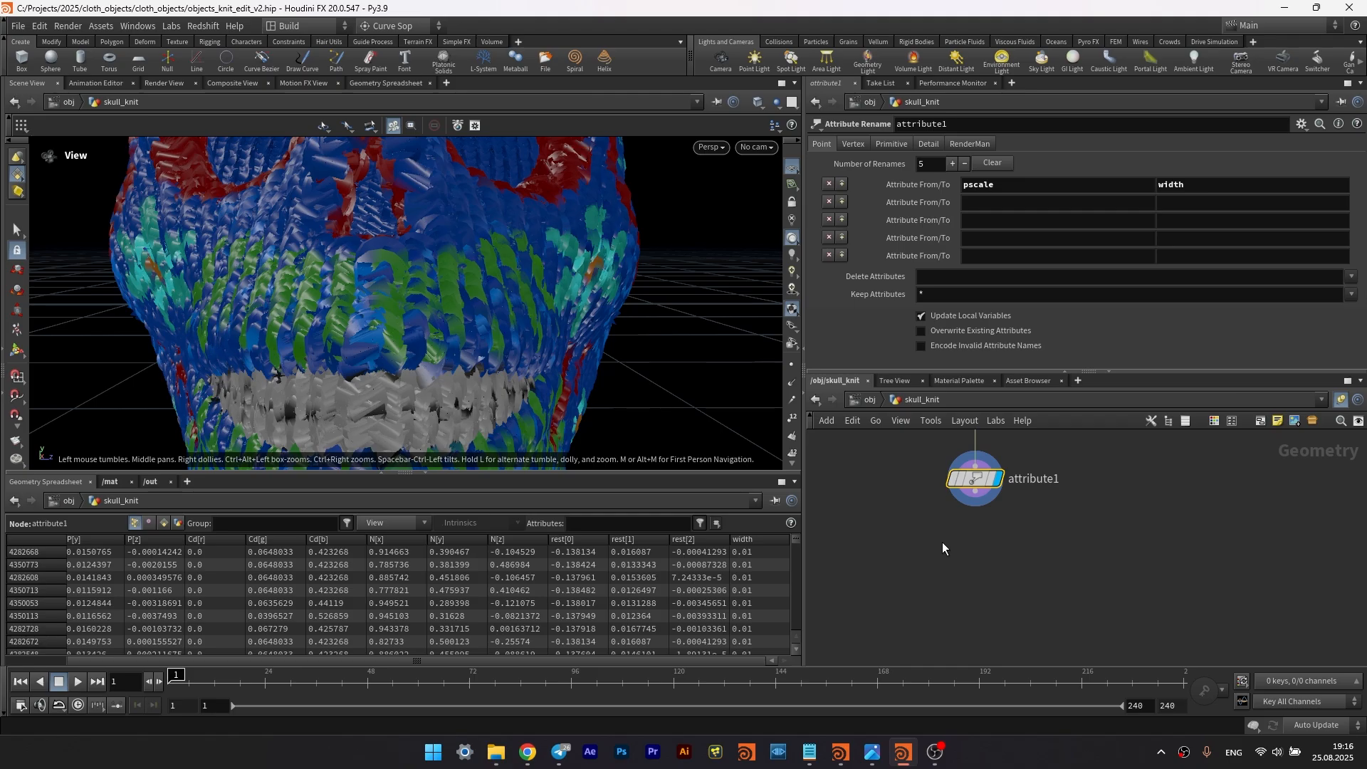
middle_click_drag(912, 611, 896, 530)
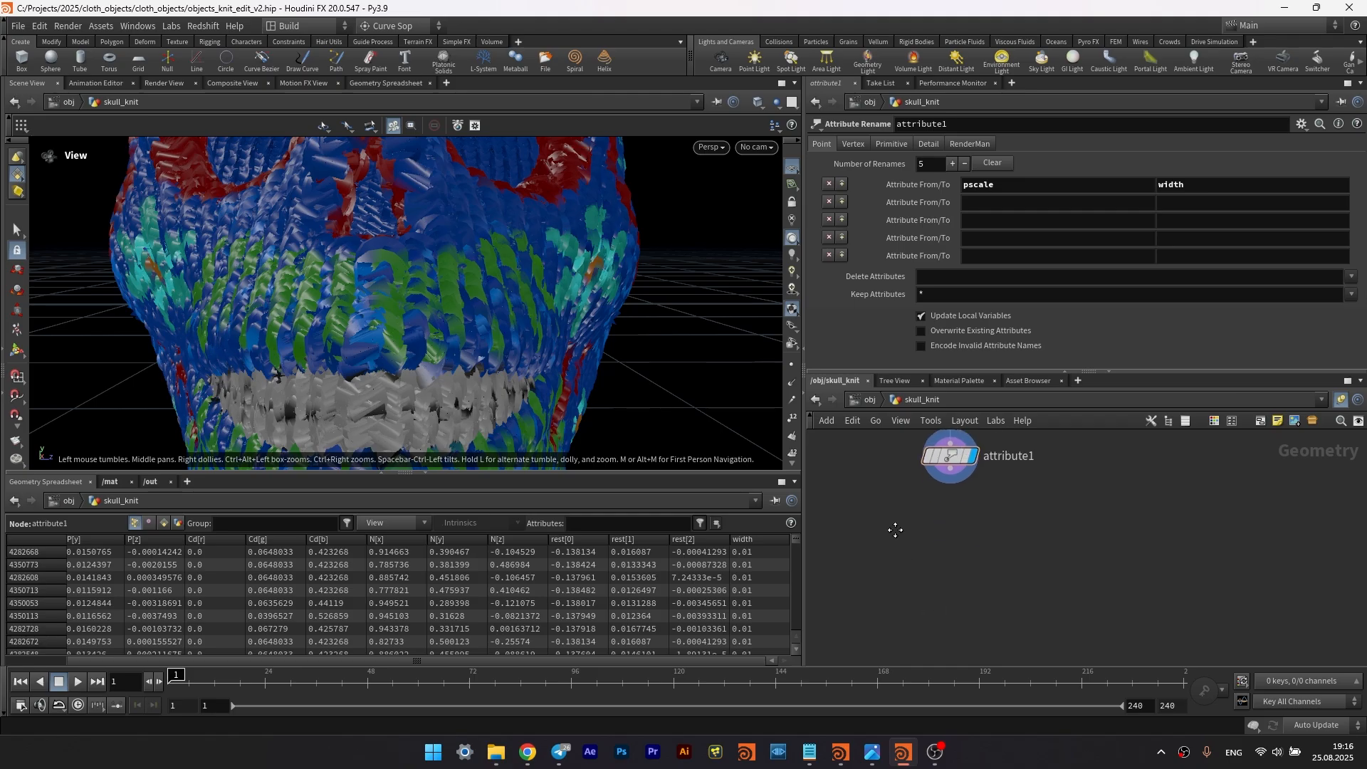
left_click_drag(388, 299, 342, 302)
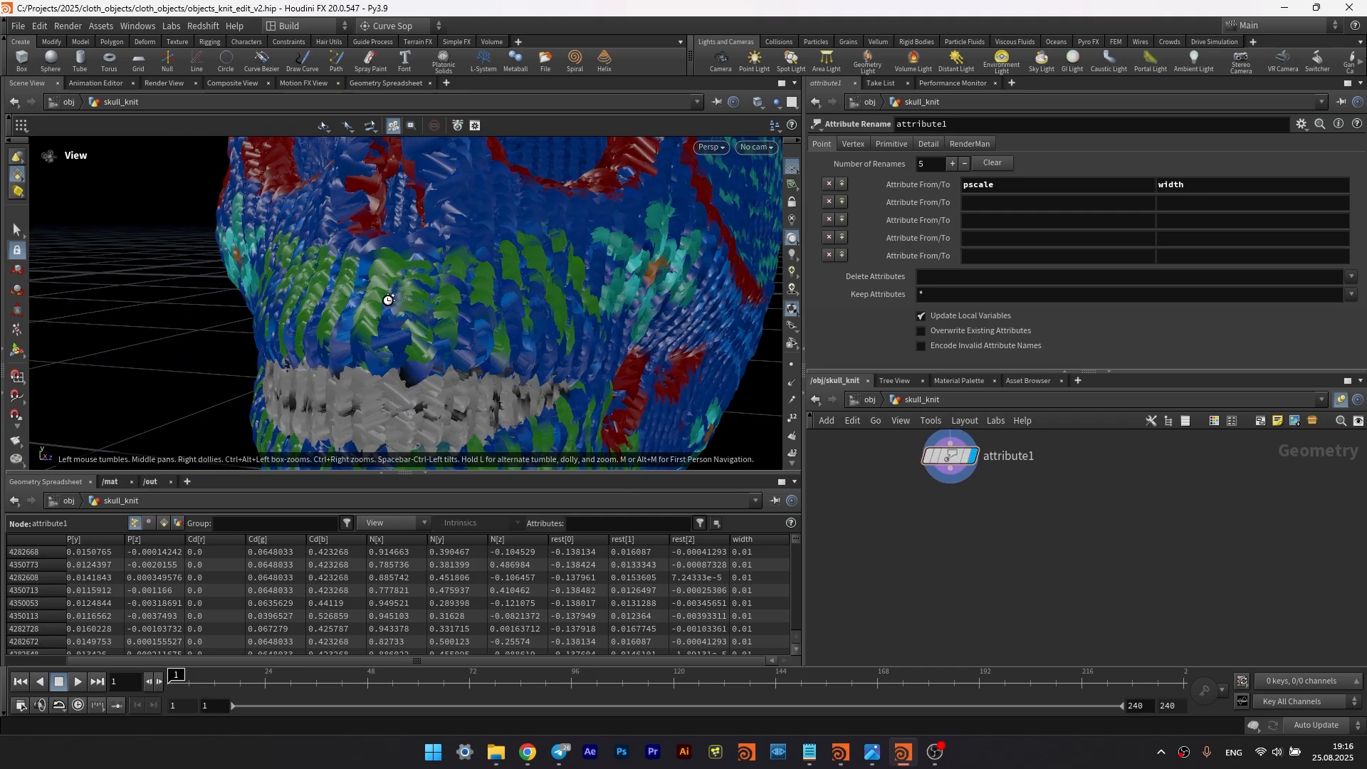
key("Tab")
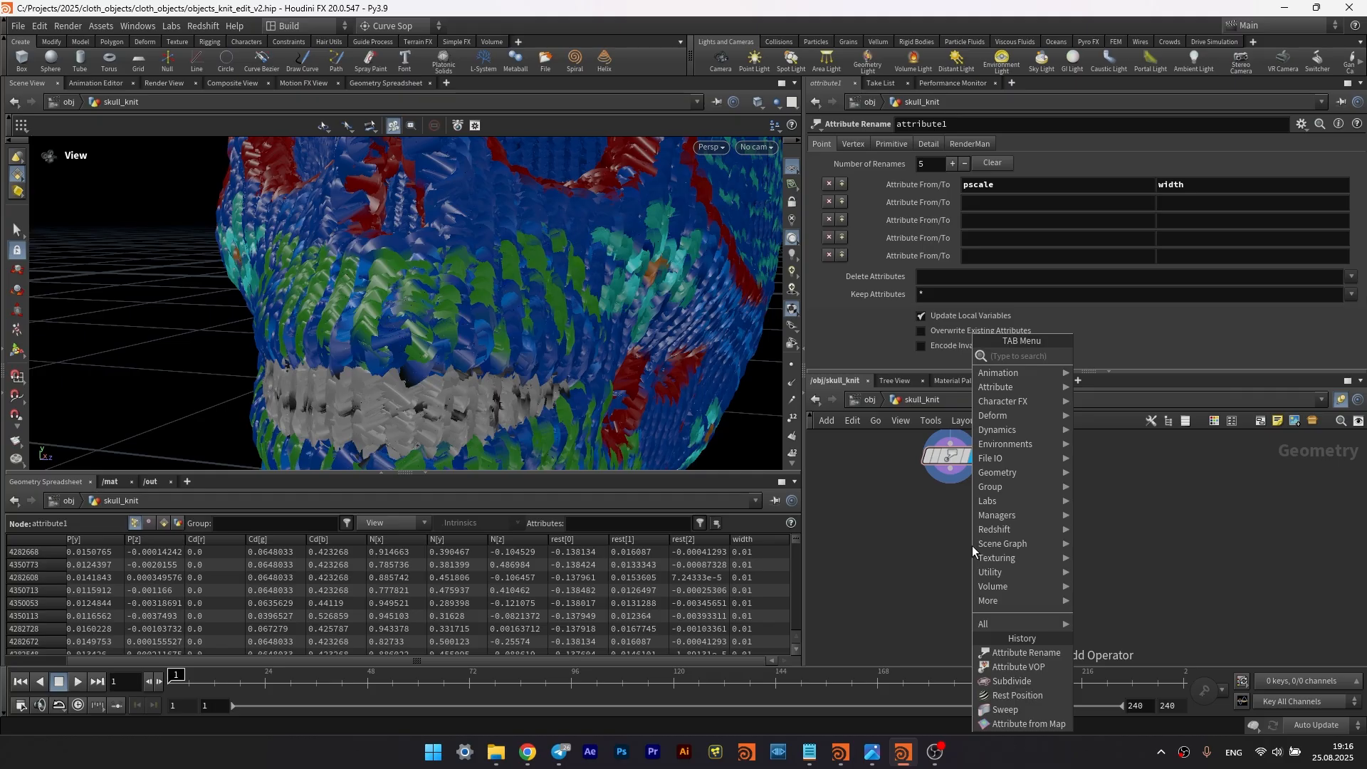
type("w")
key("BackSpace")
type("att ad")
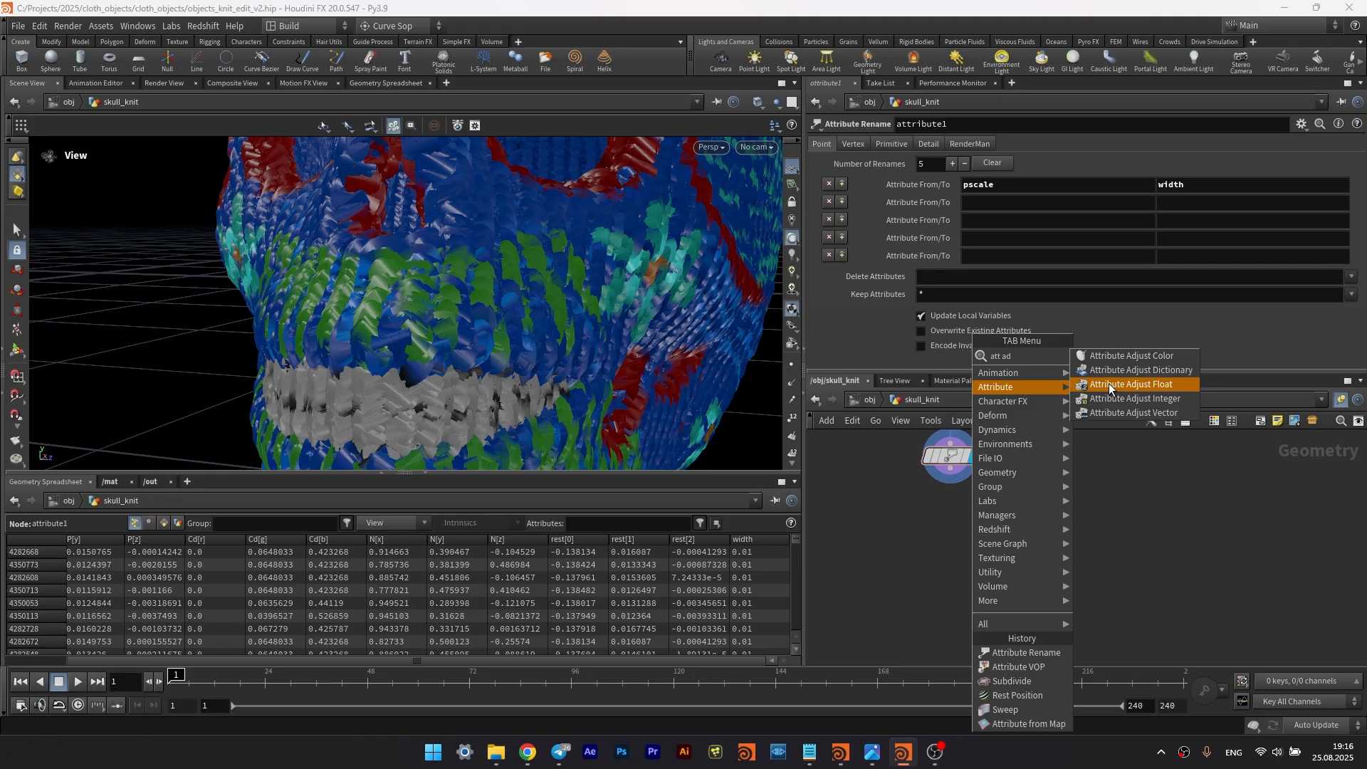
left_click(1108, 383)
left_click(952, 535)
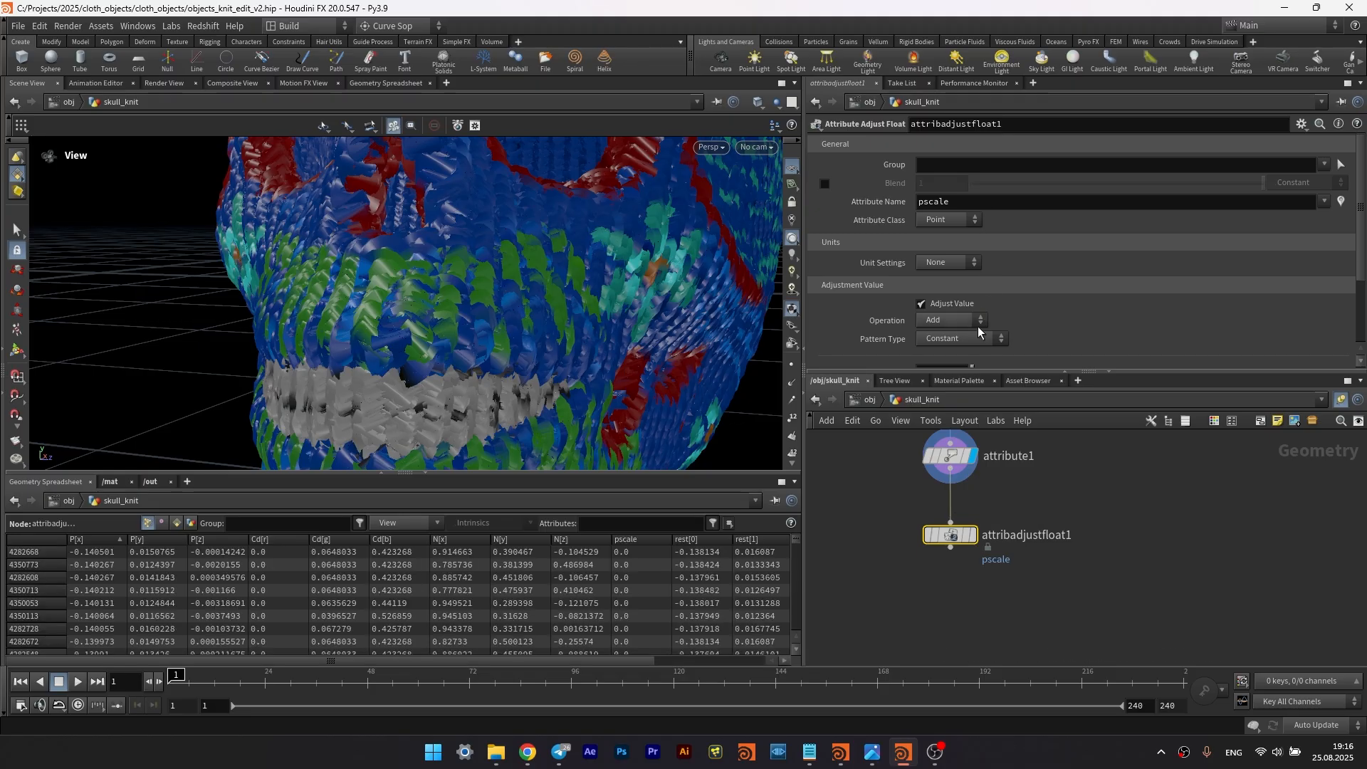
- Set the Attribute Adjust Float node's attribute name to width
left_click_drag(958, 198, 869, 200)
type("width")
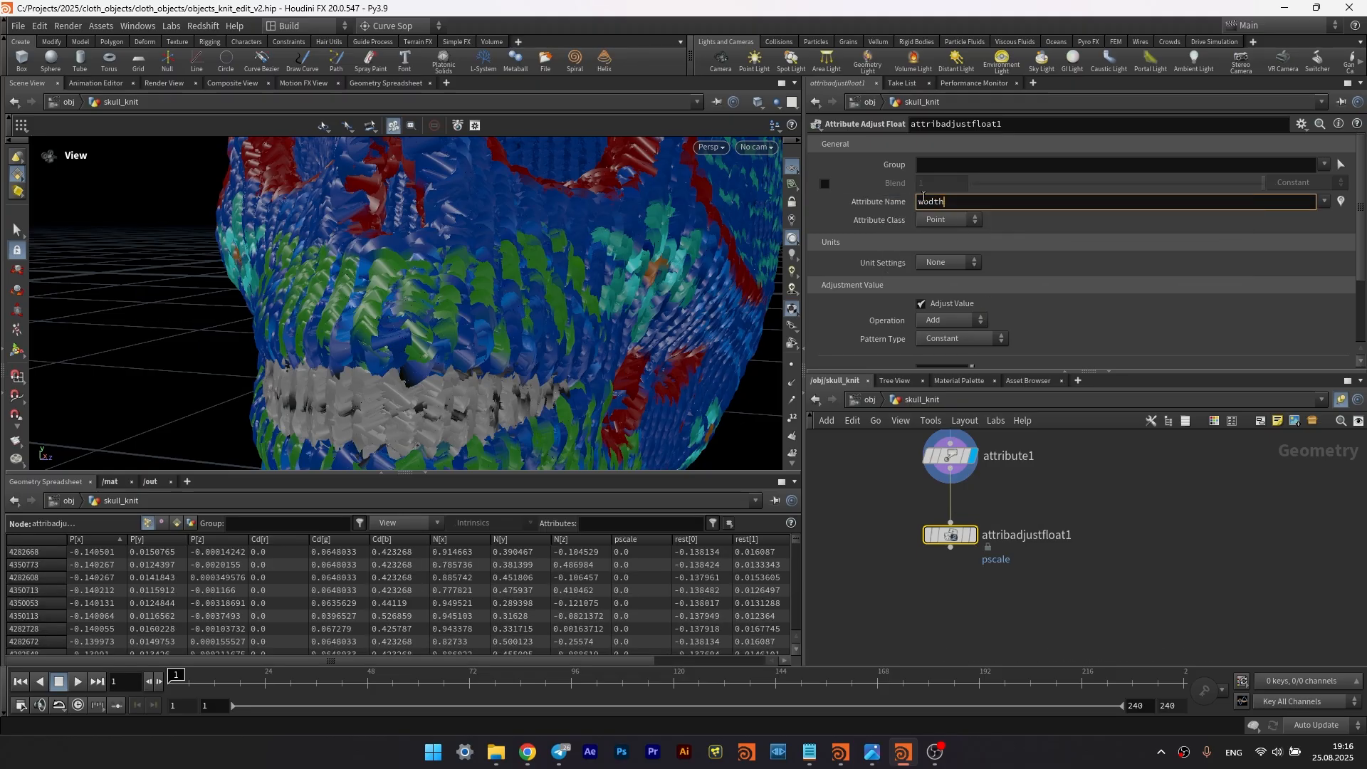
left_click_drag(924, 197, 1000, 210)
type("idth")
key("Return")
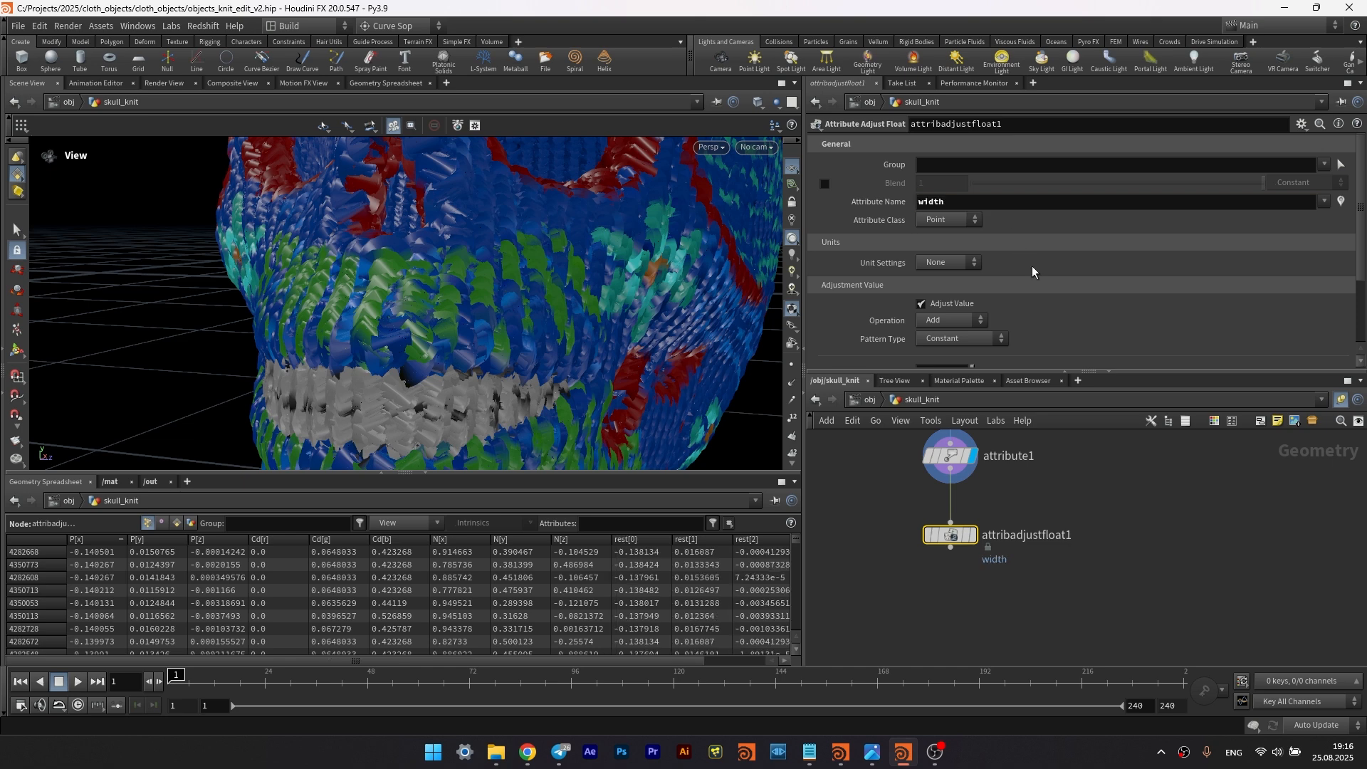
- Set the width adjustment to Multiply with a constant value of .1 and display the node
scroll(973, 326, "down", 2)
left_click(954, 265)
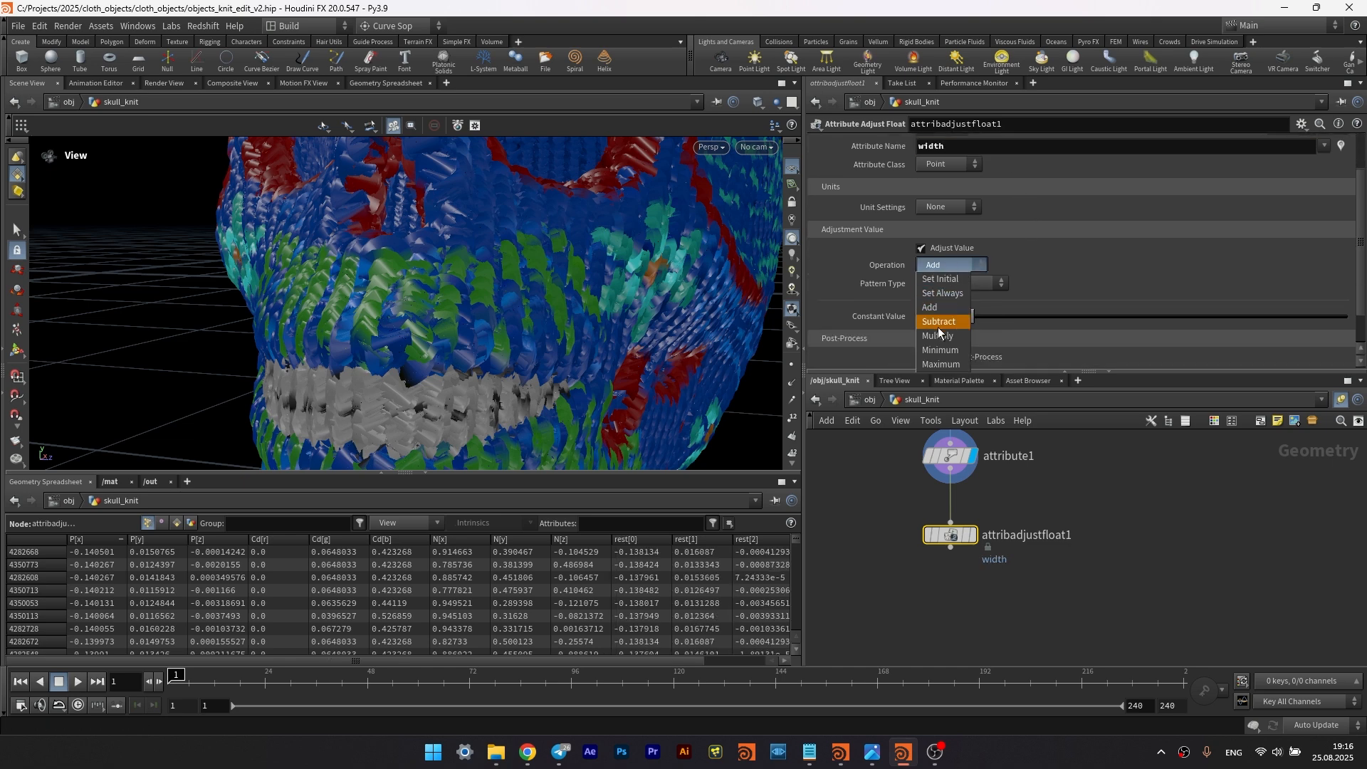
left_click(938, 336)
left_click(931, 316)
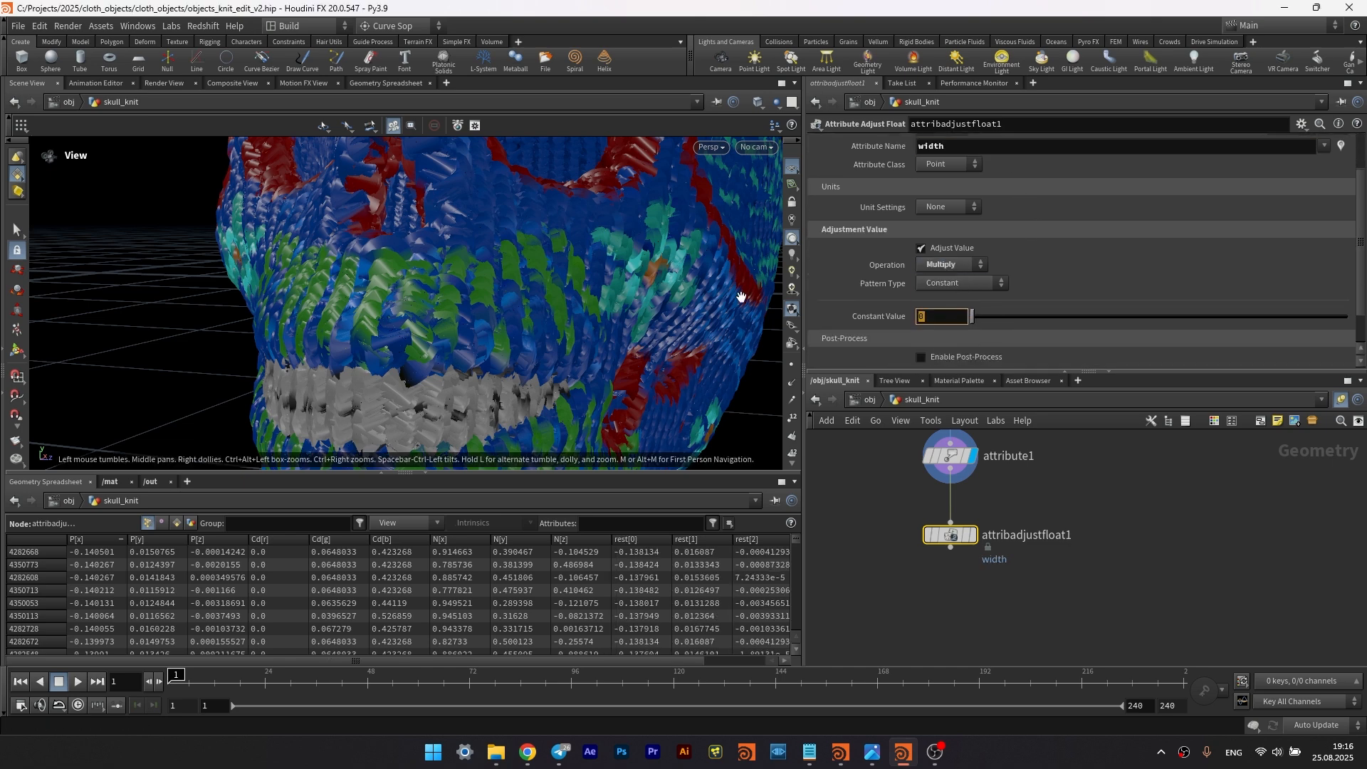
type(".1")
key("Return")
left_click(973, 535)
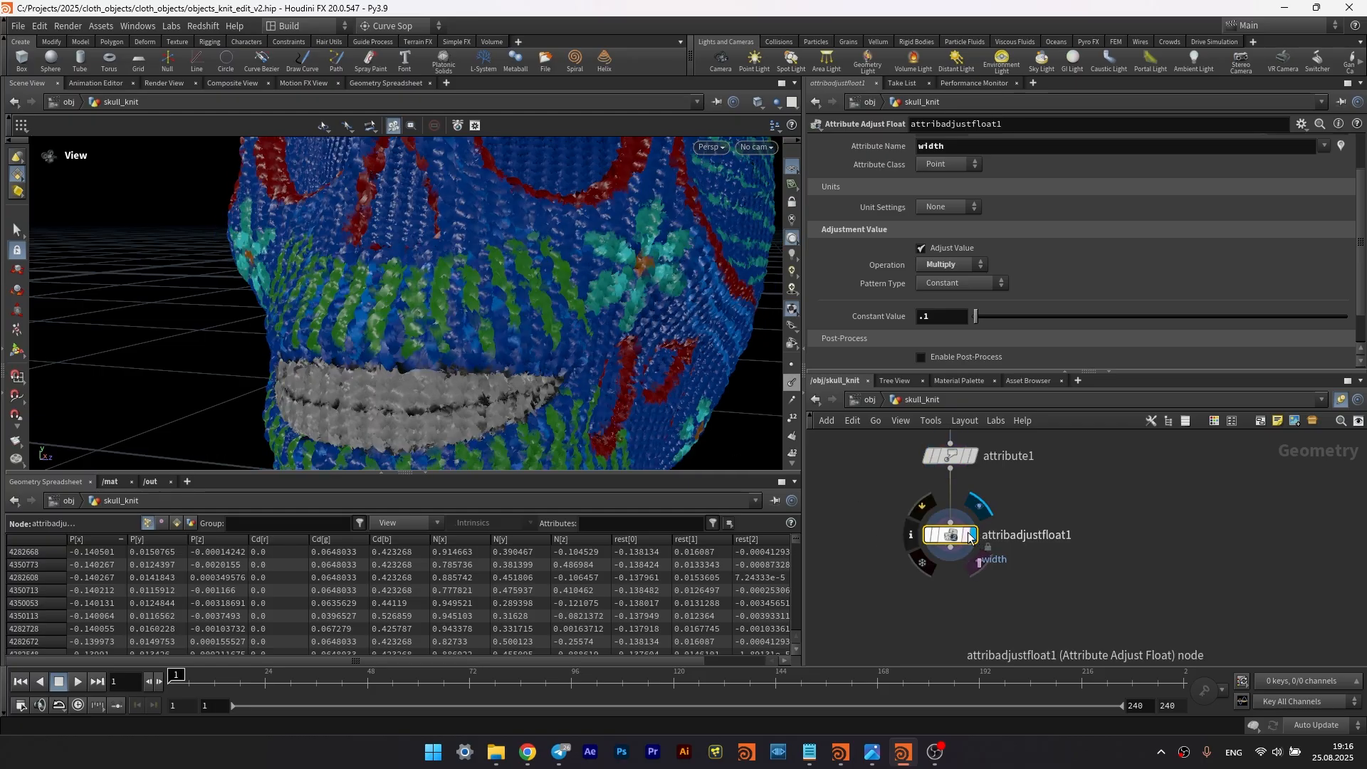
- Set the width multiplier's constant value to .05 and check the strand thickness on the skull
scroll(448, 269, "up", 8)
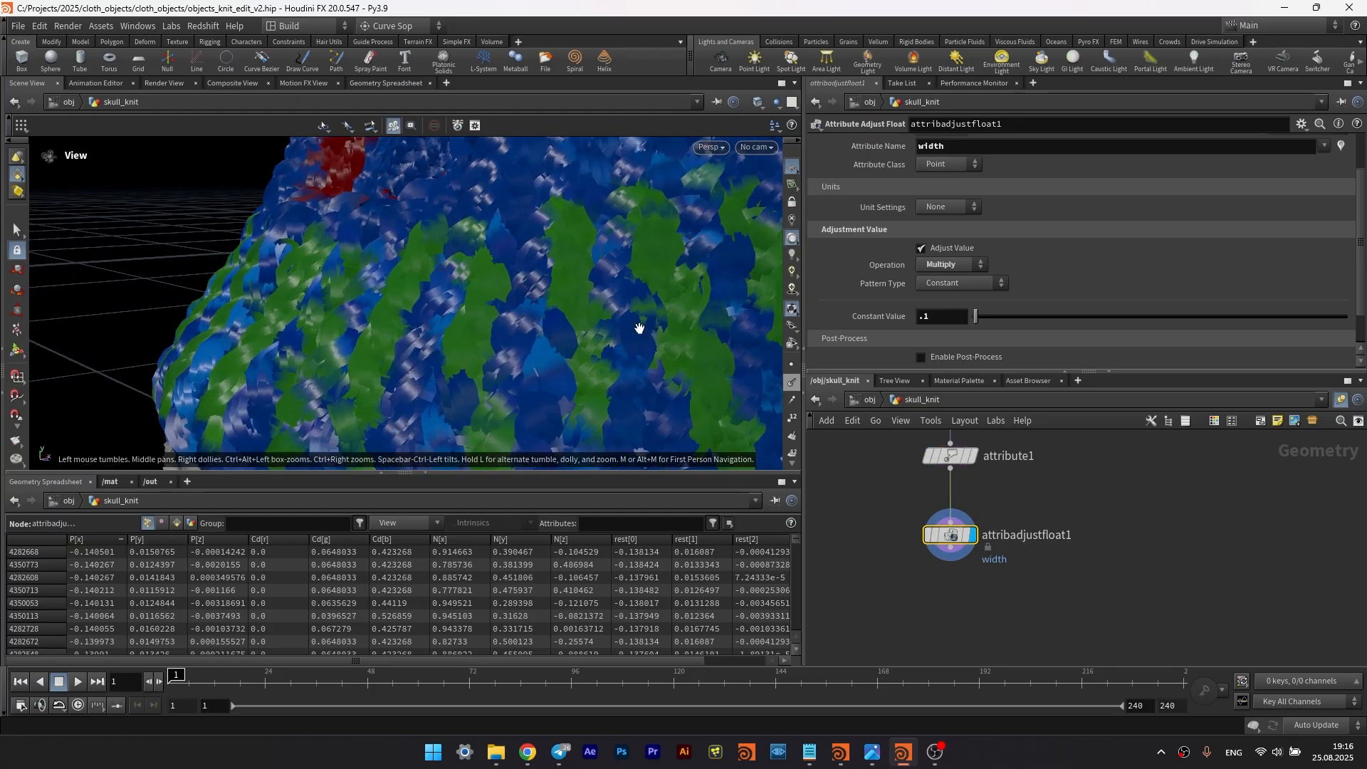
left_click_drag(559, 322, 698, 294)
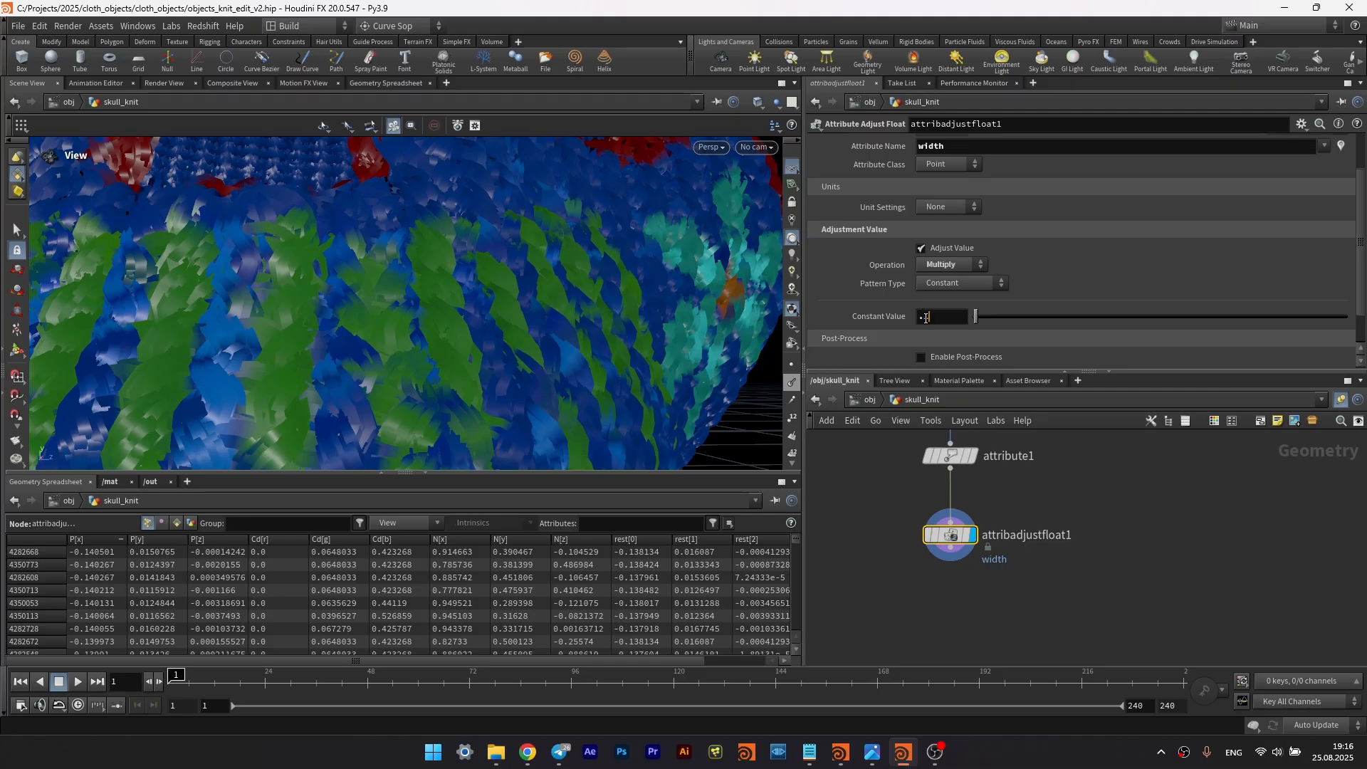
left_click(923, 319)
key("Return")
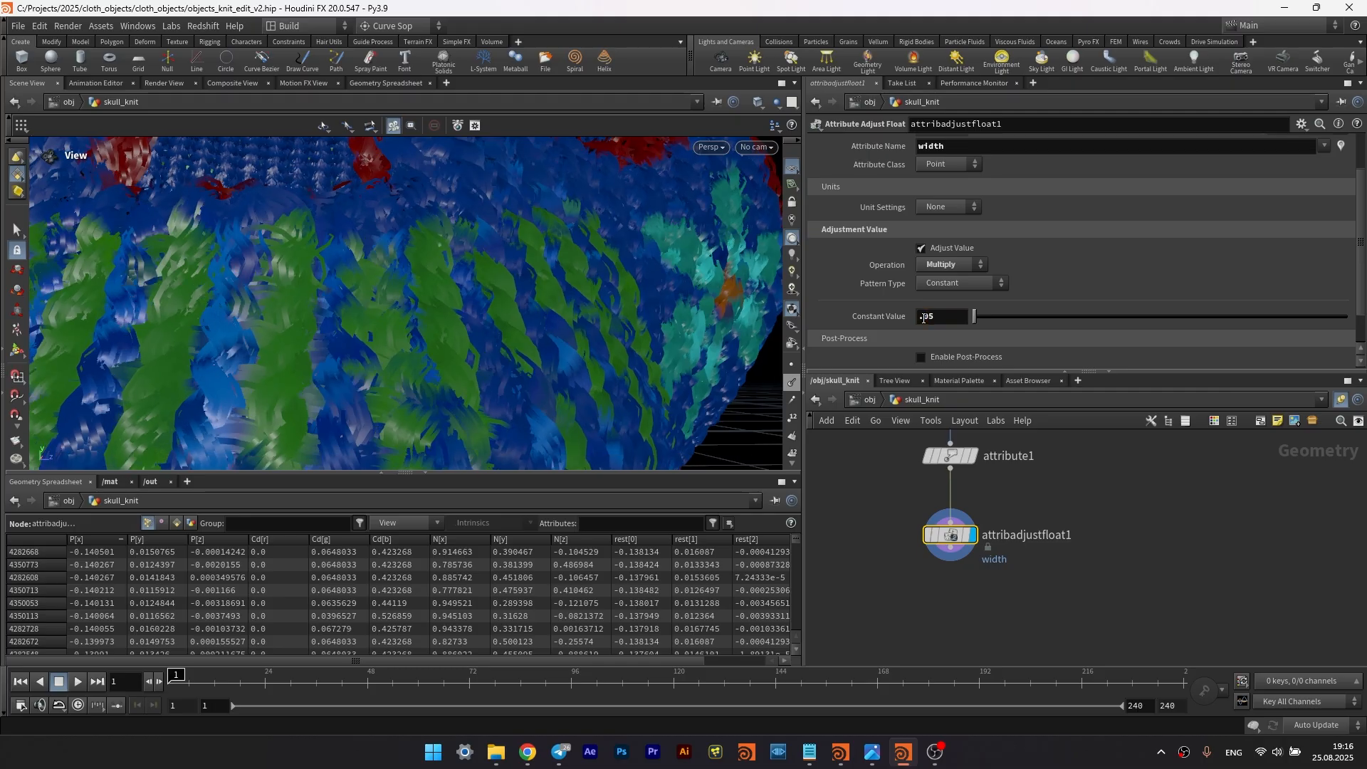
left_click_drag(421, 373, 563, 274)
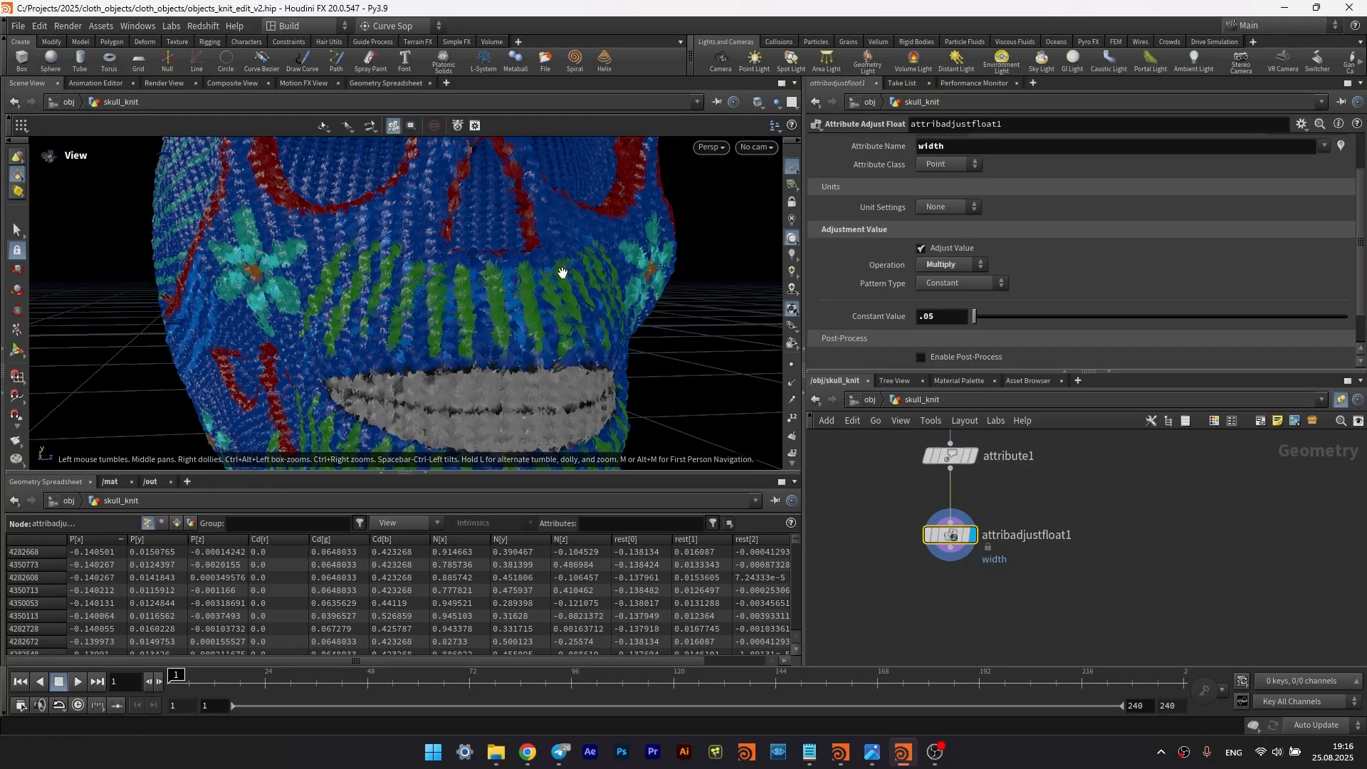
- Add a second Attribute Rename node below attribadjustfloat1 and feed it from that node's output
middle_click_drag(946, 587, 979, 557)
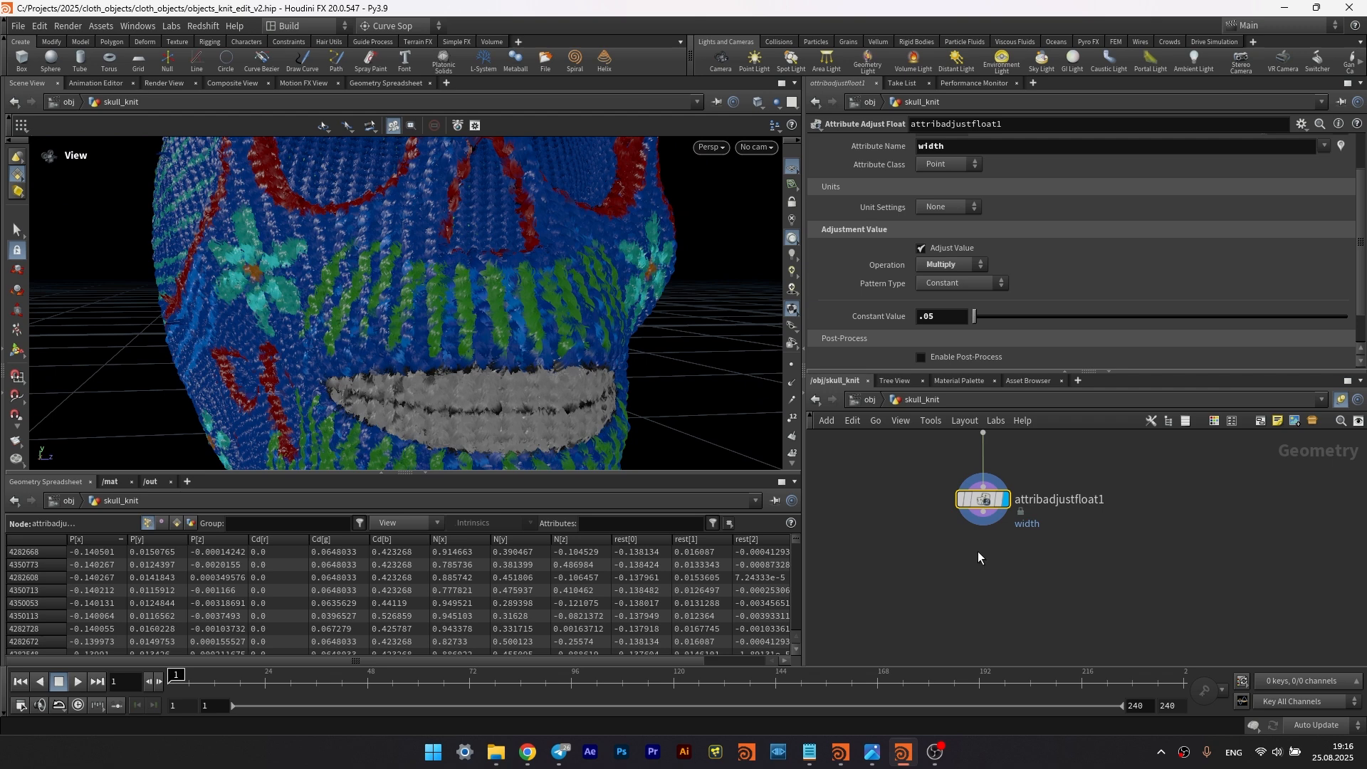
left_click(967, 558)
key("Tab")
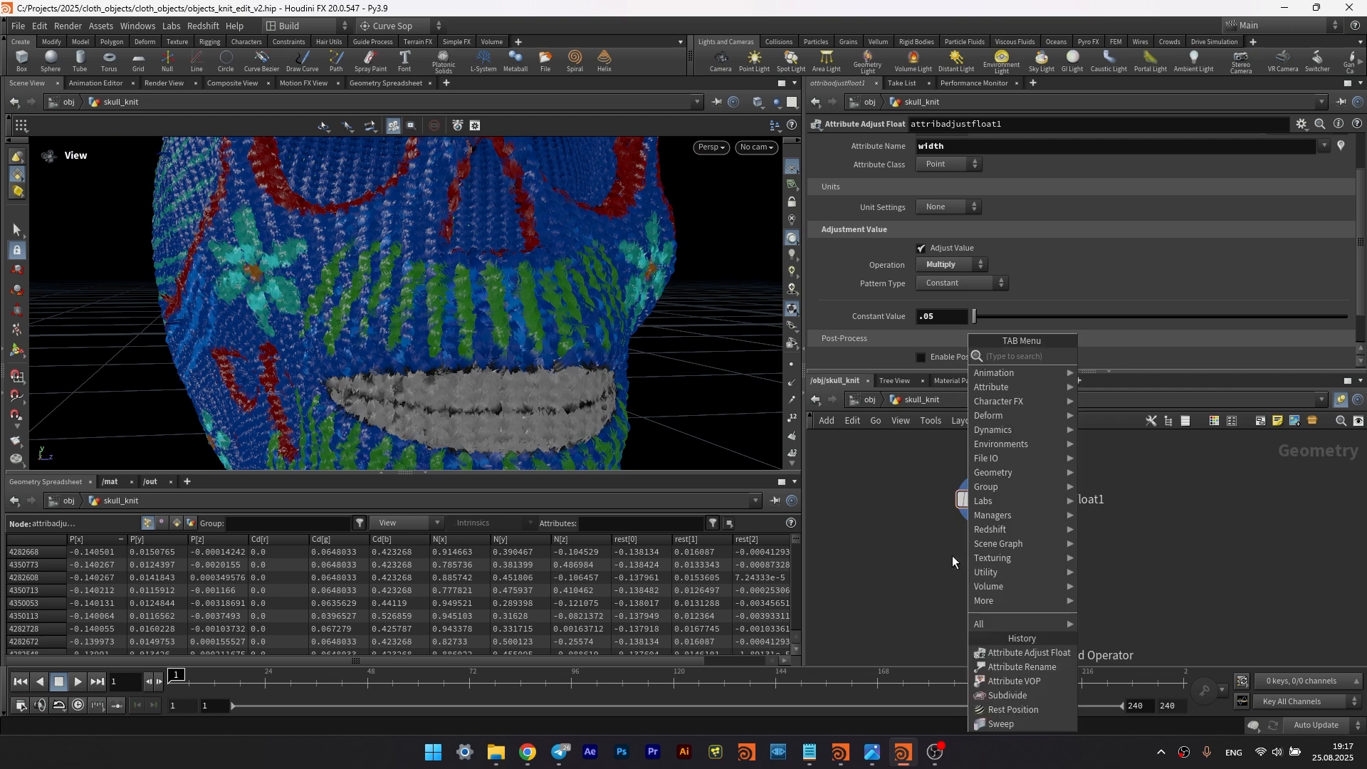
type("att re")
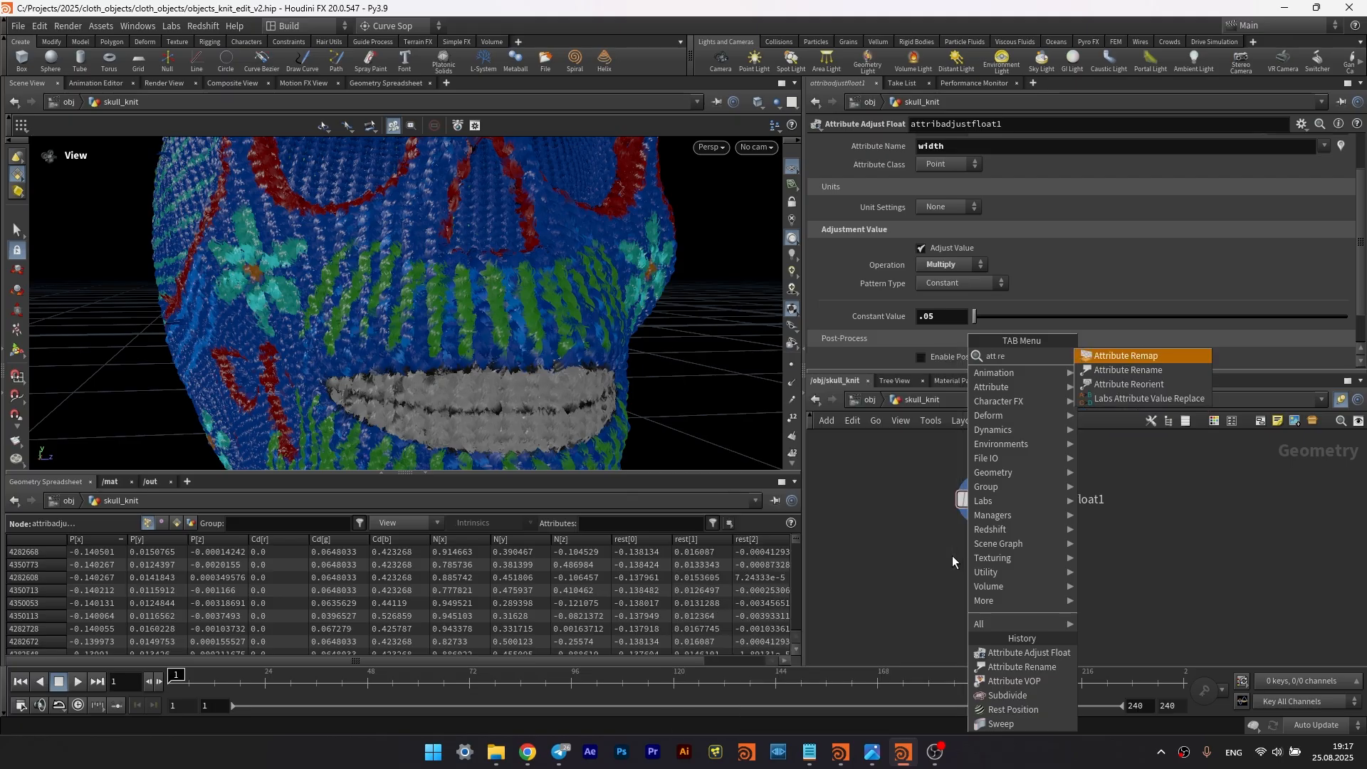
key("Down")
key("Return")
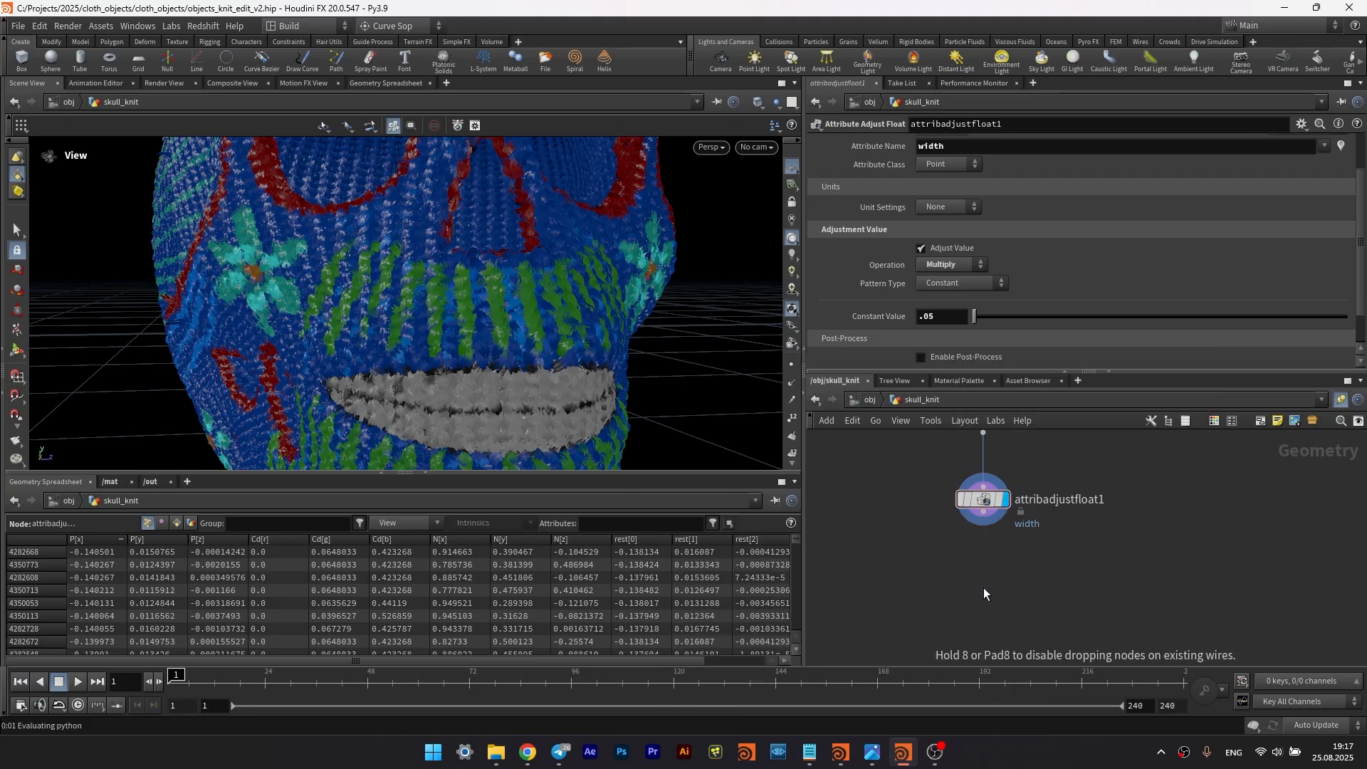
left_click(984, 587)
left_click_drag(986, 518, 983, 572)
- Rename the point attribute width back to pscale in the second Attribute Rename node
left_click(1034, 183)
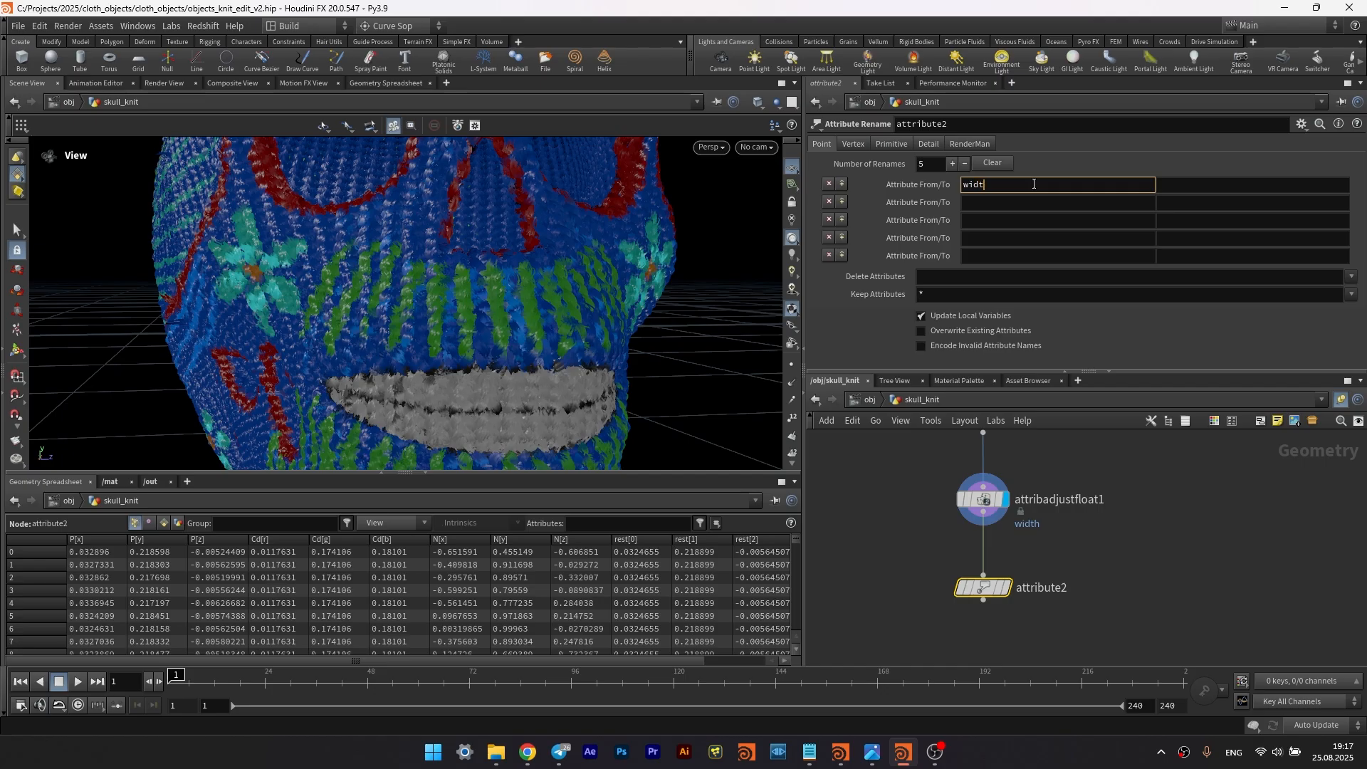
key("Tab")
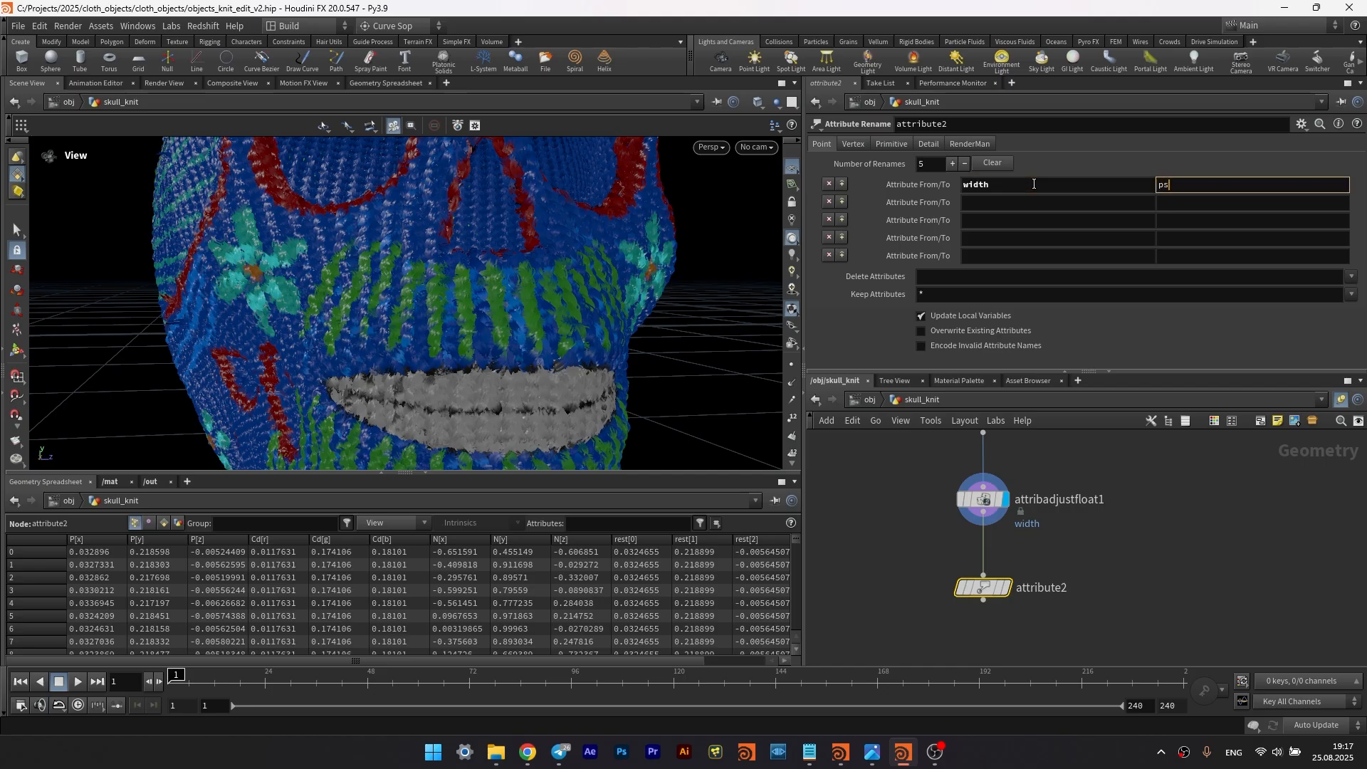
key("Return")
mouse_move(984, 584)
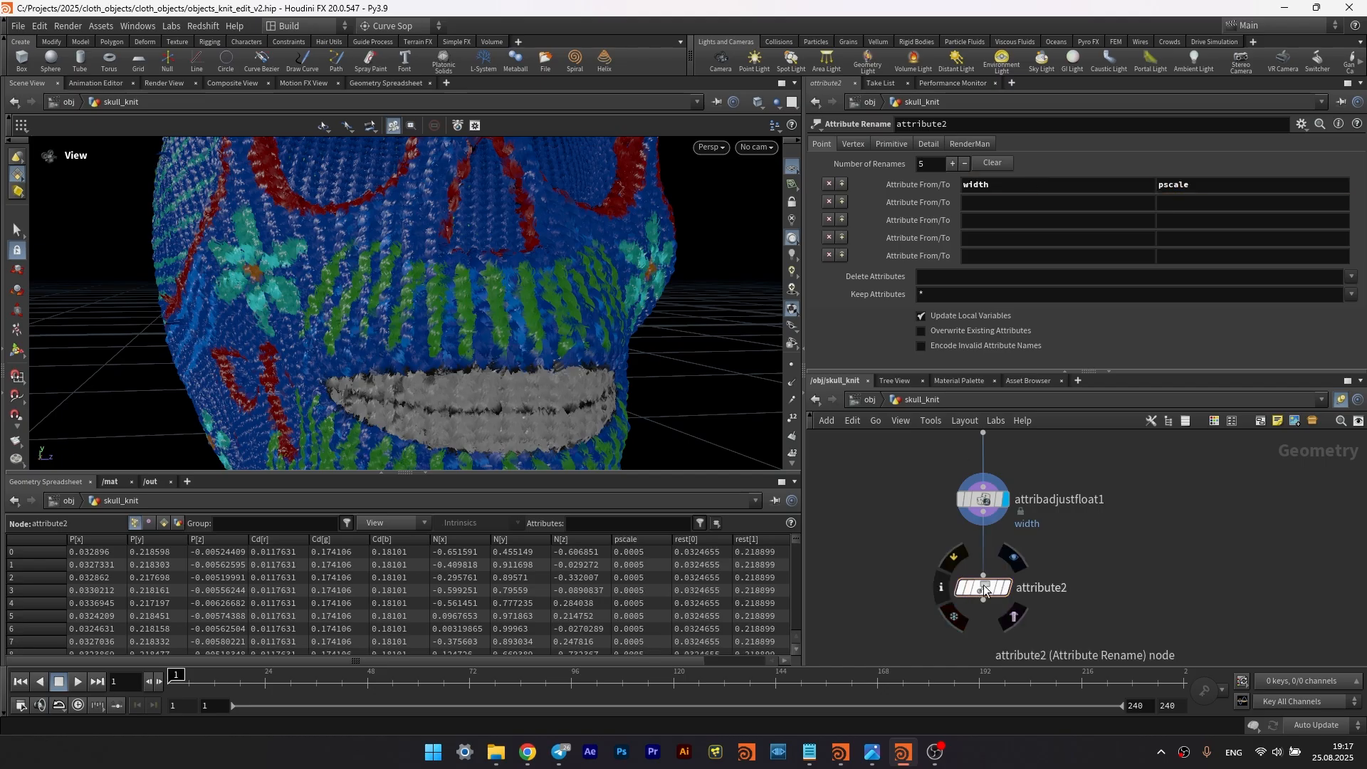
- Add a Null node below the second Attribute Rename node as the end of the chain
middle_click_drag(934, 613, 938, 575)
key("Tab")
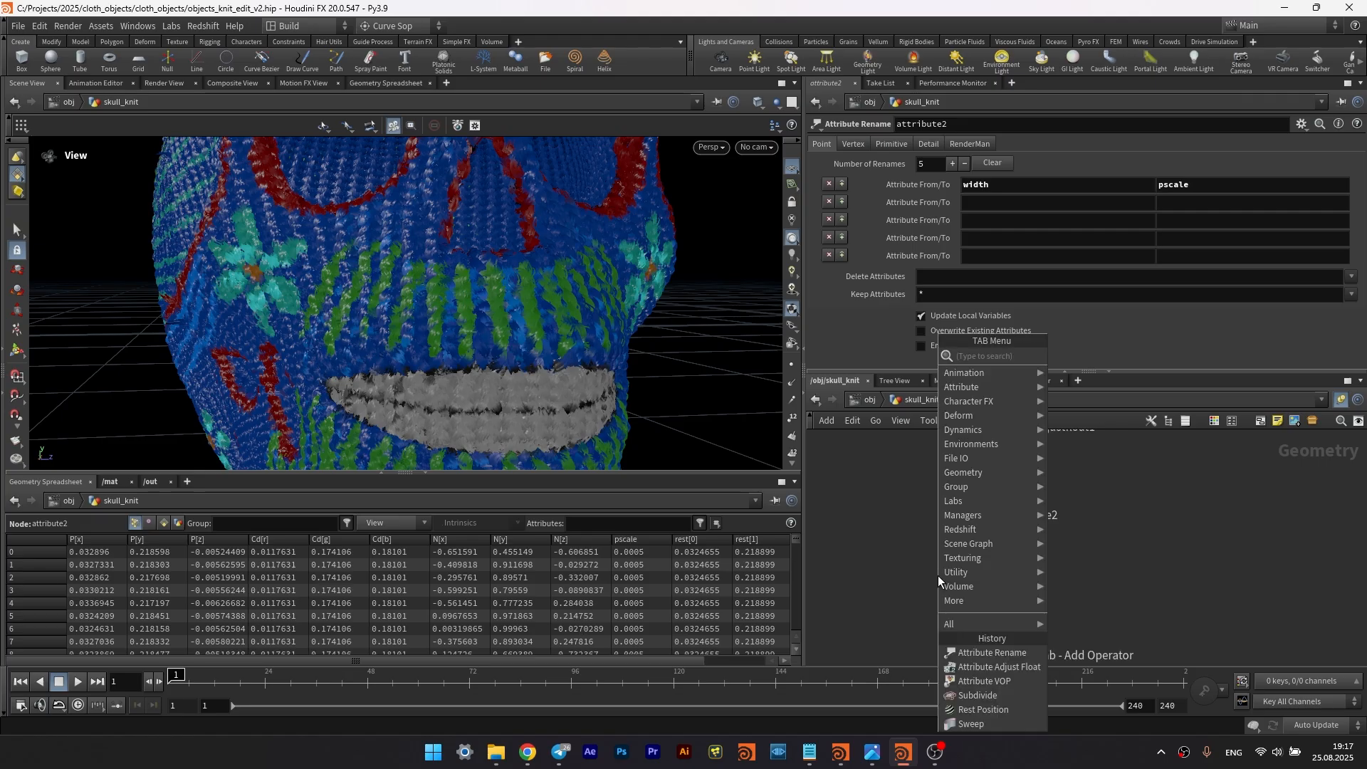
type("nu")
left_click(1088, 356)
left_click(967, 610)
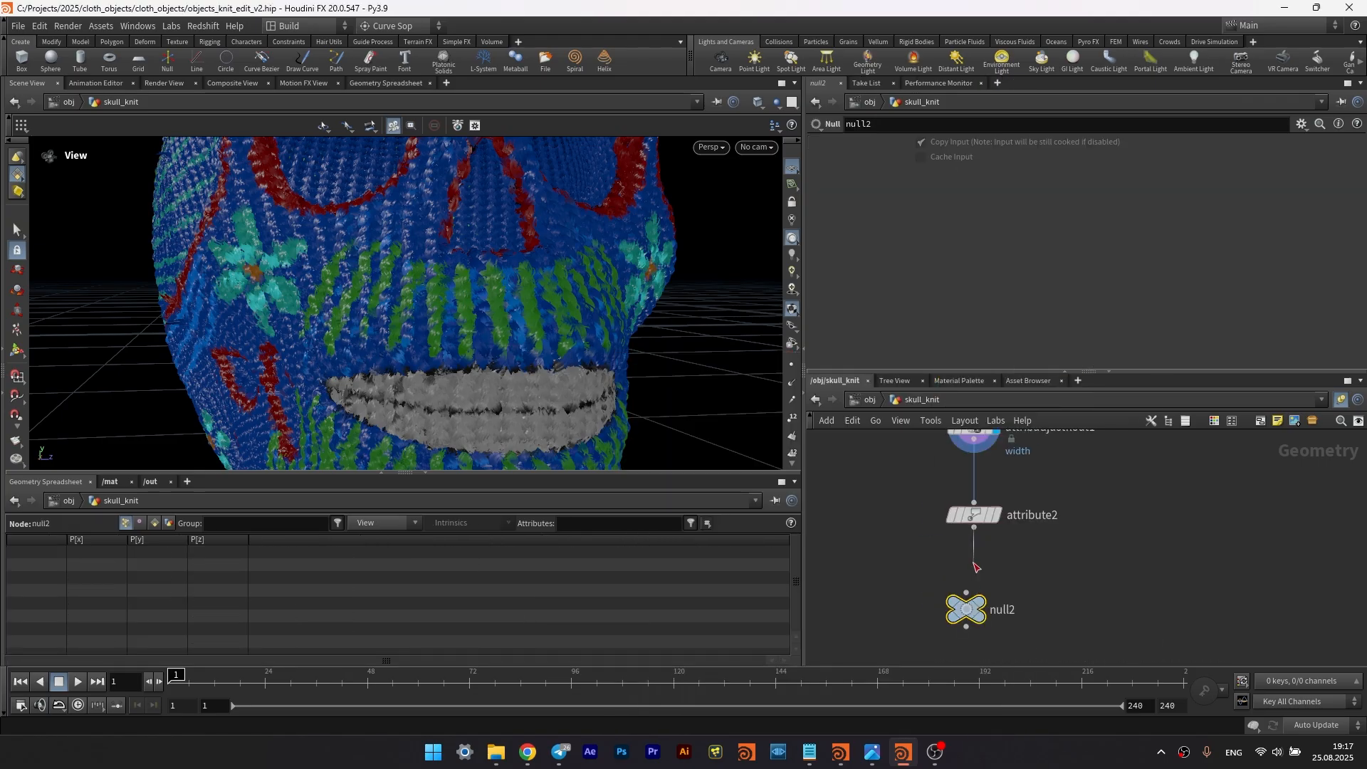
- Rename the Null node at the end of the skull's chain to Skull_out
double_click(1030, 611)
double_click(1030, 611)
type("Sku")
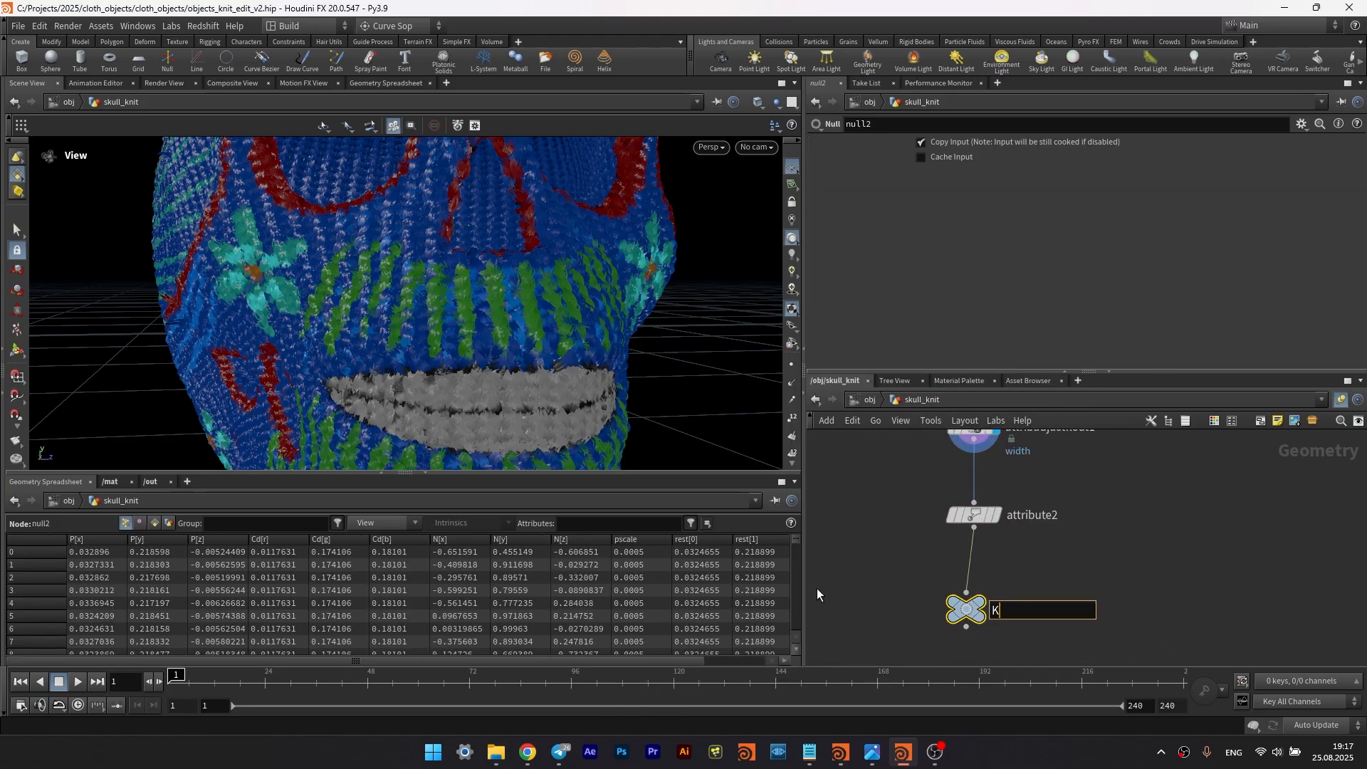
type("ll_out_")
key("BackSpace")
key("Return")
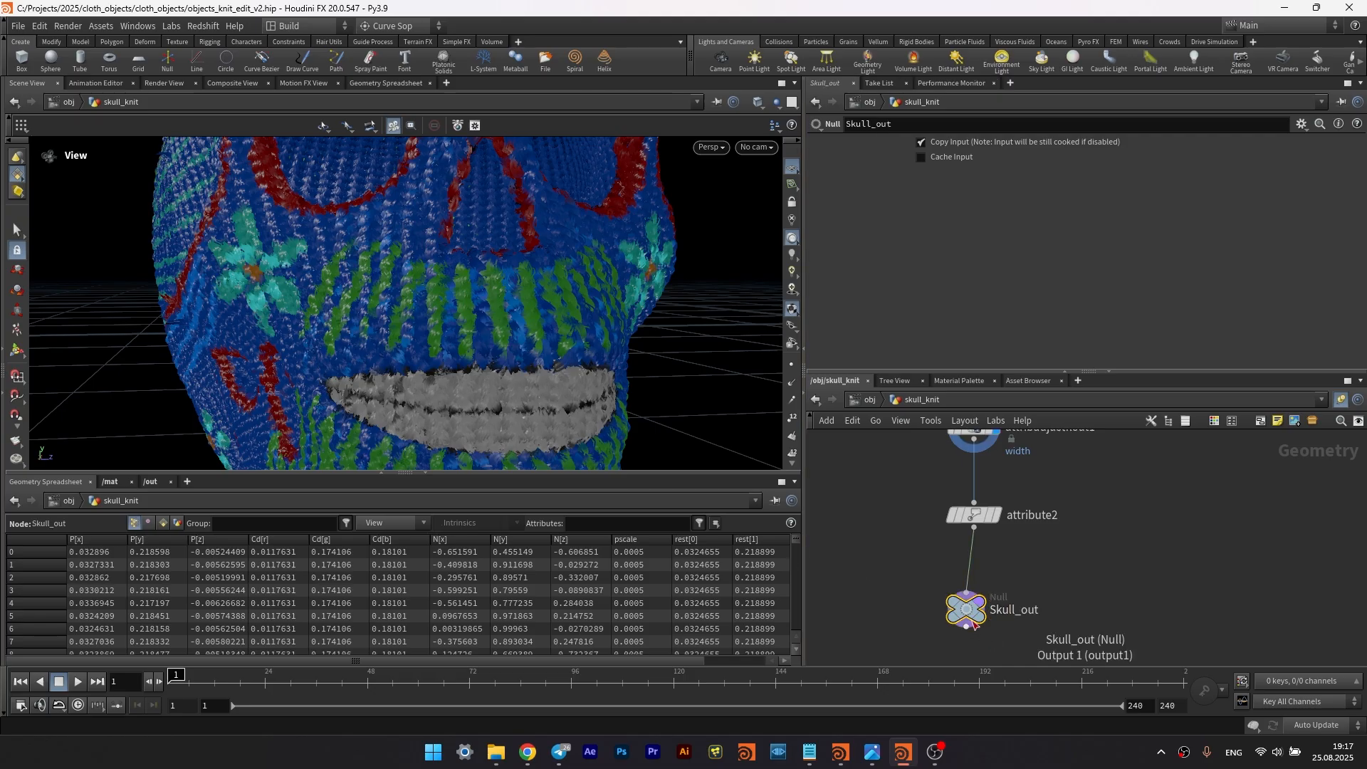
middle_click_drag(1040, 477, 1040, 534)
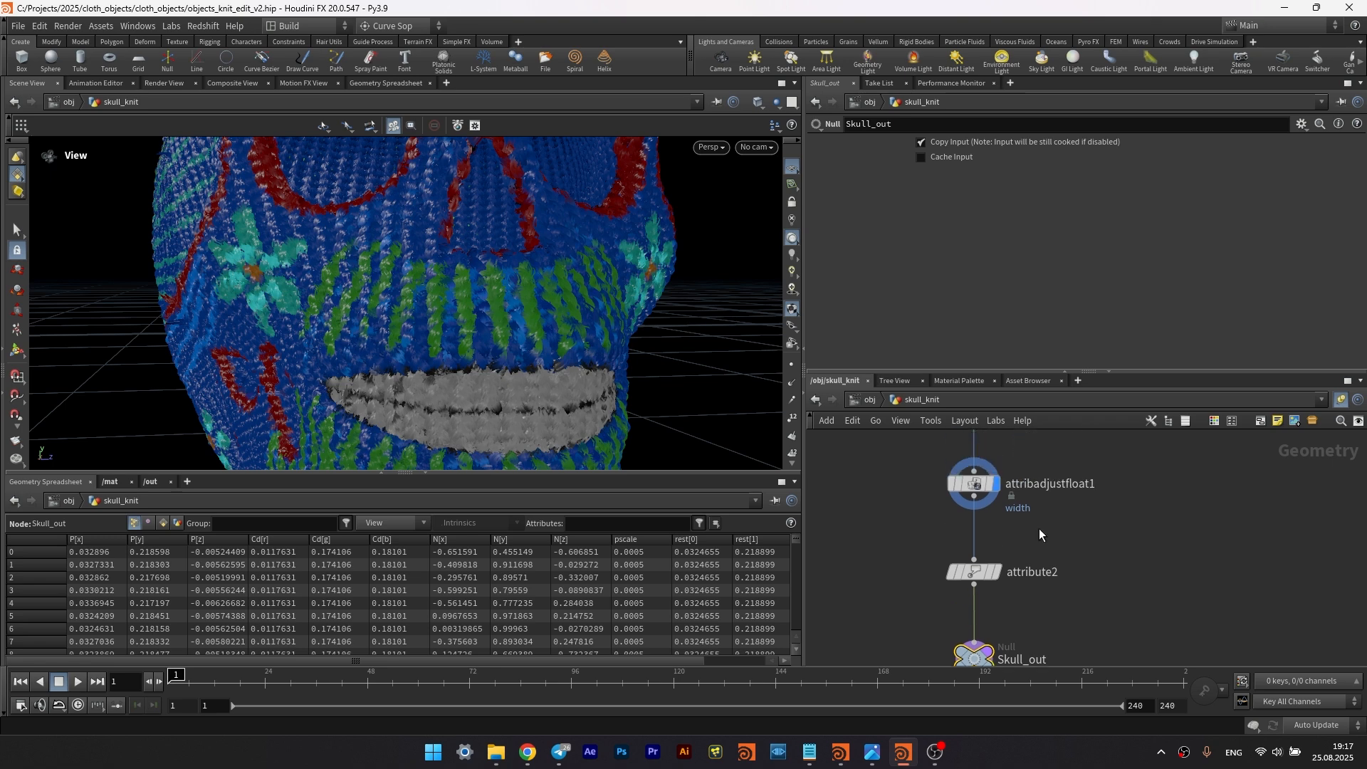
- Display the output of the second Attribute Rename node and inspect the skull's strands
mouse_move(997, 574)
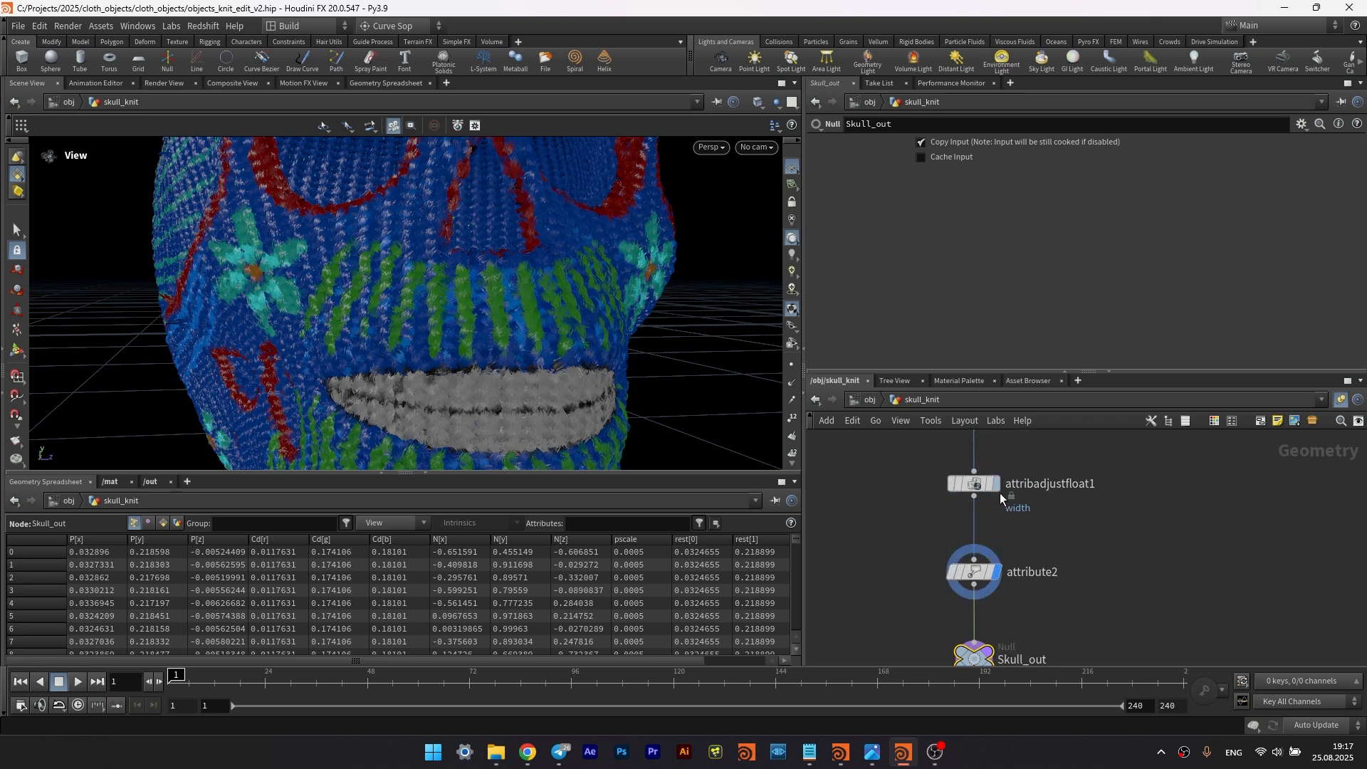
left_click(974, 484)
mouse_move(618, 282)
left_mouse_down()
mouse_move(566, 288)
mouse_move(610, 280)
left_mouse_up()
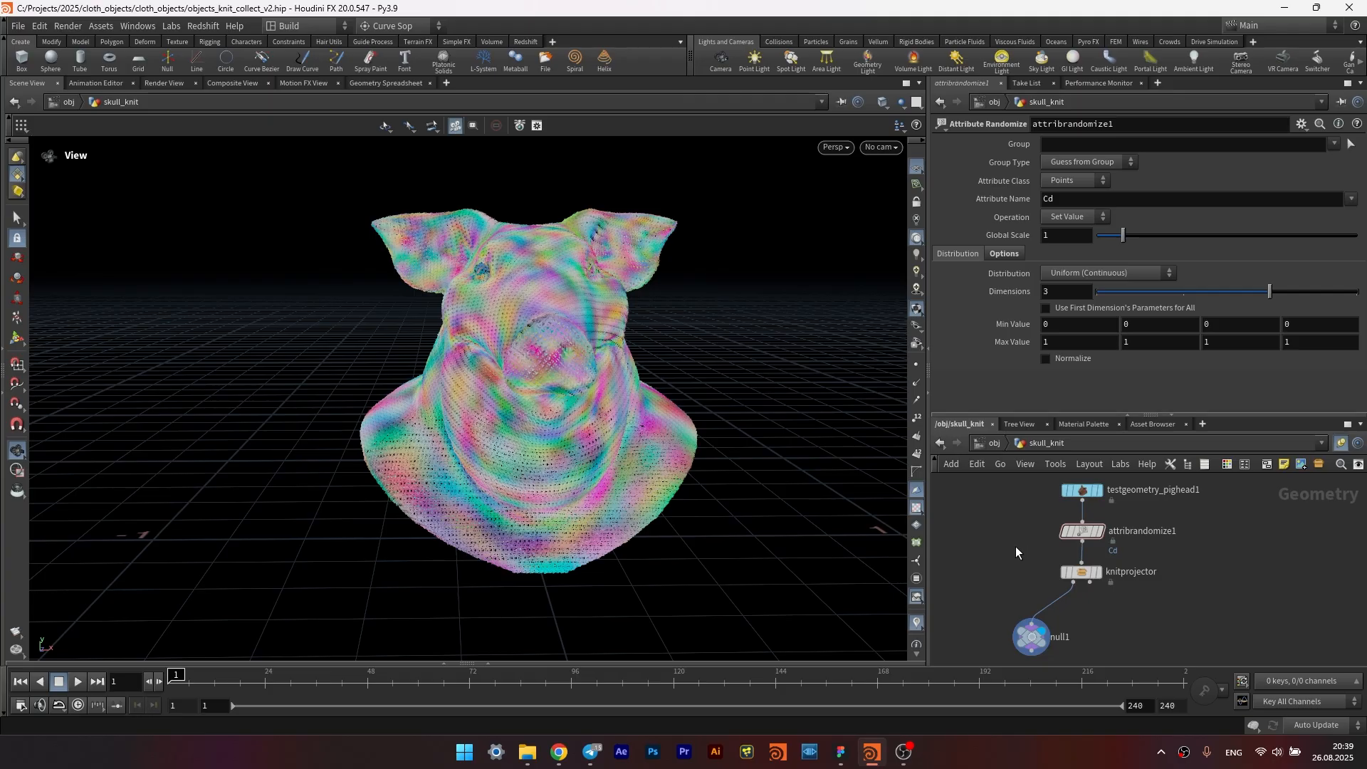
- Inspect the knitted pig head and review the knitprojector node's object and knit settings
middle_click_drag(1037, 533, 1032, 544)
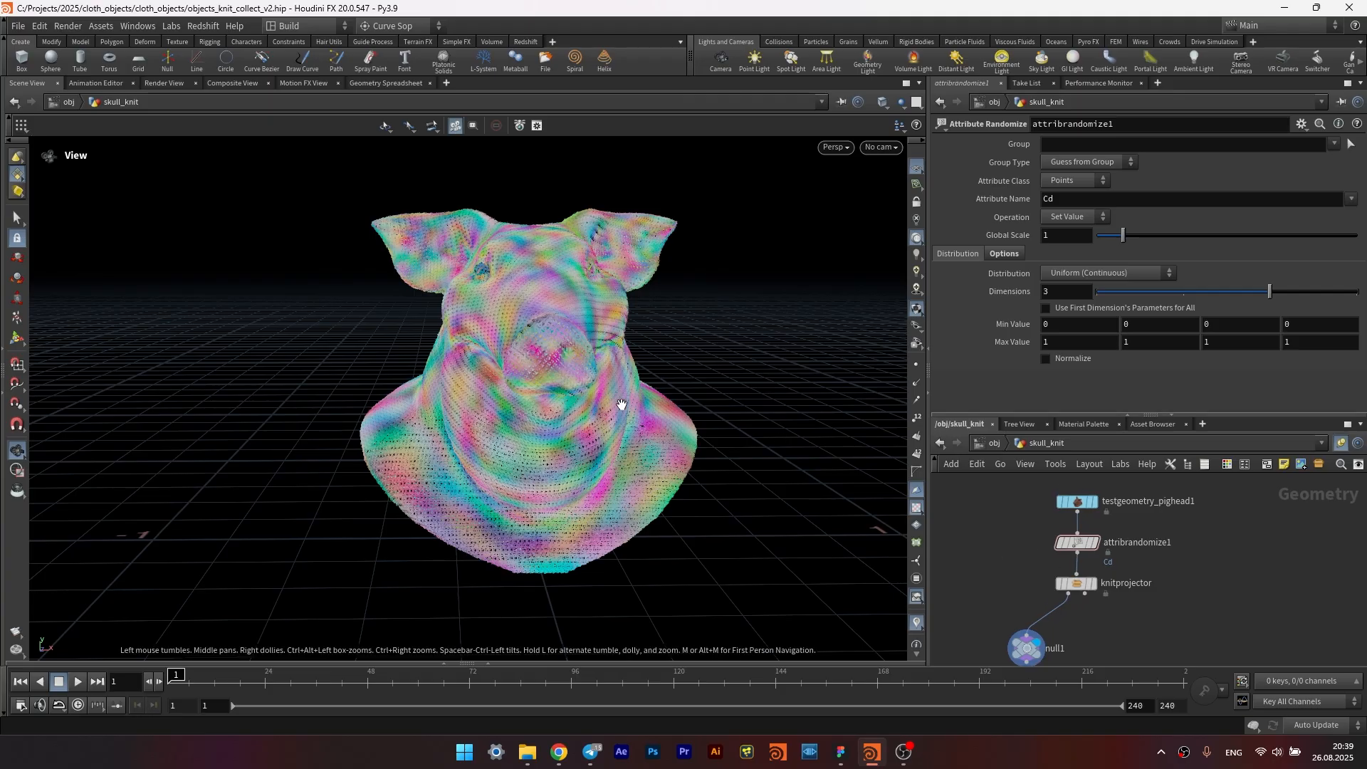
left_click_drag(622, 405, 488, 397)
left_click(1077, 585)
middle_click_drag(1020, 557, 1012, 572)
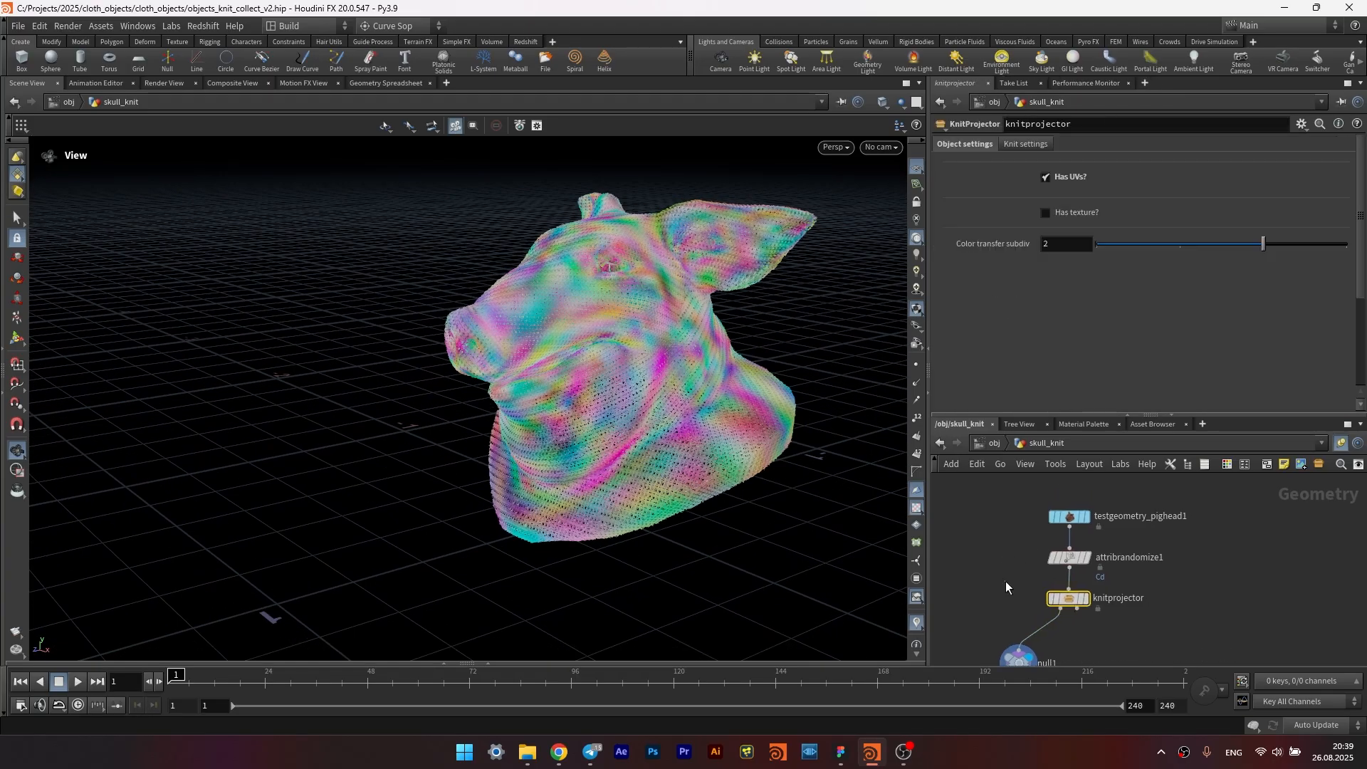
left_click(1036, 145)
scroll(980, 206, "down", 5)
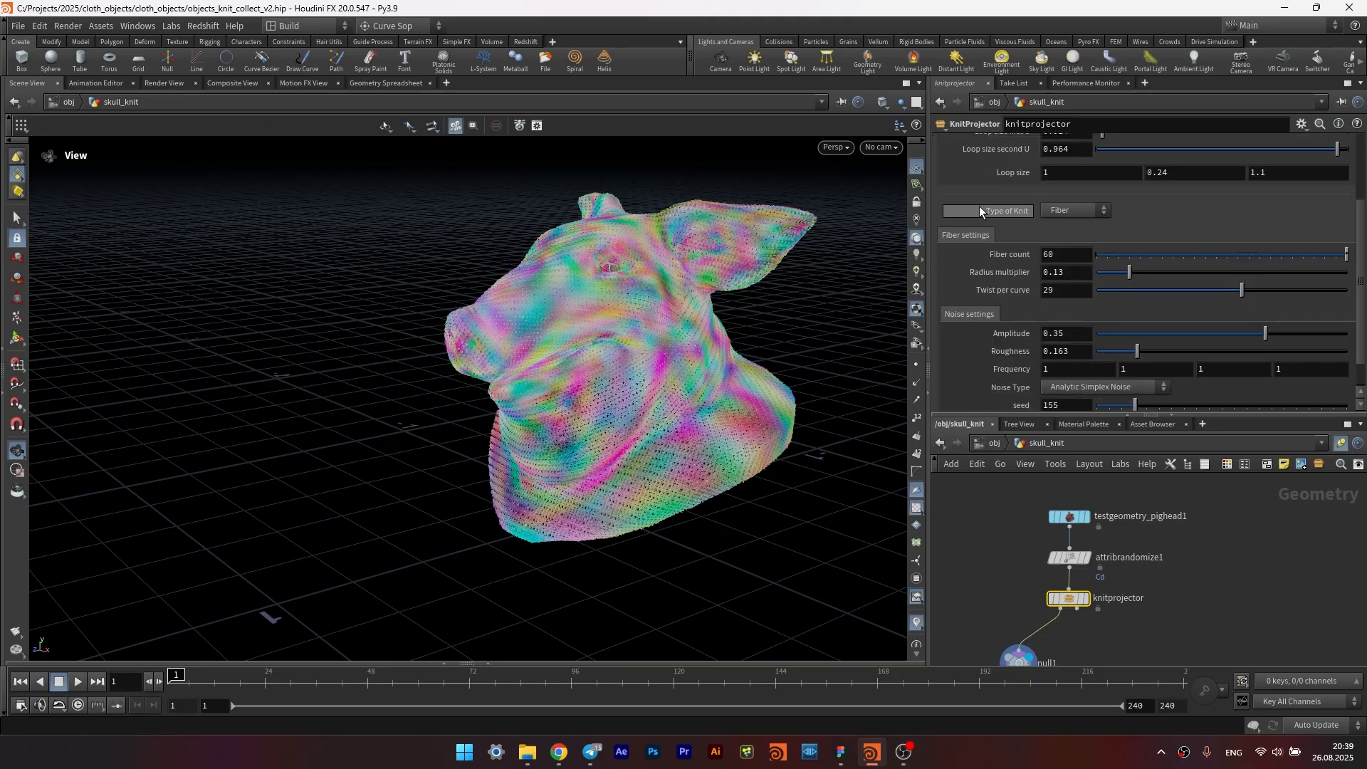
scroll(980, 206, "up", 5)
- Set the knitprojector's type of knit to Chainmail and inspect the chain pattern on the pig head
left_click(1056, 323)
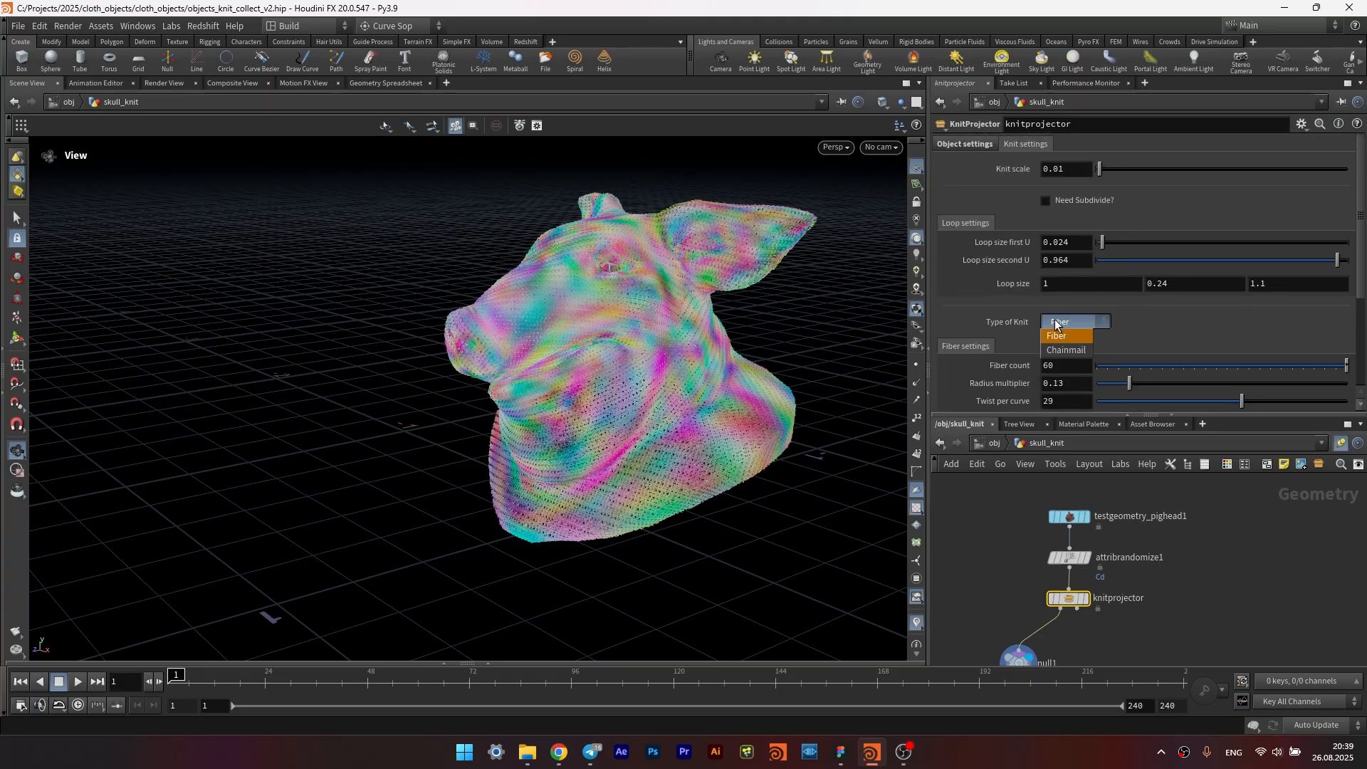
left_click(1065, 351)
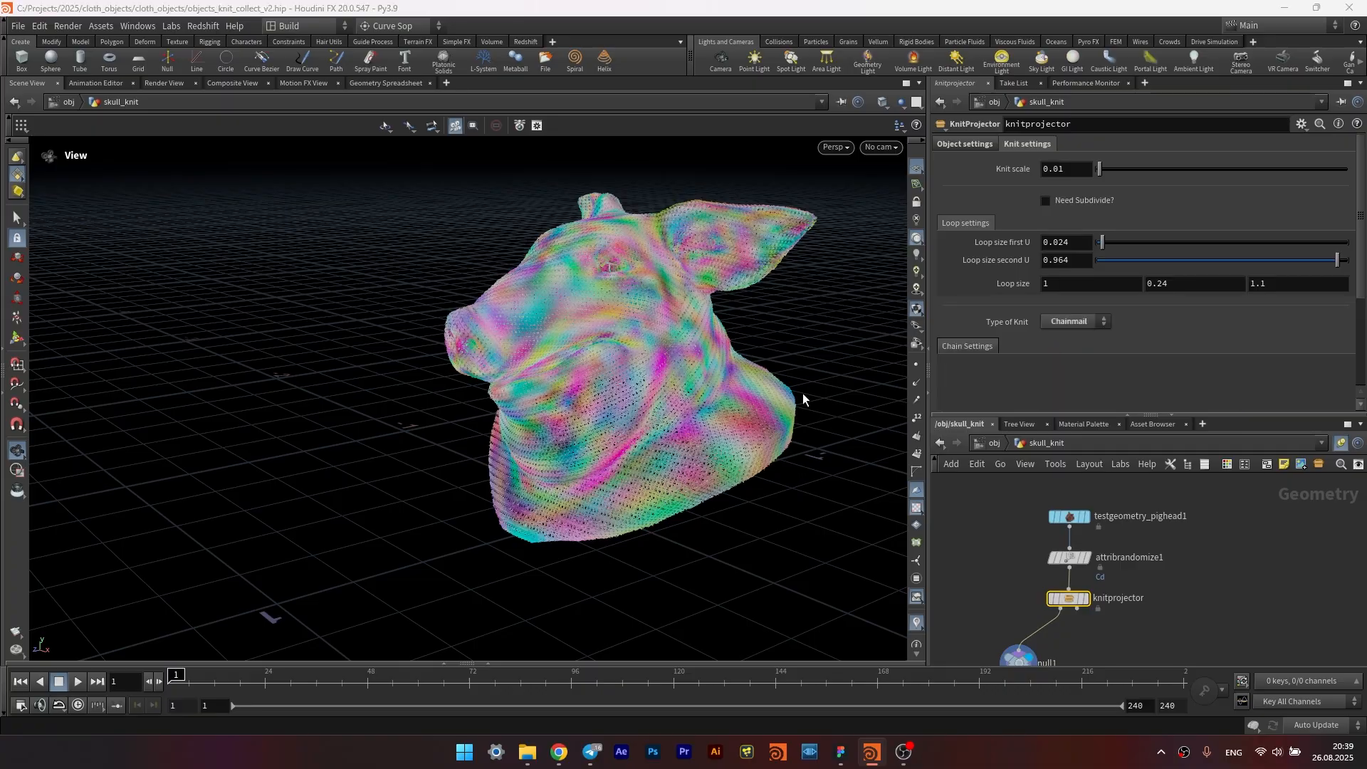
left_click_drag(583, 358, 669, 335)
scroll(549, 318, "up", 5)
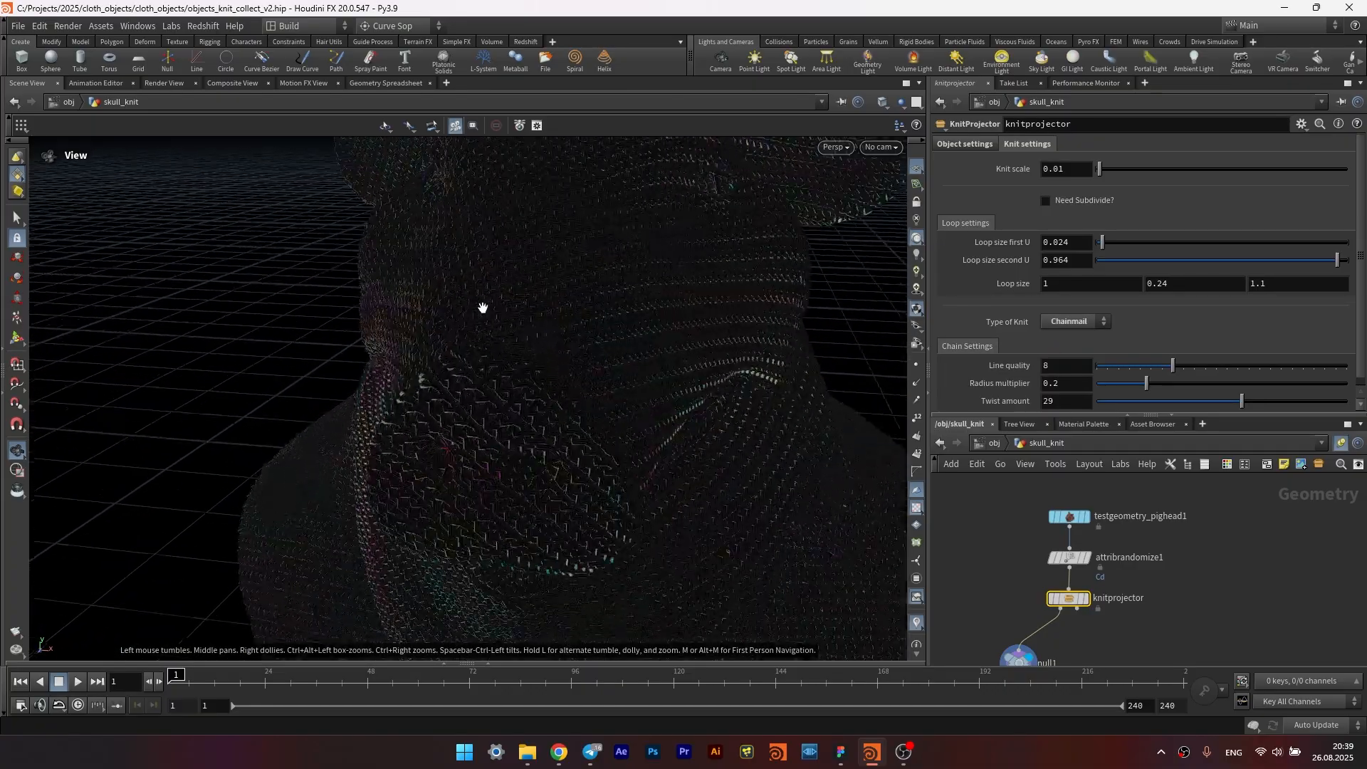
left_click_drag(482, 308, 819, 377)
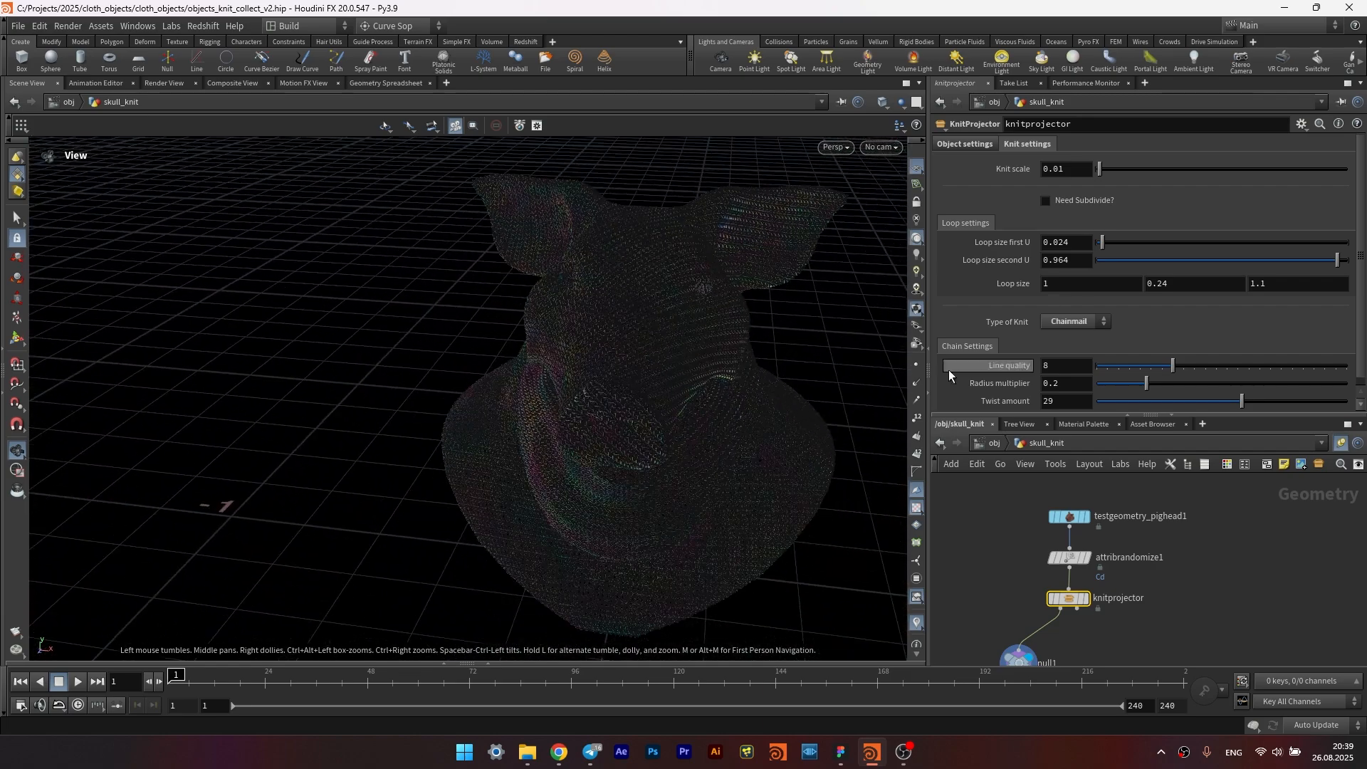
- Switch the type of knit back to Fiber and return to the knitprojector's object settings
scroll(1068, 320, "down", 1)
left_click(1095, 315)
left_click(1074, 328)
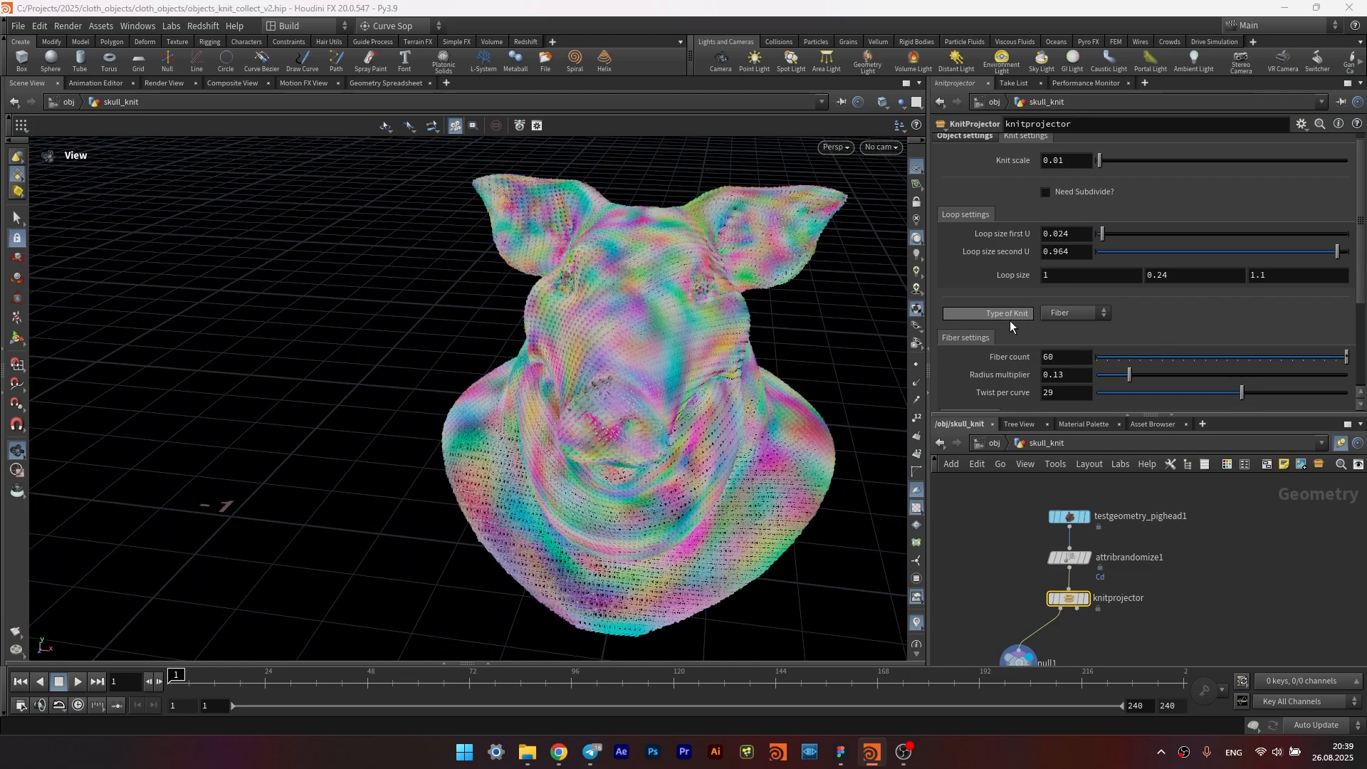
scroll(994, 302, "up", 1)
left_click(977, 145)
left_click_drag(847, 326, 591, 324)
- Add a Test Geometry: Rubber Toy node and wire it into attribrandomize1 in place of the pig head
middle_click_drag(982, 500, 1042, 527)
key("Tab")
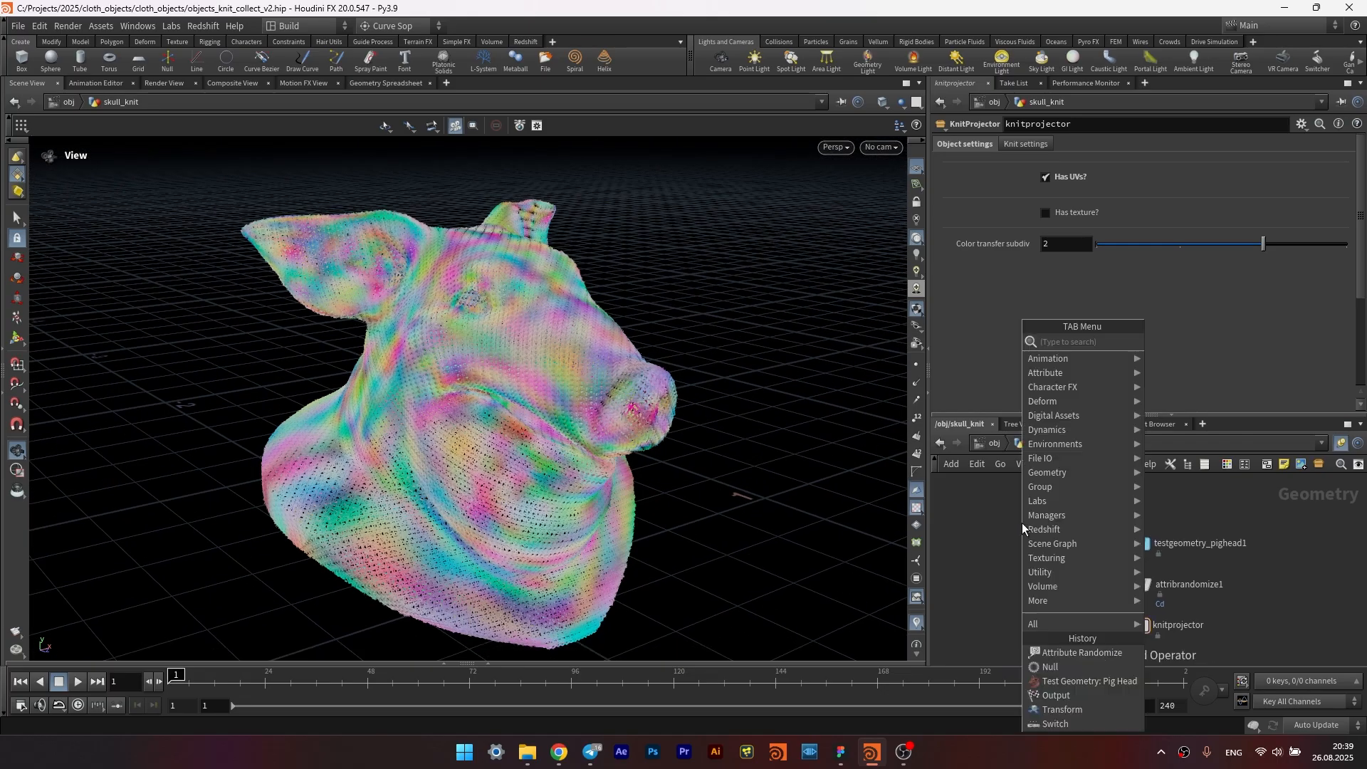
type("tes")
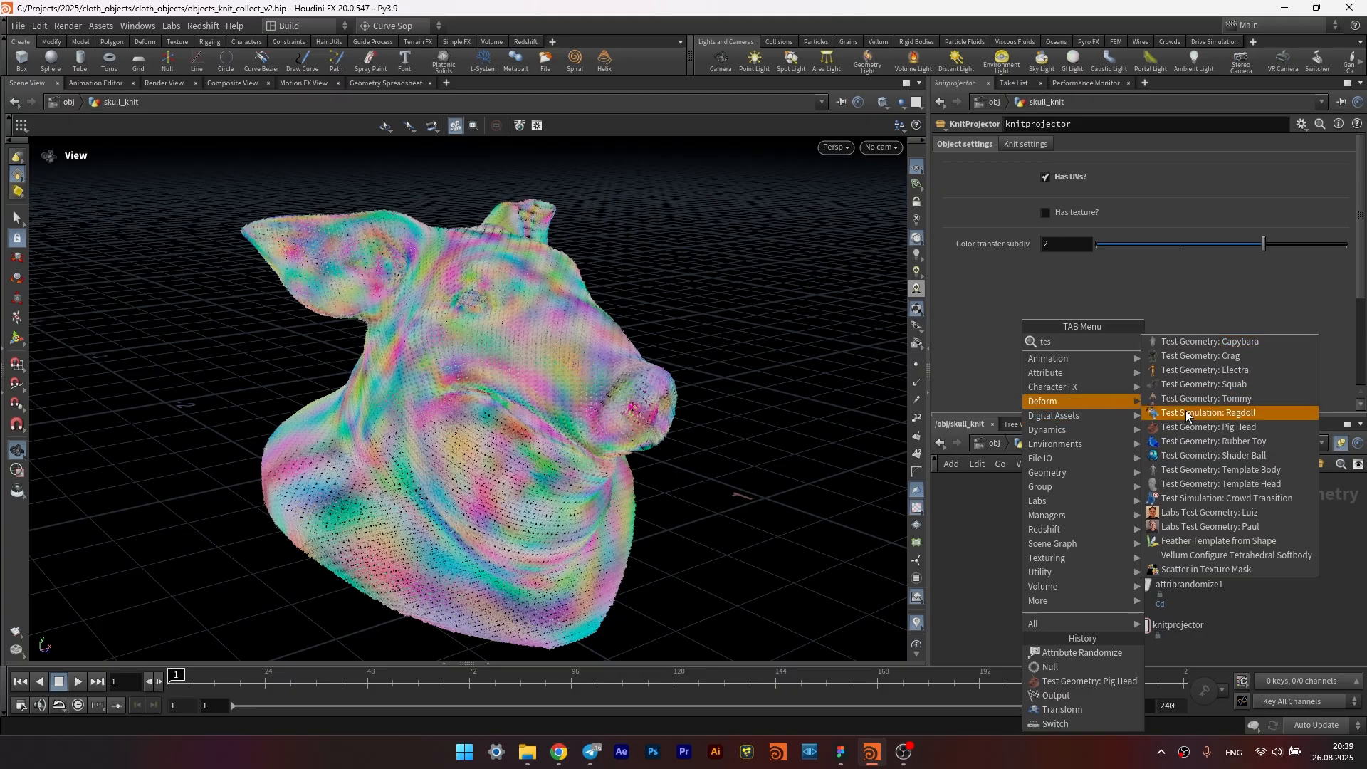
left_click(1184, 441)
left_click(1036, 533)
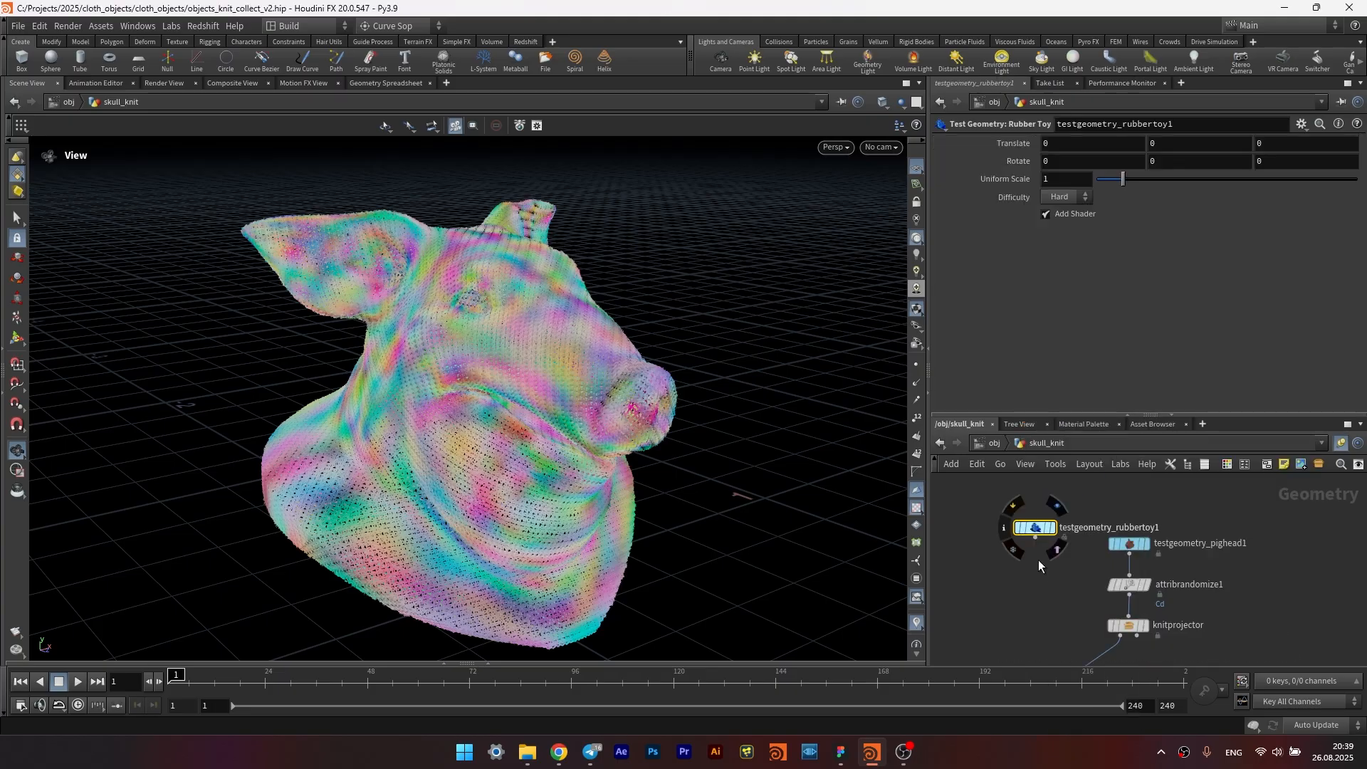
left_click(1037, 539)
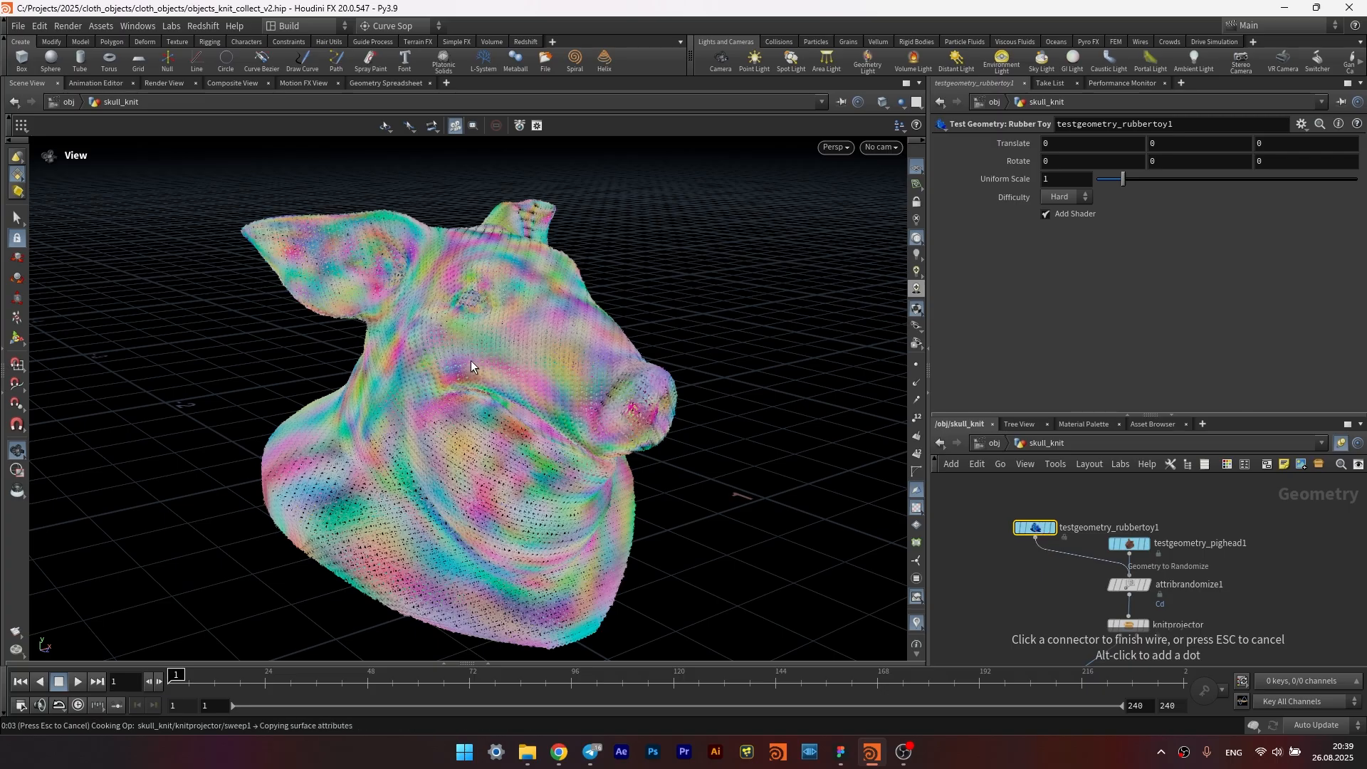
- Move the pig head node clear of the rubber toy node and inspect the knitted rubber toy
left_click_drag(613, 367, 531, 375)
scroll(1040, 573, "down", 2)
left_click(1044, 586)
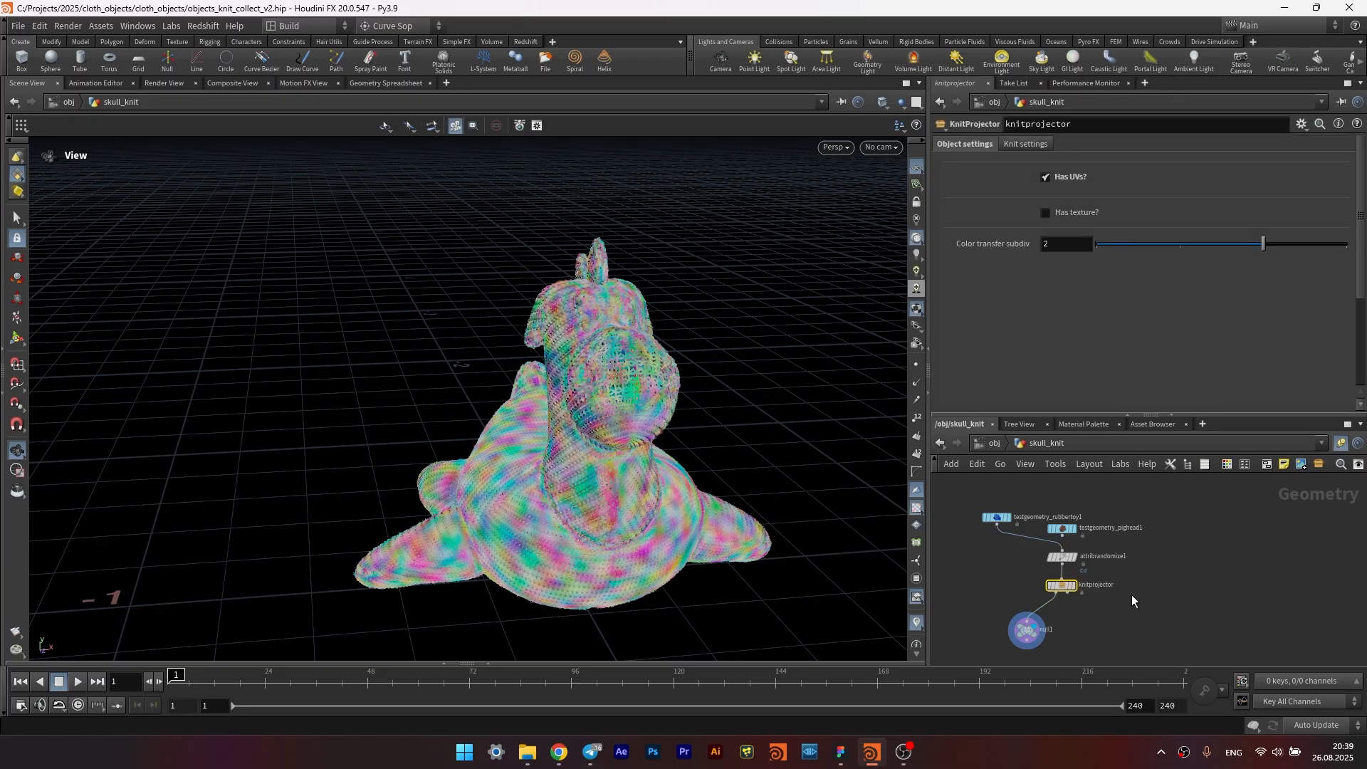
left_click_drag(997, 517, 1096, 520)
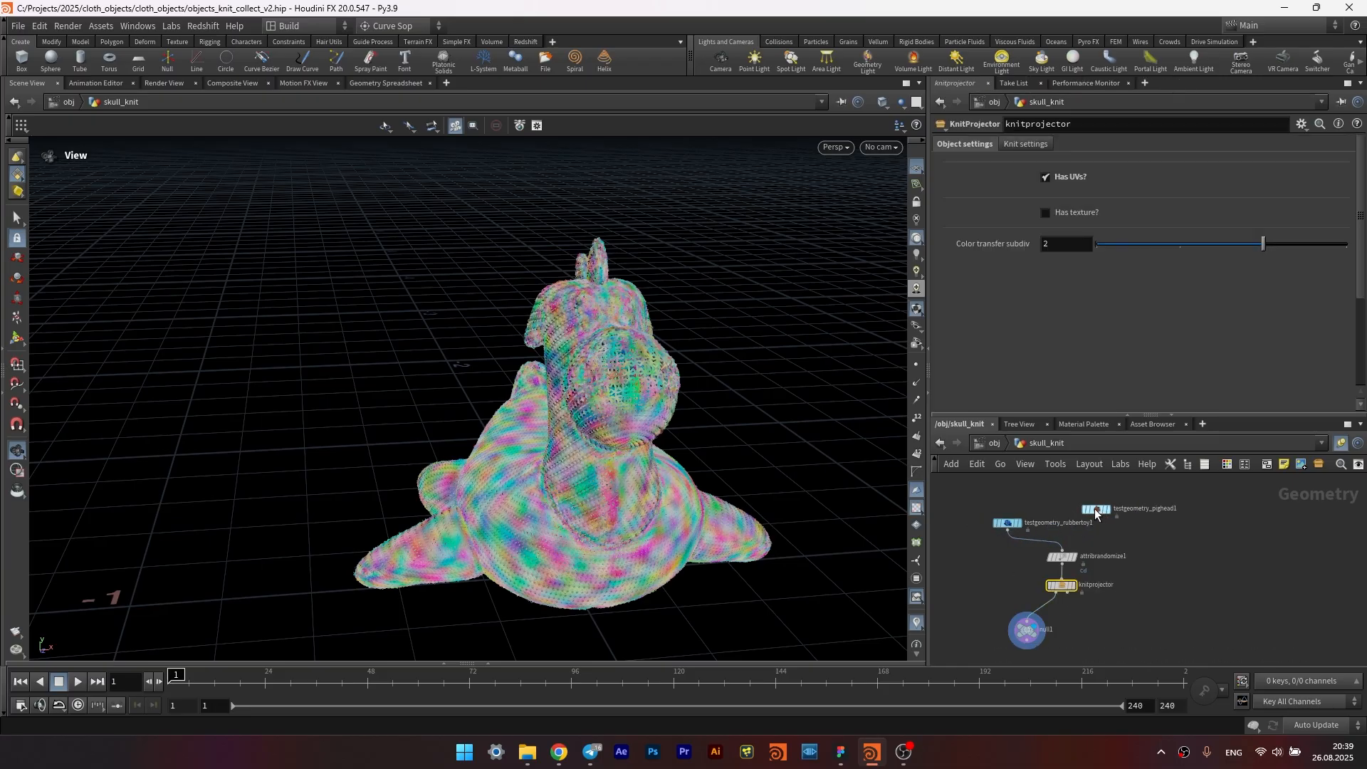
left_click_drag(591, 420, 753, 344)
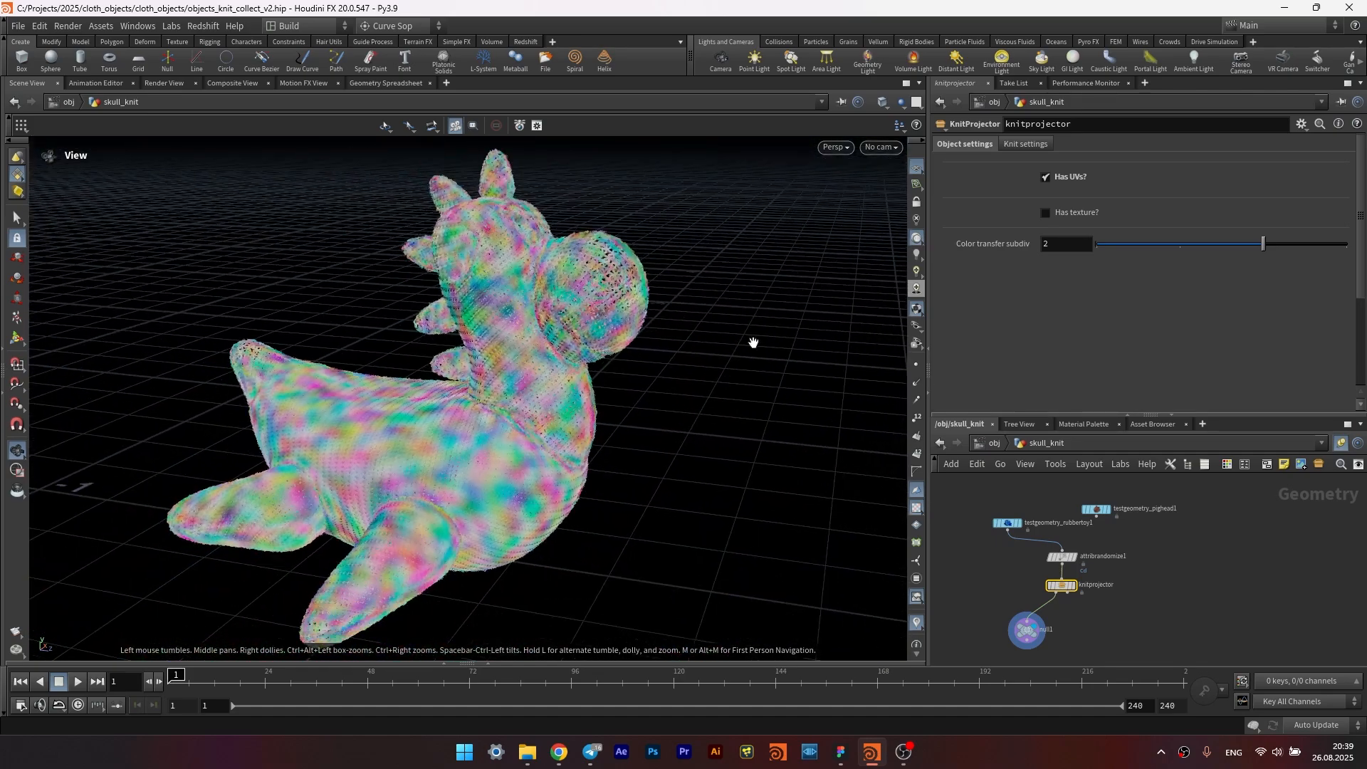
- Try a knit scale of 0.02 on the rubber toy, reduce it to 0.008 and inspect the finer knit
left_click(1011, 151)
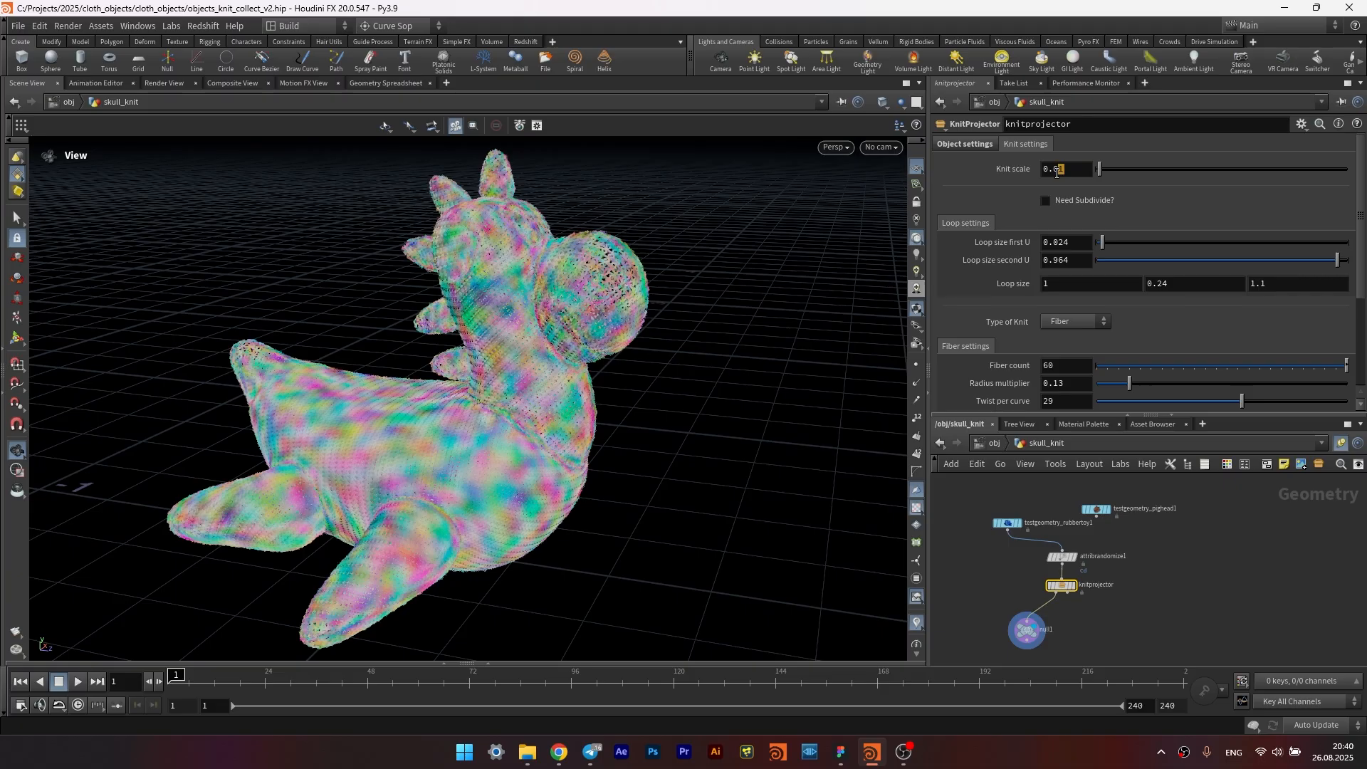
key("Return")
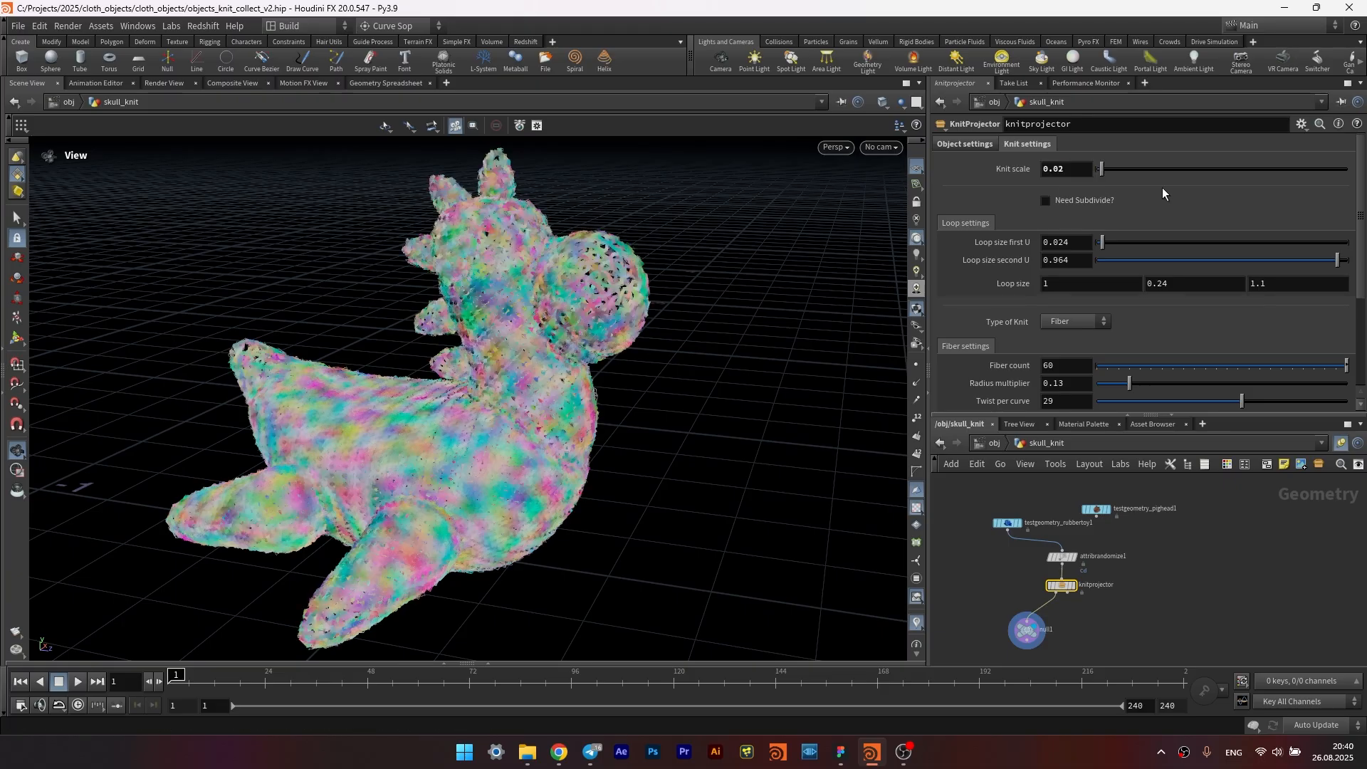
left_click_drag(536, 374, 406, 376)
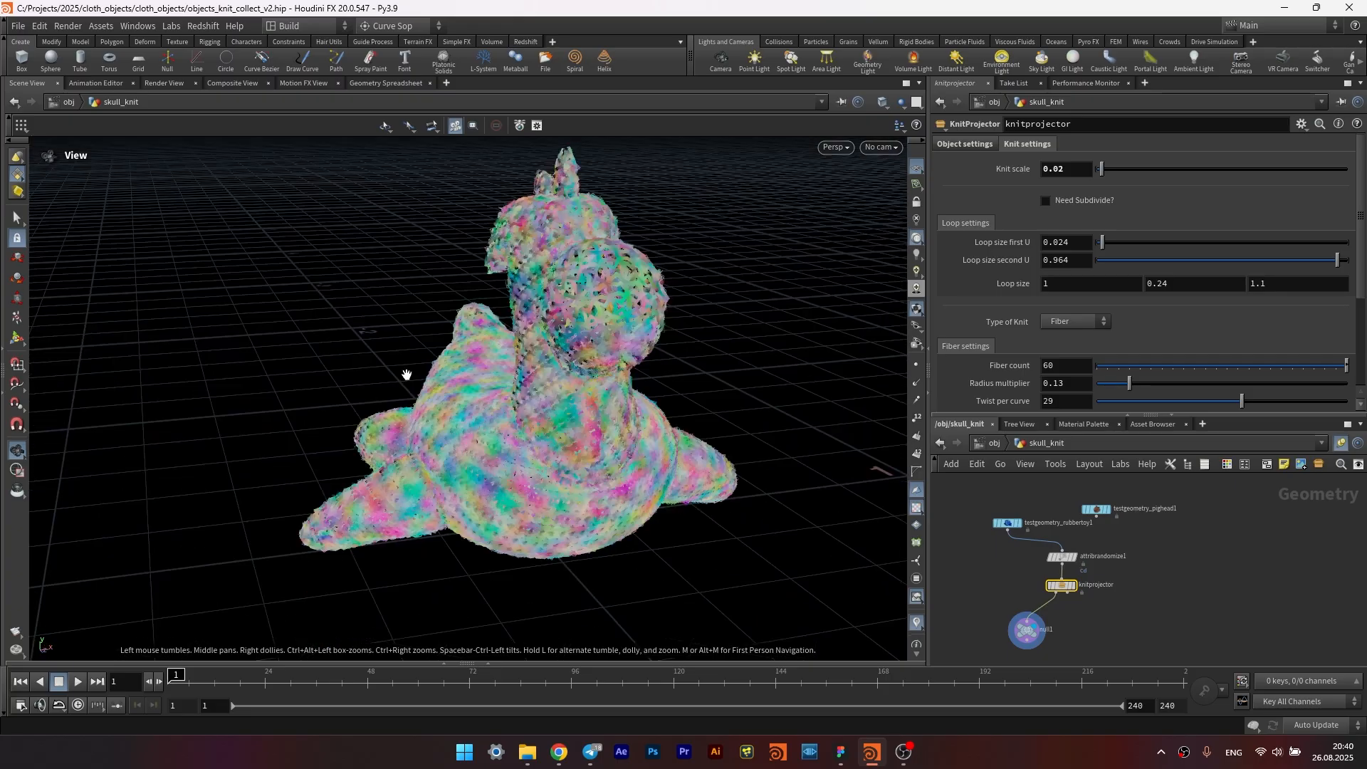
right_click_drag(406, 375, 584, 350)
left_click_drag(584, 350, 618, 335)
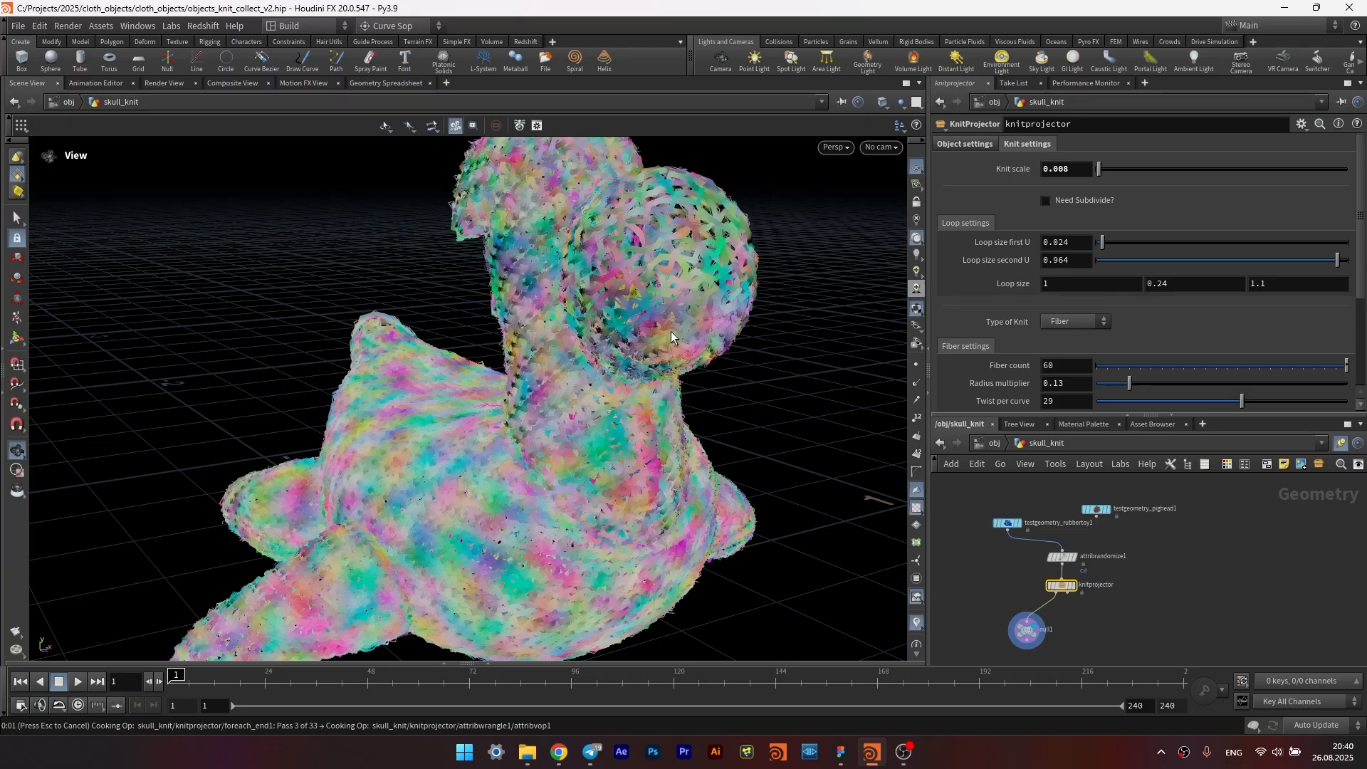
left_click_drag(687, 288, 656, 287)
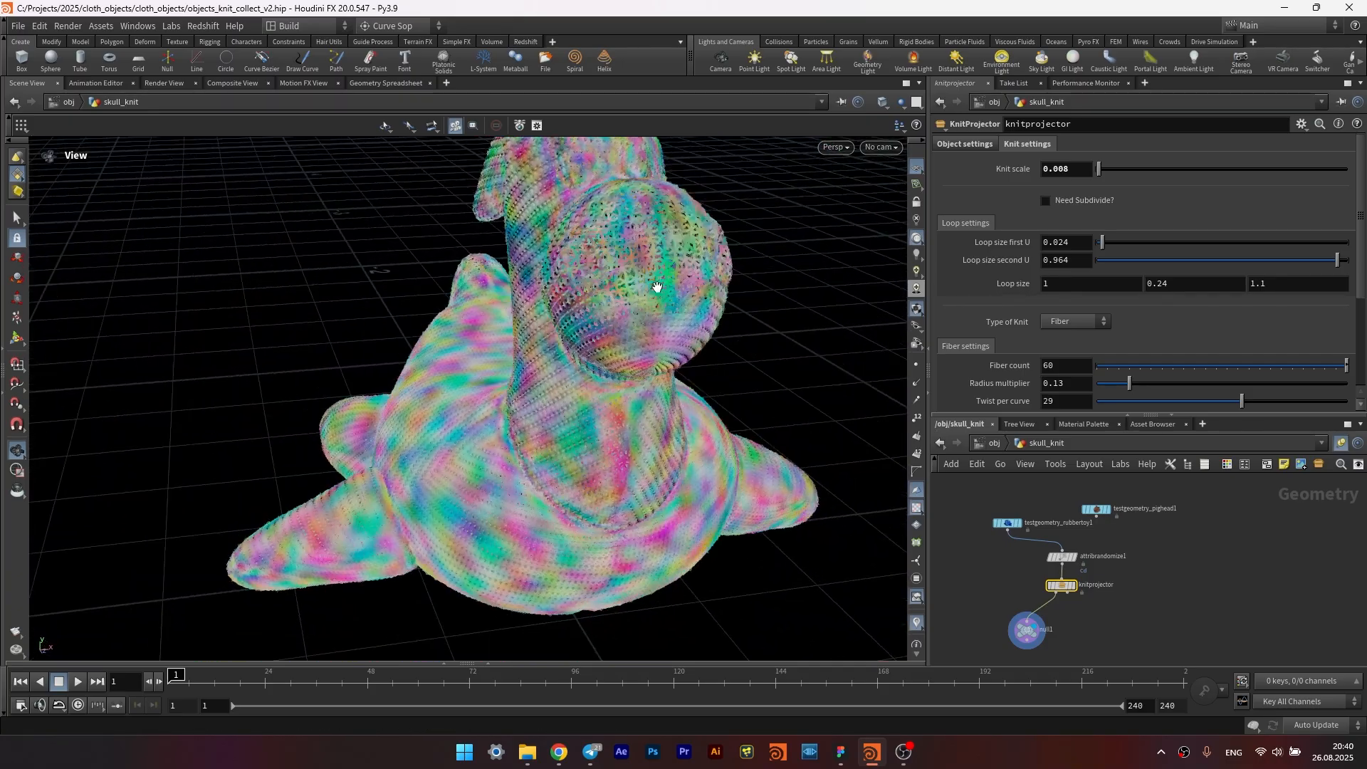
scroll(984, 316, "down", 4)
scroll(984, 317, "up", 4)
- Reposition the null1 node below knitprojector in the network
left_click_drag(1061, 587, 1061, 595)
scroll(1013, 579, "down", 1)
middle_click_drag(1013, 579, 1023, 538)
left_click_drag(1036, 578, 1111, 556)
left_click_drag(995, 543, 1137, 562)
left_click_drag(1004, 543, 1117, 554)
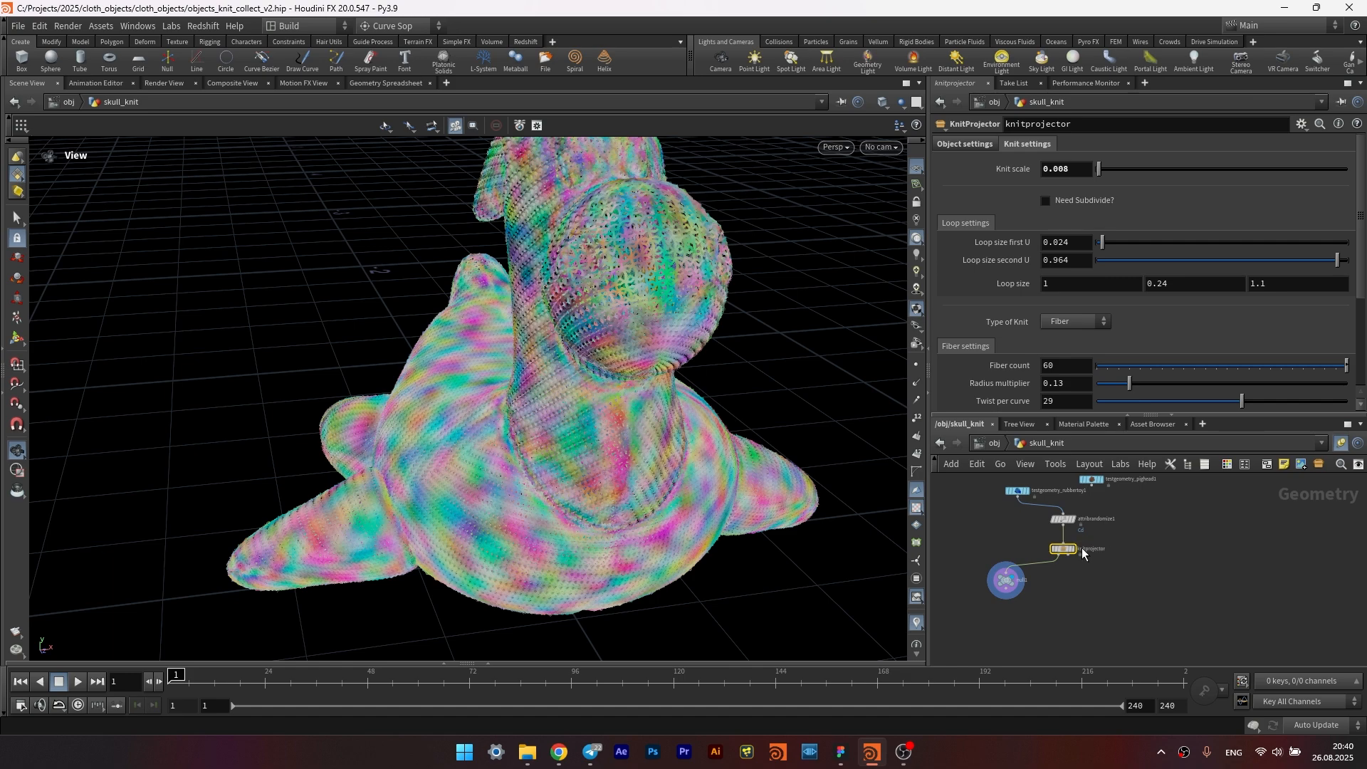
left_click_drag(558, 257, 564, 344)
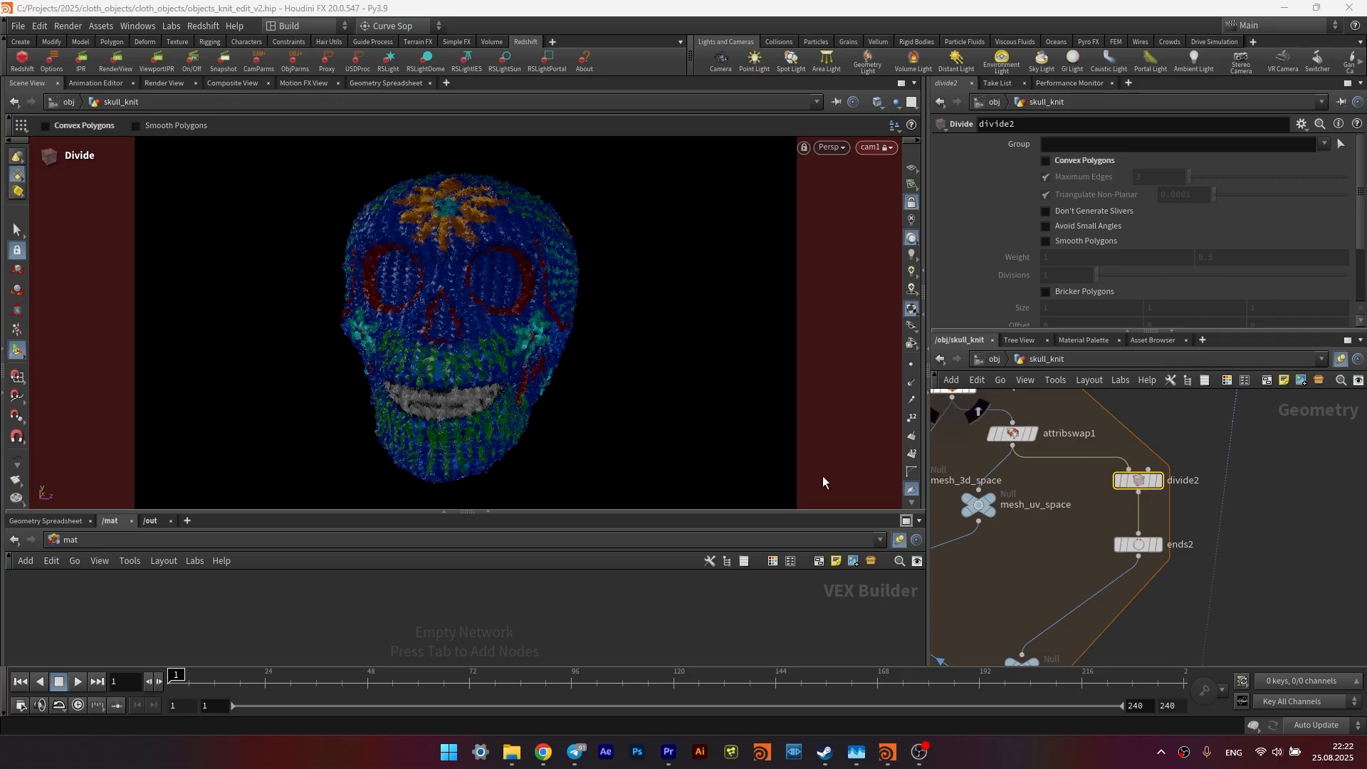
- Examine the divide2 node's Remove Shared Edges option and the ends2 node's Close U setting
mouse_move(1094, 545)
middle_mouse_down()
mouse_move(1077, 476)
mouse_move(1089, 543)
middle_mouse_up()
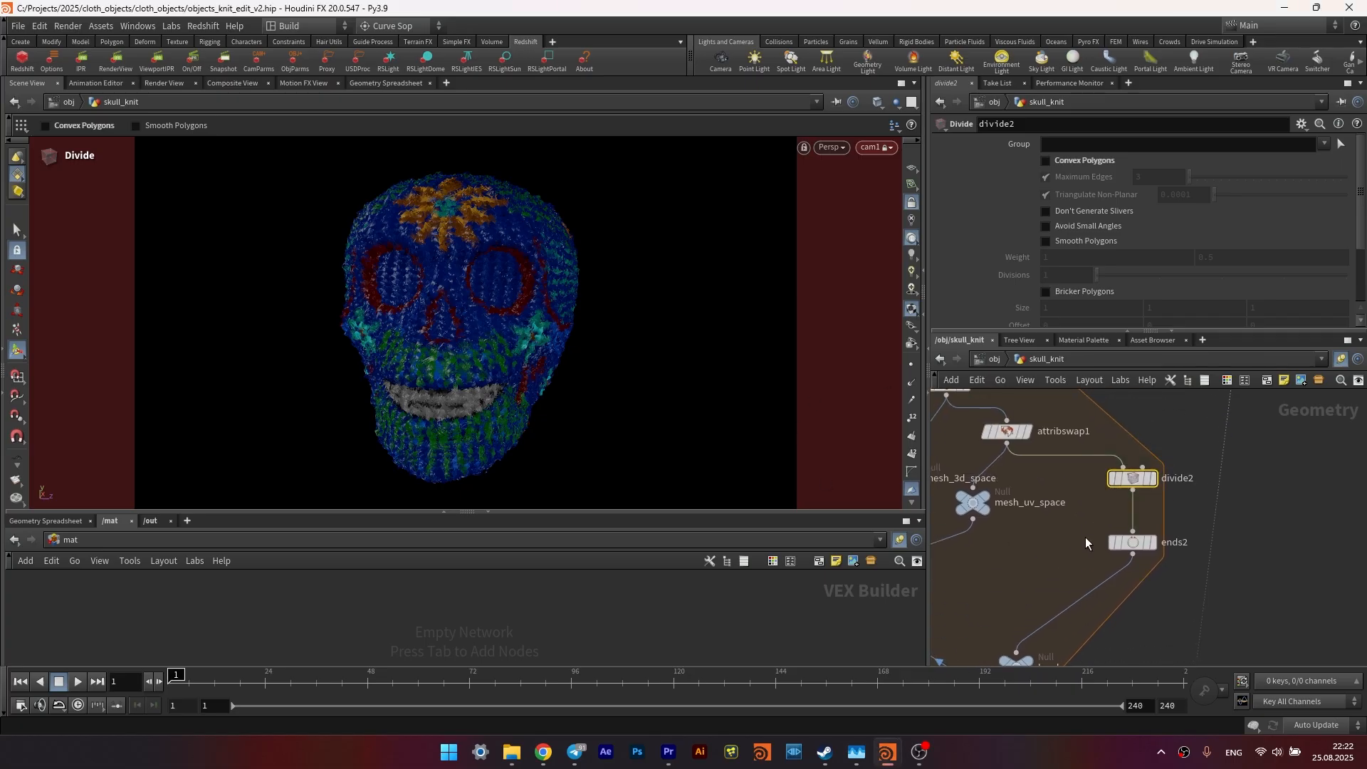
left_click_drag(1138, 528, 1168, 561)
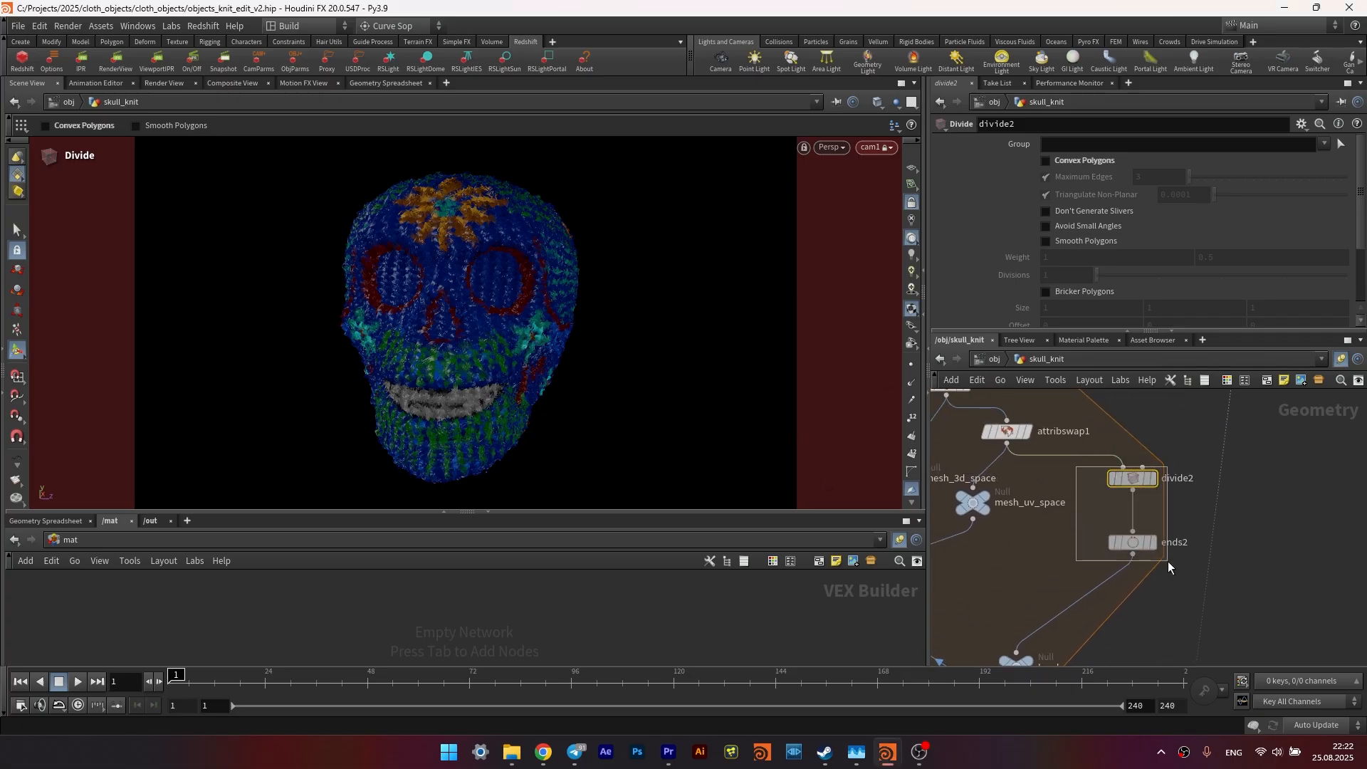
left_click_drag(1078, 497, 1142, 468)
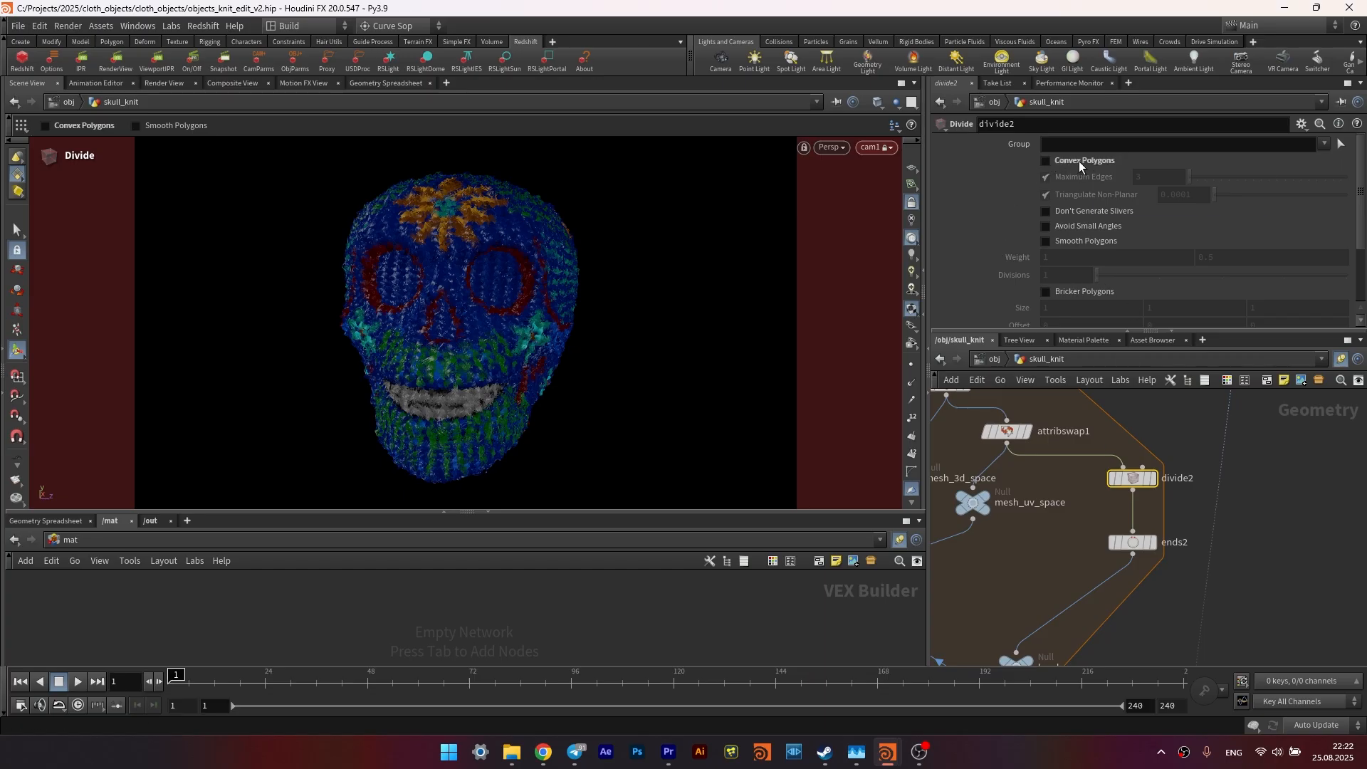
scroll(1079, 160, "down", 3)
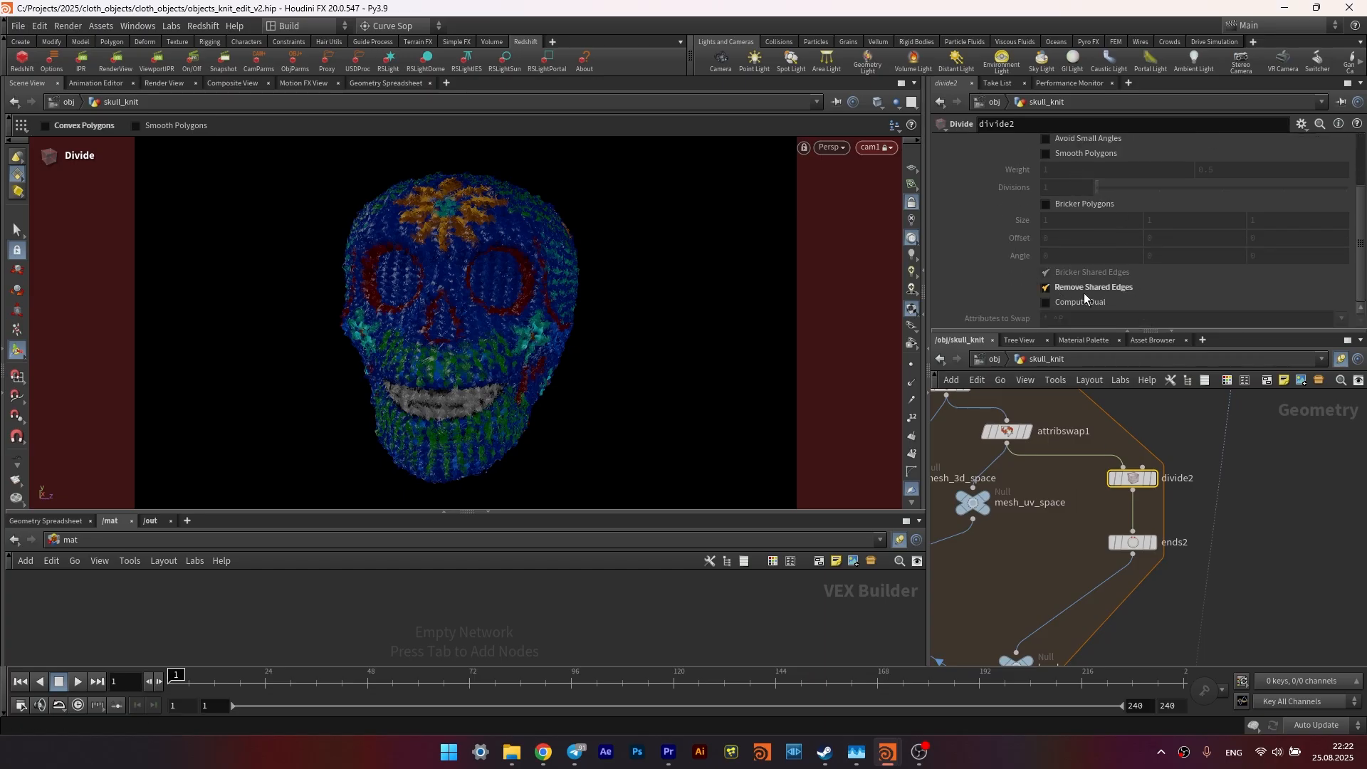
left_click(1125, 542)
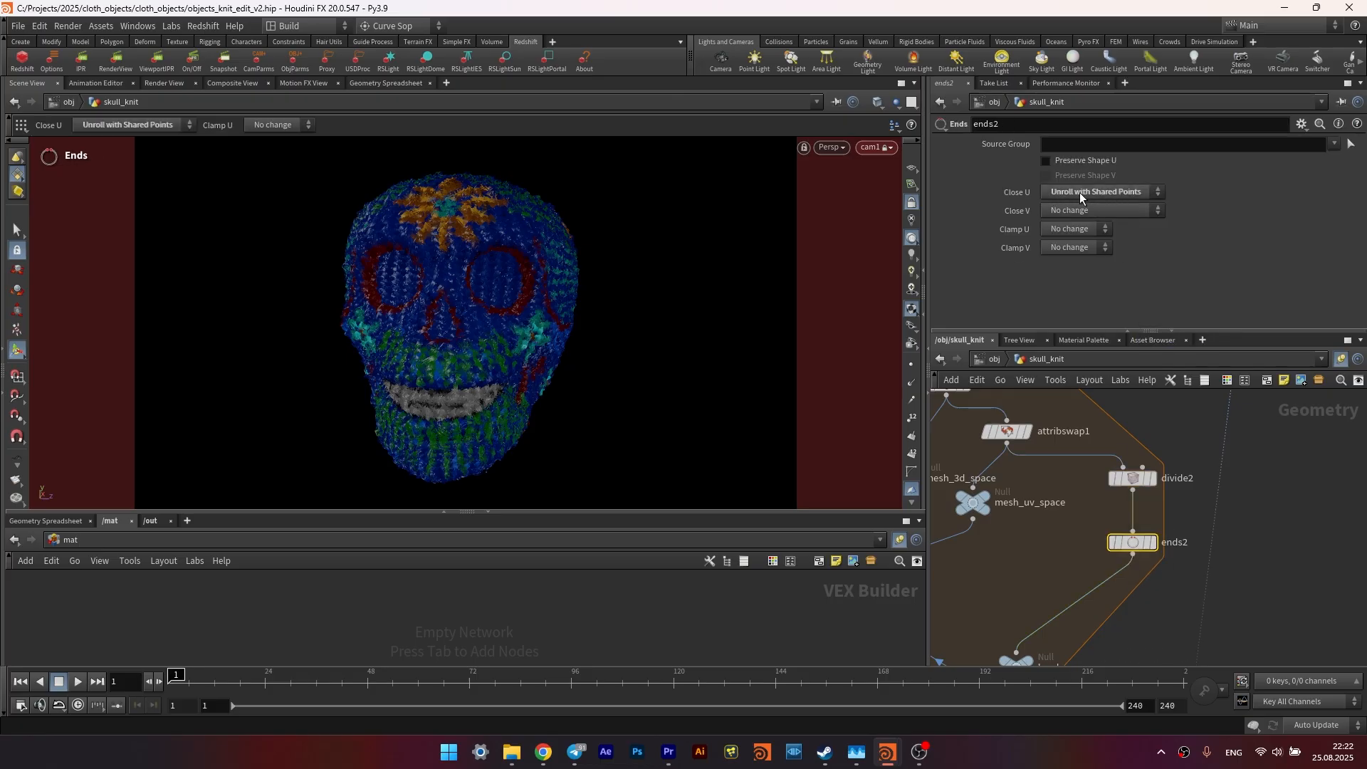
- Display the ends2 node's output, release the locked camera and frame the border outline in the viewport
left_click(1153, 543)
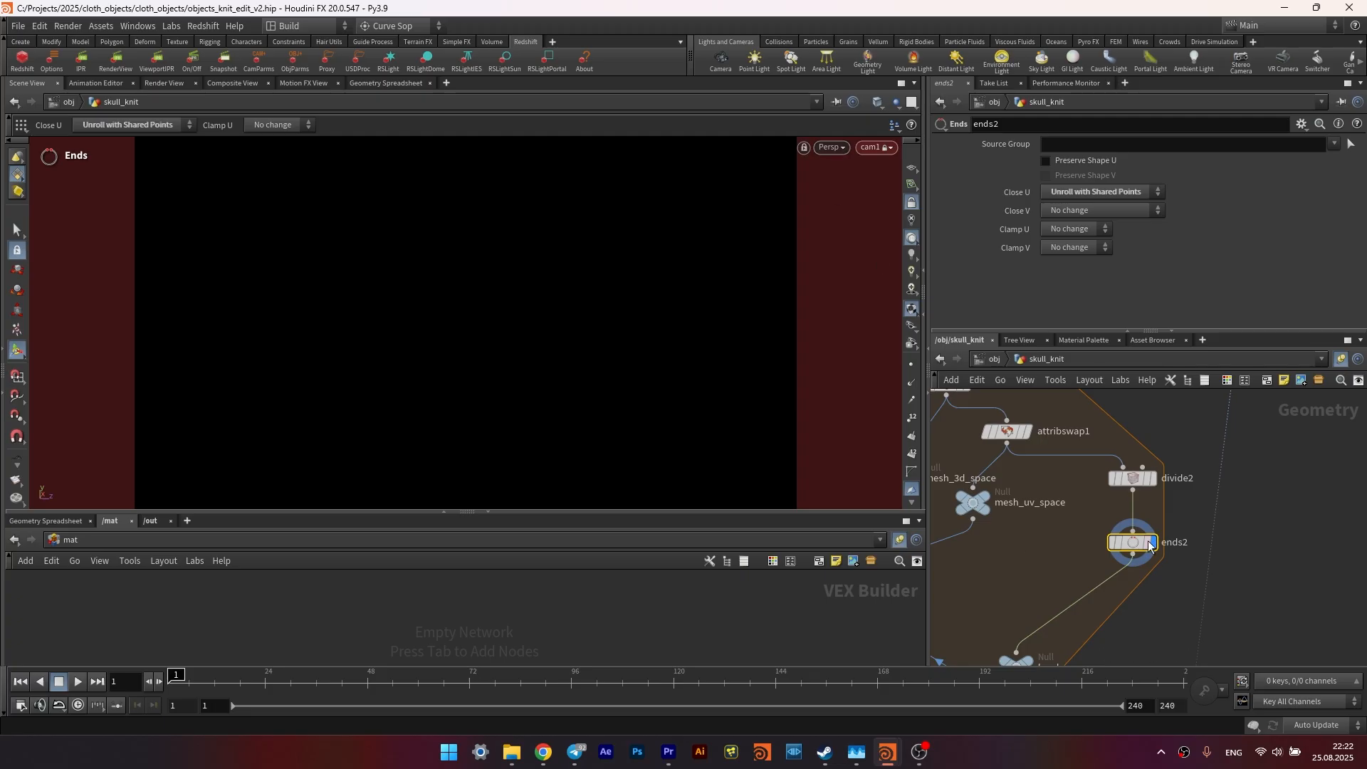
middle_click_drag(1053, 561, 1089, 492)
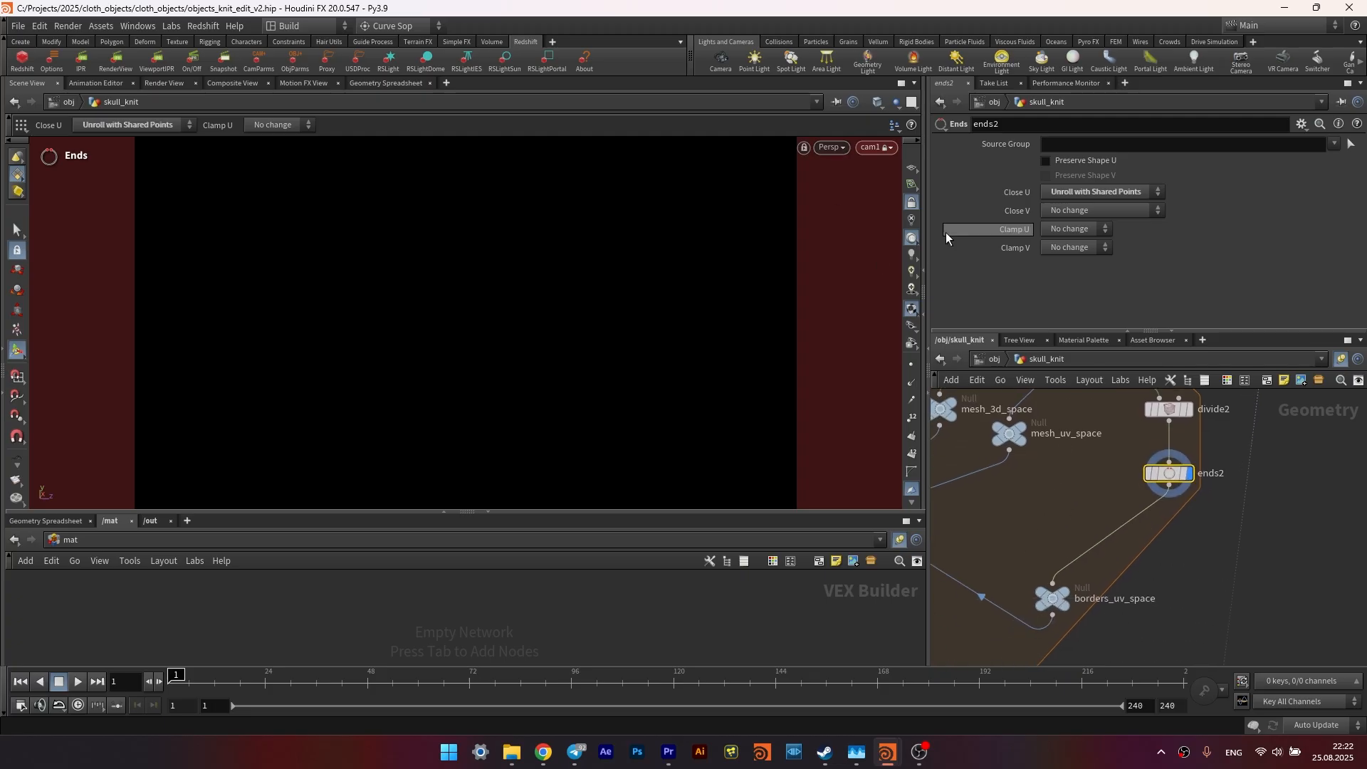
left_click(912, 202)
key("space+g")
left_click_drag(613, 240, 608, 281)
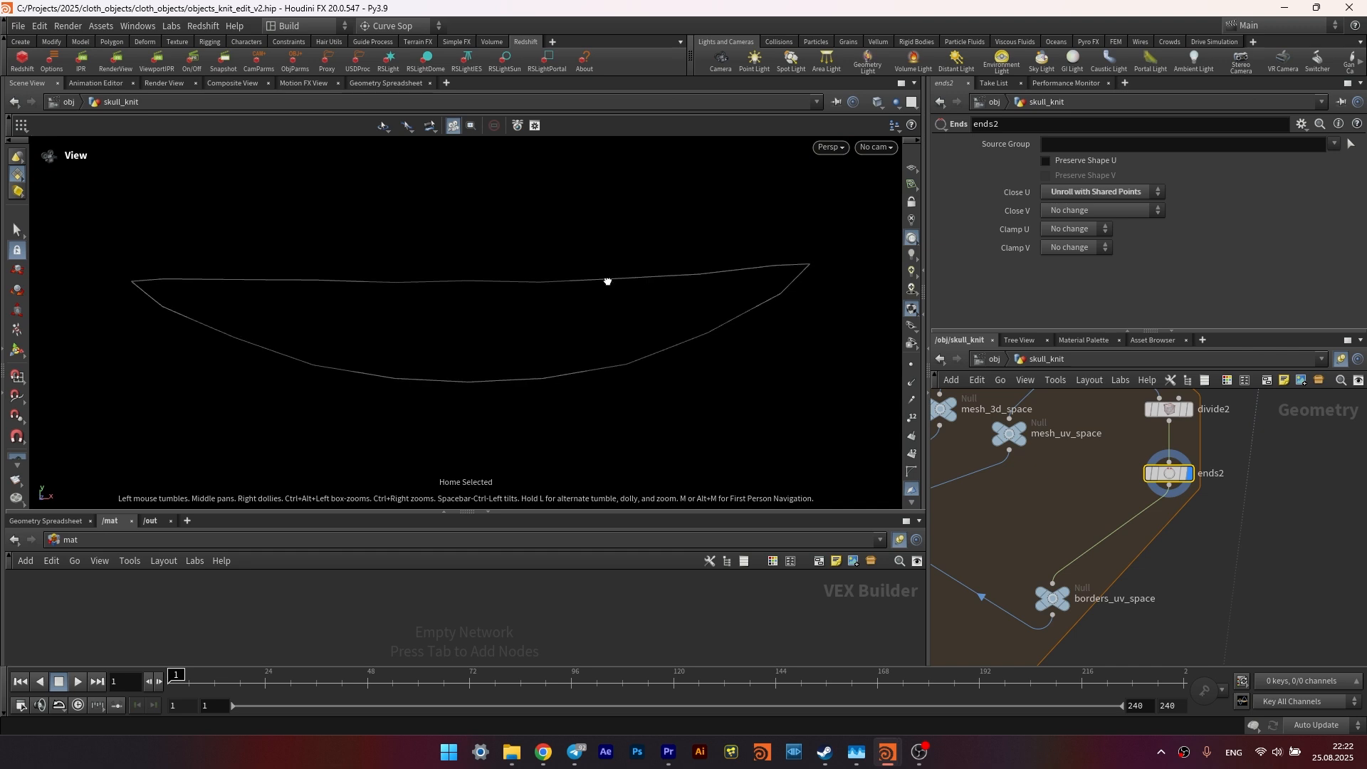
- Save the scene and select the Skull_out null at the end of the knit network
key("Return")
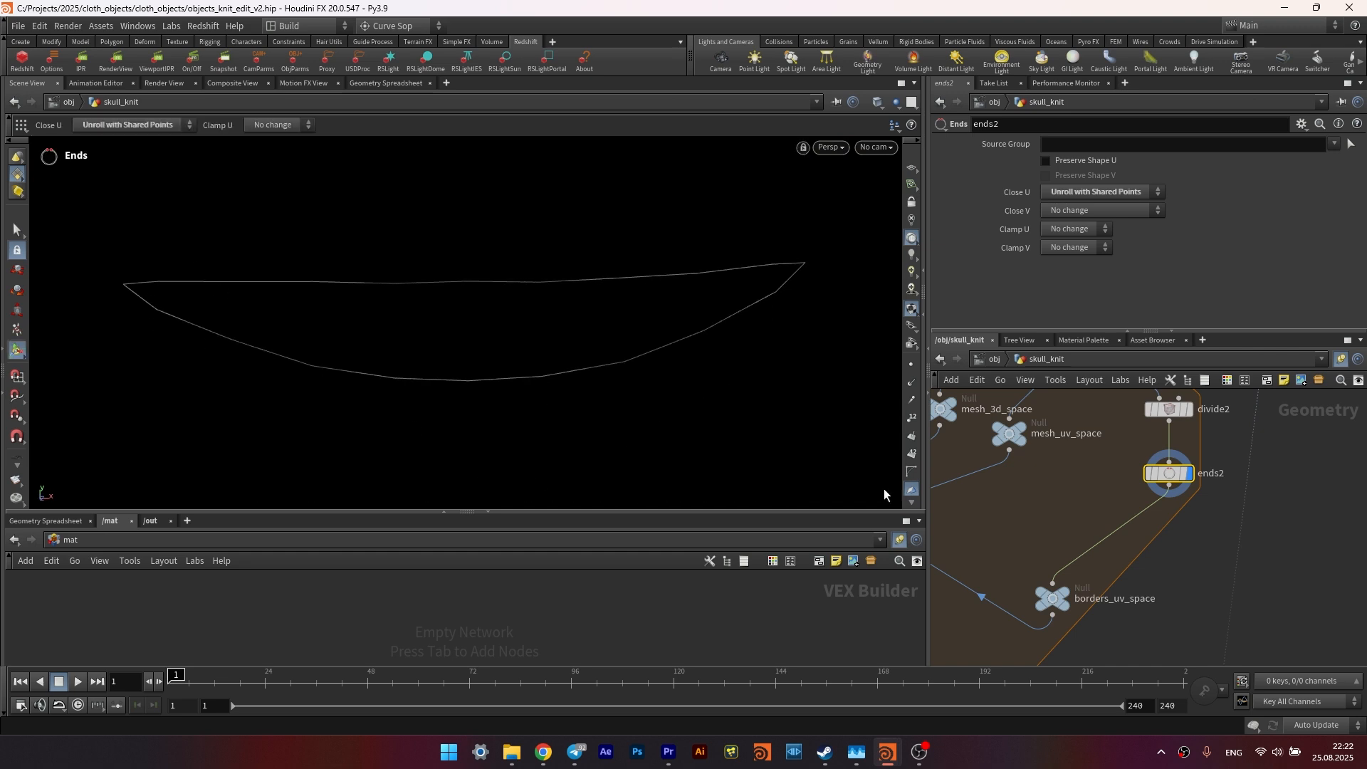
scroll(1100, 571, "down", 5)
key("ctrl+s")
middle_click_drag(1096, 657, 1078, 455)
scroll(1079, 541, "up", 3)
left_click_drag(1057, 573, 1150, 623)
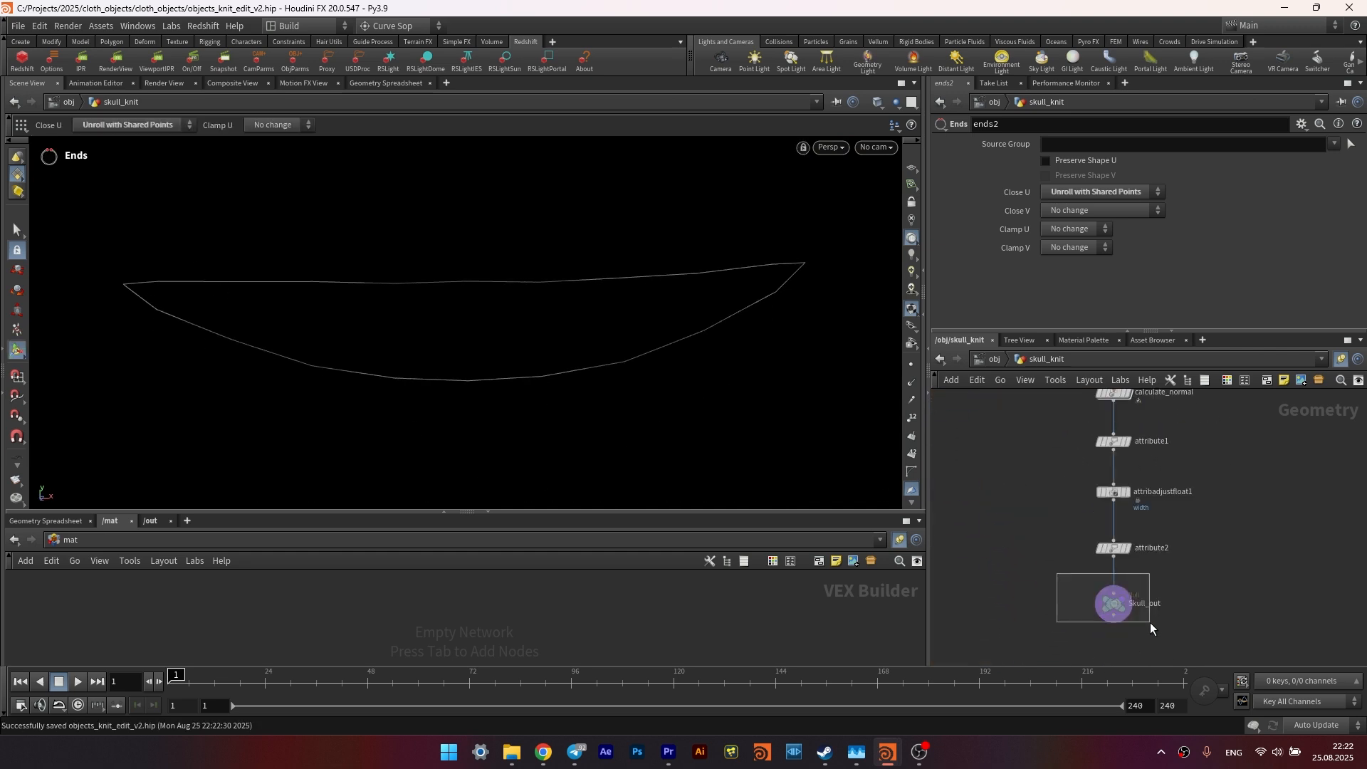
- Go back to object level and add an RSLightDome below skull_knit
left_click(987, 360)
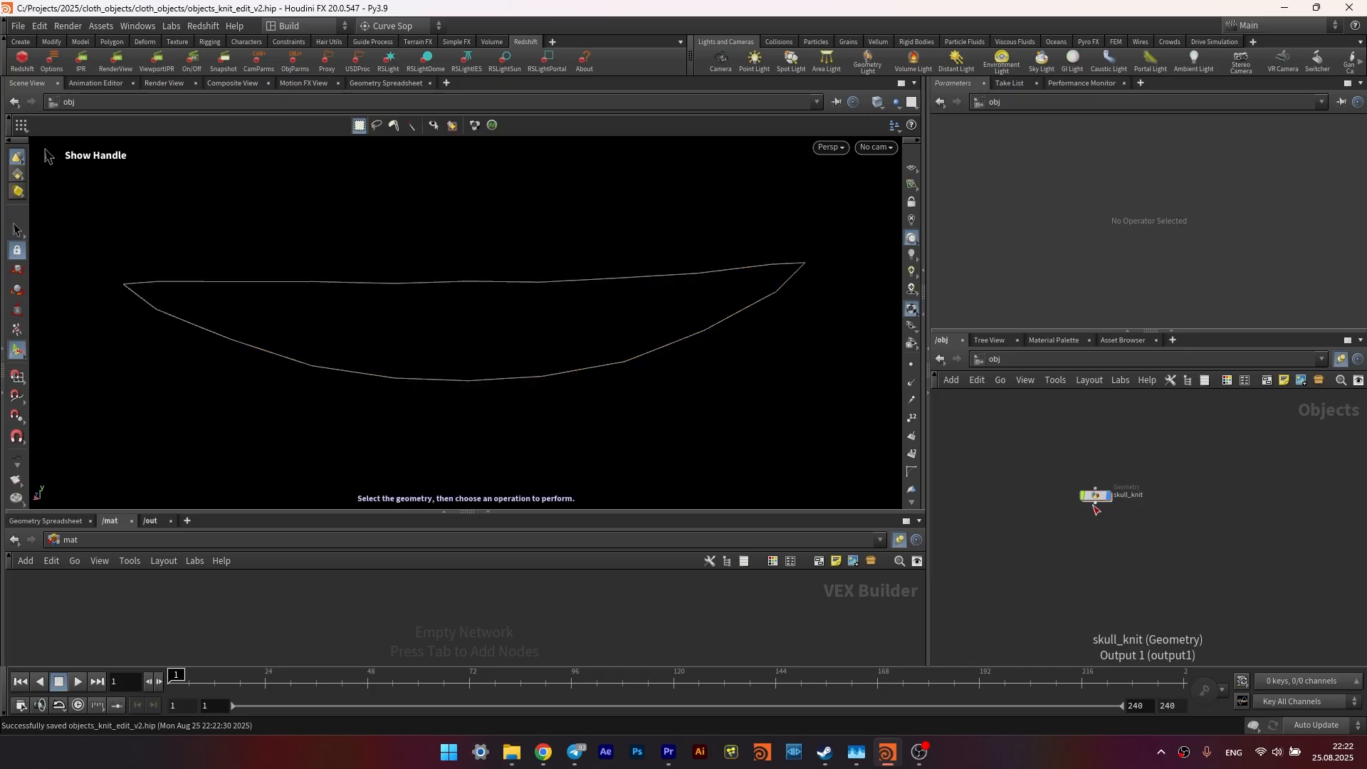
left_click_drag(1095, 499, 1066, 497)
left_click(1050, 544)
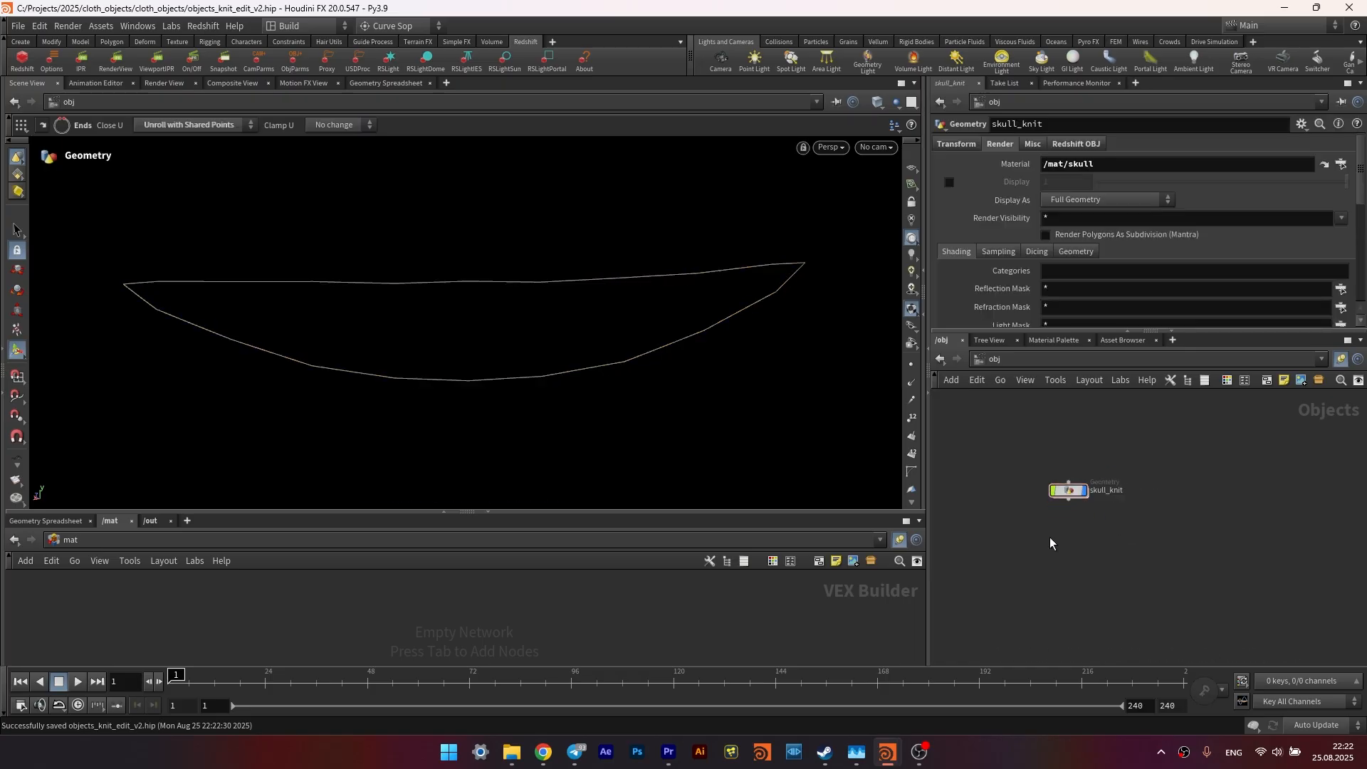
scroll(1050, 537, "up", 3)
key("Tab")
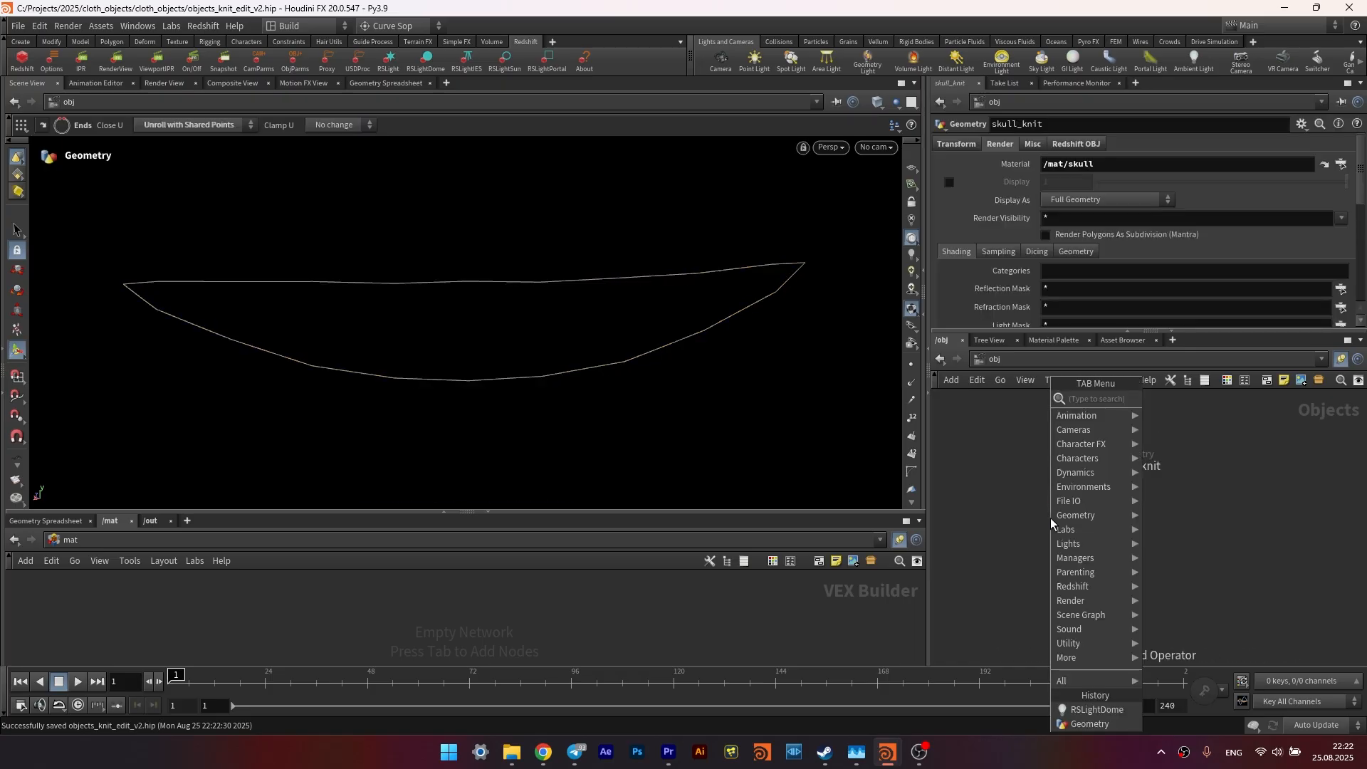
type("rs")
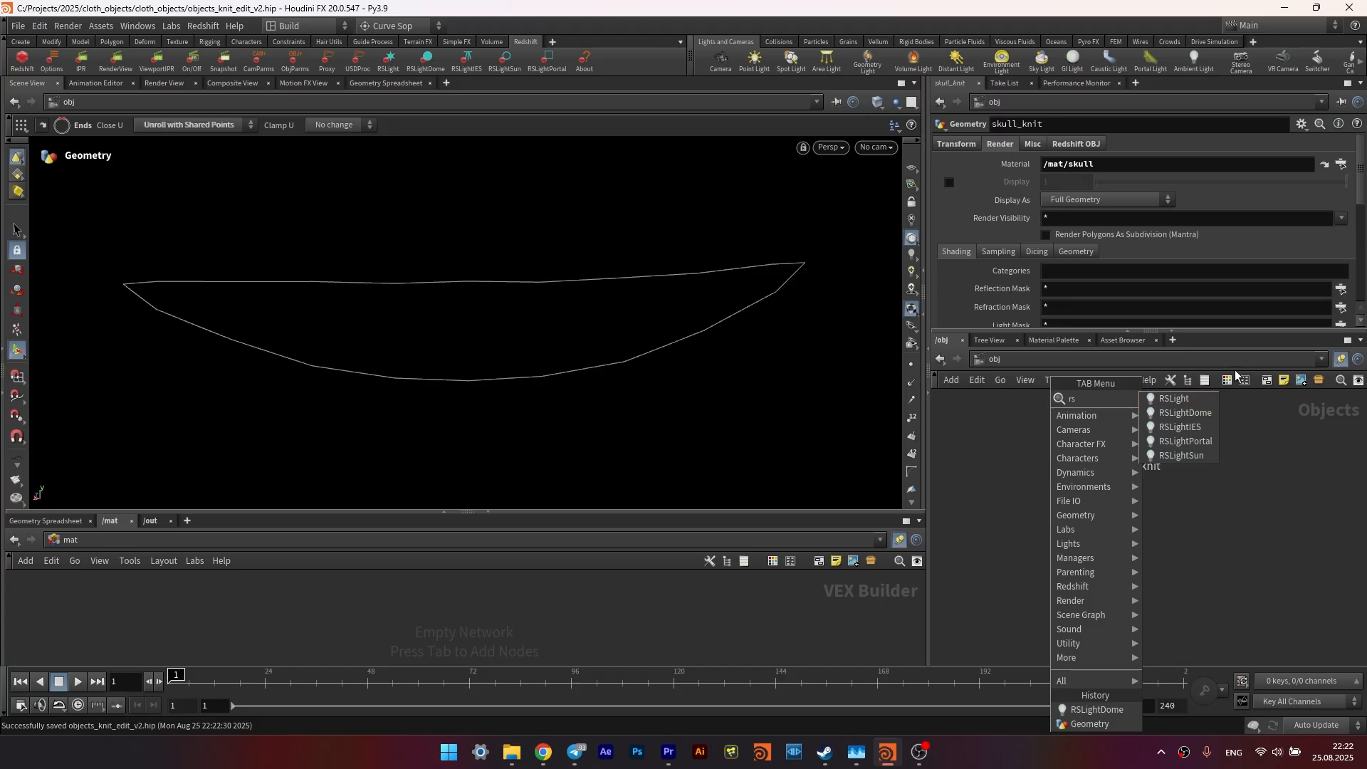
left_click(1189, 414)
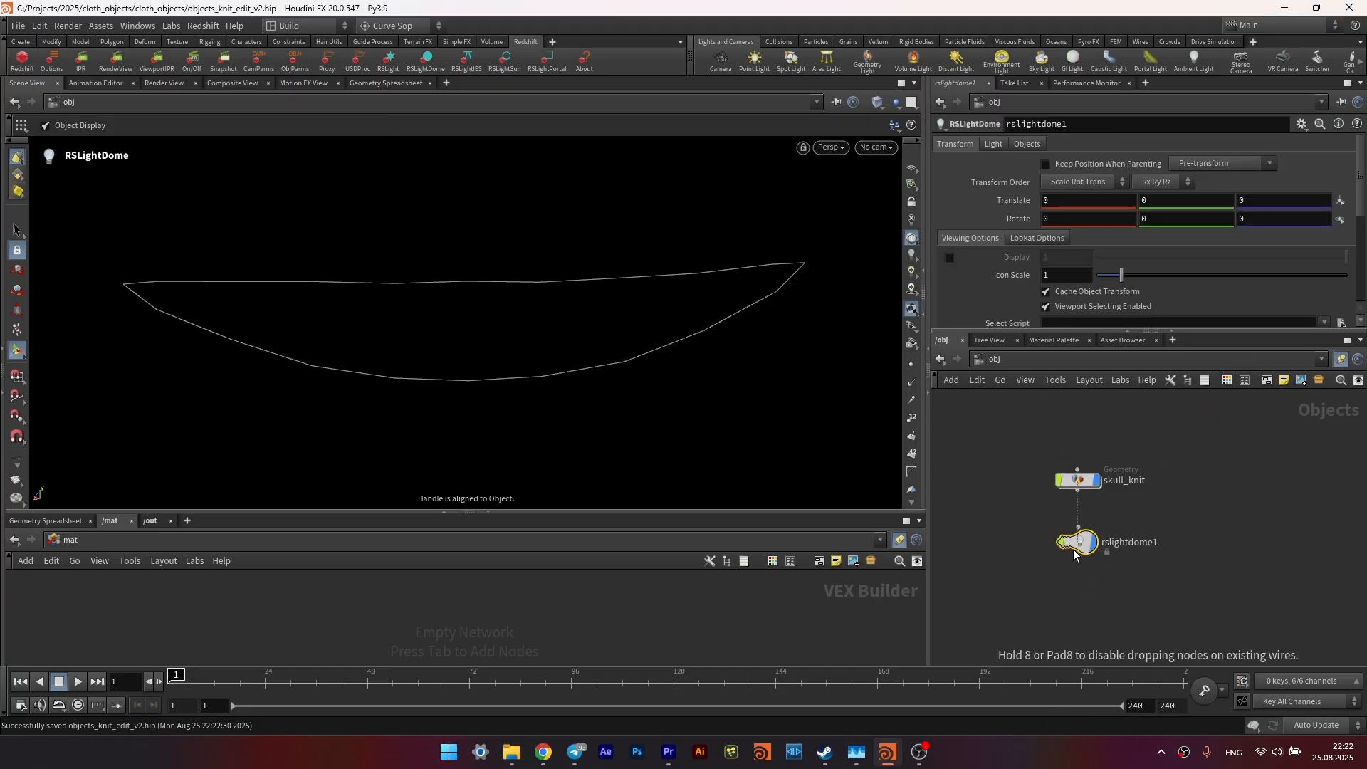
left_click(1074, 570)
- Assign the studio_small_08_6k.exr HDRI as the dome light's texture
left_click(993, 143)
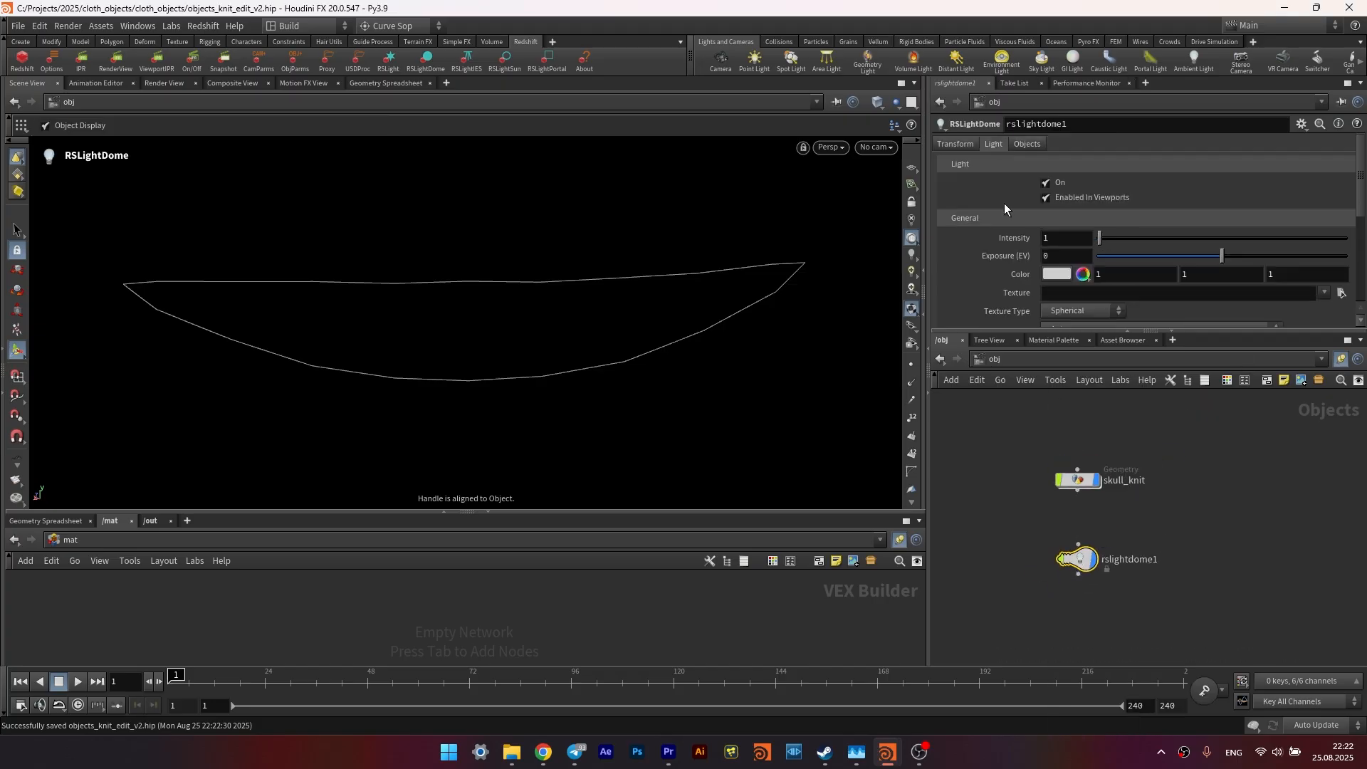
scroll(1106, 274, "down", 2)
left_click(1325, 237)
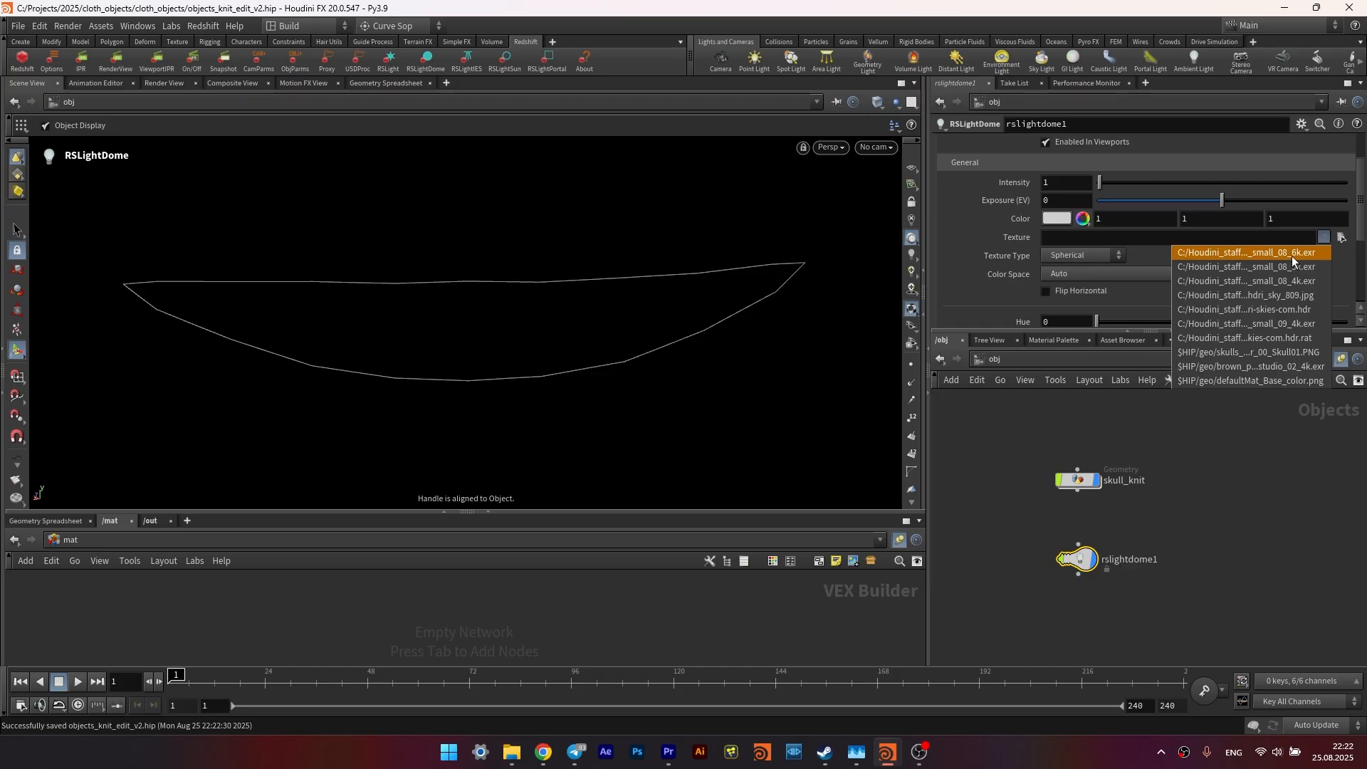
left_click(1292, 255)
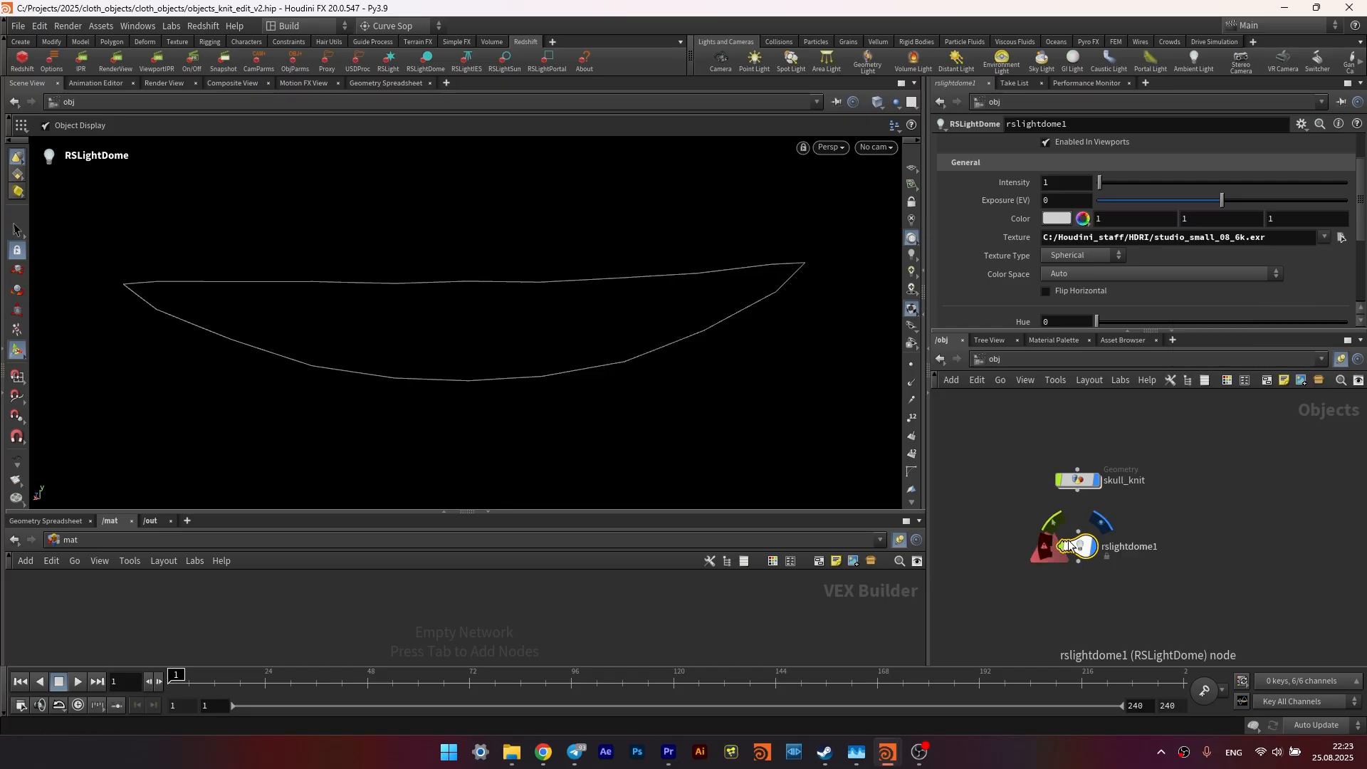
- Create an RS Material Builder in the material network and name it skull, matching skull_knit's material path
left_click(1077, 480)
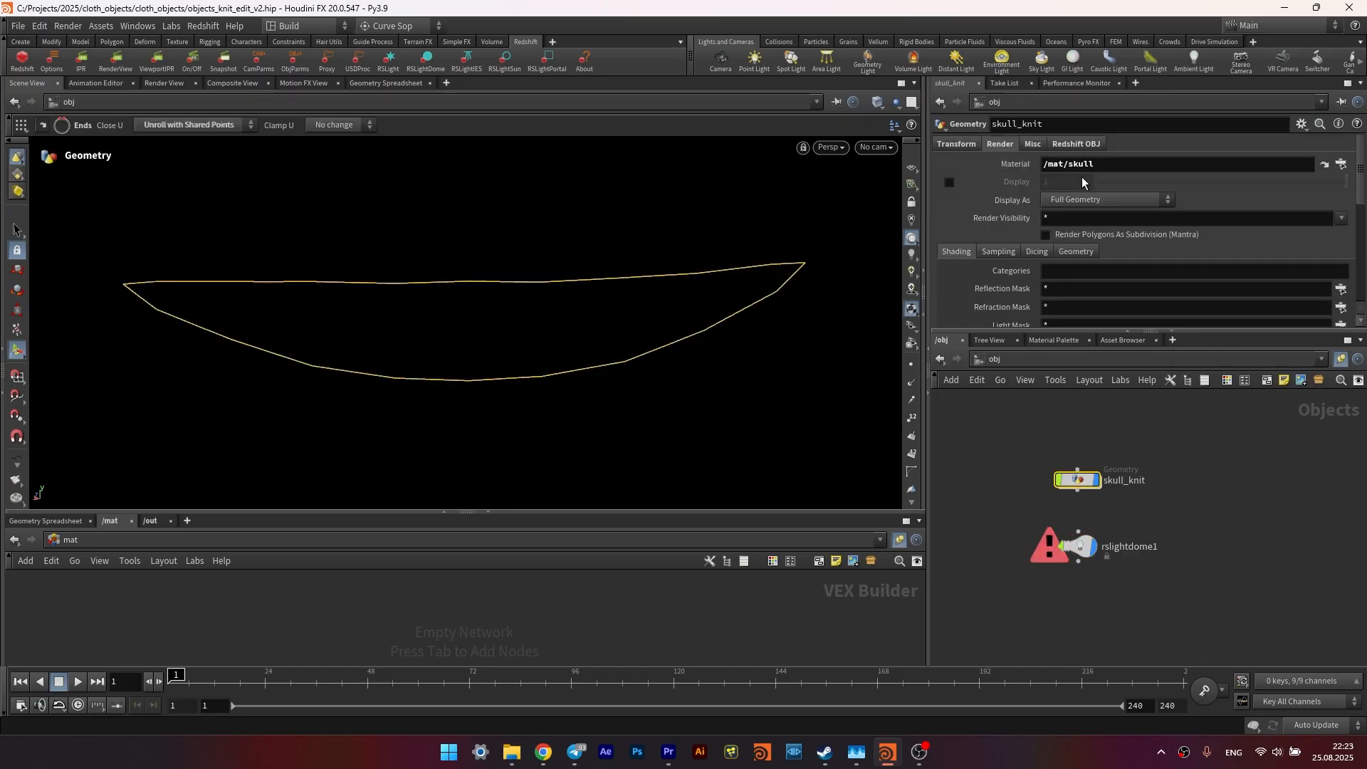
key("Tab")
type("r")
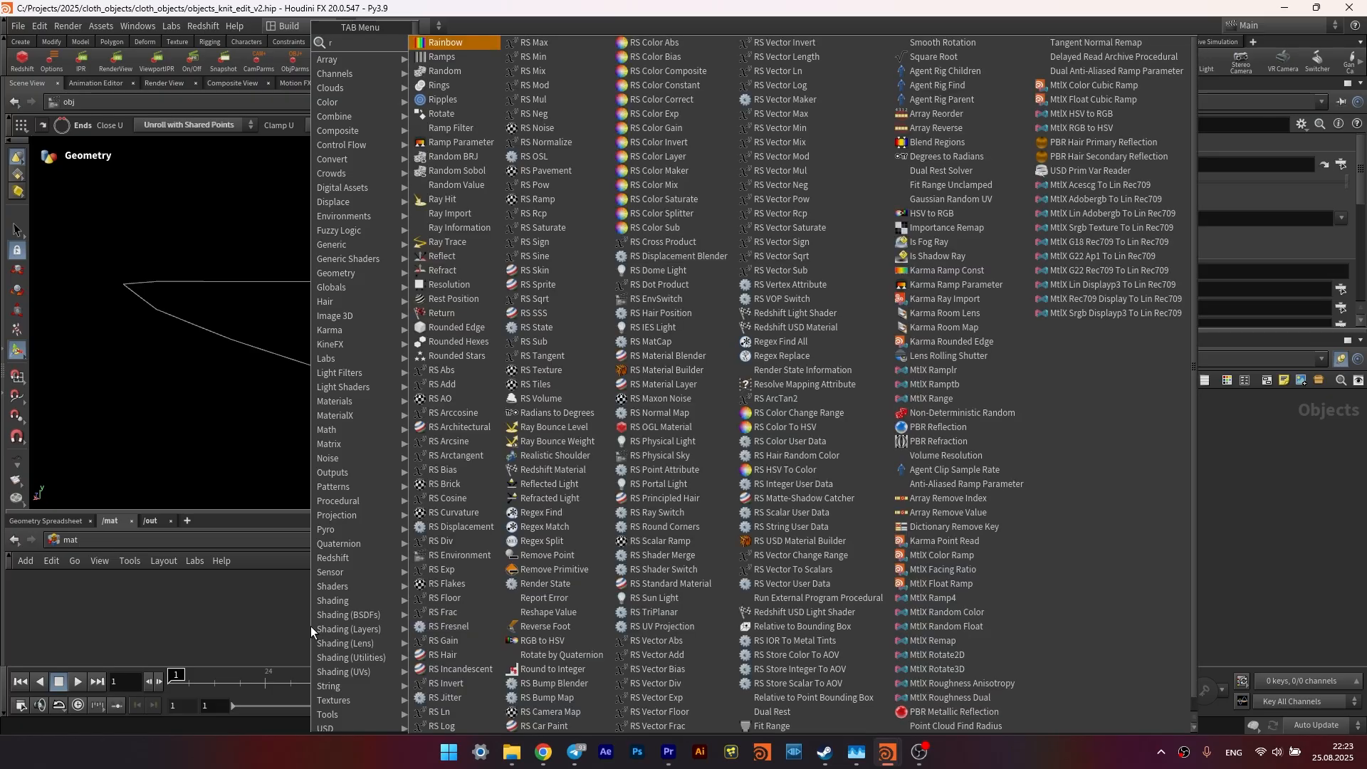
left_click(667, 369)
left_click(389, 630)
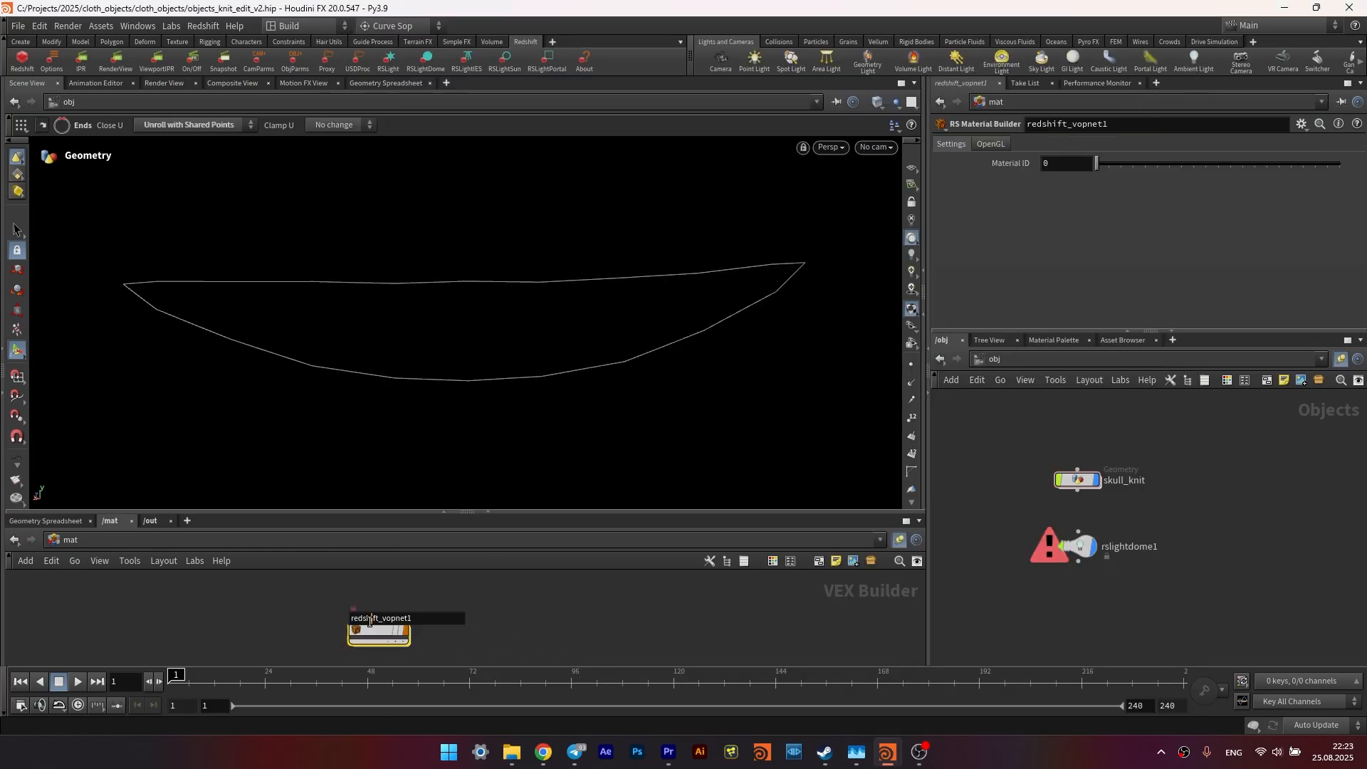
type("skull")
key("Return")
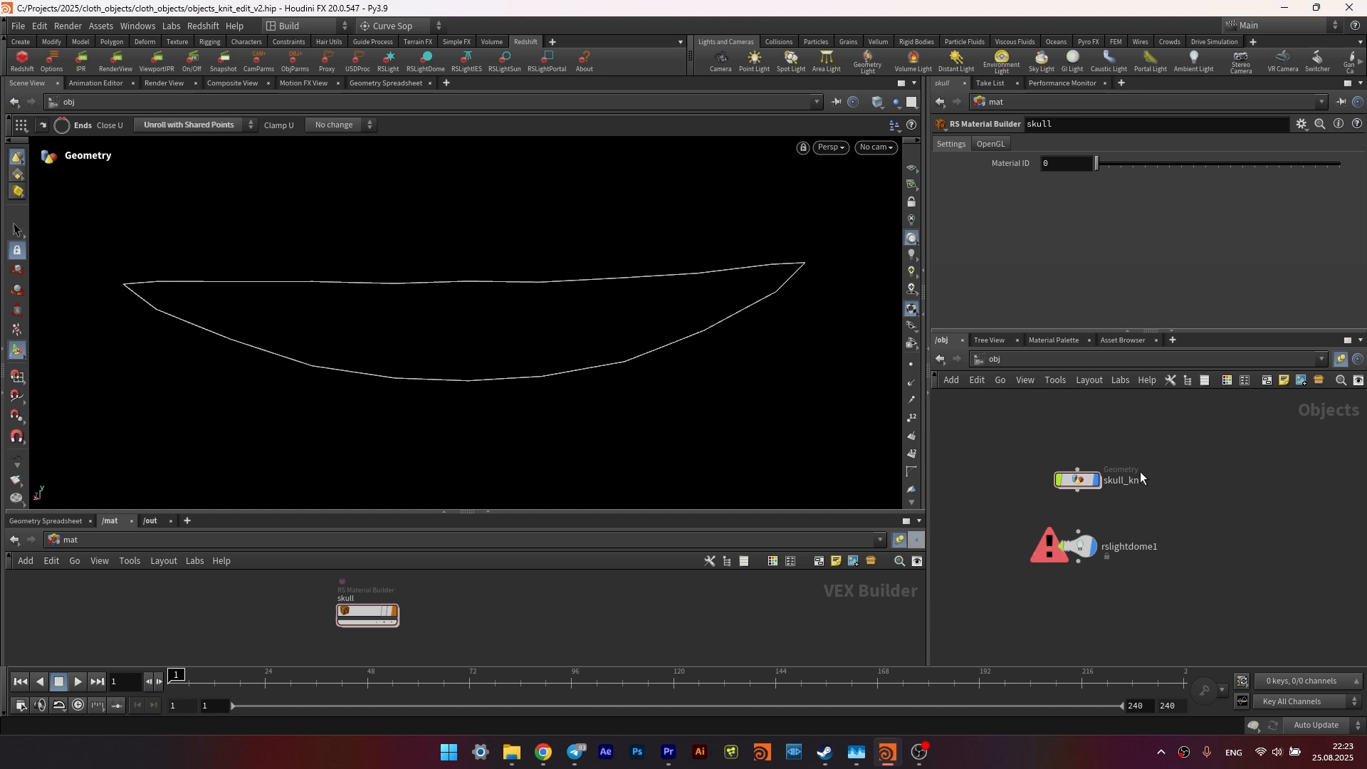
- Set skull_knit's Redshift strands to a max tessellation of 1 with a global scale multiplier of .25, and save the scene
left_click(1076, 480)
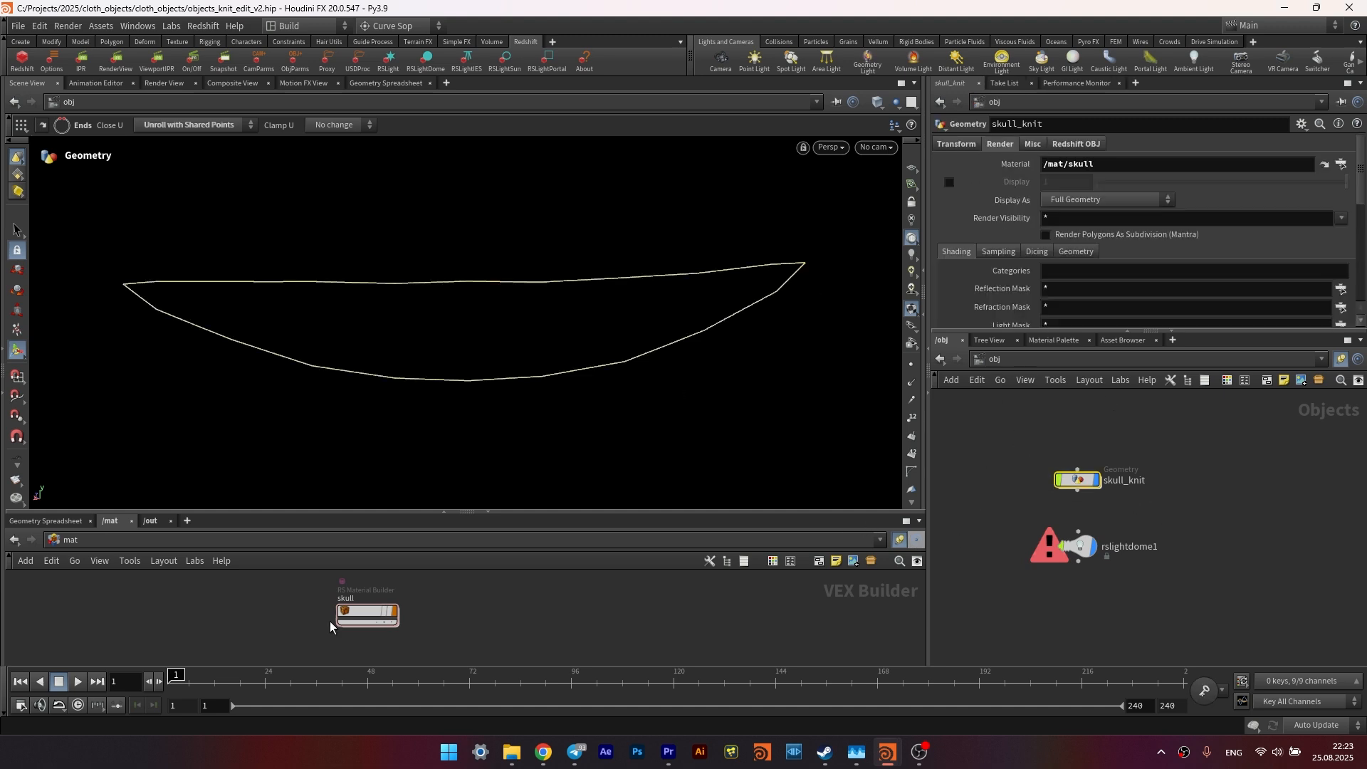
left_click(1075, 144)
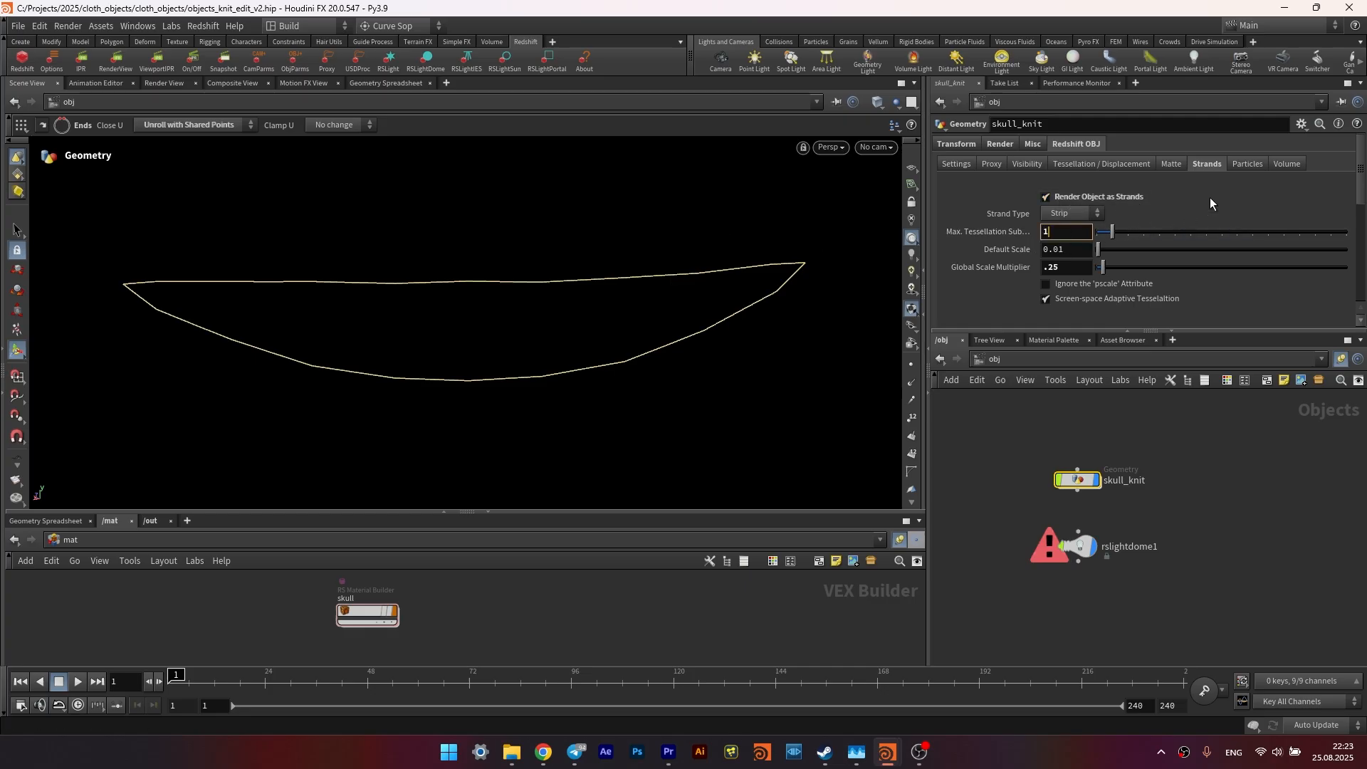
key("Return")
left_click_drag(1054, 267, 924, 274)
left_click_drag(1075, 267, 996, 293)
key("ctrl+s")
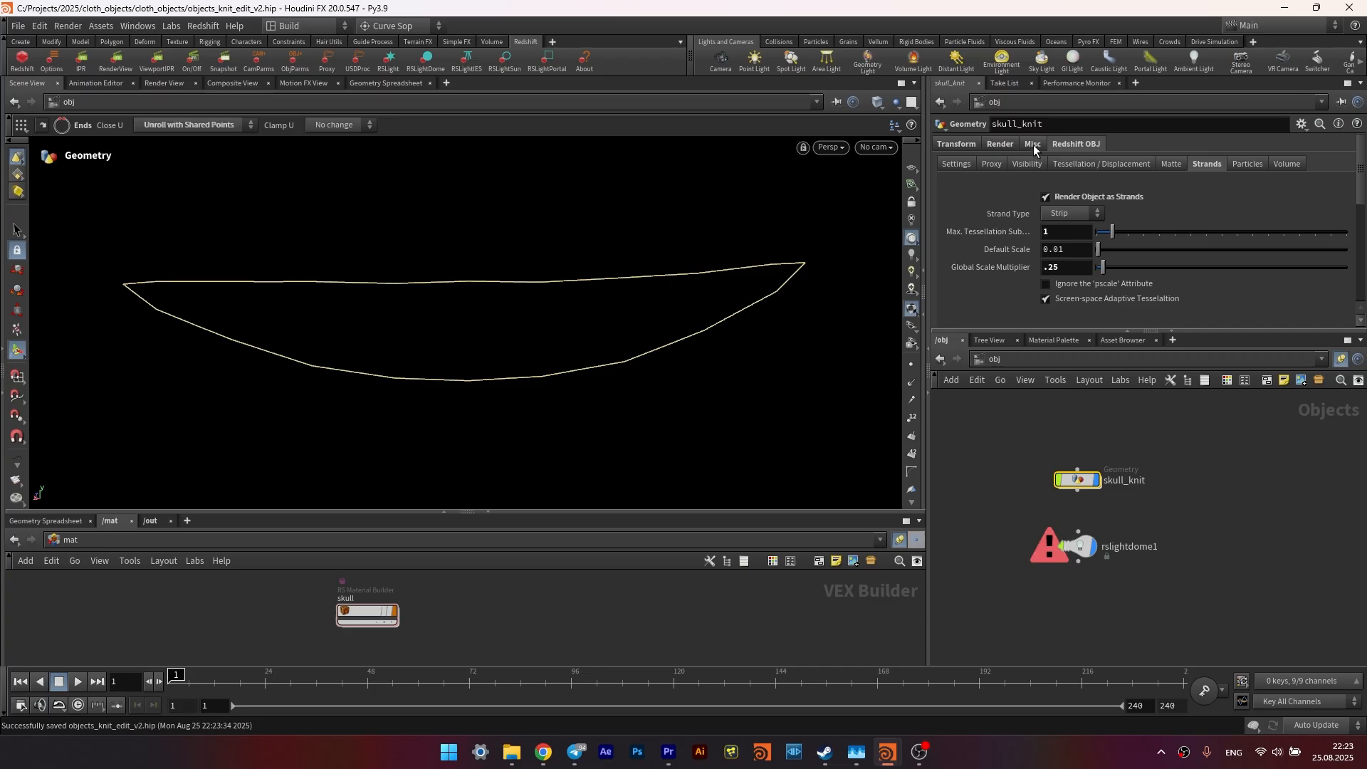
- Display the attribute2 output inside skull_knit and hide the dome light's guides in the viewport
left_click(999, 147)
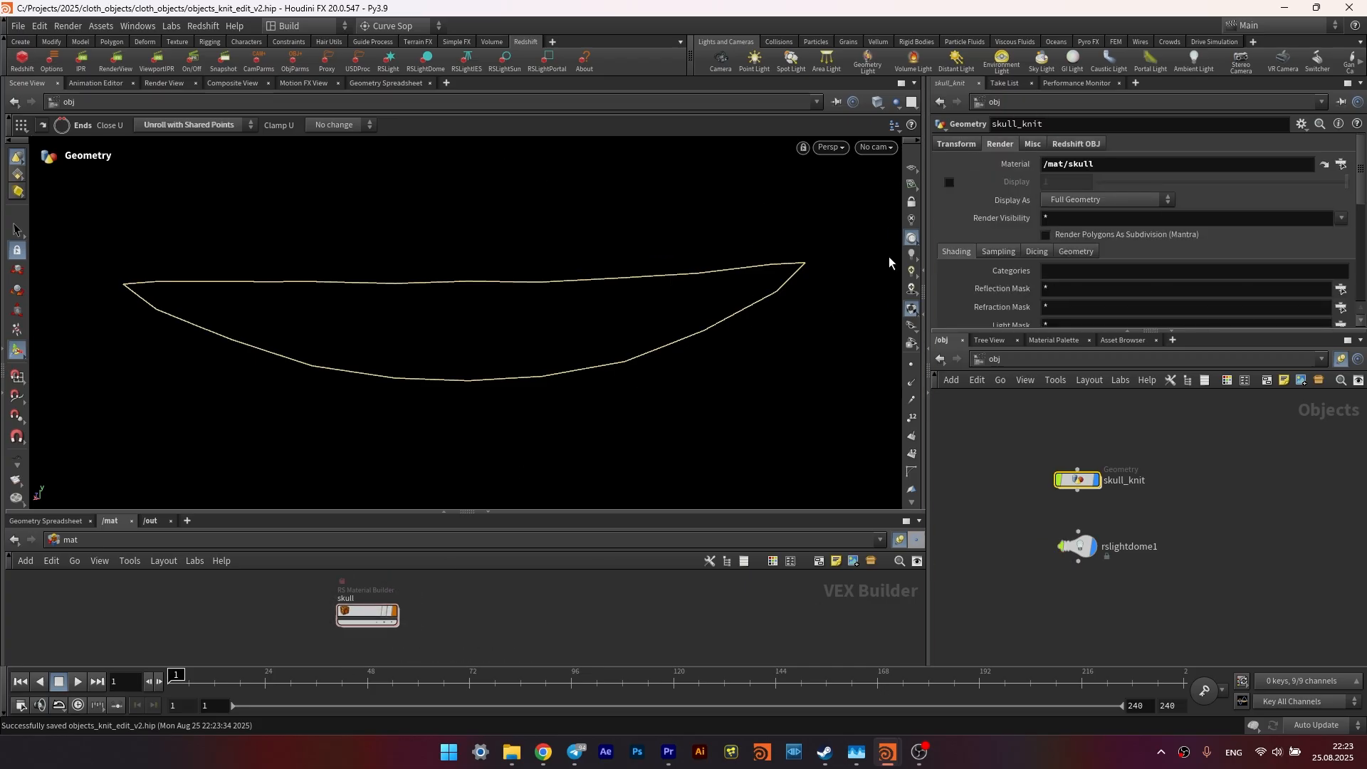
key("space+g")
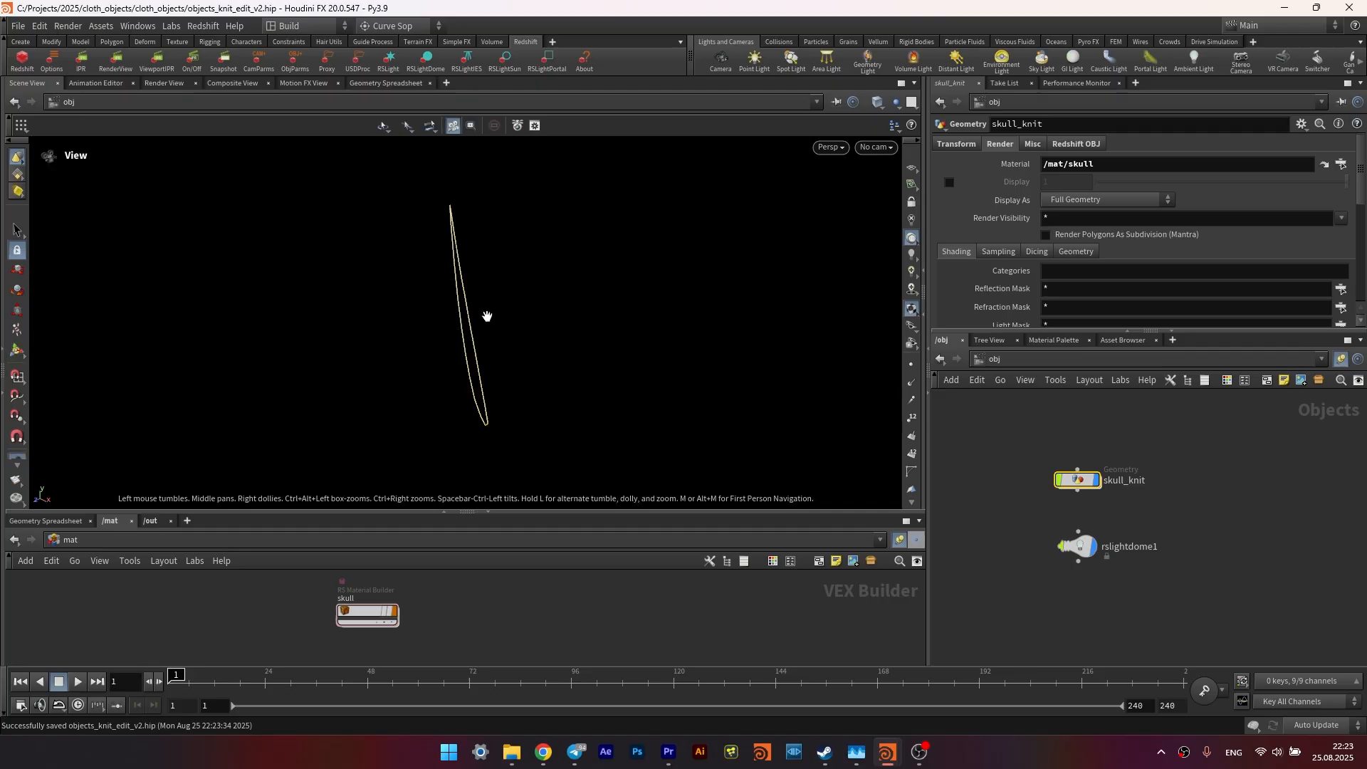
double_click(1077, 480)
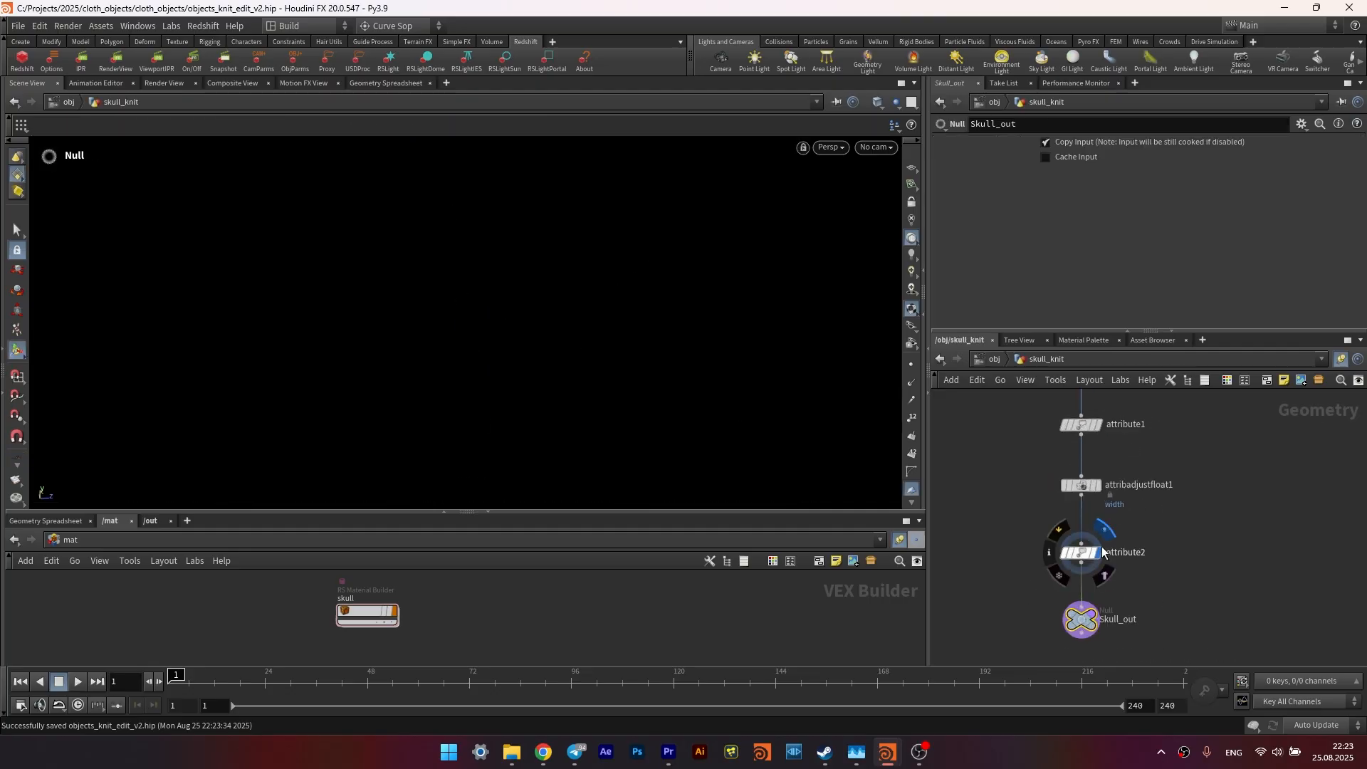
left_click(987, 359)
key("space+g")
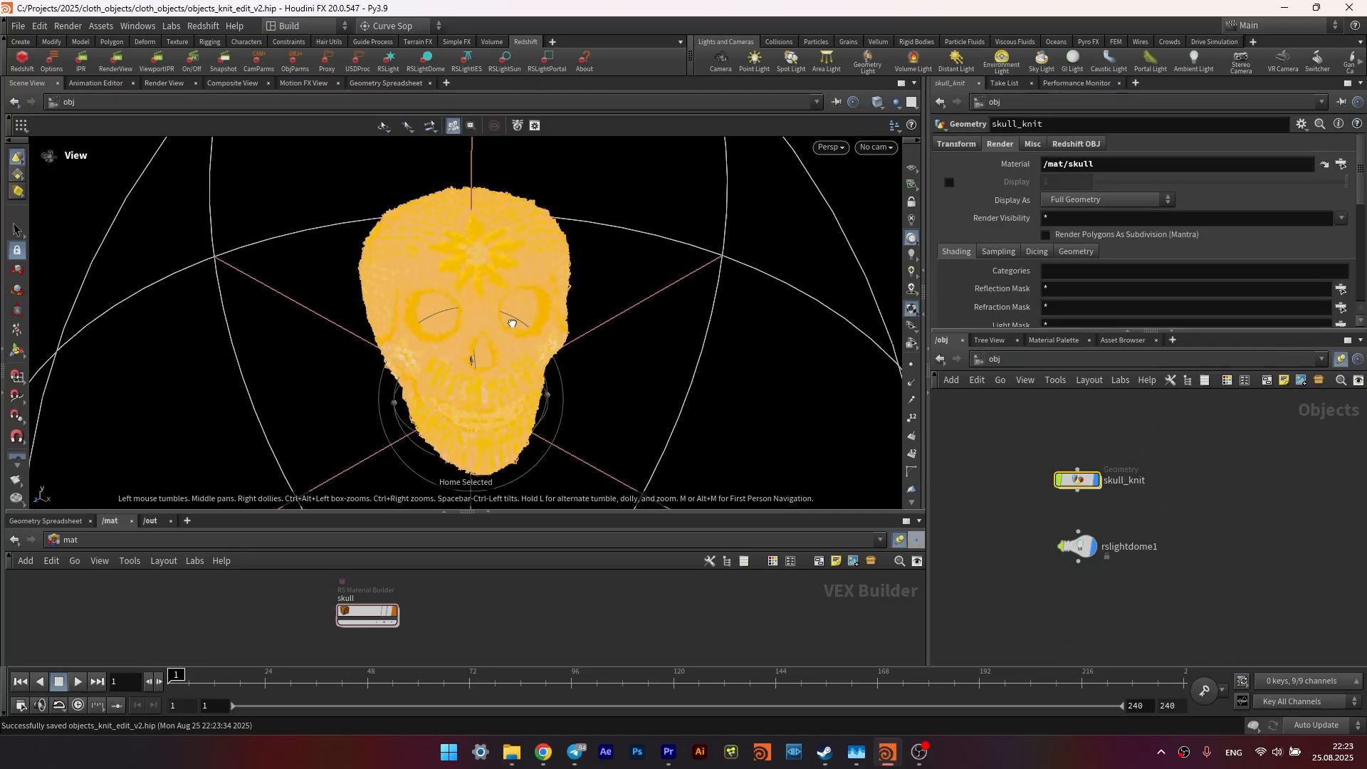
left_click_drag(512, 324, 463, 331)
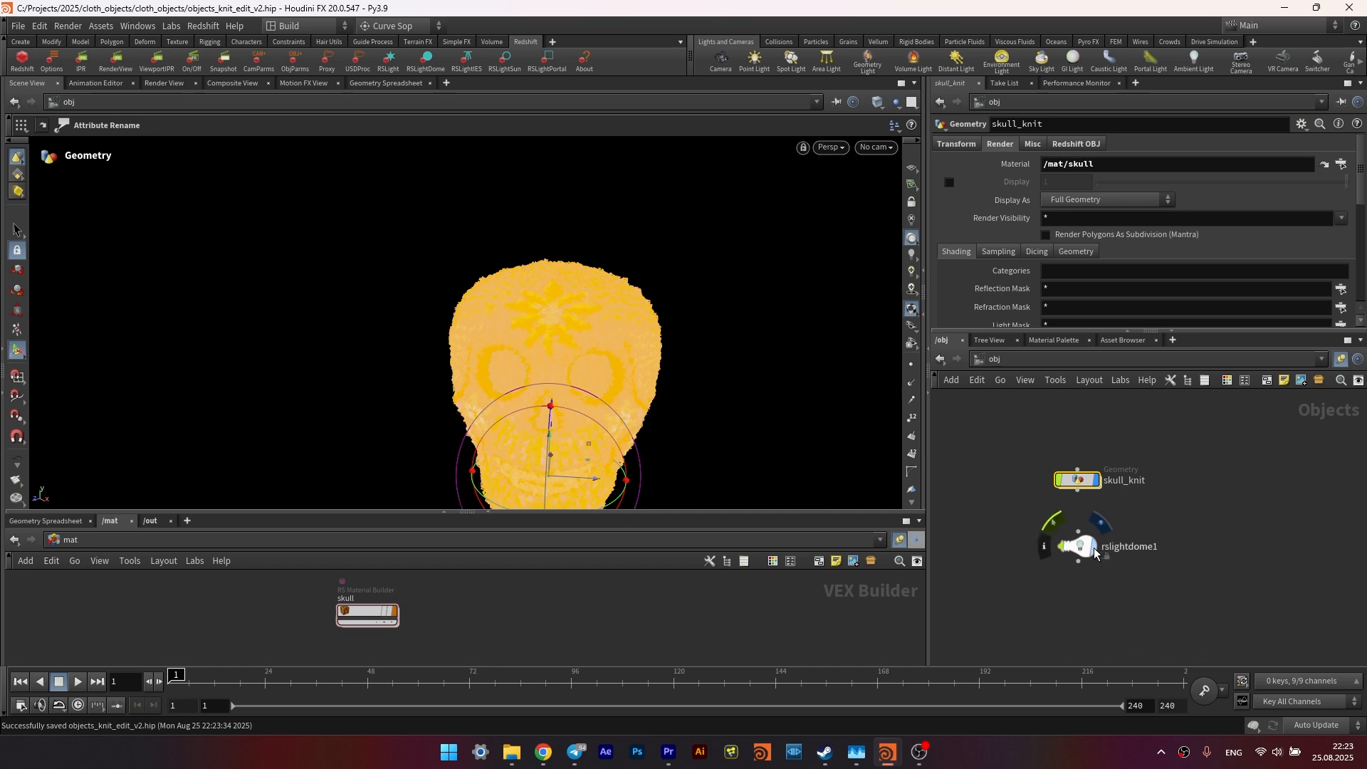
left_click(1116, 546)
key("space+g")
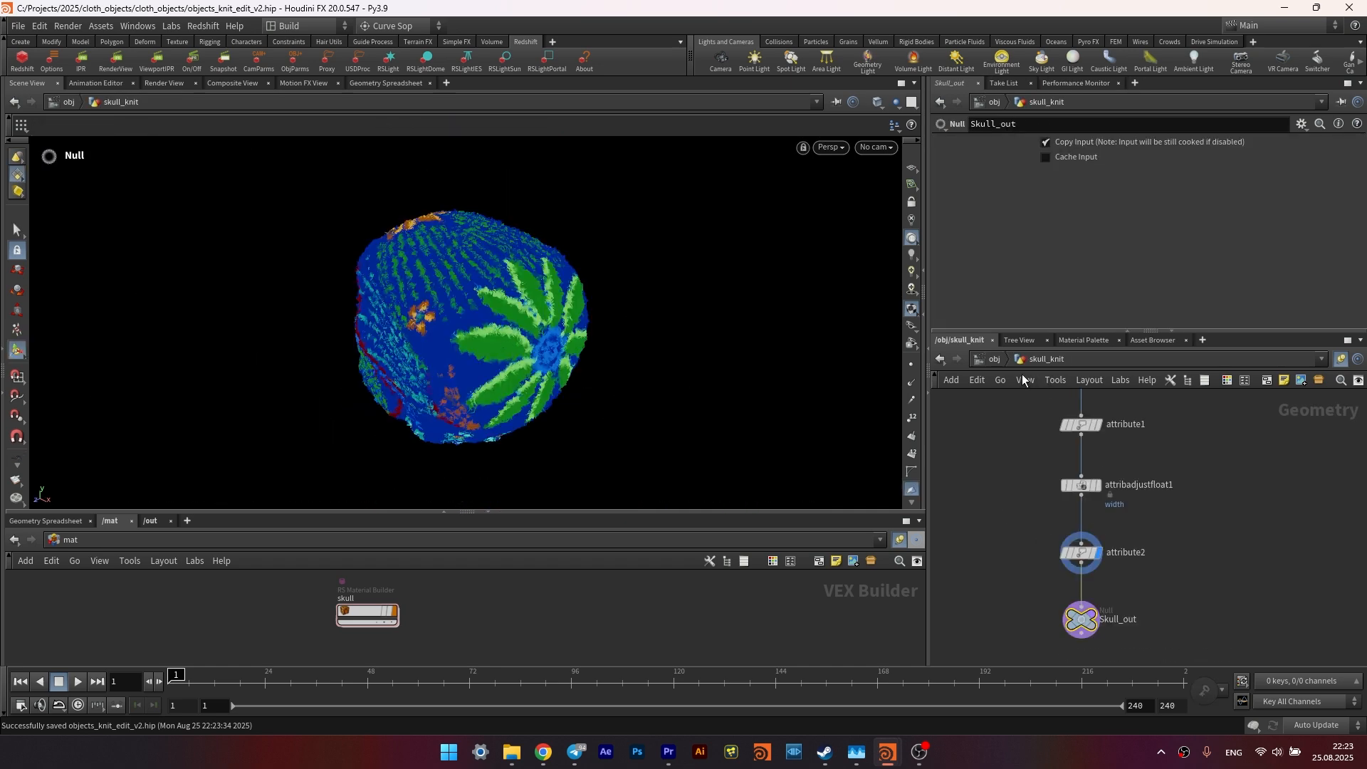
- Orbit to a three-quarter front view of the knitted skull and create a camera from that view
left_click_drag(499, 302, 656, 296)
middle_click_drag(656, 296, 549, 319)
scroll(550, 319, "up", 1)
scroll(551, 317, "up", 1)
key("Return")
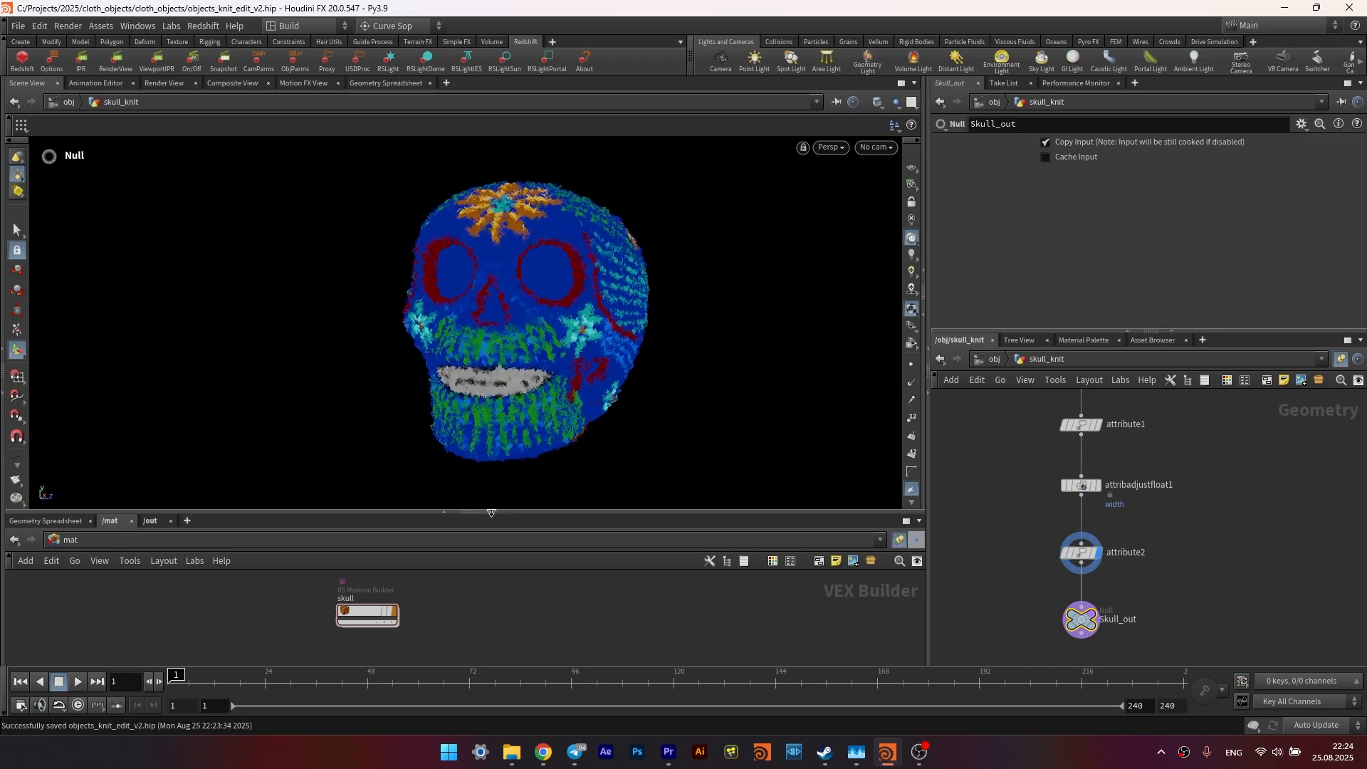
left_click(721, 60, "ctrl")
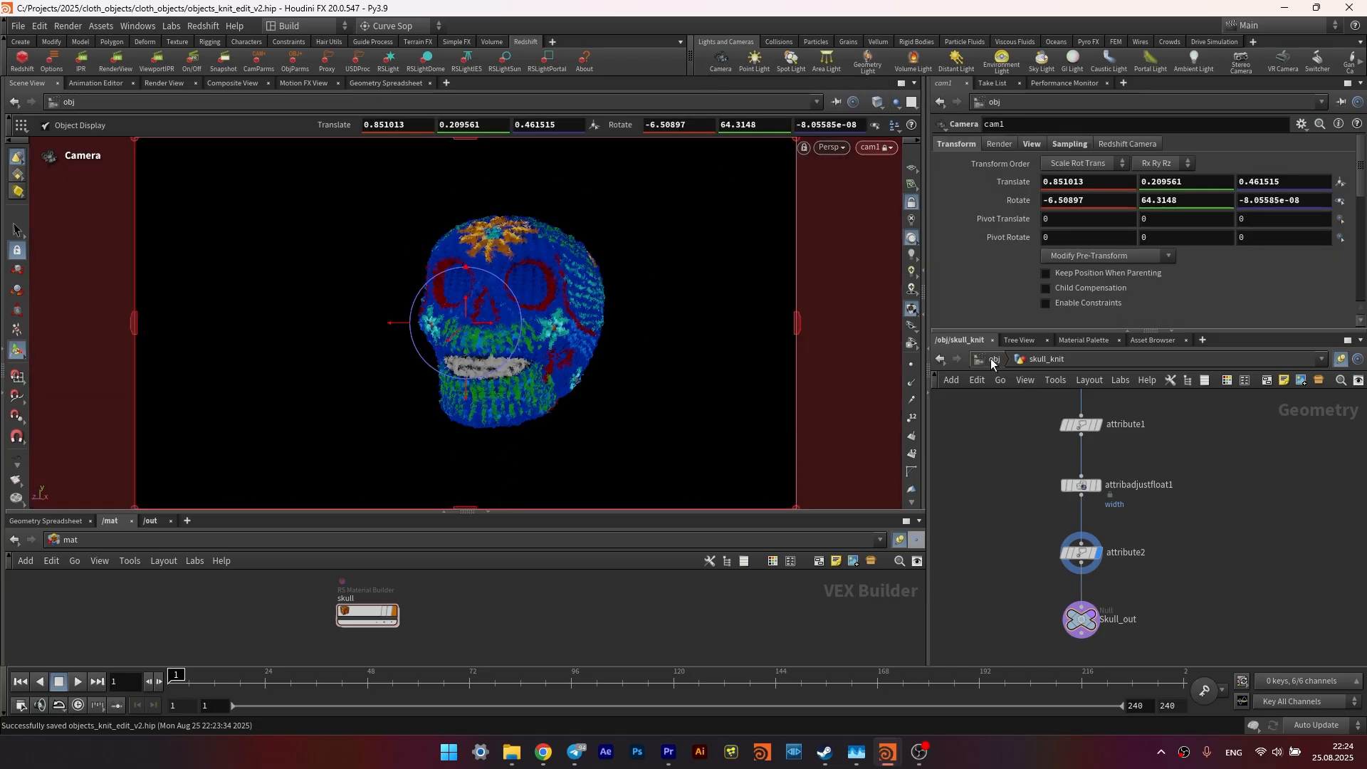
- Add the Redshift ROP and IPR nodes to the output network and select the ROP
left_click(149, 521)
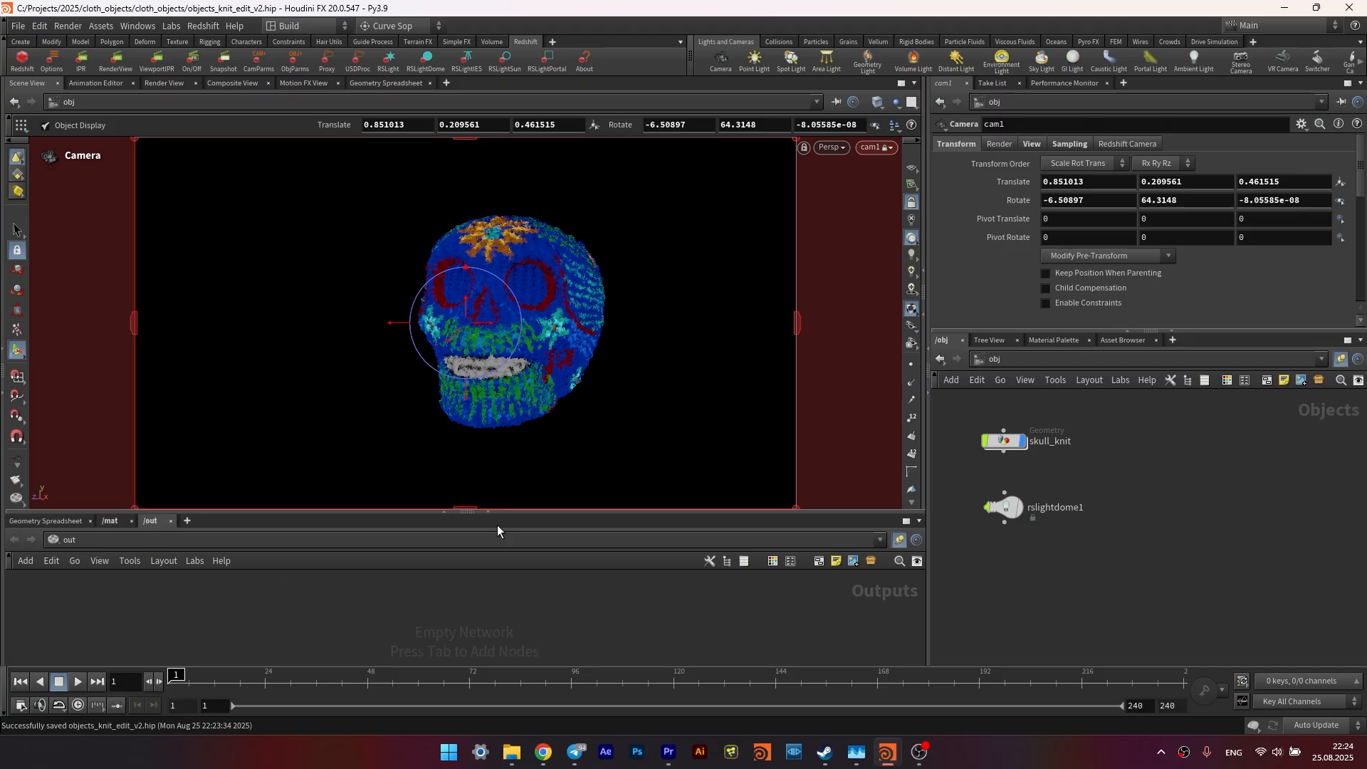
left_click(20, 58)
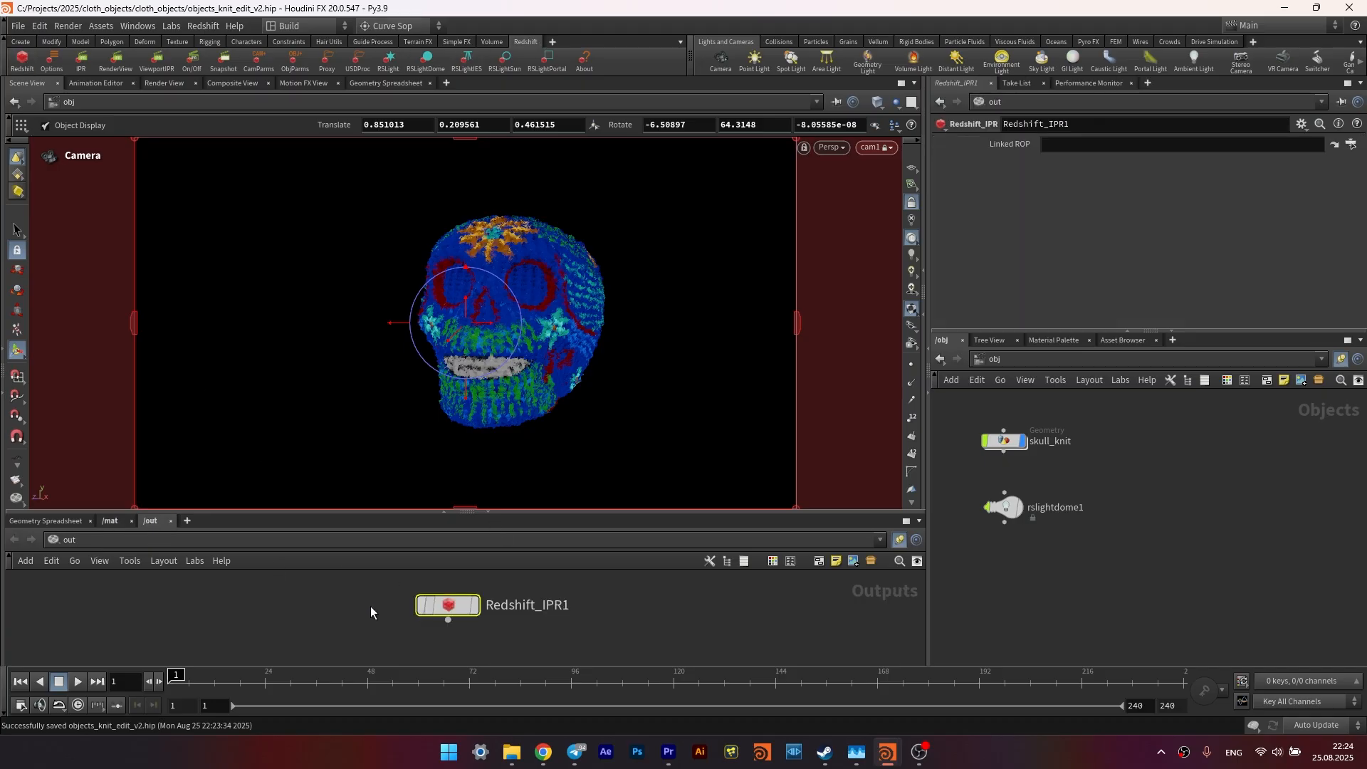
middle_click_drag(369, 590, 444, 622)
left_click(427, 582)
- Move the new cam1 node directly below rslightdome1 in the object network
scroll(1138, 570, "down", 3)
middle_click_drag(1318, 584, 1078, 471)
left_click_drag(1212, 602, 993, 433)
scroll(961, 443, "down", 1)
middle_click_drag(962, 443, 1082, 533)
scroll(1116, 525, "up", 2)
left_click_drag(1117, 526, 996, 447)
middle_click_drag(959, 463, 1096, 534)
scroll(1095, 534, "down", 1)
left_click_drag(1123, 523, 1017, 435)
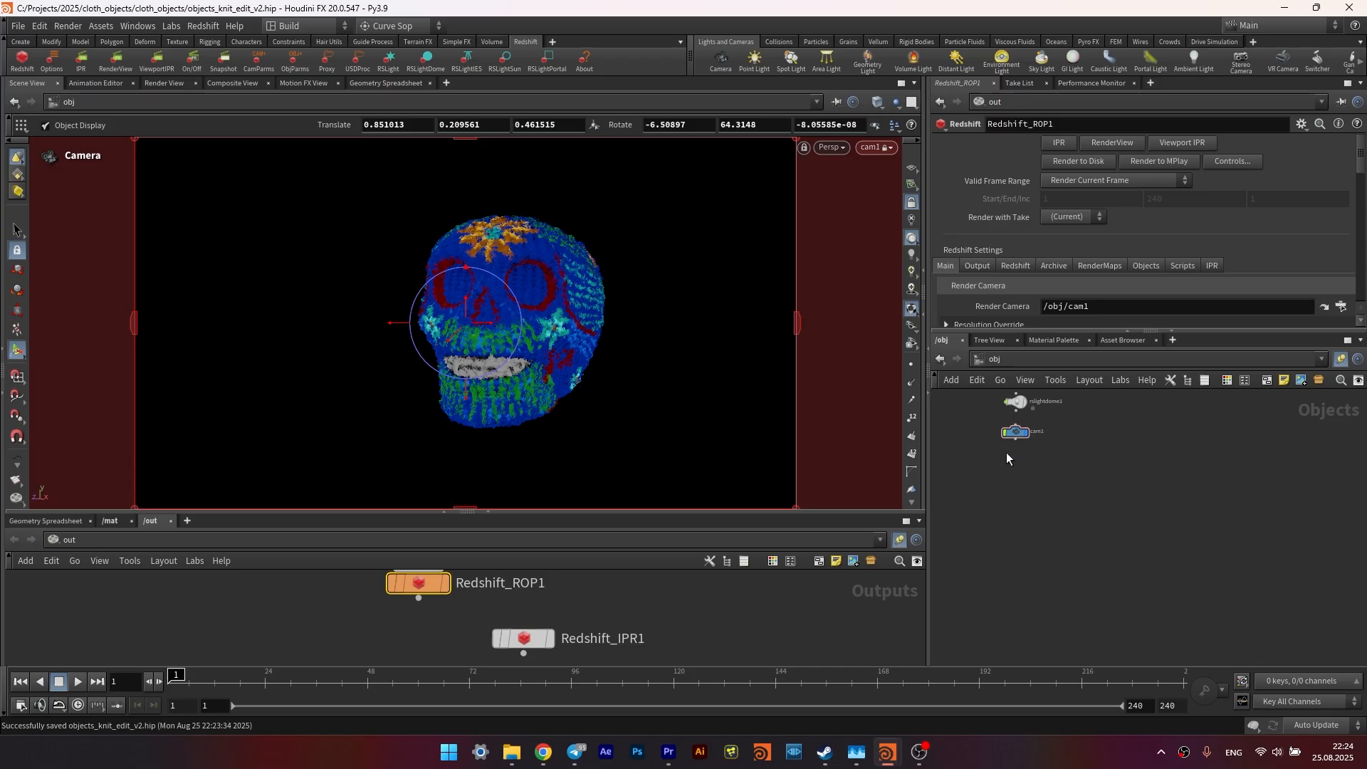
- Dolly the locked cam1 slightly closer to the skull
scroll(510, 281, "up", 2, "alt")
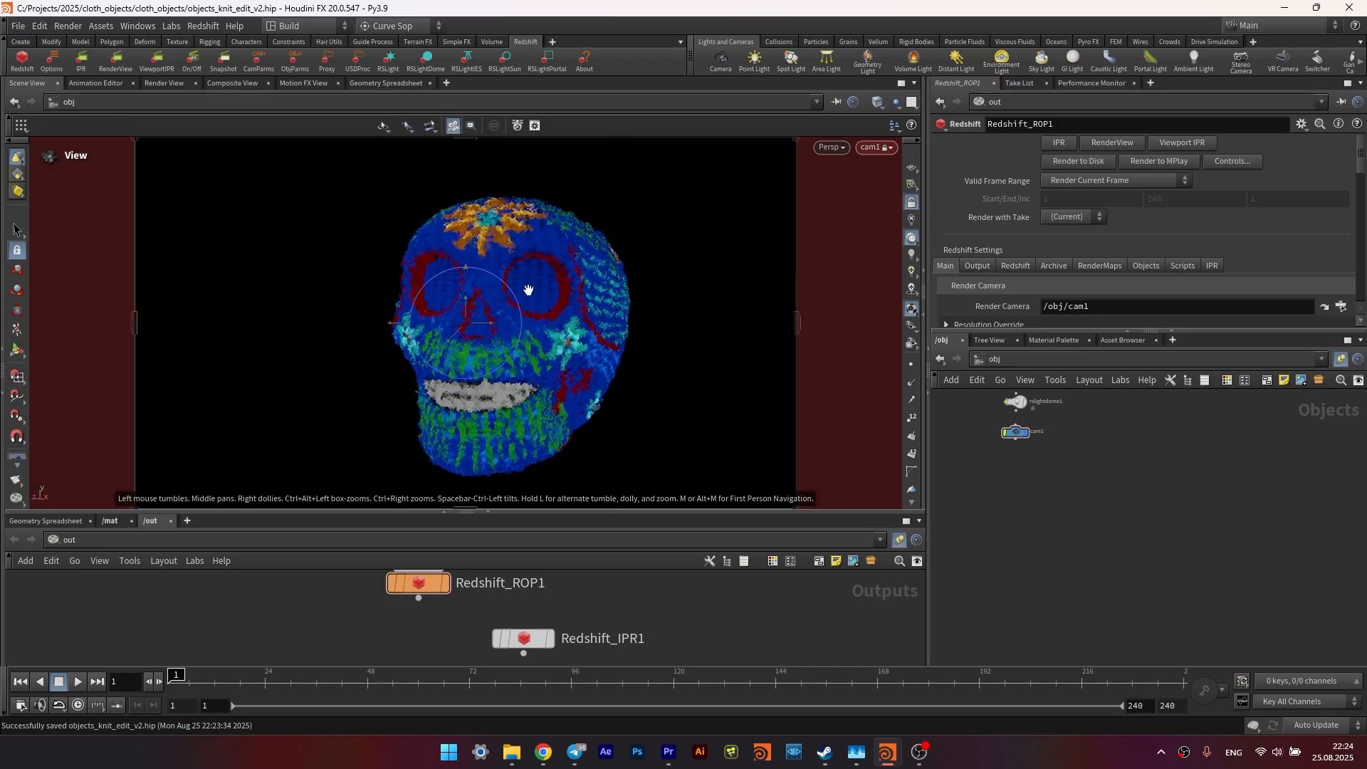
scroll(528, 279, "down", 3)
scroll(528, 278, "down", 1)
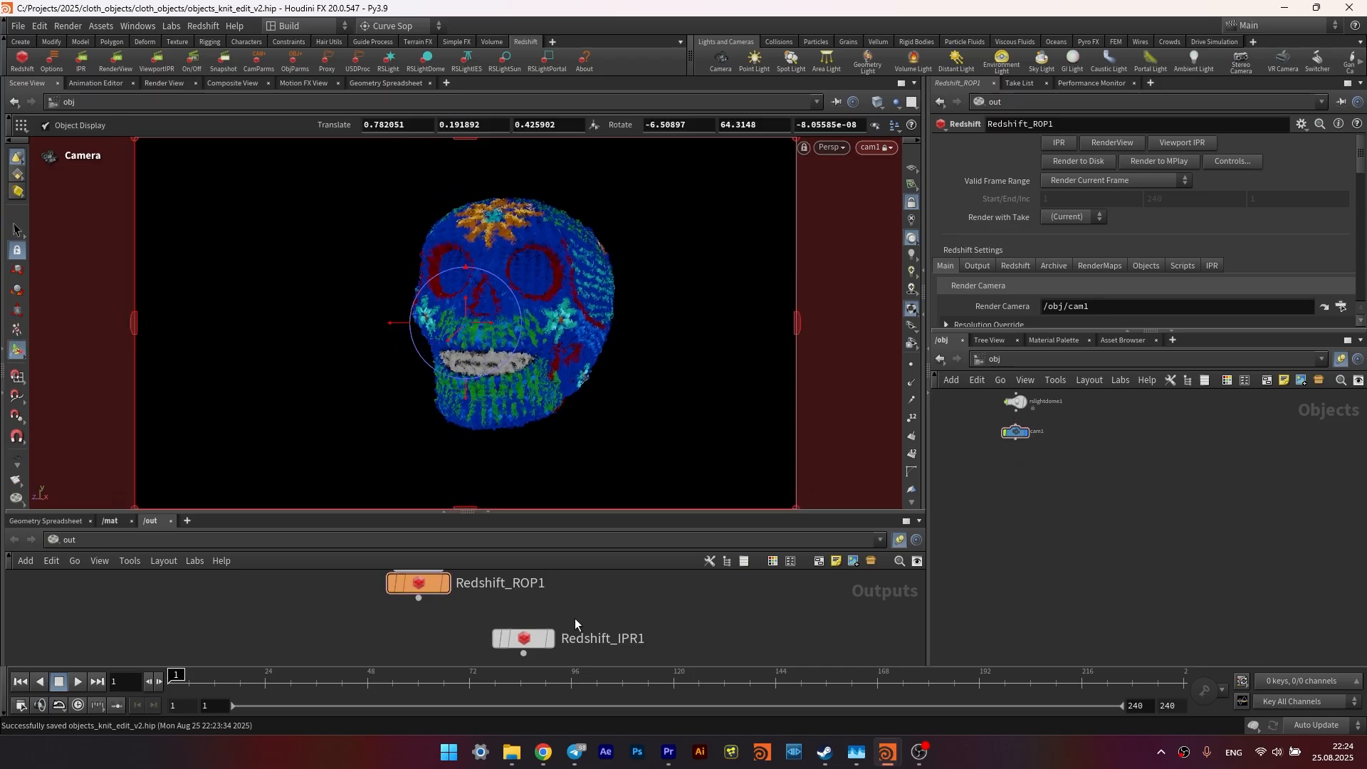
- Open the skull material's network and delete its default surface shader node
left_click(110, 520)
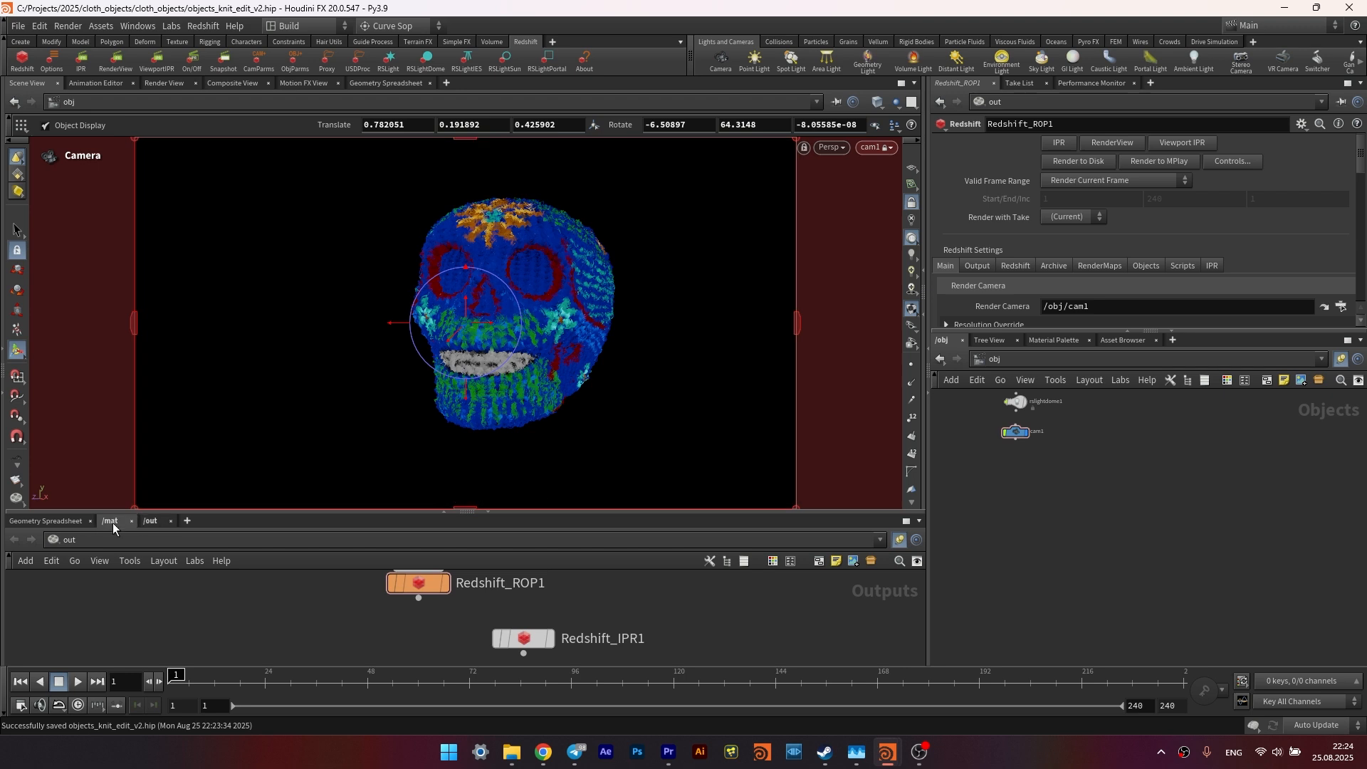
double_click(356, 610)
mouse_move(419, 598)
left_mouse_down()
mouse_move(288, 604)
mouse_move(357, 631)
mouse_move(335, 601)
left_mouse_up()
key("Delete")
- Add an RS Hair shader and connect its output to the Surface input of redshift_material1
key("Tab")
type("rs h")
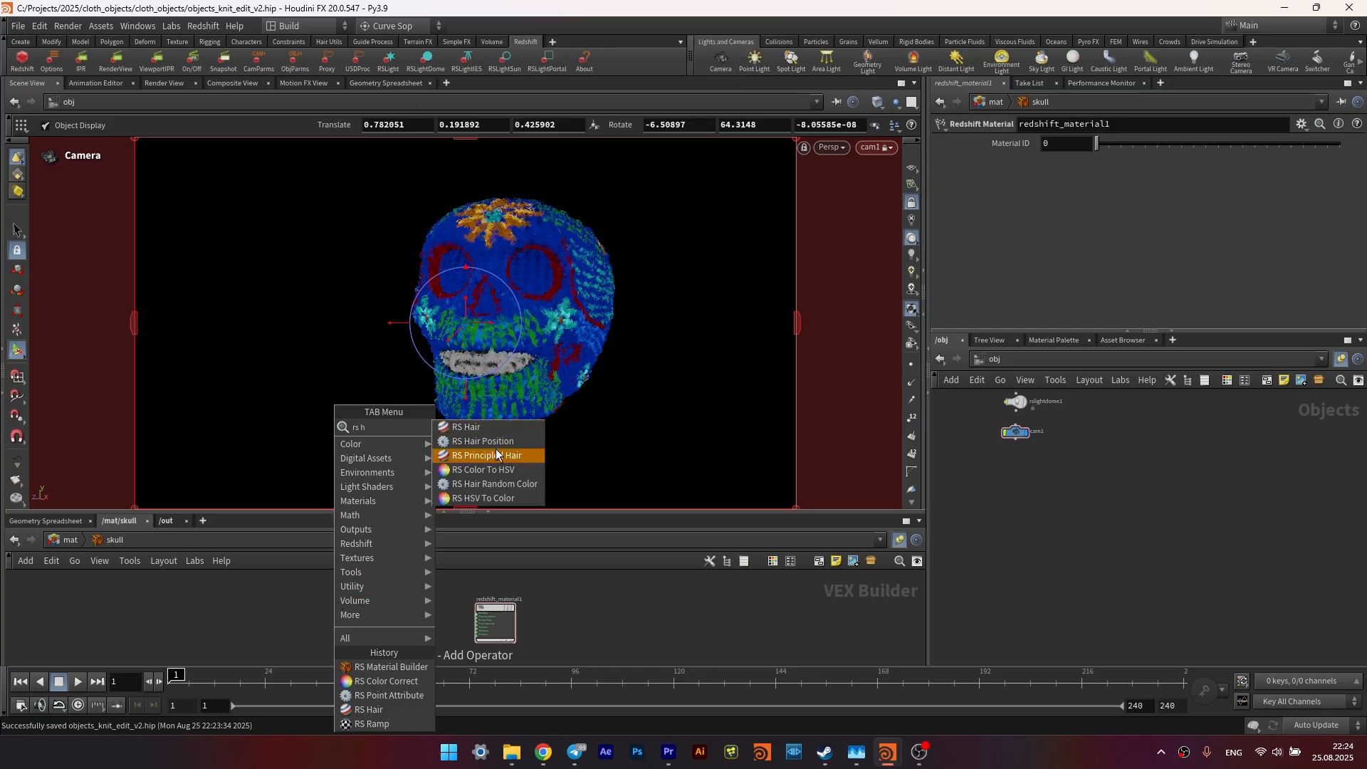
left_click(466, 427)
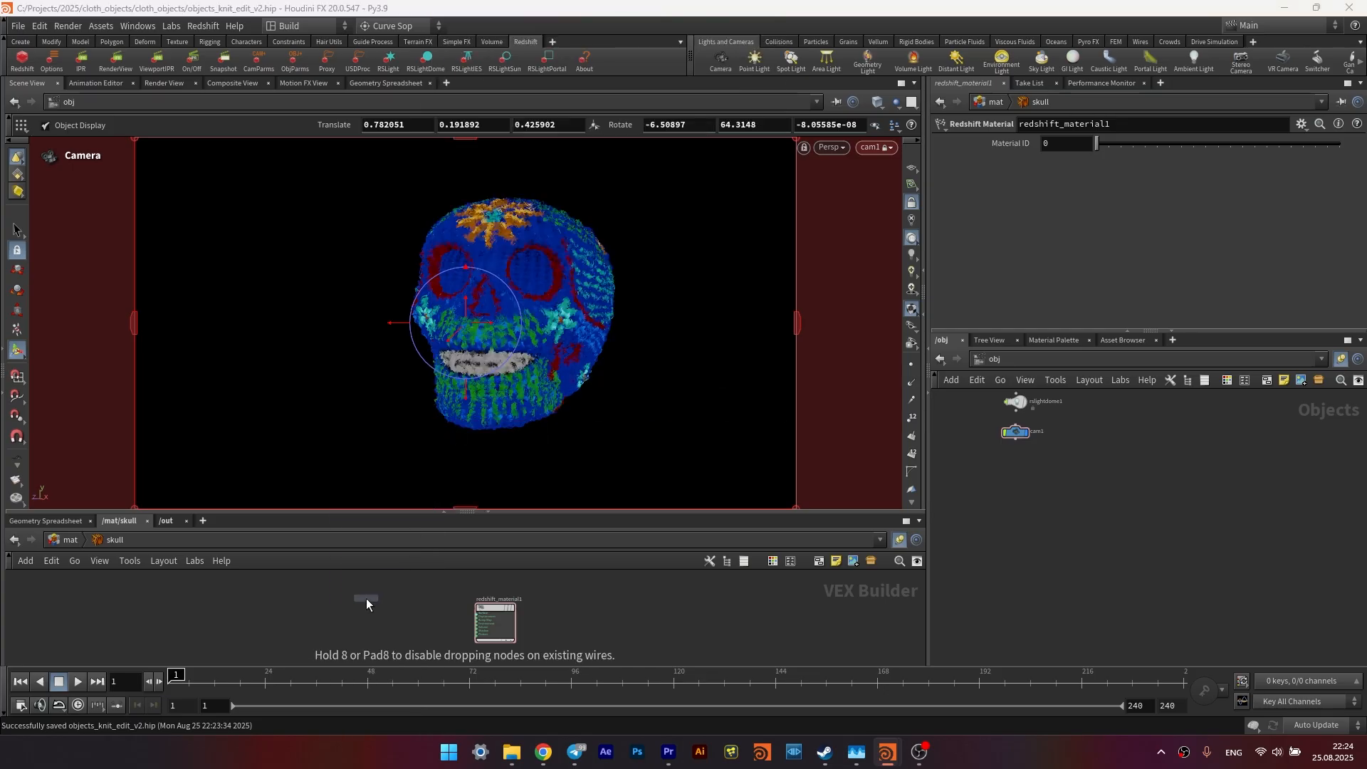
left_click(356, 601)
left_click(388, 600)
left_click(547, 616)
left_click_drag(358, 587, 426, 599)
- Add an RS Point Attribute node to the skull material network in front of Hair1
key("Tab")
type("r")
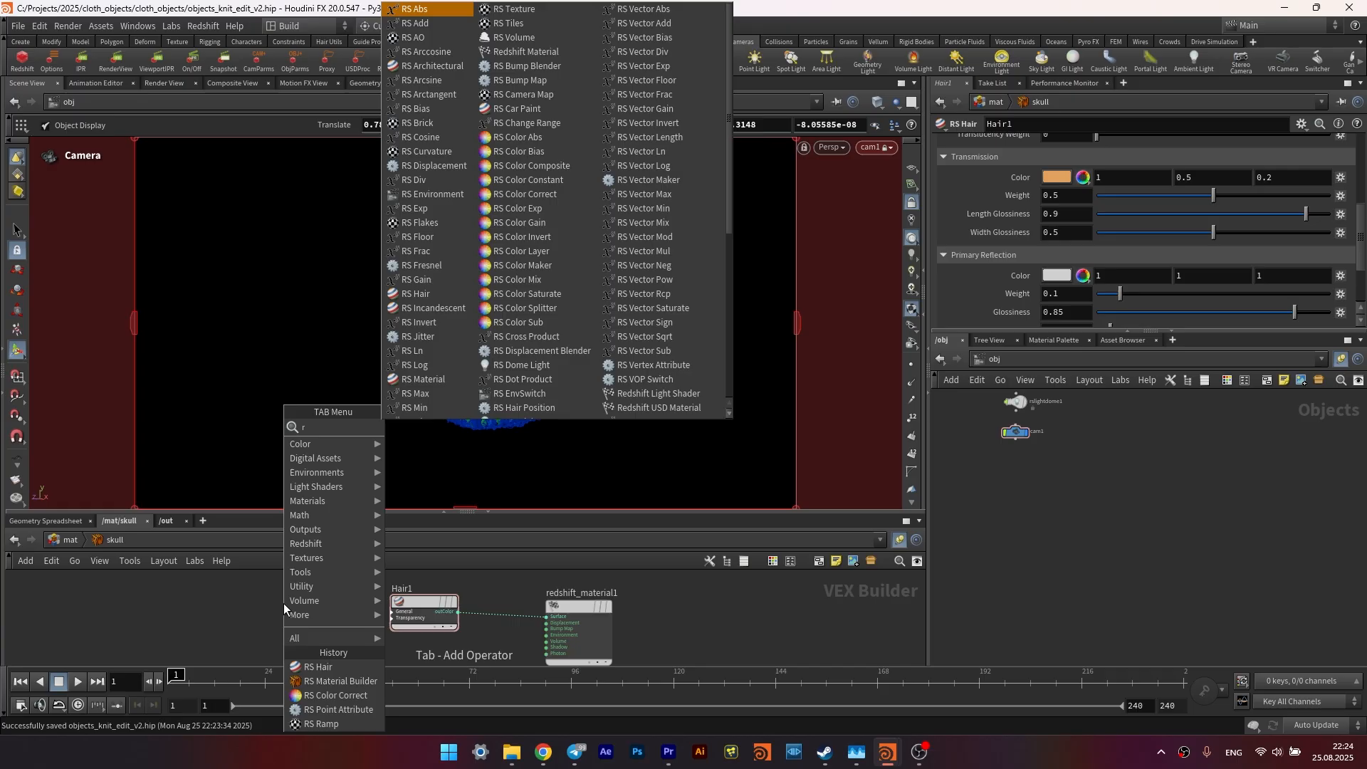
type("s p")
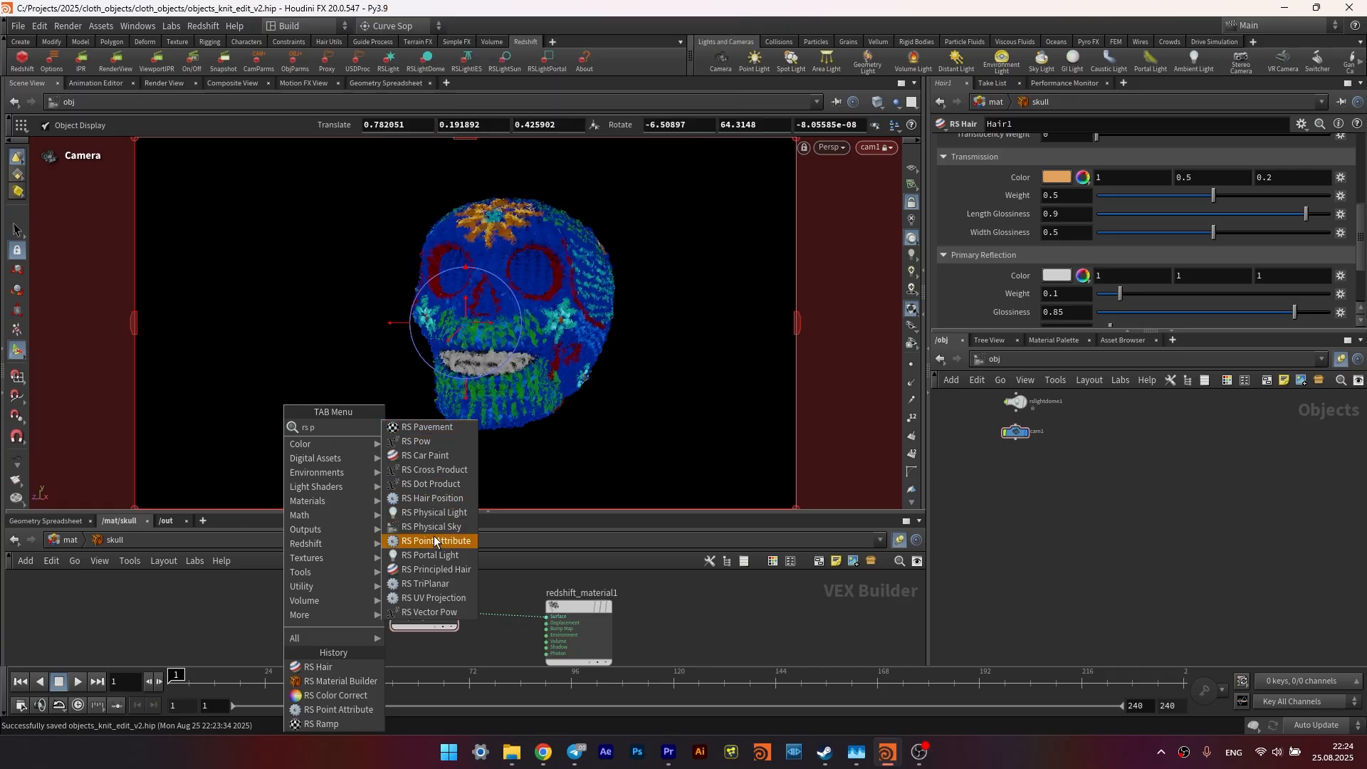
left_click(416, 543)
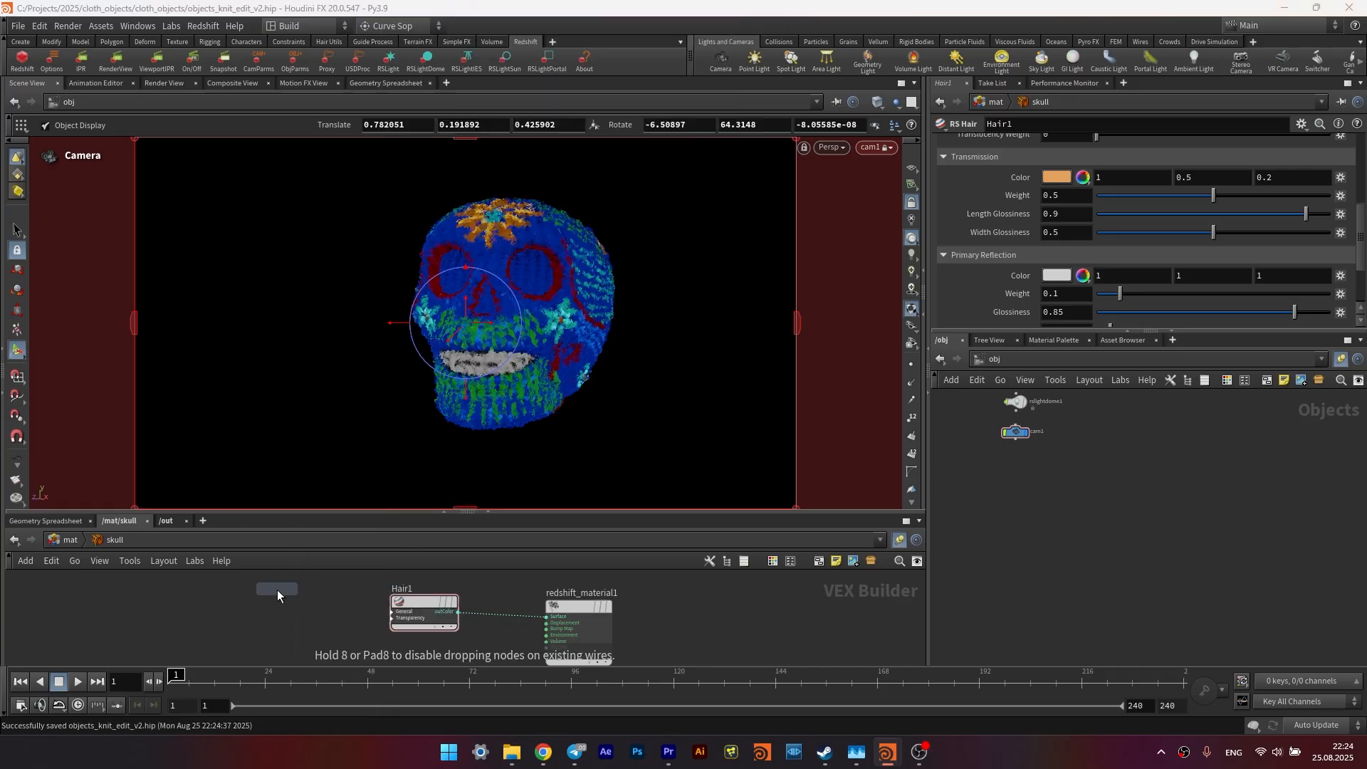
left_click(282, 602)
- Connect the point attribute node's outColor to Hair1's diffuse_color input and align the node with Hair1
scroll(312, 606, "up", 2)
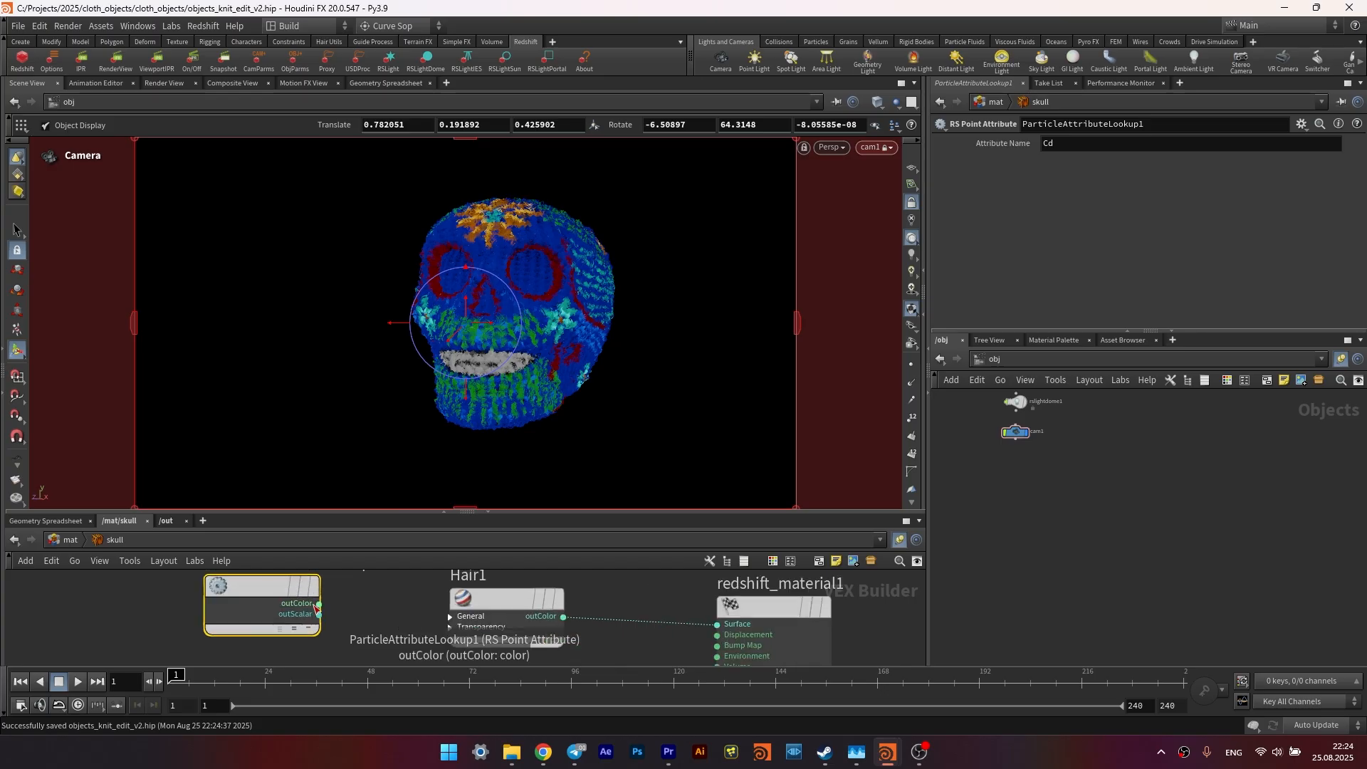
left_click(318, 603)
left_click(443, 617)
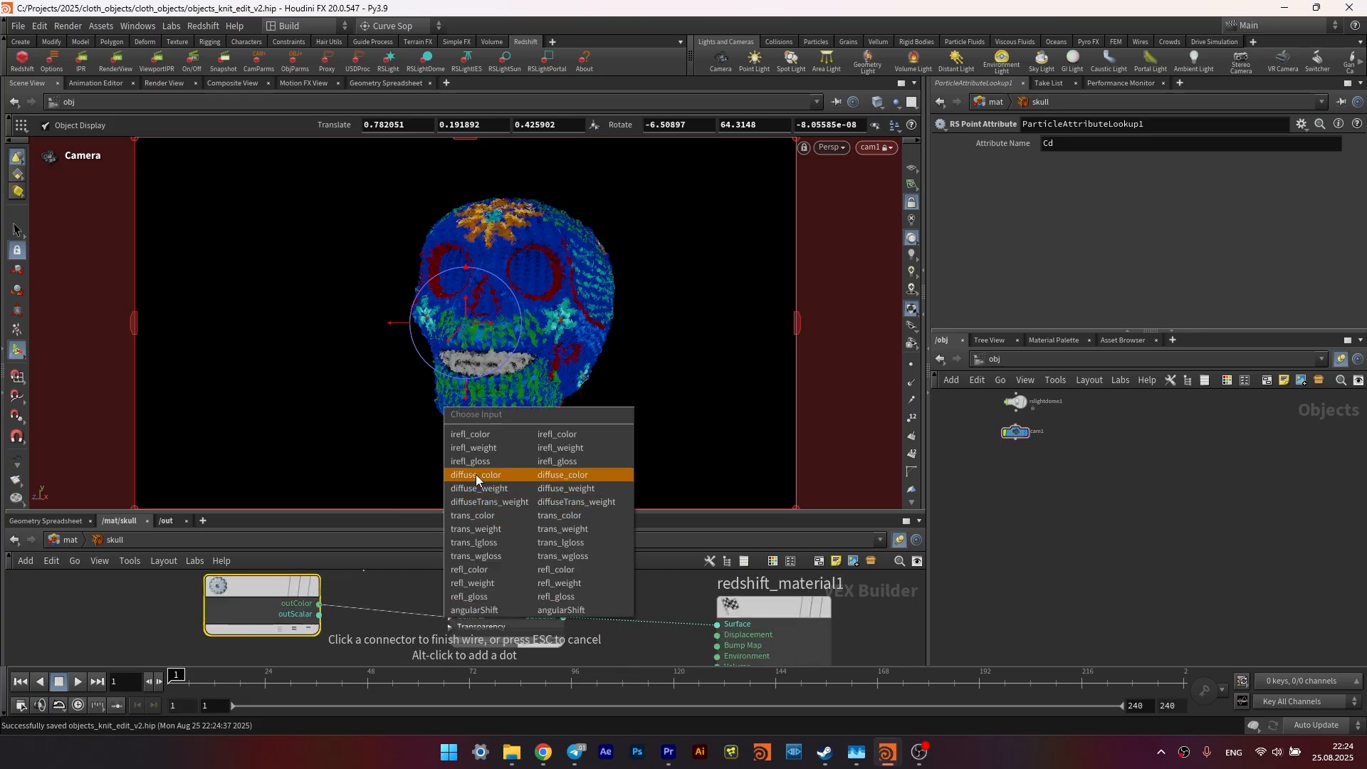
left_click(476, 474)
left_click_drag(241, 586, 237, 600)
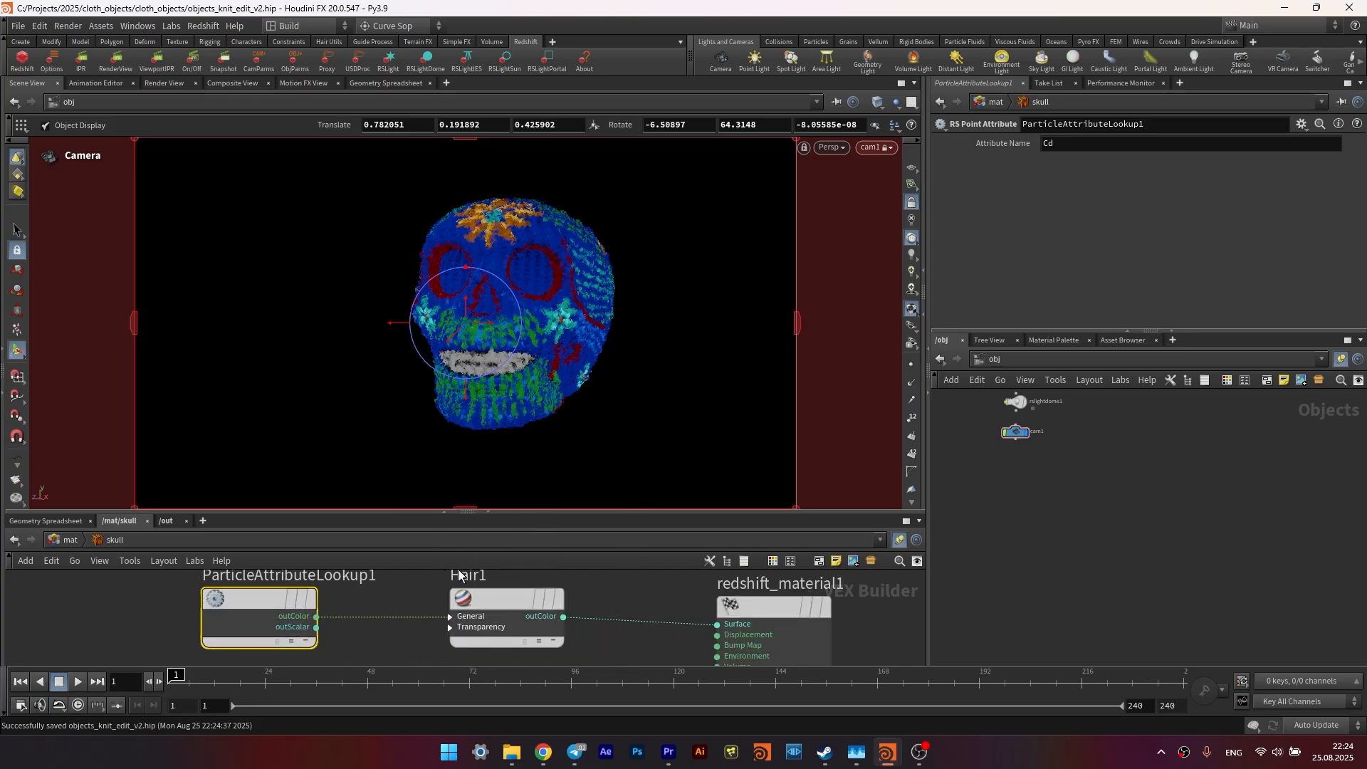
- Set Hair1's Internal Reflection color to white and its Transmission weight to 0
left_click_drag(526, 512, 526, 454)
left_click(493, 548)
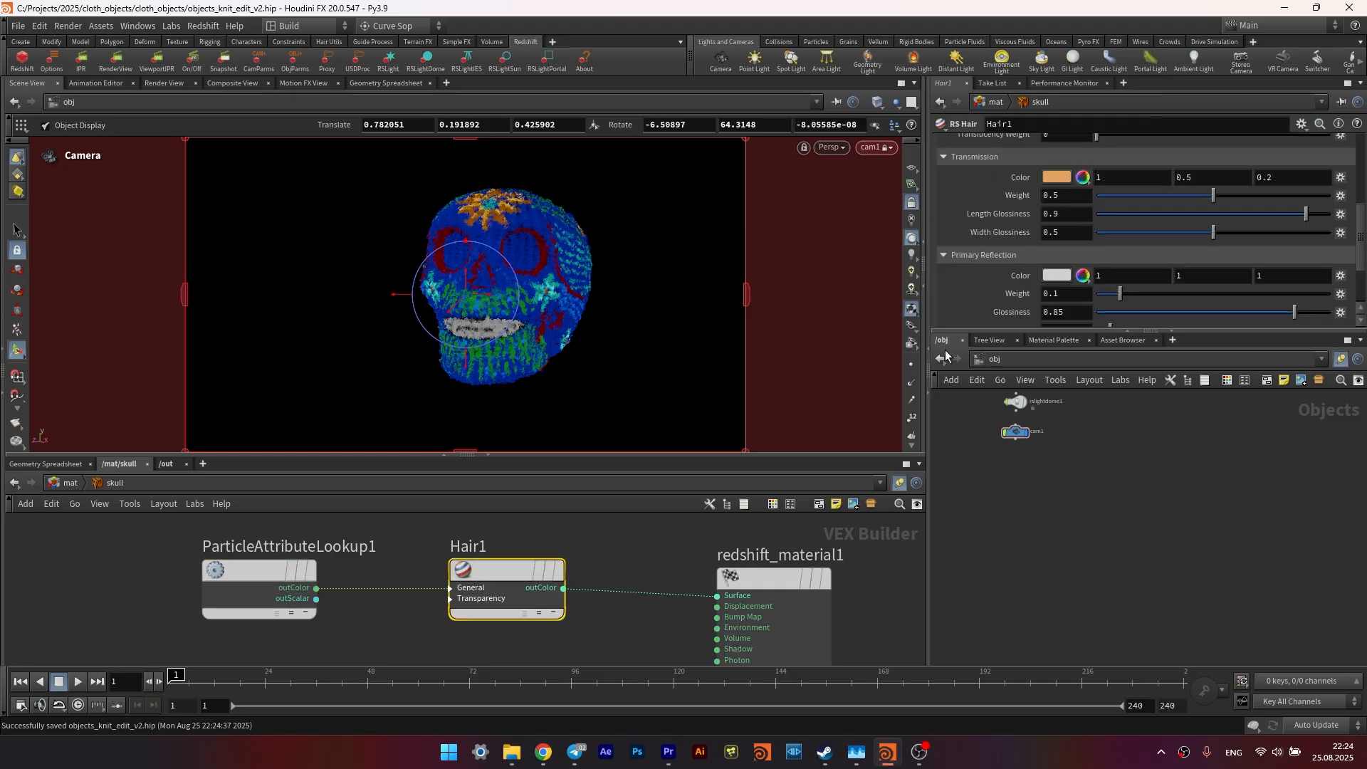
scroll(1017, 202, "up", 10)
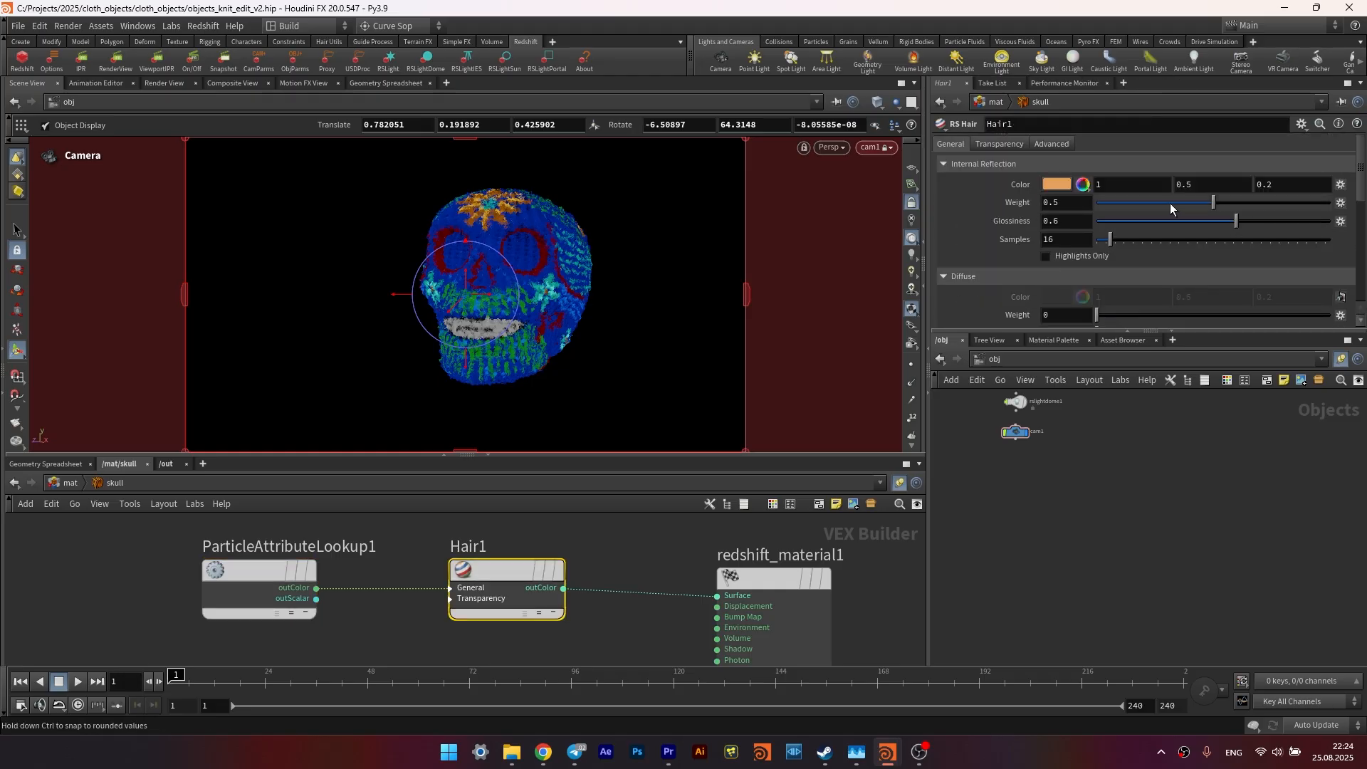
left_click(1054, 184)
left_click(1251, 157)
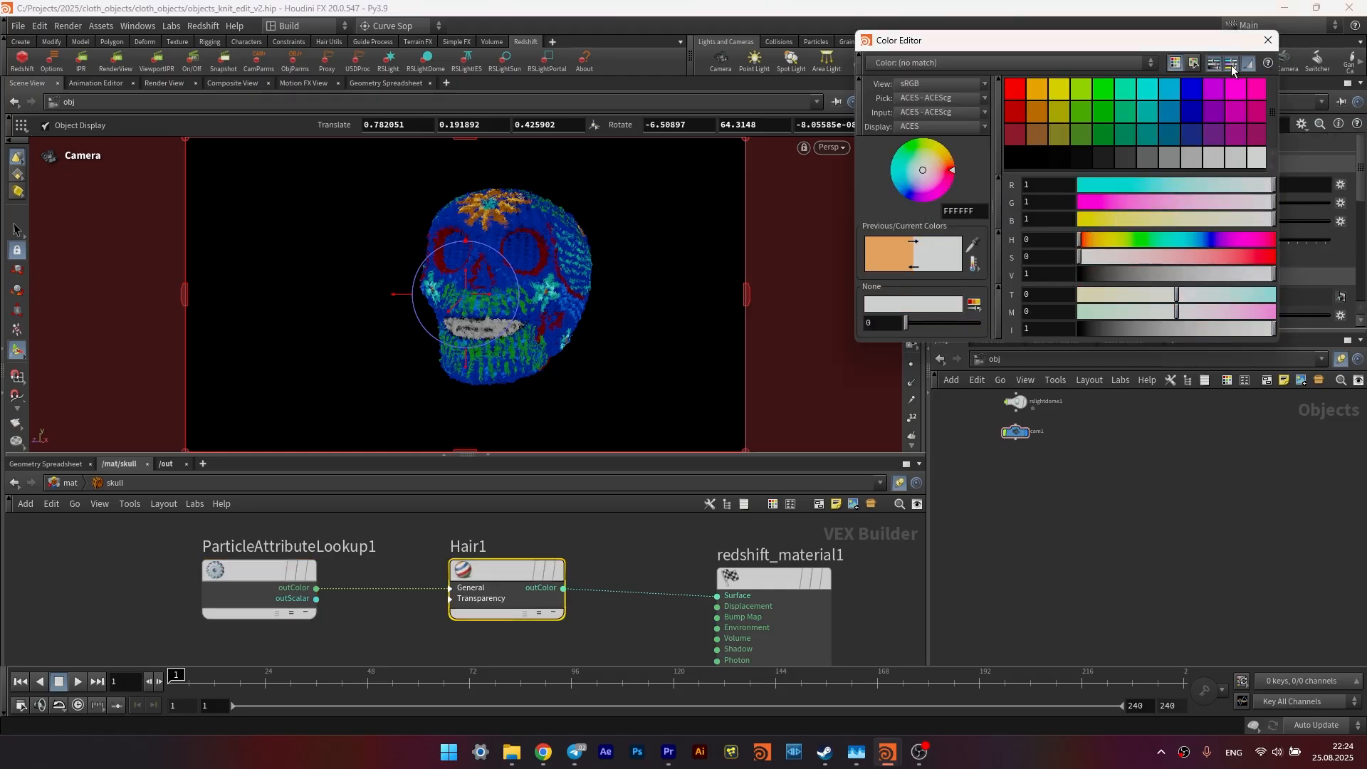
left_click(1268, 40)
scroll(980, 186, "down", 10)
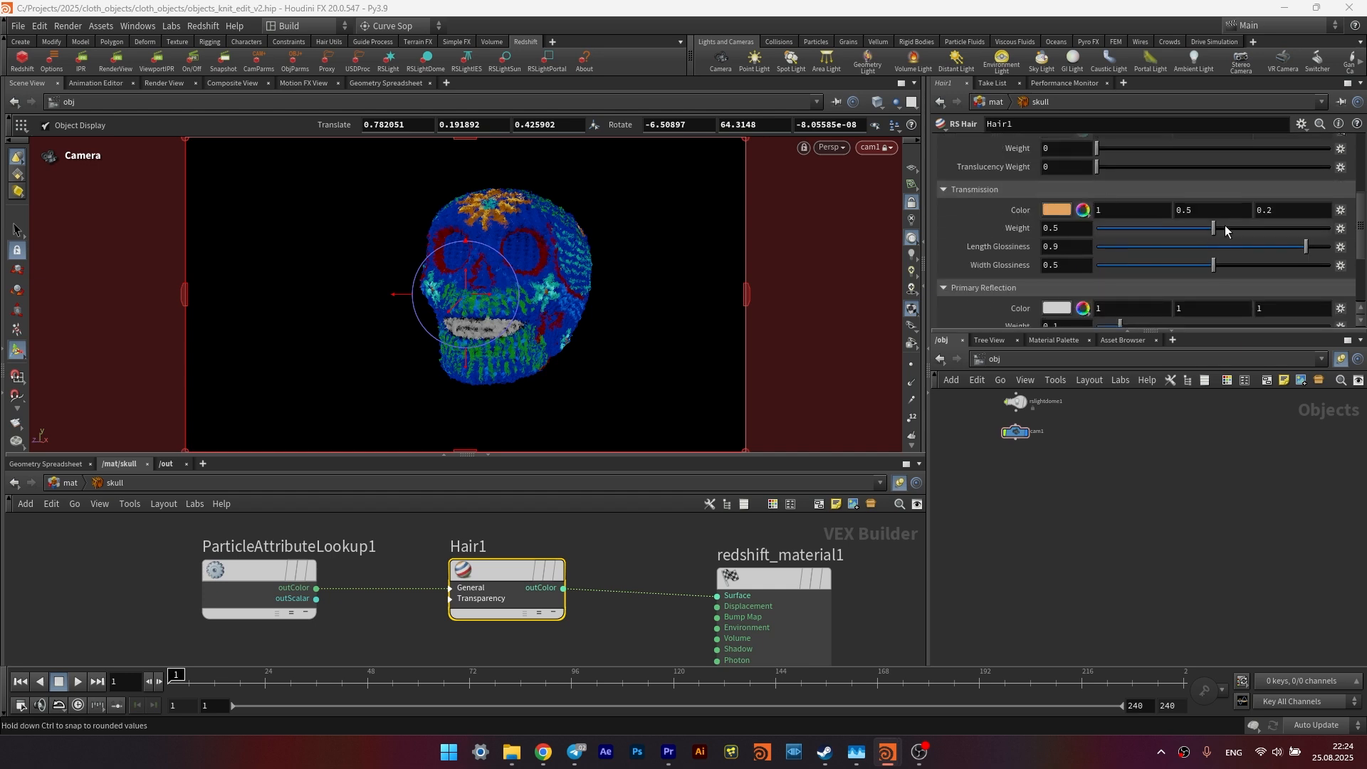
left_click_drag(1219, 229, 1090, 230)
- Configure Hair1's Primary Reflection with Fresnel enabled, weight 0.93, angular shift 4.98 and IOR 1.85
scroll(945, 239, "down", 5)
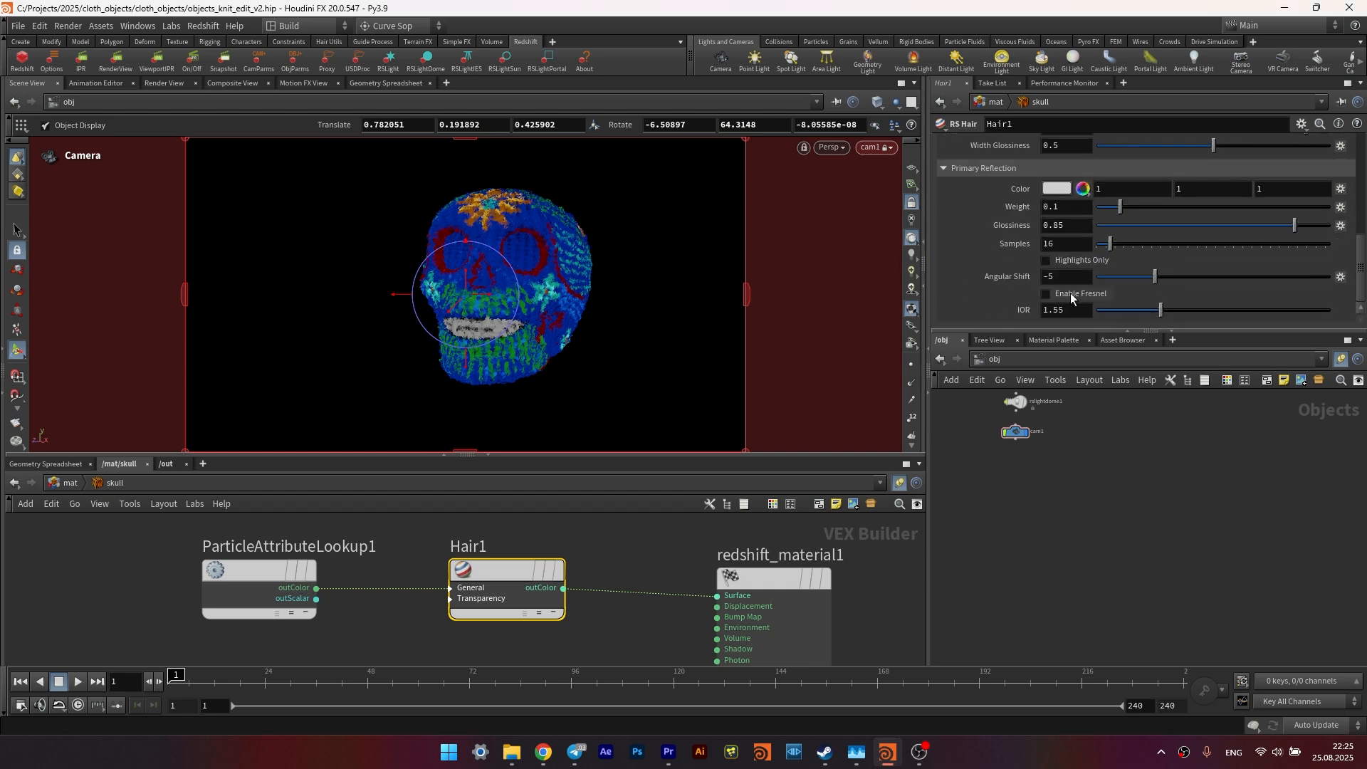
left_click_drag(1154, 279, 1200, 280)
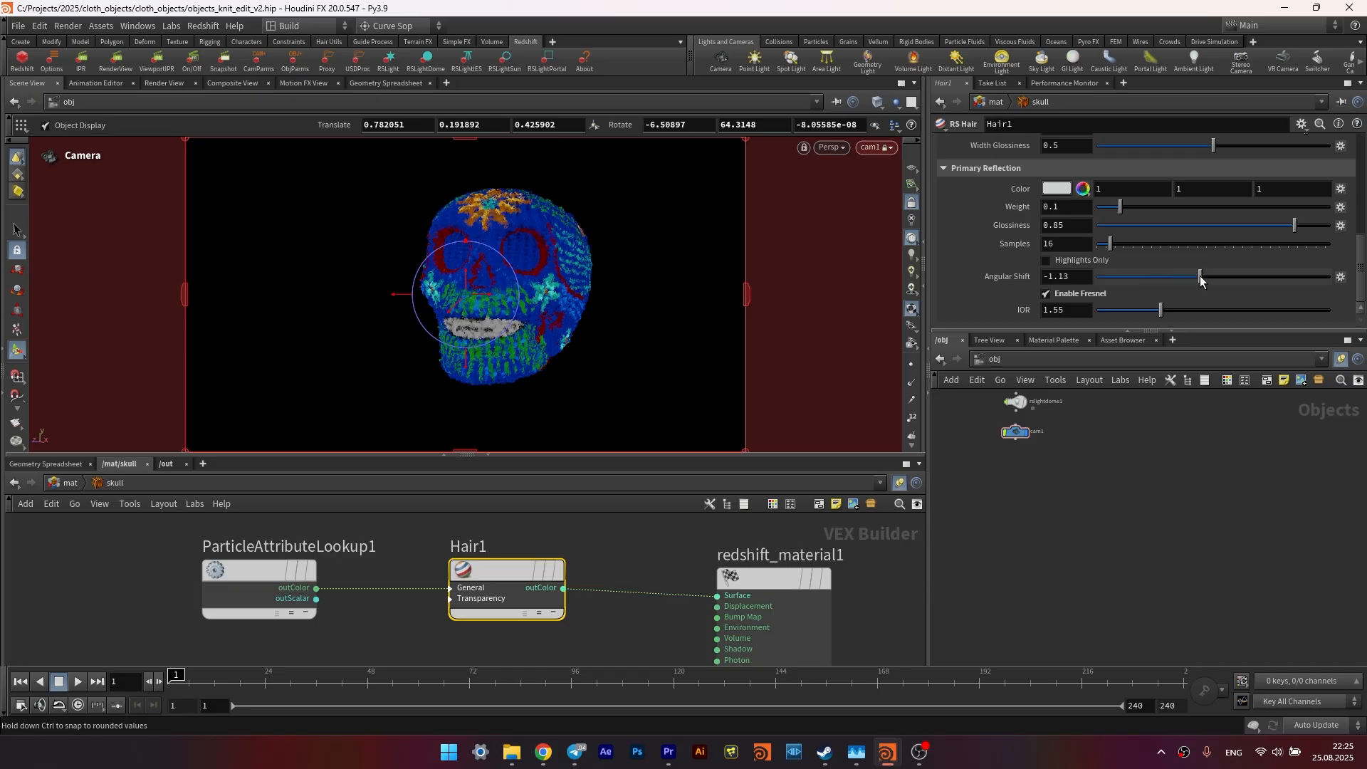
left_click_drag(1202, 285, 1267, 281)
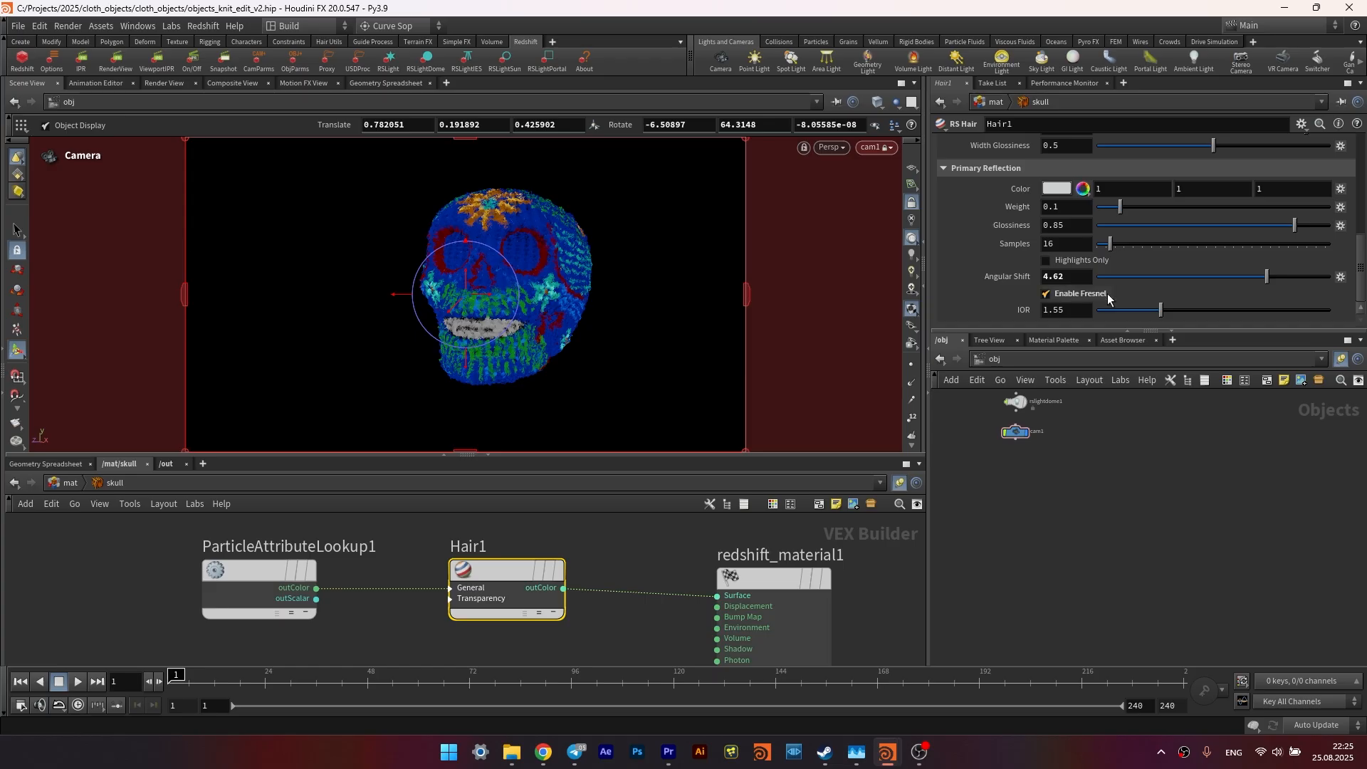
left_click_drag(1267, 279, 1271, 279)
left_click_drag(1164, 315, 1200, 315)
left_click_drag(1119, 207, 1314, 218)
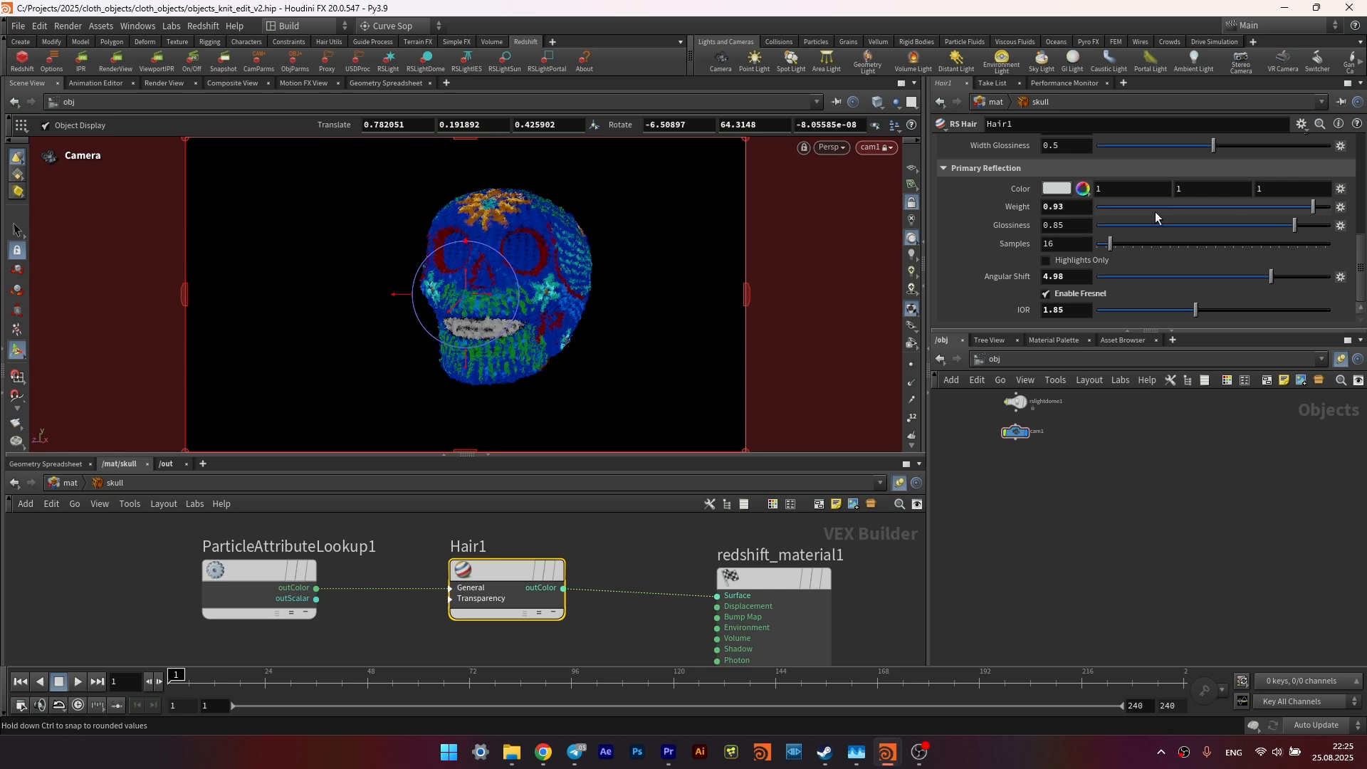
- Set Hair1's Diffuse weight to 0.954 and translucency weight to 0.899, and save the scene
scroll(1102, 292, "up", 4)
scroll(1020, 262, "up", 2)
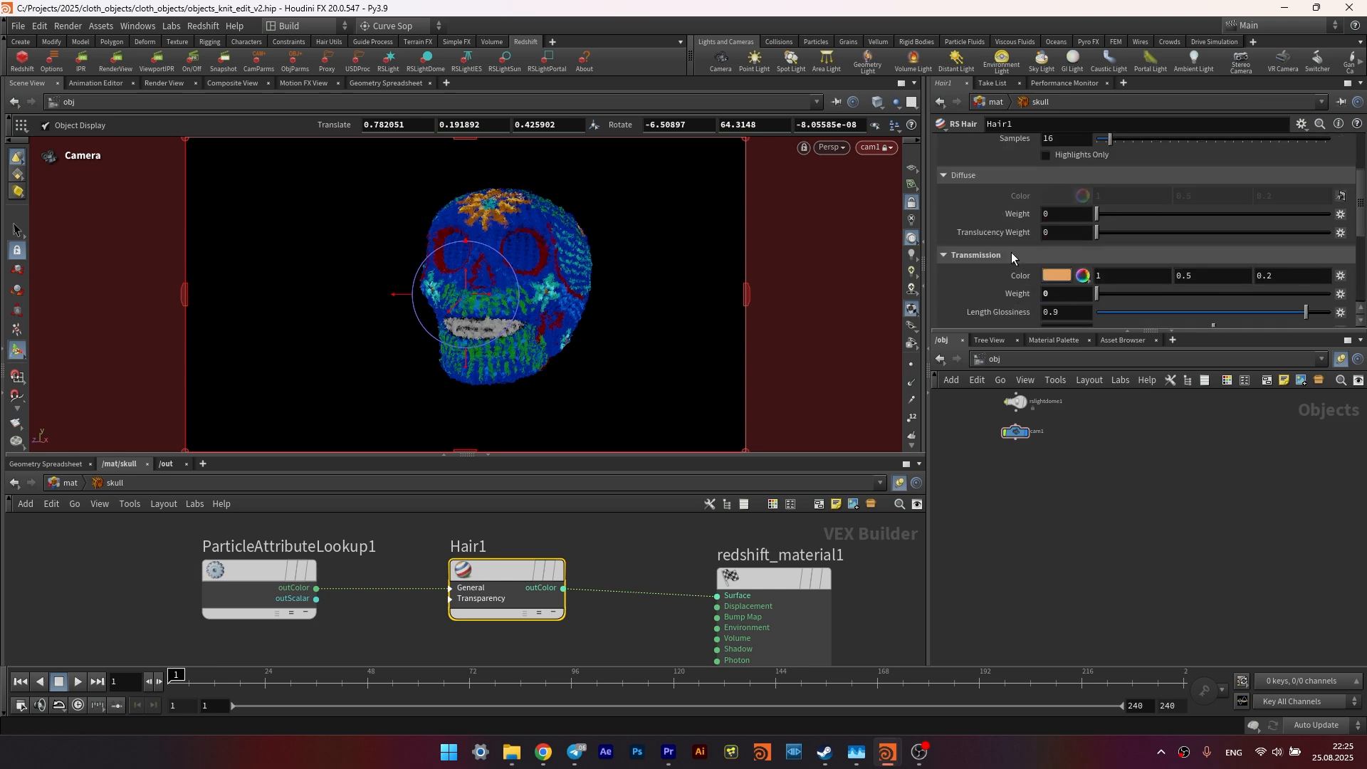
left_click_drag(1100, 214, 1318, 224)
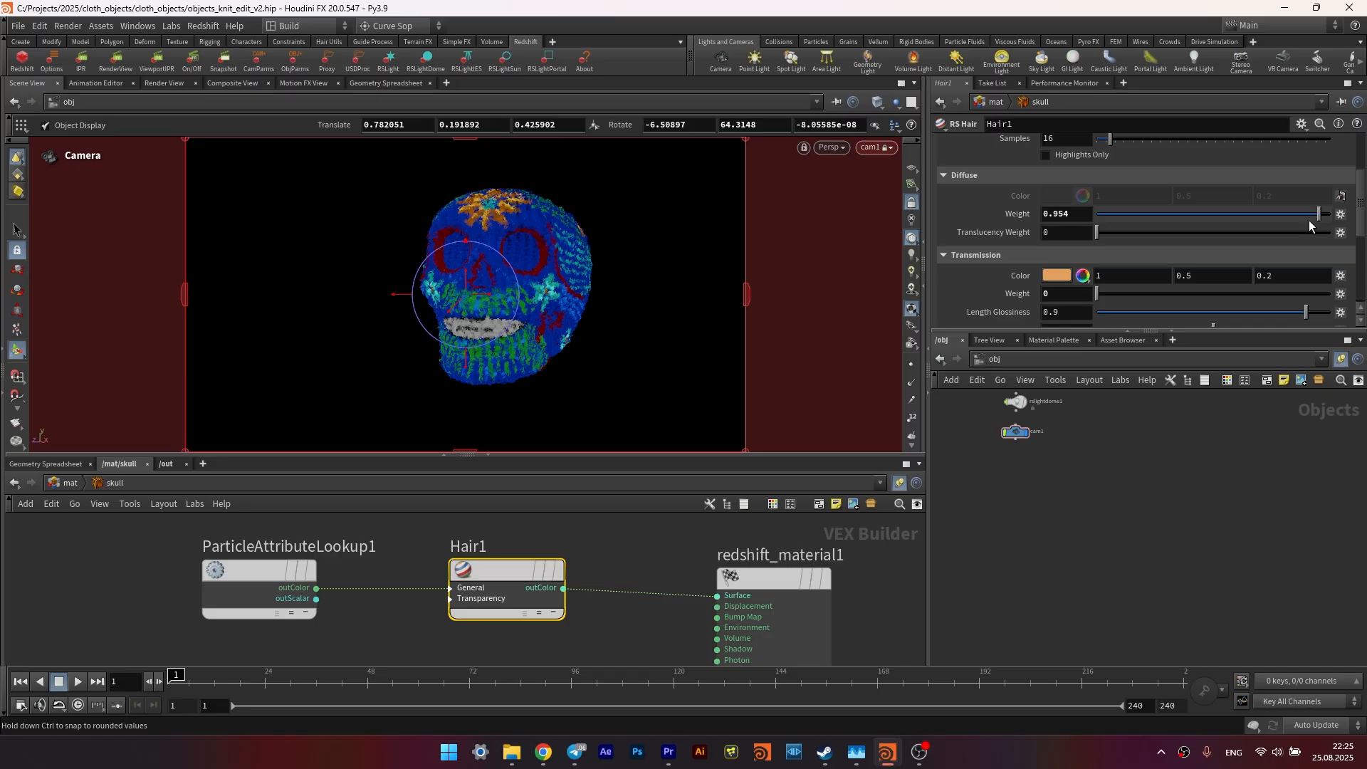
left_click_drag(1112, 235, 1306, 237)
key("ctrl+s")
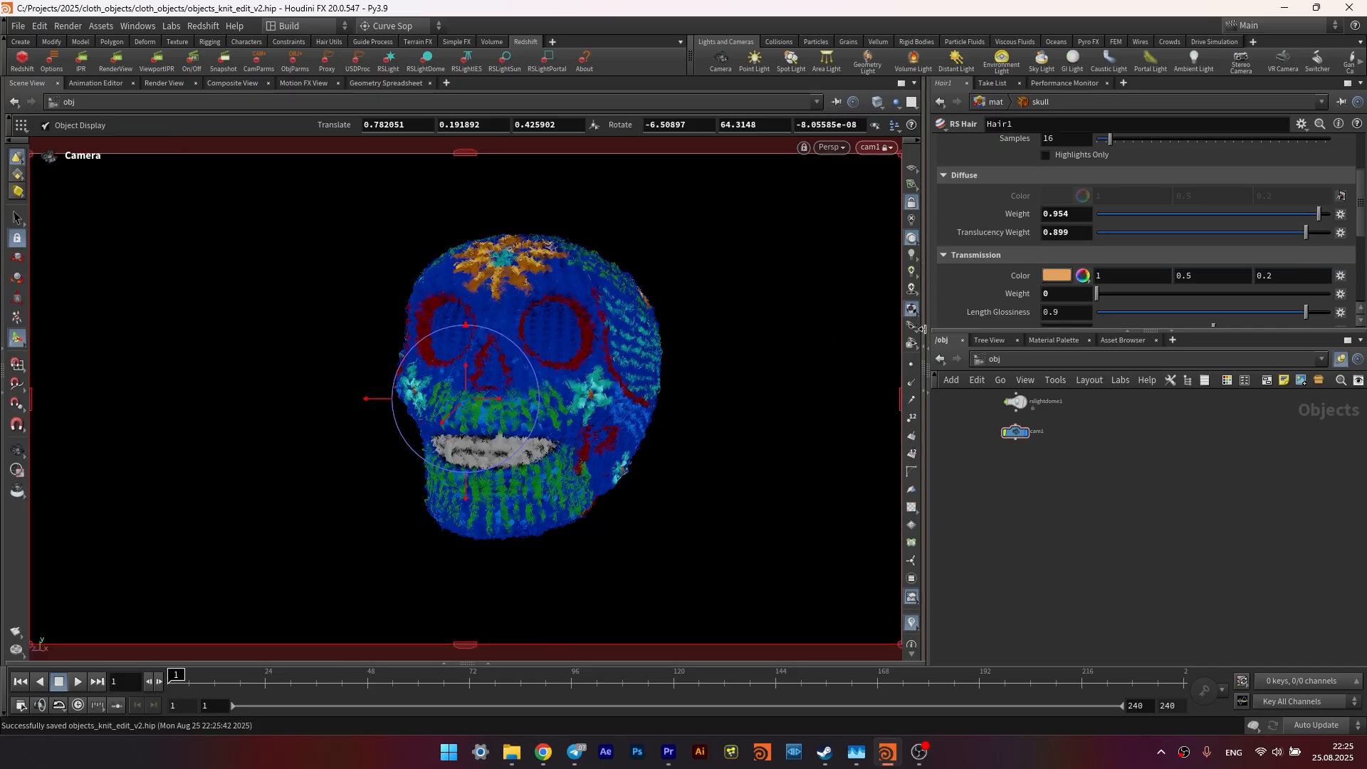
- Make room for the Redshift RenderView beside the viewport and start an interactive render of the skull from cam1
left_click_drag(834, 288, 520, 274)
left_click(558, 124)
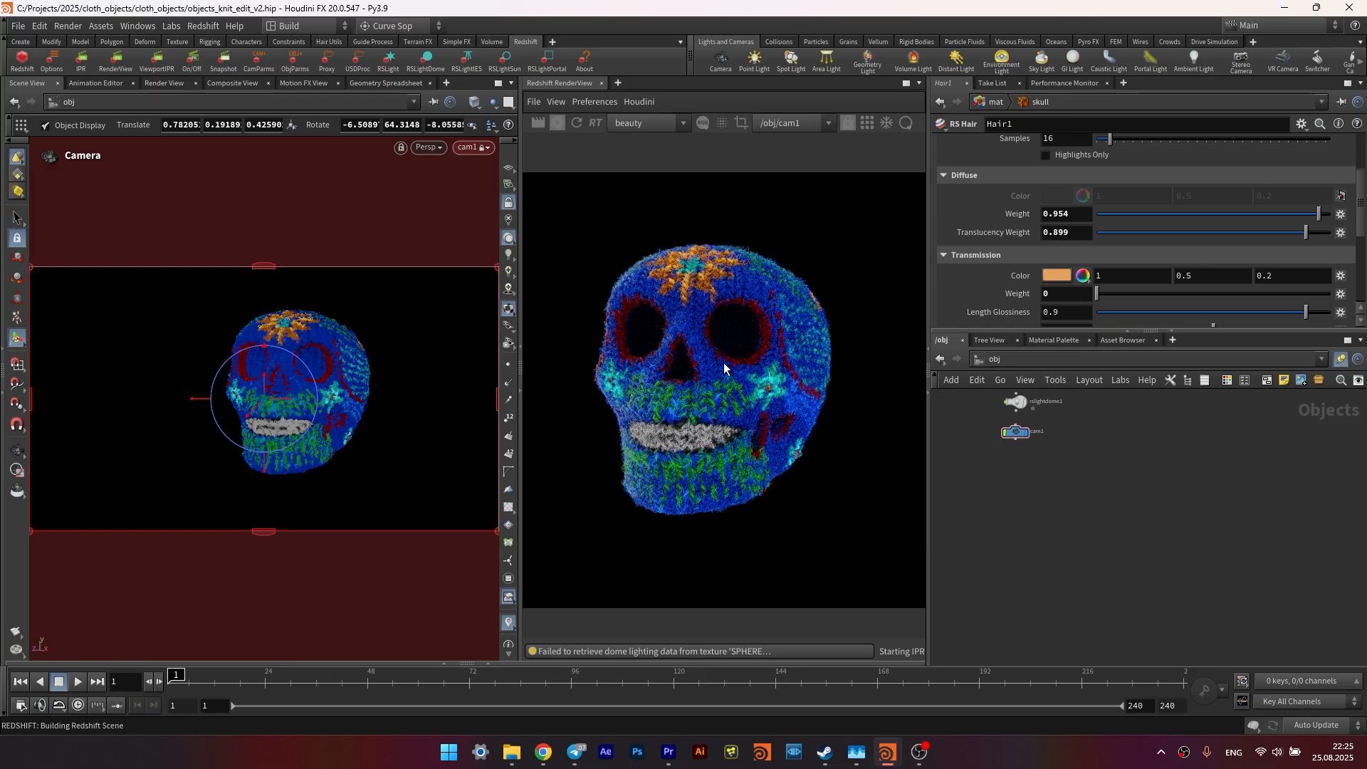
scroll(672, 382, "up", 2)
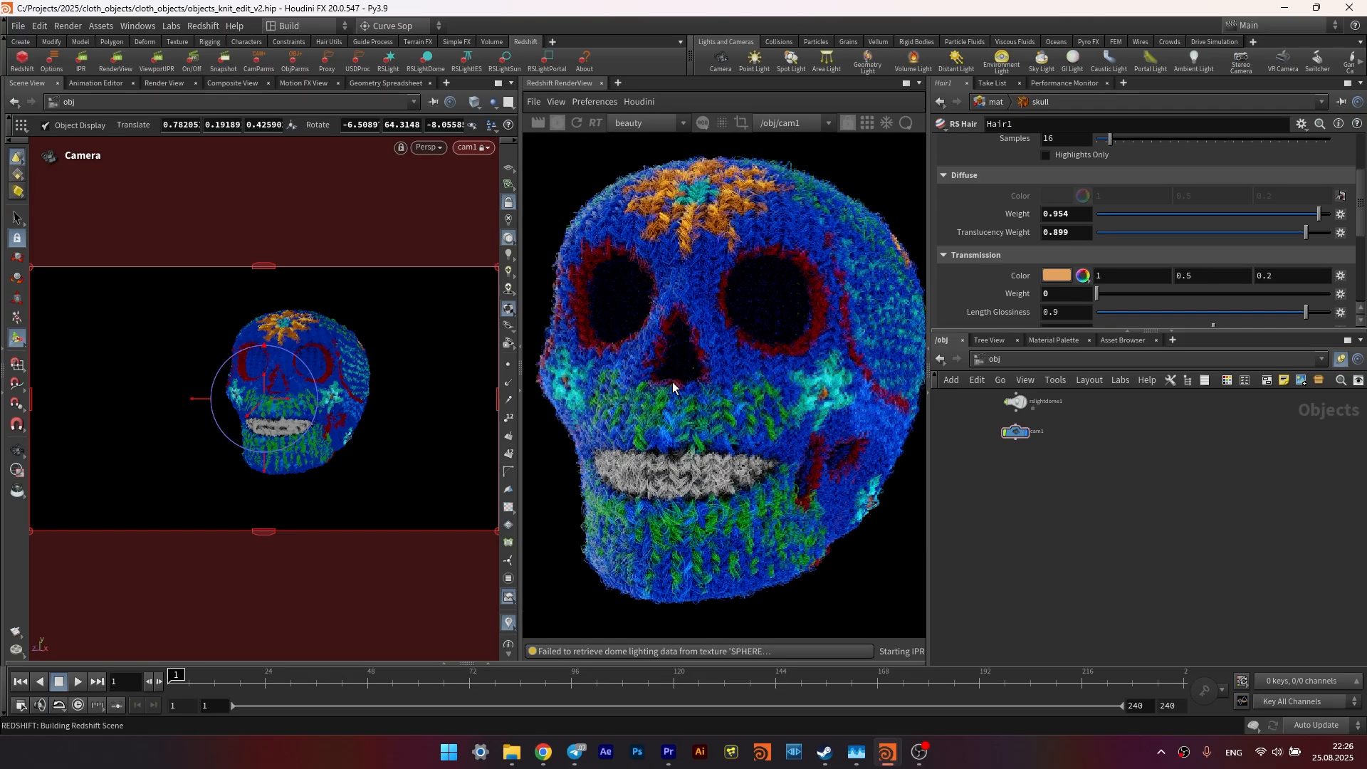
scroll(682, 396, "up", 2)
scroll(684, 397, "down", 2)
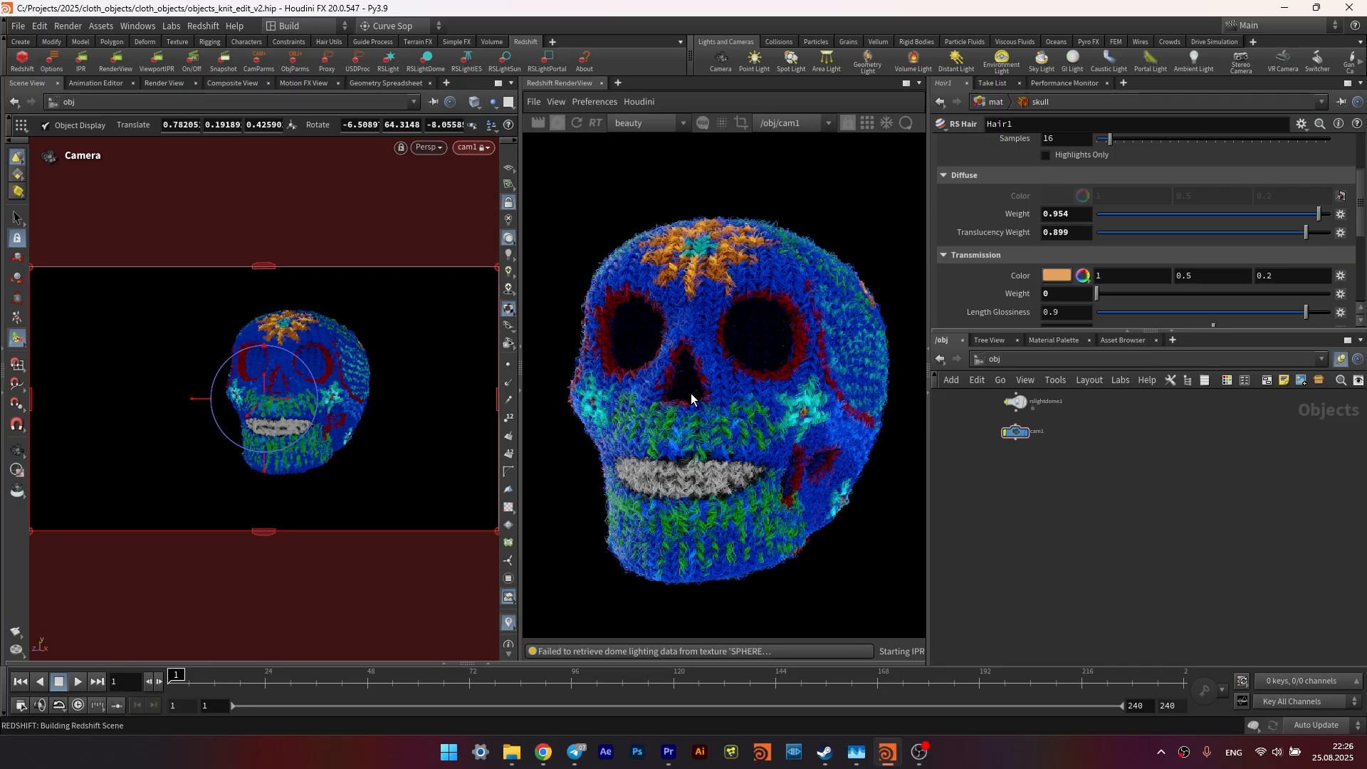
scroll(692, 399, "down", 1)
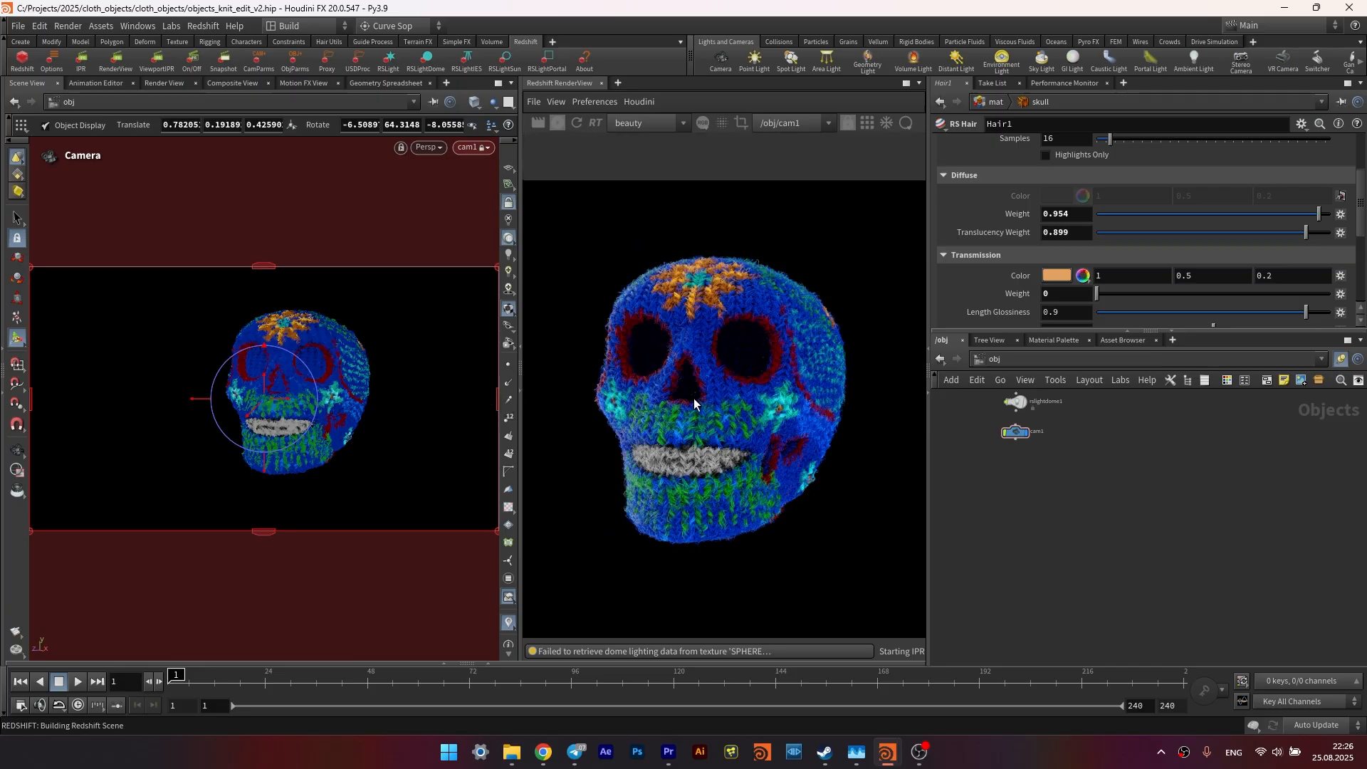
scroll(694, 399, "down", 2)
- Show the RenderView's display settings and enable Tonemapping with Desaturate Highlights in the Optical settings
left_click(905, 123)
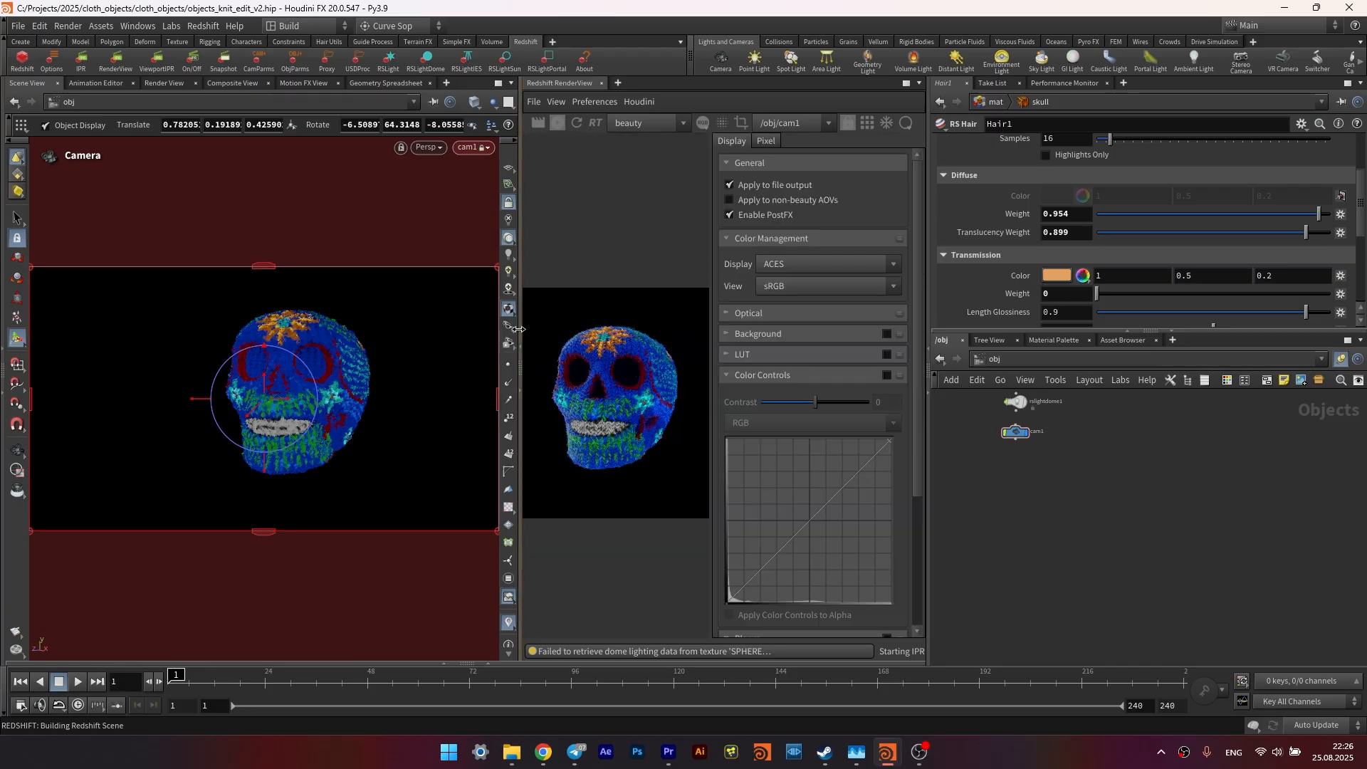
left_click_drag(518, 329, 307, 329)
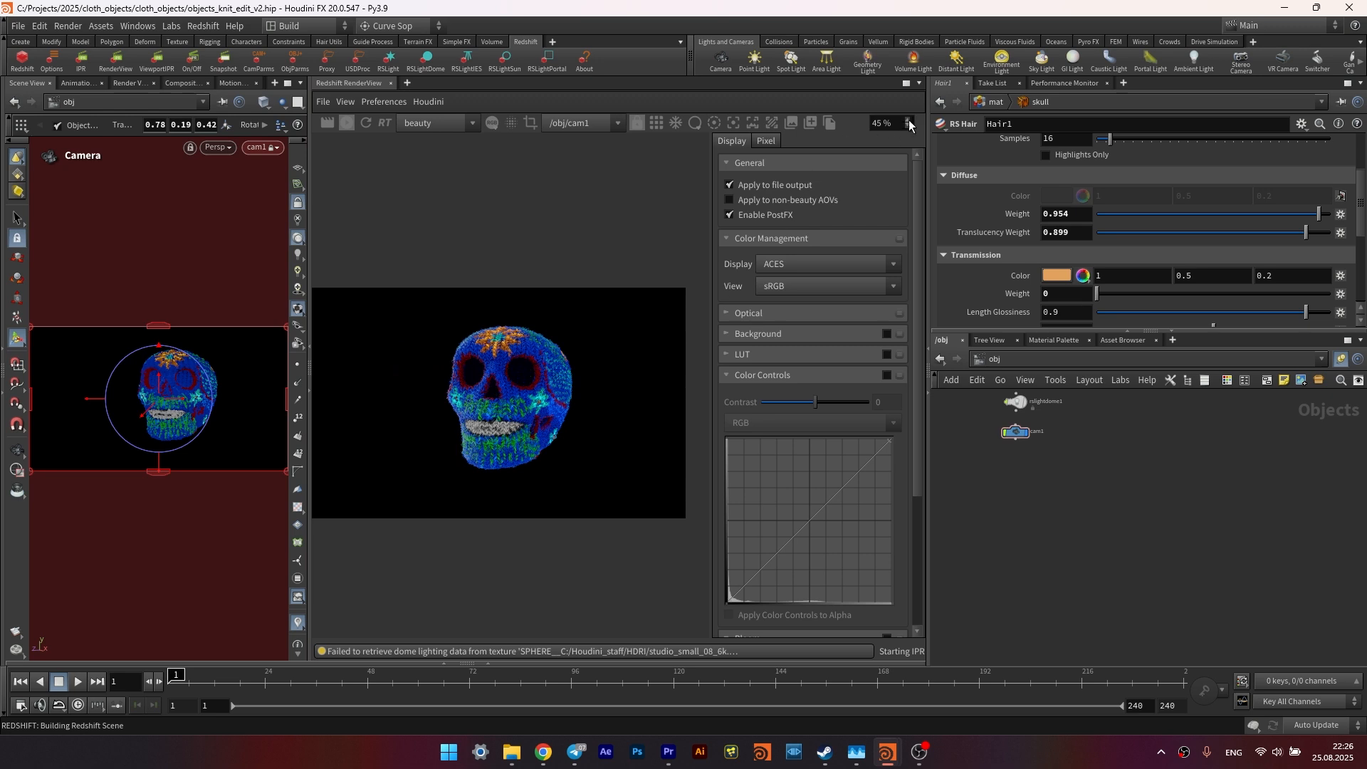
scroll(507, 397, "up", 2)
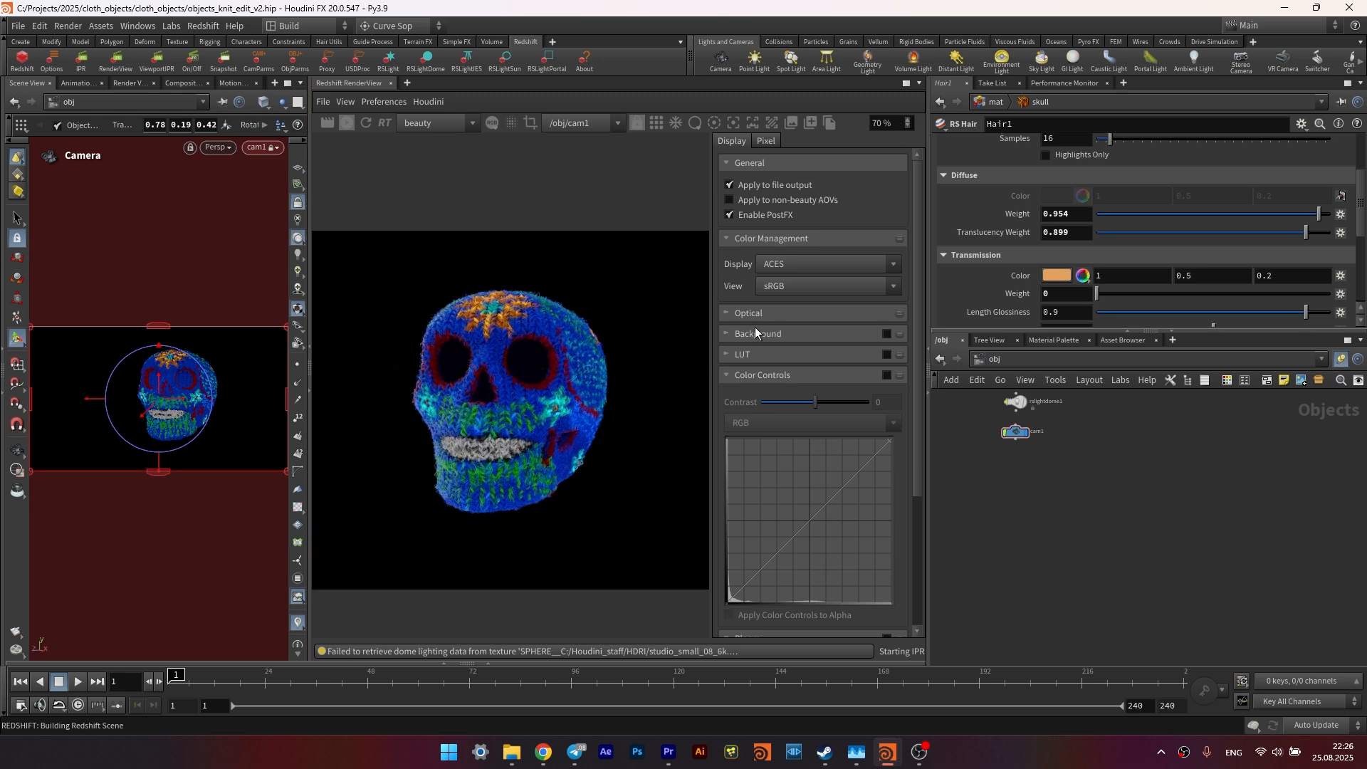
scroll(734, 253, "down", 3)
left_click(732, 184)
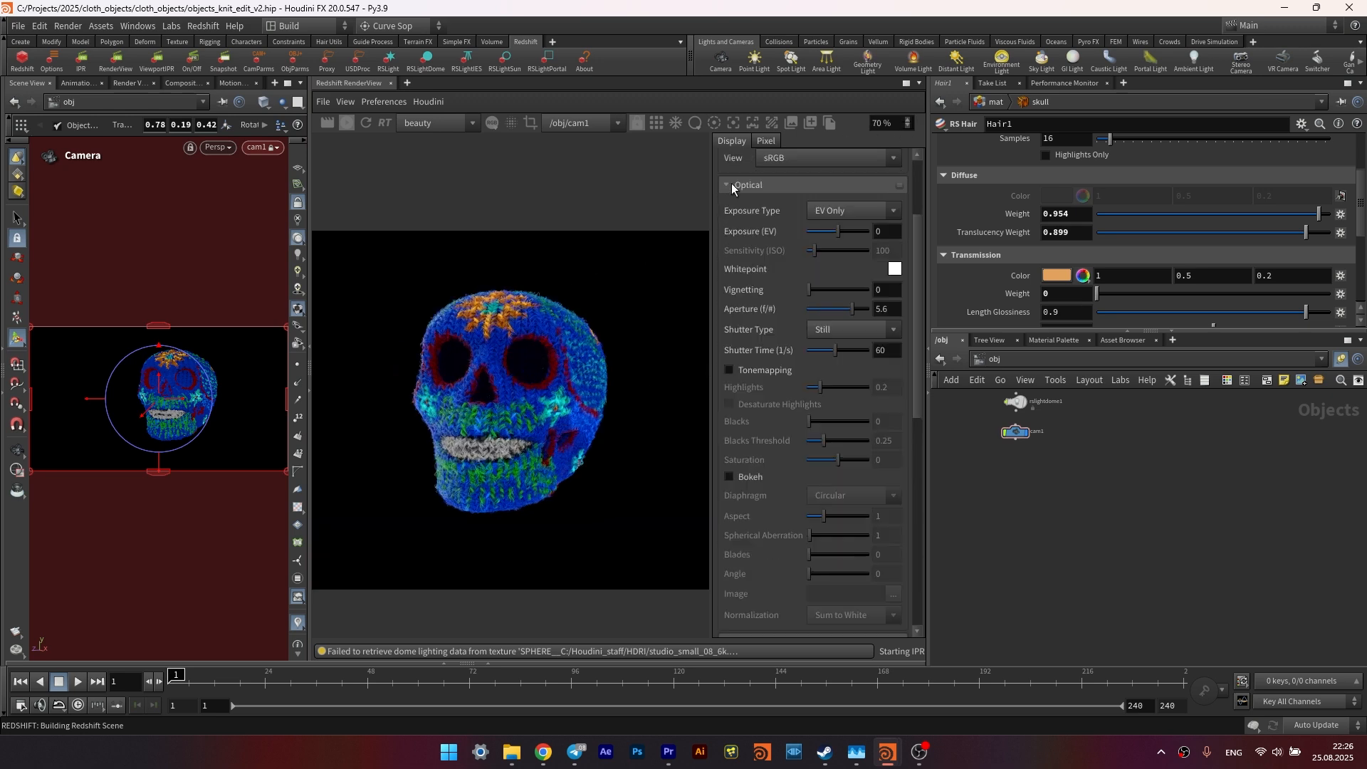
left_click(740, 371)
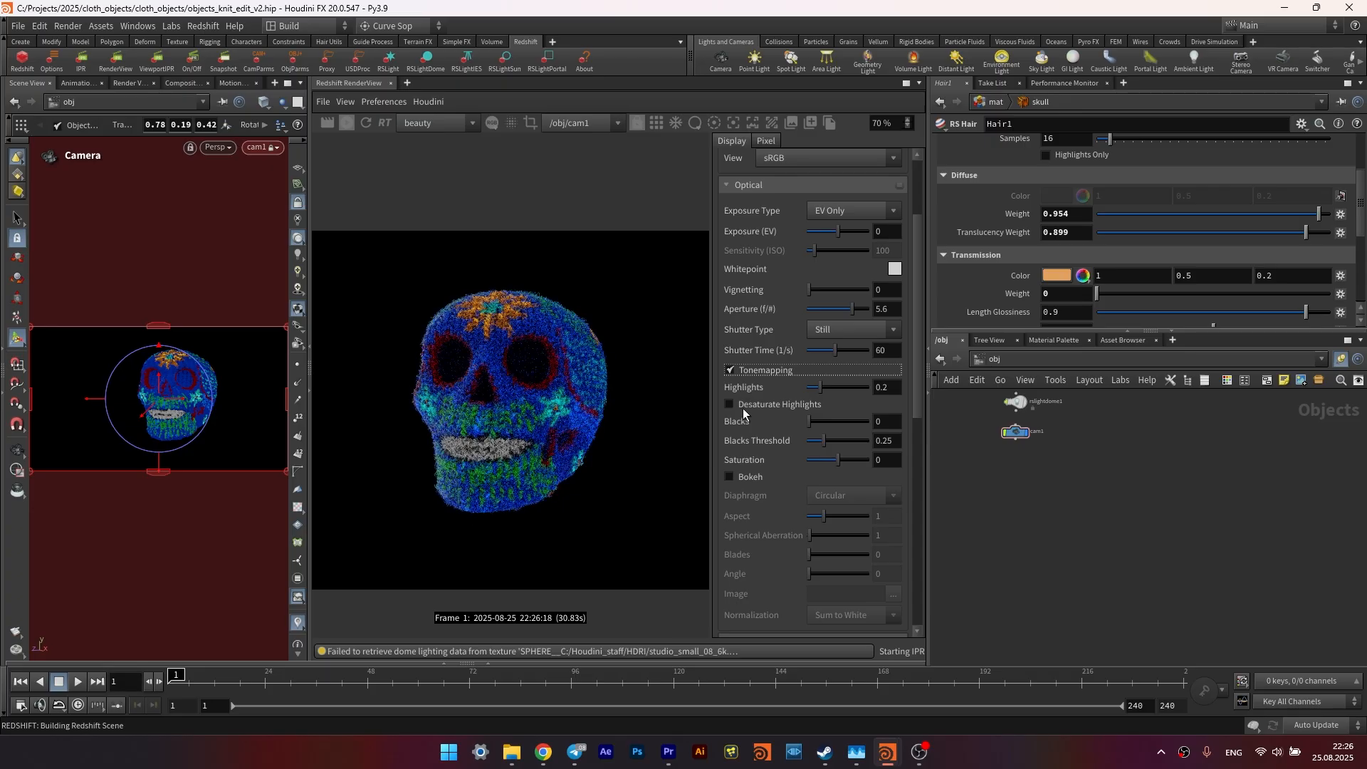
left_click(730, 405)
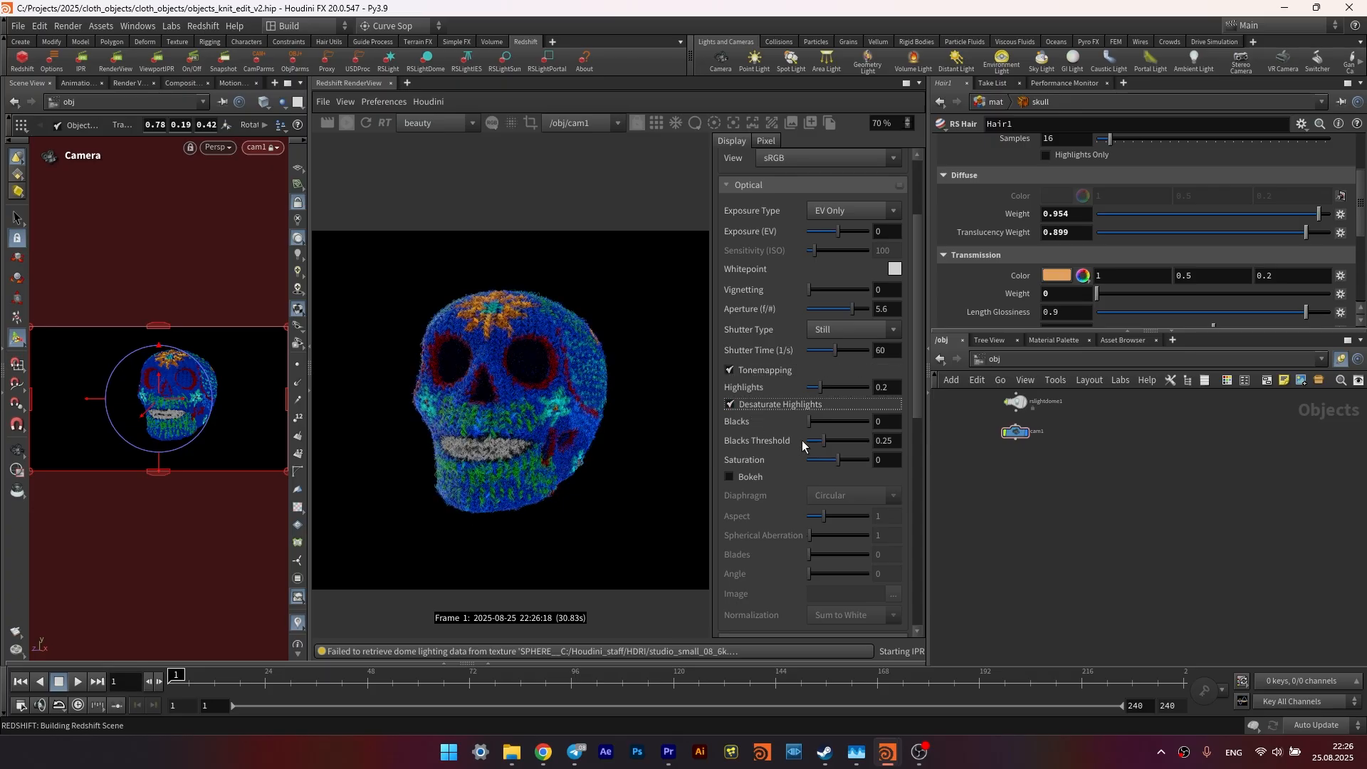
- Lower the tonemapping Saturation to -0.268 while comparing the skull's knit colors up close
left_click_drag(835, 461, 835, 463)
scroll(511, 369, "up", 4)
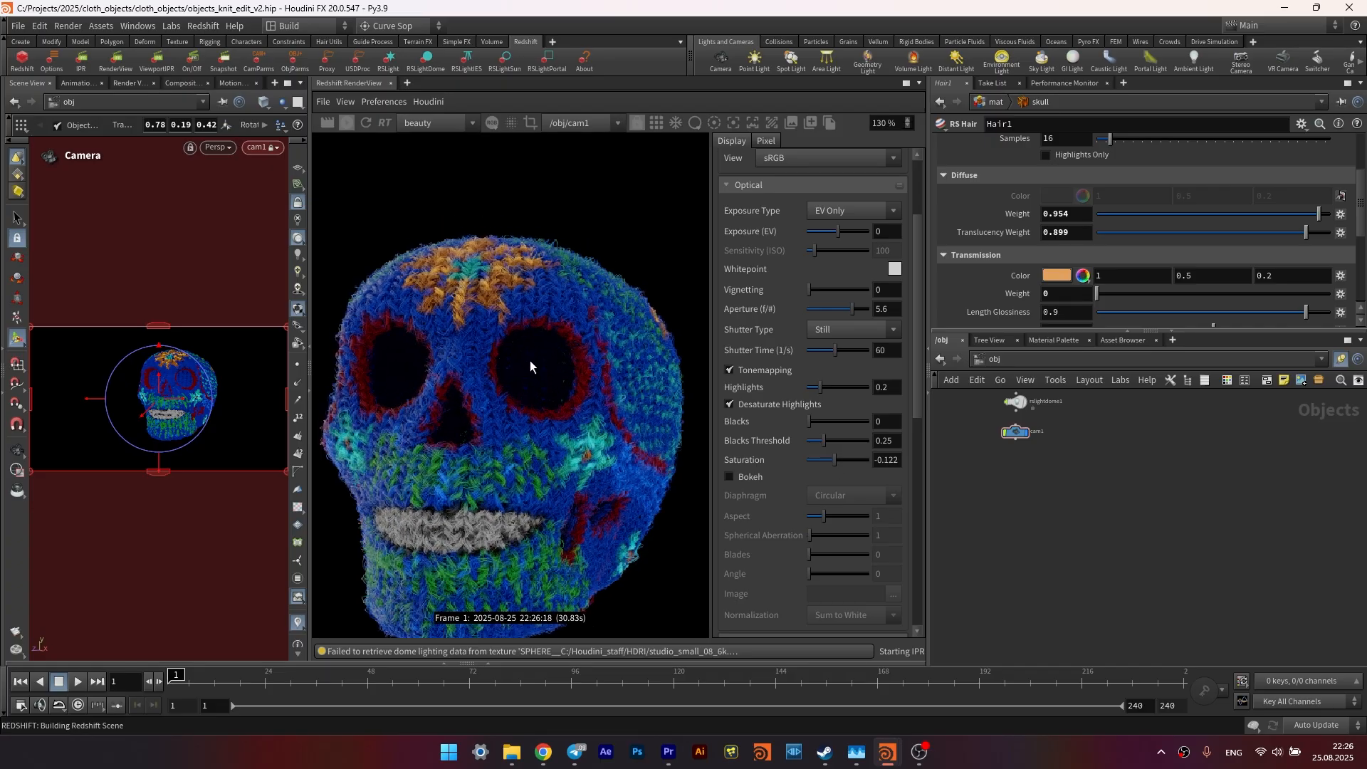
scroll(531, 367, "up", 3)
left_click(748, 404)
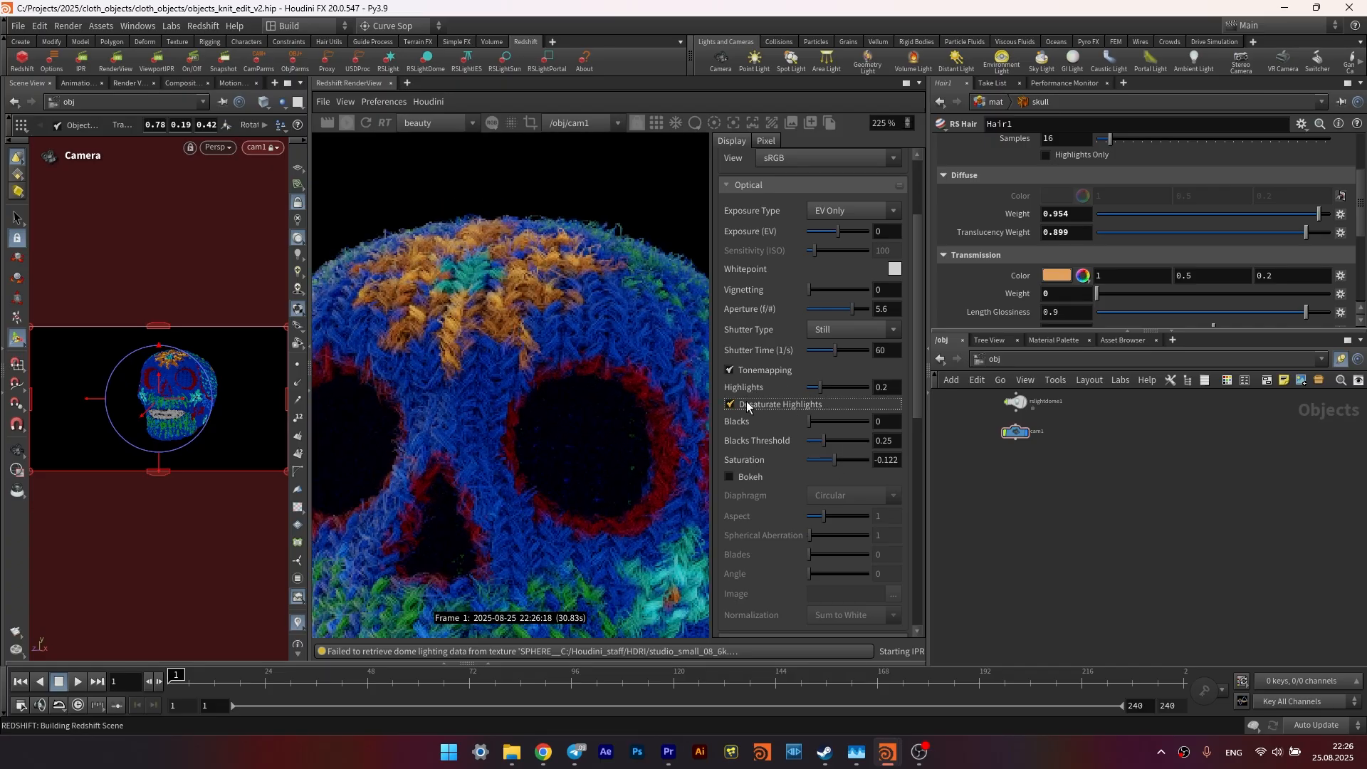
left_click_drag(836, 464, 830, 464)
scroll(548, 403, "down", 2)
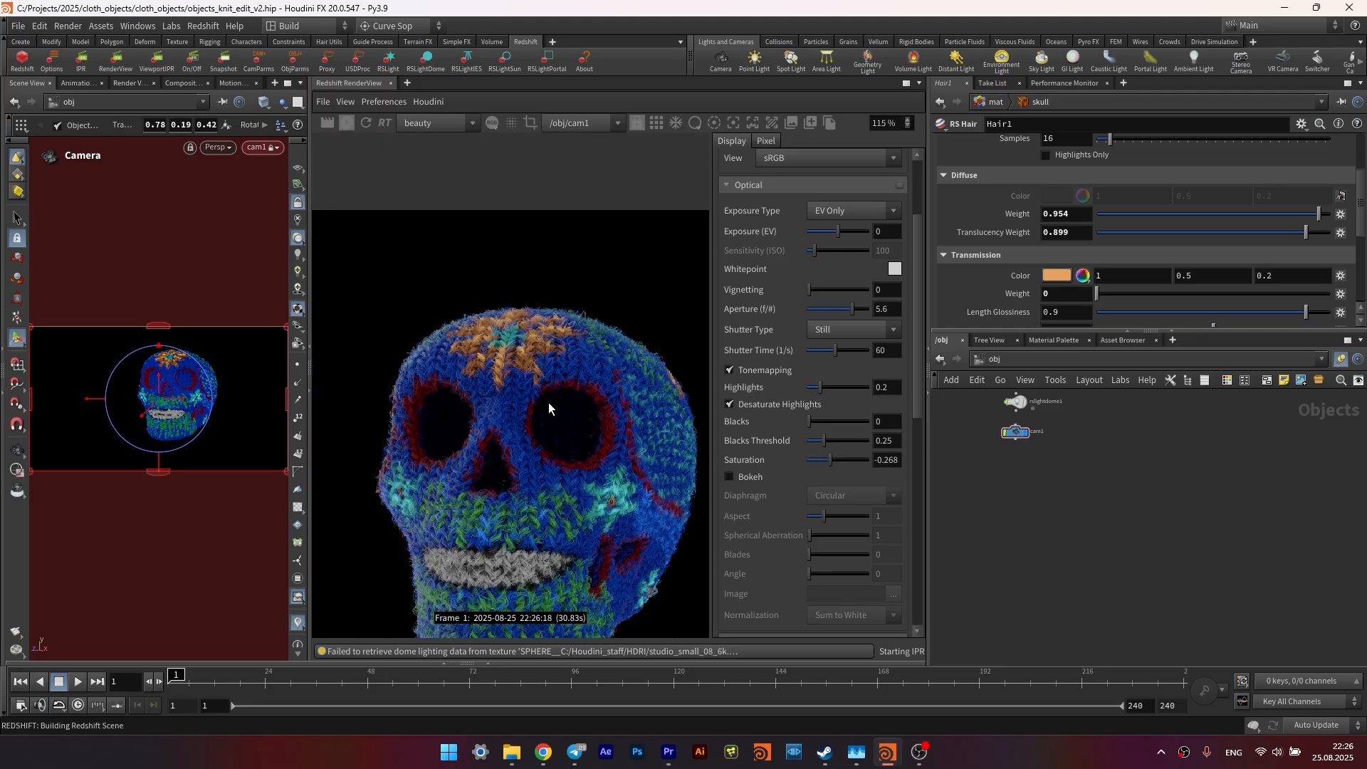
scroll(531, 434, "down", 1)
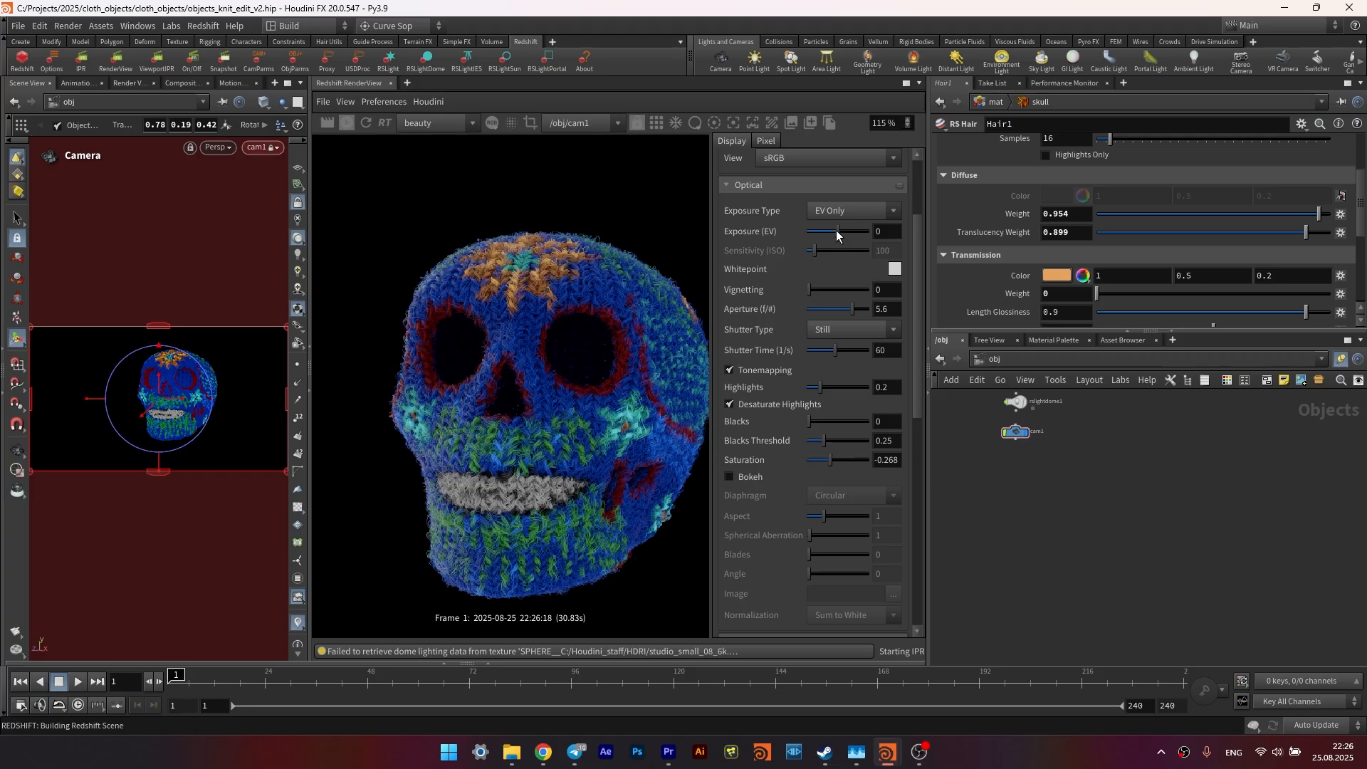
- Fine-tune the render's Exposure (EV) and save the scene
left_click_drag(837, 232, 838, 233)
scroll(771, 288, "down", 8)
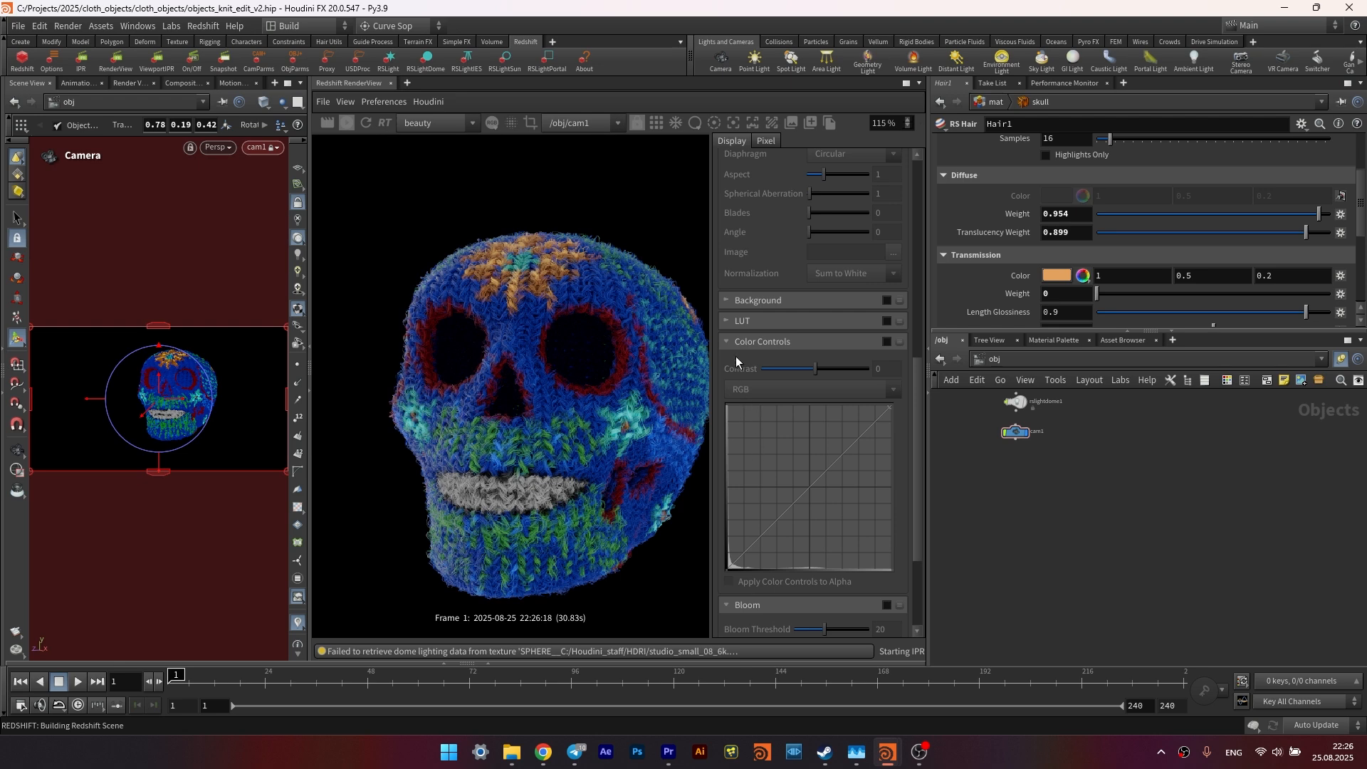
key("ctrl+s")
- Enable Bloom for the render and lower its threshold to below 1
scroll(733, 353, "down", 5)
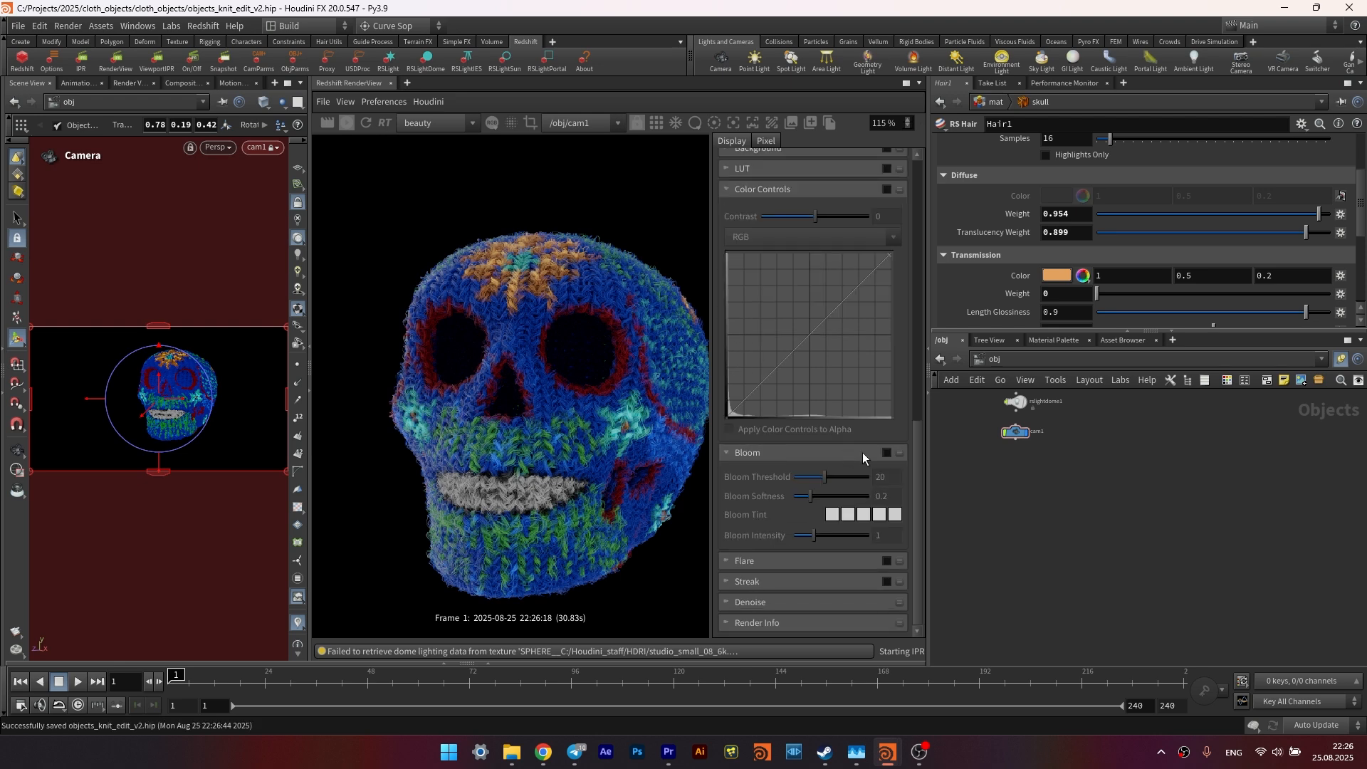
left_click(887, 453)
left_click_drag(818, 477, 796, 477)
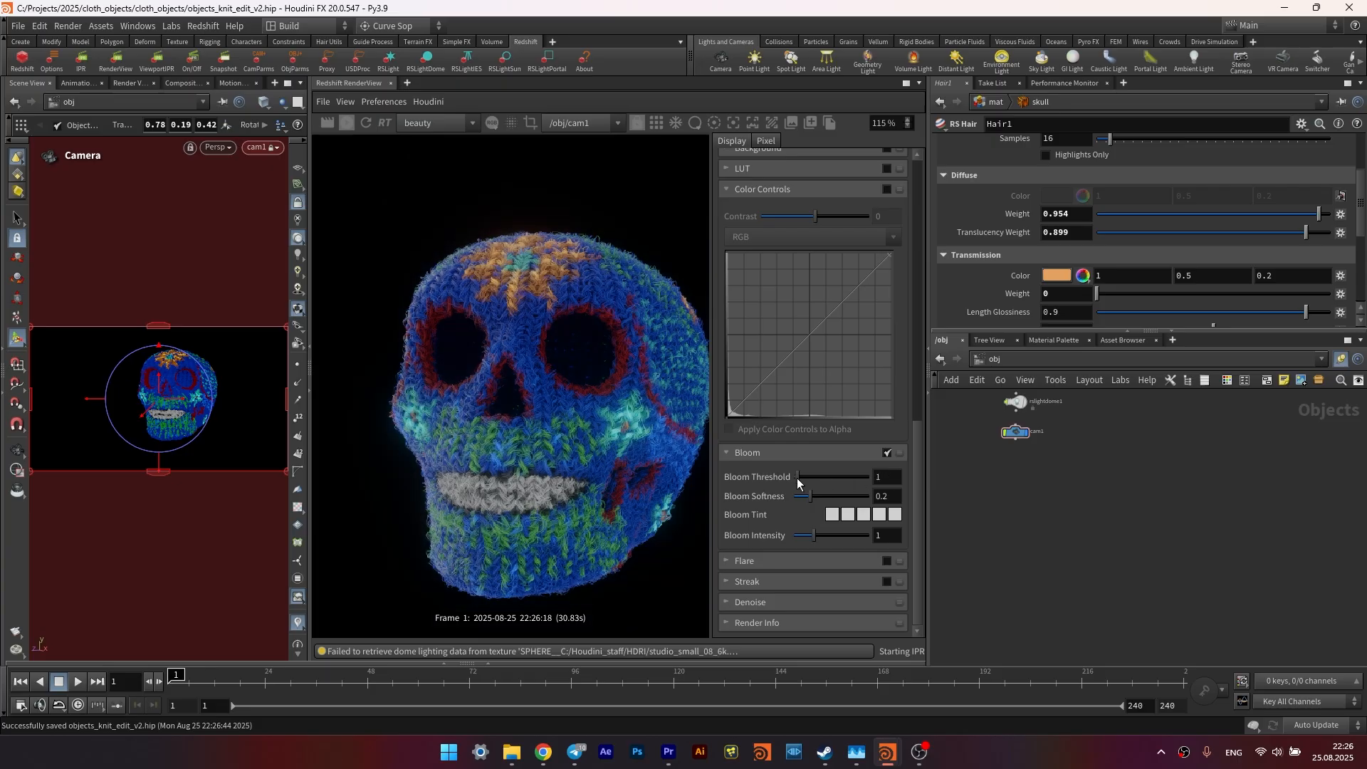
left_click_drag(797, 477, 797, 480)
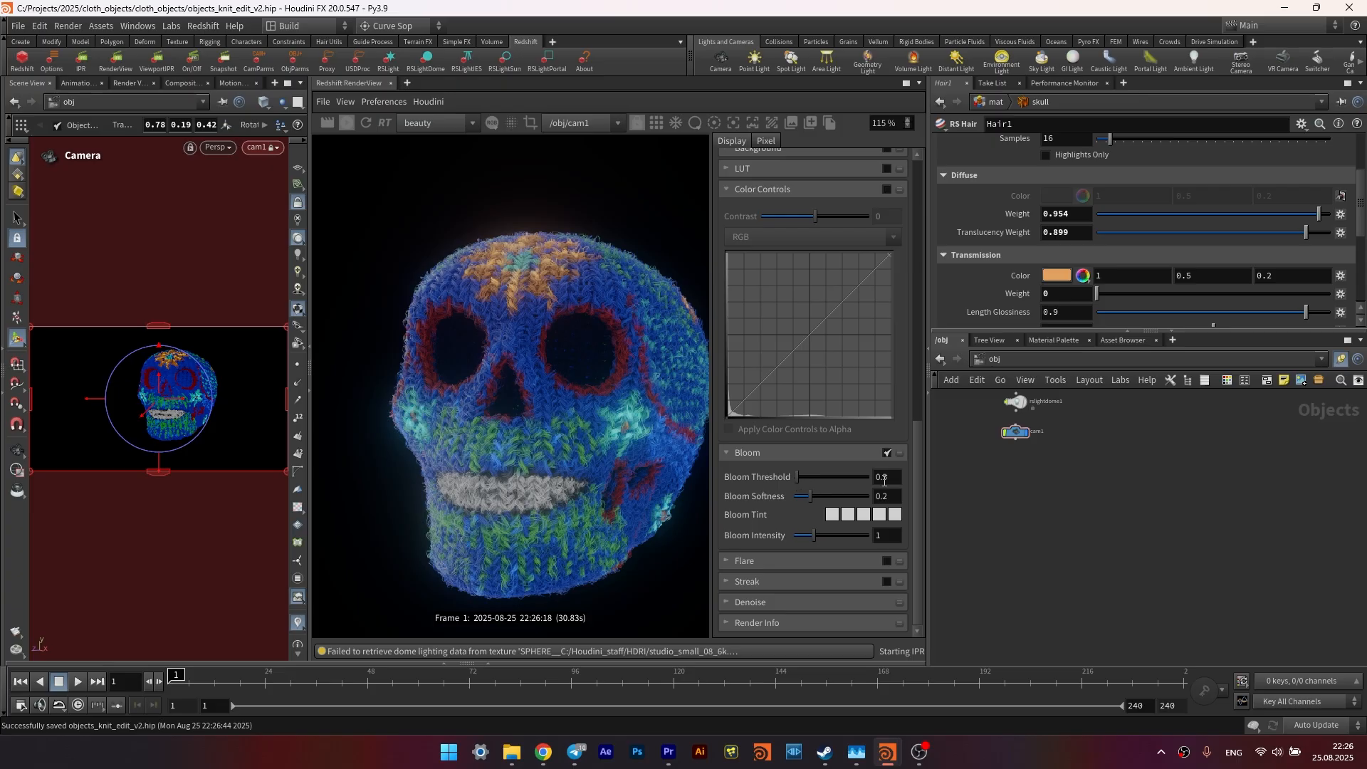
- Set the Bloom Threshold to 0.5, enable Color Controls and bend the RGB curve with two added points
left_click(884, 479)
left_click(887, 189)
left_click_drag(850, 295, 845, 289)
left_click_drag(785, 364, 787, 360)
left_click_drag(845, 288, 847, 287)
left_click_drag(787, 361, 786, 359)
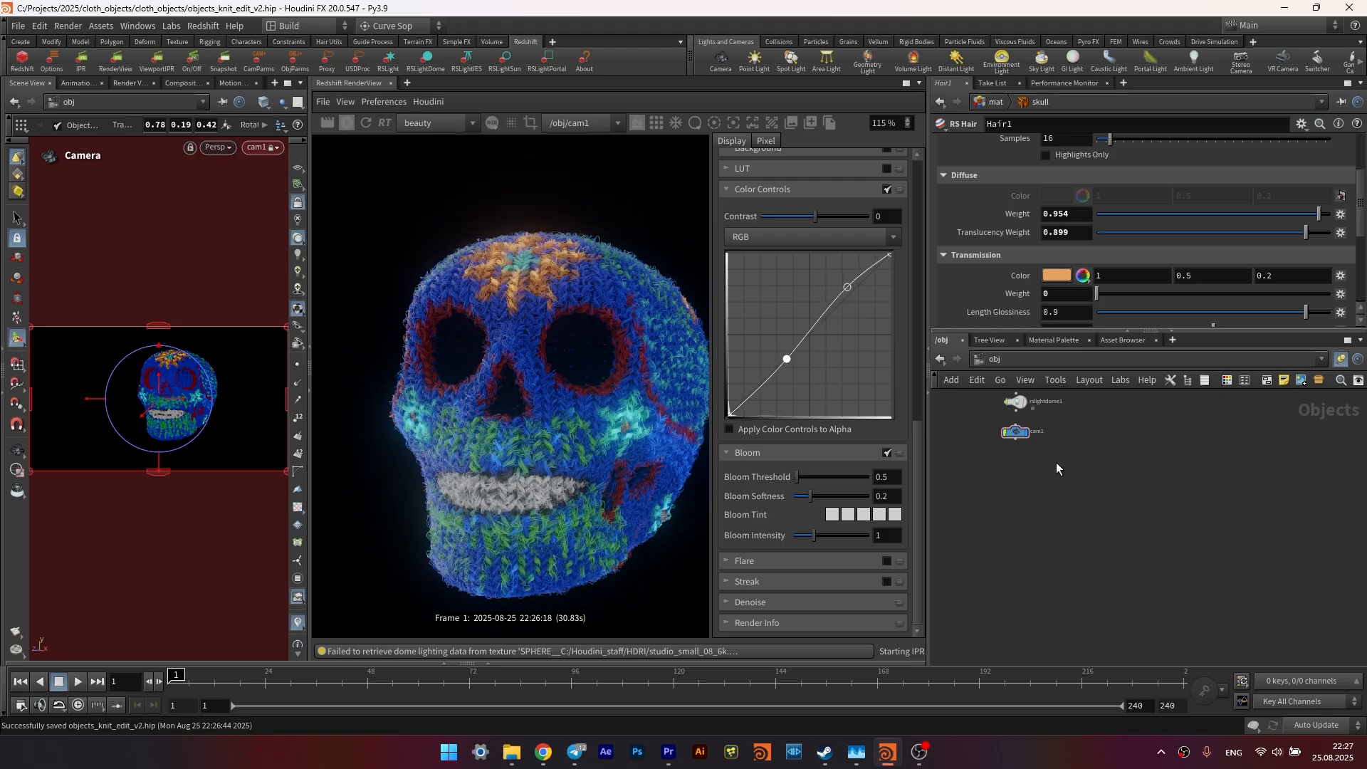
- Rotate the dome light rslightdome1 to 400 on the Y axis
left_click(1015, 403)
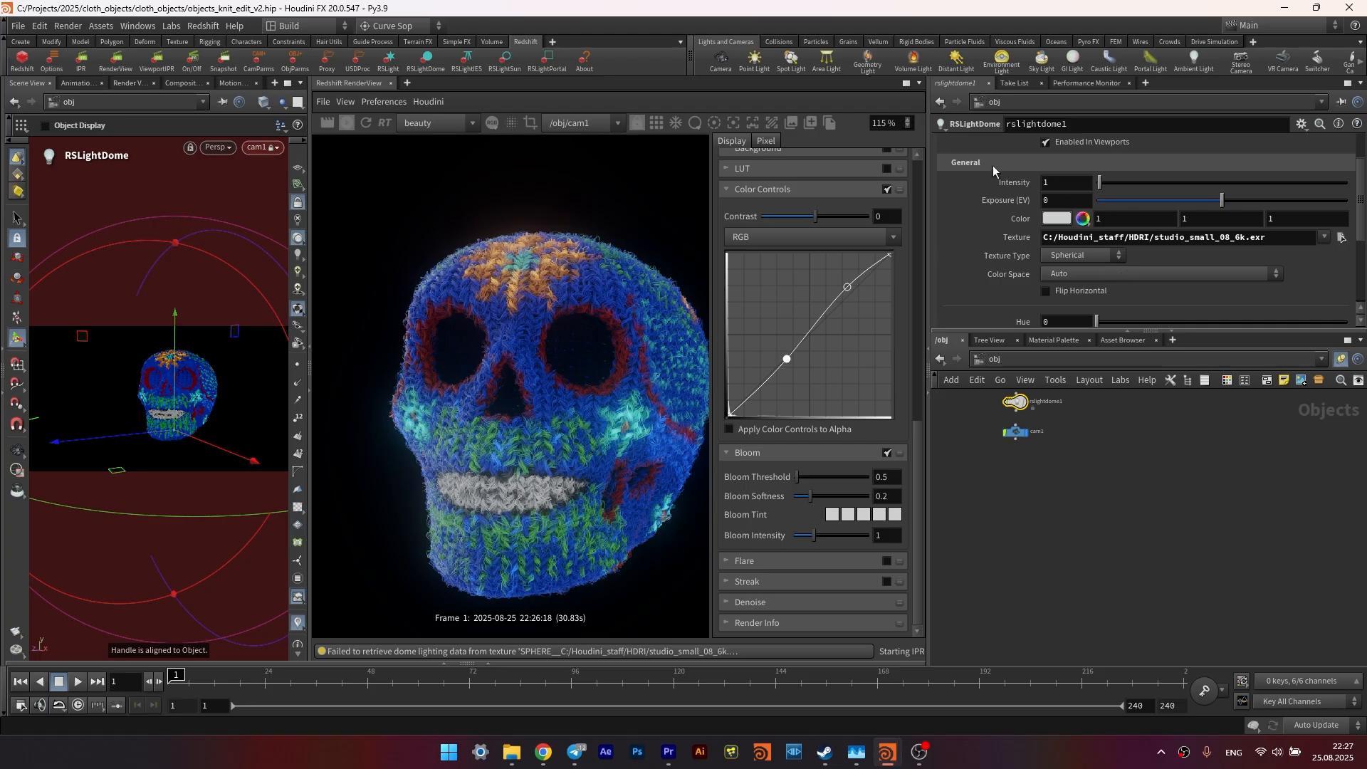
scroll(989, 169, "up", 2)
left_click(955, 145)
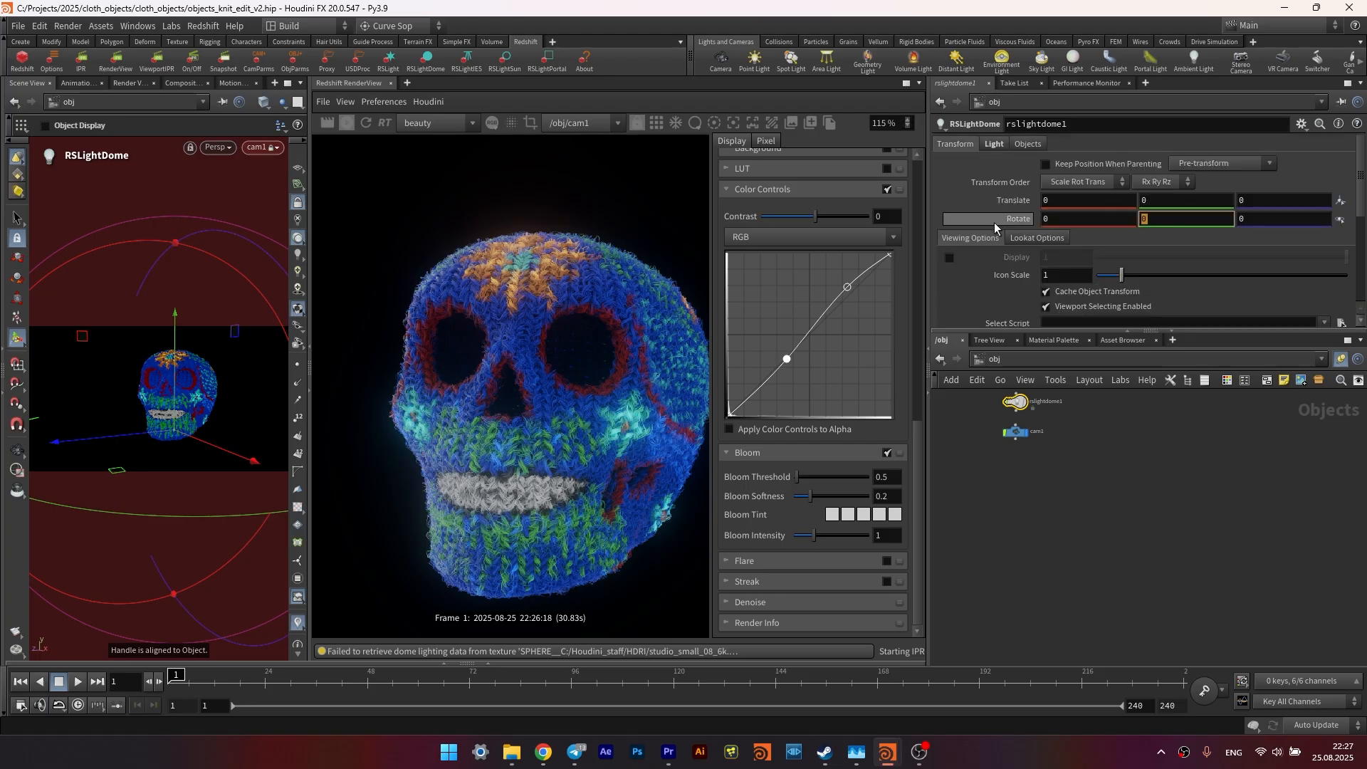
type("400")
key("Return")
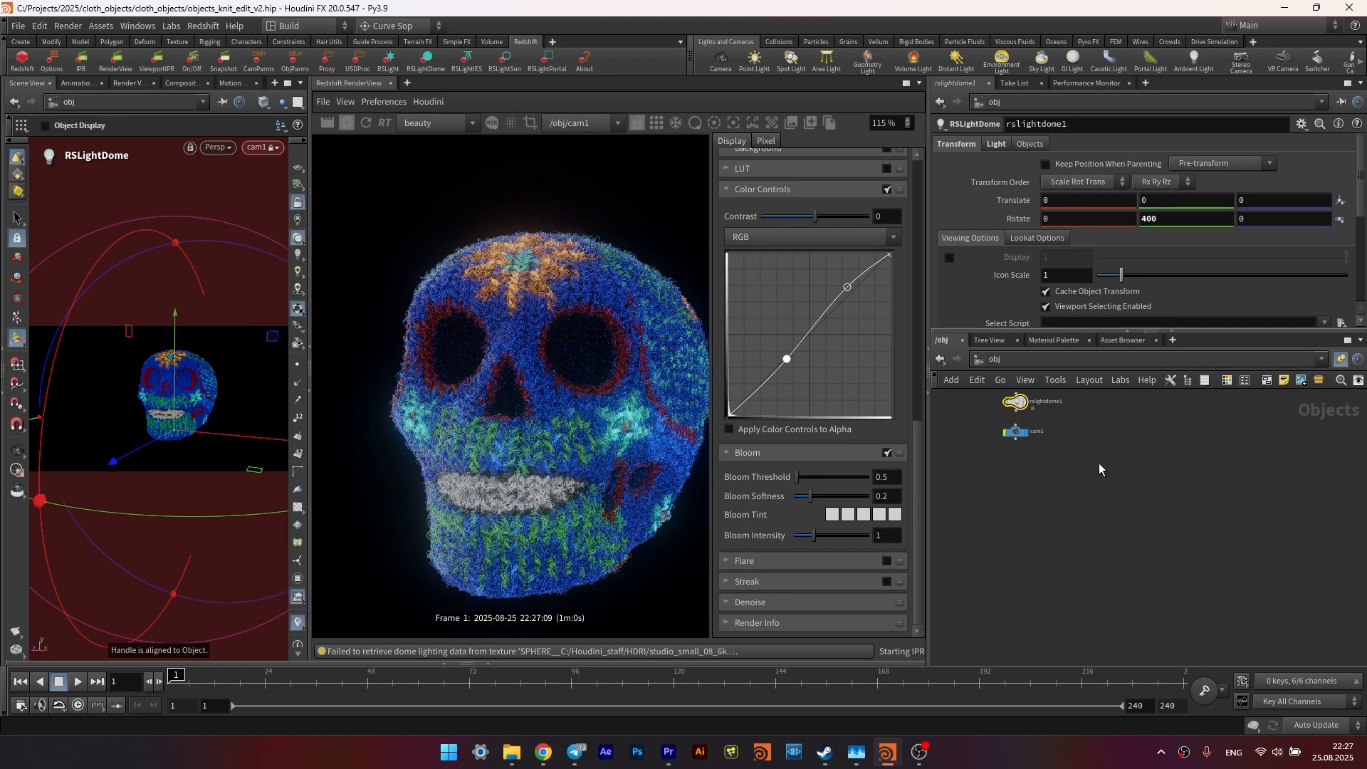
left_click(1100, 469)
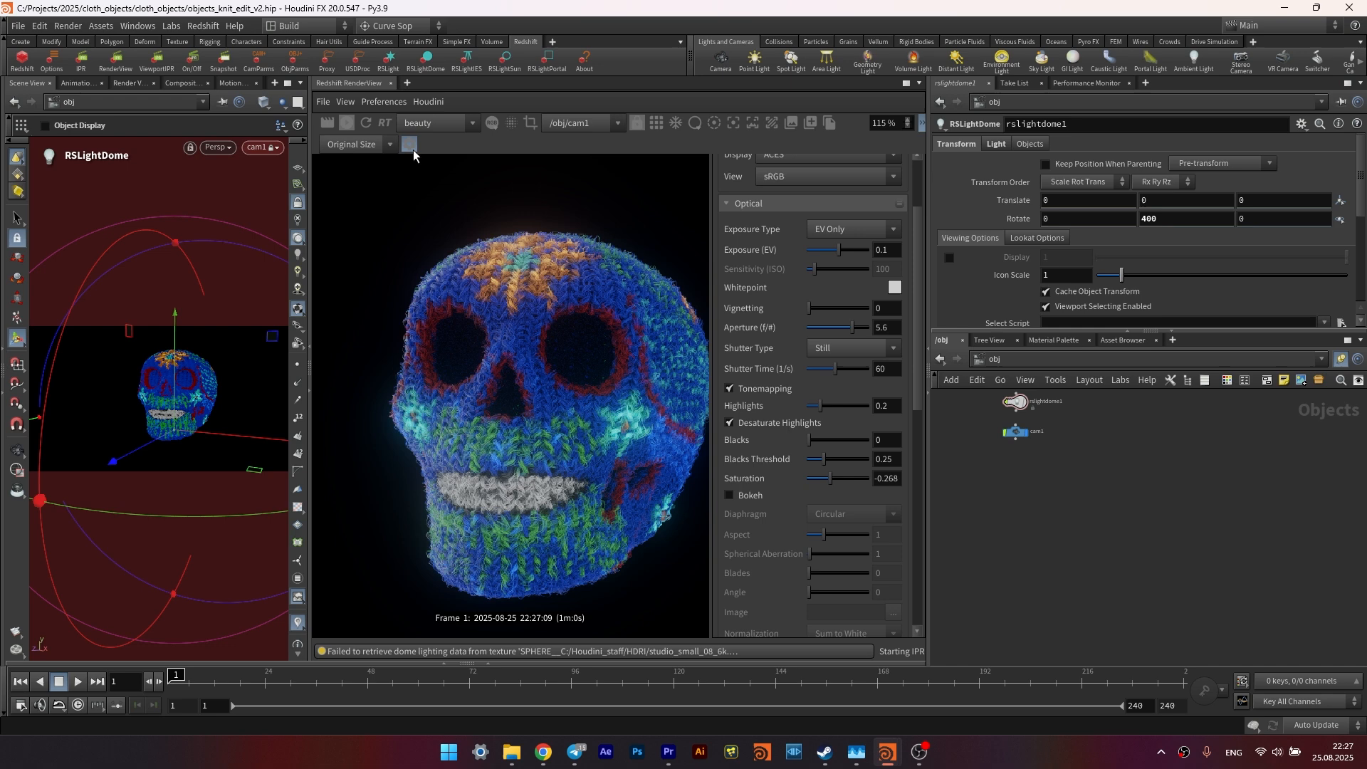
- Hide the RenderView's display settings and reveal the skull material network below the render
left_click(410, 149)
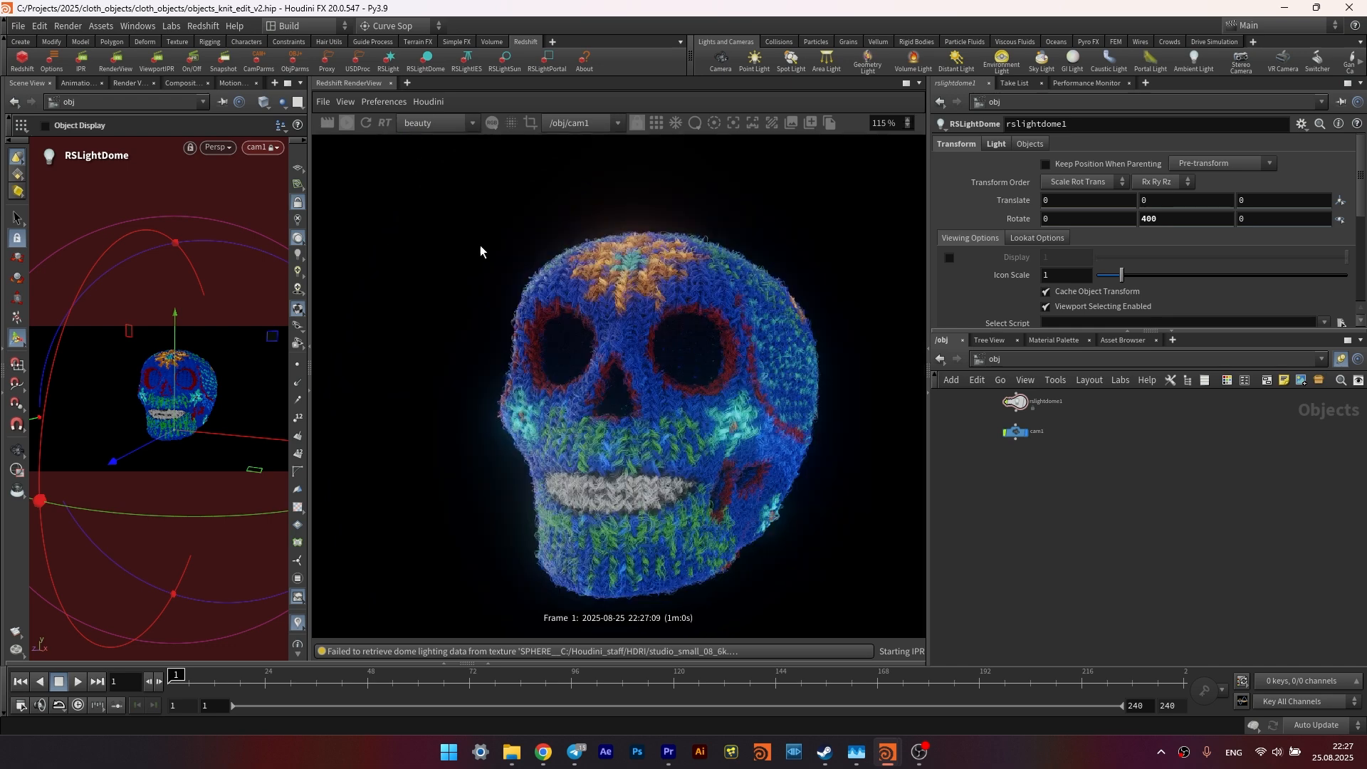
scroll(665, 386, "up", 5)
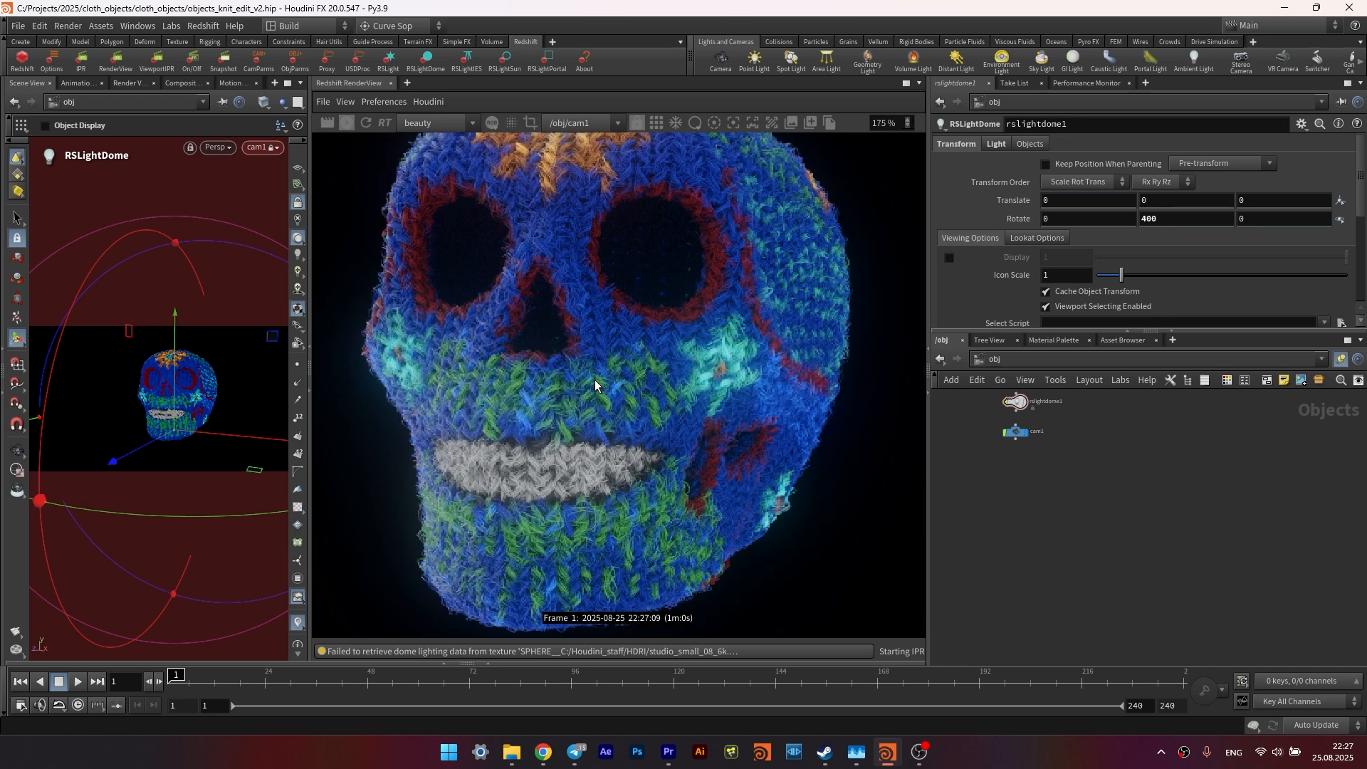
scroll(595, 385, "down", 4)
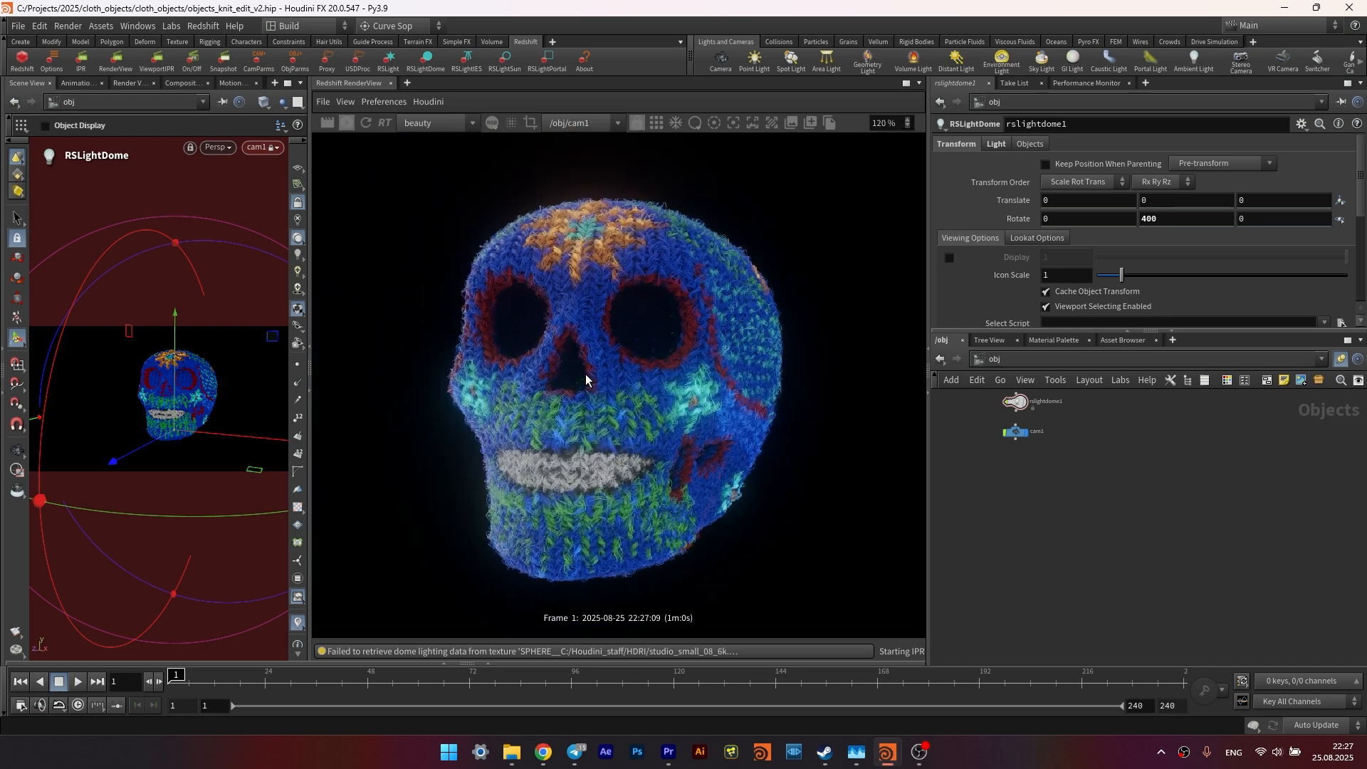
scroll(586, 377, "up", 1)
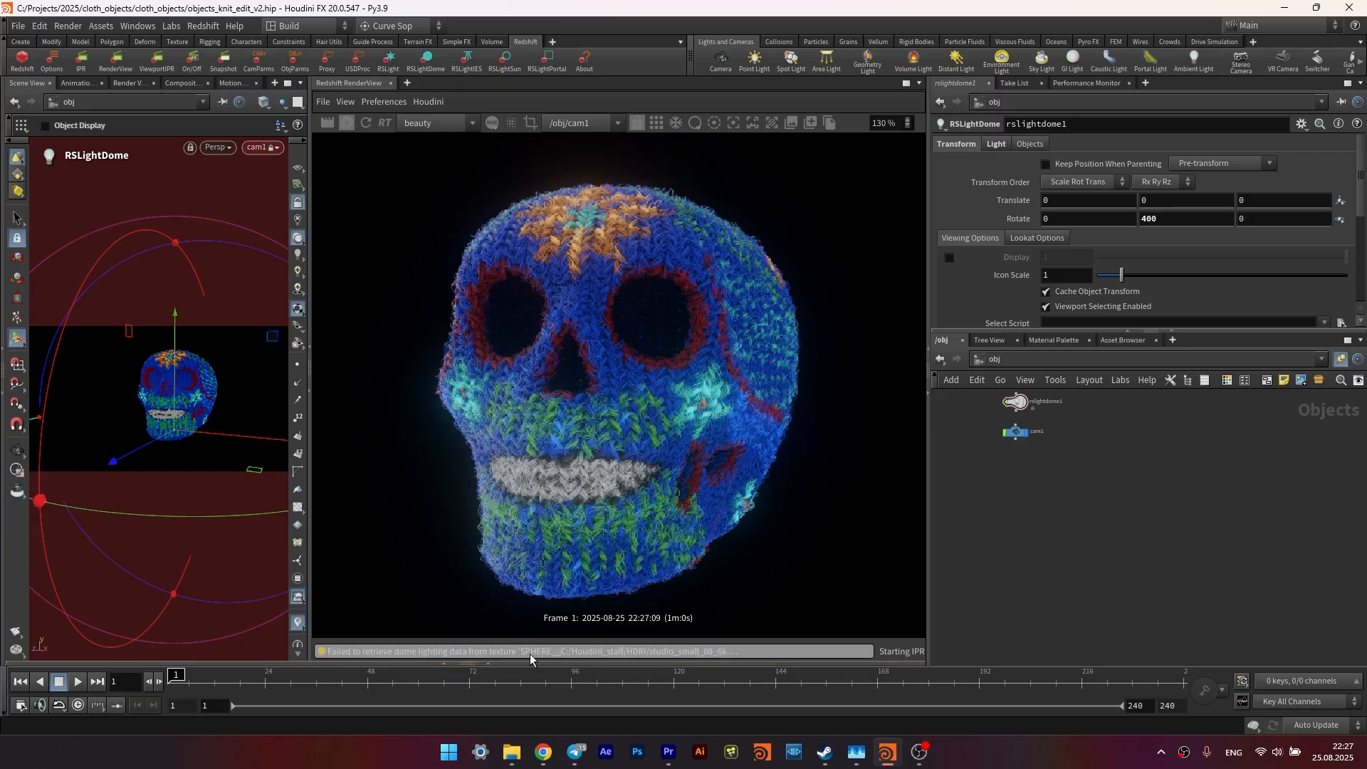
left_click(488, 663)
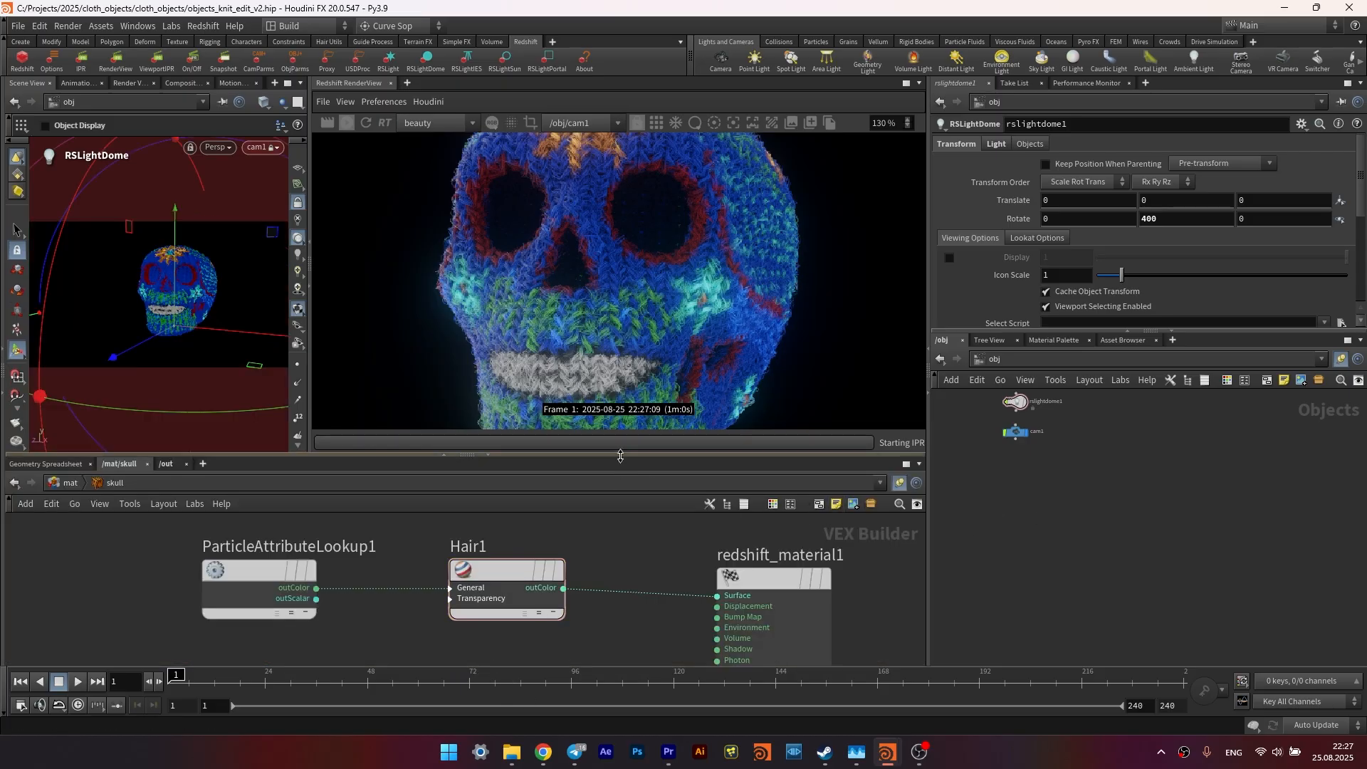
left_click_drag(619, 454, 619, 470)
middle_click_drag(1061, 481, 1079, 527)
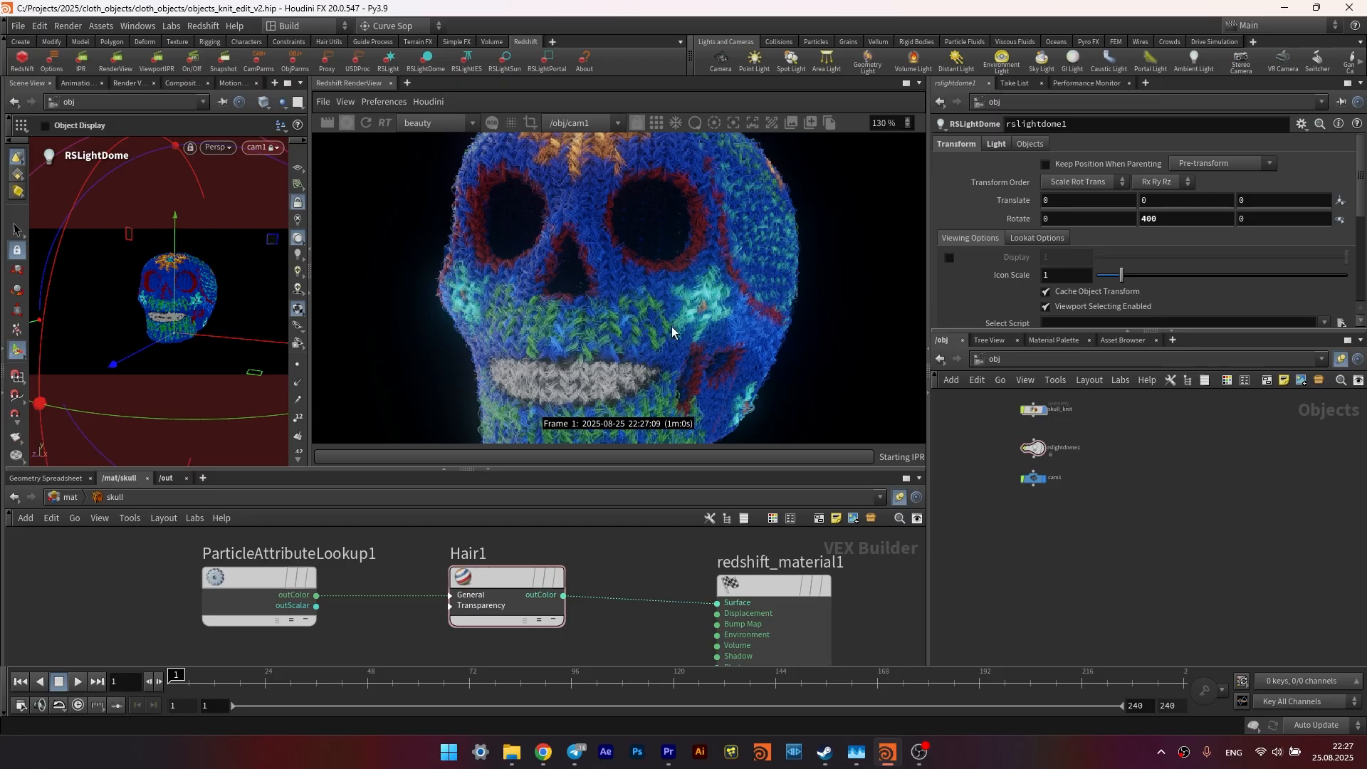
- Examine the rendered yarn fibers on the skull's crown, mouth and jaw up close, and save the scene
scroll(625, 320, "up", 7)
scroll(628, 319, "down", 4)
middle_click_drag(558, 220, 533, 369)
scroll(583, 216, "up", 4)
middle_click_drag(679, 172, 655, 201)
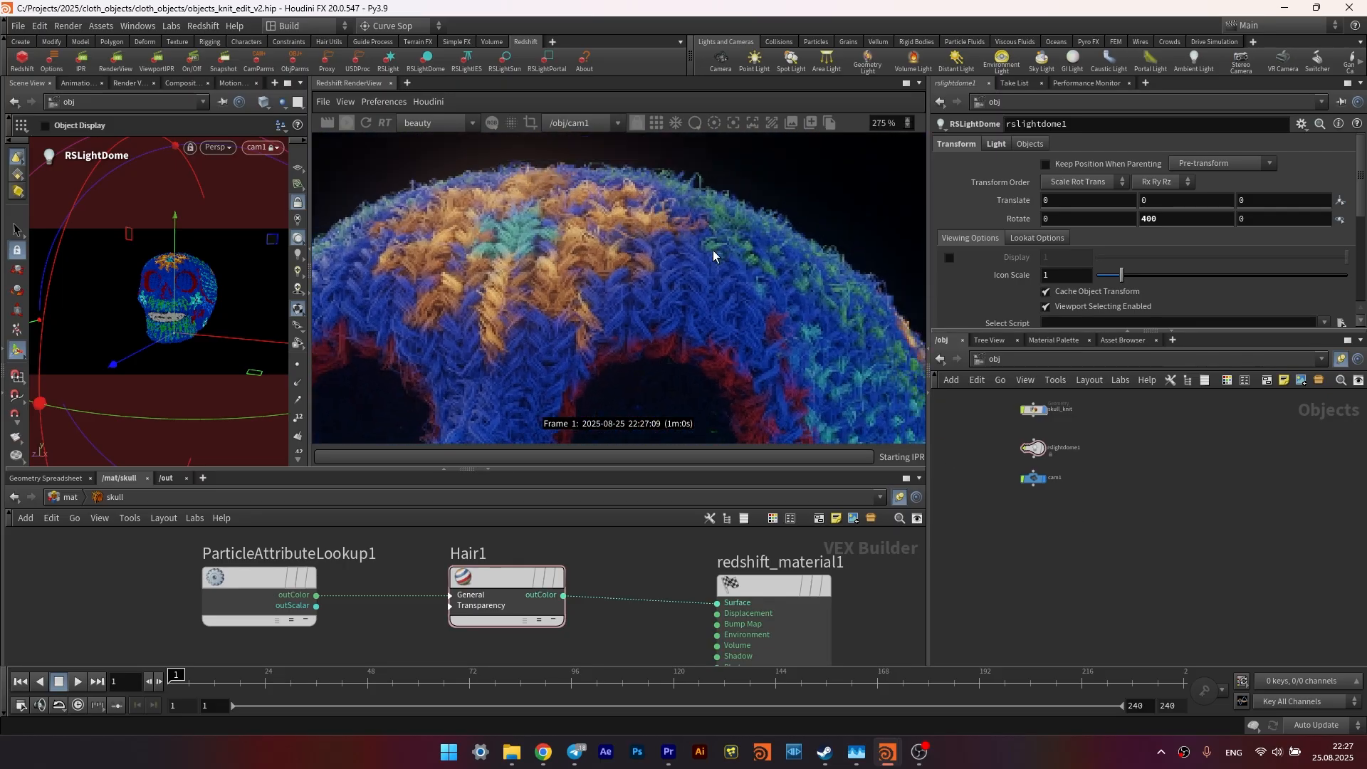
scroll(712, 253, "down", 5)
middle_click_drag(602, 271, 598, 213)
scroll(612, 255, "up", 1)
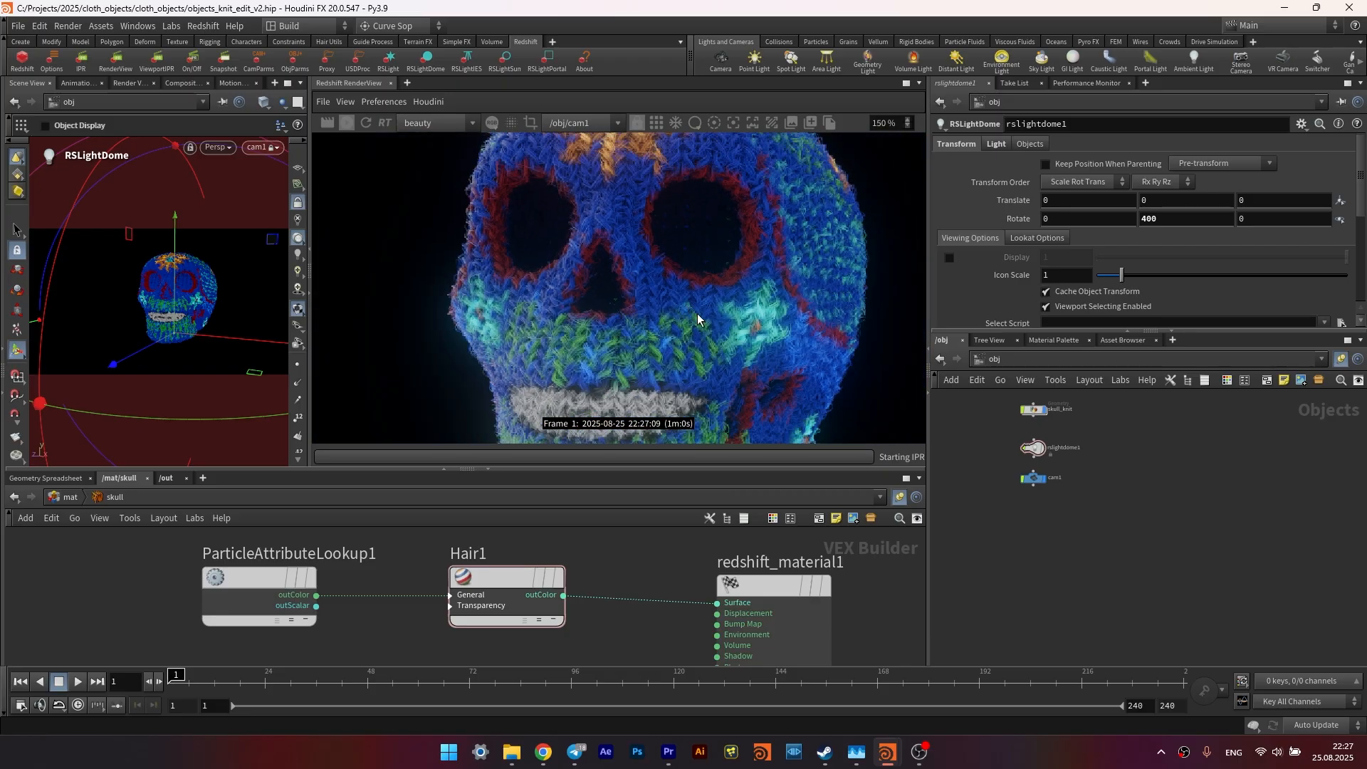
scroll(725, 353, "up", 3)
middle_click_drag(737, 339, 698, 238)
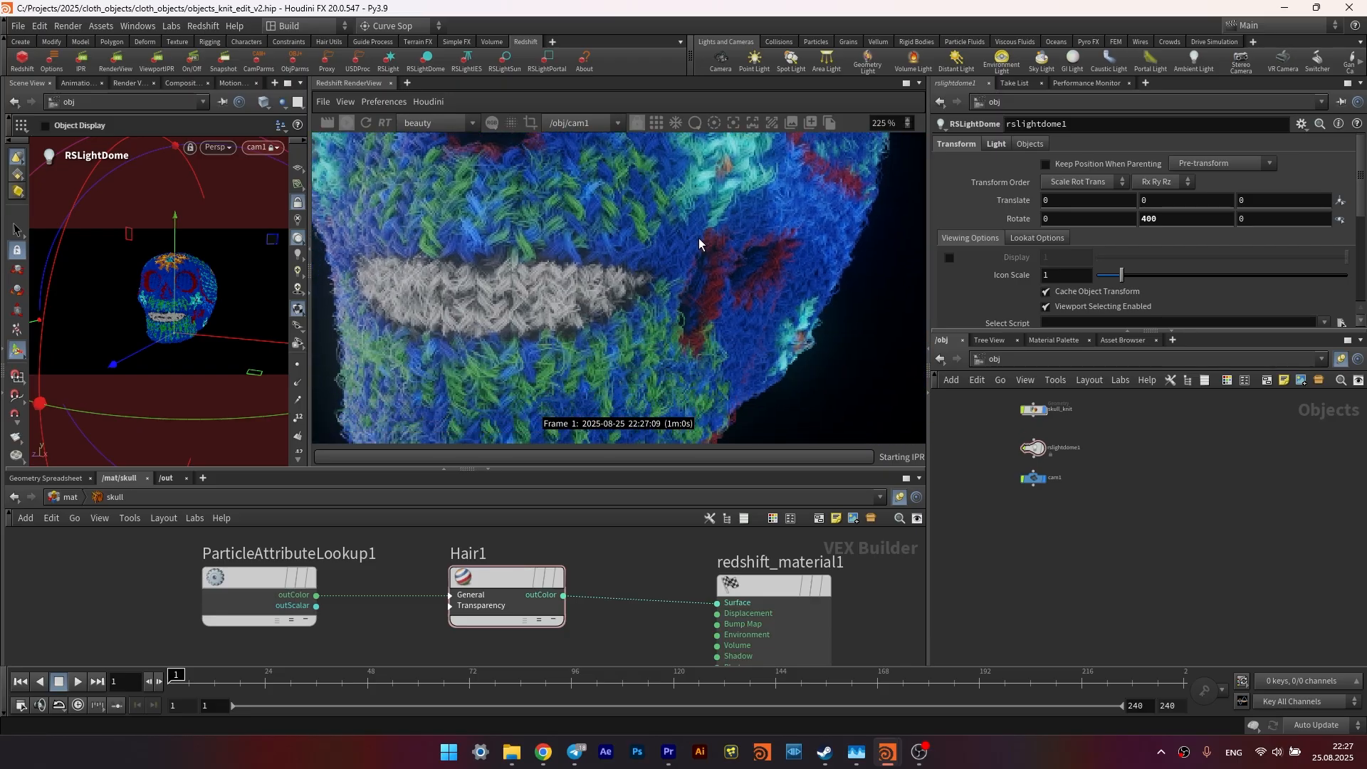
scroll(595, 321, "down", 3)
middle_click_drag(596, 321, 666, 330)
middle_click_drag(607, 270, 638, 362)
scroll(636, 356, "down", 1)
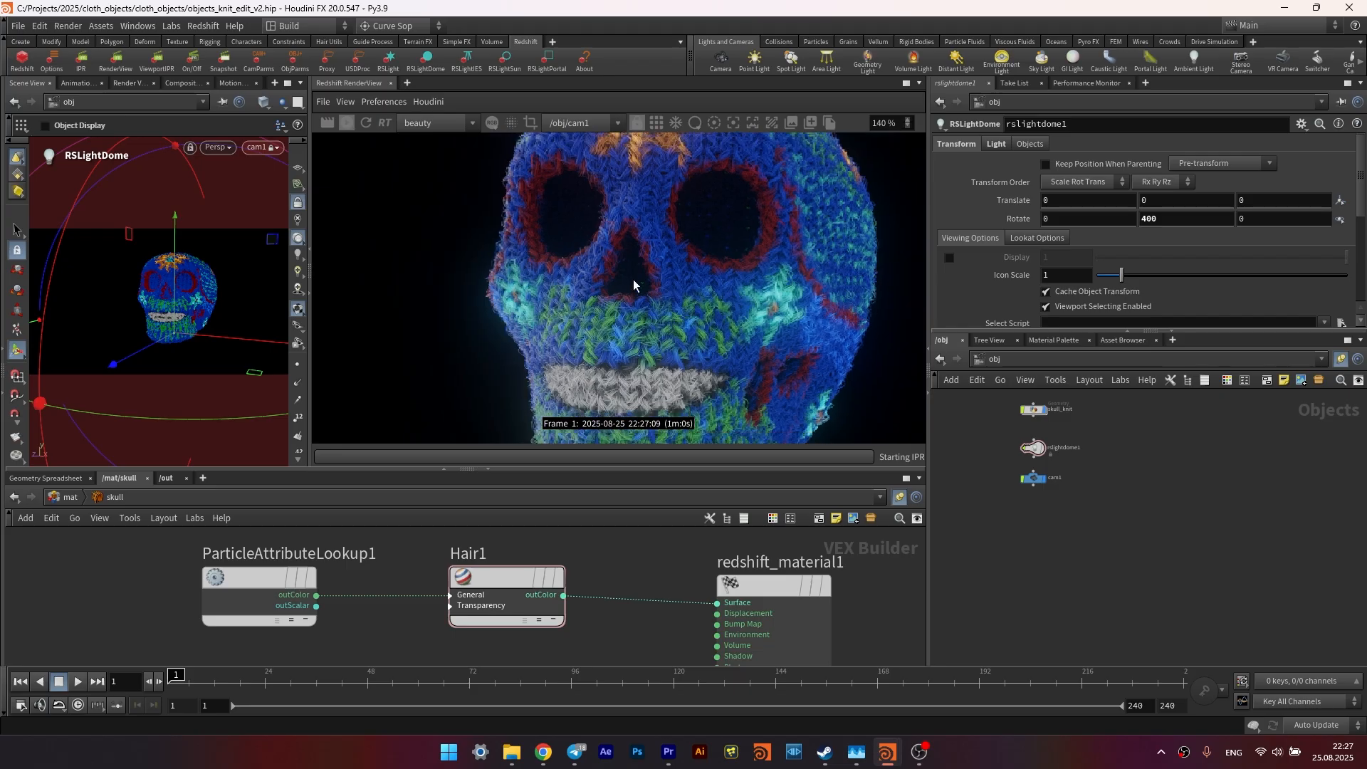
middle_click_drag(634, 278, 633, 330)
key("ctrl+s")
- Inspect the rendered knit around the eye sockets and forehead, and then the whole skull
scroll(618, 237, "up", 7)
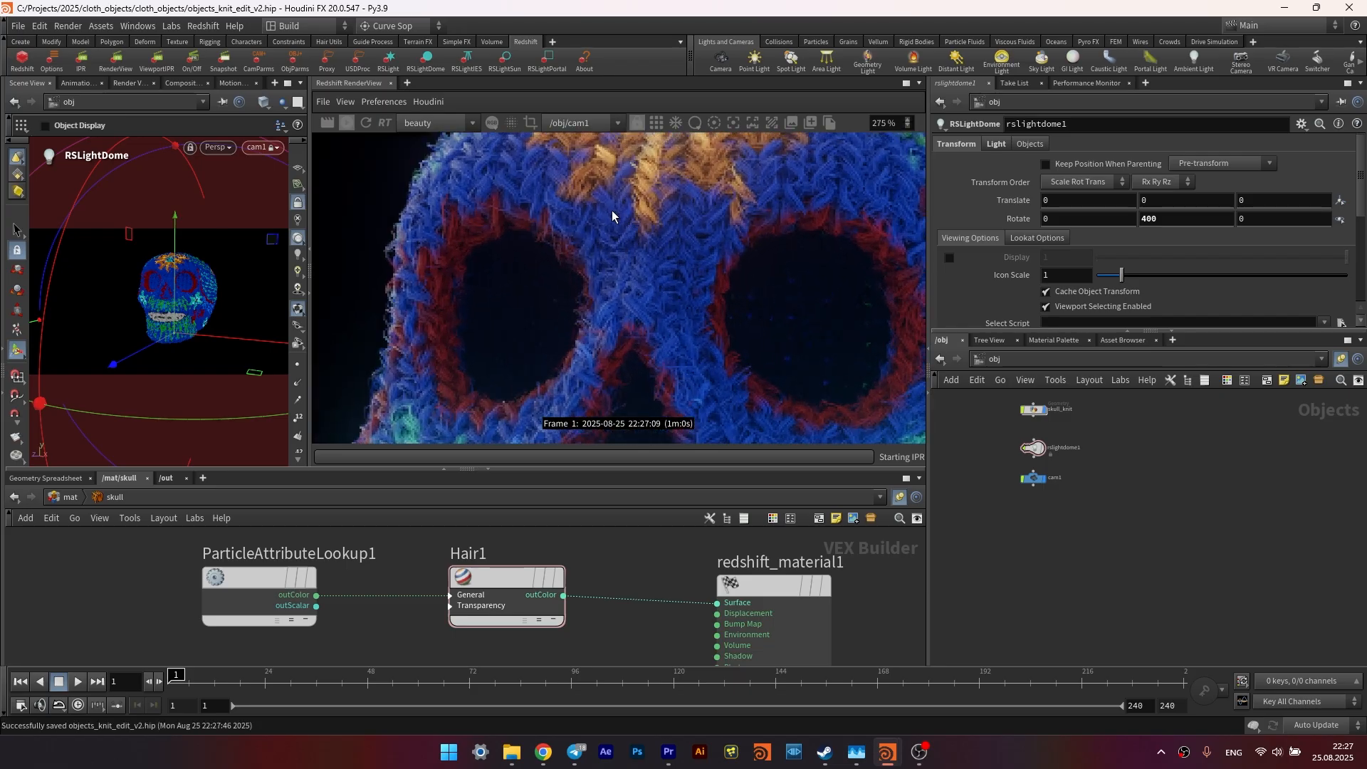
scroll(621, 218, "down", 7)
middle_click_drag(625, 219, 632, 283)
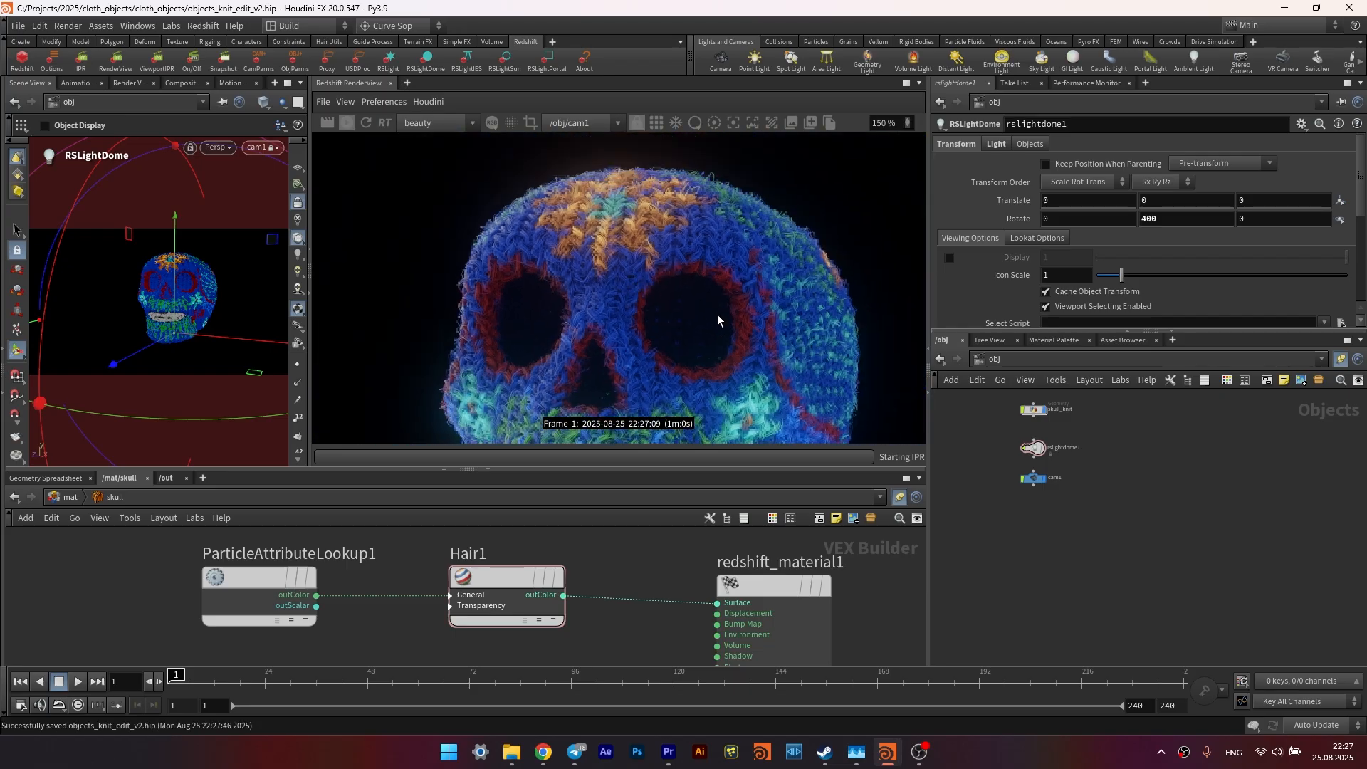
middle_click_drag(717, 314, 716, 240)
middle_click_drag(548, 250, 591, 356)
scroll(610, 265, "up", 2)
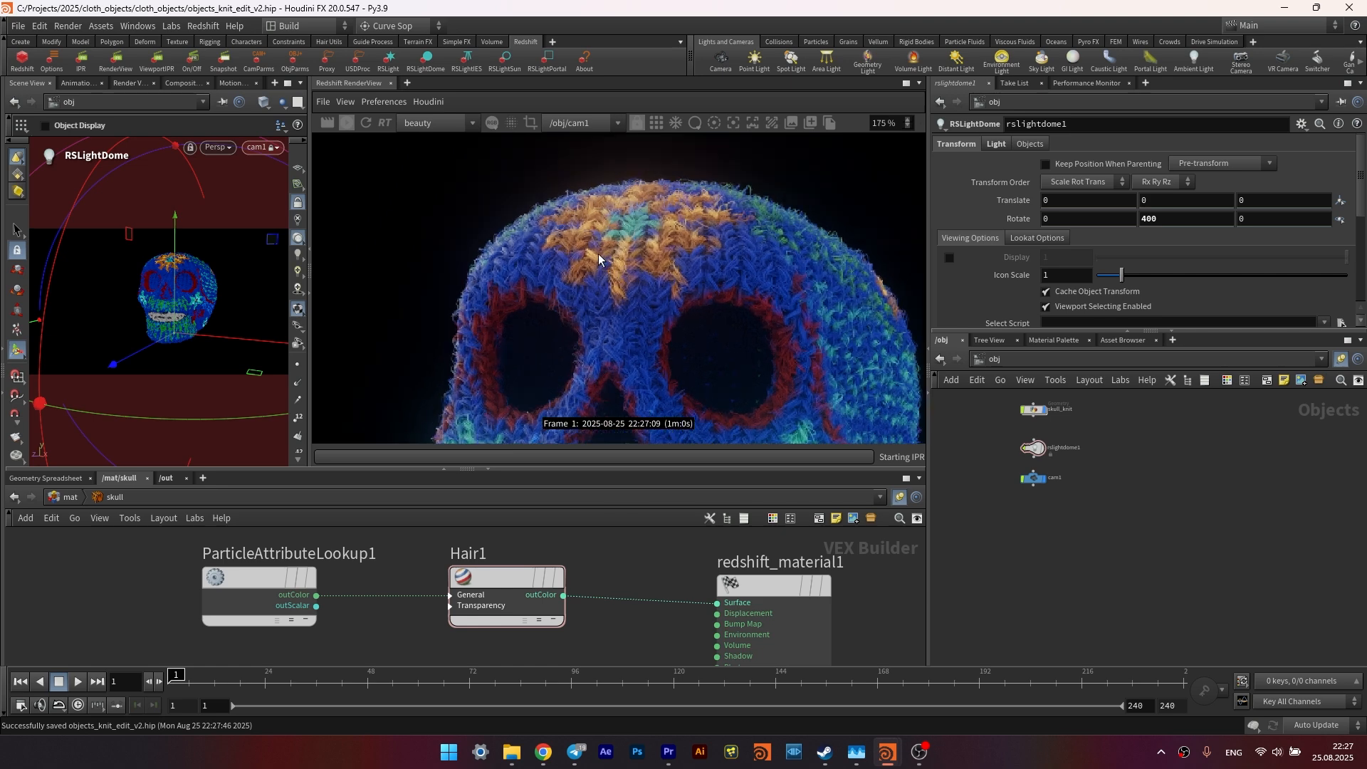
scroll(597, 258, "down", 2)
scroll(605, 289, "down", 7)
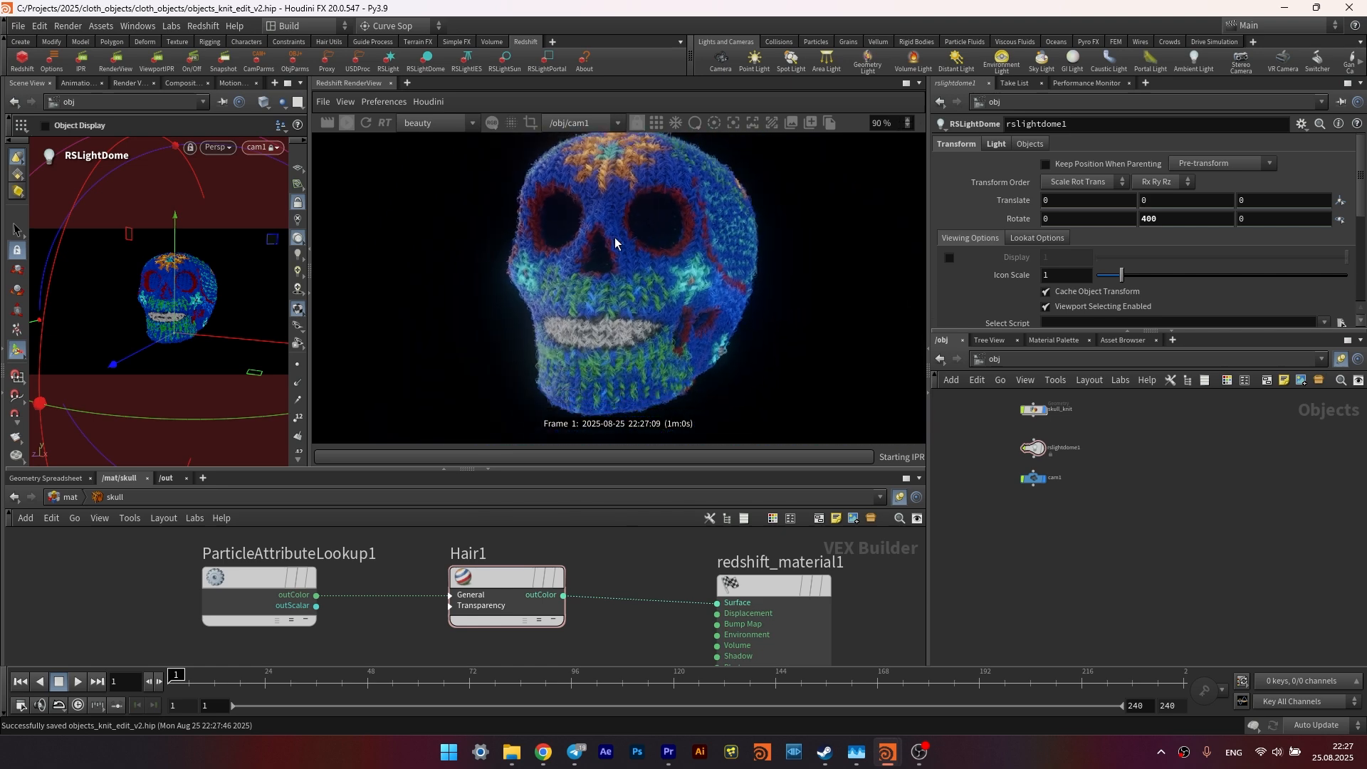
- Insert an RS Color Correct node between ParticleAttributeLookup1 and the Hair1 shader
left_click_drag(259, 578, 170, 578)
key("Tab")
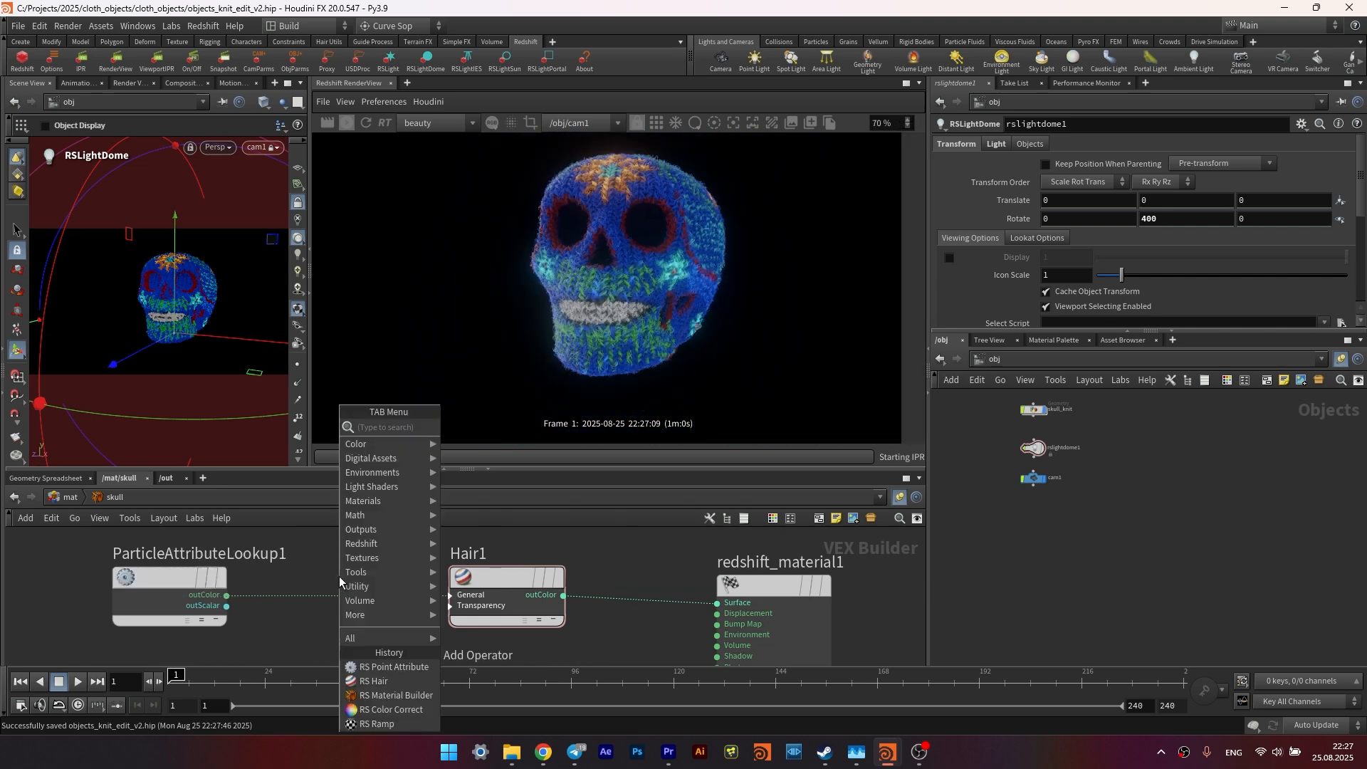
type("rs c")
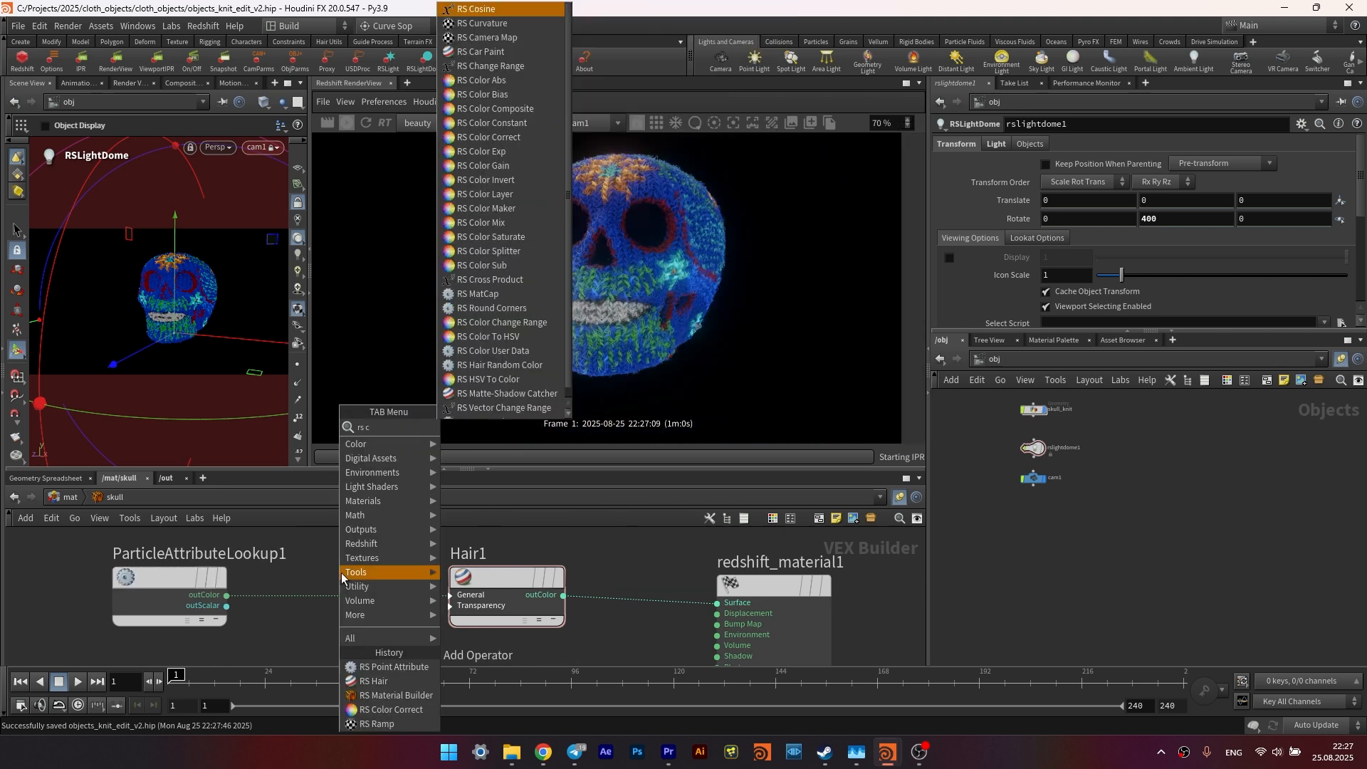
left_click(482, 136)
left_click(383, 596)
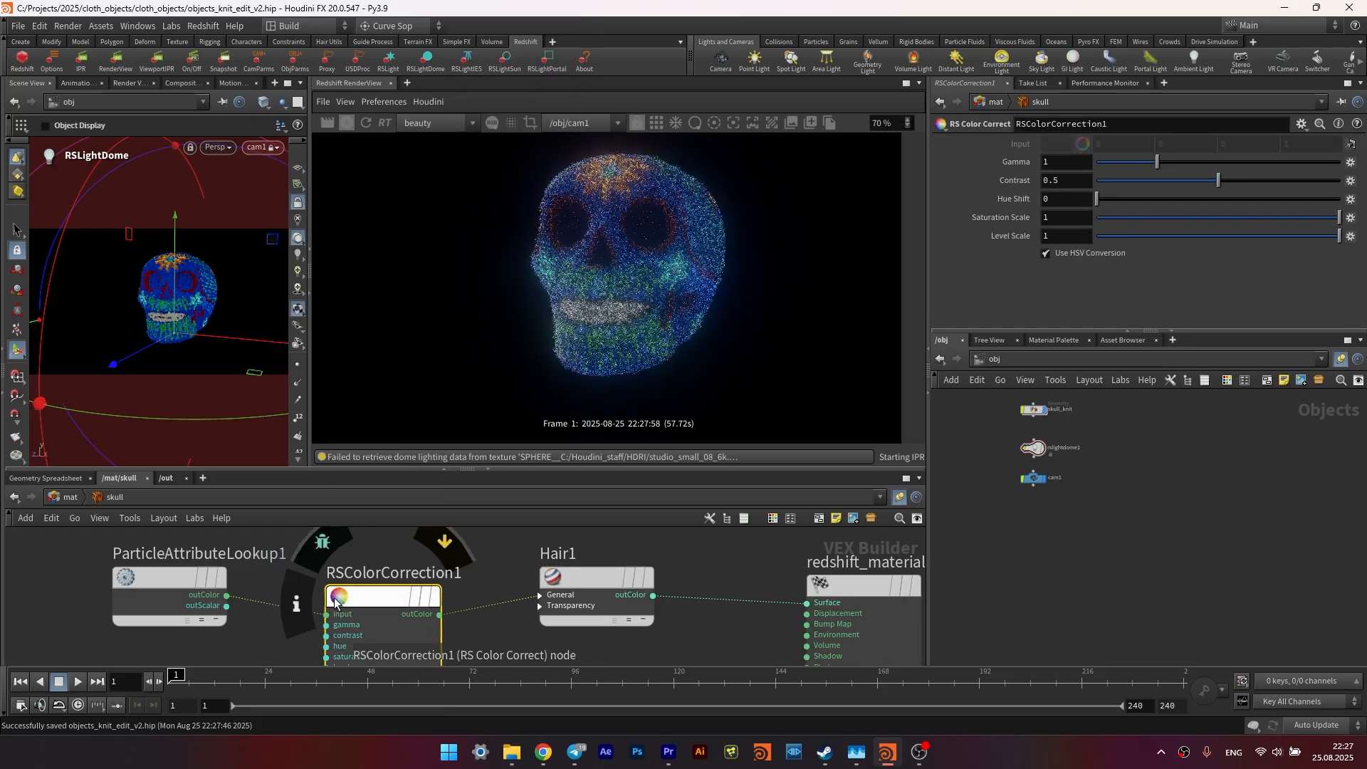
- Set the color correction's Hue Shift to 171 while checking the recolored skull in the render
left_click_drag(1097, 199, 1208, 205)
scroll(592, 292, "up", 5)
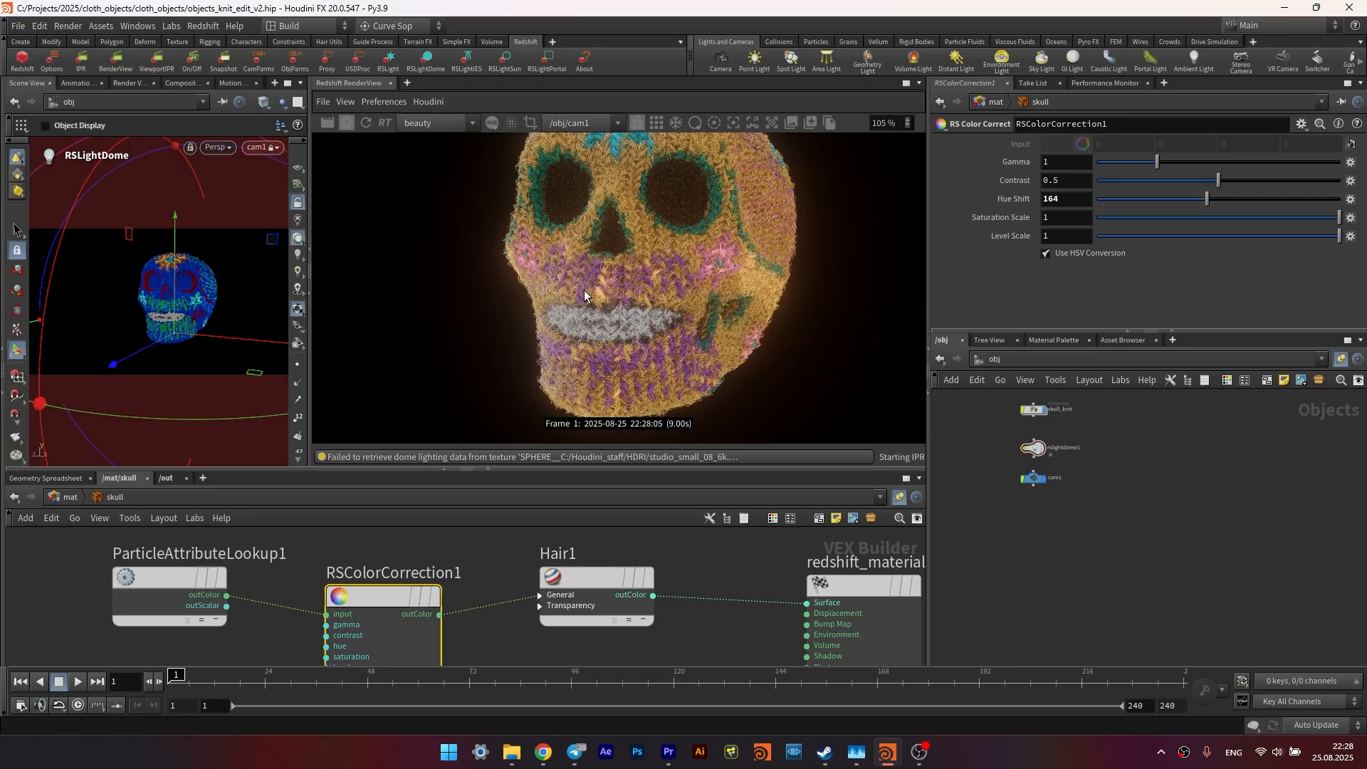
left_click_drag(1206, 203, 1208, 203)
scroll(491, 427, "down", 4)
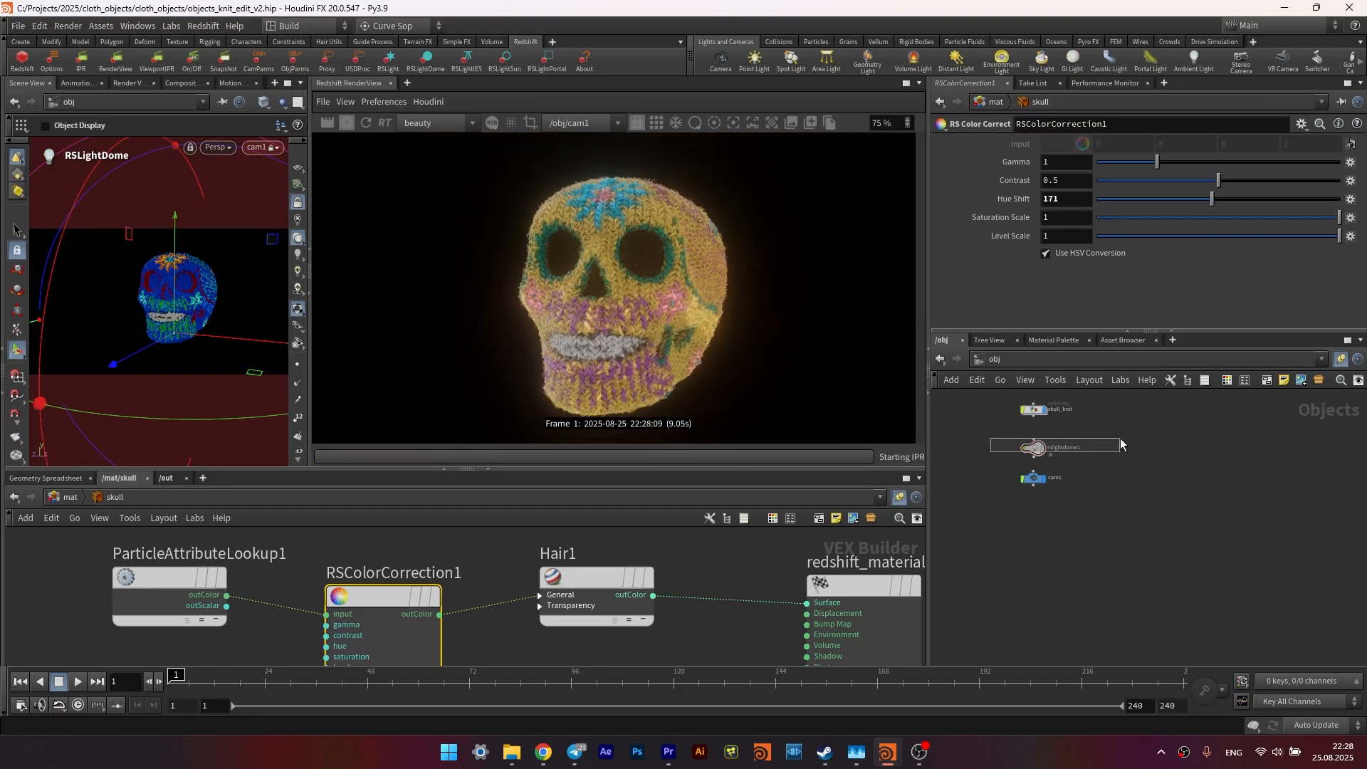
- Arrange the attribute lookup, color correction and hair nodes in a tidy row beside the Redshift material output
left_click(1034, 448)
left_click(1032, 479)
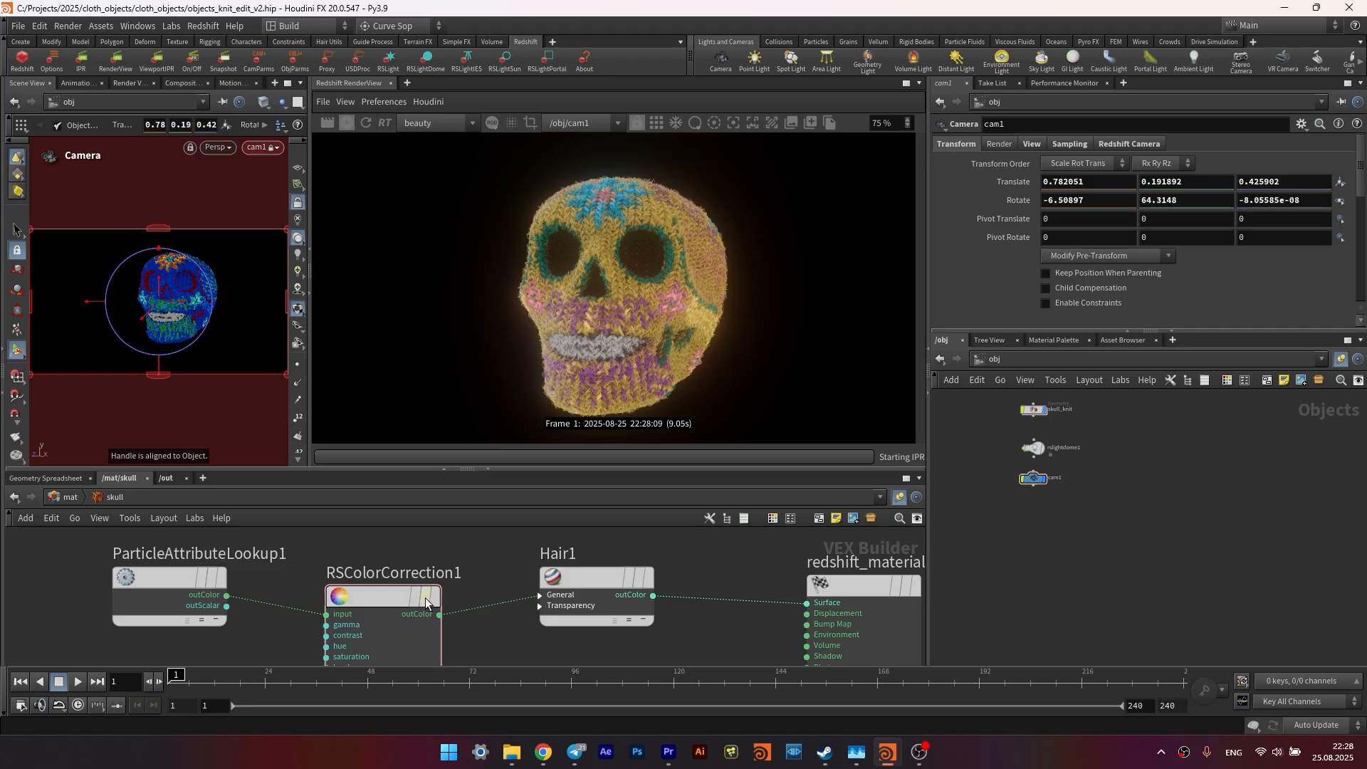
left_click_drag(404, 596, 393, 585)
left_click(555, 585)
left_click_drag(545, 584, 627, 591)
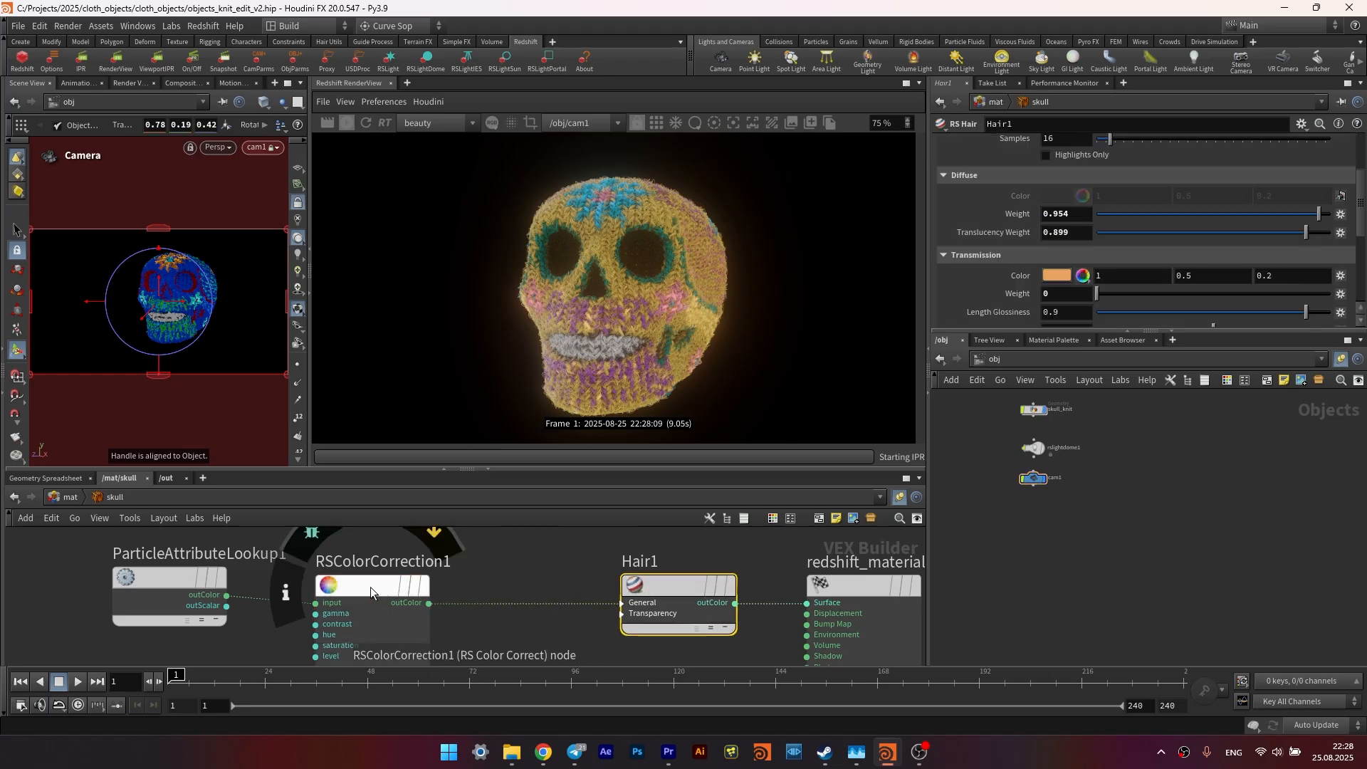
left_click_drag(370, 587, 494, 588)
left_click_drag(229, 570, 372, 578)
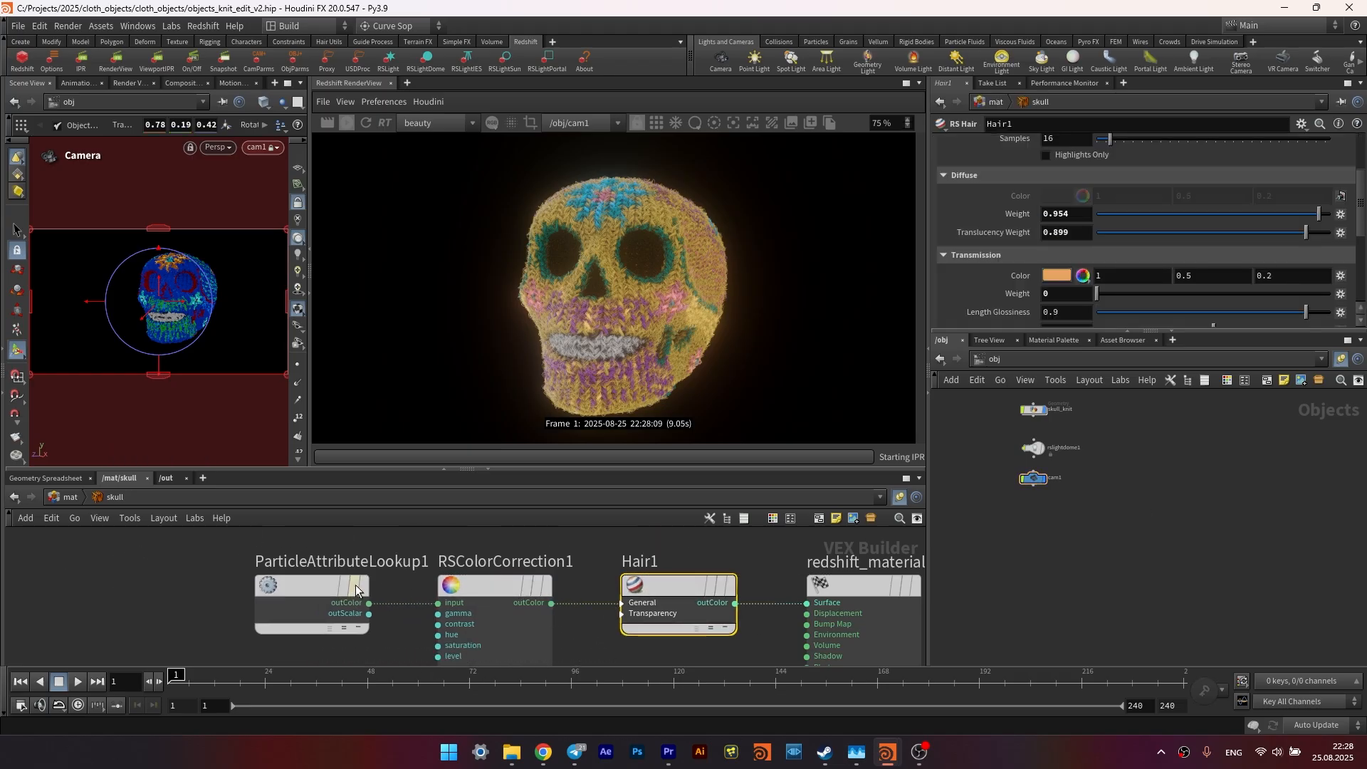
- Select the skull_knit geometry object and save the scene
scroll(1011, 246, "up", 5)
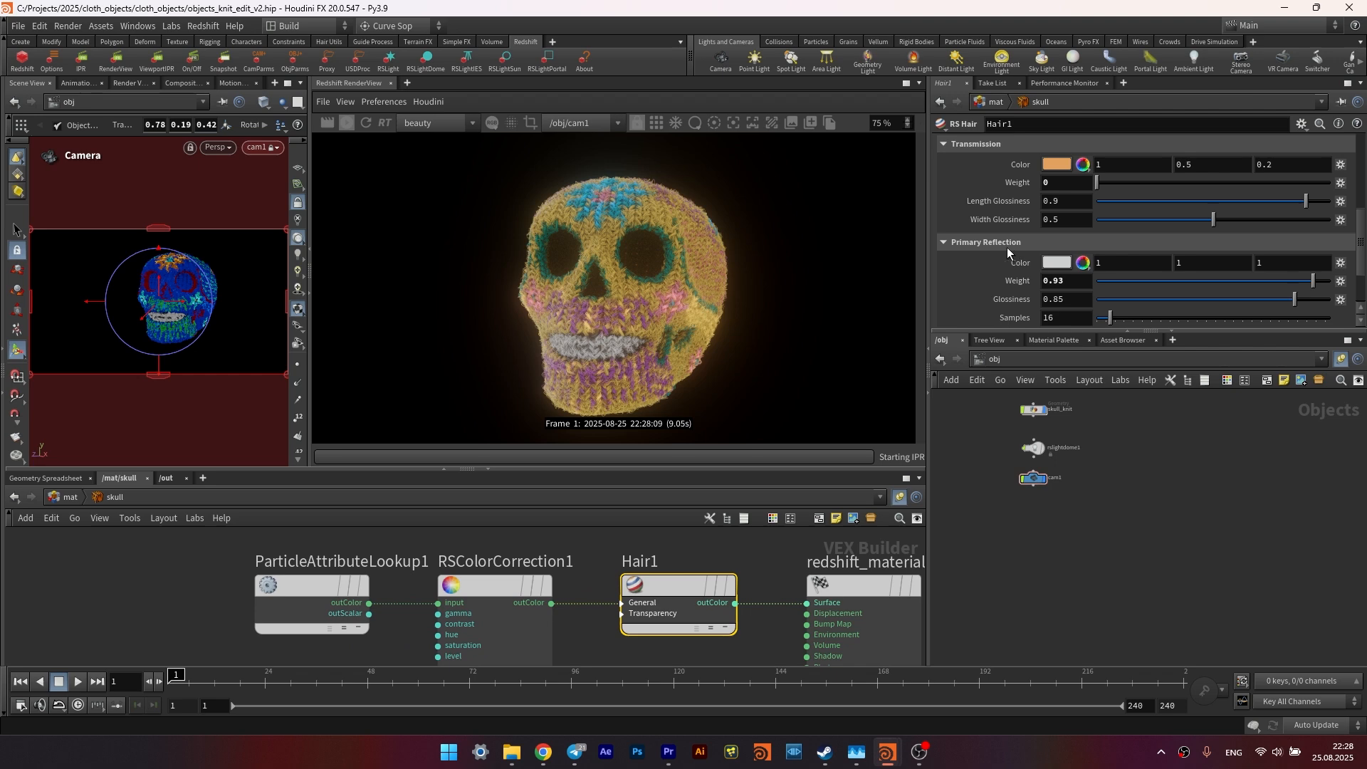
left_click(1032, 410)
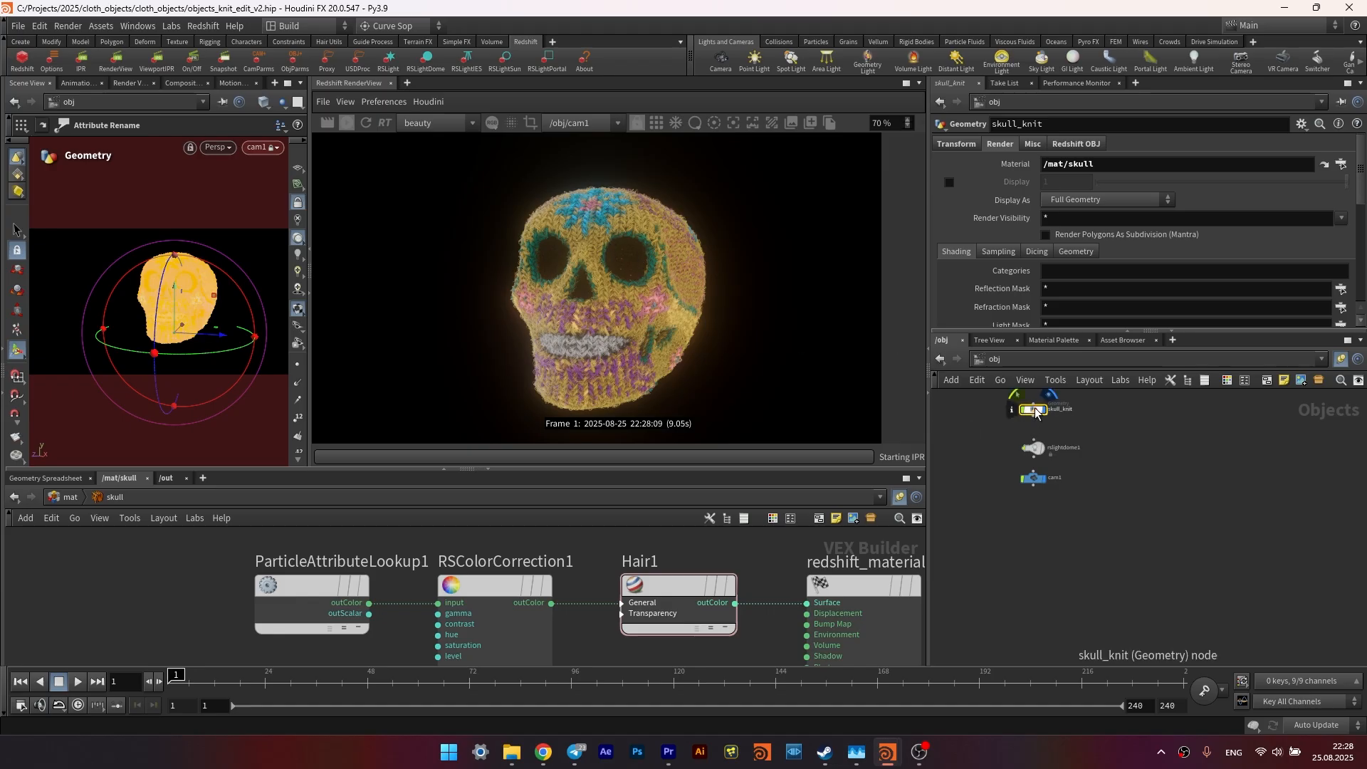
key("ctrl+s")
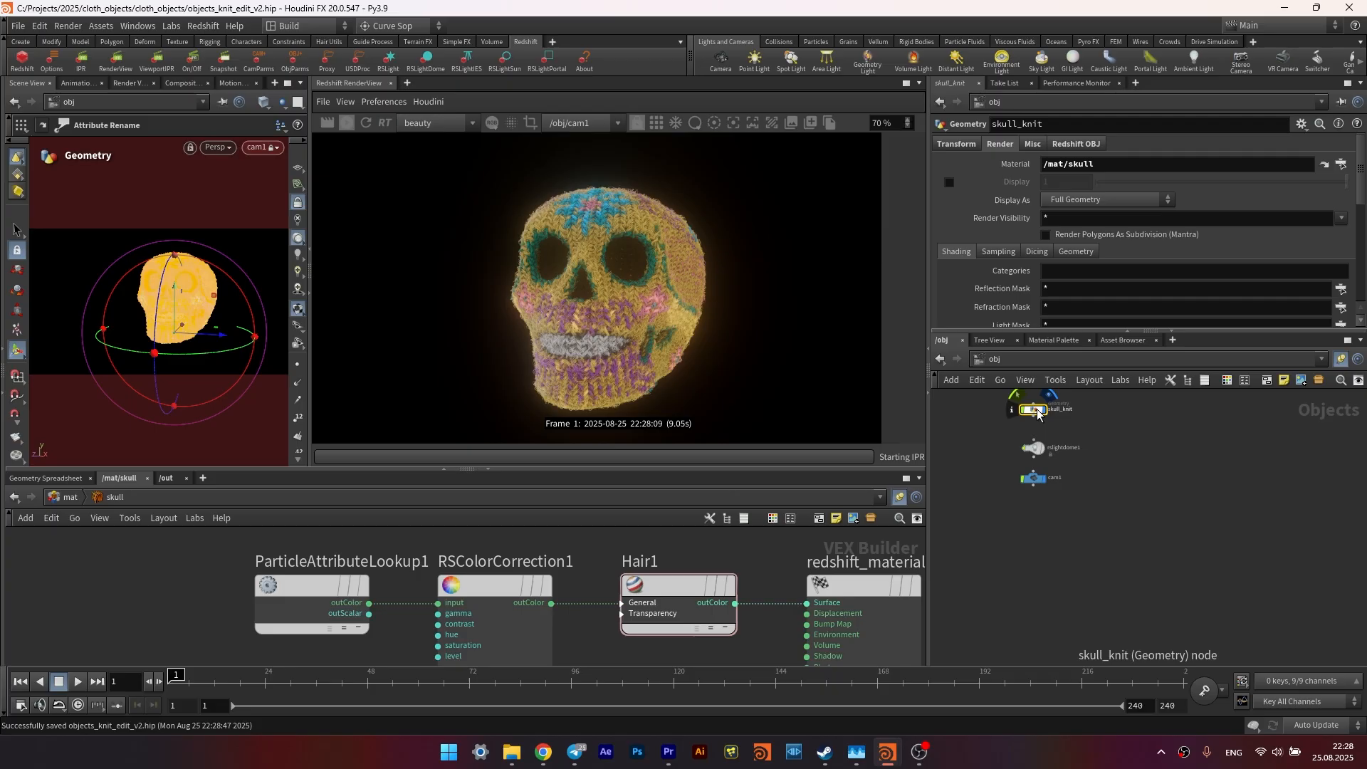